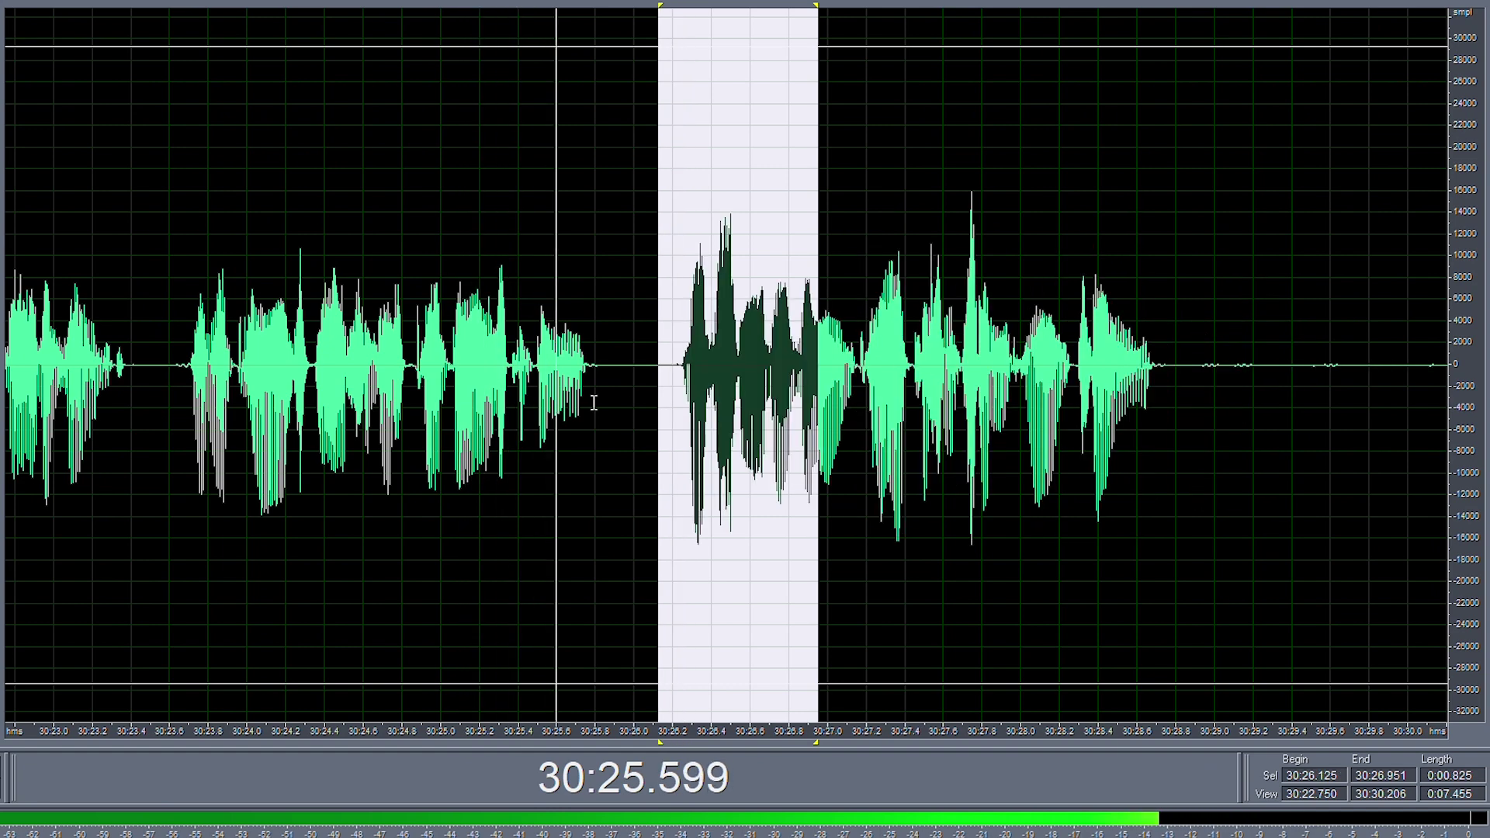
# - Shorten the silence after the phrase ending near 30:28.6 and play from 30:30.689
pyautogui.scroll(-2, 606, 388)
pyautogui.moveTo(541, 375)
pyautogui.mouseDown()
pyautogui.moveTo(901, 401)
pyautogui.moveTo(599, 405)
pyautogui.moveTo(538, 365)
pyautogui.mouseUp()
pyautogui.press('F3')
pyautogui.press('Delete')
pyautogui.scroll(2, 613, 380)
pyautogui.click(778, 341)
pyautogui.press('space')
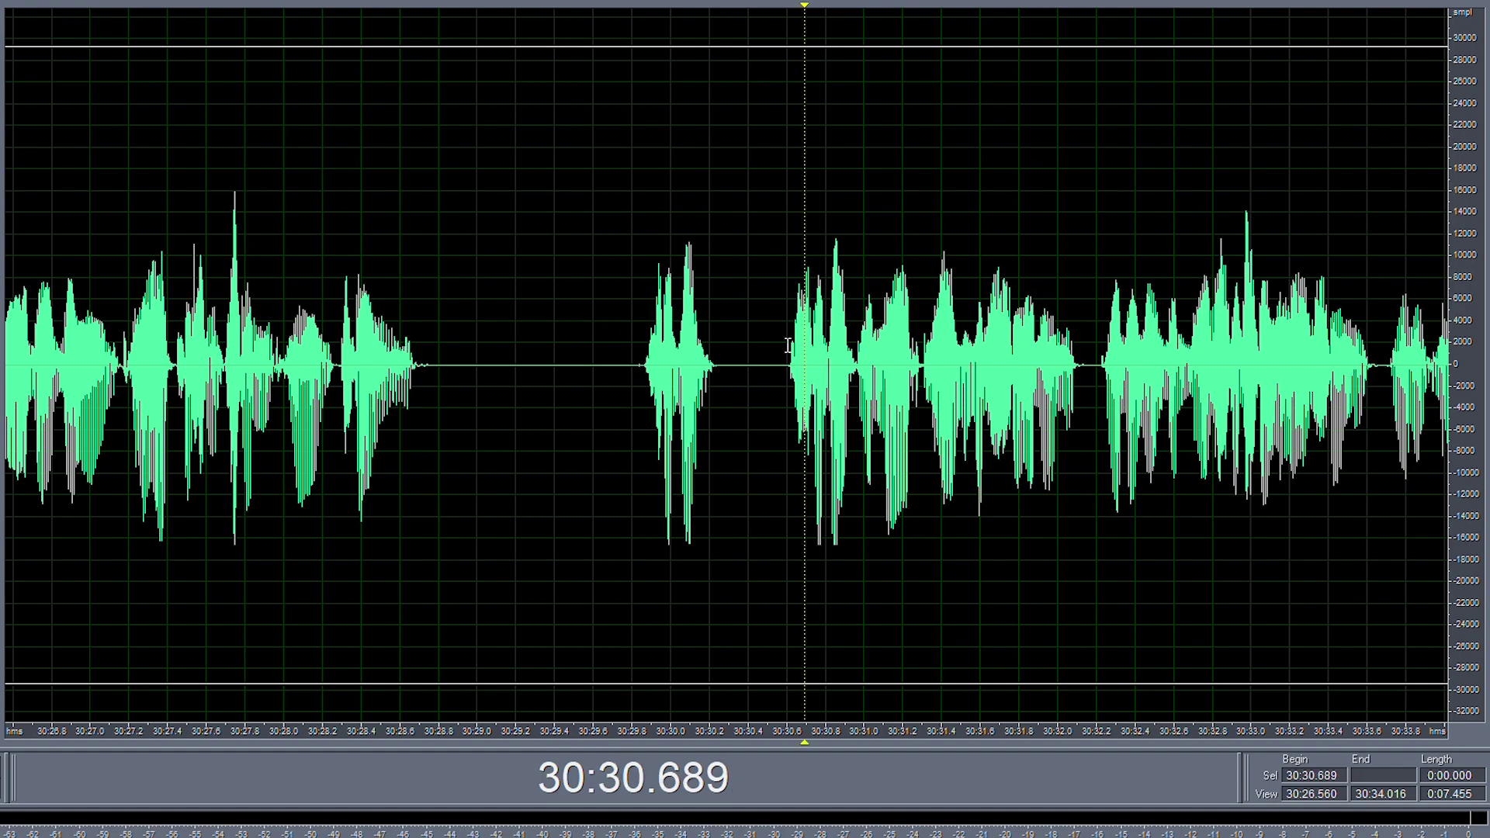
# - Delete the short take and its pauses between about 30:28.6 and 30:30.6, and play across the cut from 30:28.064
pyautogui.press('space')
pyautogui.keyDown('shift'); pyautogui.click(406, 369); pyautogui.keyUp('shift')
pyautogui.press('Delete')
pyautogui.click(226, 366)
pyautogui.press('space')
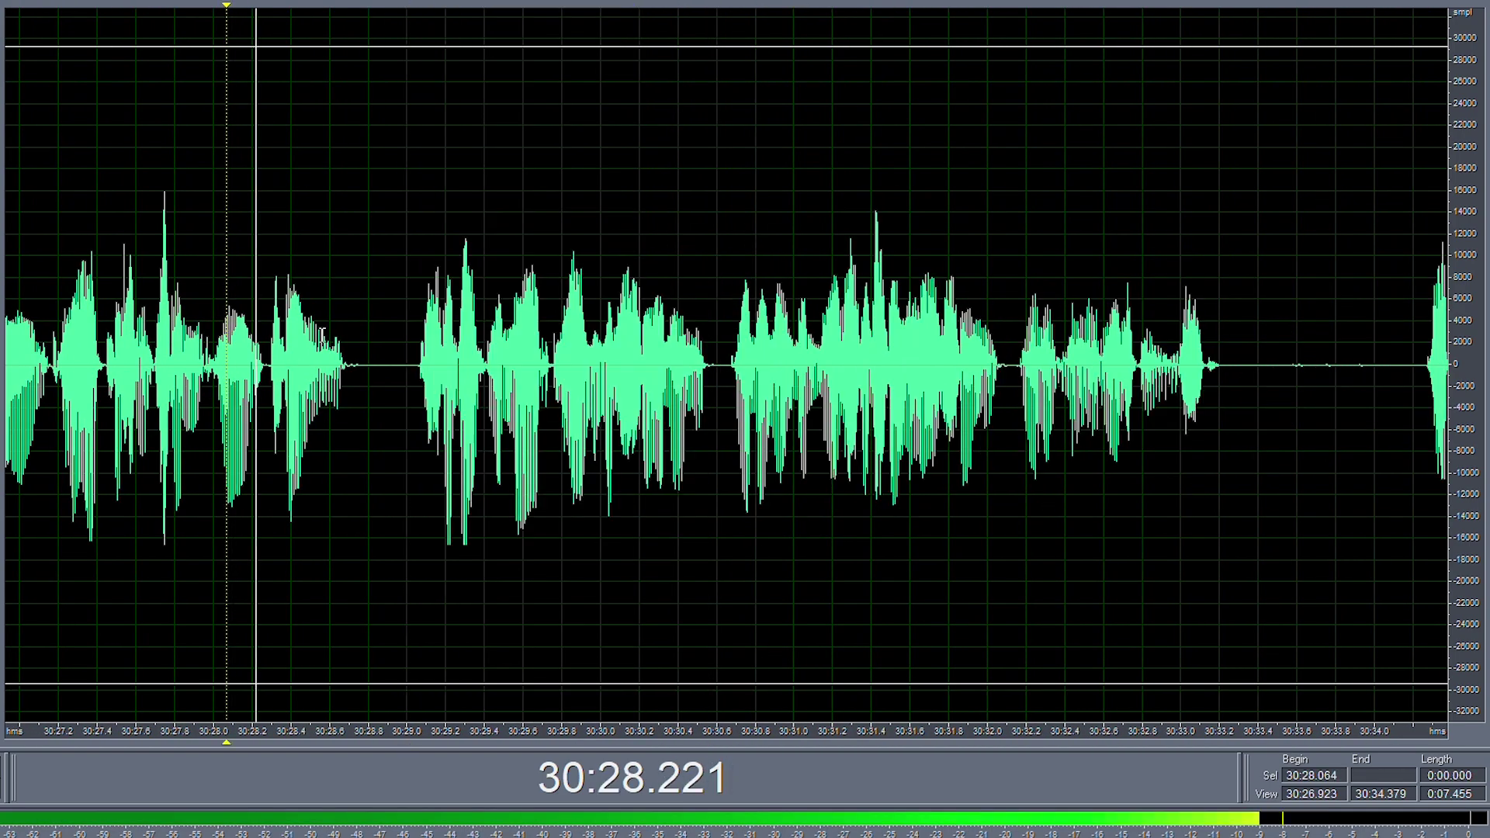
# - Trim a small piece from the pause at about 30:28.8 and play across the cut
pyautogui.scroll(-4, 379, 338)
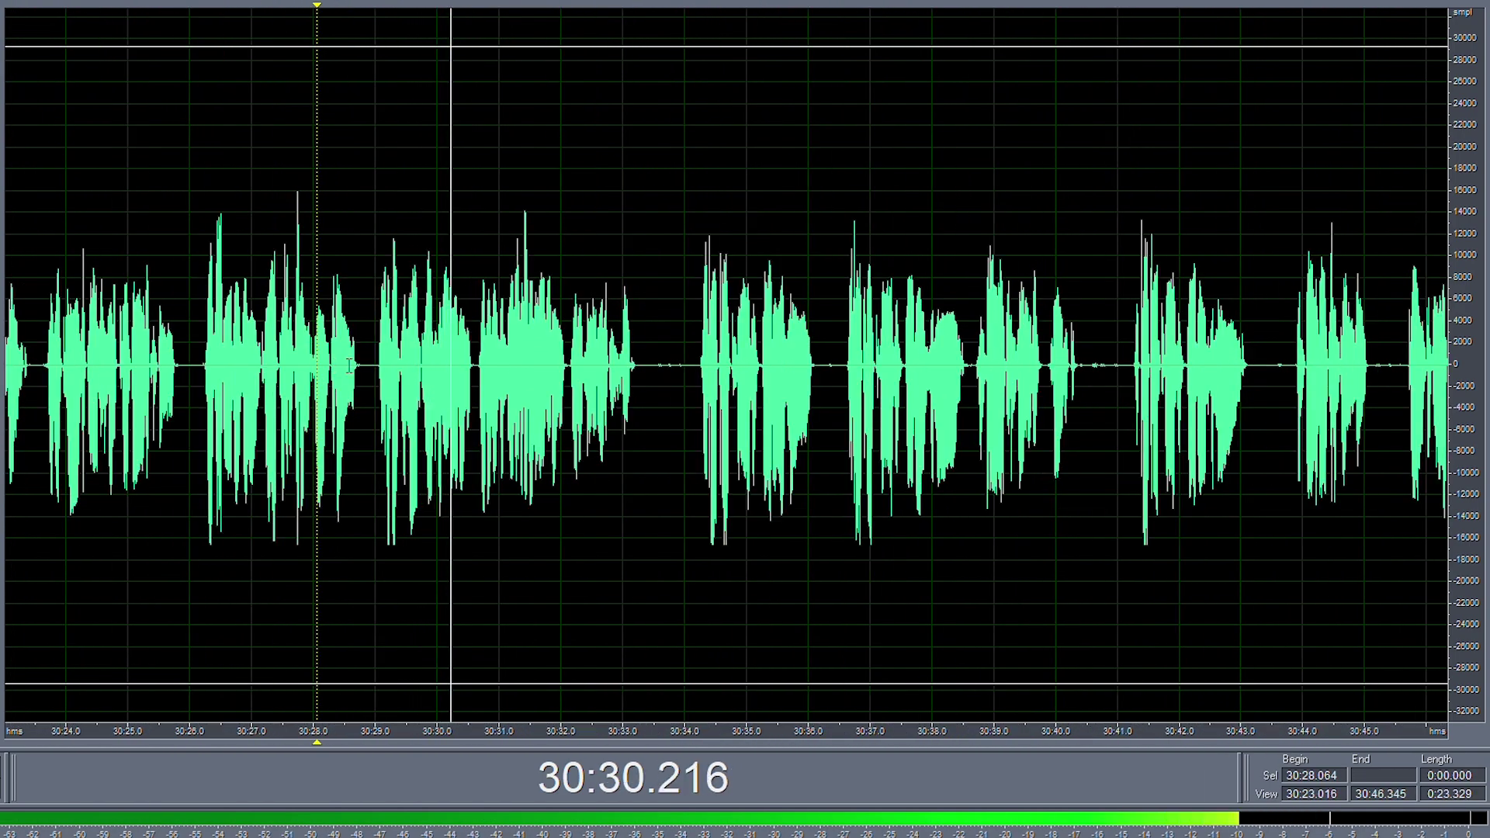
pyautogui.press('space')
pyautogui.scroll(4, 349, 367)
pyautogui.moveTo(402, 363); pyautogui.dragTo(432, 363)
pyautogui.press('Delete')
pyautogui.press('space')
# - Shorten the pauses after the phrases ending near 30:33.0 and 30:35.3
pyautogui.scroll(-5, 308, 354)
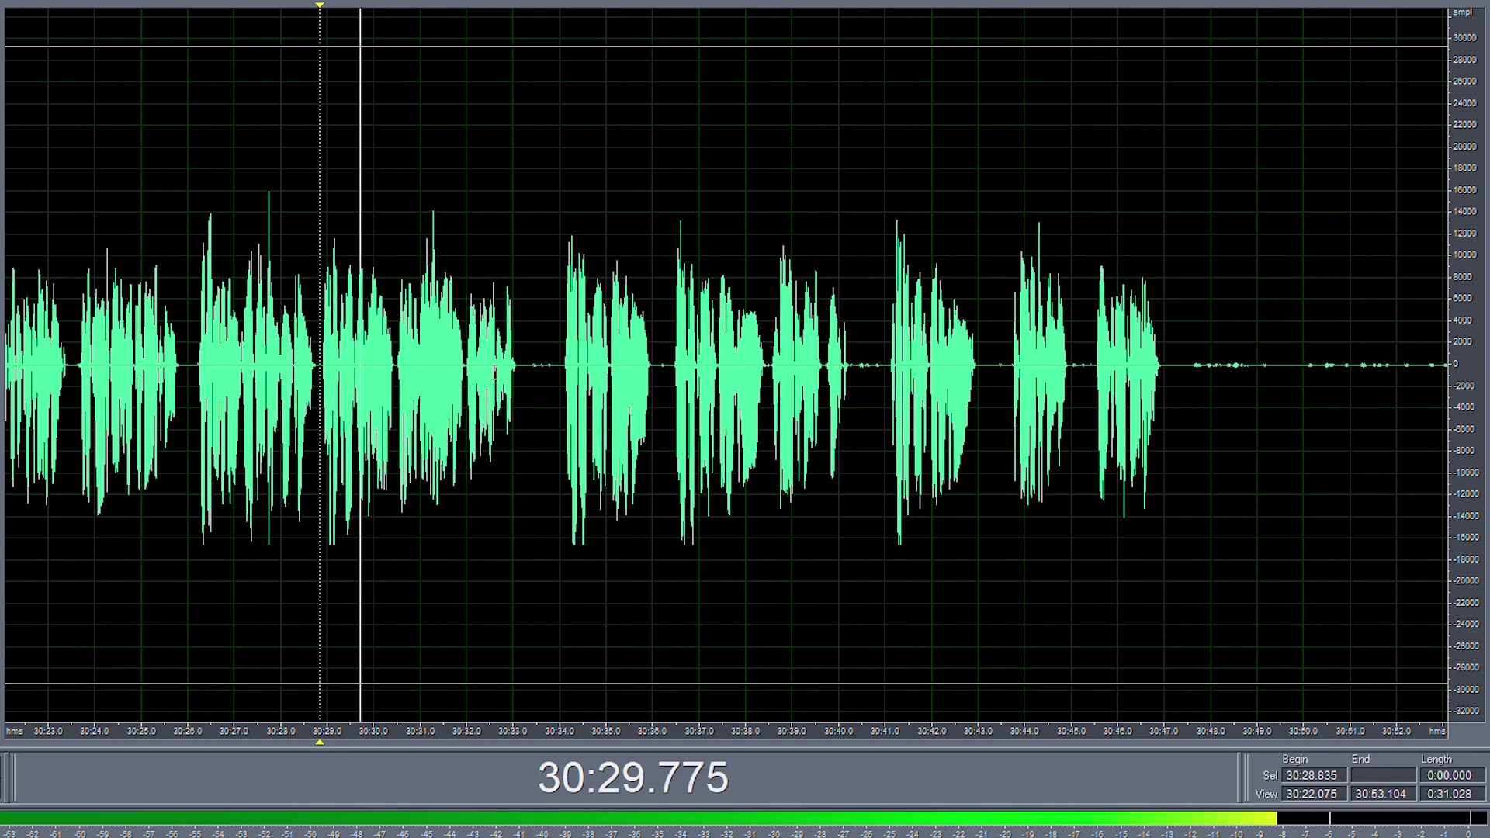
pyautogui.scroll(4, 494, 374)
pyautogui.moveTo(657, 358); pyautogui.dragTo(556, 364)
pyautogui.press('Delete')
pyautogui.scroll(-5, 497, 373)
pyautogui.scroll(5, 521, 369)
pyautogui.press('Delete')
# - Shorten the pause after the phrase ending near 30:39.4
pyautogui.click(574, 366)
pyautogui.scroll(-2, 312, 358)
pyautogui.scroll(2, 582, 382)
pyautogui.press('Delete')
pyautogui.press('Delete')
pyautogui.scroll(-1, 556, 364)
# - Delete the take from 30:33.413 to just before the next phrase at about 30:35.6
pyautogui.click(164, 365)
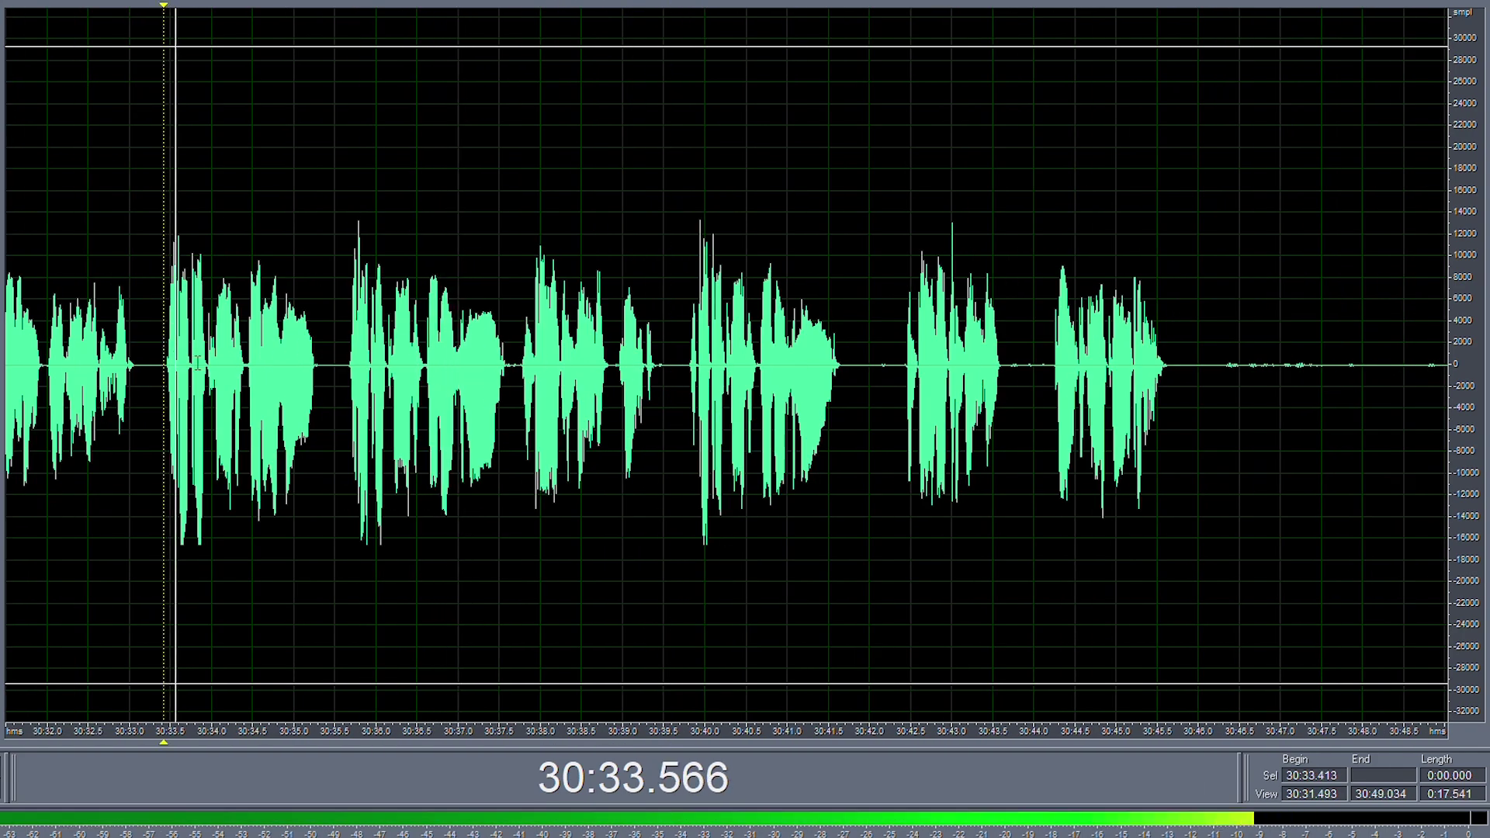
pyautogui.keyDown('shift'); pyautogui.click(347, 366); pyautogui.keyUp('shift')
pyautogui.press('Delete')
pyautogui.scroll(3, 328, 369)
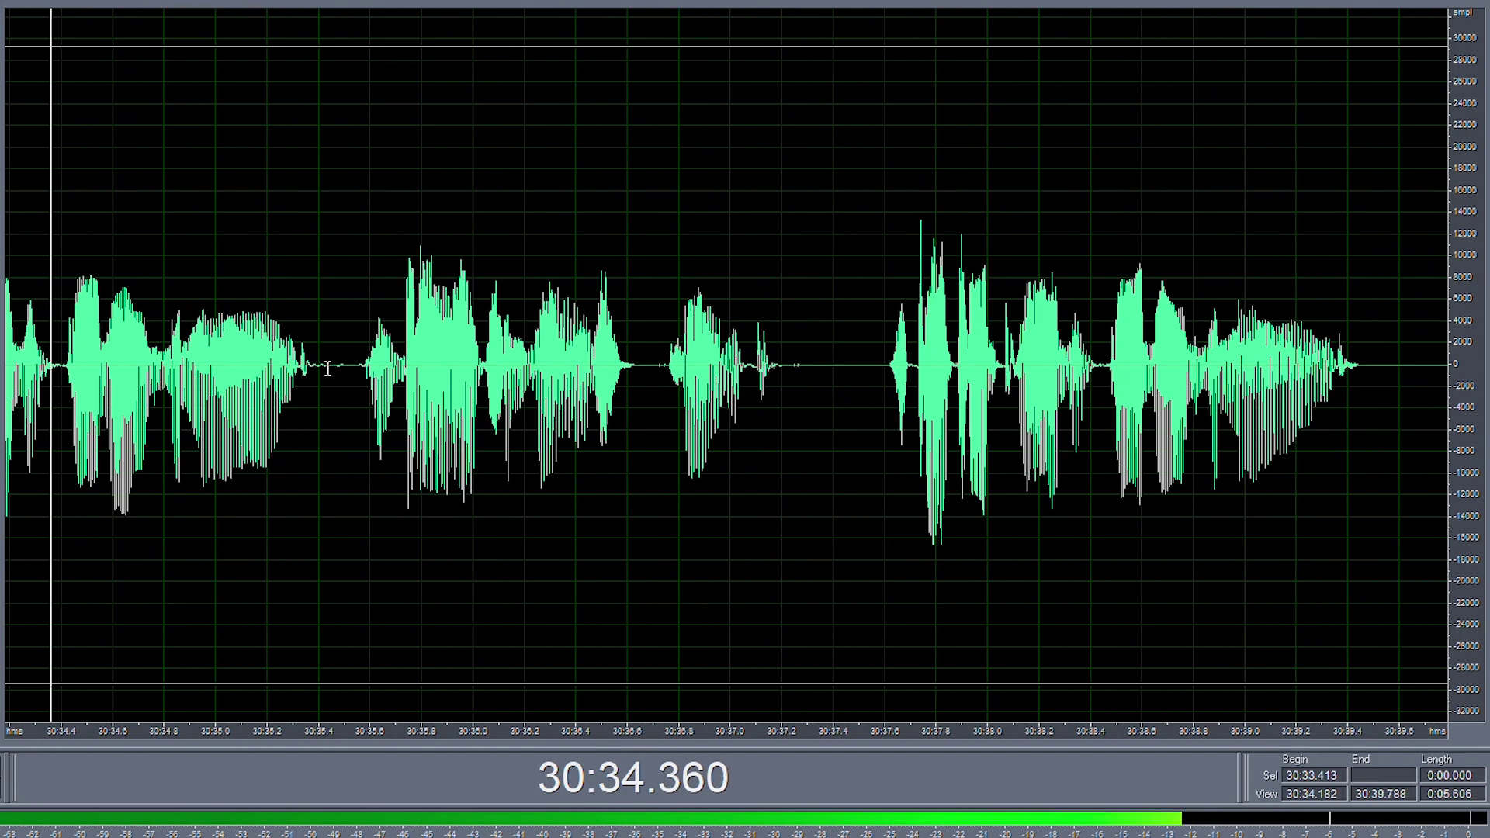
# - Play the takes from 30:35.521 onward and delete the repeated ones between 30:33.283 and 30:37.513
pyautogui.click(340, 367)
pyautogui.scroll(-3, 417, 357)
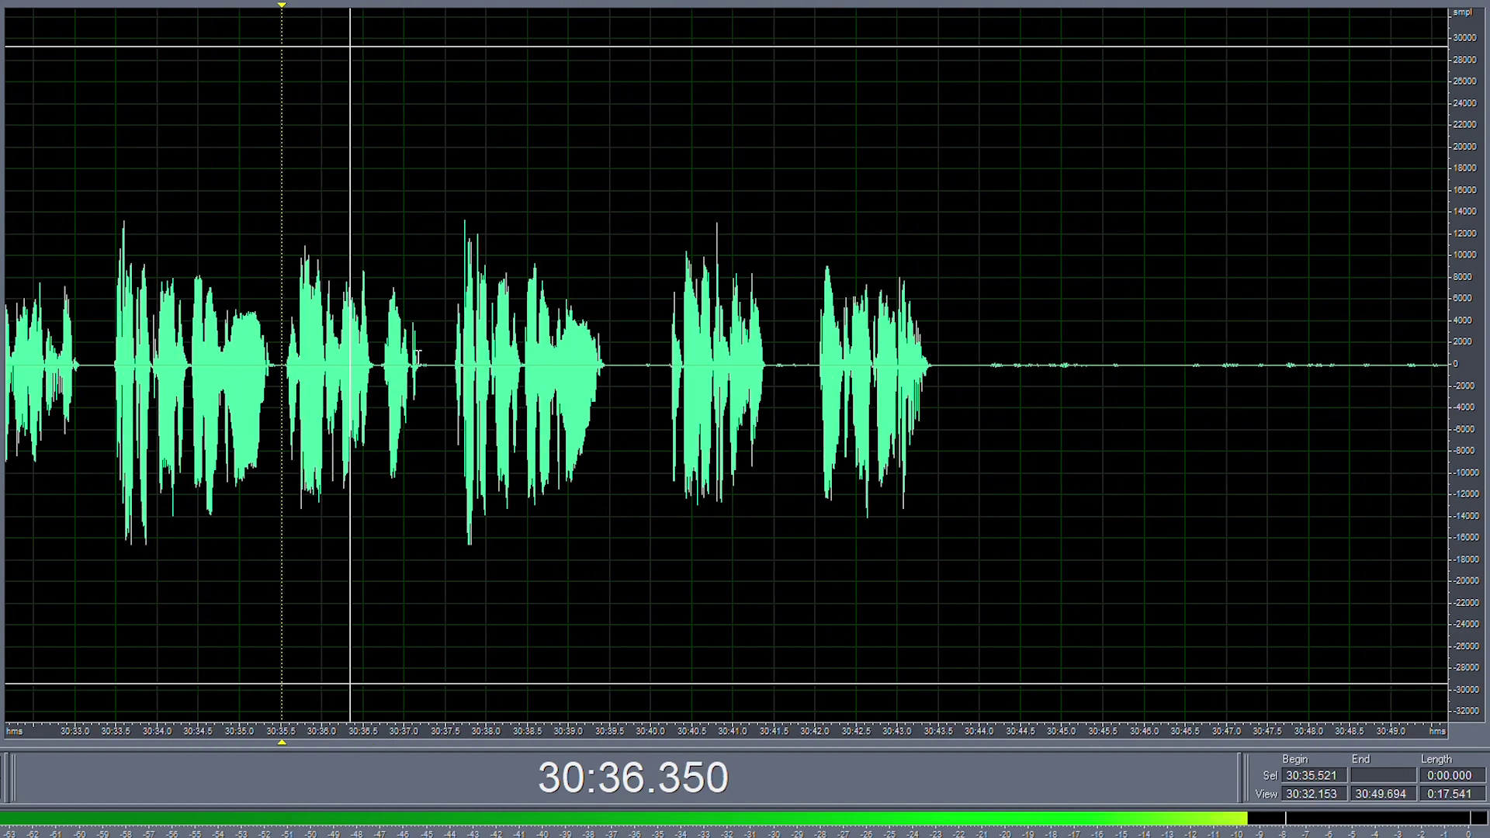
pyautogui.scroll(-2, 435, 363)
pyautogui.scroll(1, 408, 369)
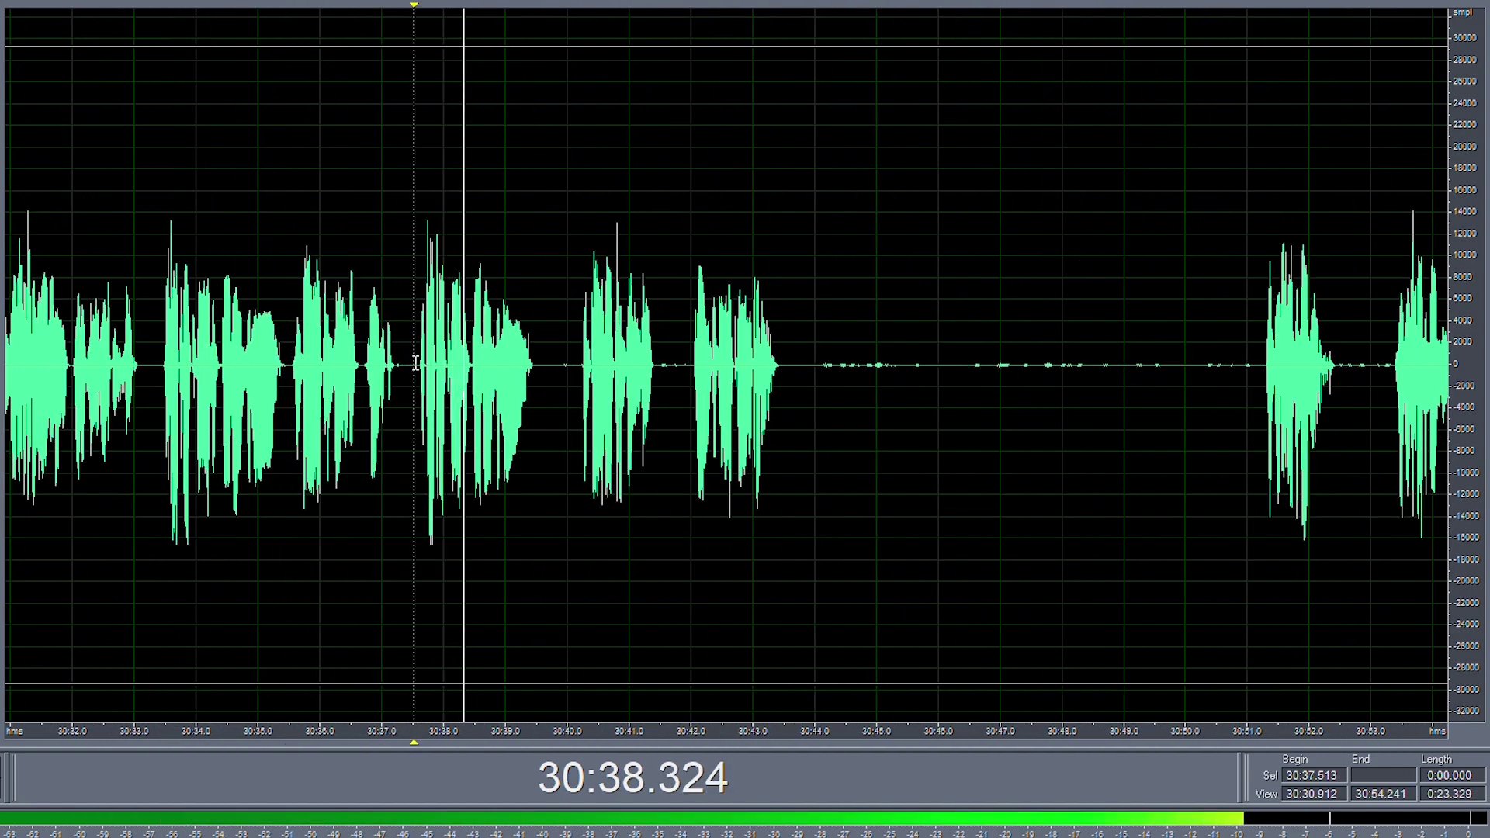
pyautogui.press('space')
pyautogui.scroll(-1, 676, 394)
pyautogui.keyDown('shift'); pyautogui.click(283, 370); pyautogui.keyUp('shift')
pyautogui.press('space')
pyautogui.scroll(3, 282, 368)
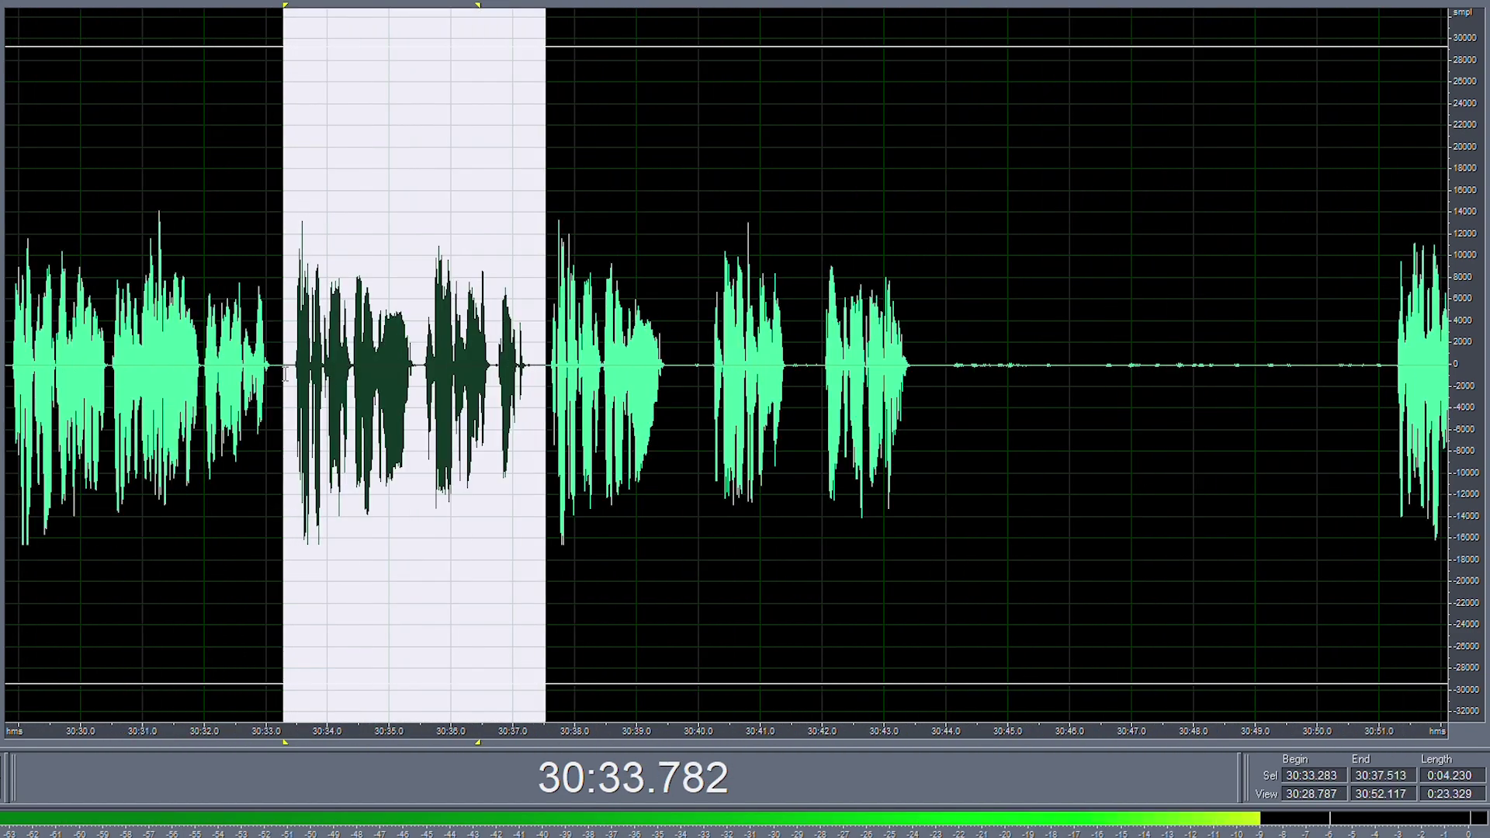
pyautogui.press('space')
pyautogui.keyDown('shift'); pyautogui.click(295, 365); pyautogui.keyUp('shift')
pyautogui.press('Delete')
# - Play across the cut from 30:32.261 and delete the piece of pause between 30:35.725 and 30:35.953
pyautogui.press('space')
pyautogui.press('space')
pyautogui.click(173, 331)
pyautogui.press('space')
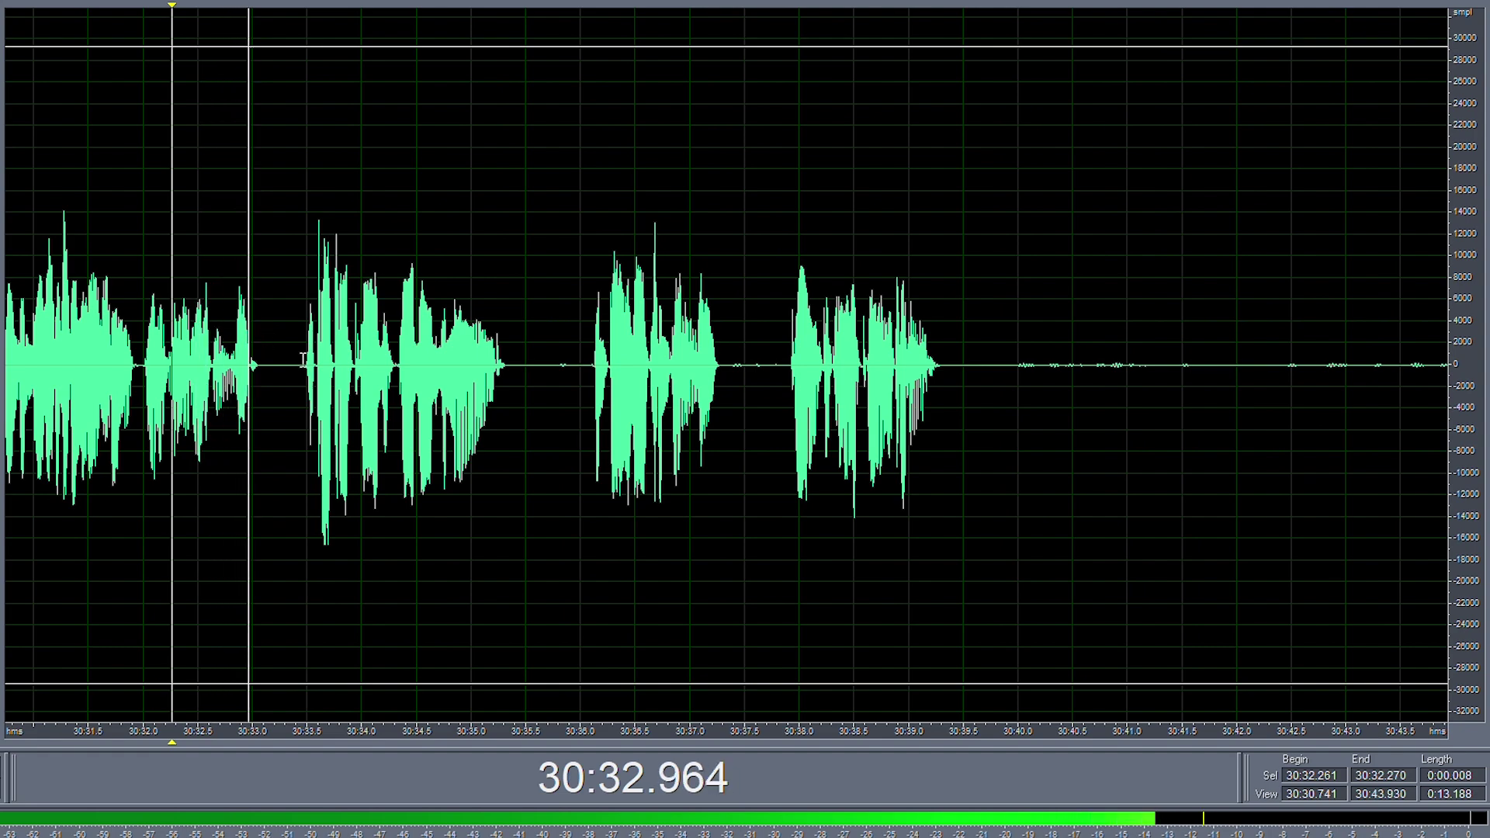
pyautogui.moveTo(356, 370); pyautogui.dragTo(383, 370)
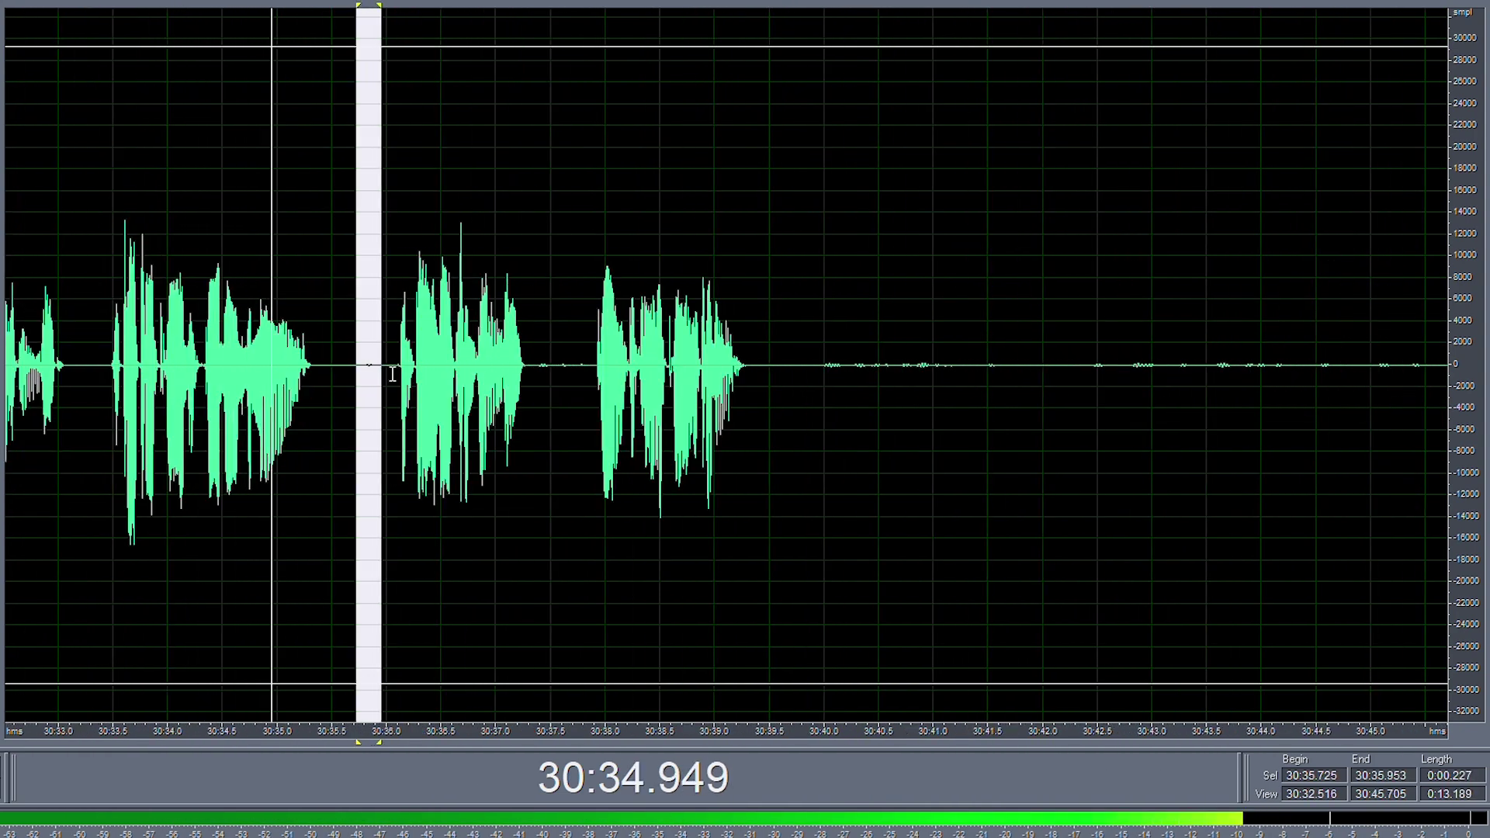
pyautogui.press('Delete')
# - Try deleting the pause between 30:37.135 and 30:37.667, undo it and replay the passage
pyautogui.moveTo(510, 370); pyautogui.dragTo(572, 370)
pyautogui.press('Delete')
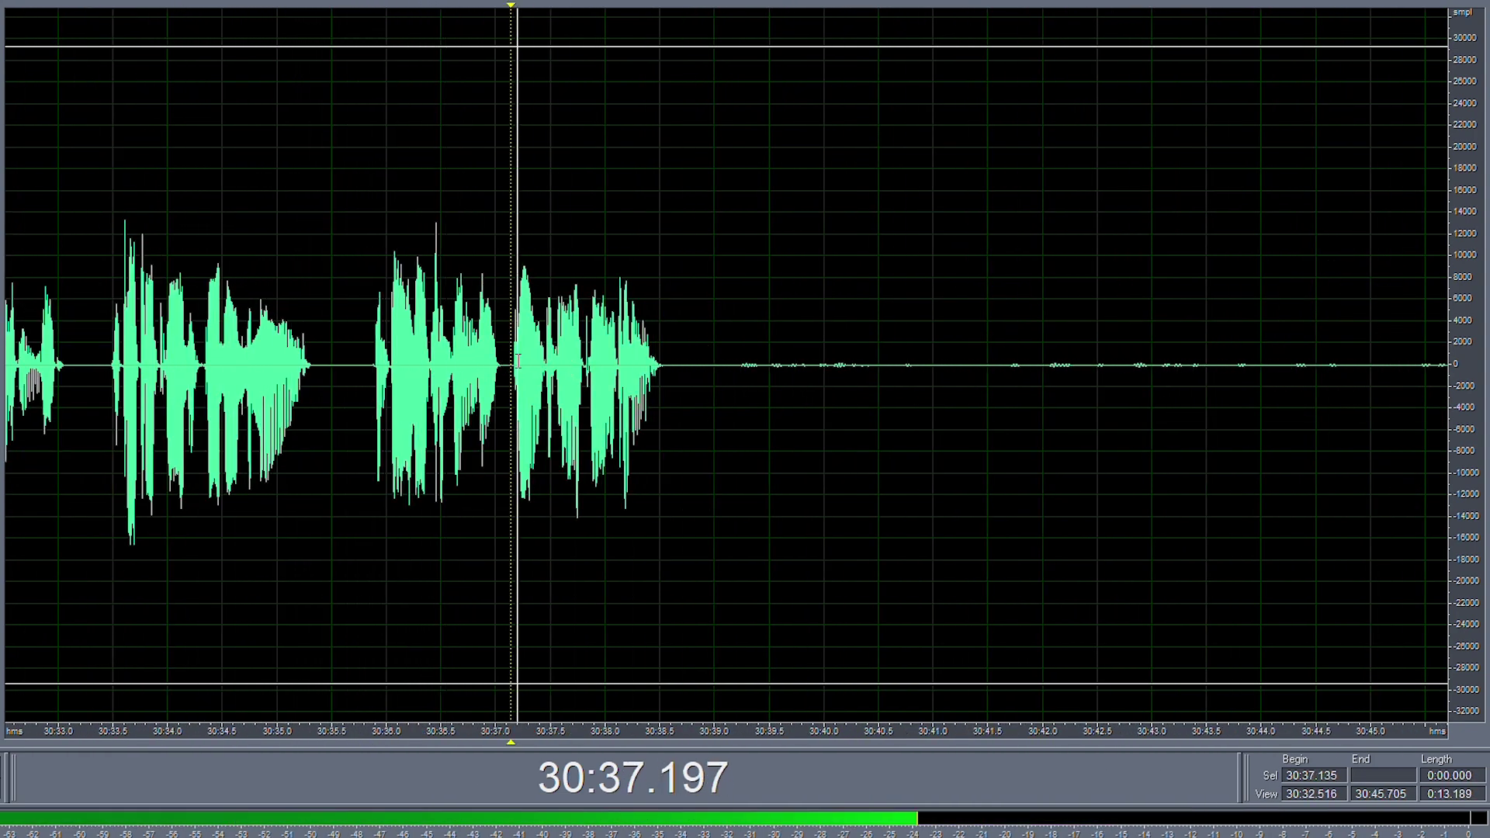
pyautogui.press('space')
pyautogui.hotkey('ctrl', 'z')
pyautogui.press('space')
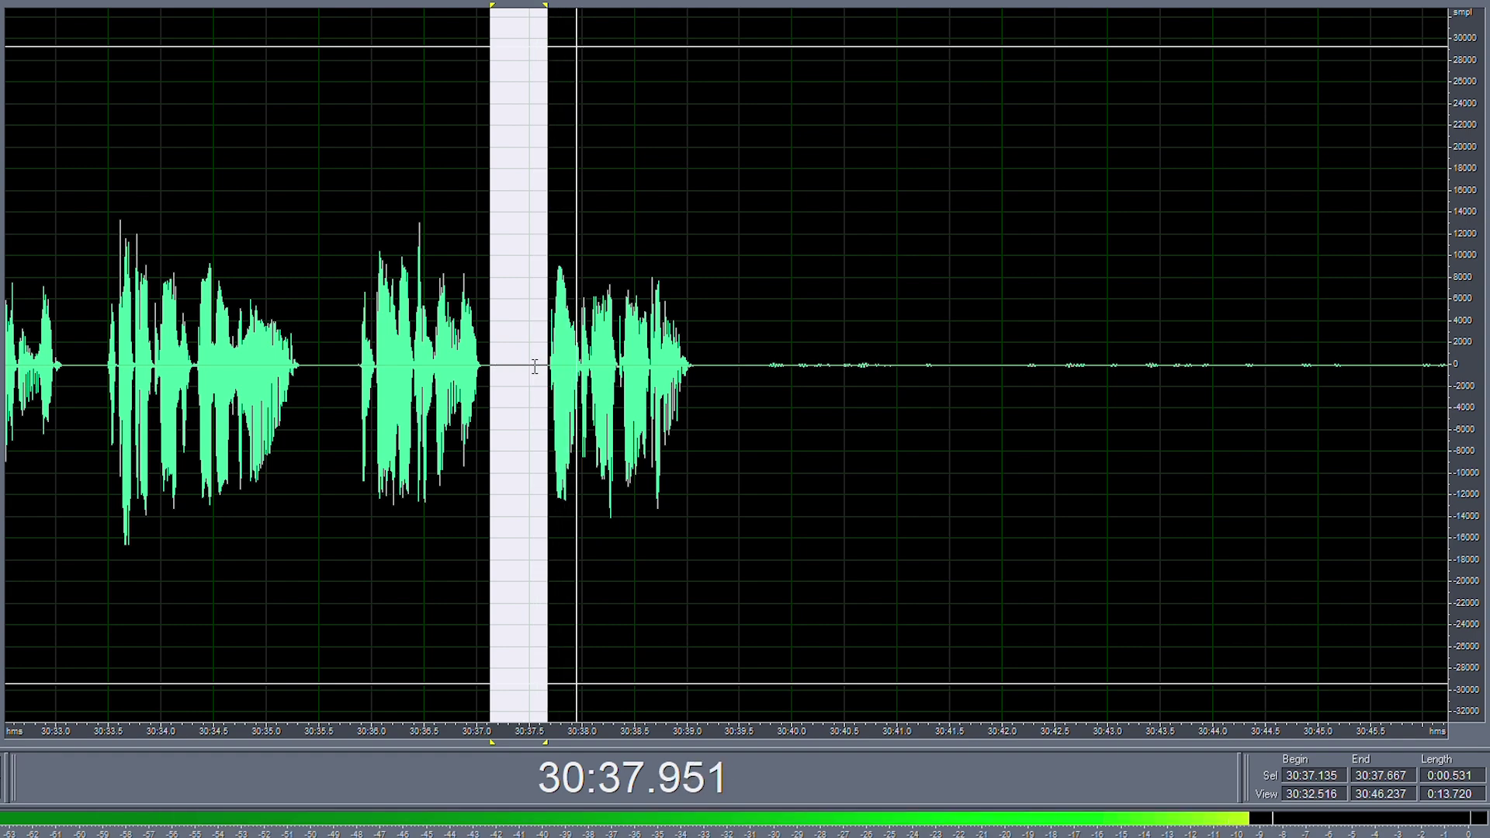
# - Delete the pause between 30:35.336 and 30:35.775 and play across the cut
pyautogui.click(261, 367)
pyautogui.moveTo(349, 361); pyautogui.dragTo(301, 361)
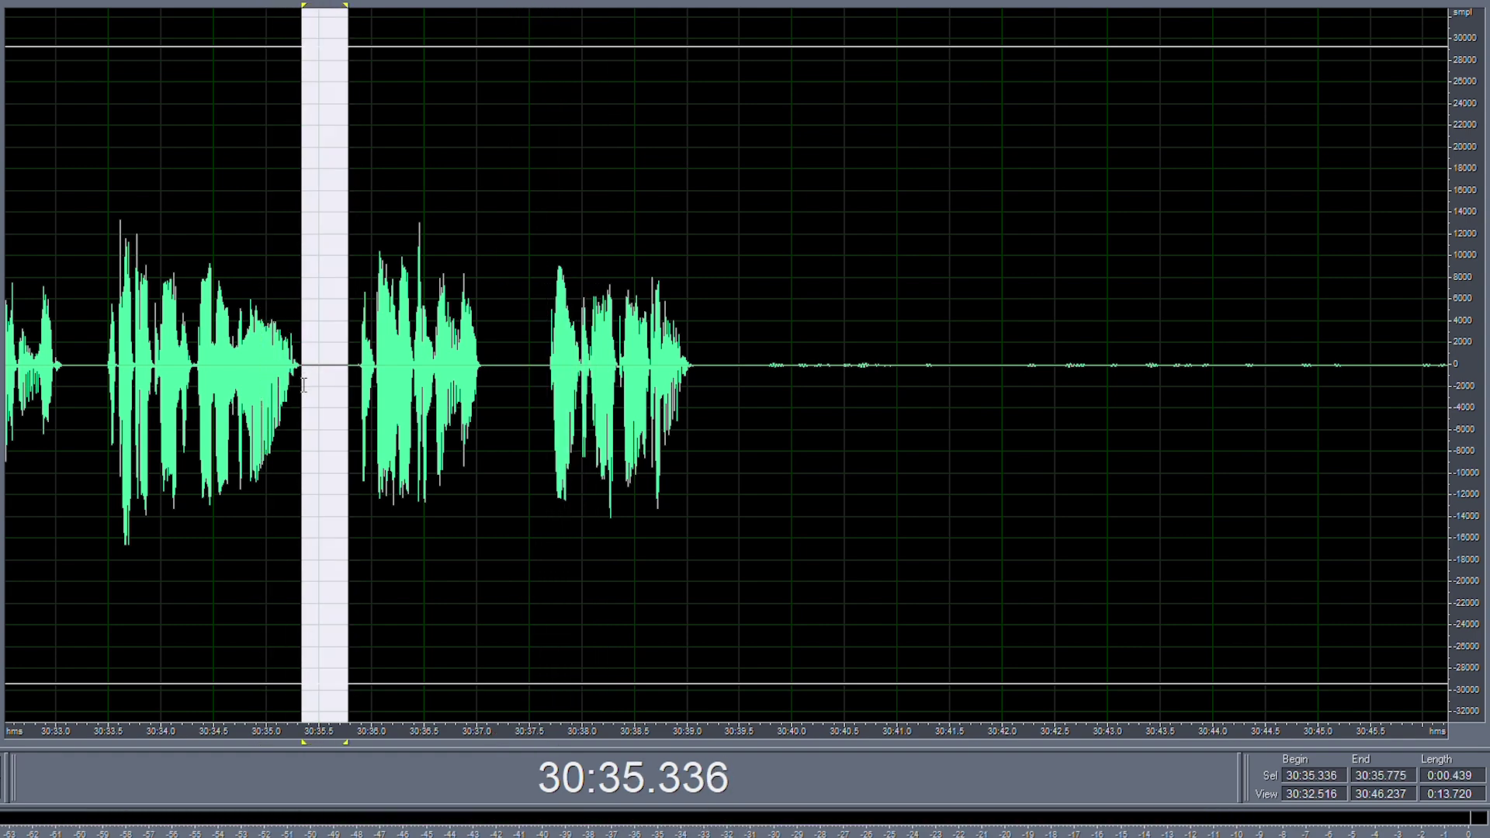
pyautogui.press('Delete')
pyautogui.click(203, 341)
pyautogui.scroll(2, 381, 394)
pyautogui.scroll(-1, 458, 381)
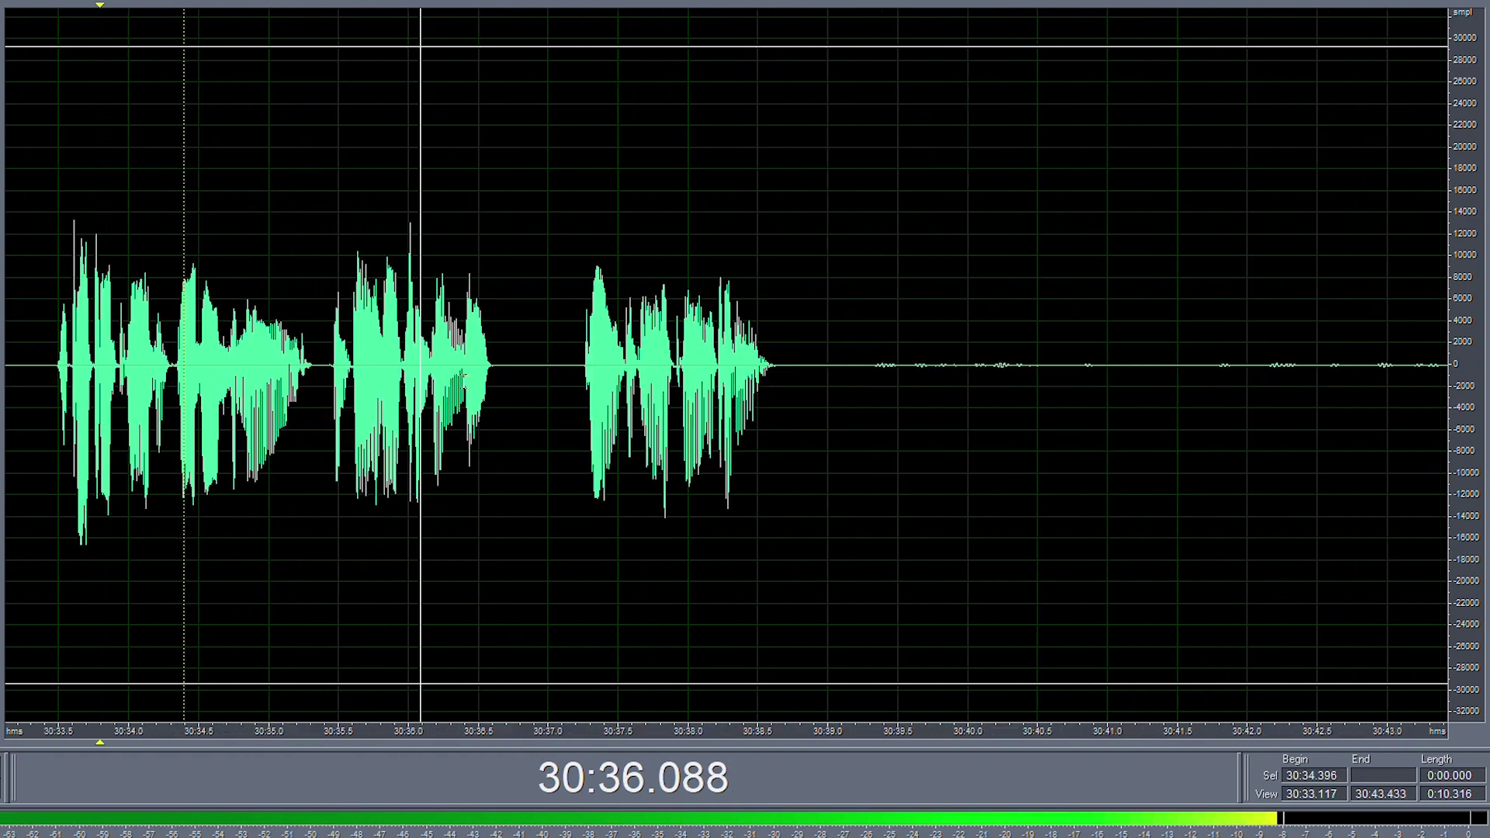
# - Shorten the pause after the phrase ending near 30:36.6 and cut down the long silence after the following phrase
pyautogui.moveTo(566, 361); pyautogui.dragTo(737, 400)
pyautogui.press('Delete')
pyautogui.click(392, 361)
pyautogui.scroll(-5, 491, 357)
pyautogui.press('Delete')
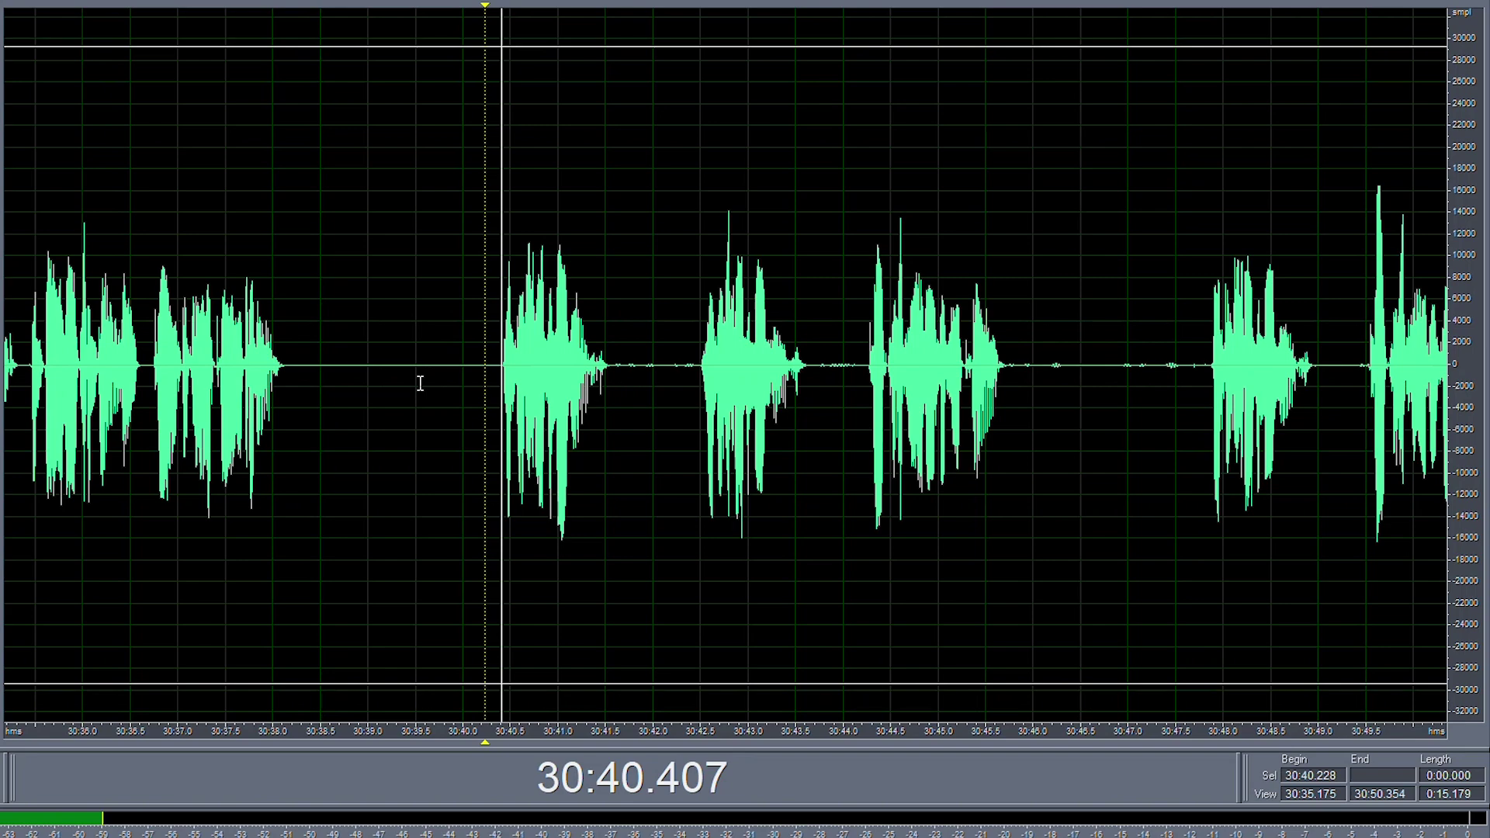
# - Delete the first three takes between about 30:40.3 and 30:47.8 and play from the cut
pyautogui.scroll(-3, 569, 403)
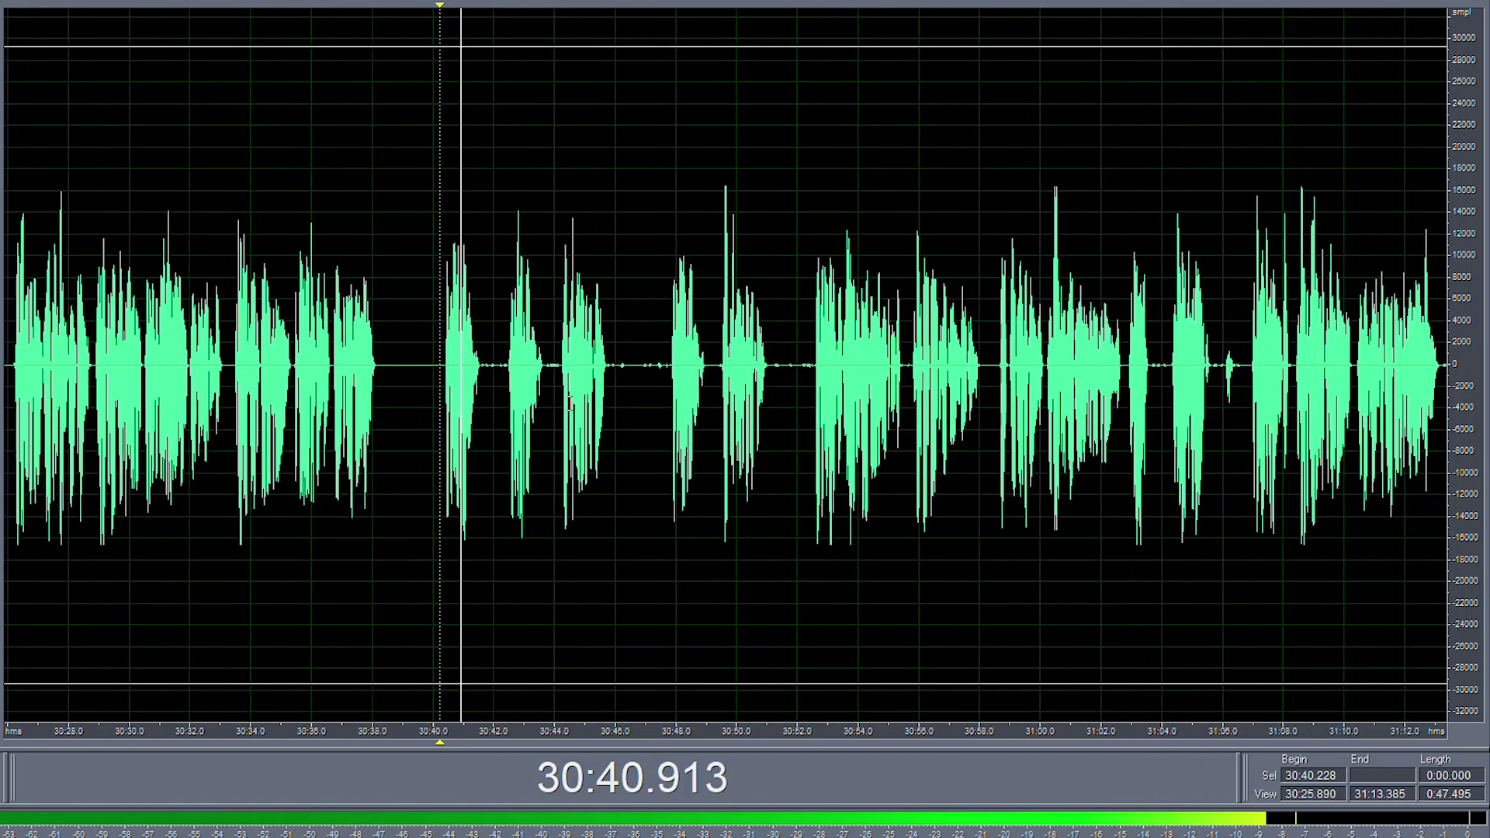
pyautogui.scroll(3, 569, 402)
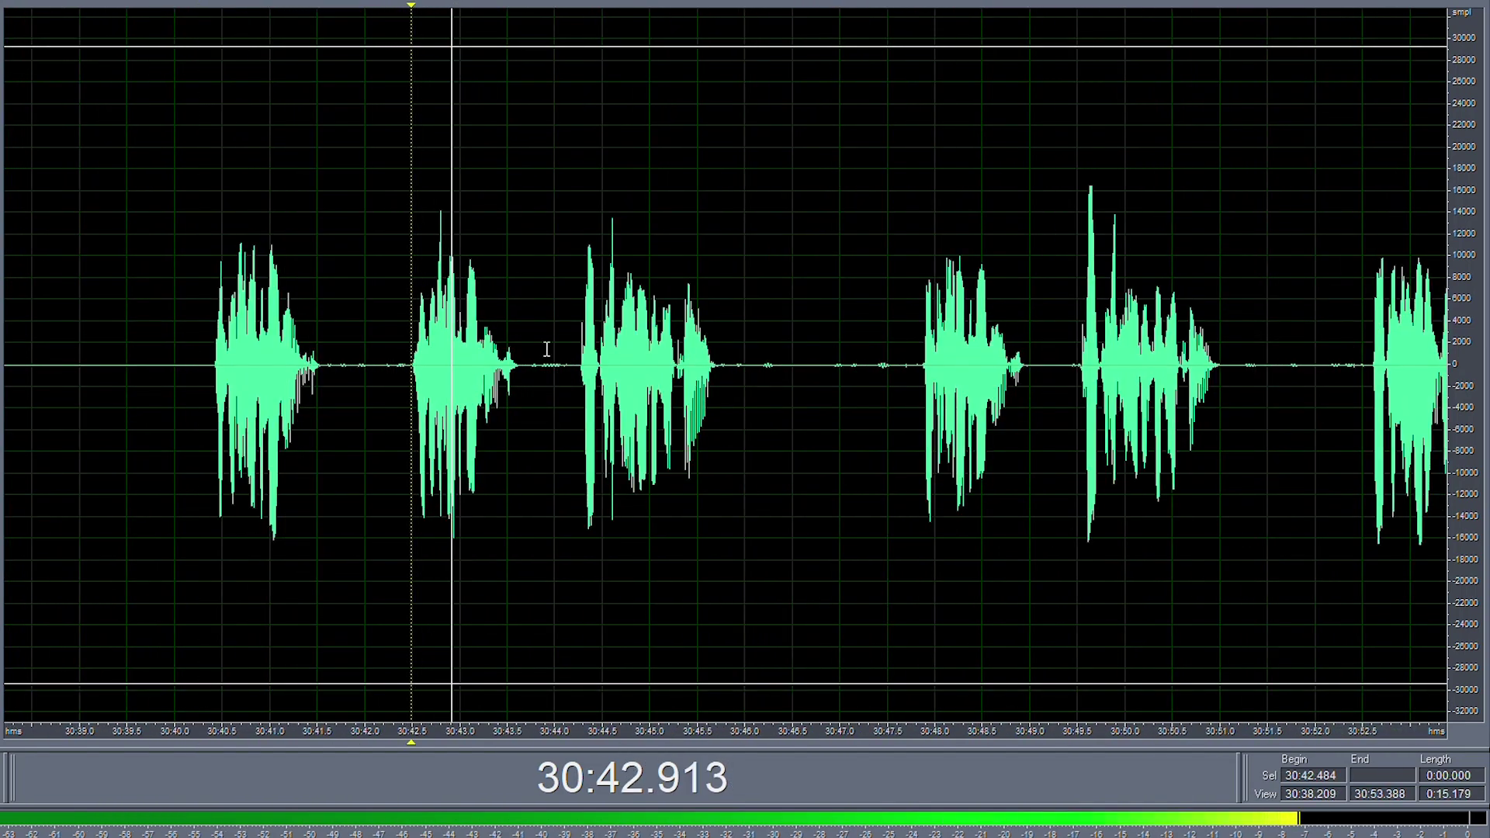
pyautogui.click(924, 369)
pyautogui.moveTo(860, 383); pyautogui.dragTo(836, 371)
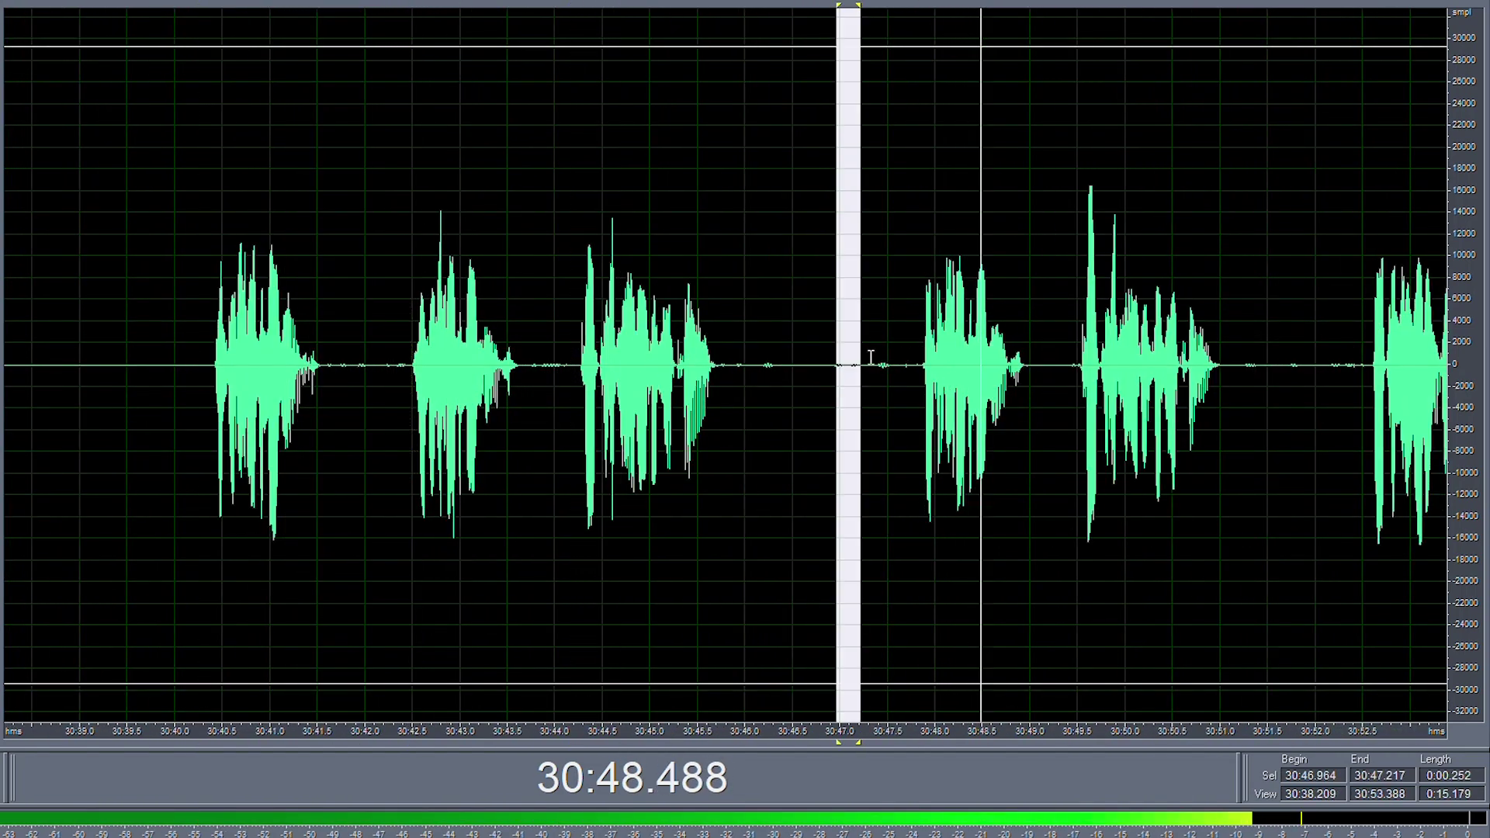
pyautogui.press('space')
pyautogui.moveTo(920, 352); pyautogui.dragTo(206, 408)
pyautogui.press('Delete')
pyautogui.press('space')
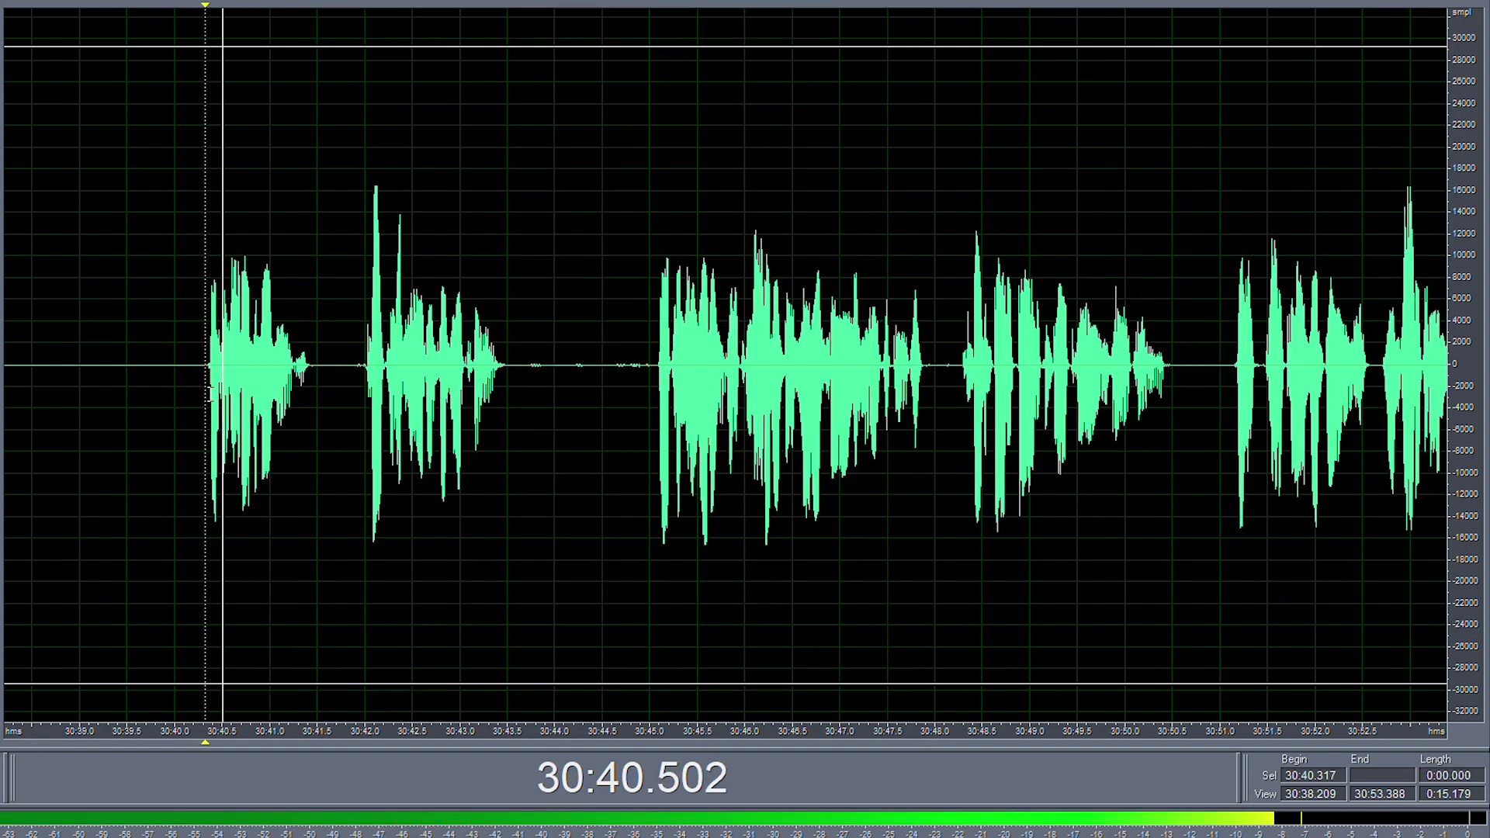
# - Shorten the pause after the phrase ending near 30:43.4 and play across the cut from 30:42.849
pyautogui.scroll(2, 512, 373)
pyautogui.moveTo(526, 366); pyautogui.dragTo(537, 399)
pyautogui.press('Delete')
pyautogui.click(395, 388)
pyautogui.press('space')
pyautogui.press('space')
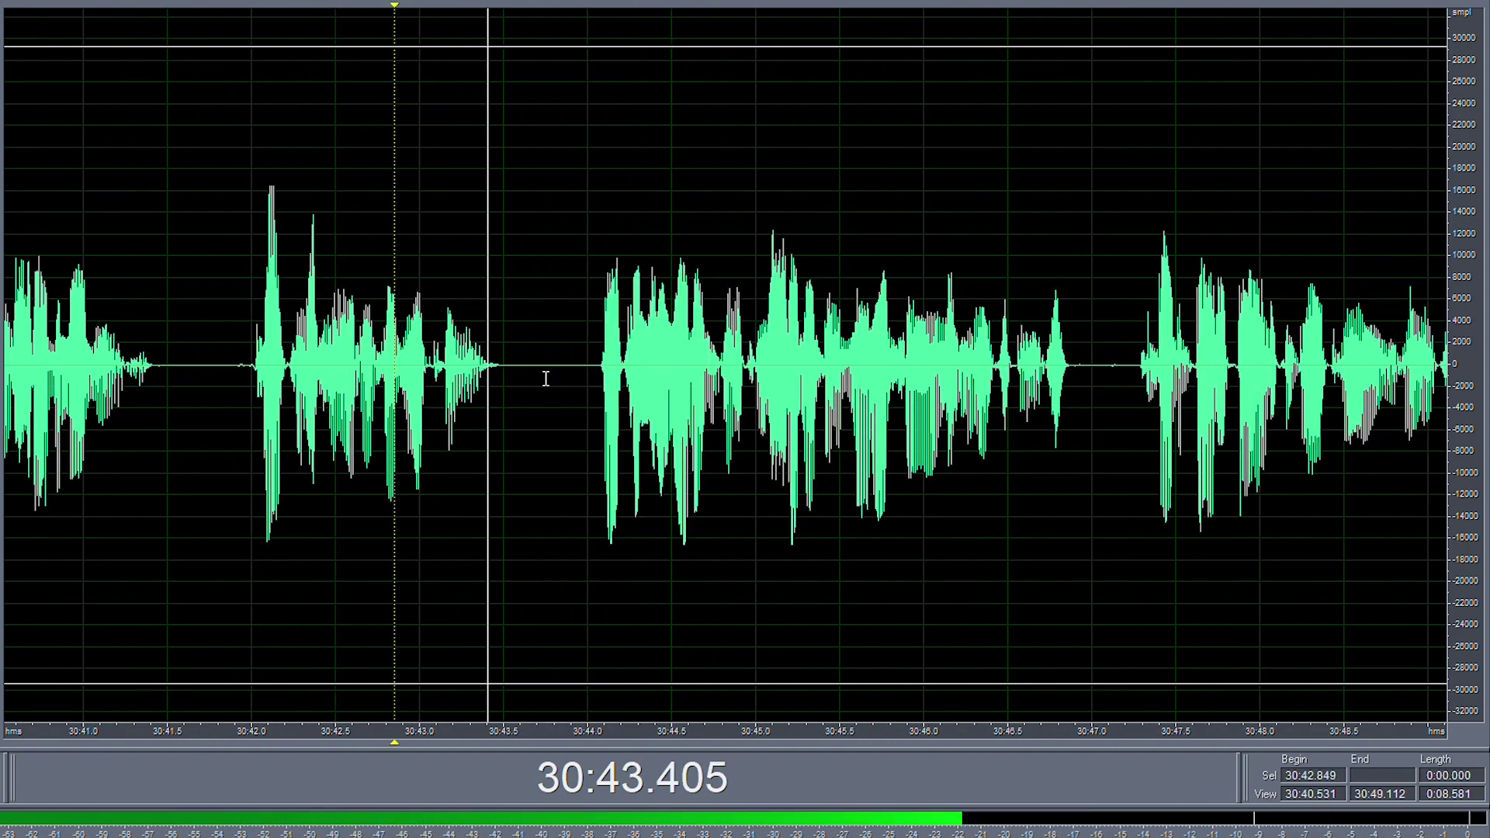
# - Check the pause near 30:47.1 and delete the piece of silence between 30:55.271 and 30:55.436
pyautogui.scroll(-5, 545, 379)
pyautogui.scroll(4, 490, 371)
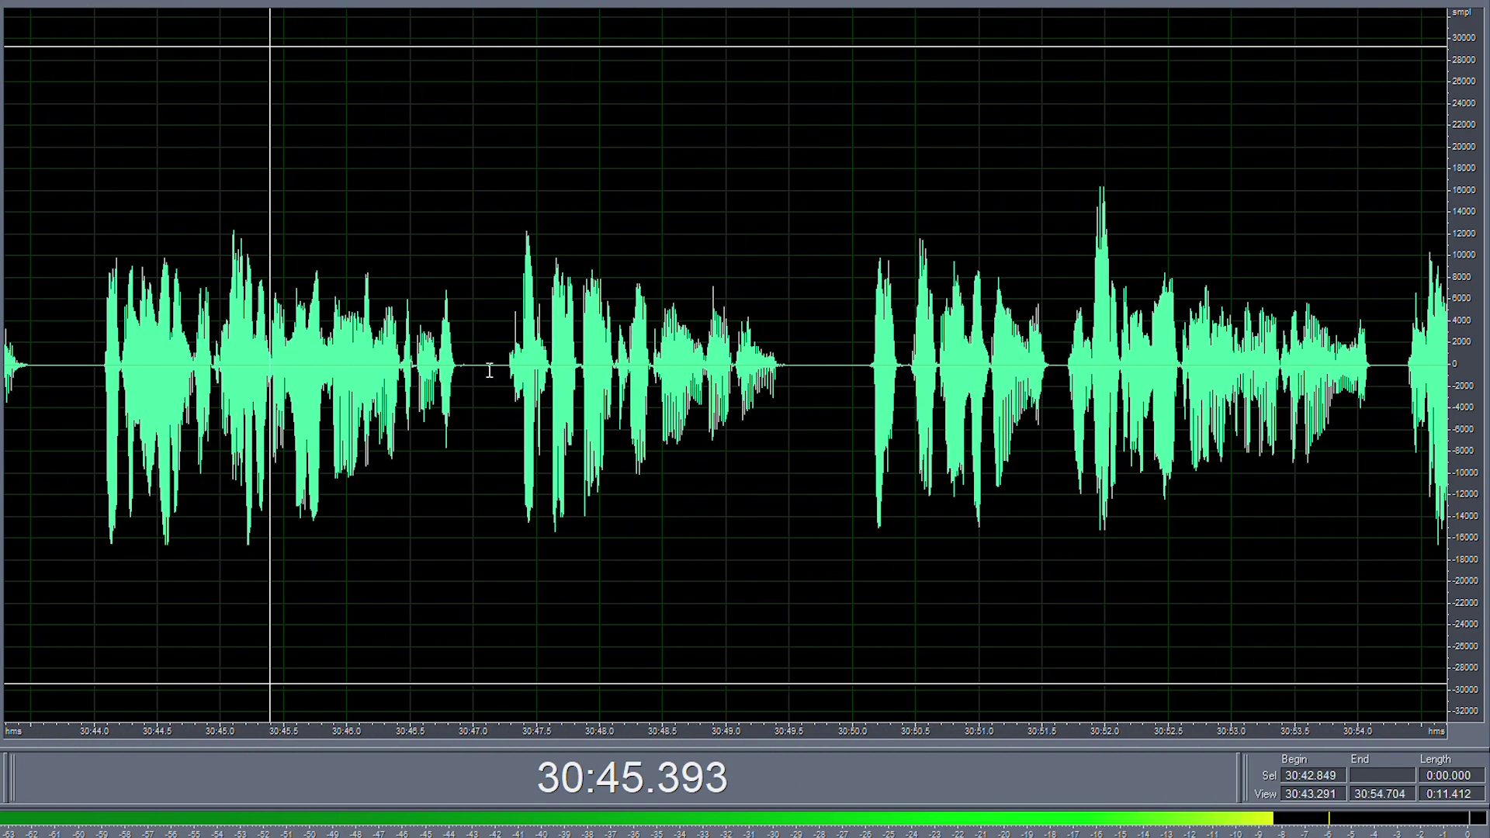
pyautogui.moveTo(476, 368); pyautogui.dragTo(491, 367)
pyautogui.click(487, 364)
pyautogui.scroll(-4, 488, 365)
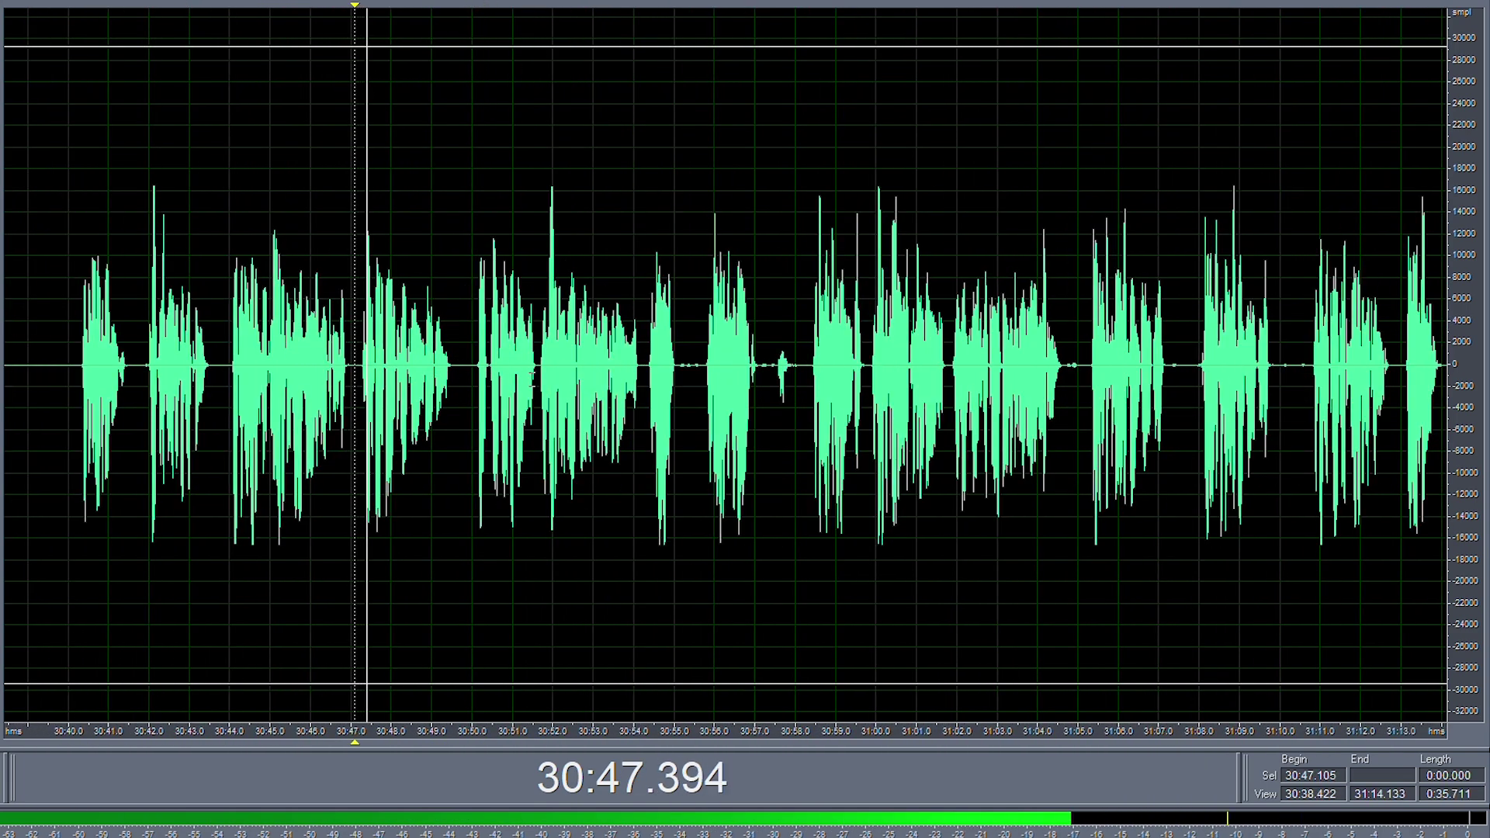
pyautogui.scroll(3, 594, 379)
pyautogui.moveTo(726, 379)
pyautogui.mouseDown()
pyautogui.moveTo(674, 378)
pyautogui.moveTo(706, 379)
pyautogui.mouseUp()
pyautogui.press('F2')
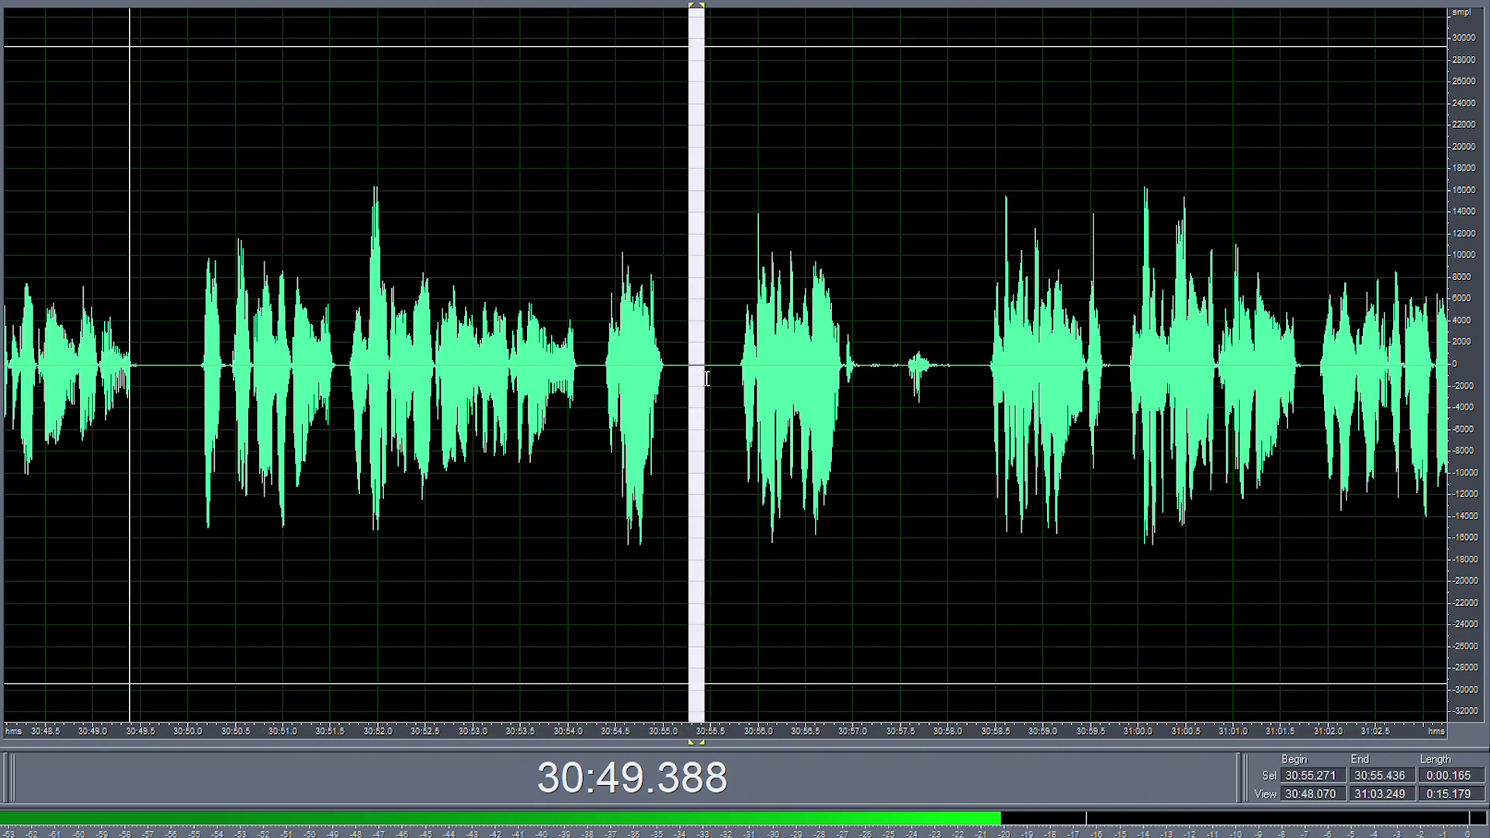
pyautogui.press('Delete')
# - Delete the tiny gap between about 30:50.37 and 30:50.458 and play across the cut from 30:50.028
pyautogui.scroll(2, 843, 374)
pyautogui.scroll(-4, 963, 388)
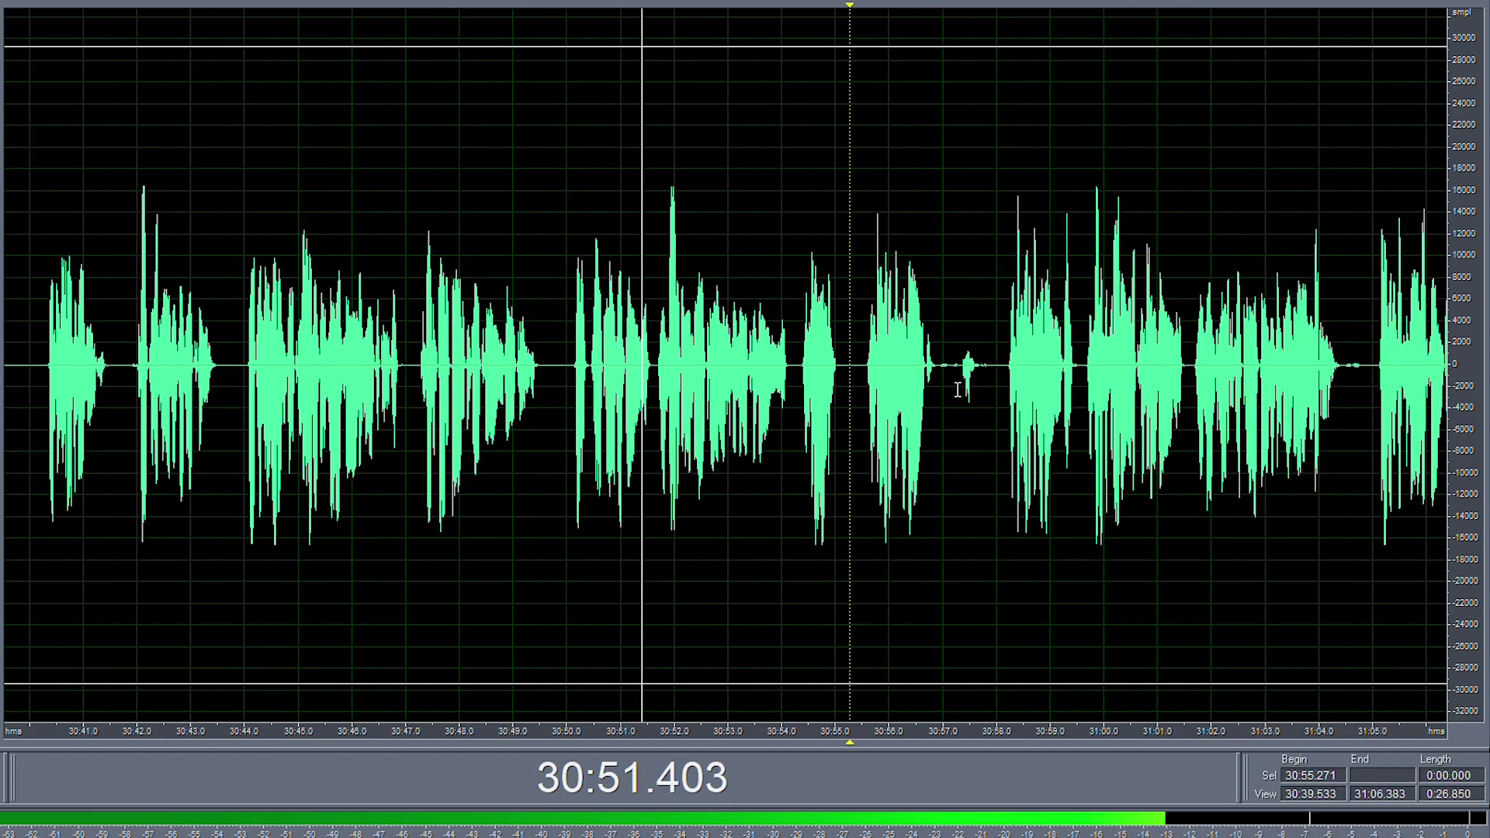
pyautogui.scroll(10, 588, 356)
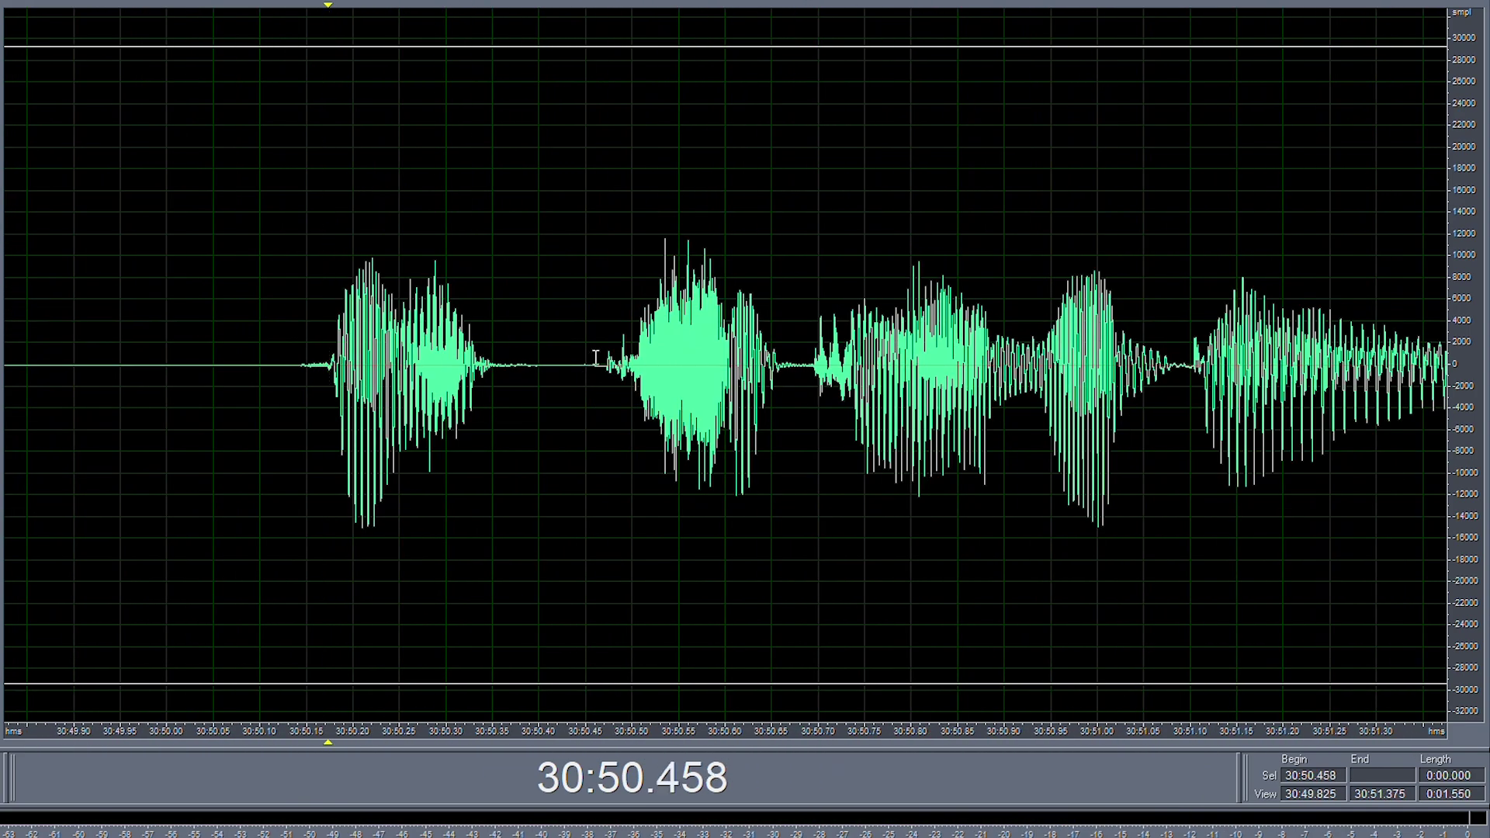
pyautogui.moveTo(595, 357); pyautogui.dragTo(515, 357)
pyautogui.click(195, 339)
pyautogui.scroll(-11, 215, 334)
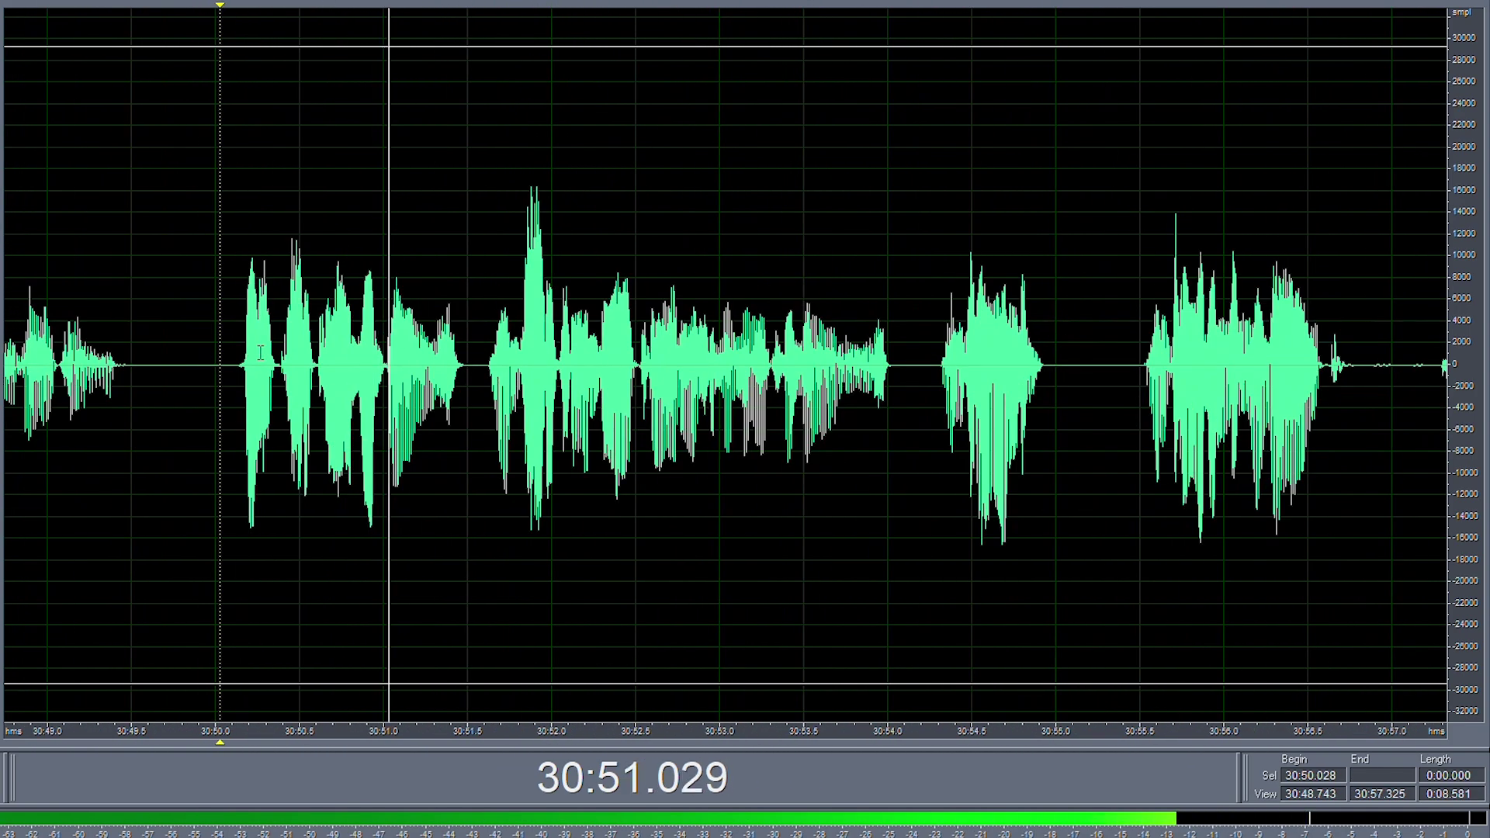
# - Delete the short takes and noise between about 30:54.1 and 30:57.9, and play from the cut
pyautogui.scroll(3, 472, 373)
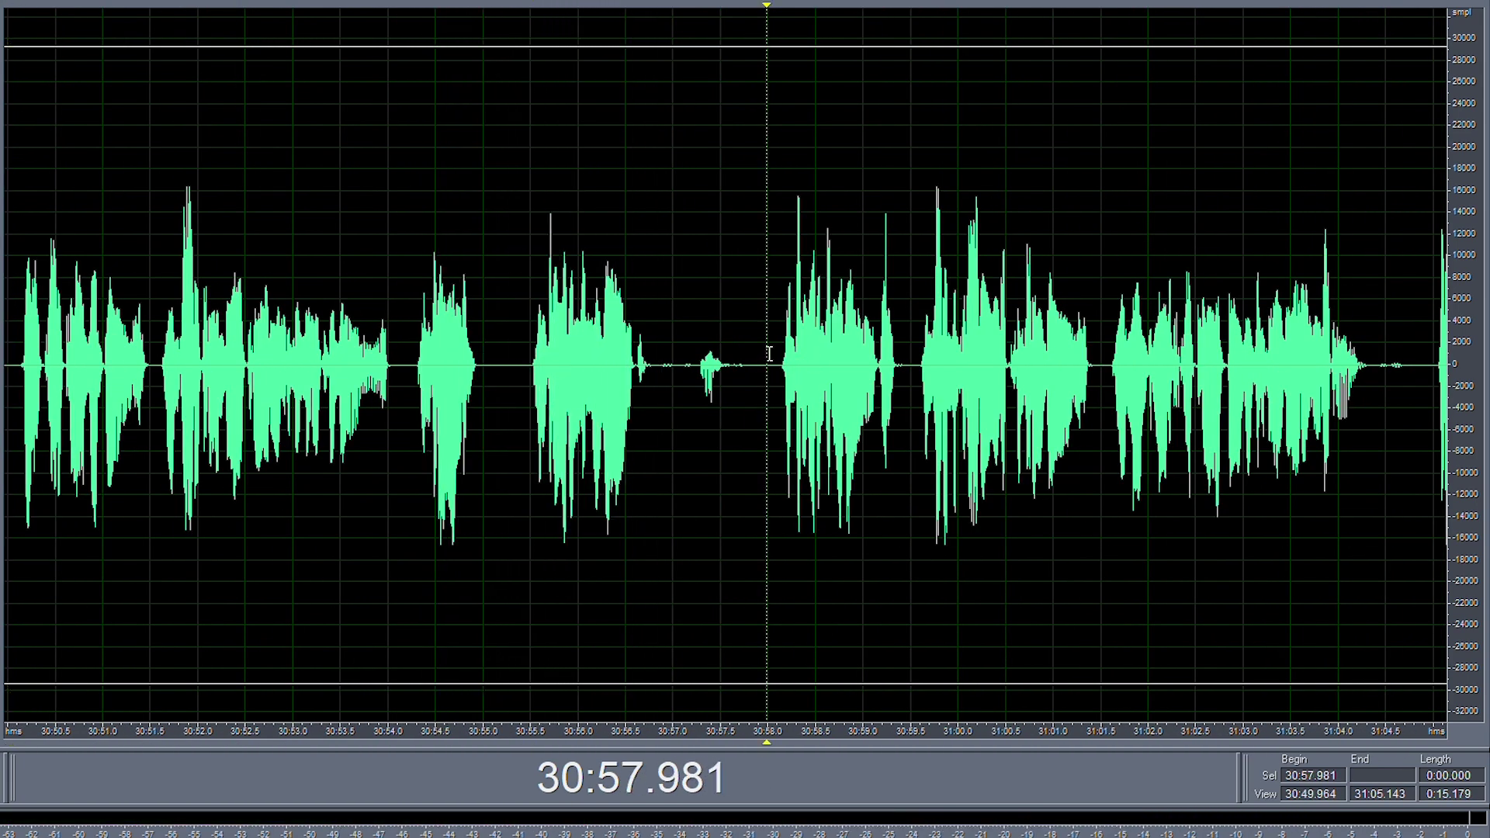
pyautogui.moveTo(758, 355); pyautogui.dragTo(399, 402)
pyautogui.click(401, 402)
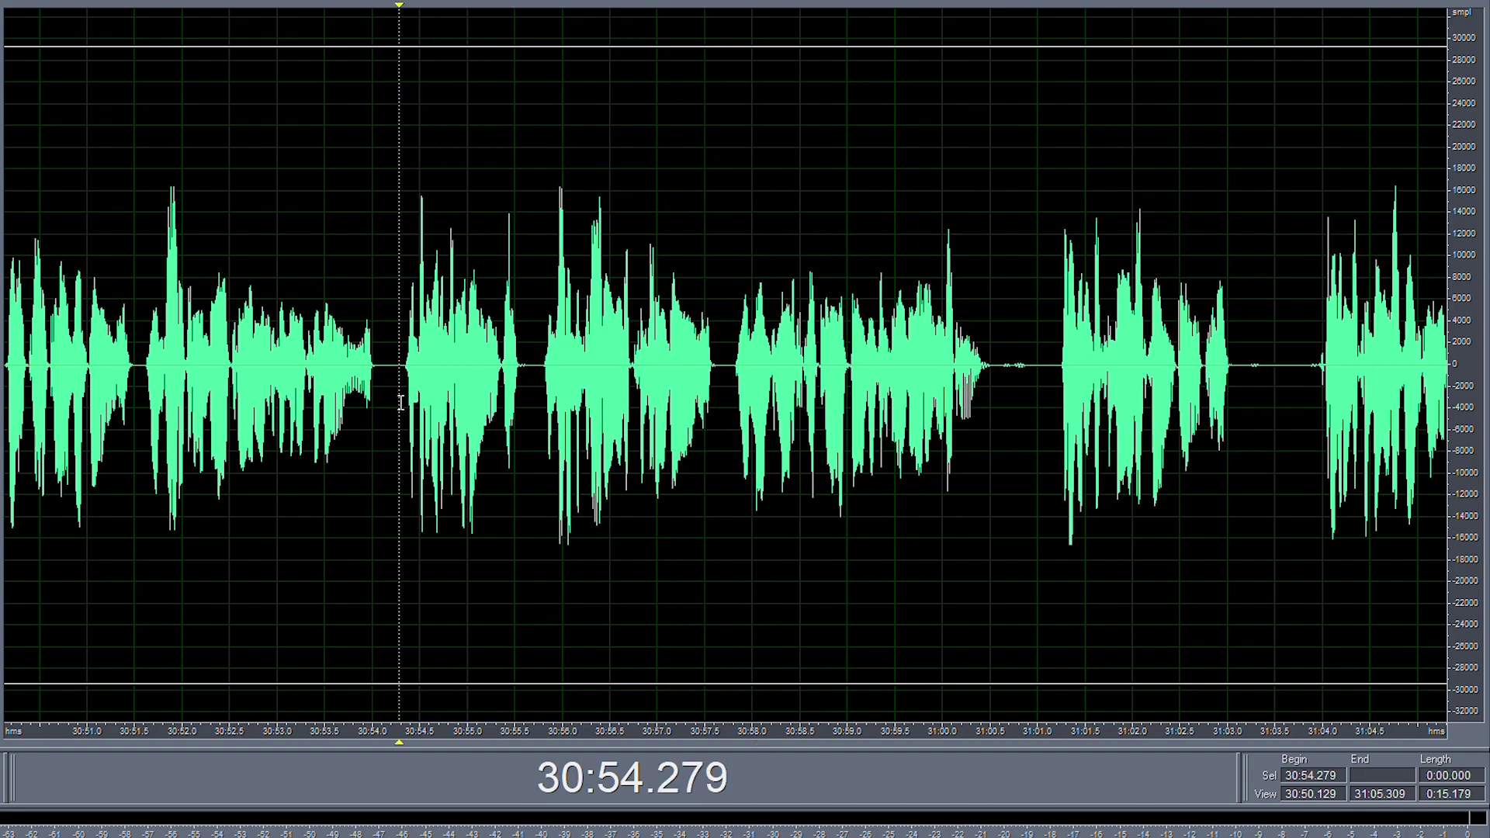
pyautogui.press('space')
# - Silence the background noise in the pause between 31:00.607 and 31:01.107
pyautogui.scroll(-2, 401, 402)
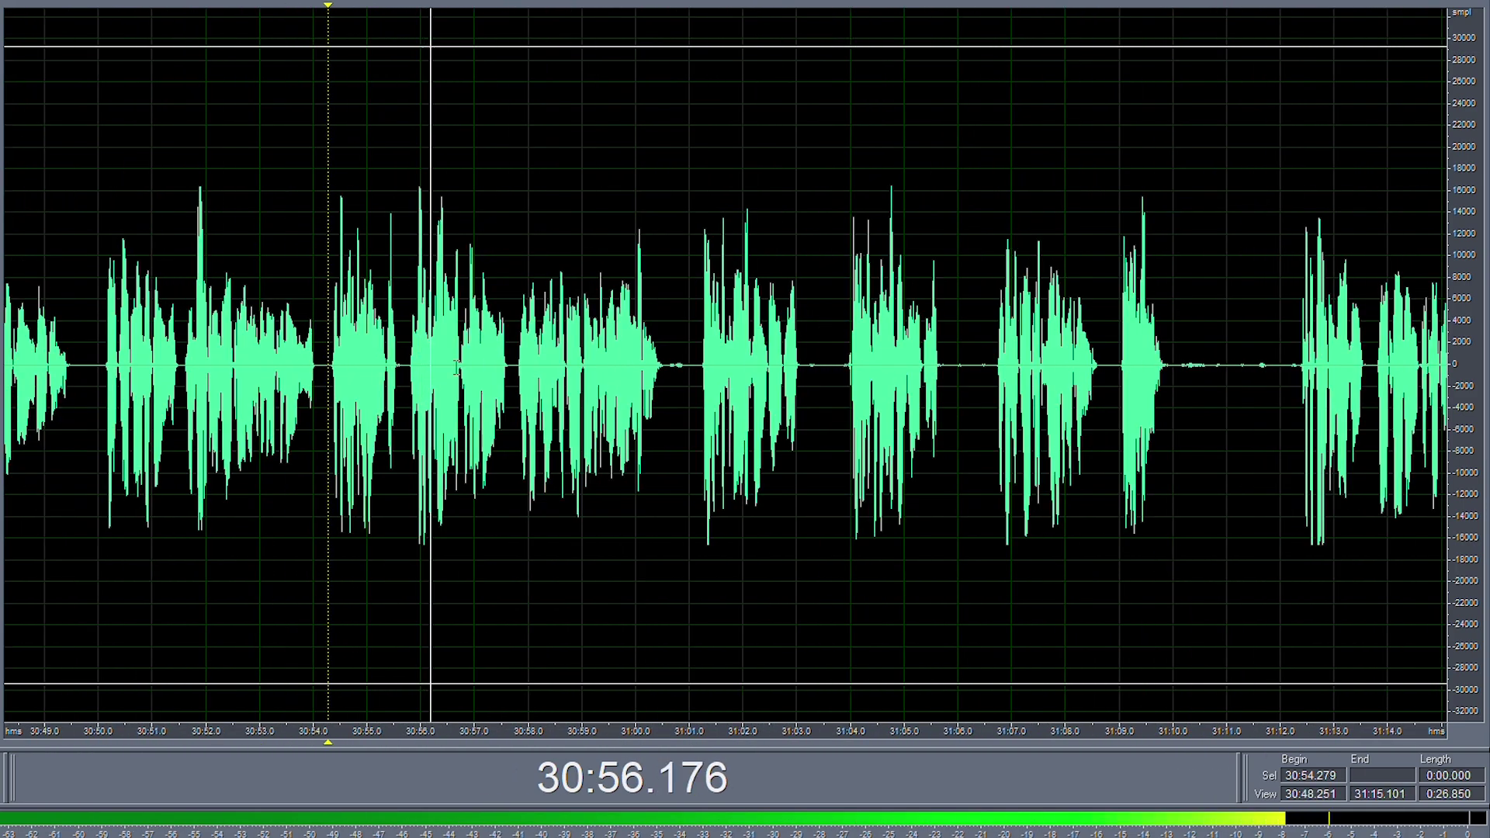
pyautogui.scroll(4, 644, 388)
pyautogui.moveTo(655, 388); pyautogui.dragTo(740, 383)
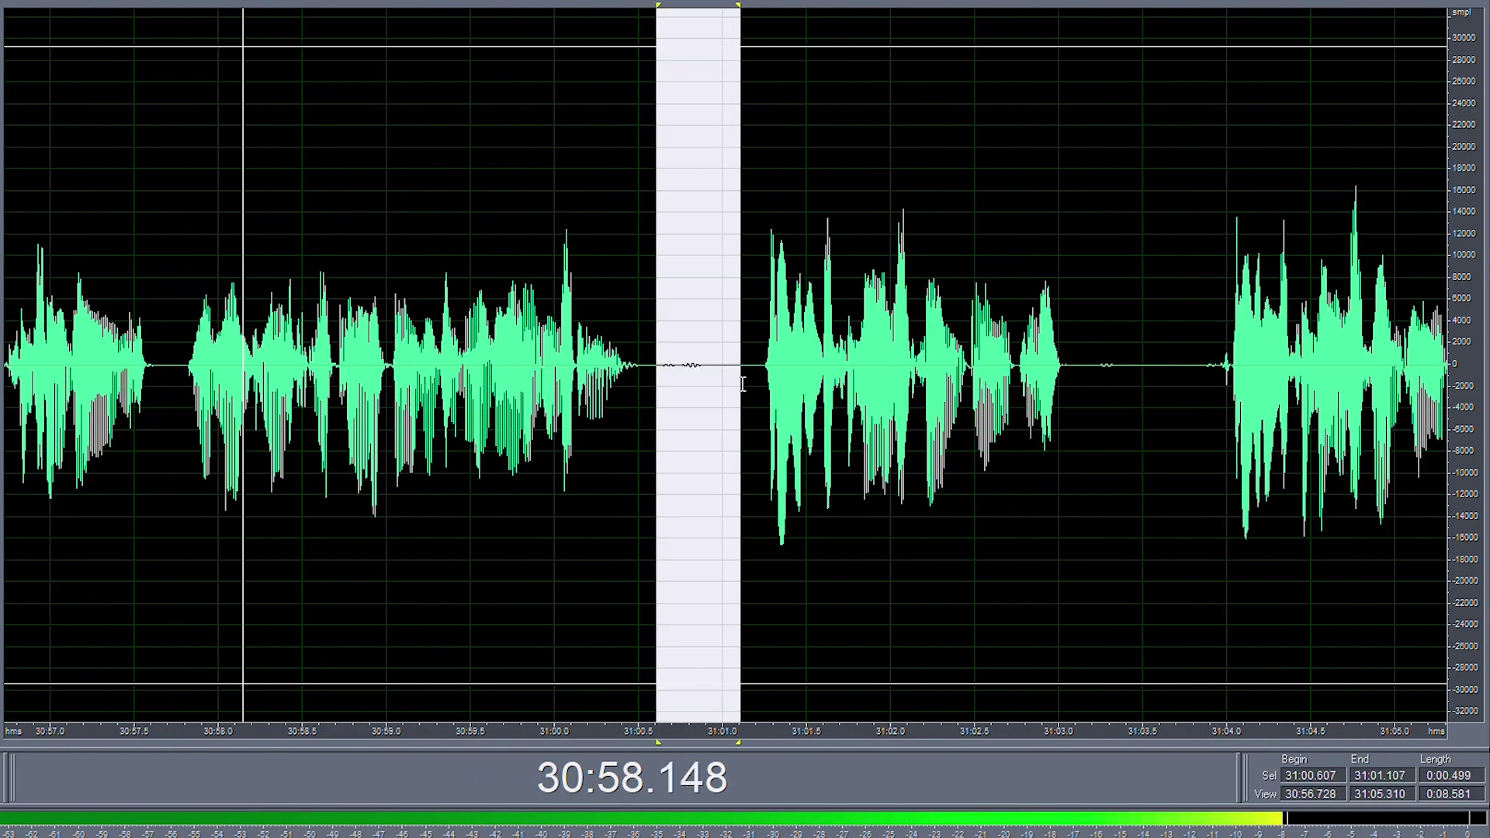
pyautogui.press('F2')
pyautogui.click(739, 383)
pyautogui.scroll(-4, 734, 382)
# - Shorten the pauses after the phrases ending near 31:03.0 and 31:05.4
pyautogui.scroll(3, 660, 377)
pyautogui.moveTo(626, 371); pyautogui.dragTo(692, 373)
pyautogui.press('Delete')
pyautogui.click(655, 367)
pyautogui.scroll(-3, 488, 354)
pyautogui.scroll(3, 675, 366)
pyautogui.press('Delete')
pyautogui.click(747, 366)
pyautogui.press('Delete')
# - Delete the take from 31:01.112 to just before the next phrase at about 31:03.7
pyautogui.scroll(-2, 763, 376)
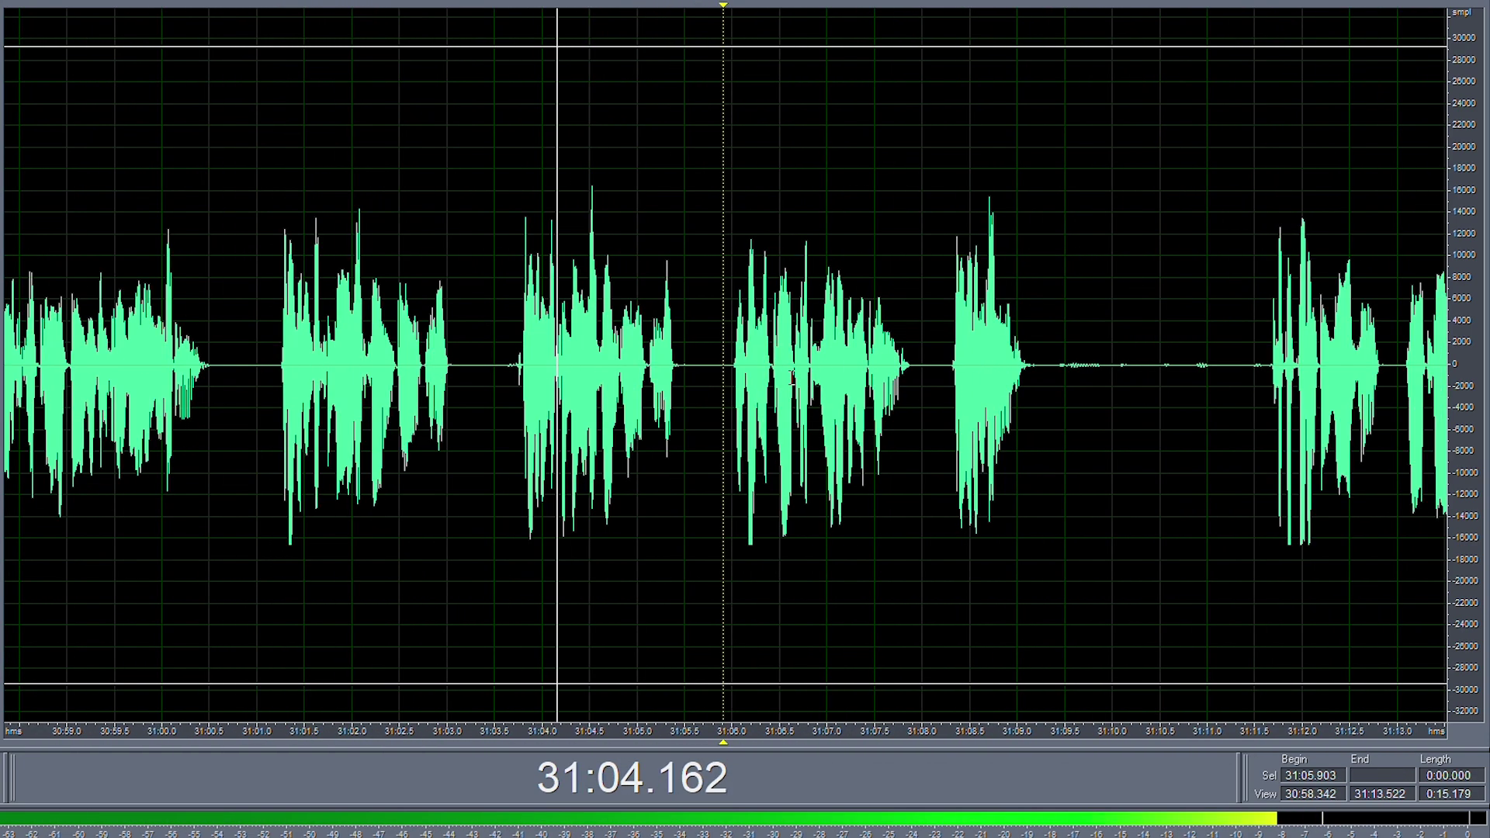
pyautogui.moveTo(517, 371); pyautogui.dragTo(268, 371)
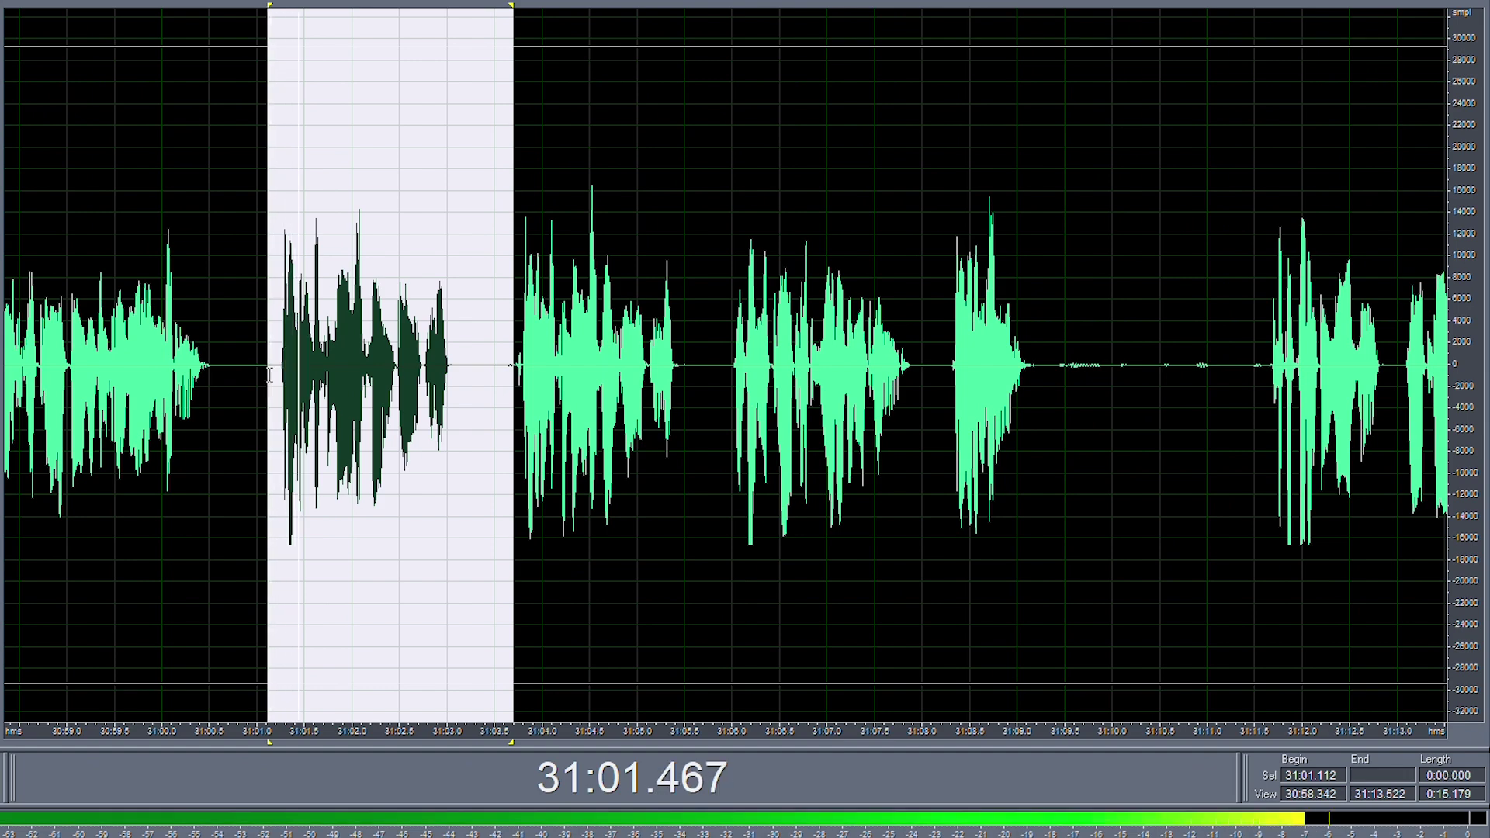
pyautogui.press('Delete')
# - Shorten the long silence after the phrase ending near 31:06.5 and the pause at 31:03.017, and play across the cuts
pyautogui.moveTo(811, 366); pyautogui.dragTo(885, 366)
pyautogui.press('Delete')
pyautogui.press('space')
pyautogui.moveTo(448, 361); pyautogui.dragTo(477, 375)
pyautogui.press('Delete')
pyautogui.press('space')
# - Play the edited passage from 31:01.0 and check the spacing of the phrases up to the pause after 31:06.2
pyautogui.scroll(-4, 477, 375)
pyautogui.scroll(3, 477, 375)
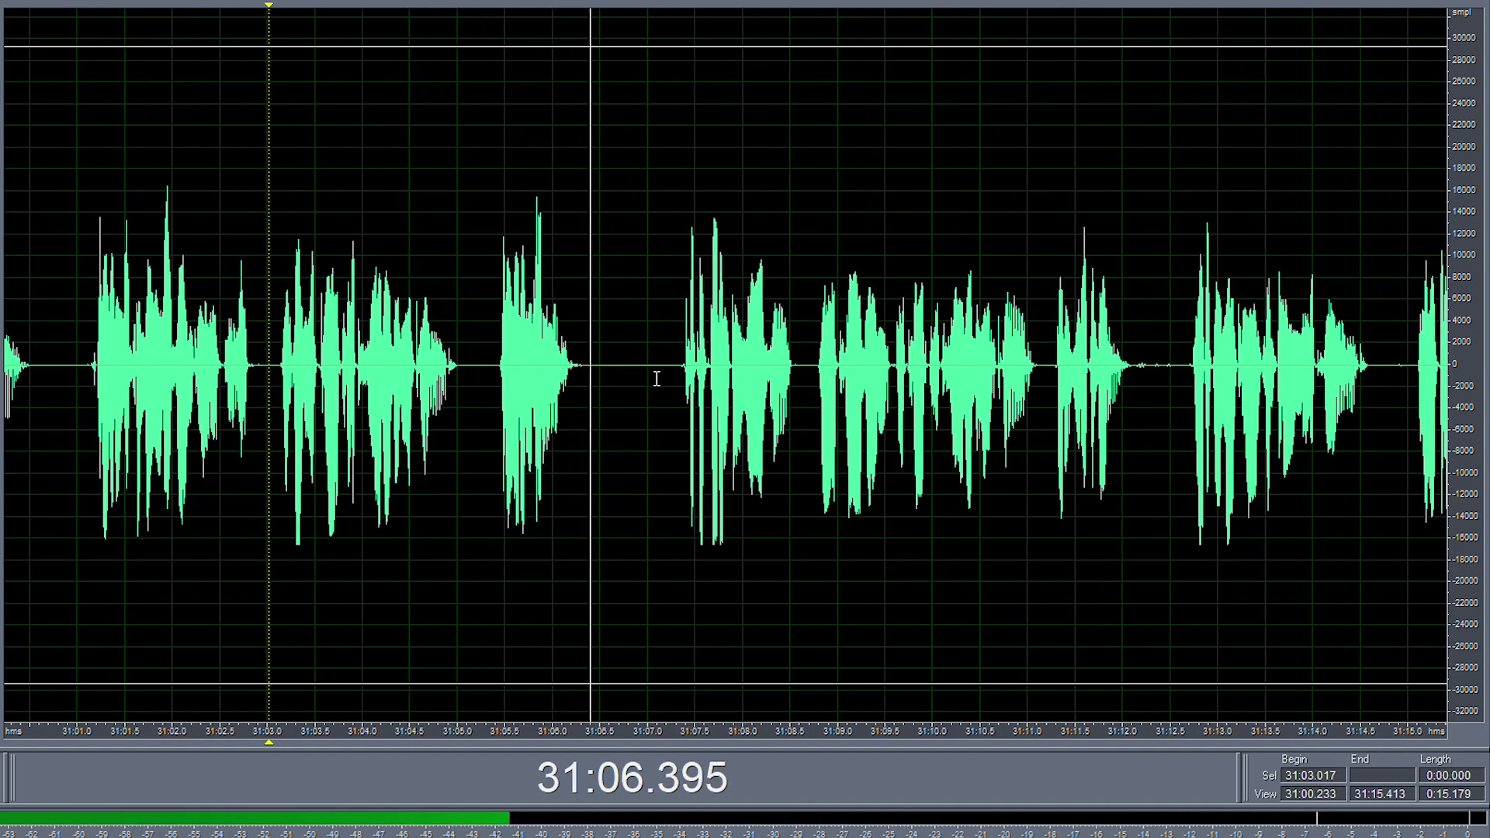
pyautogui.click(684, 380)
pyautogui.press('space')
pyautogui.press('space')
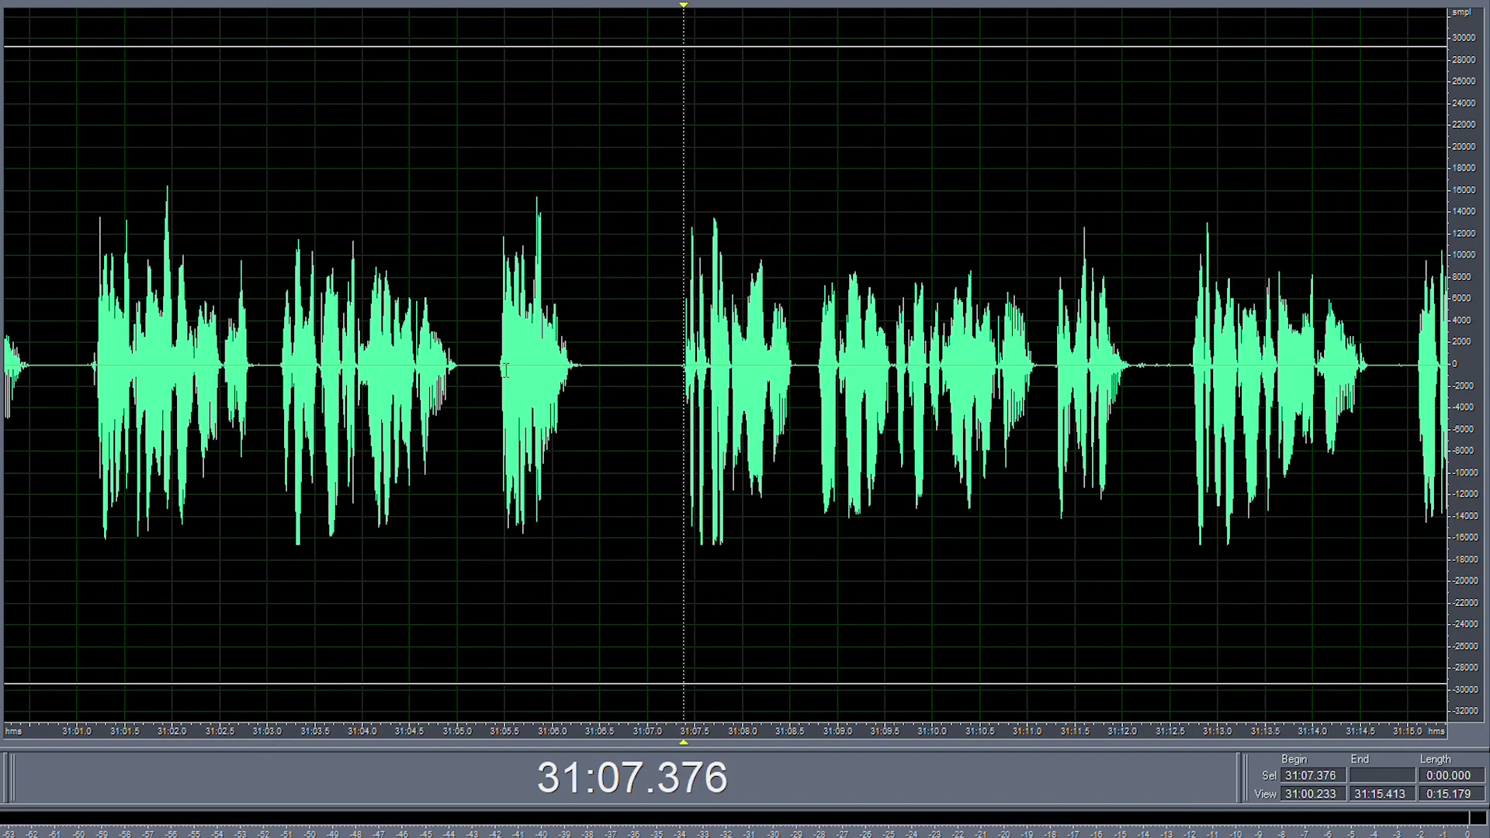
pyautogui.press('space')
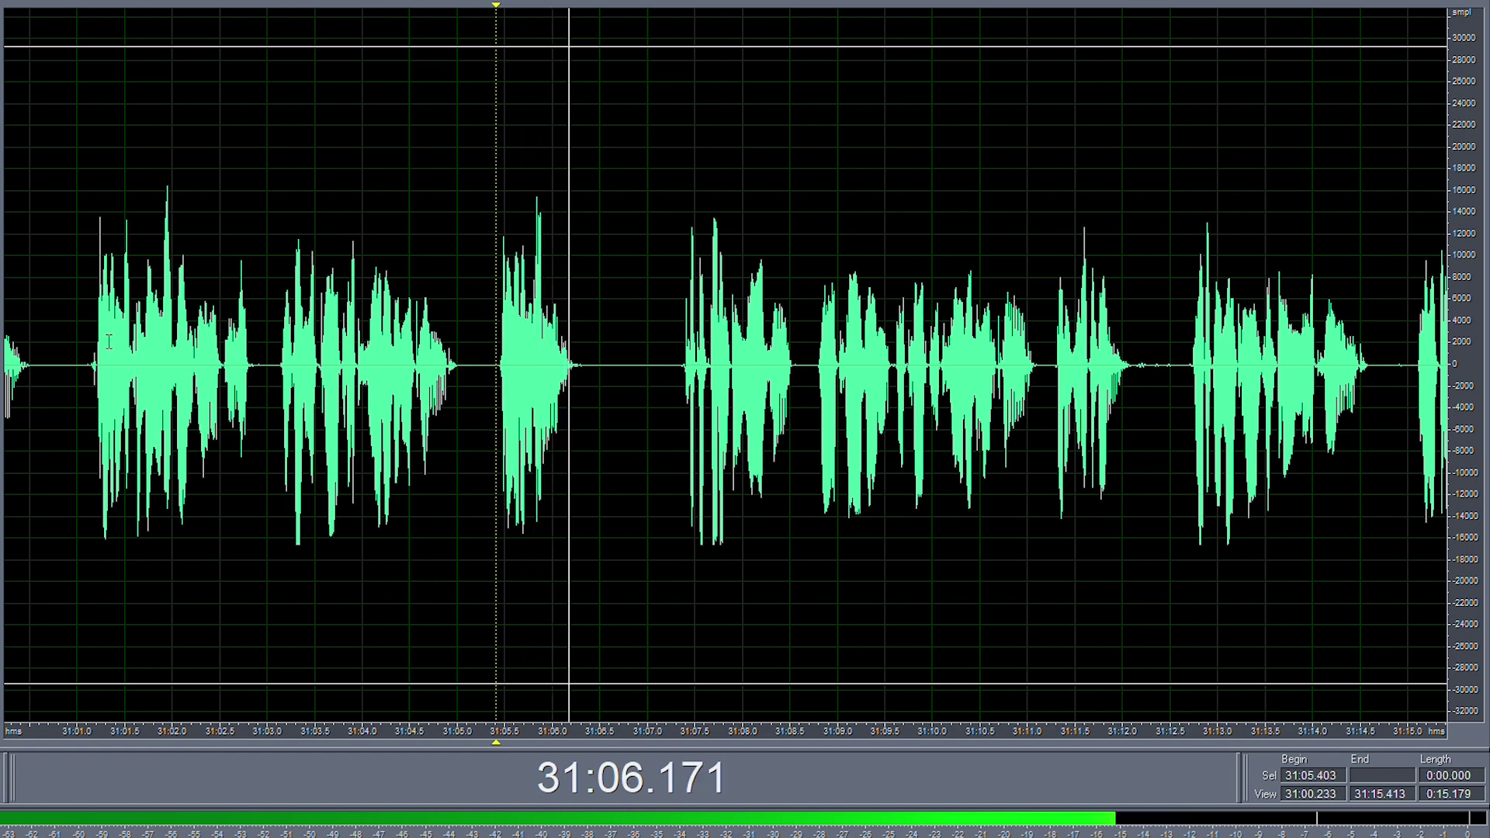
pyautogui.moveTo(77, 341); pyautogui.dragTo(80, 342)
pyautogui.press('space')
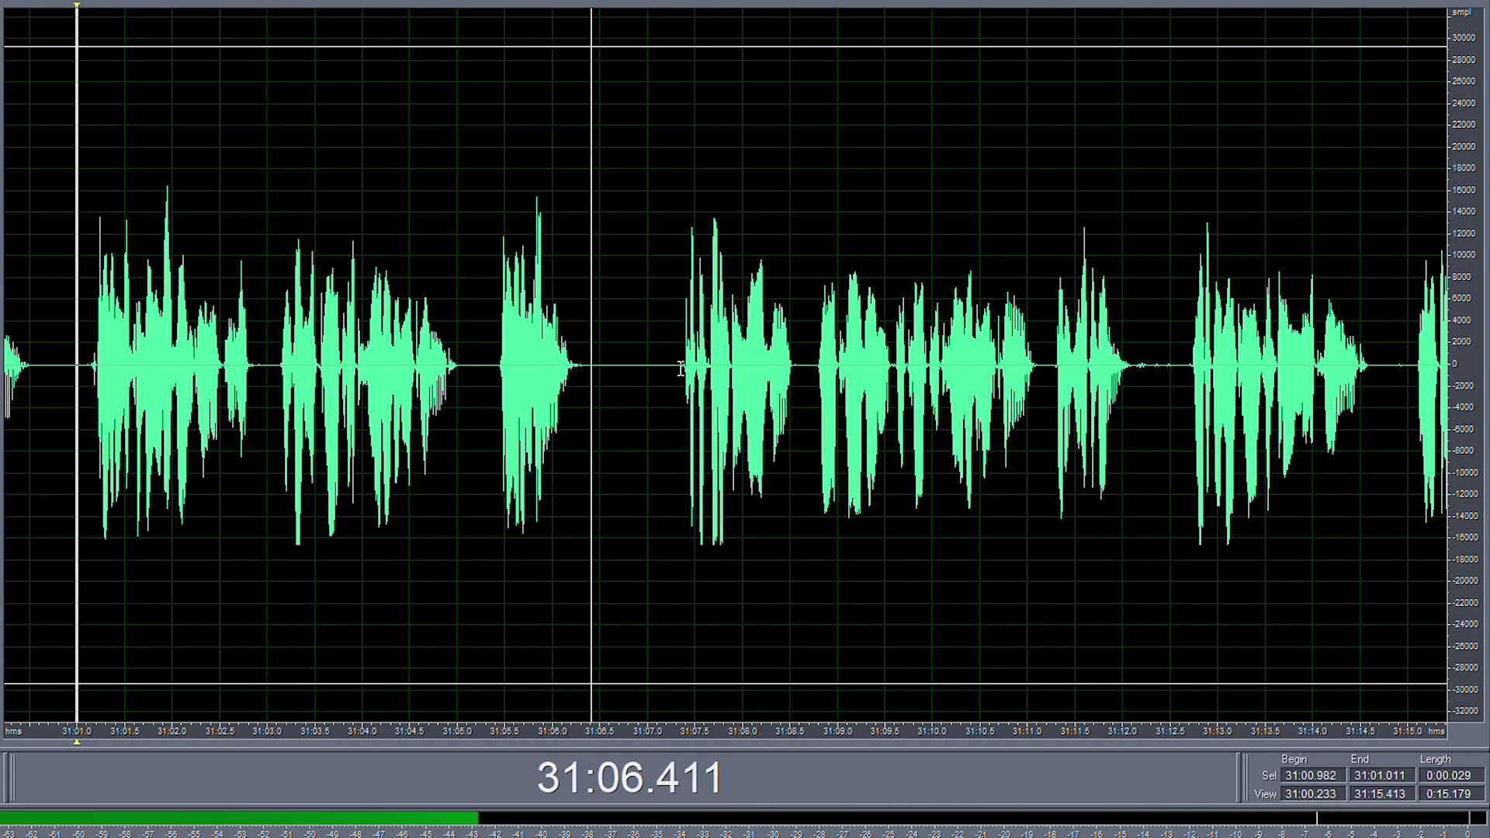
# - Try to cut the silence from 31:06.472 to 31:07.347 and play across the cut
pyautogui.moveTo(679, 365); pyautogui.dragTo(605, 365)
pyautogui.press('Delete')
pyautogui.click(509, 348)
pyautogui.press('space')
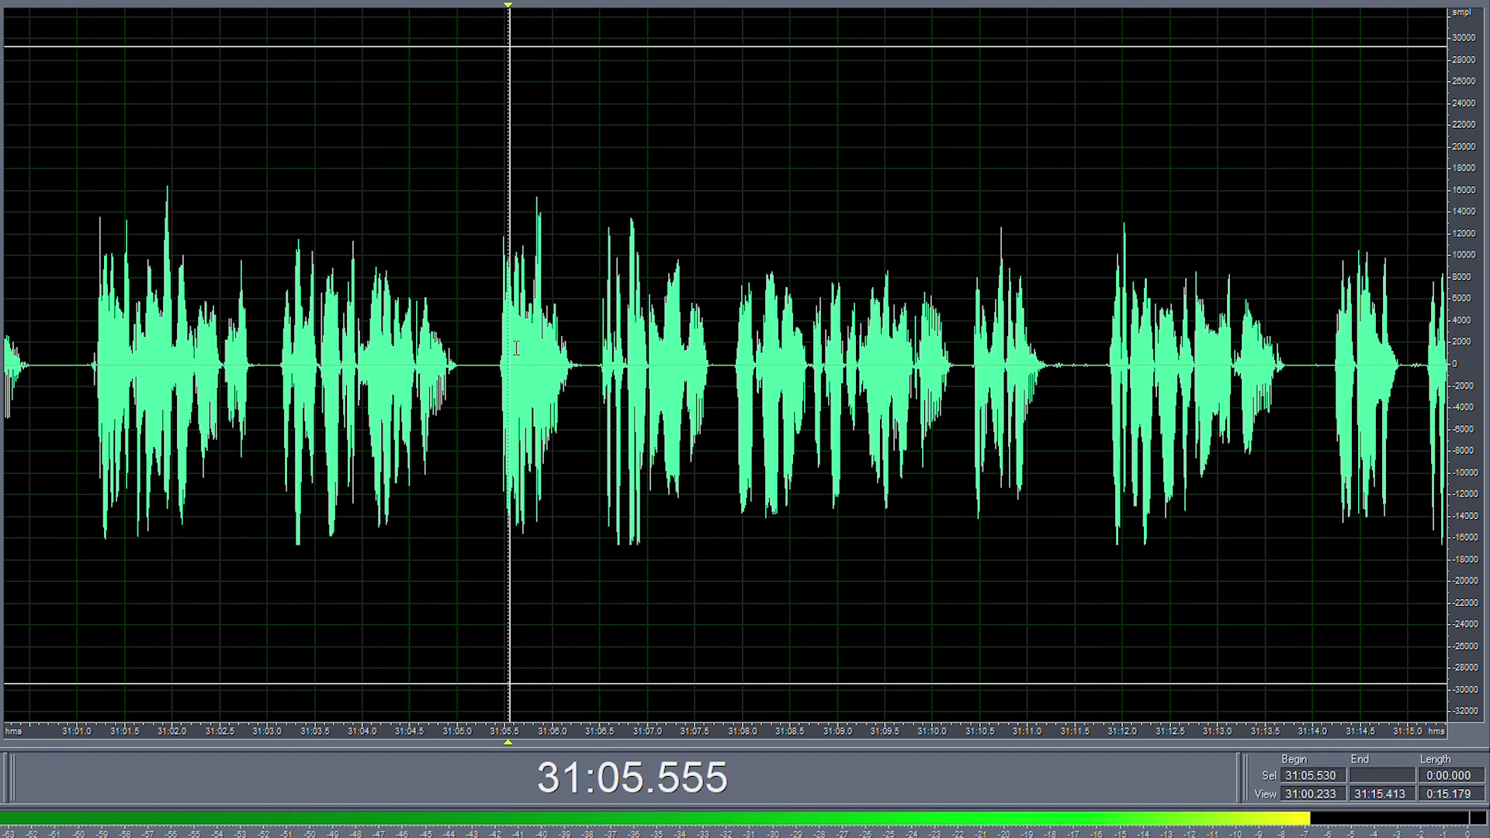
pyautogui.scroll(-3, 495, 359)
pyautogui.scroll(4, 535, 374)
pyautogui.click(535, 374)
pyautogui.hotkey('ctrl', 'v')
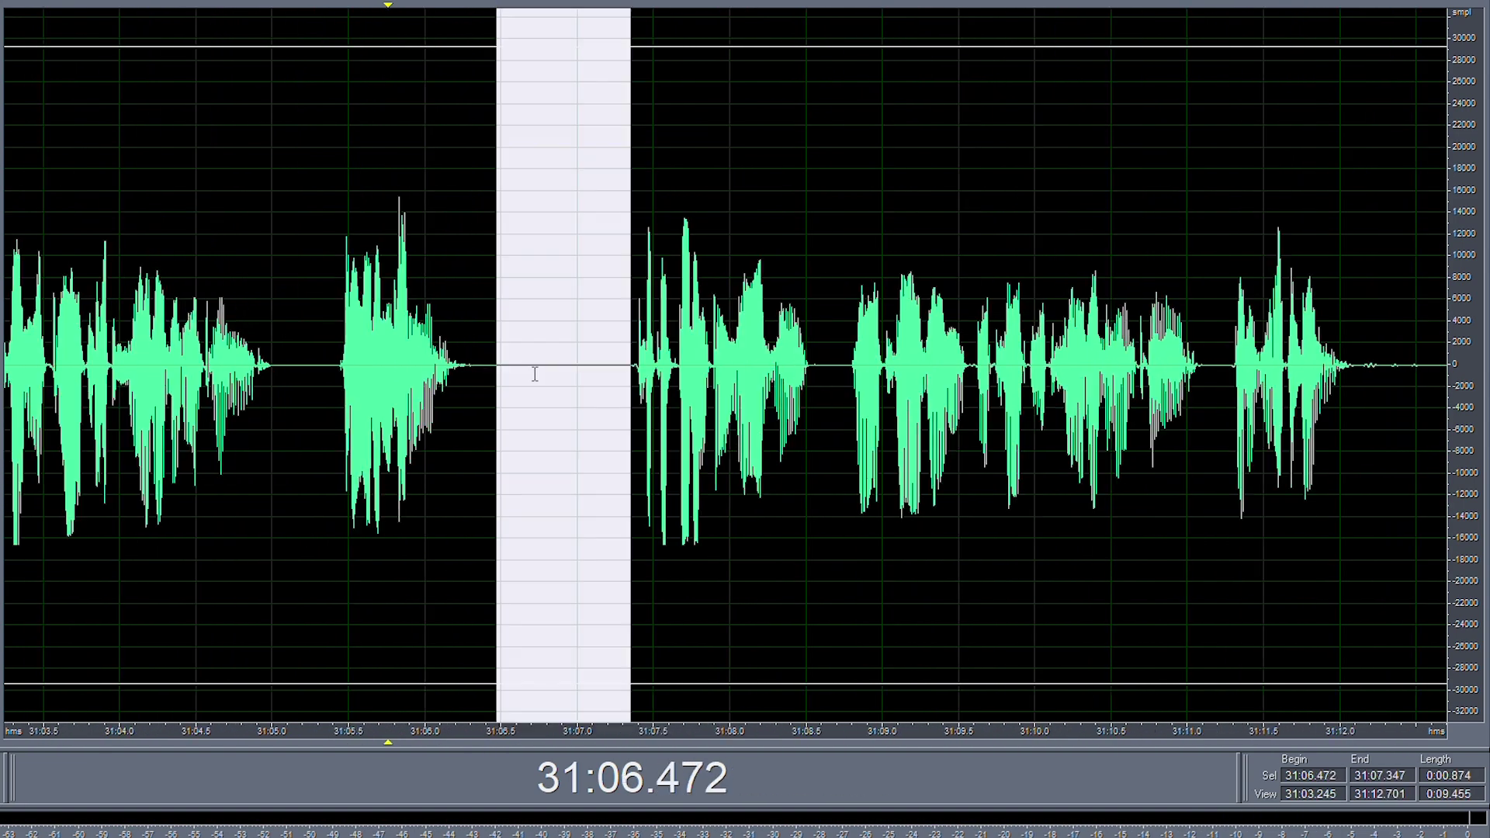
# - Shorten the pause after the phrase ending near 31:06.3 by about 0.7 s and play across the cut from 31:05.781
pyautogui.press('Delete')
pyautogui.click(392, 335)
pyautogui.press('space')
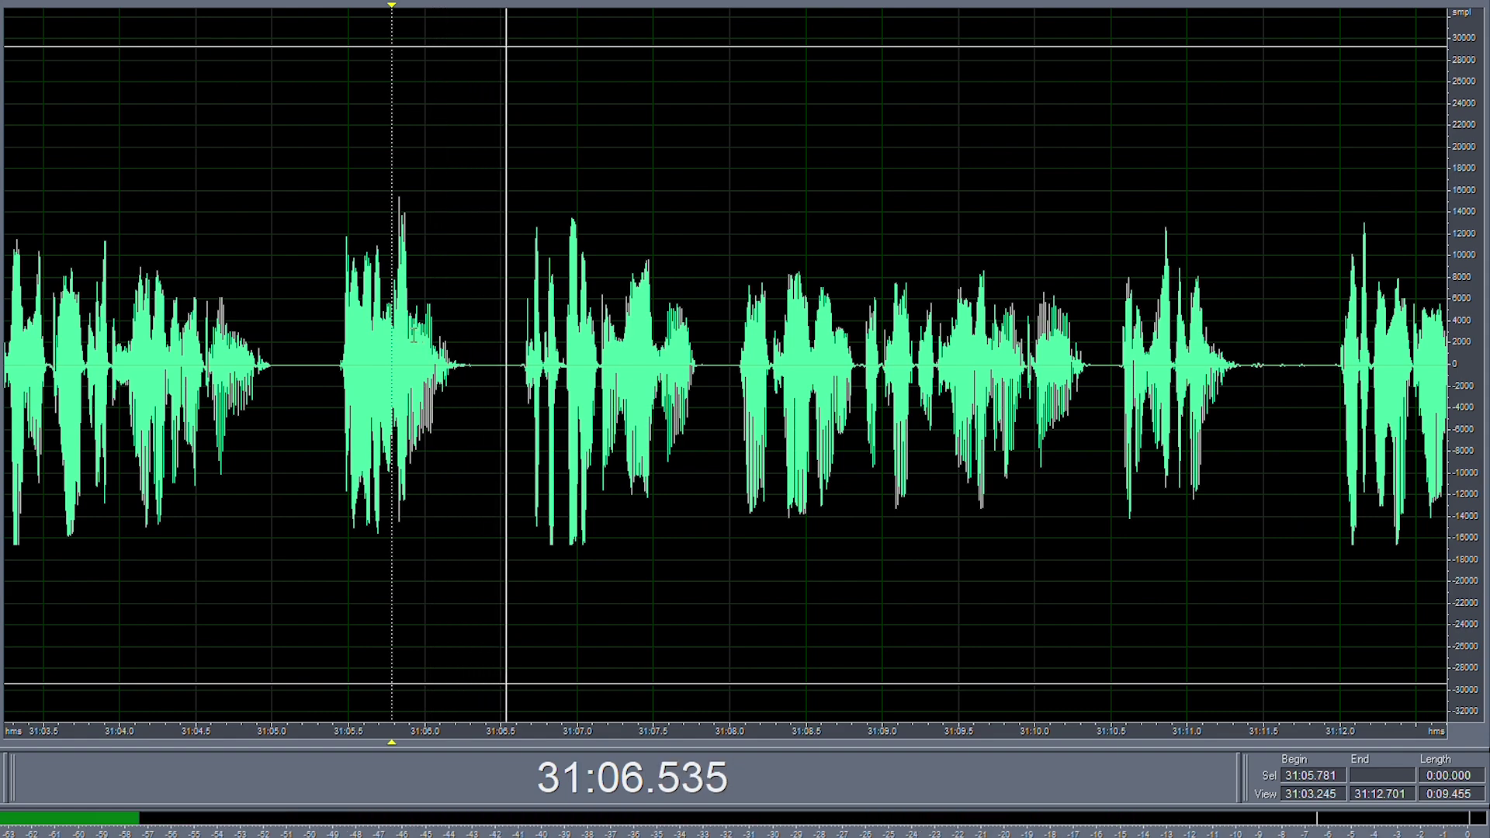
# - Silence the noise in the pauses from about 31:11.4 to 31:11.9 and from 31:14.057 to 31:14.269
pyautogui.scroll(-2, 415, 336)
pyautogui.scroll(2, 555, 357)
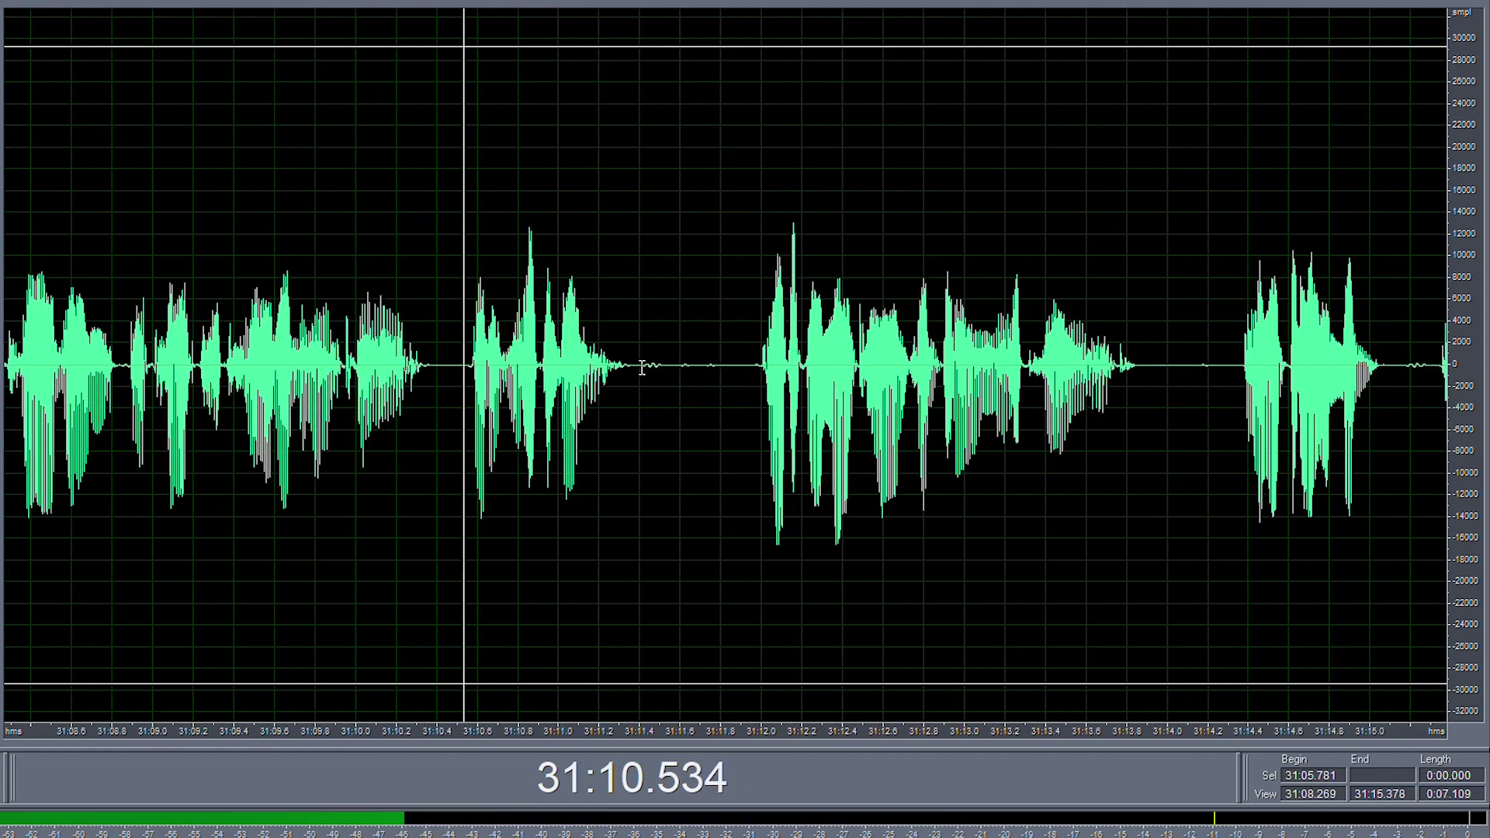
pyautogui.moveTo(642, 368); pyautogui.dragTo(753, 388)
pyautogui.click(740, 388)
pyautogui.scroll(-5, 451, 372)
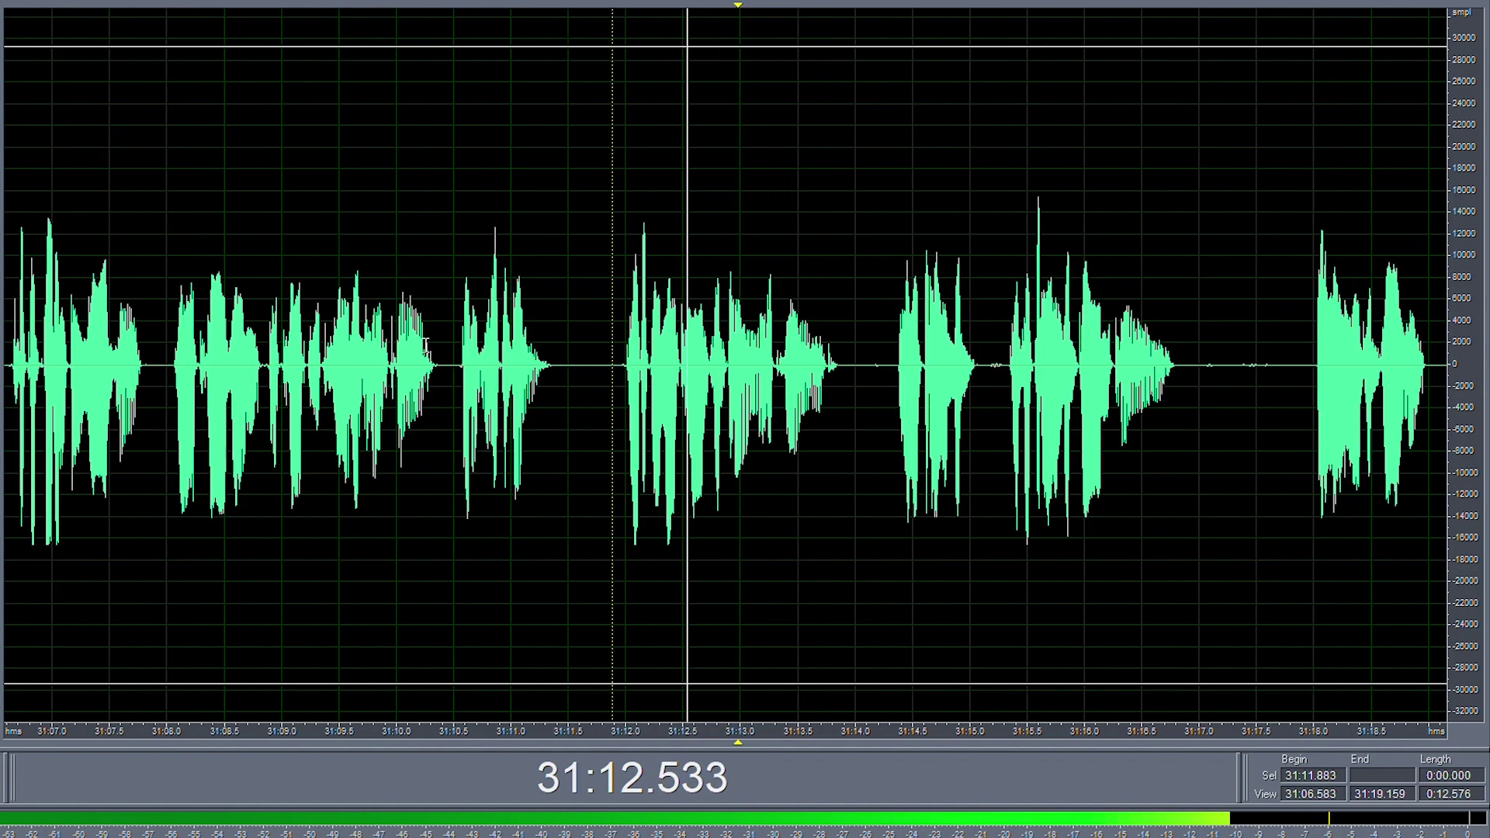
pyautogui.scroll(4, 637, 368)
pyautogui.moveTo(493, 366); pyautogui.dragTo(523, 366)
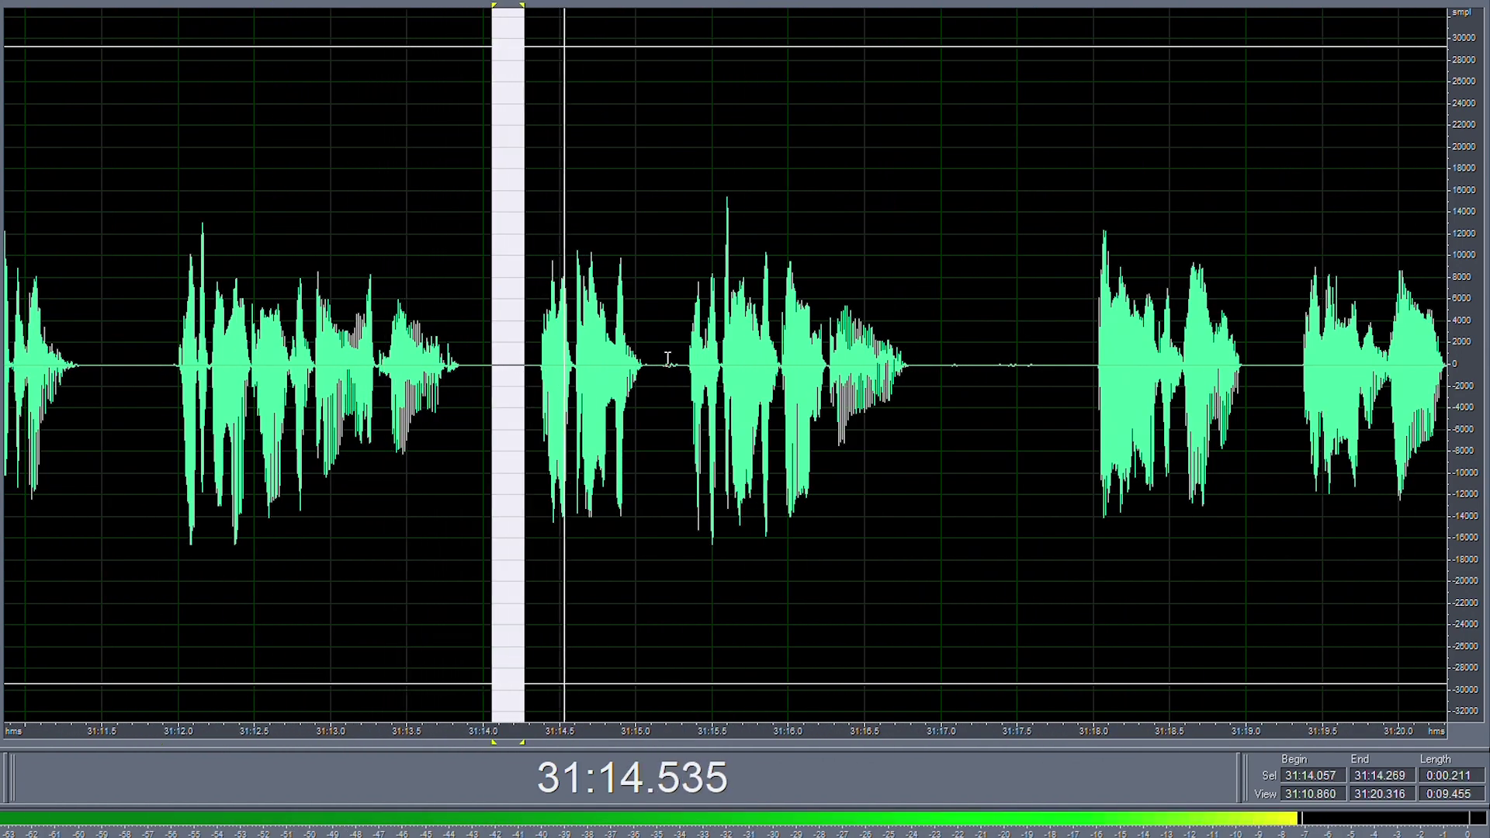
# - Delete the take between 31:14.317 and about 31:15.3
pyautogui.moveTo(683, 361); pyautogui.dragTo(534, 384)
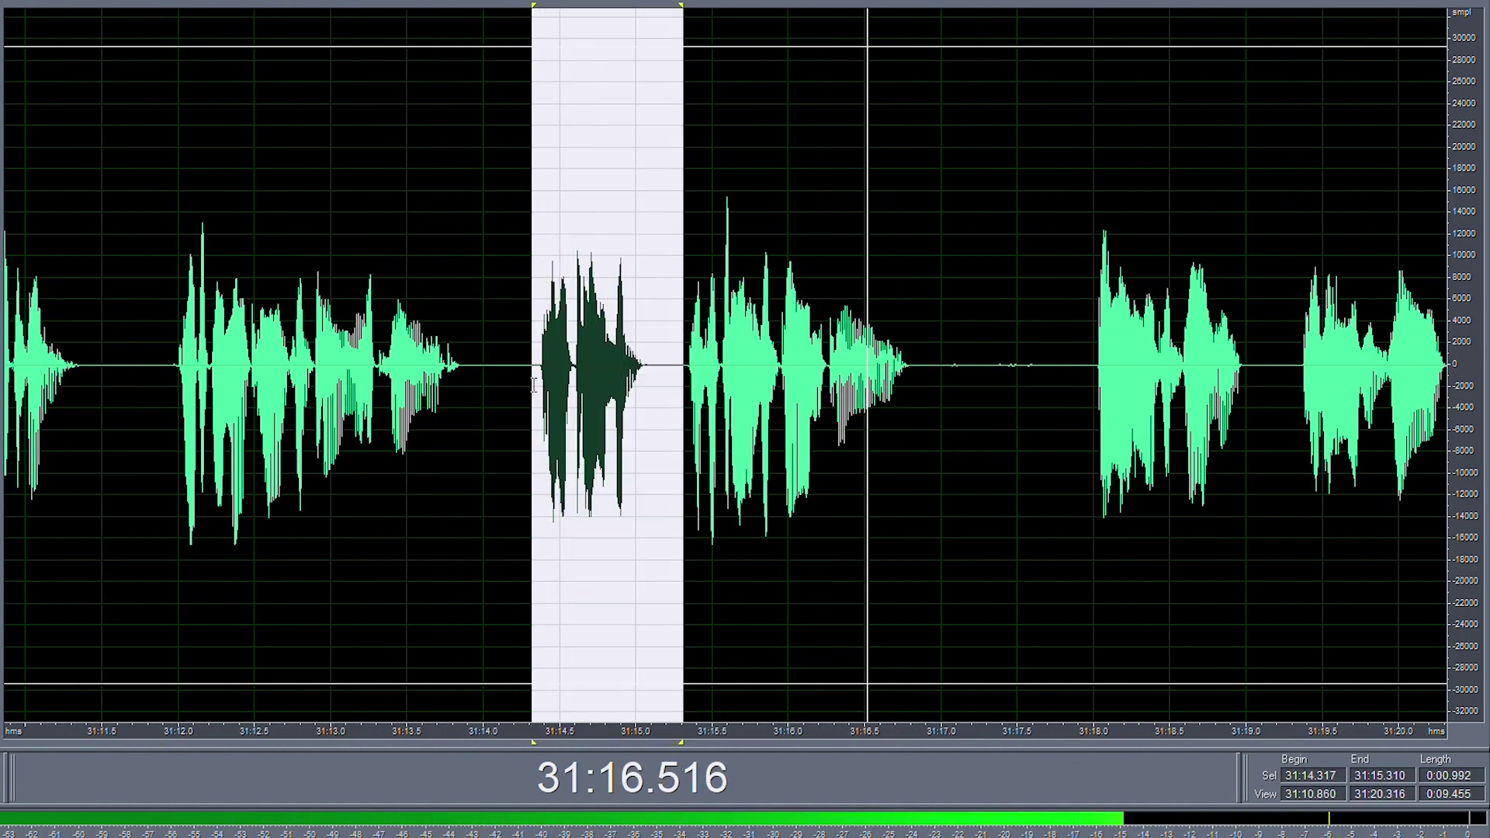
pyautogui.click(1091, 366)
pyautogui.press('space')
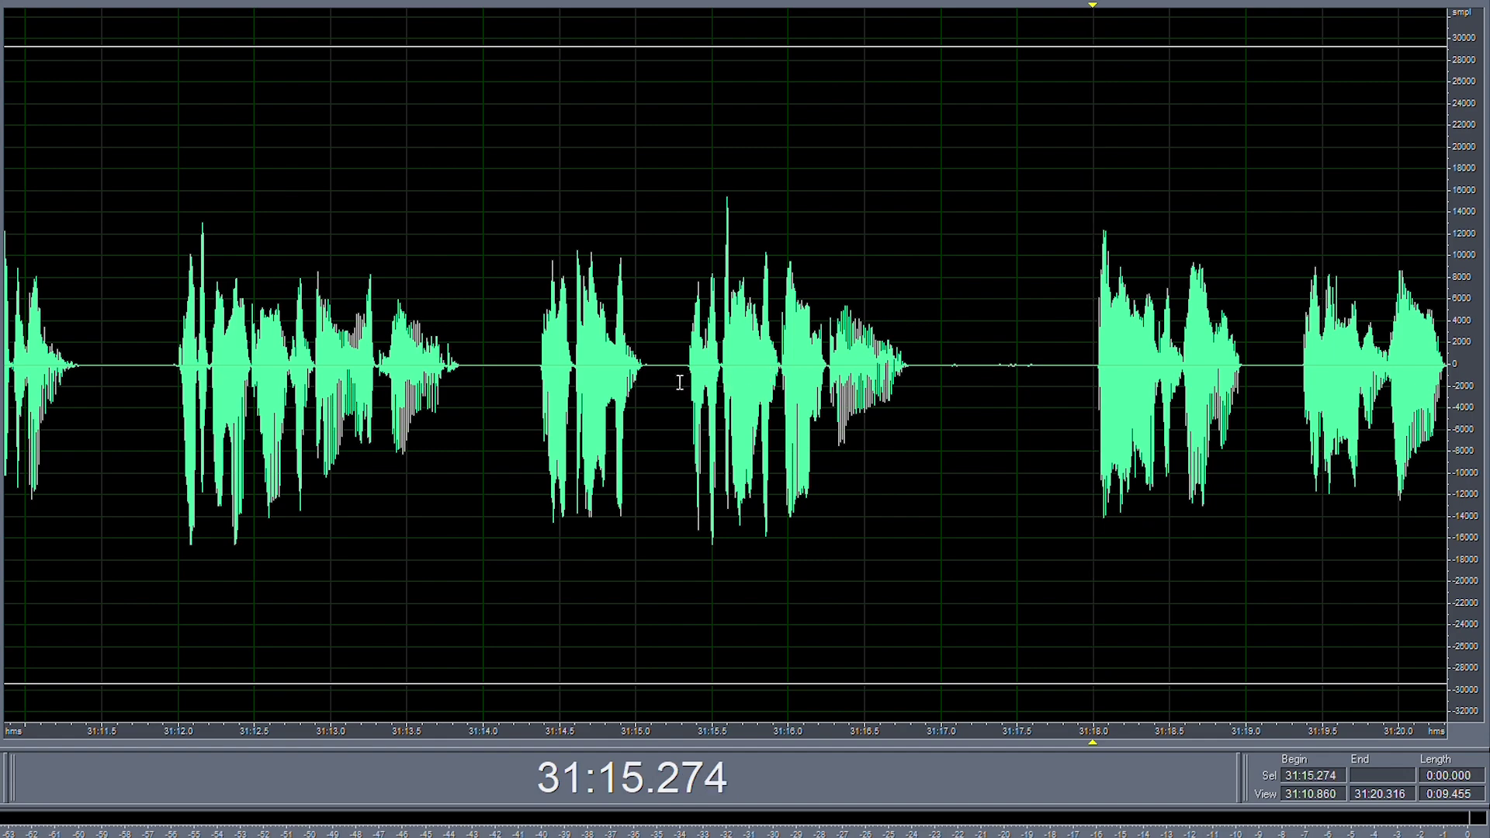
pyautogui.press('space')
pyautogui.moveTo(680, 383); pyautogui.dragTo(615, 376)
pyautogui.press('space')
pyautogui.press('Delete')
# - Shorten the pause after the phrase ending near 31:15.7 by about 1 s and play across the cuts
pyautogui.press('space')
pyautogui.scroll(-4, 372, 373)
pyautogui.scroll(4, 503, 374)
pyautogui.press('space')
pyautogui.press('Delete')
pyautogui.click(252, 376)
pyautogui.press('space')
pyautogui.scroll(-3, 291, 381)
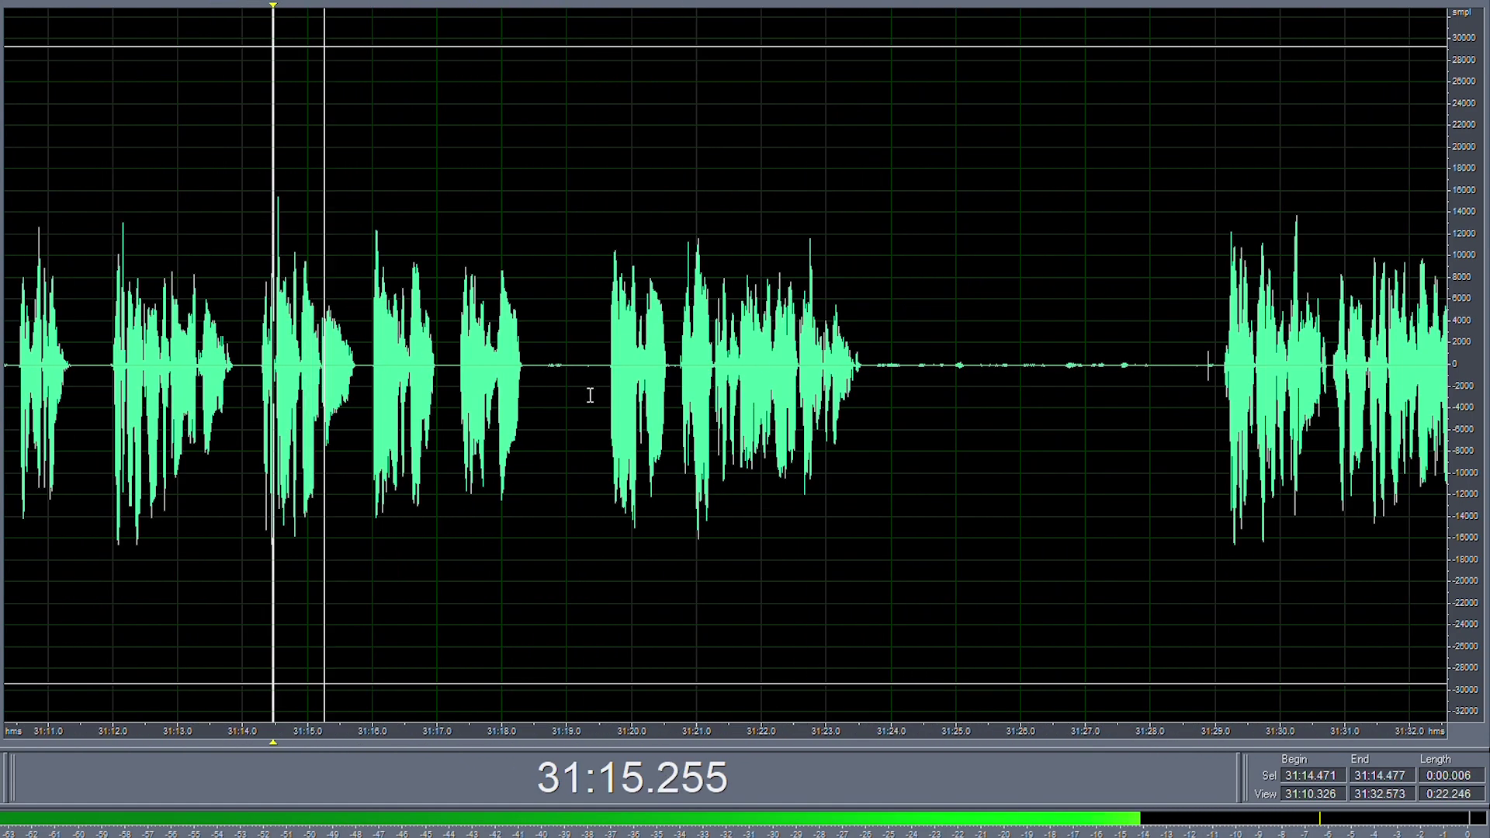
# - Shorten the pause after the phrase ending near 31:18.3 by about 1 s and delete the takes from 31:15.978 to 31:18.593
pyautogui.scroll(1, 590, 396)
pyautogui.moveTo(515, 374); pyautogui.dragTo(635, 374)
pyautogui.press('Delete')
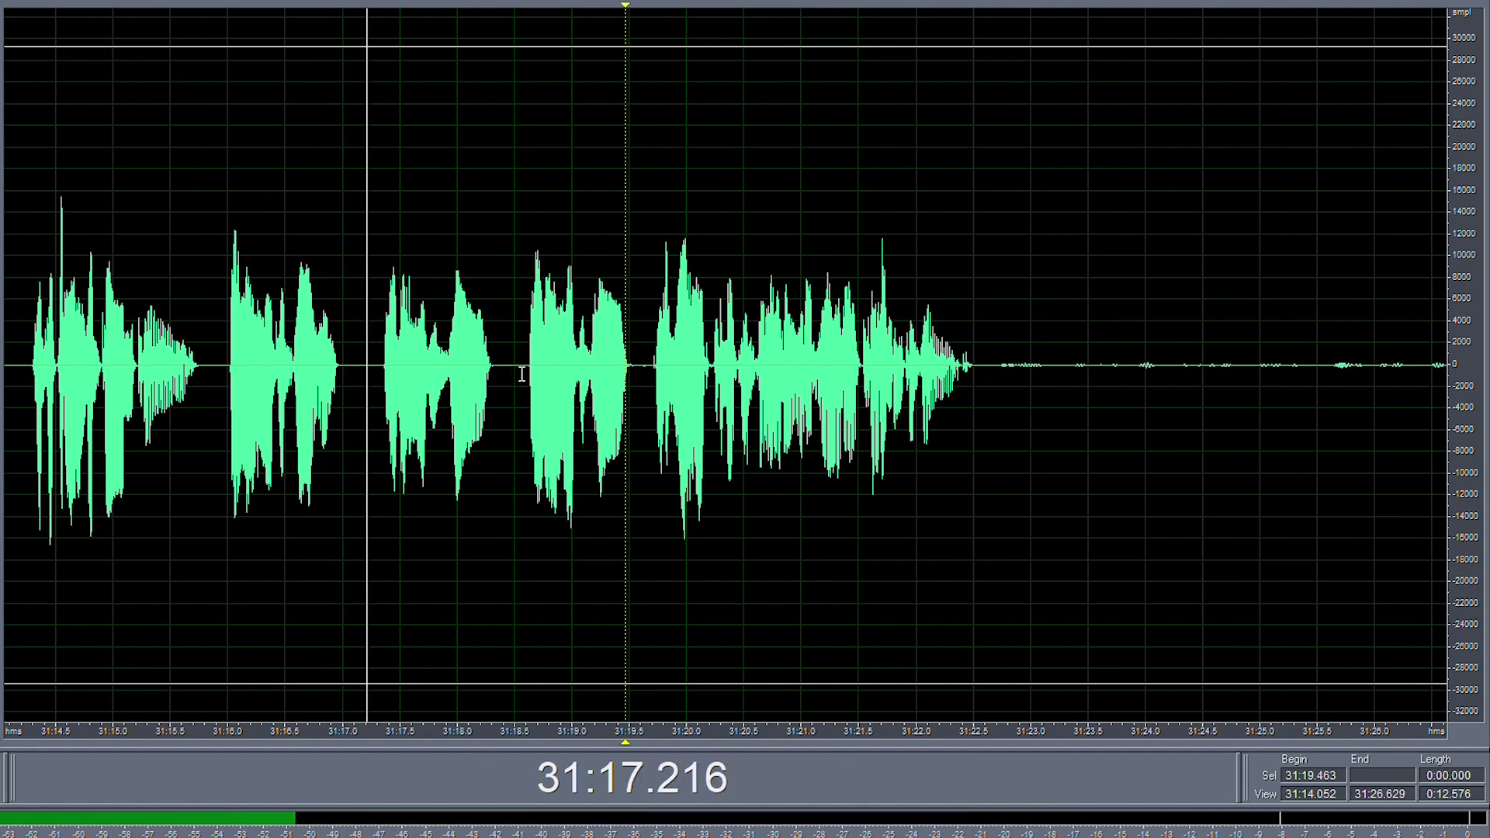
pyautogui.scroll(1, 522, 375)
pyautogui.moveTo(526, 375); pyautogui.dragTo(131, 374)
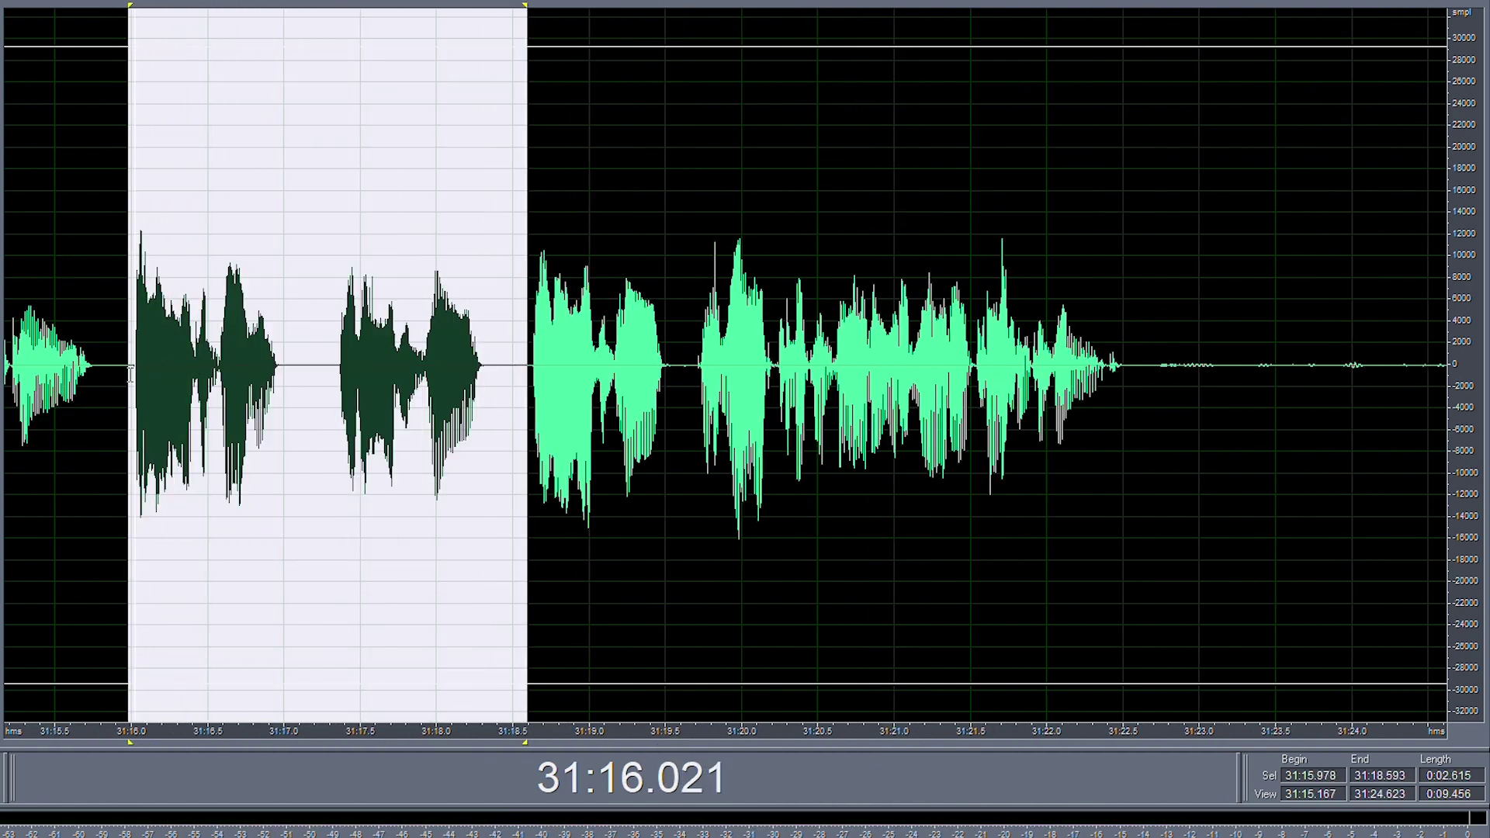
pyautogui.press('Delete')
# - Silence the noise from about 31:20.0 to 31:20.8, and delete the rest of the long pause from 31:20.823 to 31:25.427
pyautogui.scroll(-1, 471, 388)
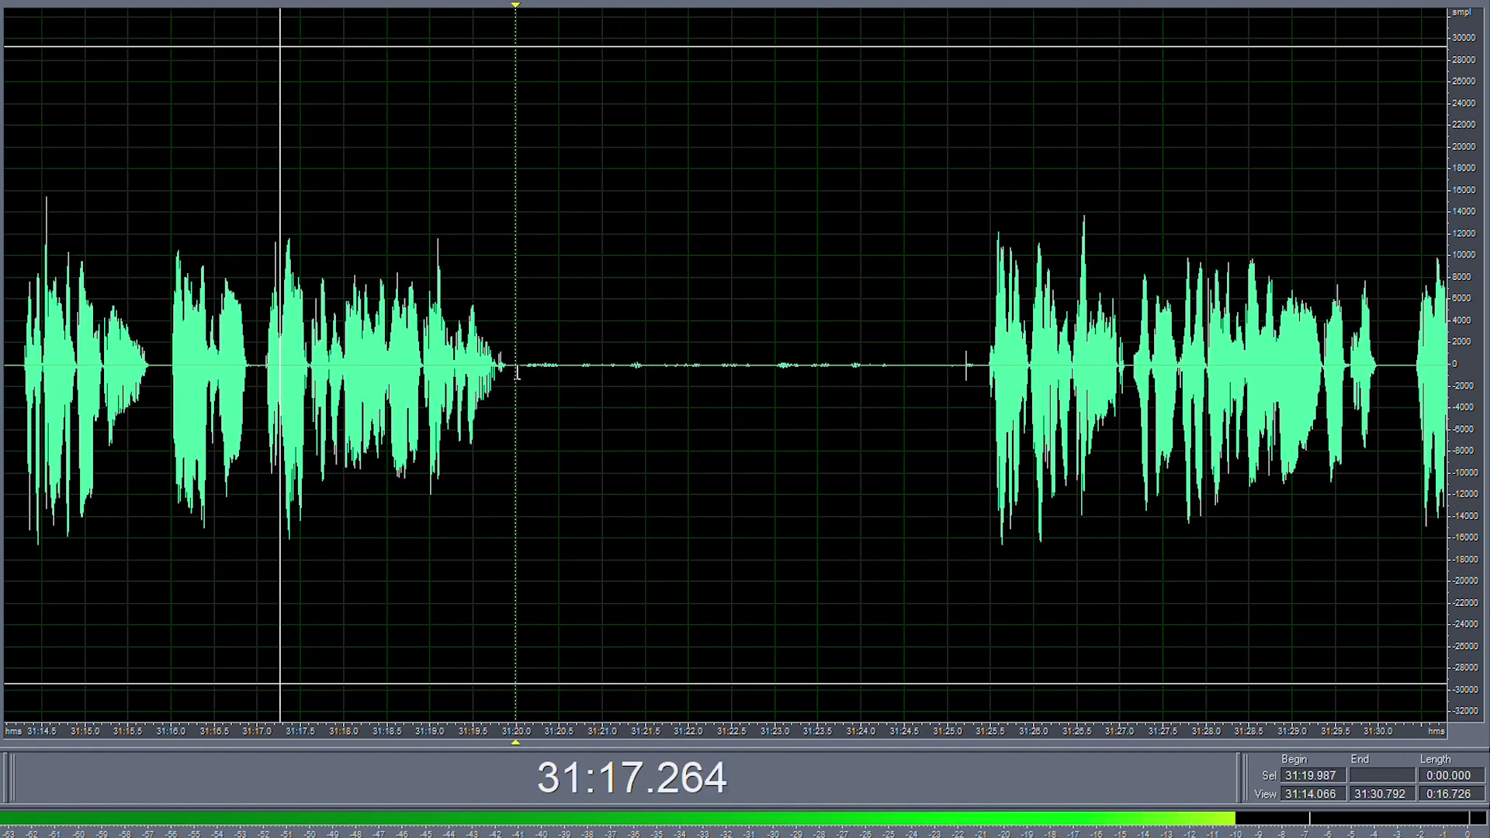
pyautogui.moveTo(517, 374); pyautogui.dragTo(984, 421)
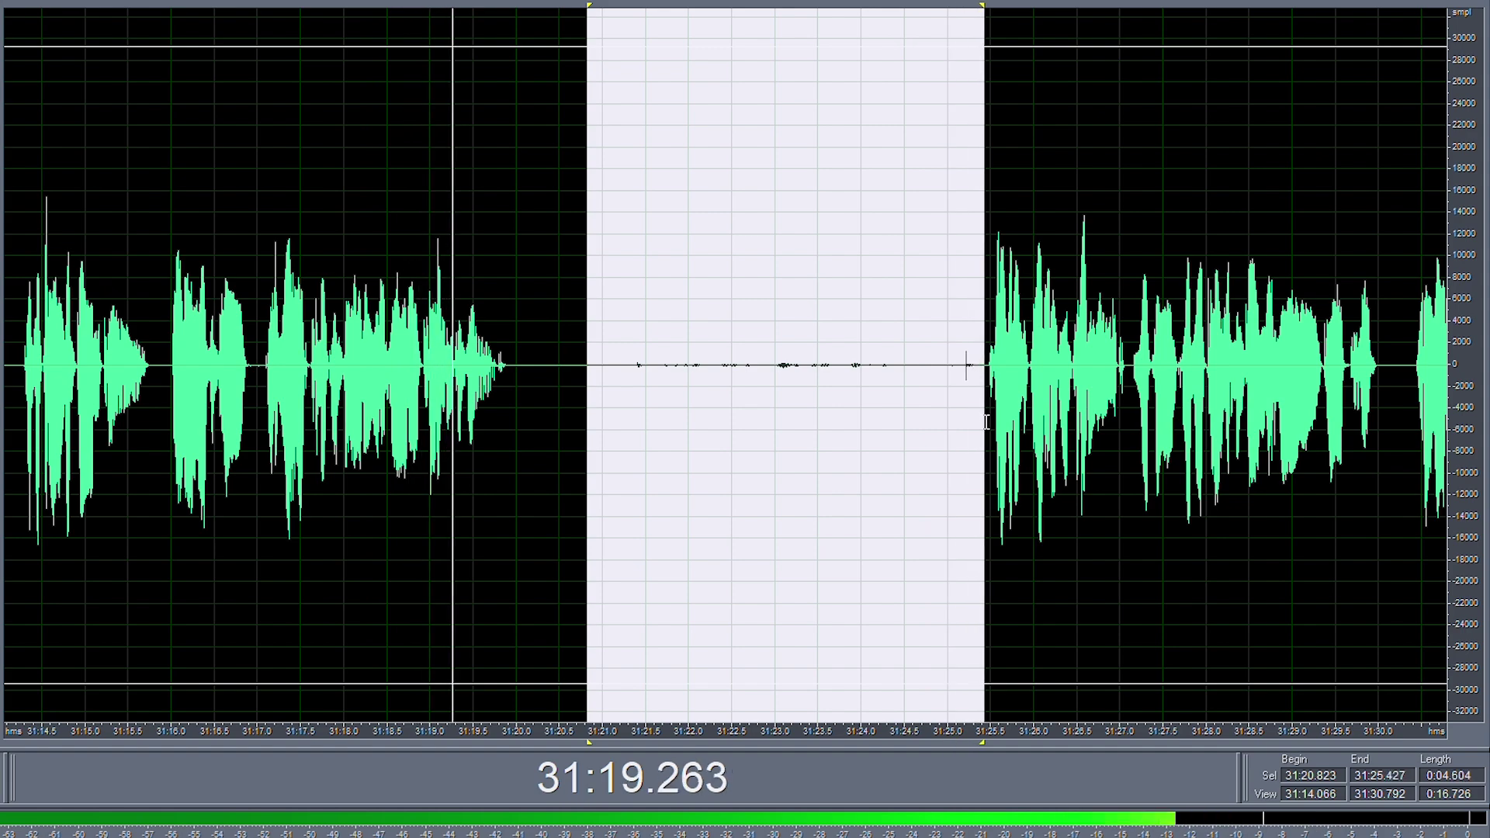
pyautogui.press('Delete')
pyautogui.press('space')
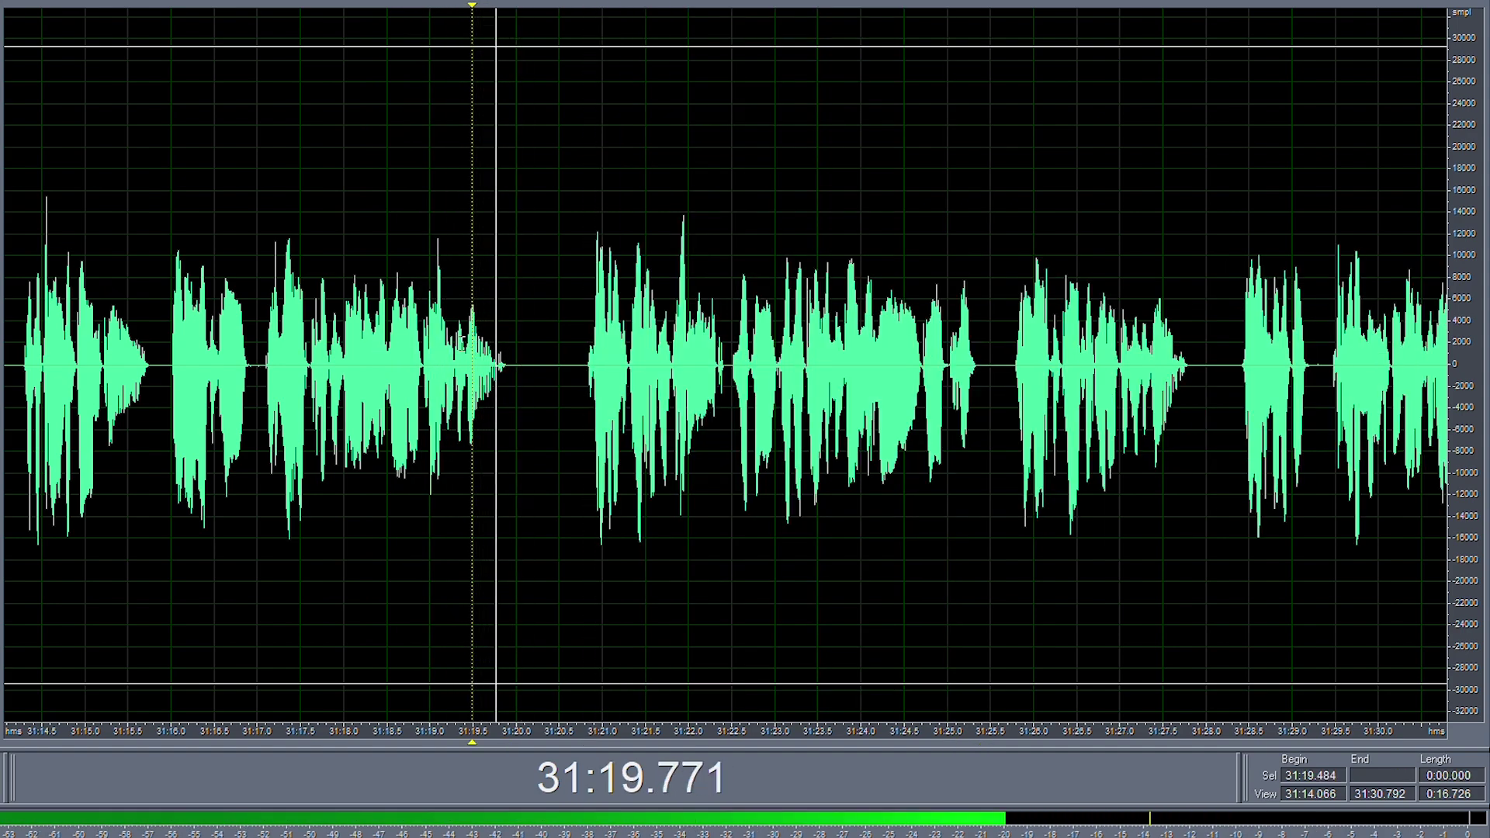
# - Play on from 31:20.460 and examine the following phrases for repeated takes and long pauses
pyautogui.scroll(2, 572, 374)
pyautogui.scroll(-4, 415, 357)
pyautogui.scroll(3, 444, 352)
pyautogui.click(435, 356)
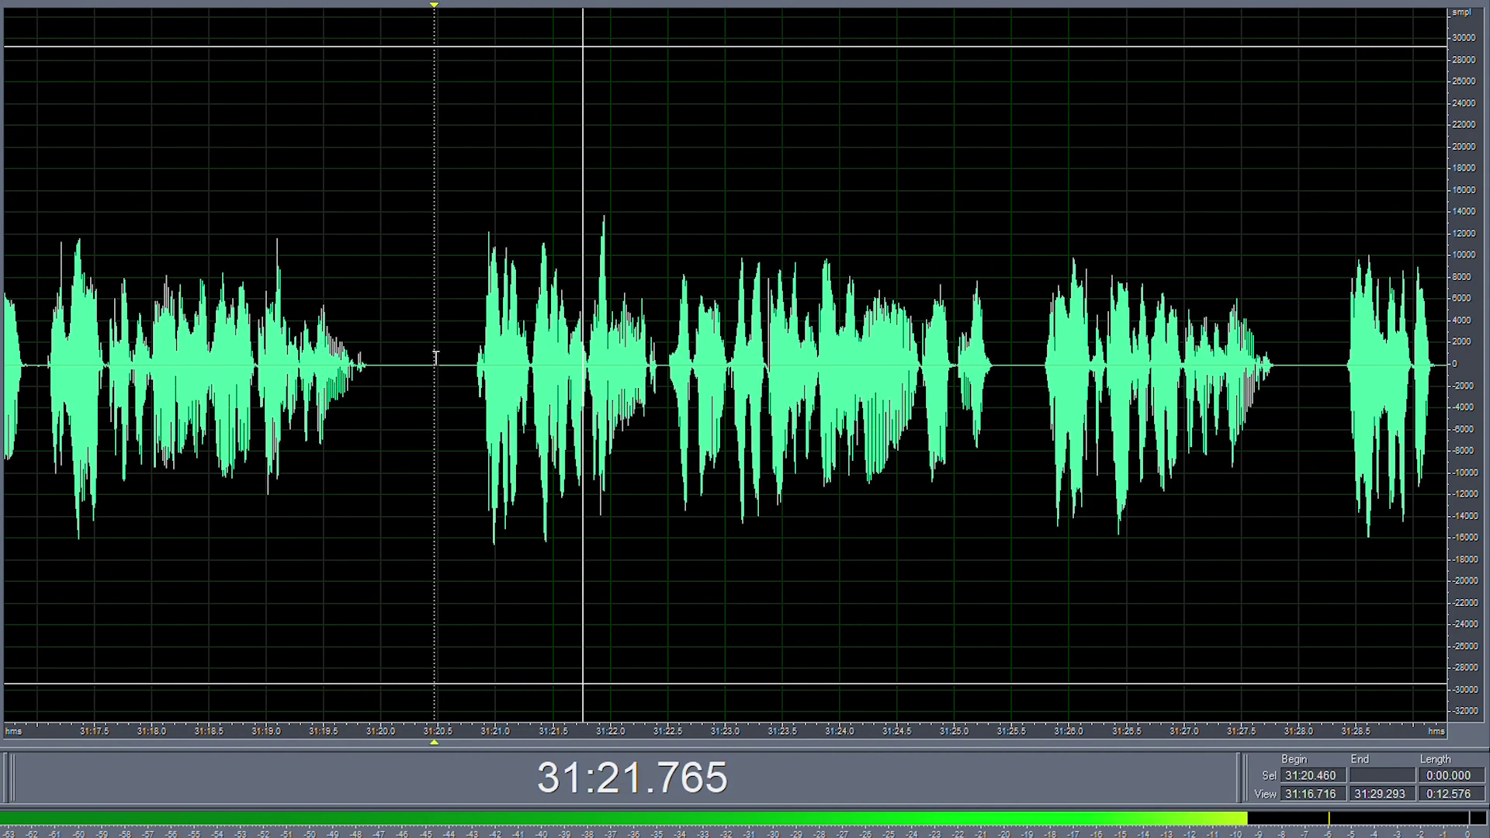
pyautogui.press('space')
pyautogui.moveTo(435, 357); pyautogui.dragTo(448, 361)
pyautogui.press('space')
pyautogui.scroll(-3, 466, 357)
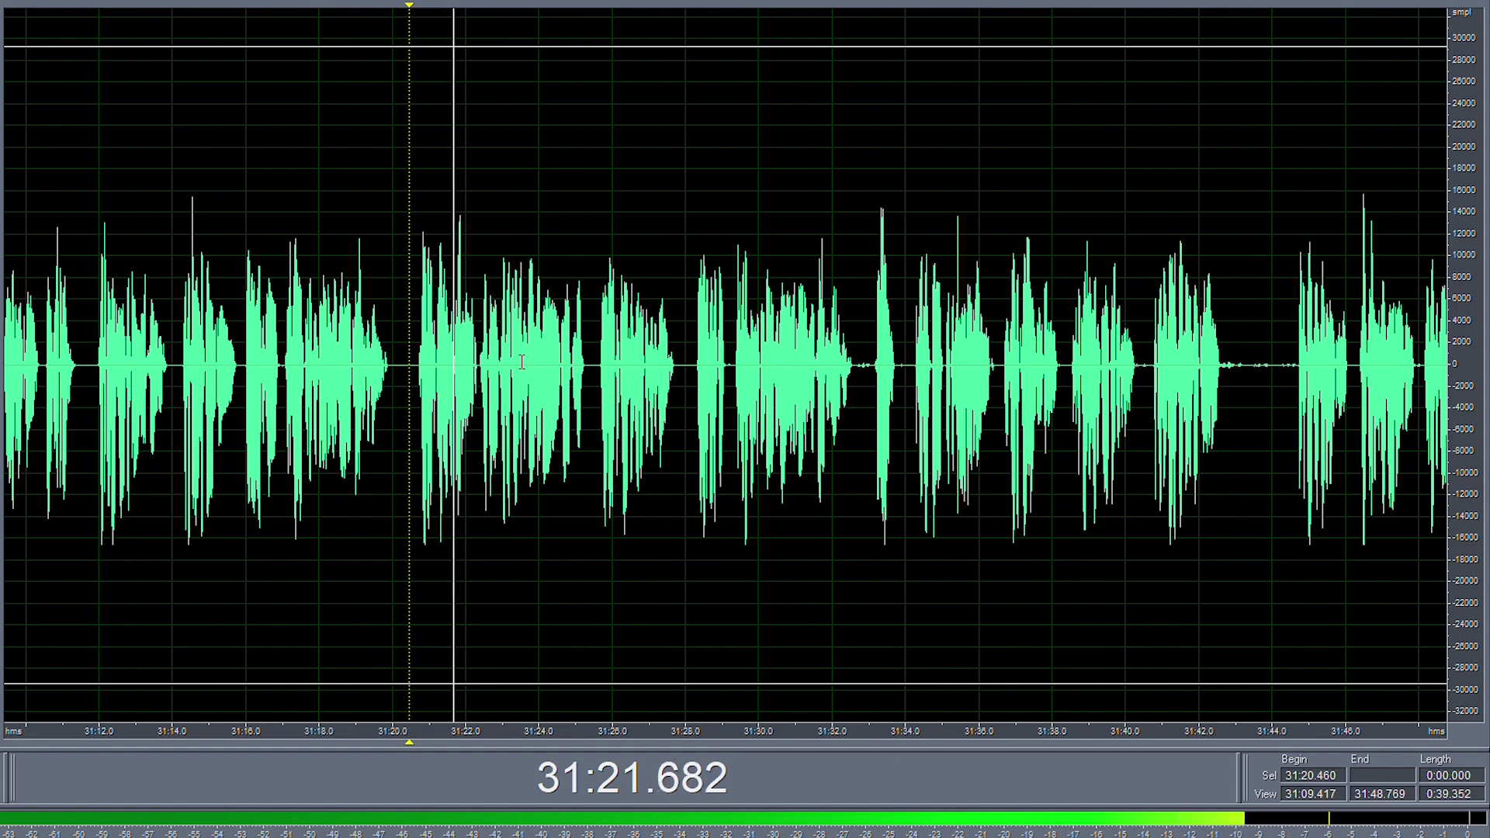
pyautogui.scroll(3, 523, 377)
pyautogui.scroll(-3, 403, 374)
pyautogui.scroll(4, 524, 376)
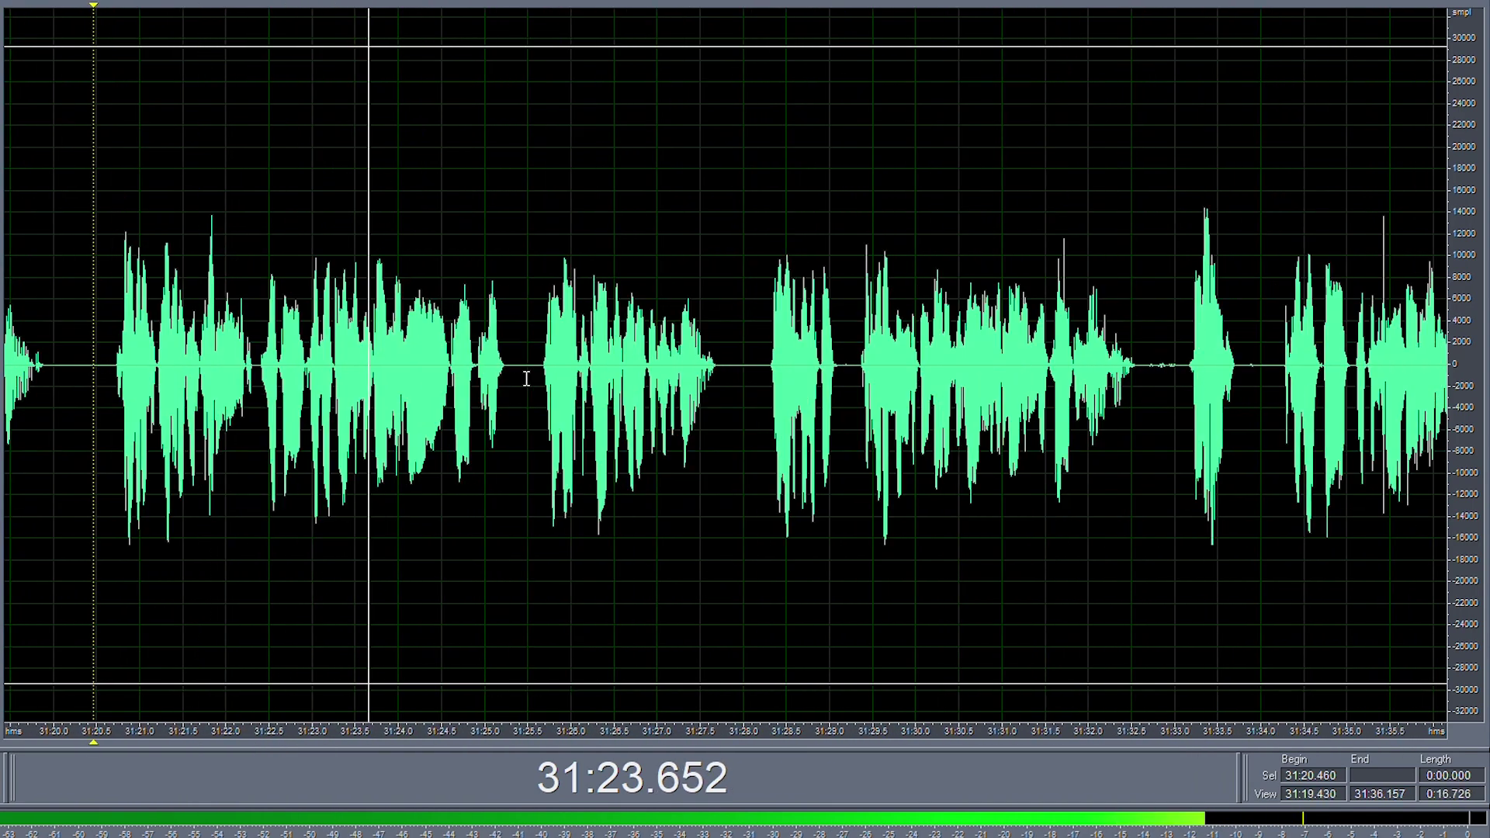
pyautogui.scroll(-3, 413, 376)
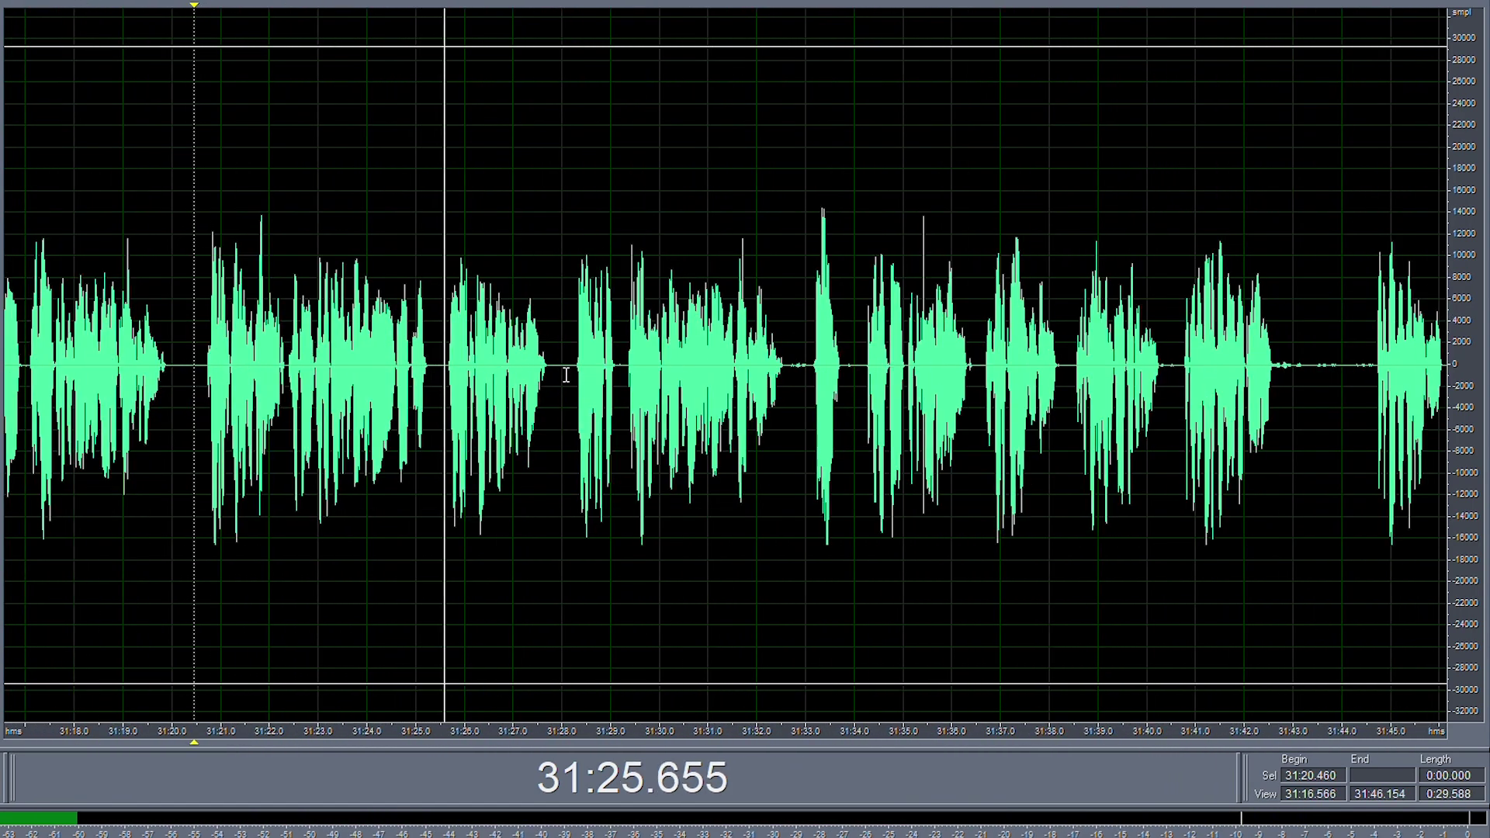
# - Silence the noise in the pause between 31:32.655 and 31:33.067
pyautogui.scroll(-2, 565, 375)
pyautogui.scroll(2, 690, 392)
pyautogui.click(690, 392)
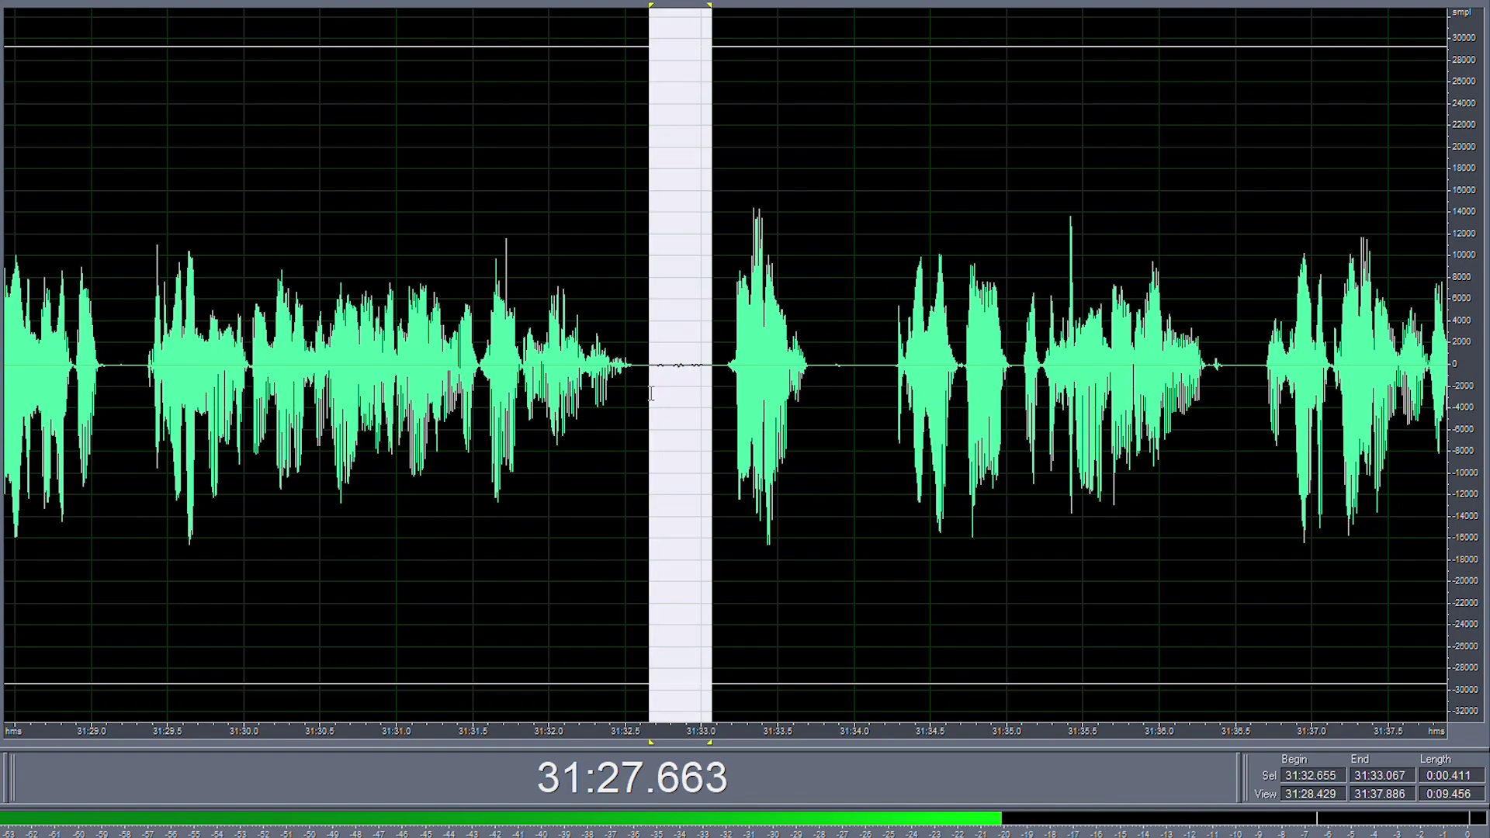
pyautogui.scroll(2, 456, 364)
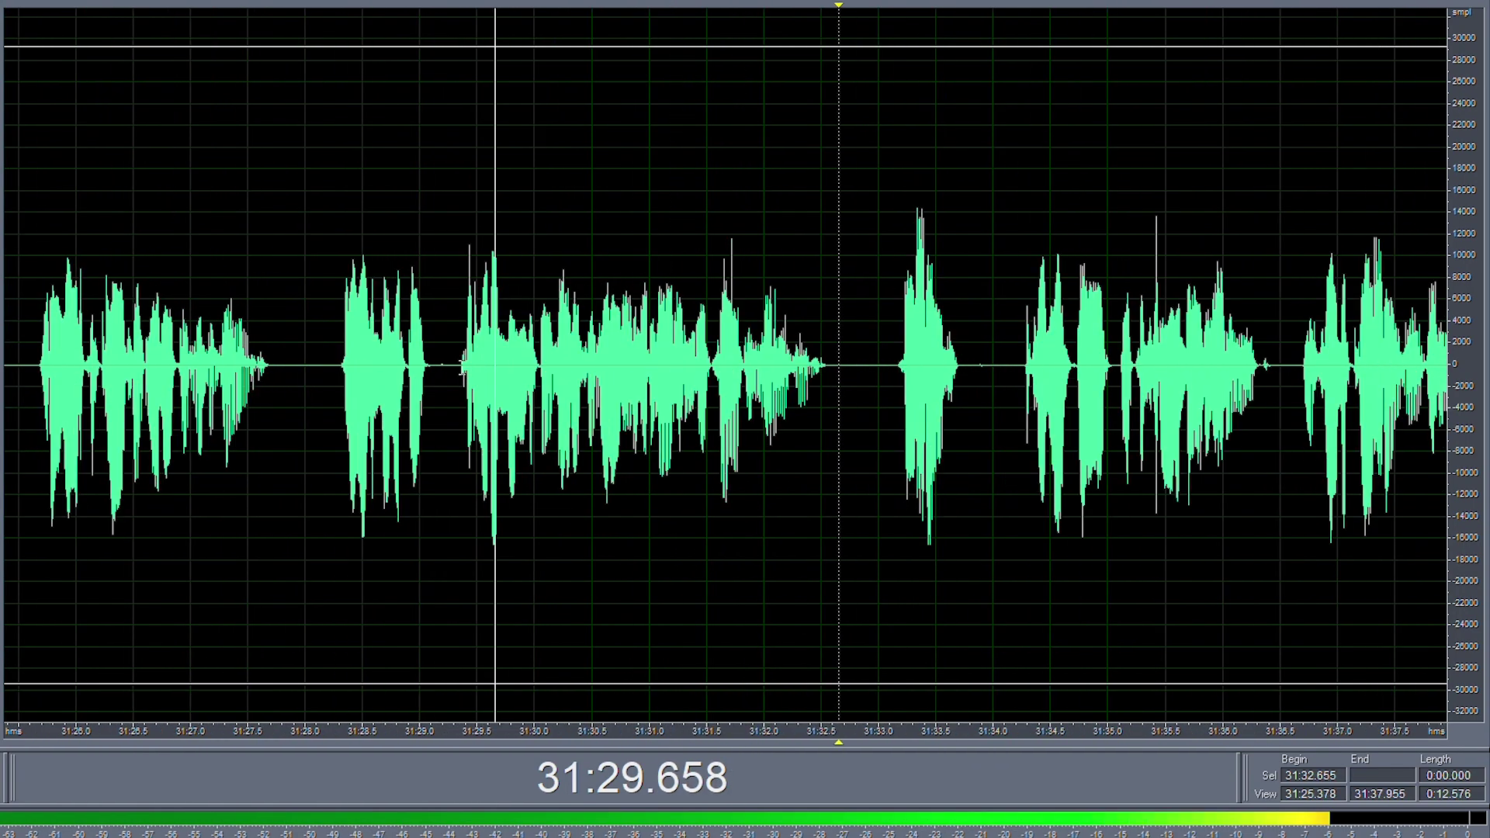
# - Delete the take from 31:28.204 to 31:29.299 and play across the cut from 31:28.011
pyautogui.press('space')
pyautogui.moveTo(455, 365); pyautogui.dragTo(329, 386)
pyautogui.press('space')
pyautogui.press('Delete')
pyautogui.press('space')
pyautogui.press('space')
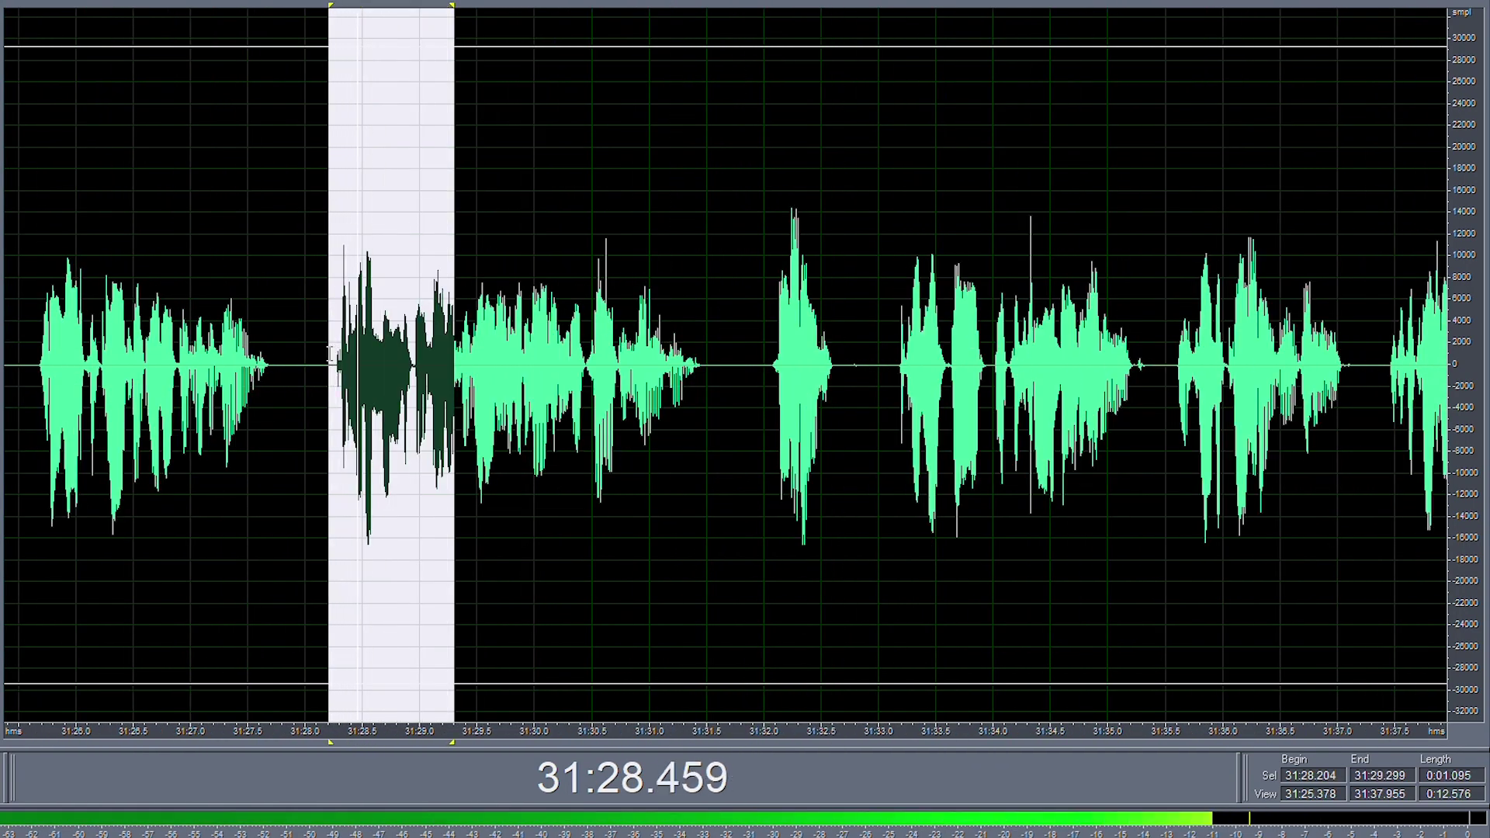
pyautogui.click(306, 373)
pyautogui.scroll(-1, 265, 353)
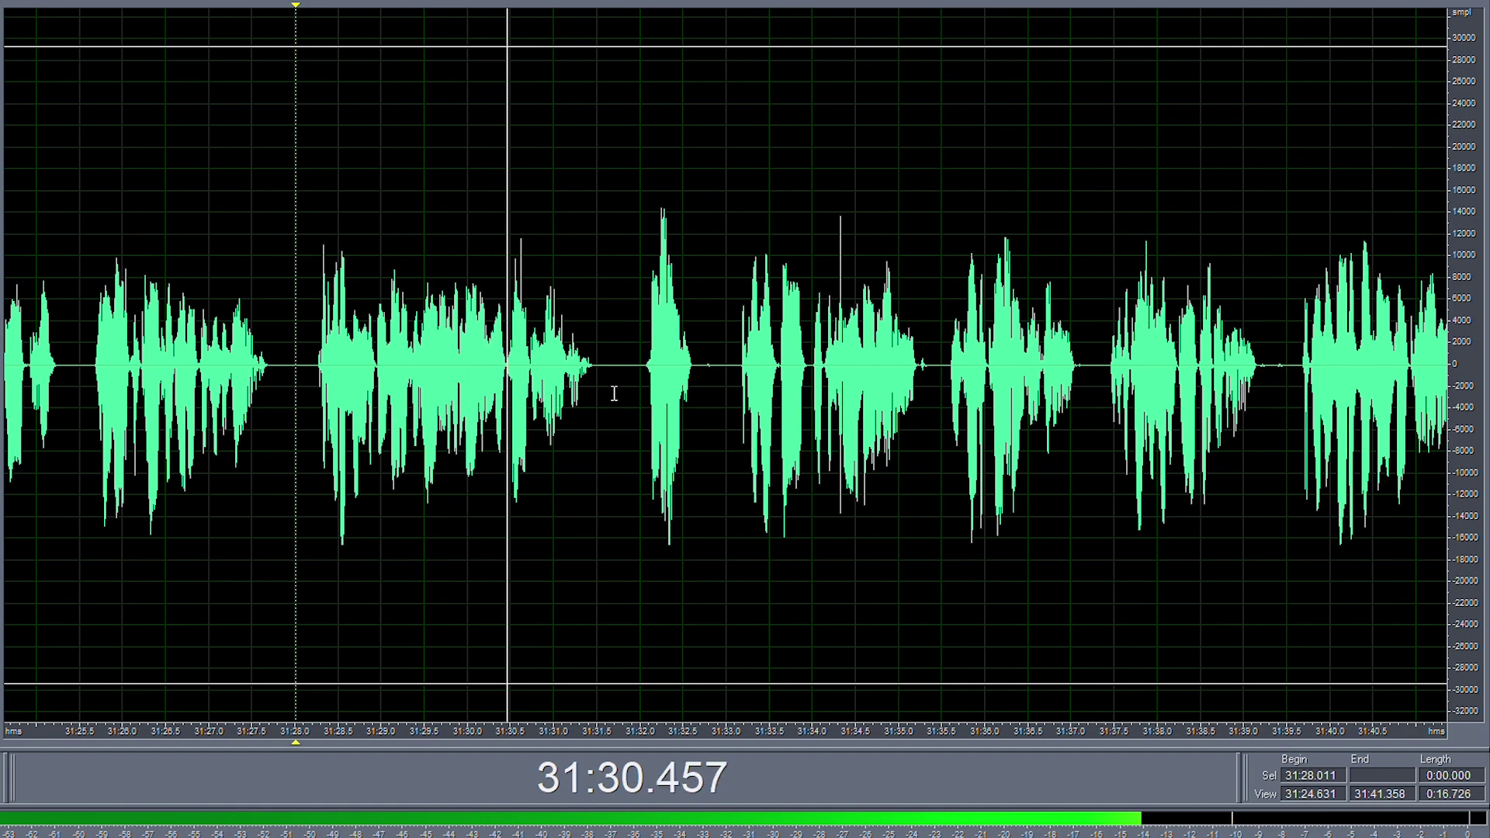
# - Silence the small noise in the pause near 31:32.9
pyautogui.scroll(2, 603, 375)
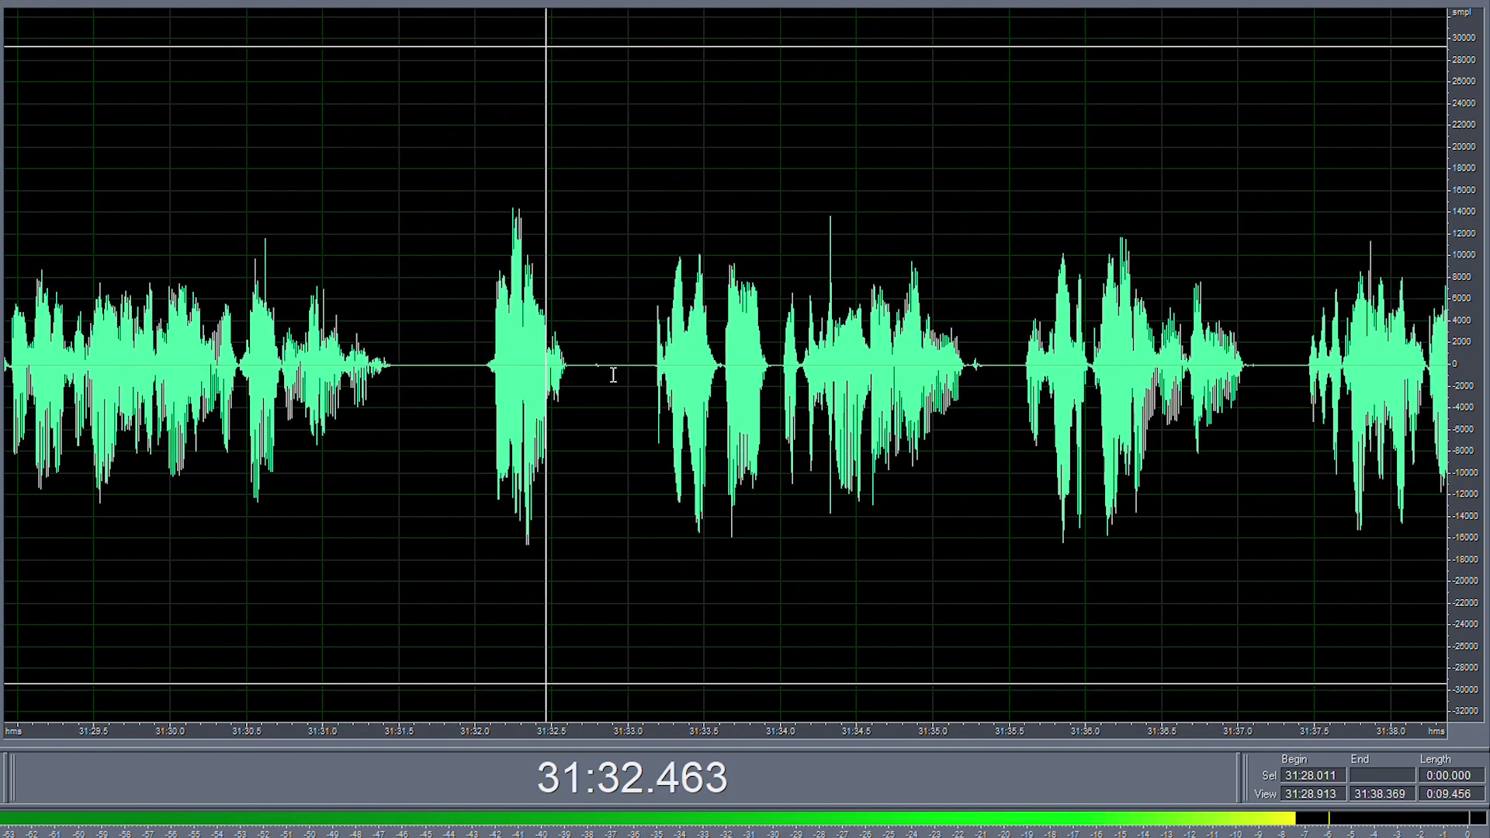
pyautogui.click(613, 357)
pyautogui.scroll(-2, 380, 339)
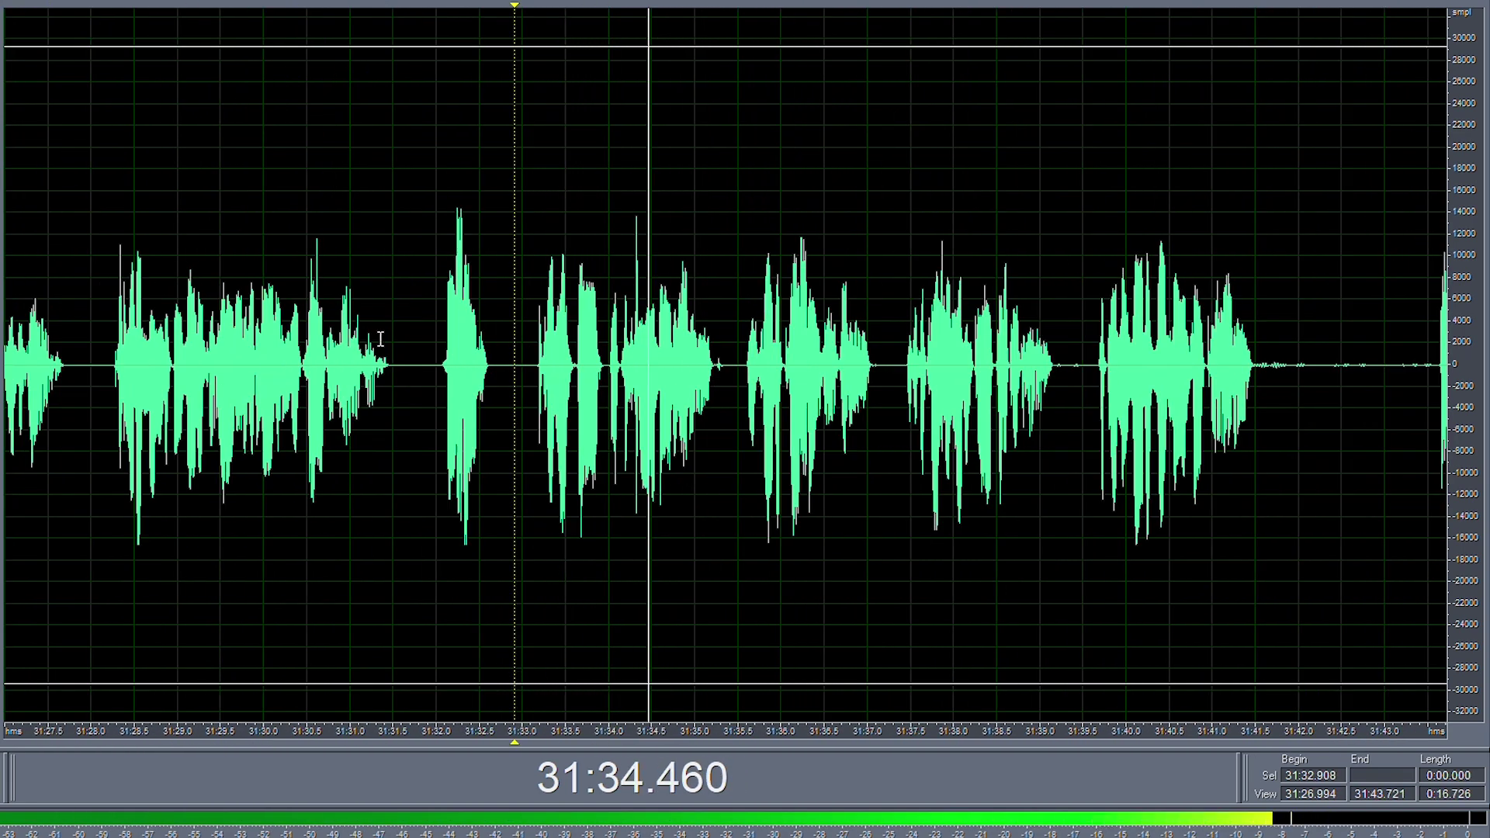
# - Silence the noise from about 31:39.3 to 31:39.6, just before the next phrase
pyautogui.scroll(1, 722, 372)
pyautogui.scroll(-2, 721, 372)
pyautogui.scroll(3, 703, 367)
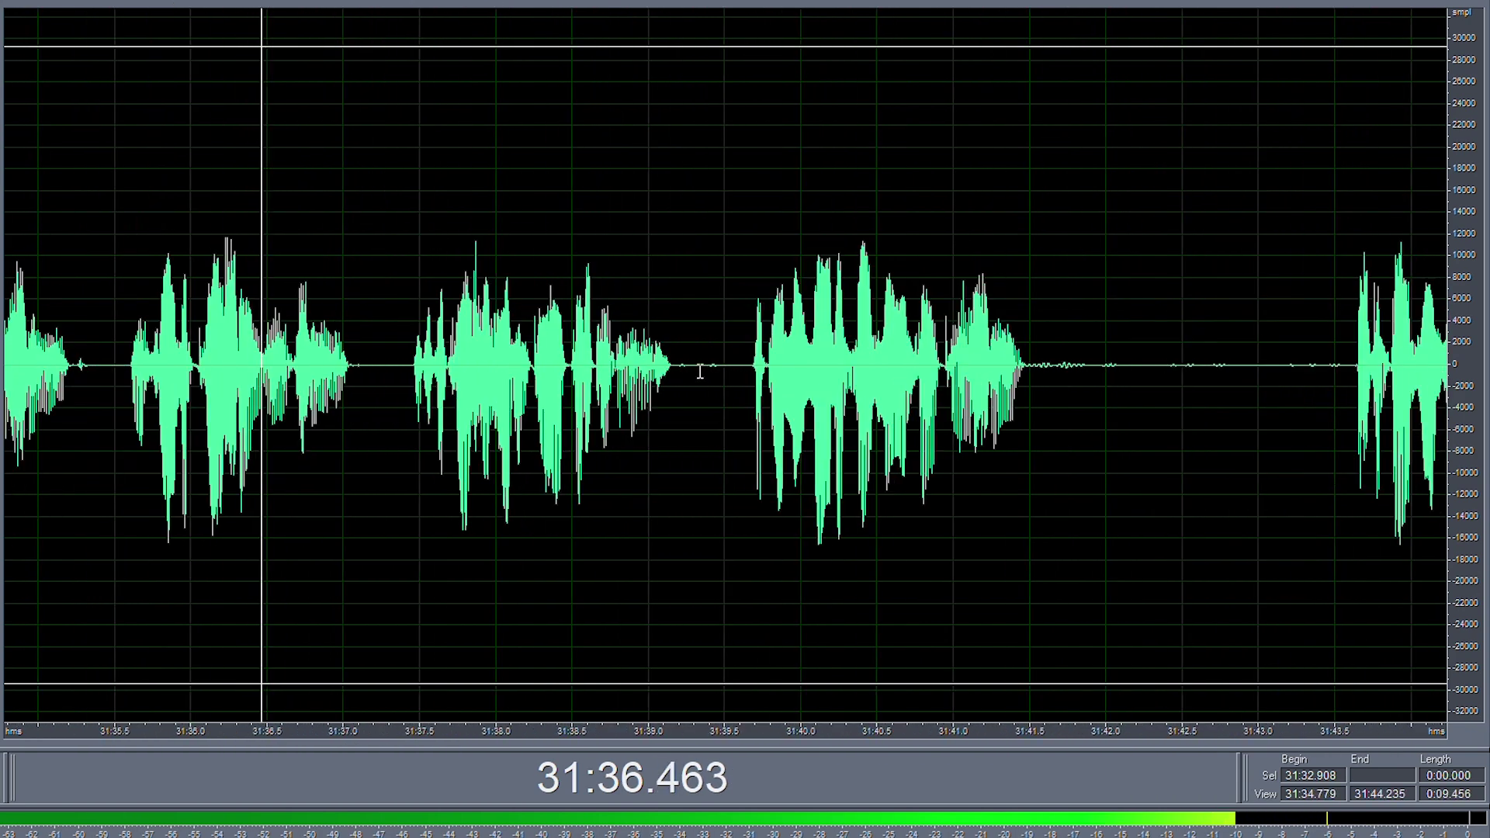
pyautogui.moveTo(701, 367); pyautogui.dragTo(737, 367)
pyautogui.click(731, 367)
# - Shorten the long pause after the phrase ending near 31:41.4 by about 1.6 s and play across the cut from 31:40.802
pyautogui.scroll(-2, 683, 369)
pyautogui.scroll(2, 648, 373)
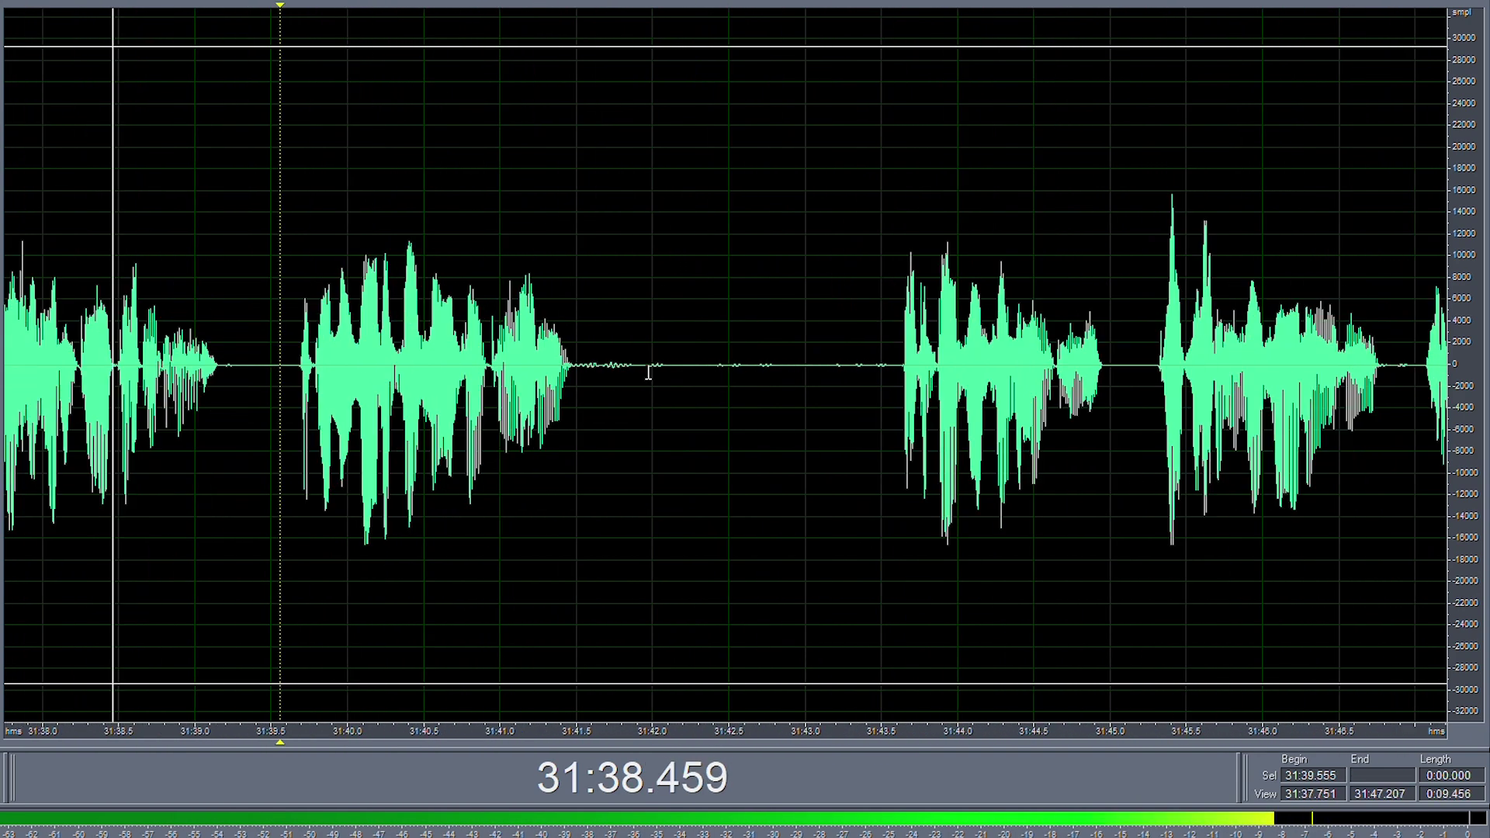
pyautogui.moveTo(590, 365); pyautogui.dragTo(616, 391)
pyautogui.press('Delete')
pyautogui.click(470, 366)
pyautogui.press('space')
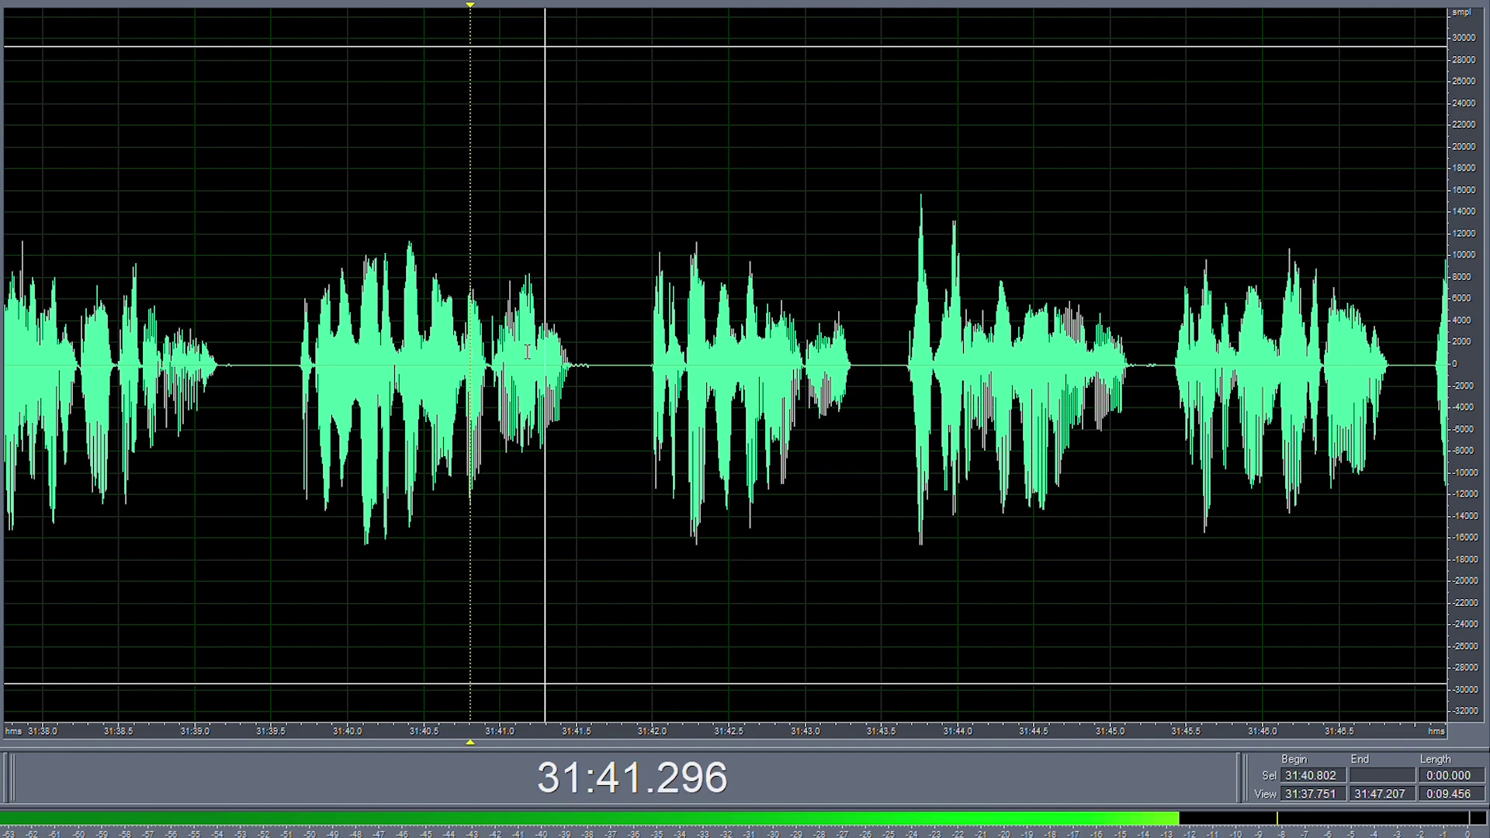
# - Cut about another 0.2 s of silence from 31:41.711 onward and play across the cut
pyautogui.scroll(-2, 522, 354)
pyautogui.scroll(2, 543, 360)
pyautogui.press('space')
pyautogui.moveTo(528, 365); pyautogui.dragTo(493, 365)
pyautogui.press('Delete')
pyautogui.press('space')
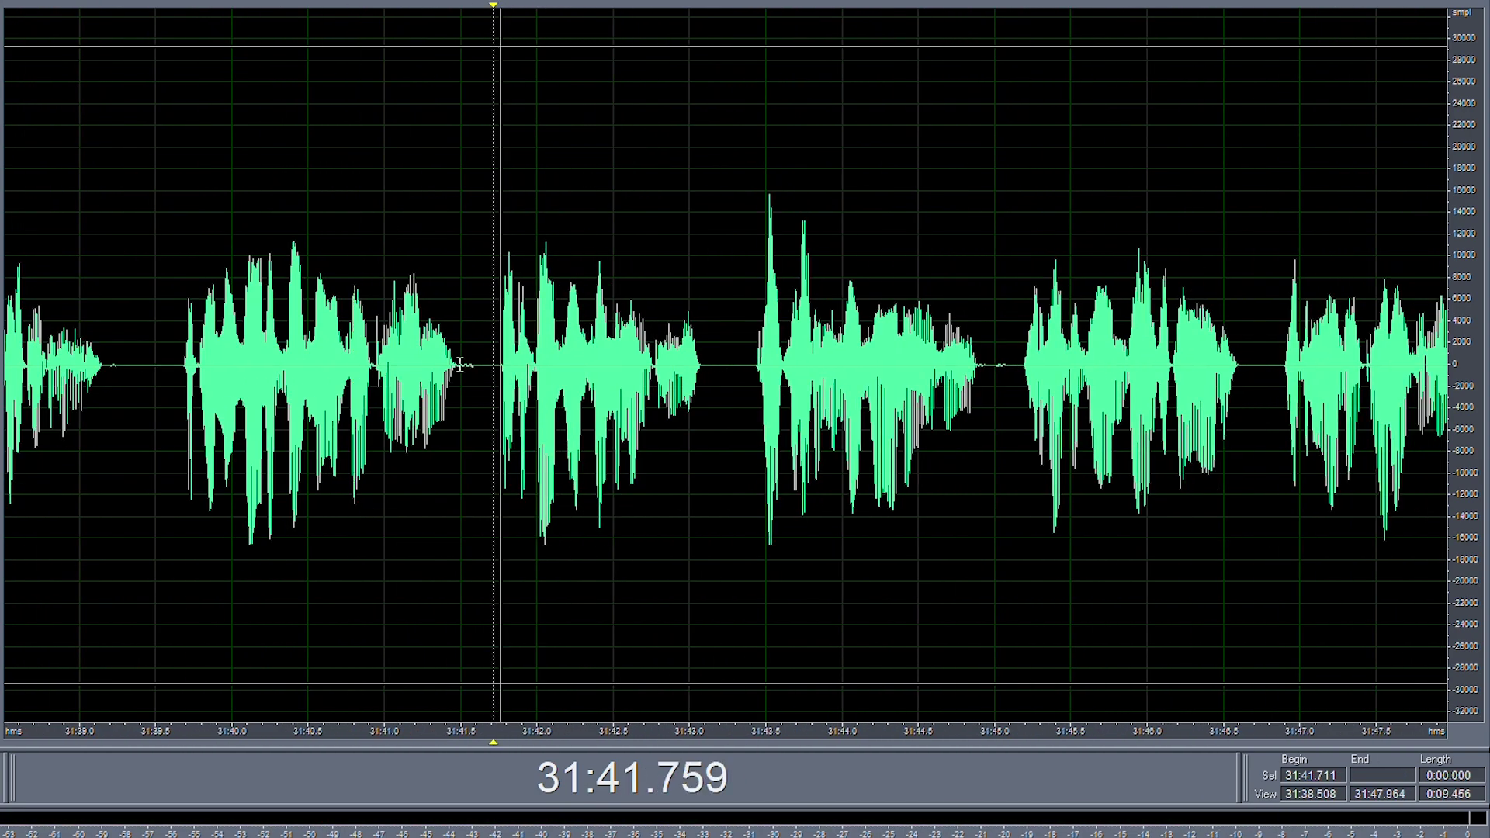
# - Shorten the long pause after the phrase ending near 31:48.8
pyautogui.scroll(-2, 460, 364)
pyautogui.scroll(1, 790, 388)
pyautogui.moveTo(850, 392); pyautogui.dragTo(646, 410)
pyautogui.press('Delete')
pyautogui.click(633, 406)
pyautogui.scroll(1, 612, 398)
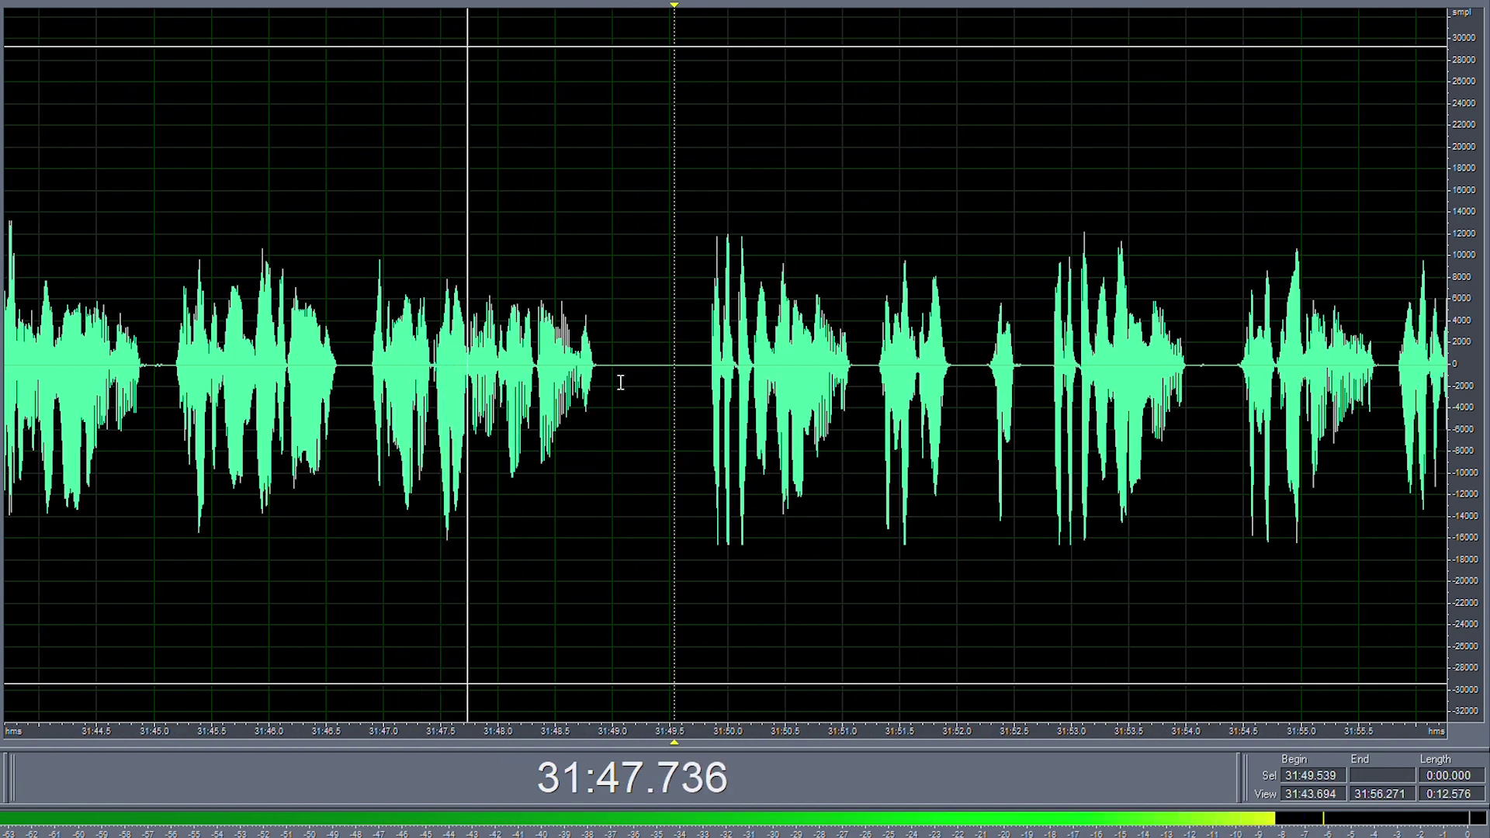
# - Delete about 0.6 s more of the silence before the phrase at 31:49.838 and play across the cut from 31:48.525
pyautogui.click(708, 364)
pyautogui.press('space')
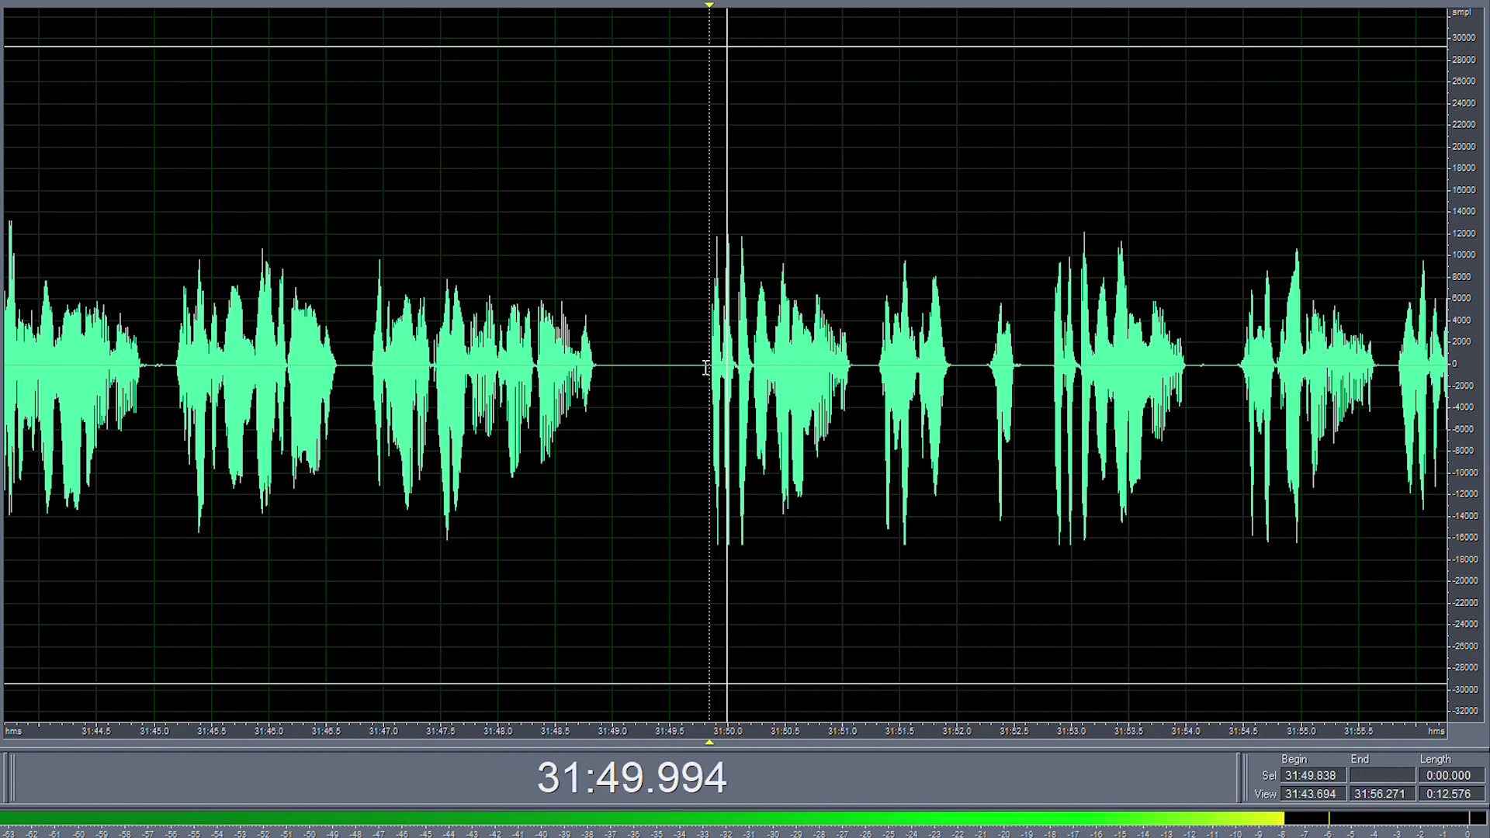
pyautogui.press('space')
pyautogui.moveTo(696, 367); pyautogui.dragTo(629, 396)
pyautogui.press('Delete')
pyautogui.click(559, 391)
pyautogui.press('space')
pyautogui.scroll(-5, 544, 390)
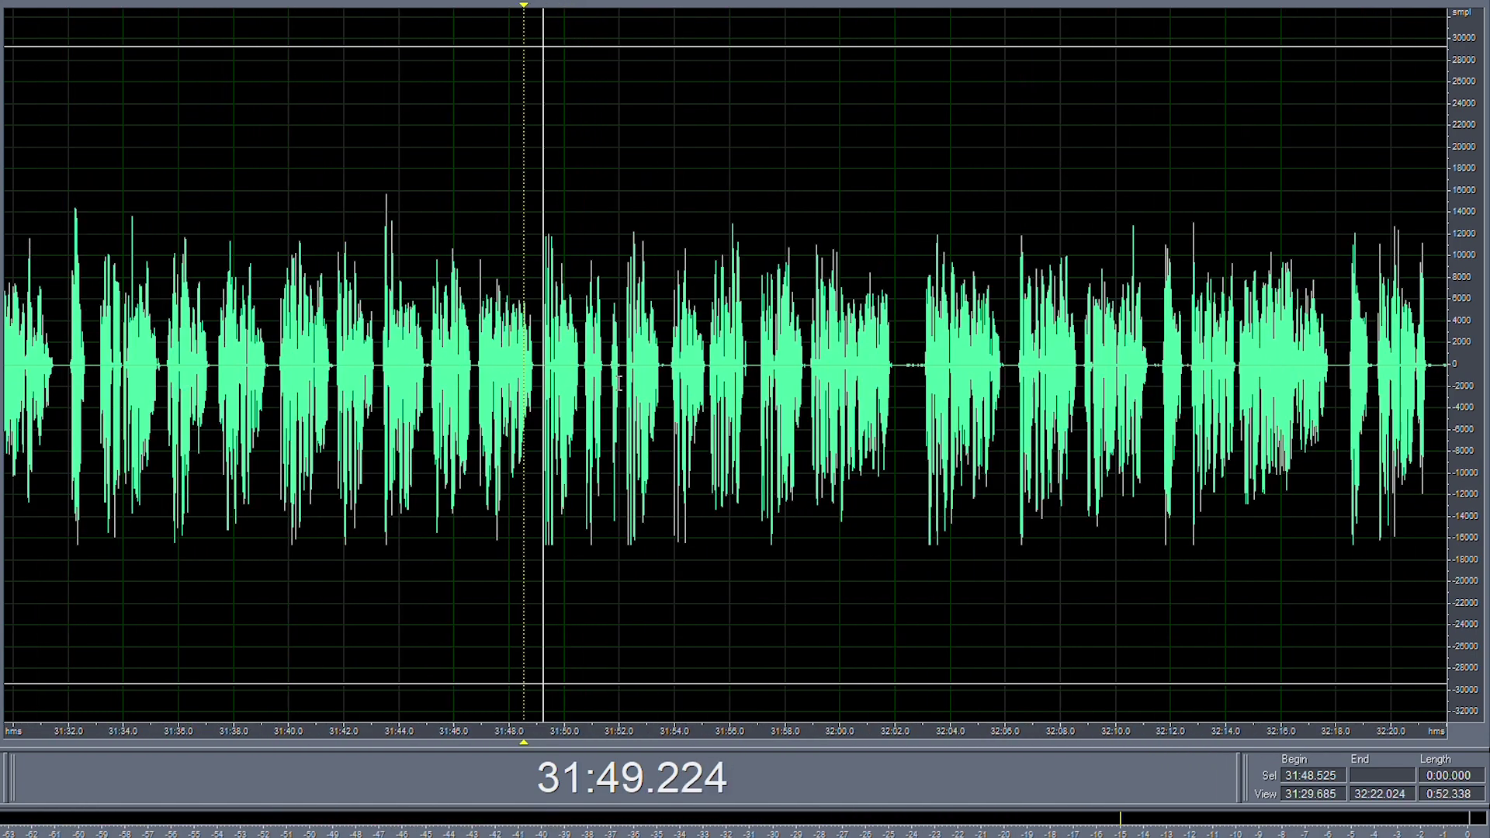
# - Delete the repeated take from about 31:49.3 to 31:52.3 and play across the cut
pyautogui.scroll(3, 621, 391)
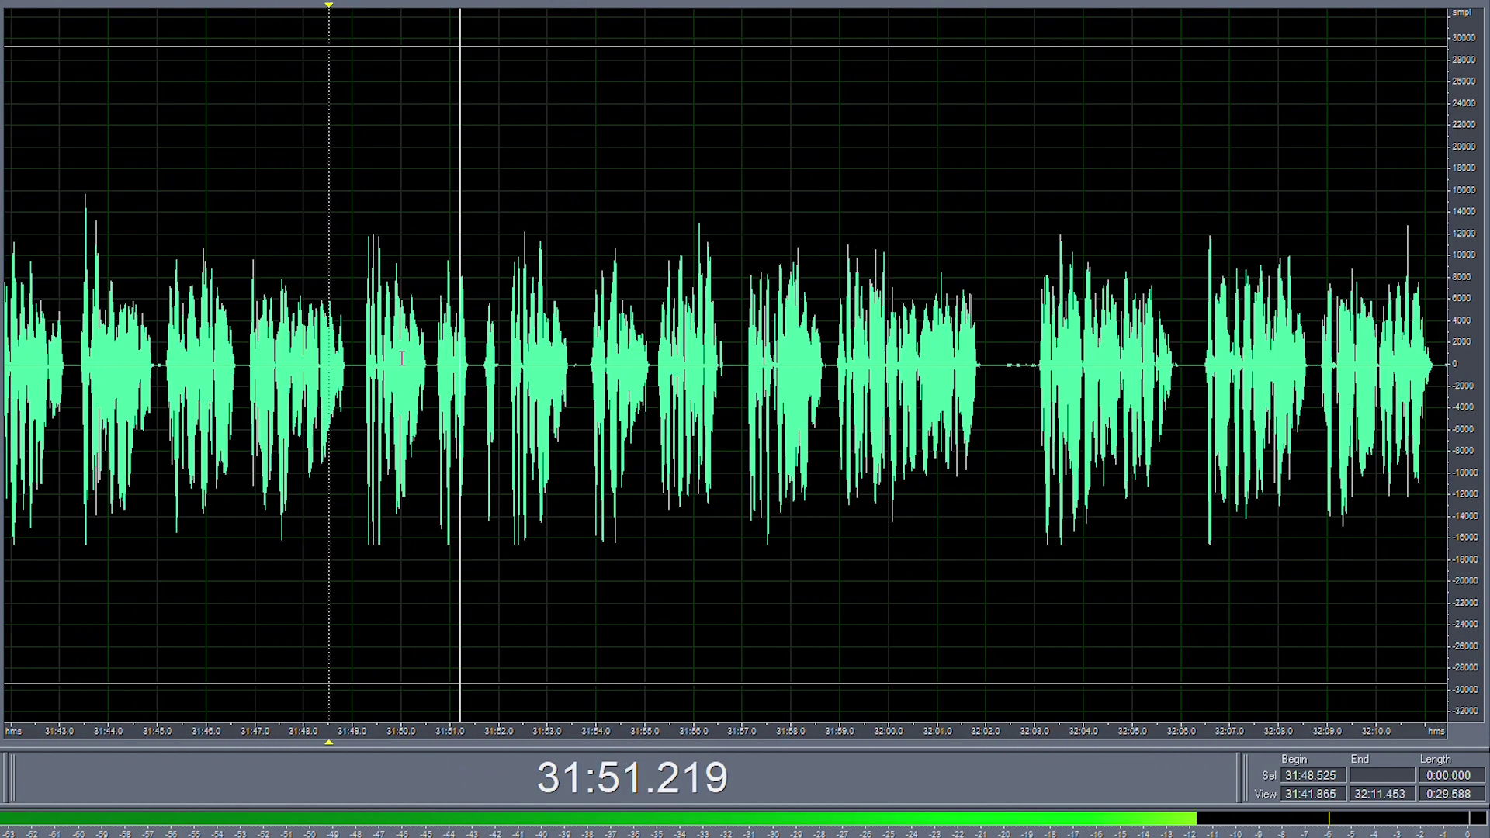
pyautogui.scroll(1, 513, 369)
pyautogui.moveTo(517, 388); pyautogui.dragTo(259, 390)
pyautogui.press('space')
pyautogui.press('Delete')
pyautogui.press('space')
# - Cut 0.171 s of the pause from 31:50.500 to 31:50.672 and play from 31:50.650
pyautogui.click(393, 376)
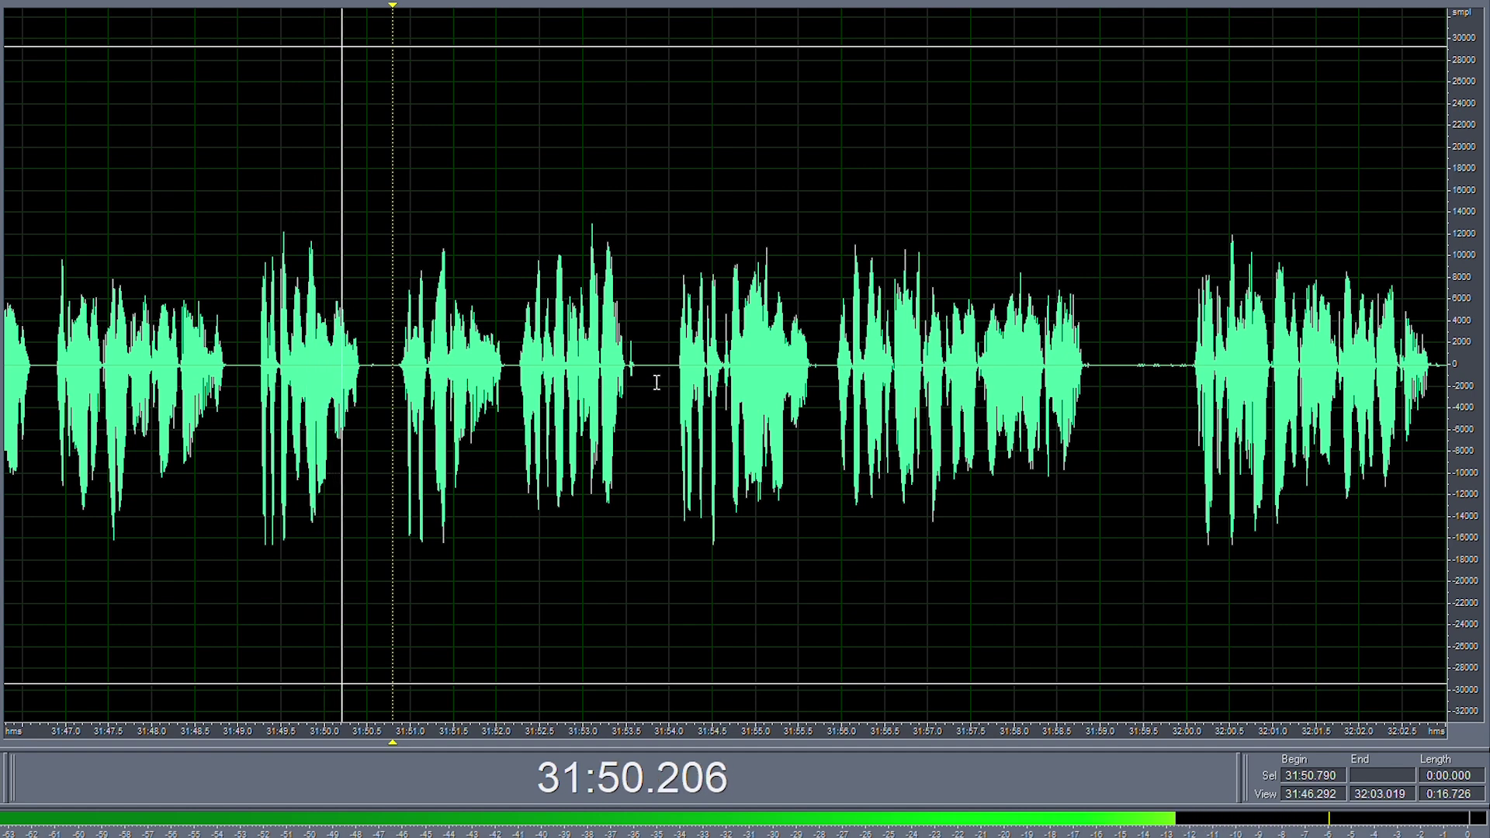
pyautogui.press('space')
pyautogui.click(370, 366)
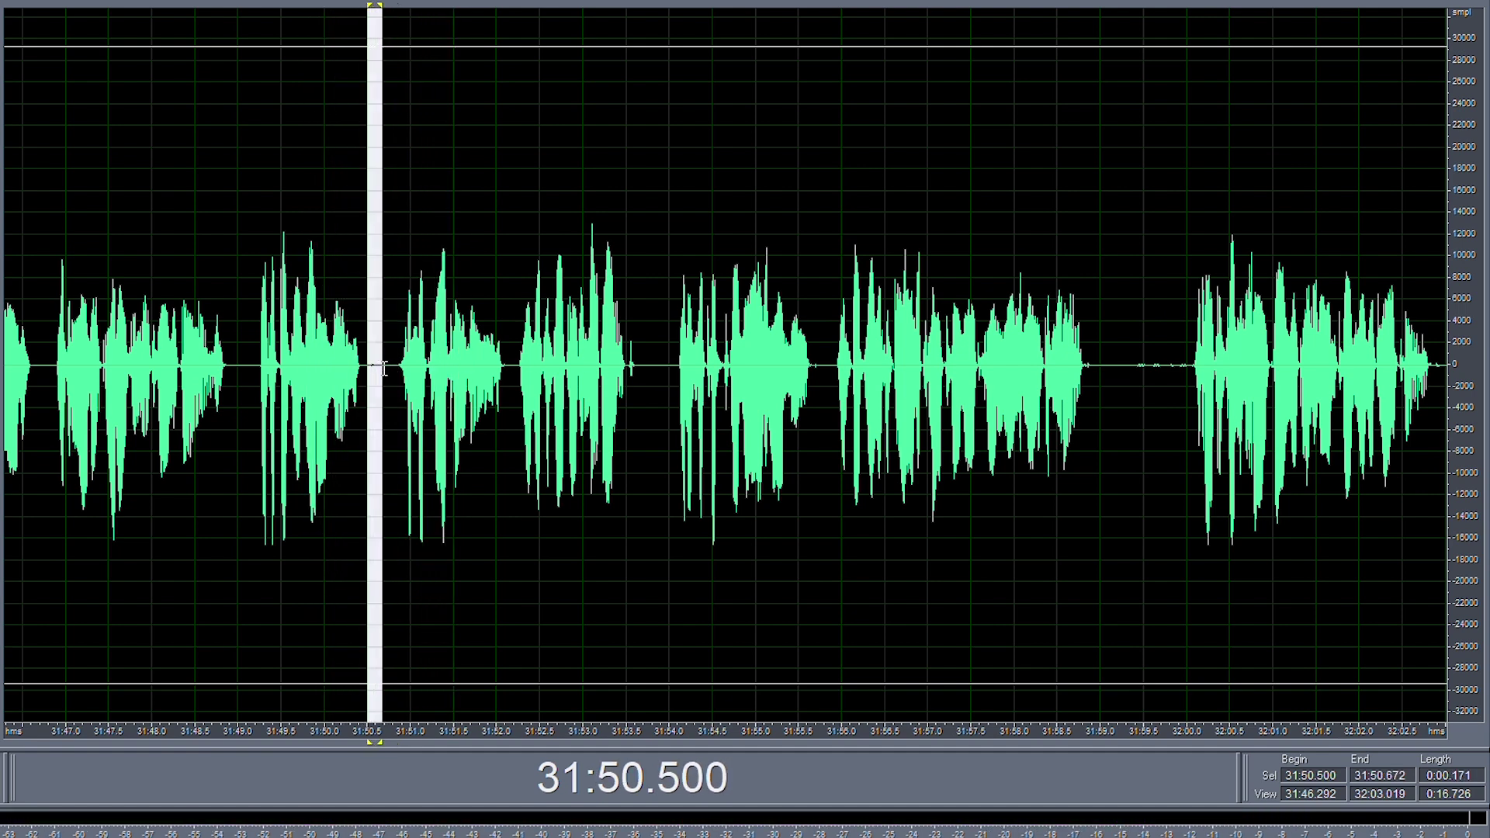
pyautogui.press('Delete')
pyautogui.click(381, 368)
pyautogui.press('space')
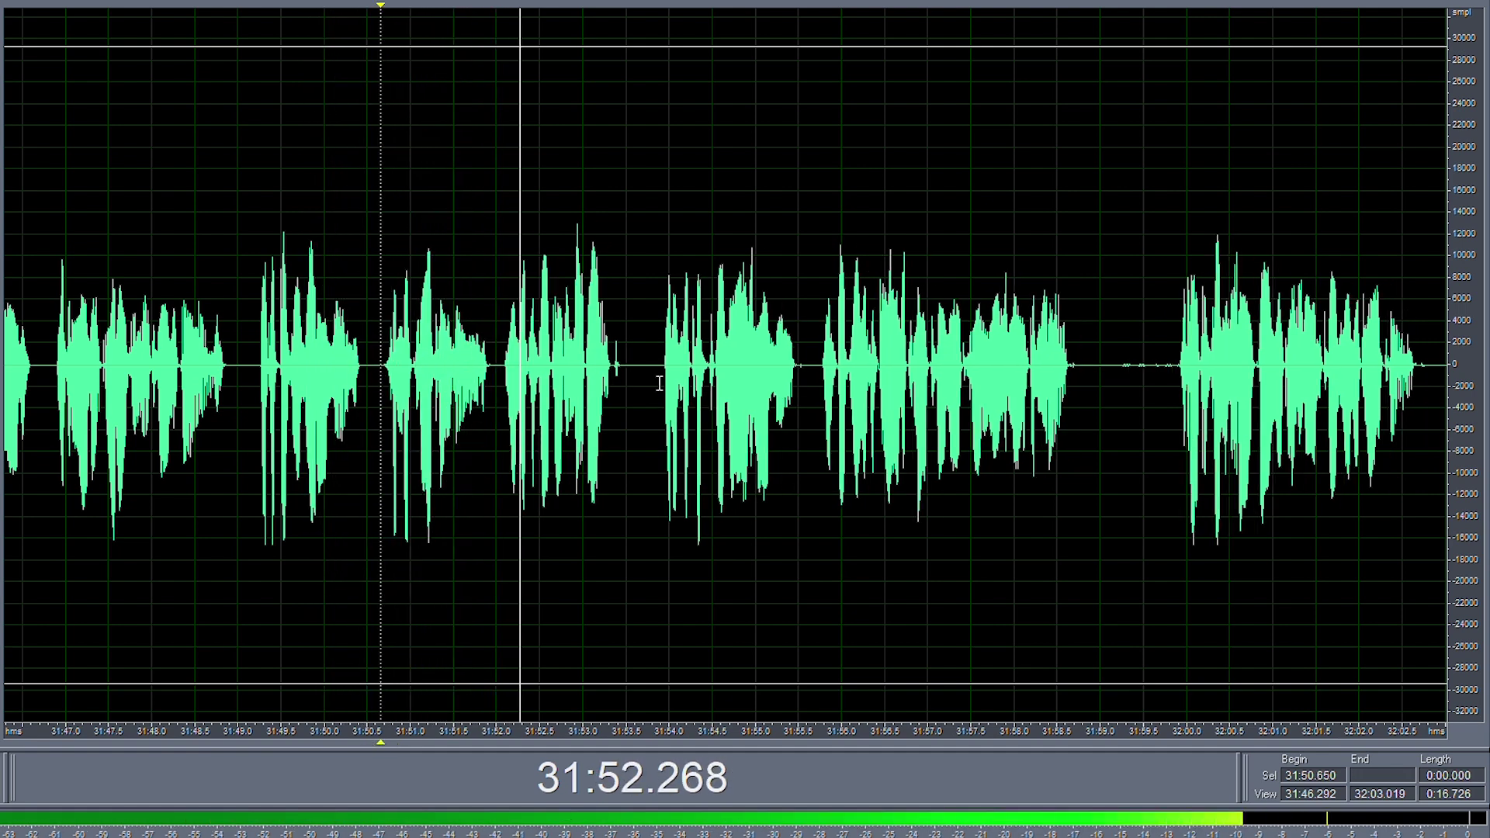
# - Delete 0.69 s of silence from 31:59.186 to 31:59.876 and place the cursor at 31:59.053
pyautogui.scroll(-3, 663, 379)
pyautogui.scroll(2, 784, 395)
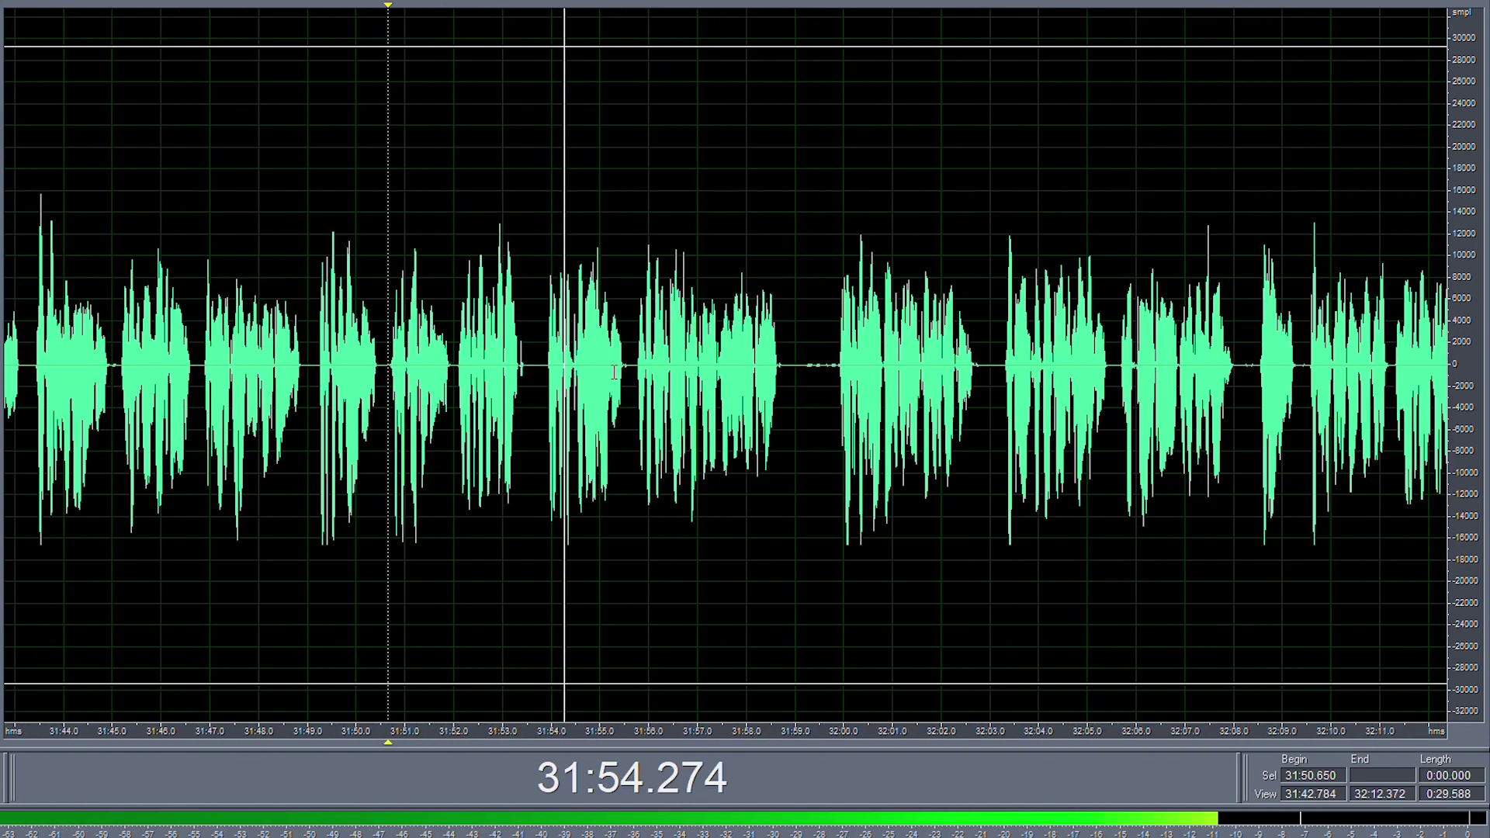
pyautogui.scroll(3, 838, 387)
pyautogui.moveTo(936, 375); pyautogui.dragTo(829, 383)
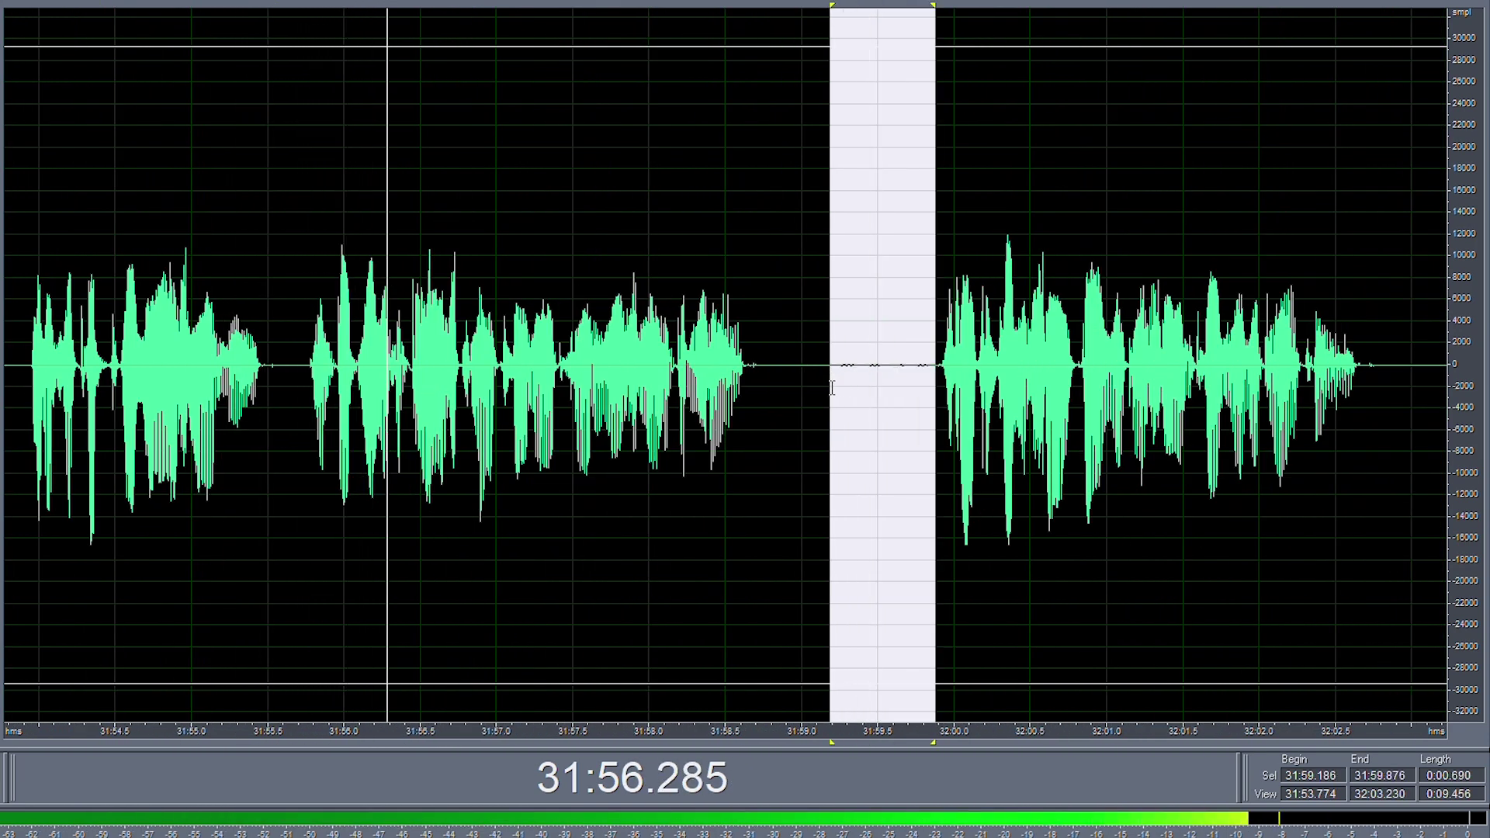
pyautogui.press('Delete')
pyautogui.click(810, 385)
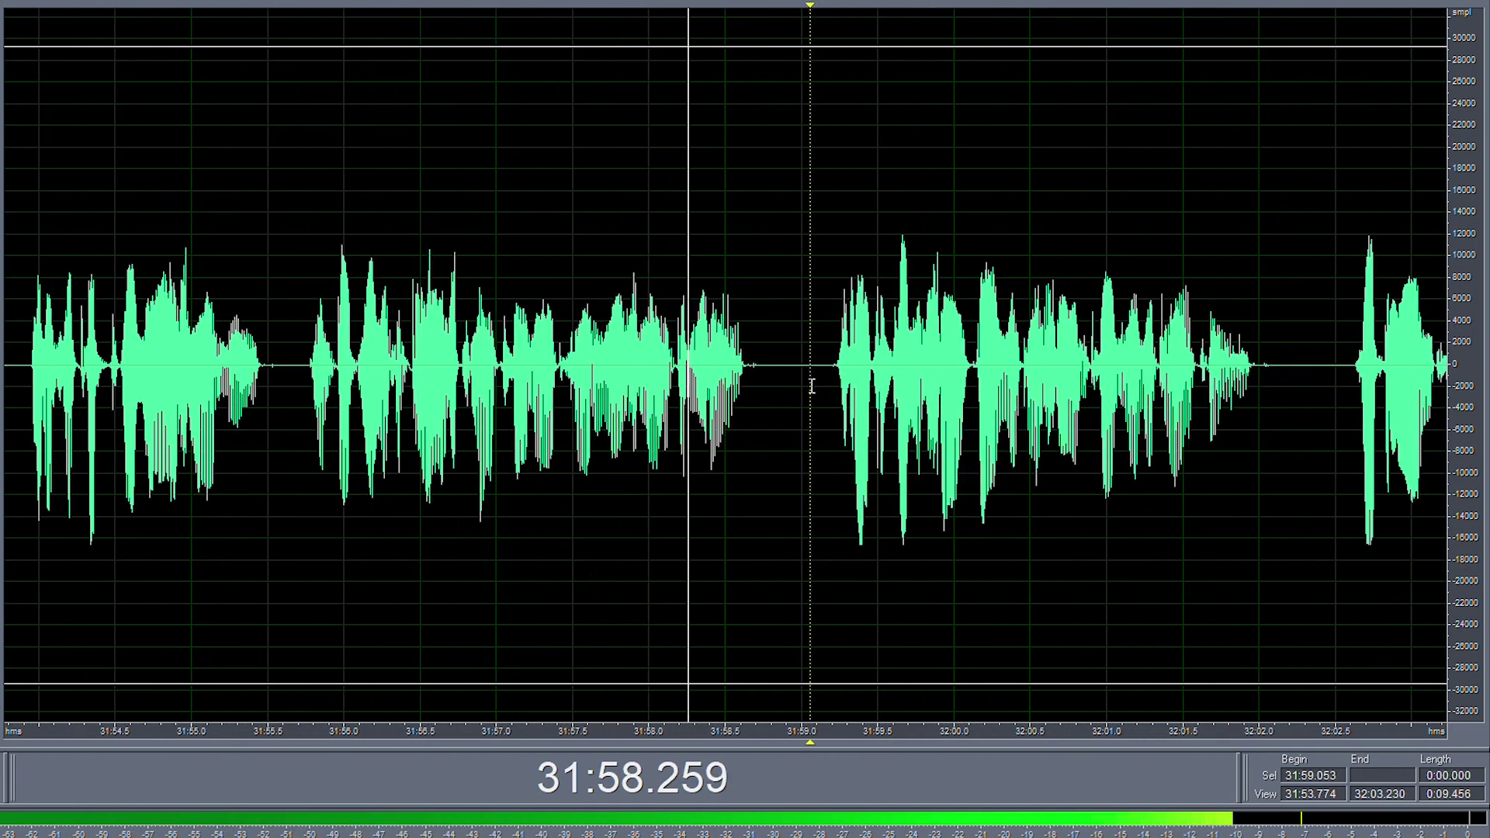
# - Lengthen the pause before the phrase at about 31:59.3 by about 0.14 s of silence and play from 31:59.260
pyautogui.scroll(-5, 575, 380)
pyautogui.scroll(5, 579, 373)
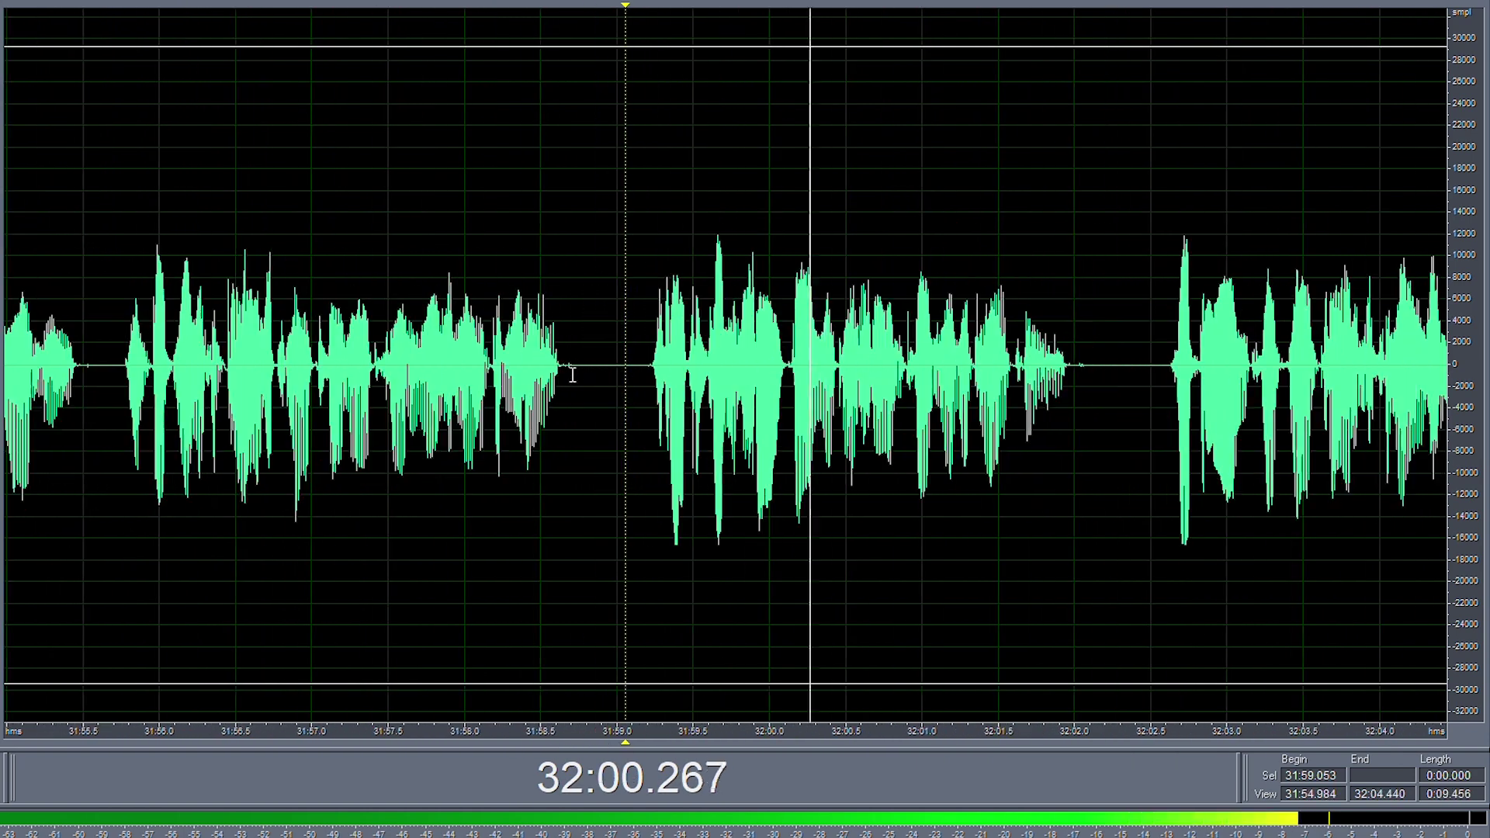
pyautogui.press('space')
pyautogui.moveTo(589, 365); pyautogui.dragTo(603, 363)
pyautogui.click(648, 355)
pyautogui.press('space')
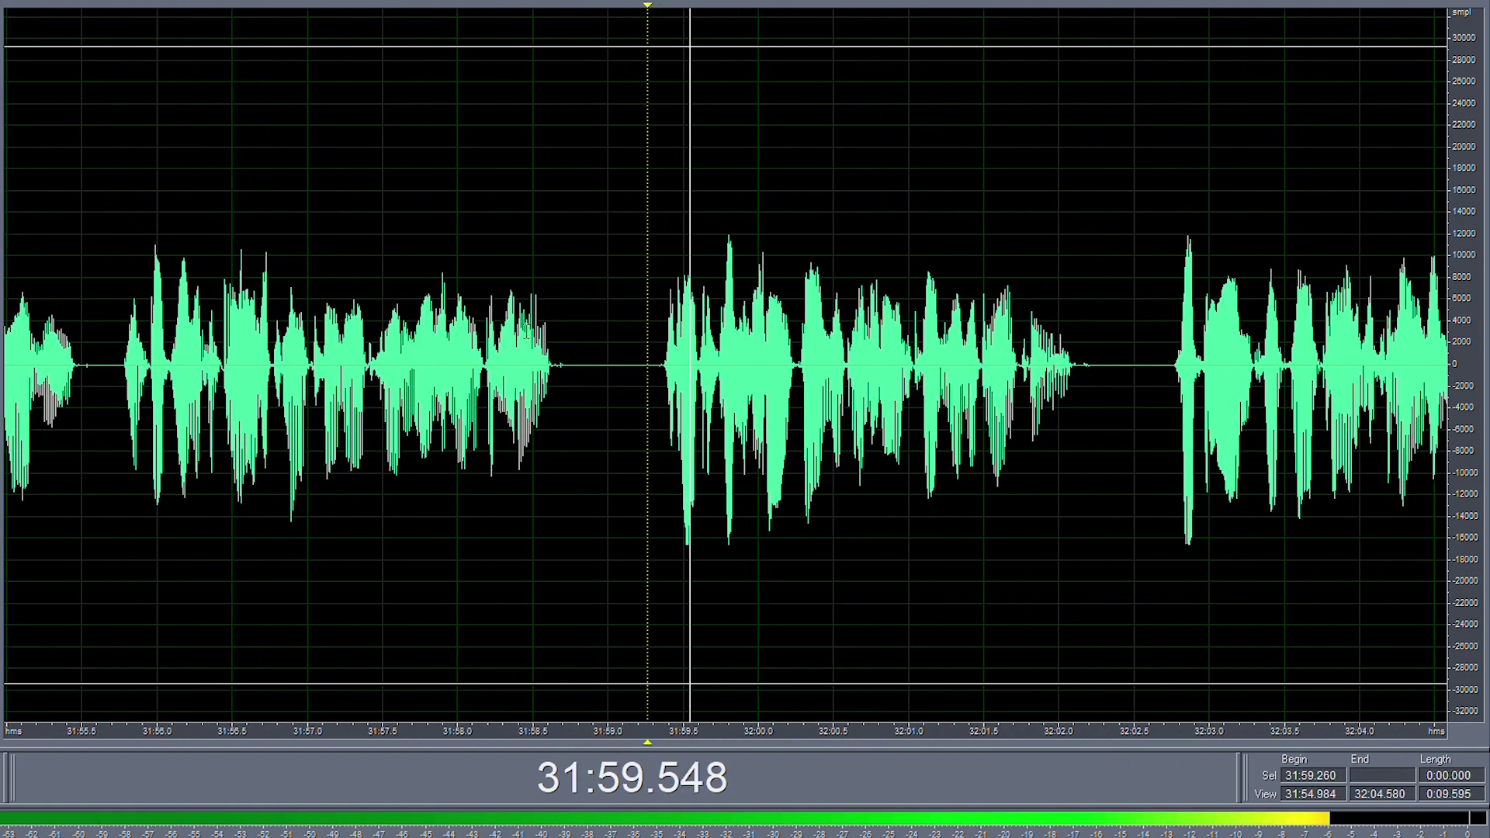
# - Play on and mark the pauses at 32:07.595 and 32:08.940 to check them
pyautogui.scroll(-5, 609, 365)
pyautogui.scroll(3, 574, 371)
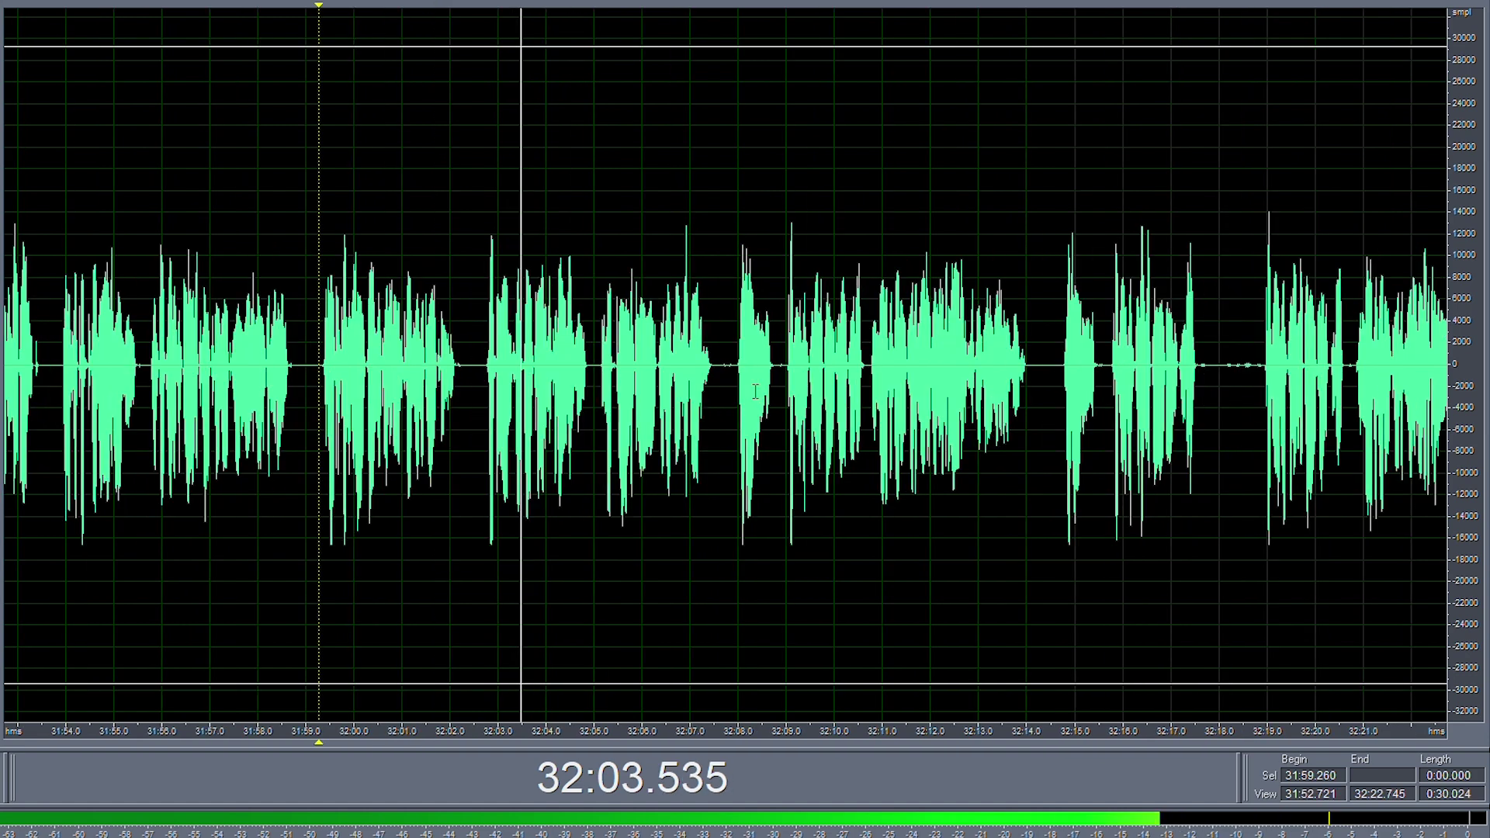
pyautogui.moveTo(718, 365); pyautogui.dragTo(709, 366)
pyautogui.click(693, 366)
pyautogui.scroll(-4, 573, 381)
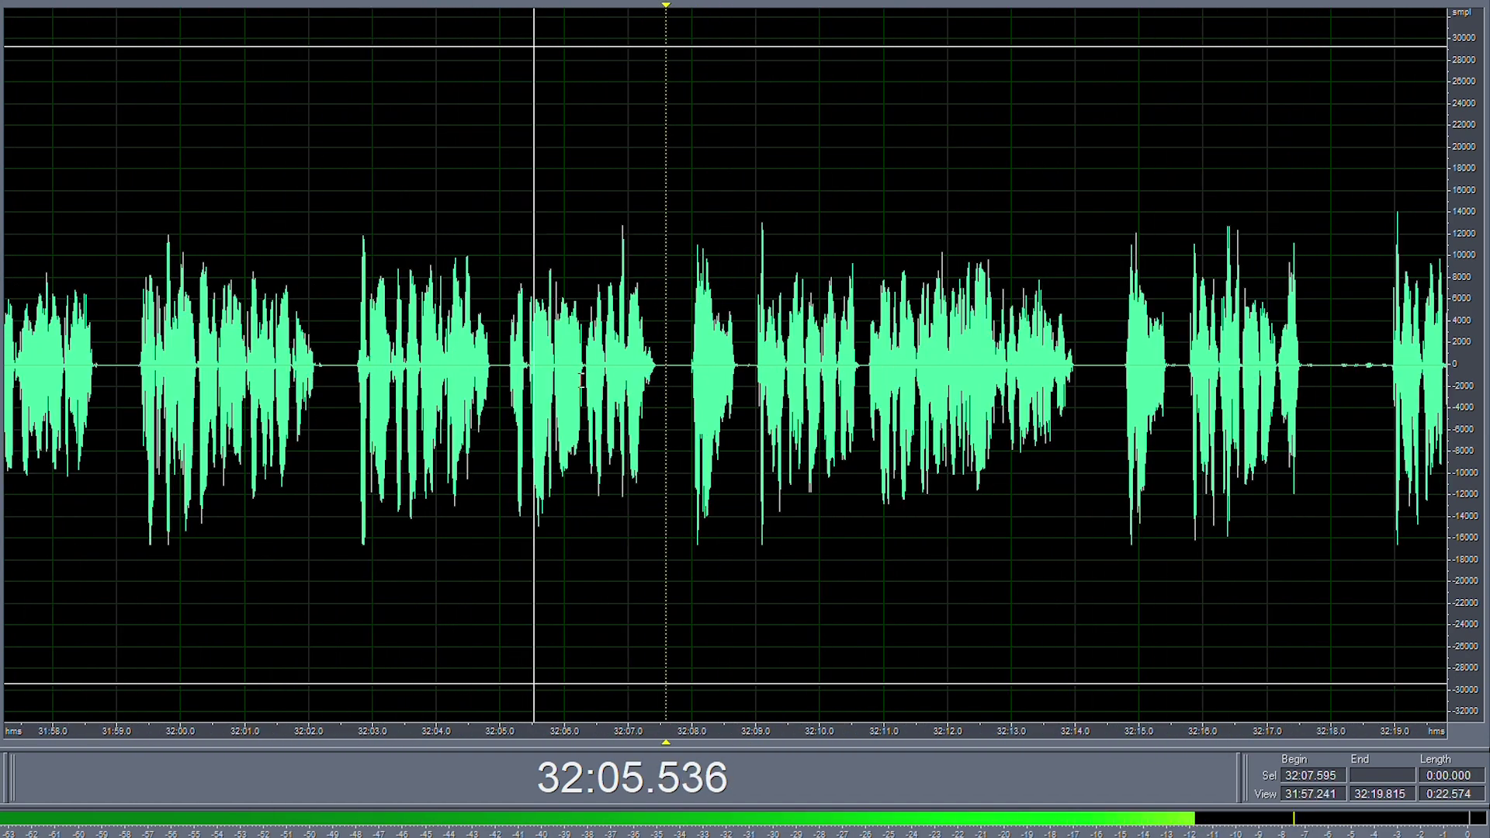
pyautogui.scroll(5, 691, 368)
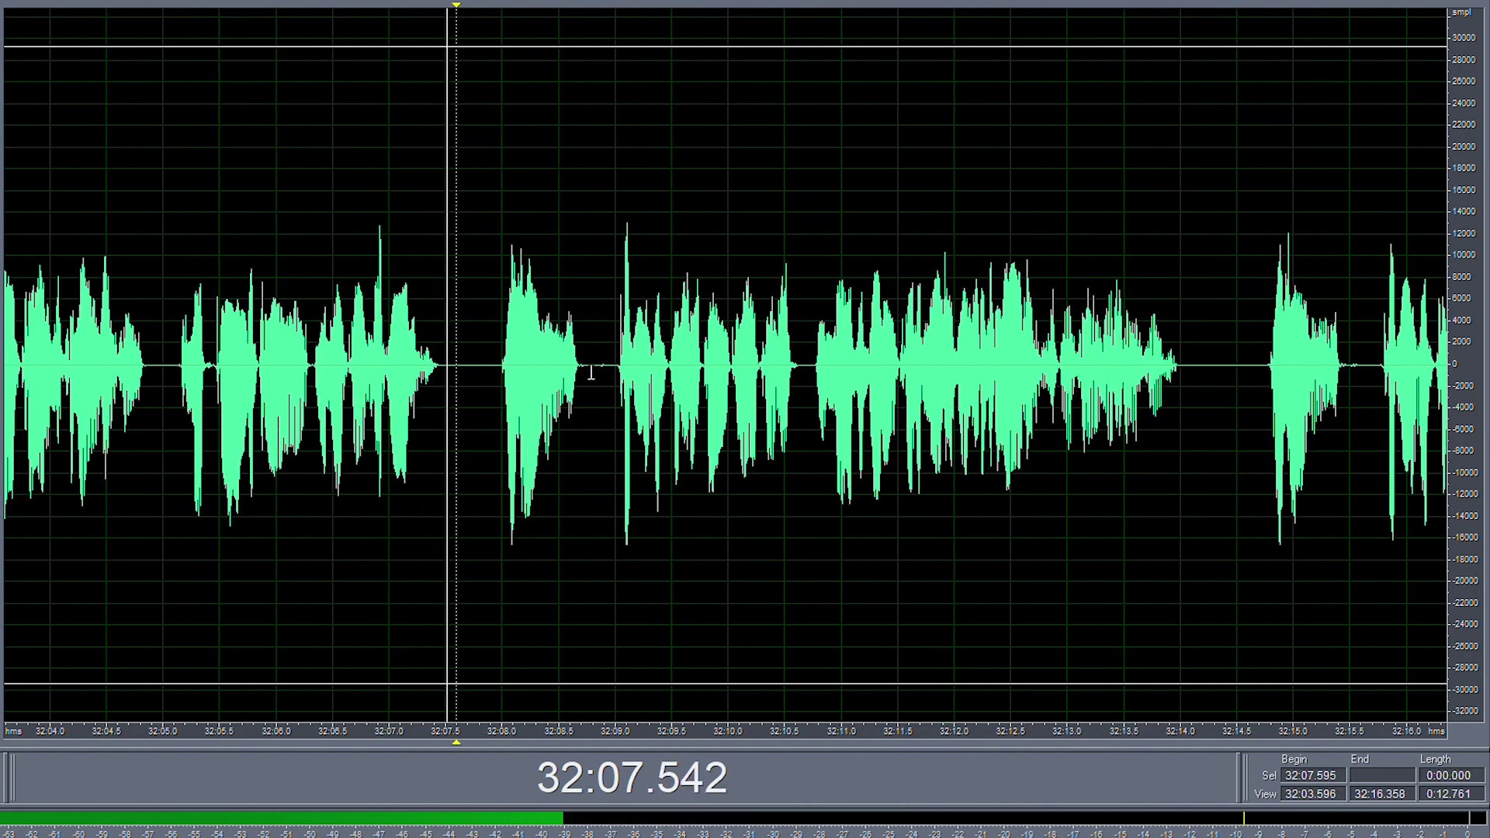
pyautogui.click(617, 367)
# - Shorten the noisy pause before the phrase at about 32:19.0 by about 0.9 s
pyautogui.scroll(-3, 617, 367)
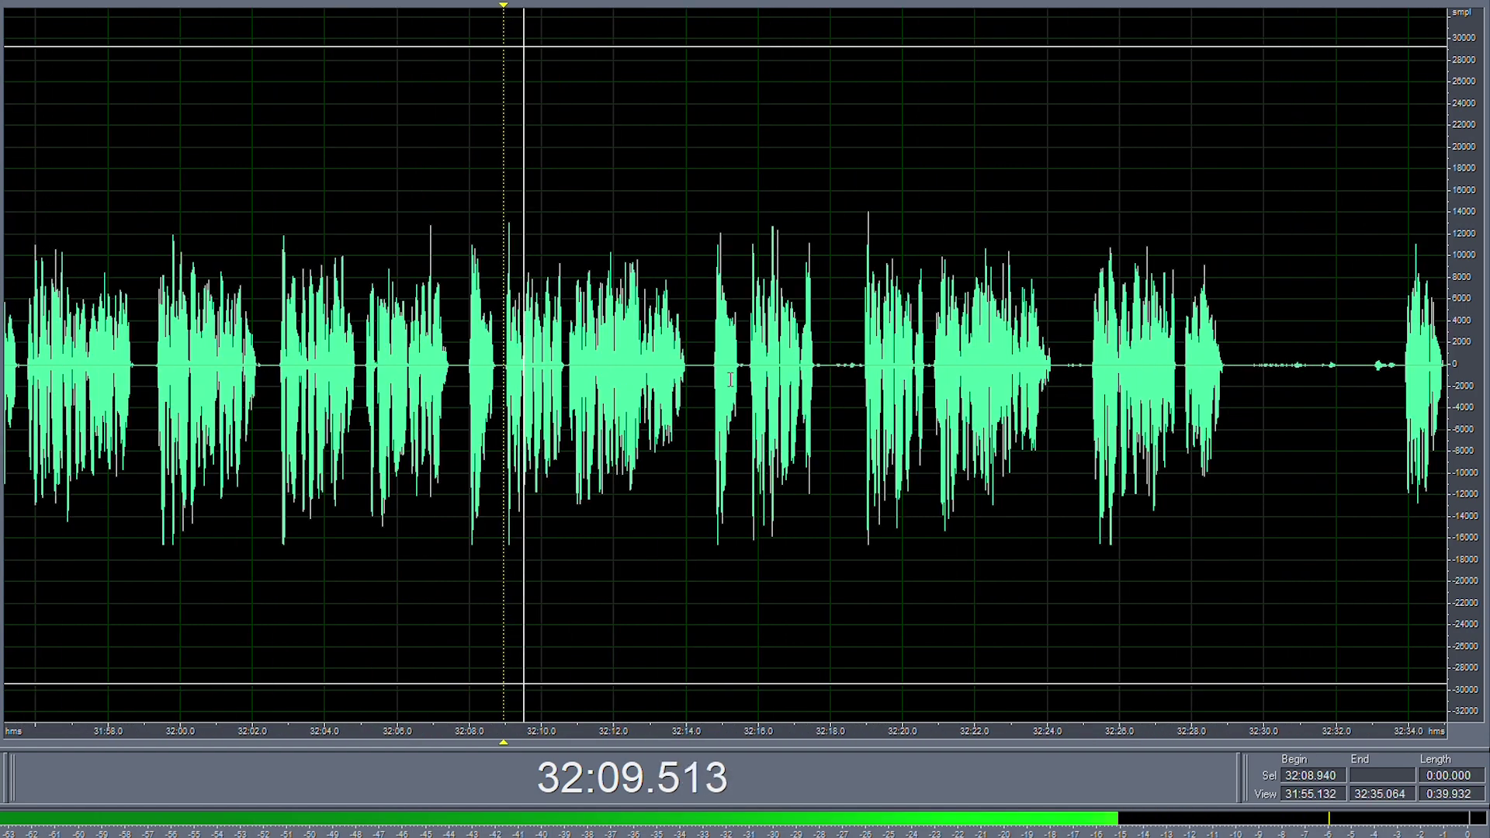
pyautogui.scroll(1, 957, 382)
pyautogui.moveTo(963, 365); pyautogui.dragTo(876, 364)
pyautogui.press('Delete')
pyautogui.press('Delete')
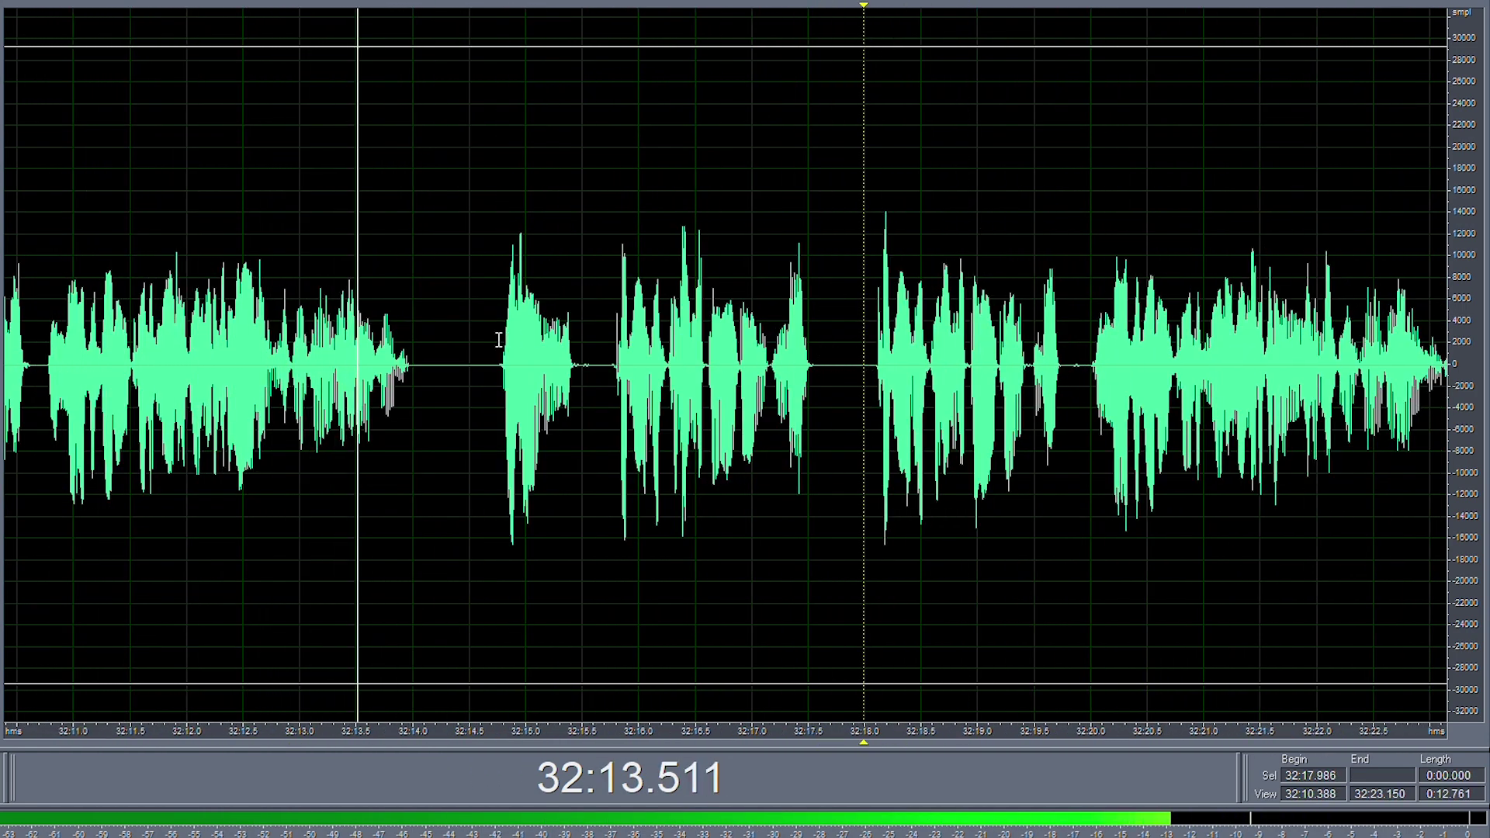
# - Select the short bit of silence from 32:14.440 to 32:14.479 and listen on through the following phrase
pyautogui.moveTo(483, 340); pyautogui.dragTo(454, 340)
pyautogui.scroll(-2, 297, 340)
pyautogui.scroll(-1, 273, 340)
pyautogui.moveTo(362, 350); pyautogui.dragTo(363, 349)
pyautogui.scroll(2, 480, 369)
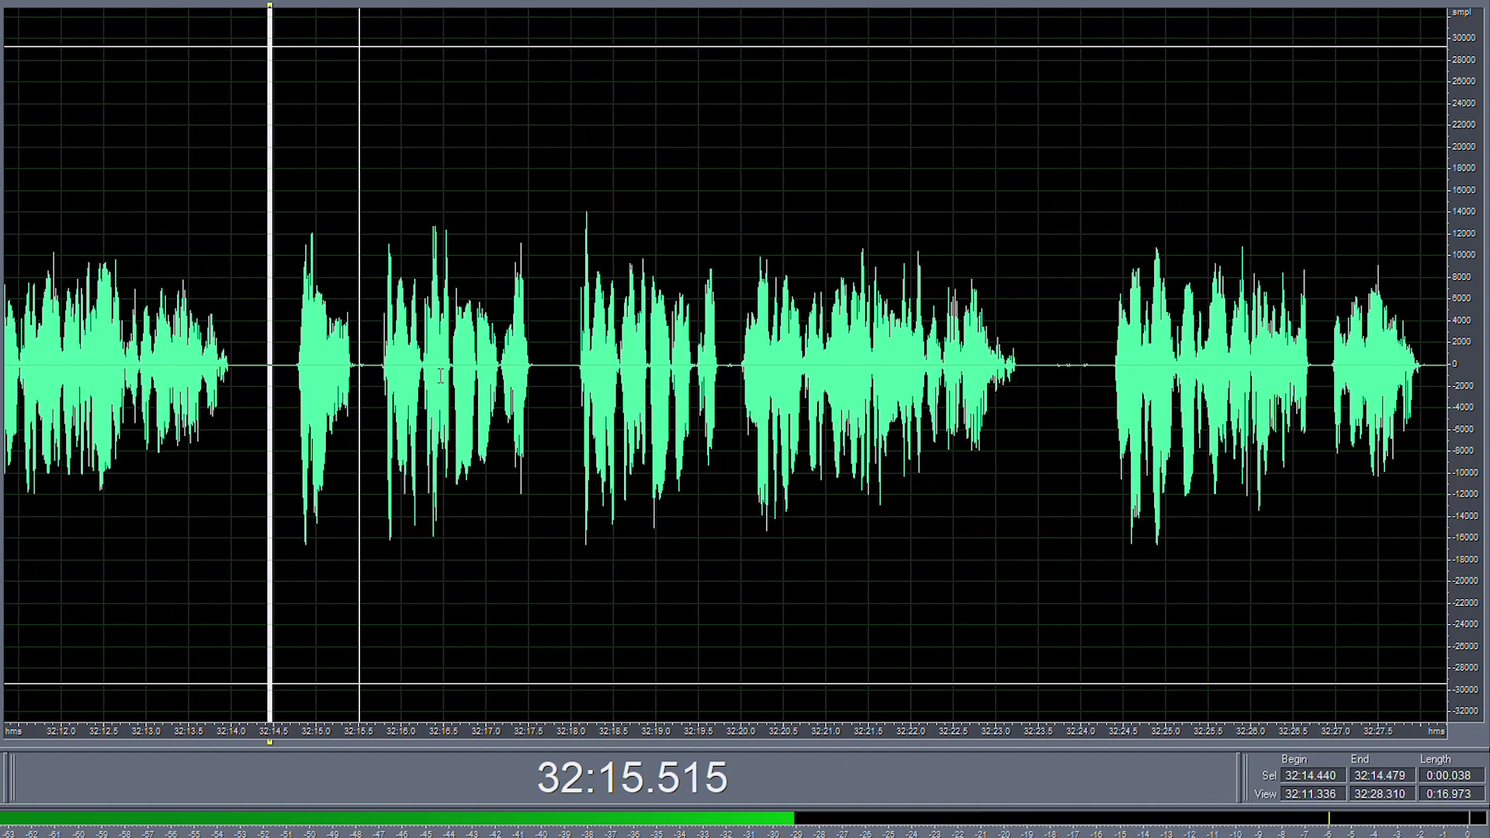
pyautogui.scroll(-2, 289, 373)
pyautogui.scroll(-2, 354, 371)
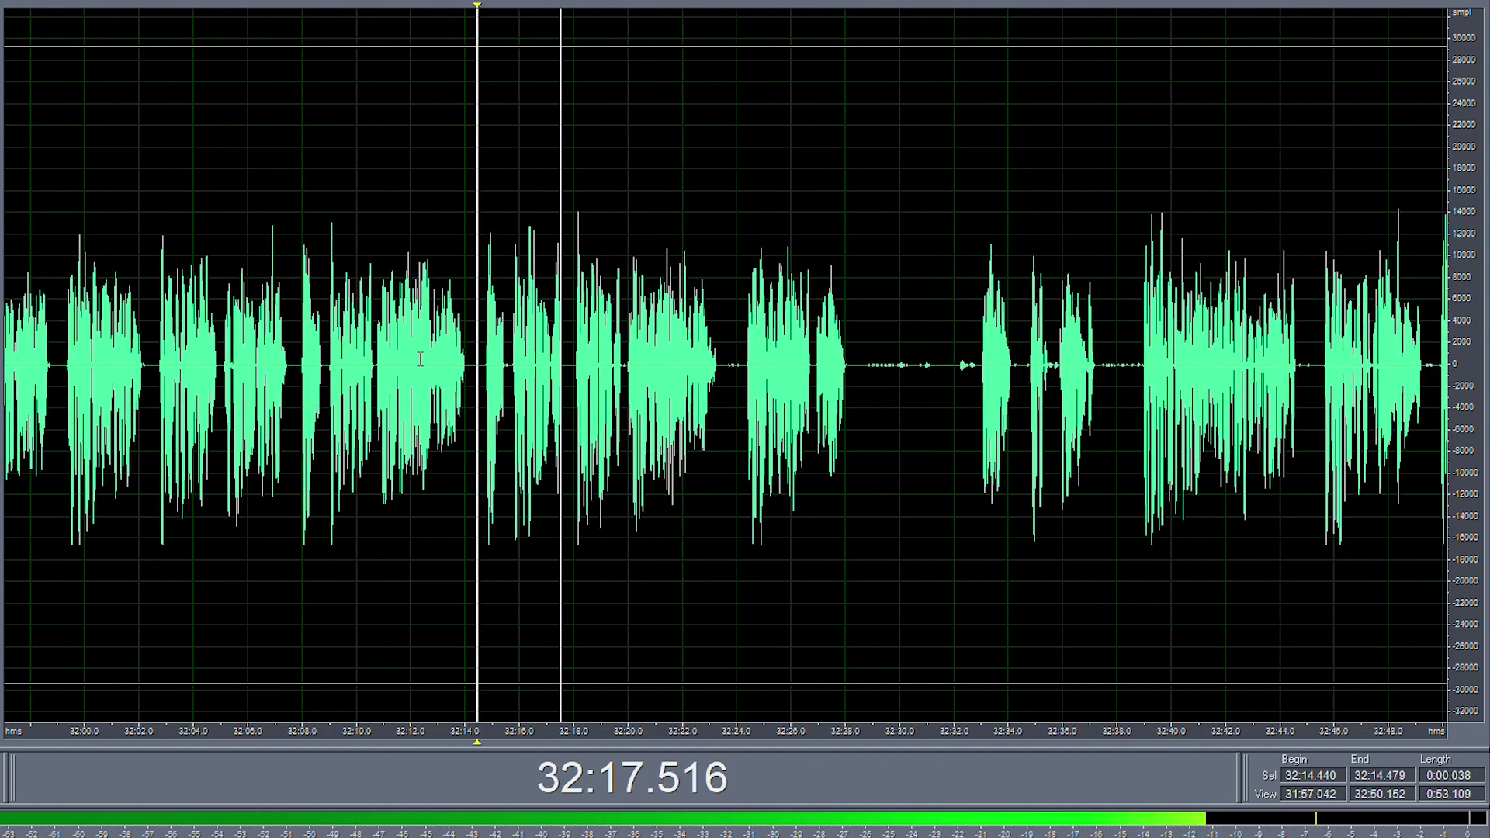
# - Delete the first take from 32:07.820 up to the repeated phrase at about 32:14.7 and play across the cut
pyautogui.click(299, 360)
pyautogui.press('space')
pyautogui.scroll(2, 300, 360)
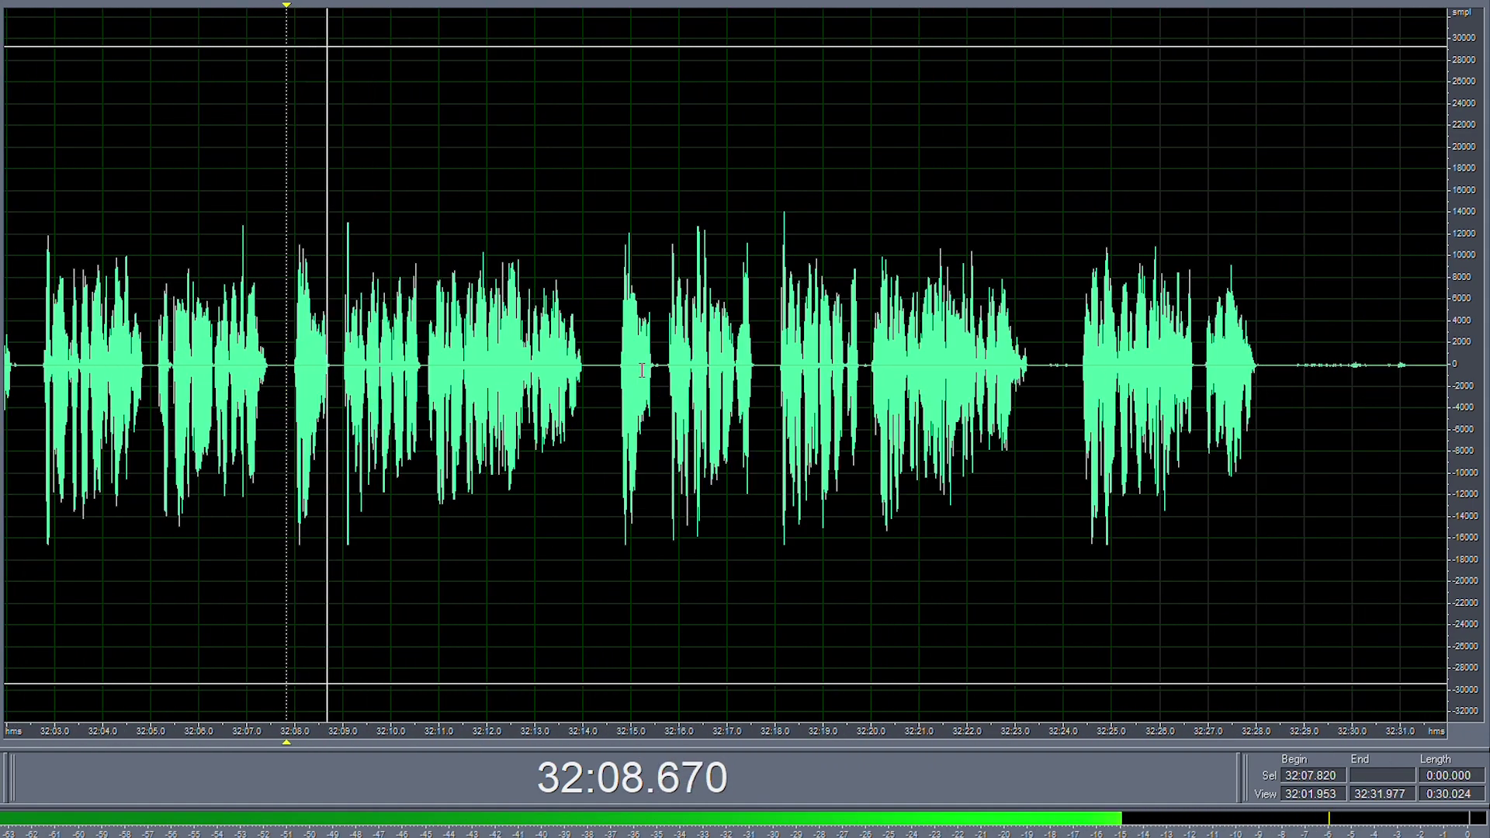
pyautogui.press('space')
pyautogui.keyDown('shift'); pyautogui.click(616, 349); pyautogui.keyUp('shift')
pyautogui.press('Delete')
pyautogui.press('space')
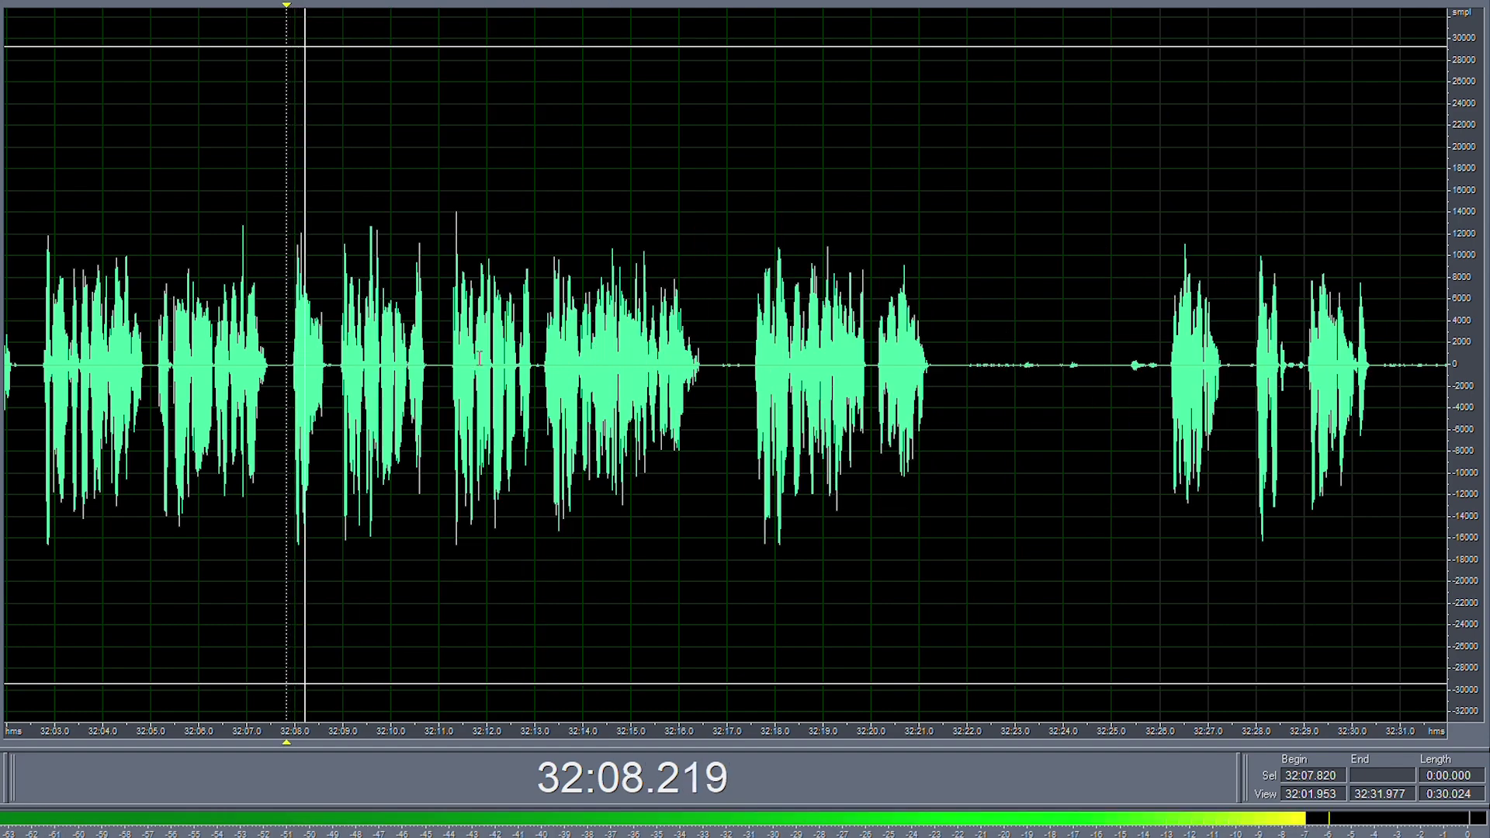
# - Delete the take from 32:08.910 to about 32:11.26 and play across the cut
pyautogui.scroll(3, 339, 361)
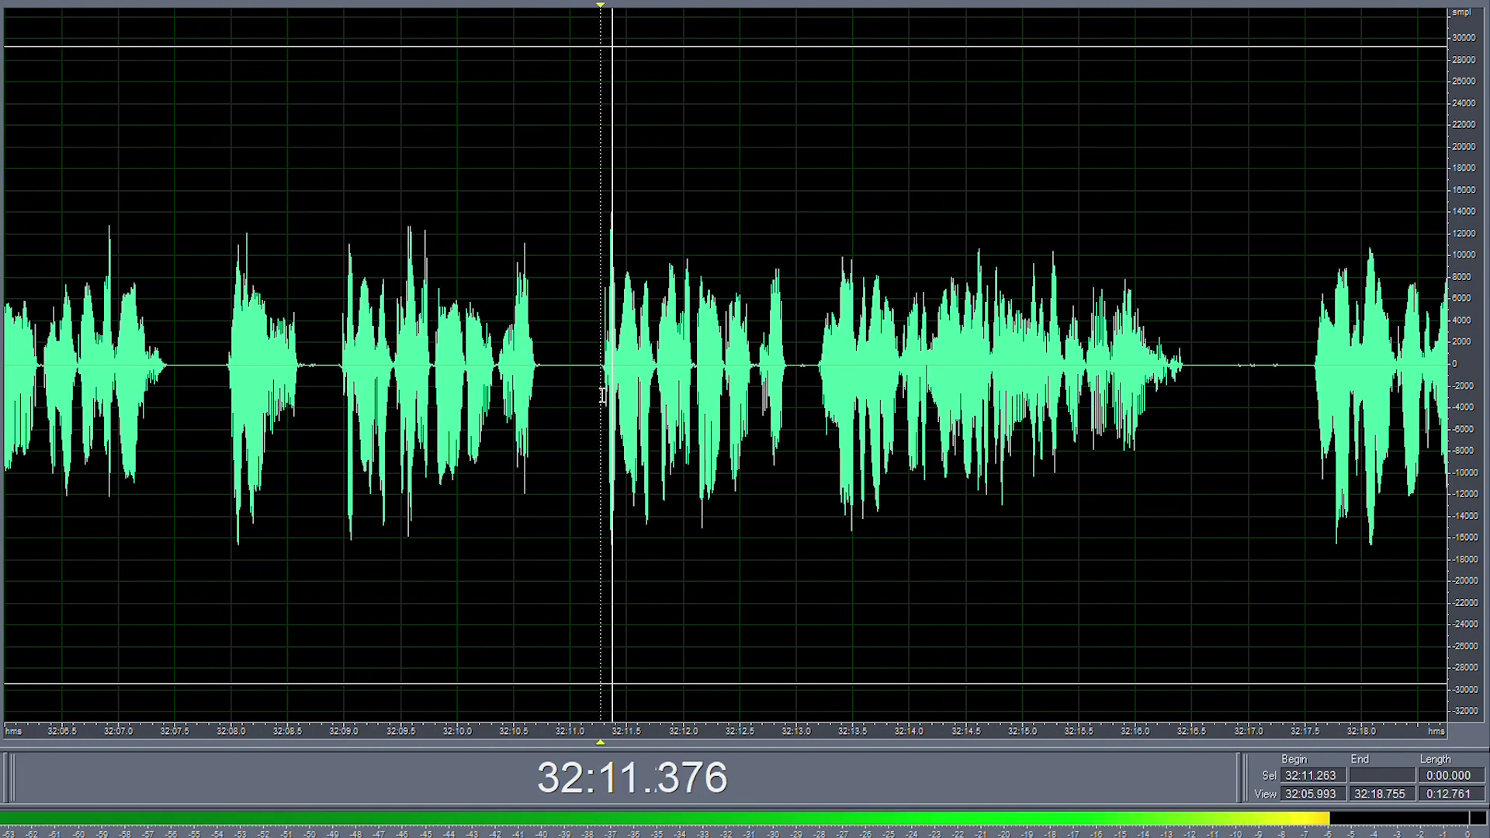
pyautogui.moveTo(599, 356); pyautogui.dragTo(334, 397)
pyautogui.press('Delete')
pyautogui.press('space')
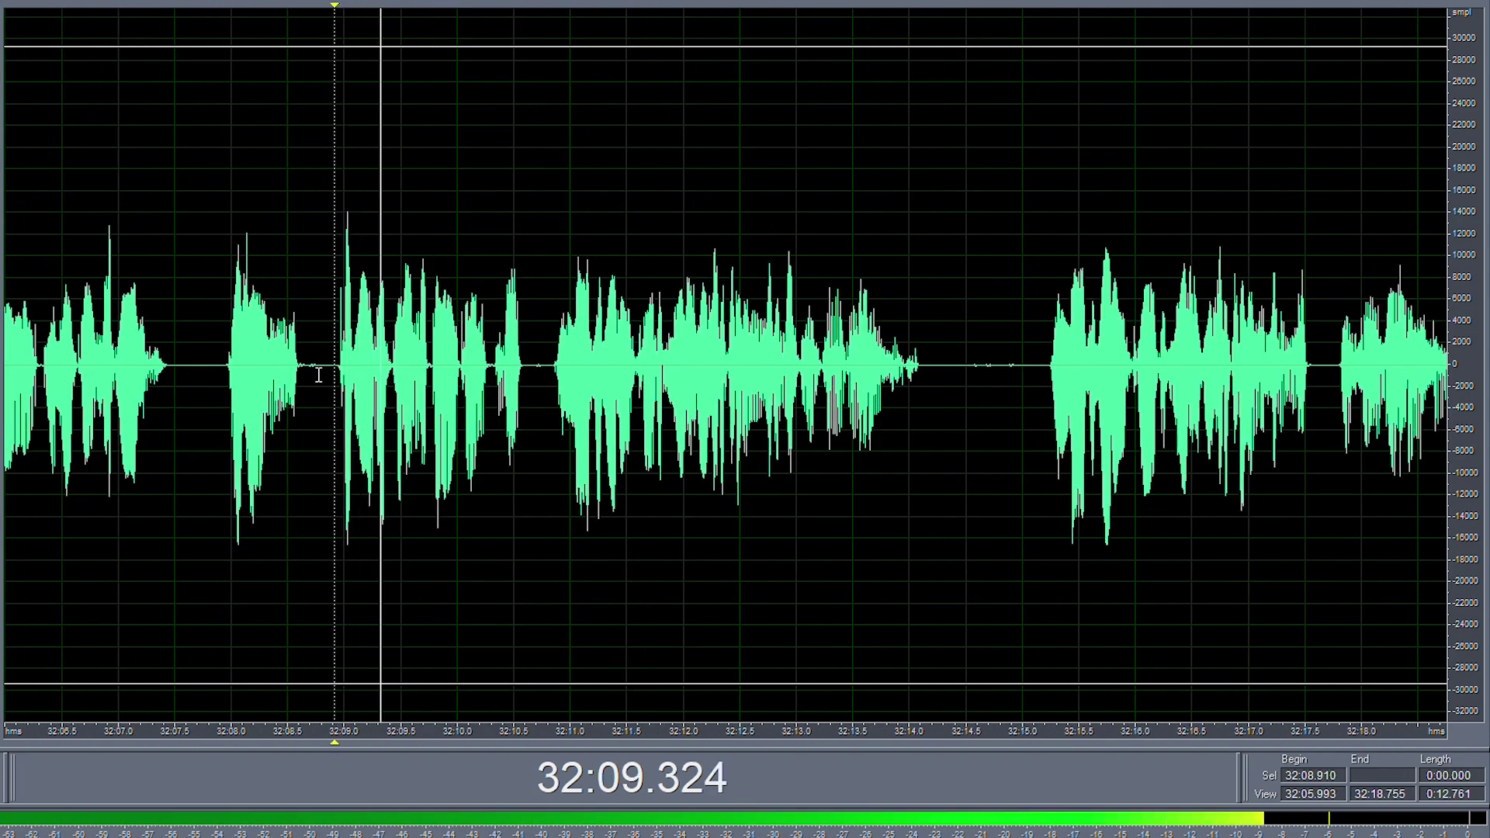
# - Clear the noise from the pause after the phrase ending near 32:14.1 and shorten it by about 0.2 s
pyautogui.scroll(-2, 407, 355)
pyautogui.scroll(3, 655, 353)
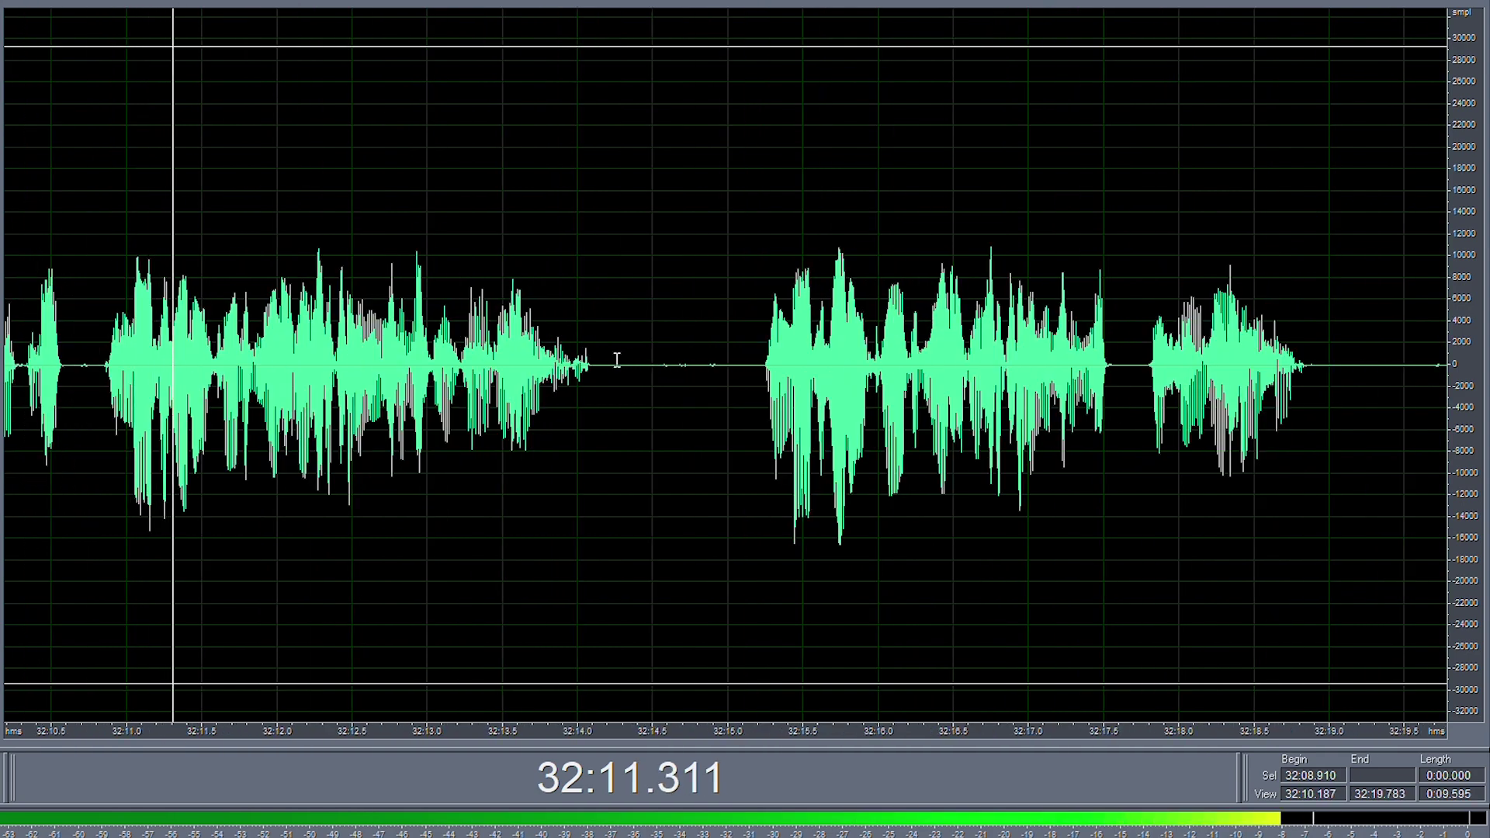
pyautogui.moveTo(613, 356); pyautogui.dragTo(706, 372)
pyautogui.press('Delete')
pyautogui.scroll(-5, 513, 379)
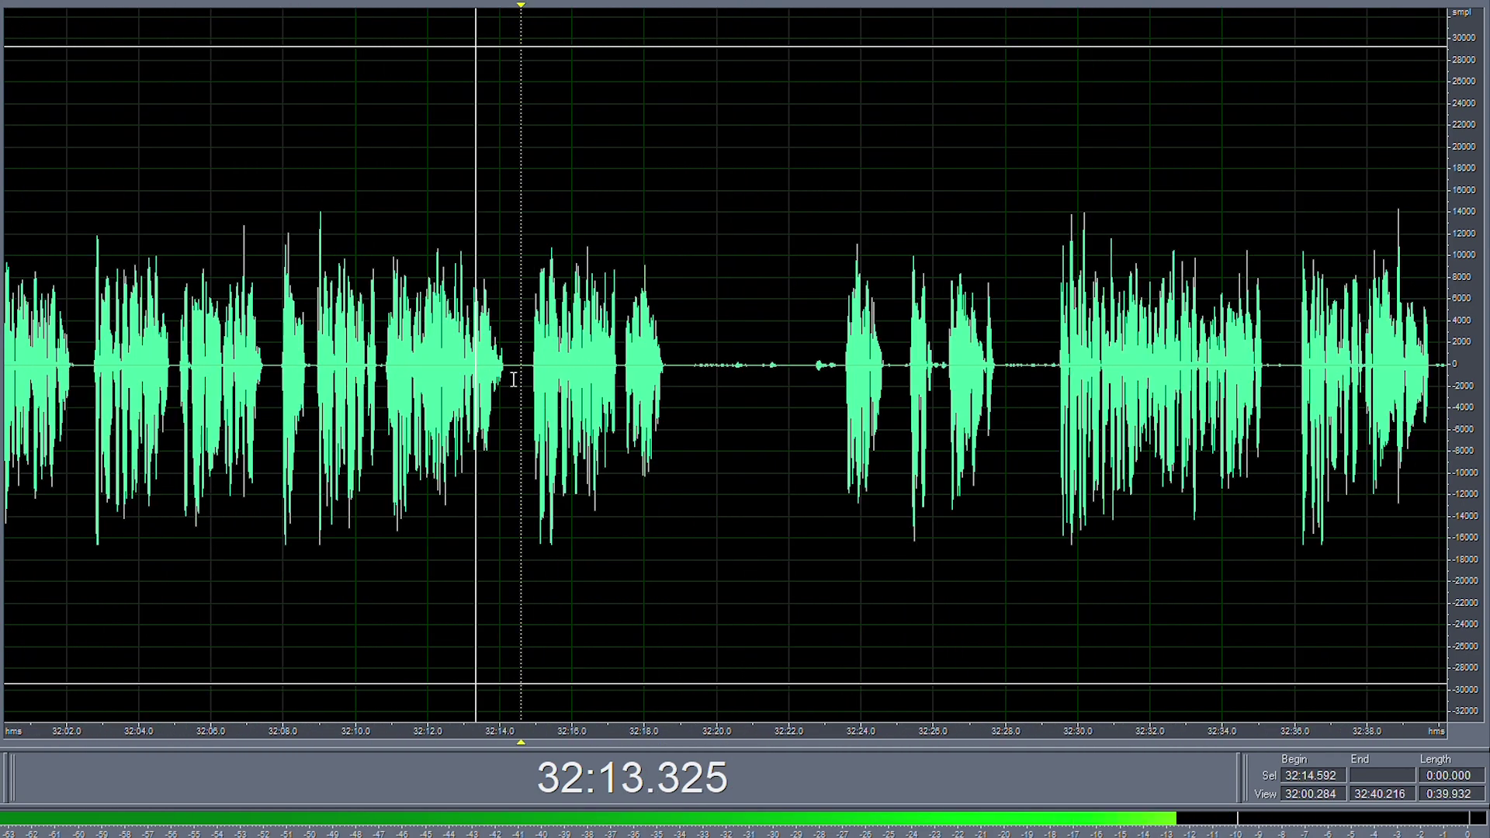
# - Cut about 3.8 s from the long noisy pause after the phrase ending near 32:18.6
pyautogui.scroll(3, 809, 396)
pyautogui.moveTo(869, 420); pyautogui.dragTo(551, 424)
pyautogui.press('Delete')
pyautogui.scroll(-3, 551, 425)
# - Delete the first take from 32:10.828 up to the repeated phrase at about 32:14.9 and play across the cut
pyautogui.press('space')
pyautogui.click(356, 365)
pyautogui.press('space')
pyautogui.scroll(4, 355, 365)
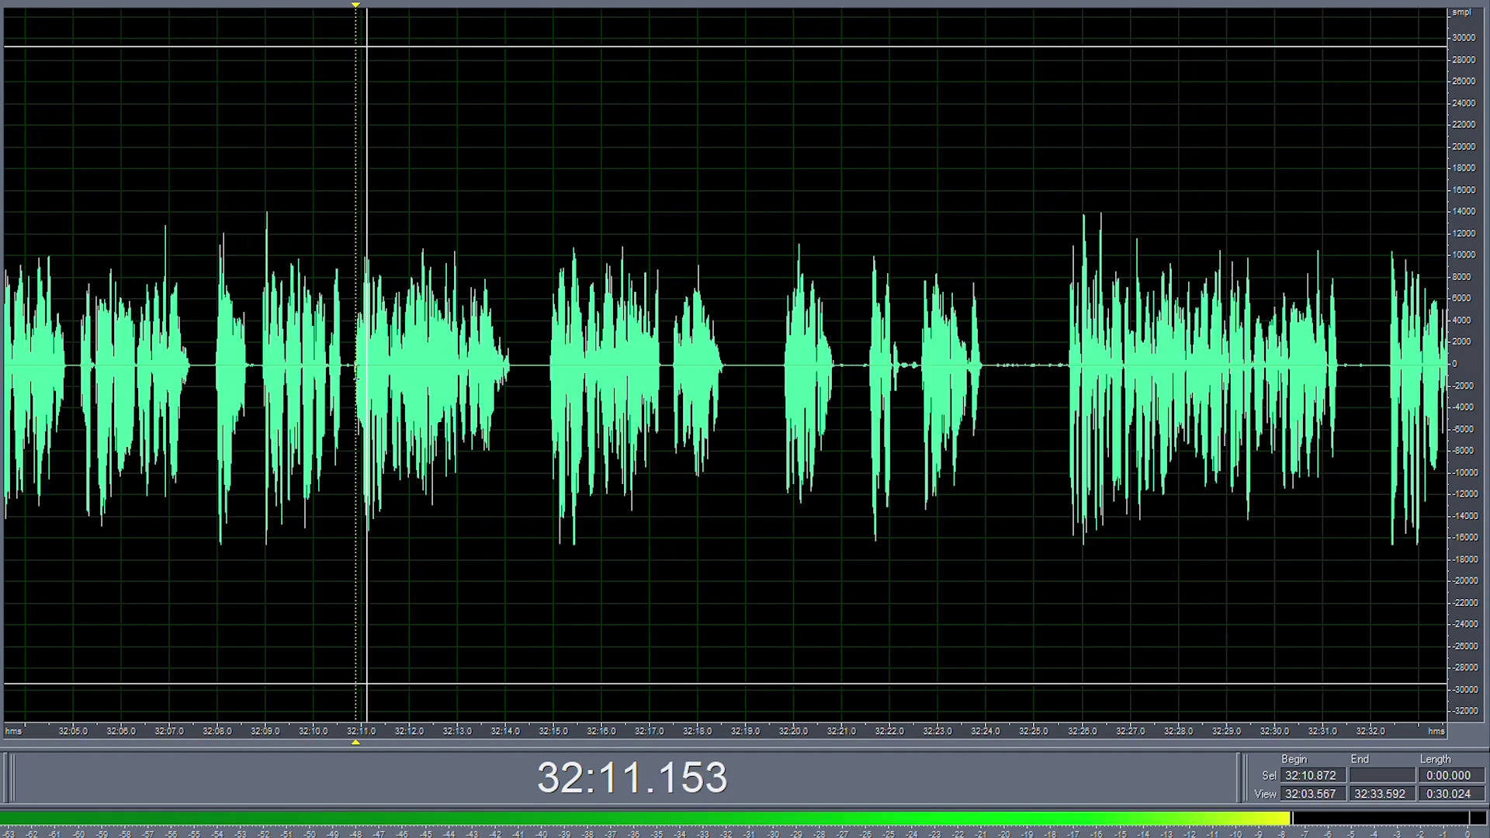
pyautogui.press('space')
pyautogui.moveTo(354, 364); pyautogui.dragTo(794, 413)
pyautogui.press('Delete')
pyautogui.press('space')
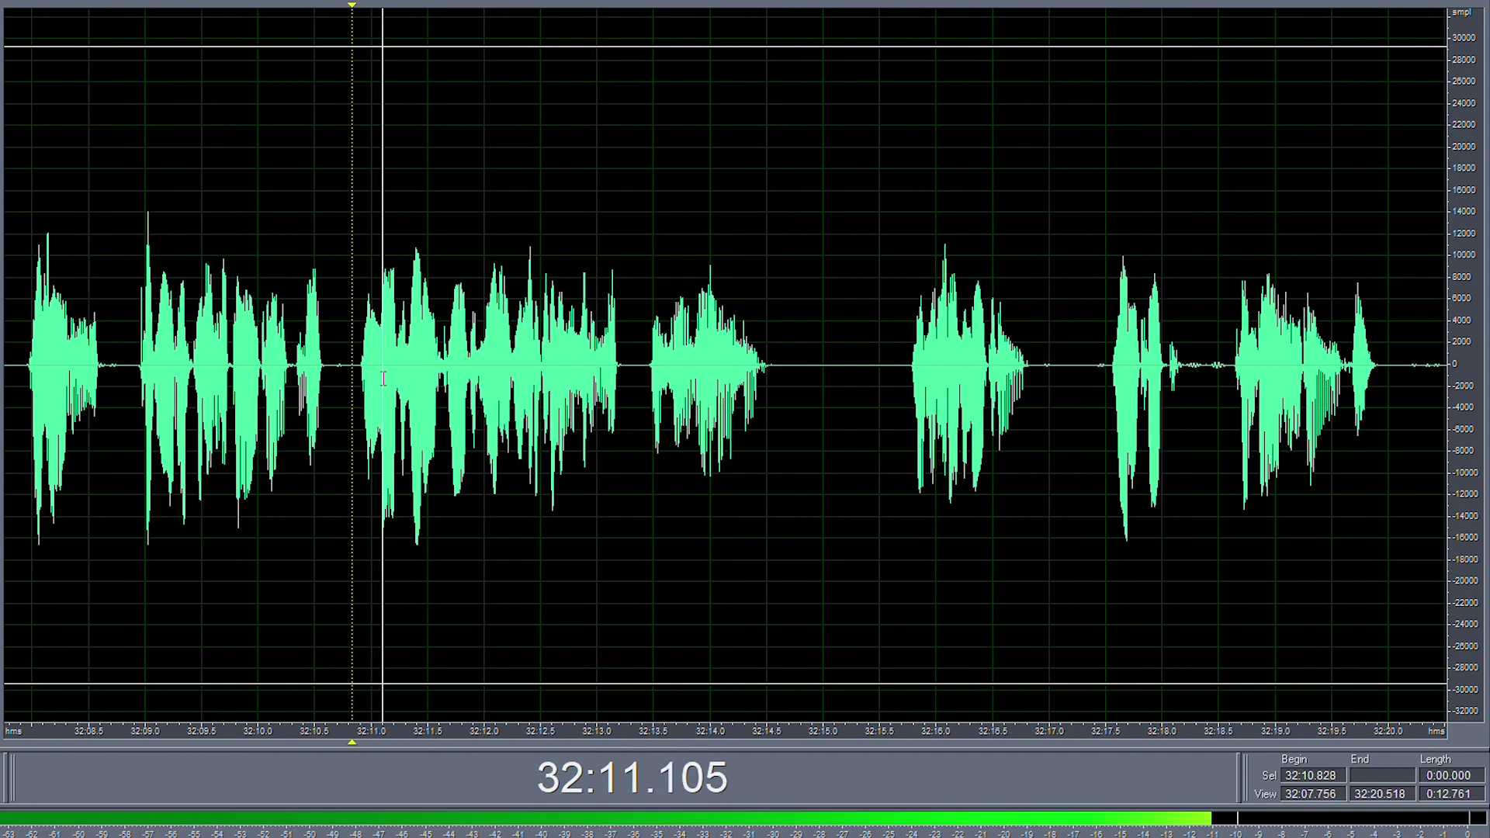
# - Copy the 1.062 s of silence from 32:14.639 to 32:15.701 and paste it into the same pause
pyautogui.scroll(-2, 510, 377)
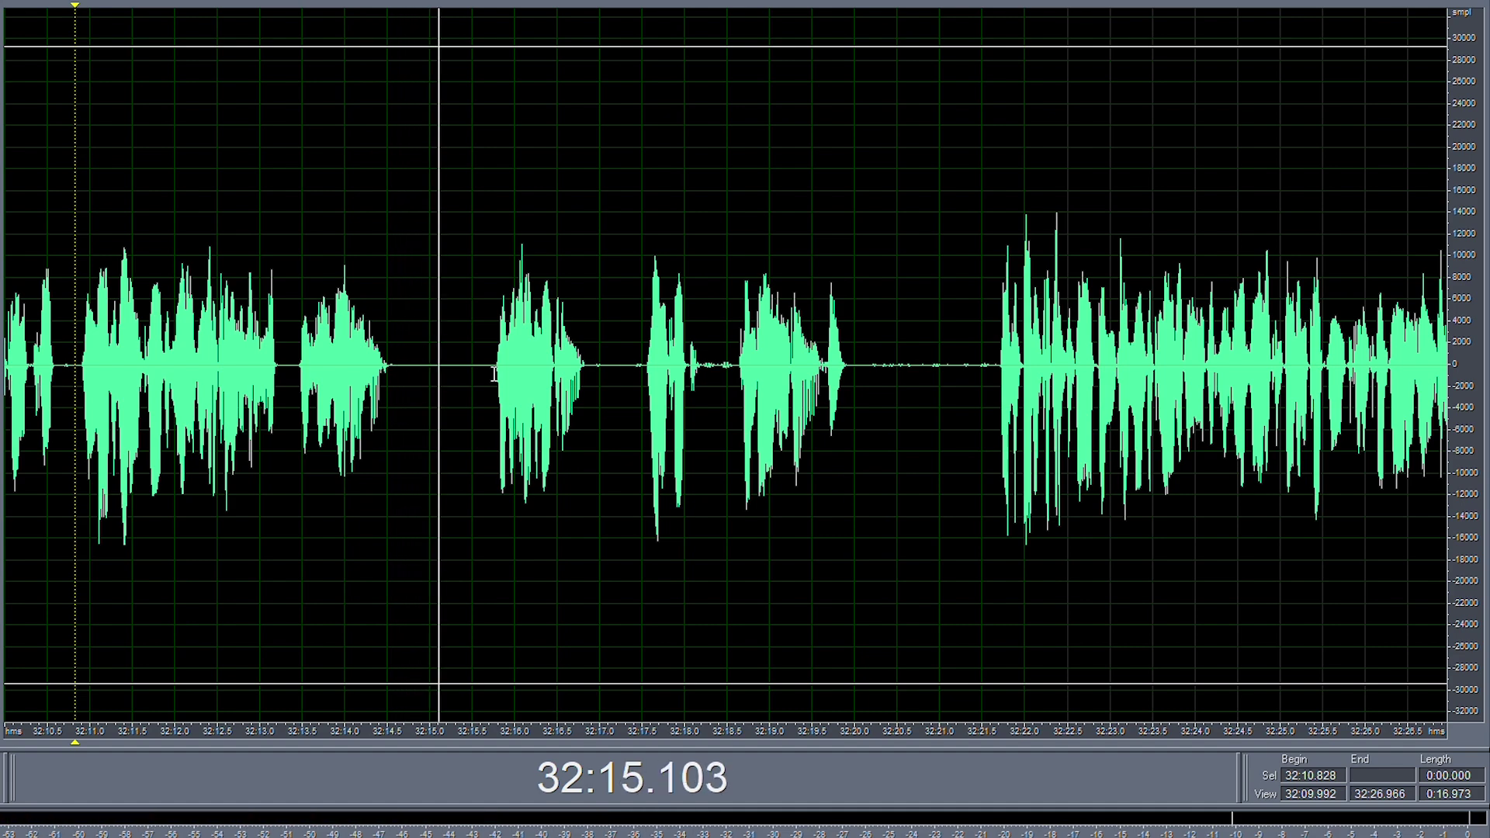
pyautogui.scroll(2, 496, 375)
pyautogui.press('space')
pyautogui.moveTo(438, 375); pyautogui.dragTo(558, 375)
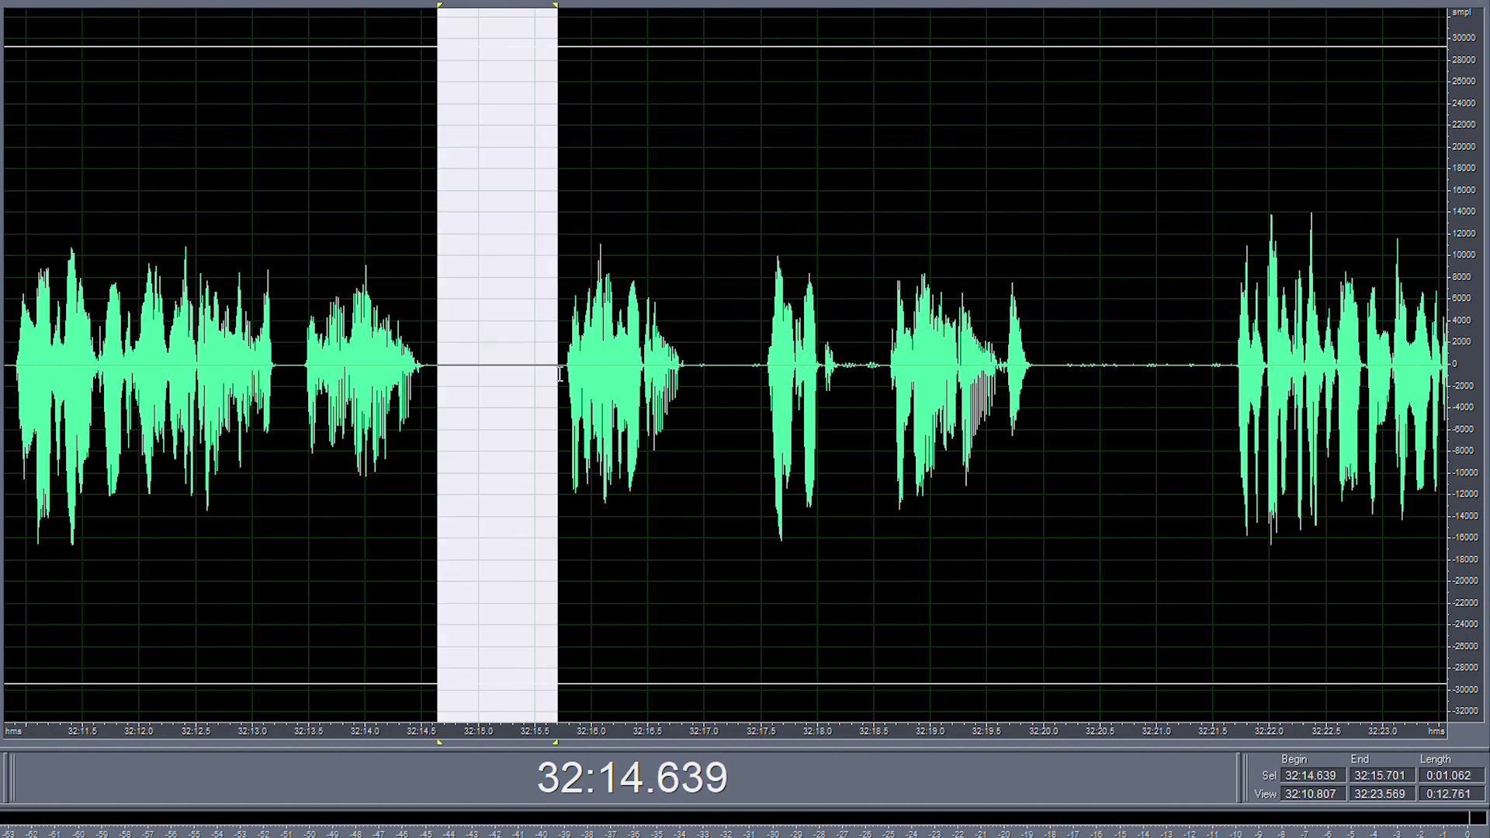
pyautogui.hotkey('ctrl', 'c')
pyautogui.click(516, 366)
pyautogui.hotkey('ctrl', 'v')
# - Lengthen the same pause by about another 0.2 s with the silence at 32:16.471 and play on from the next phrase
pyautogui.moveTo(395, 359); pyautogui.dragTo(604, 381)
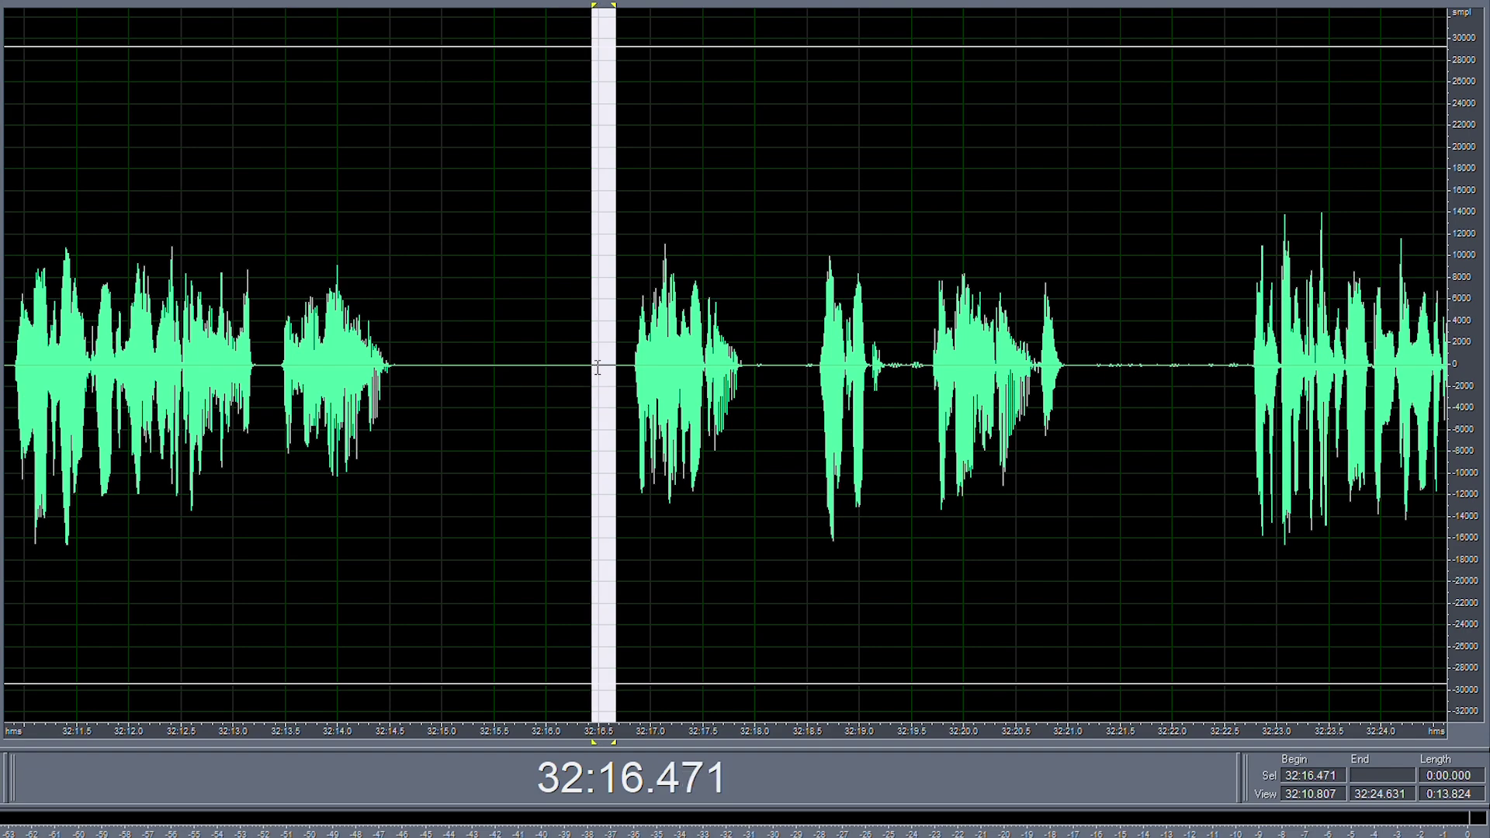
pyautogui.click(596, 368)
pyautogui.hotkey('ctrl', 'v')
pyautogui.click(638, 346)
pyautogui.press('space')
# - Silence the faint noise in the pause from 32:18.225 to 32:18.794 and in the pause near 32:19.5
pyautogui.scroll(2, 782, 373)
pyautogui.moveTo(759, 366); pyautogui.dragTo(858, 370)
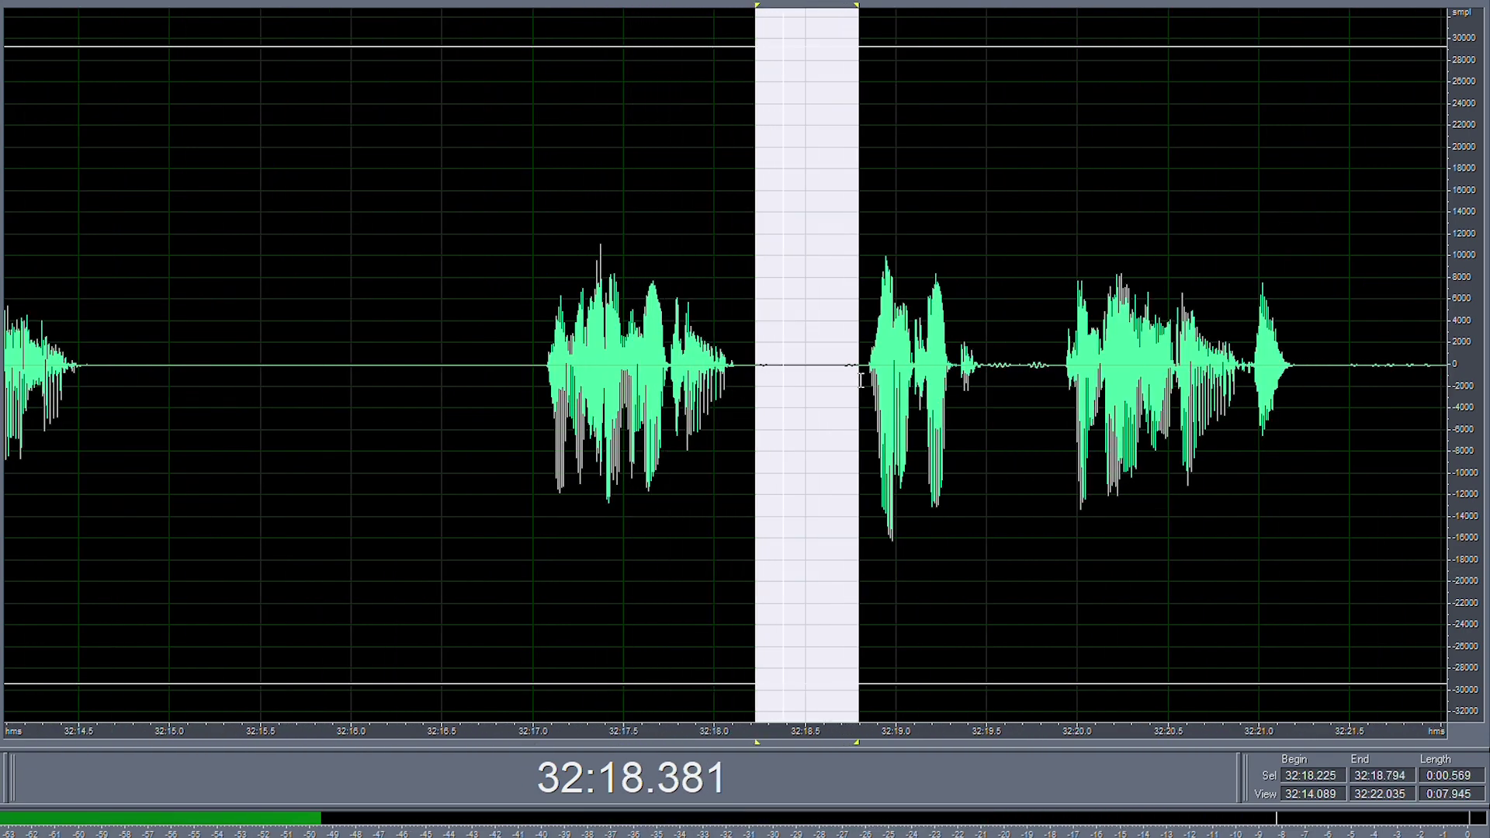
pyautogui.scroll(-3, 743, 375)
pyautogui.scroll(3, 744, 374)
pyautogui.moveTo(744, 374); pyautogui.dragTo(806, 371)
# - Clear the noise from the pause after the phrase ending near 32:21.2 and shorten it by about 0.5 s
pyautogui.scroll(-4, 807, 371)
pyautogui.scroll(2, 738, 366)
pyautogui.moveTo(710, 367); pyautogui.dragTo(813, 381)
pyautogui.press('F2')
pyautogui.press('Delete')
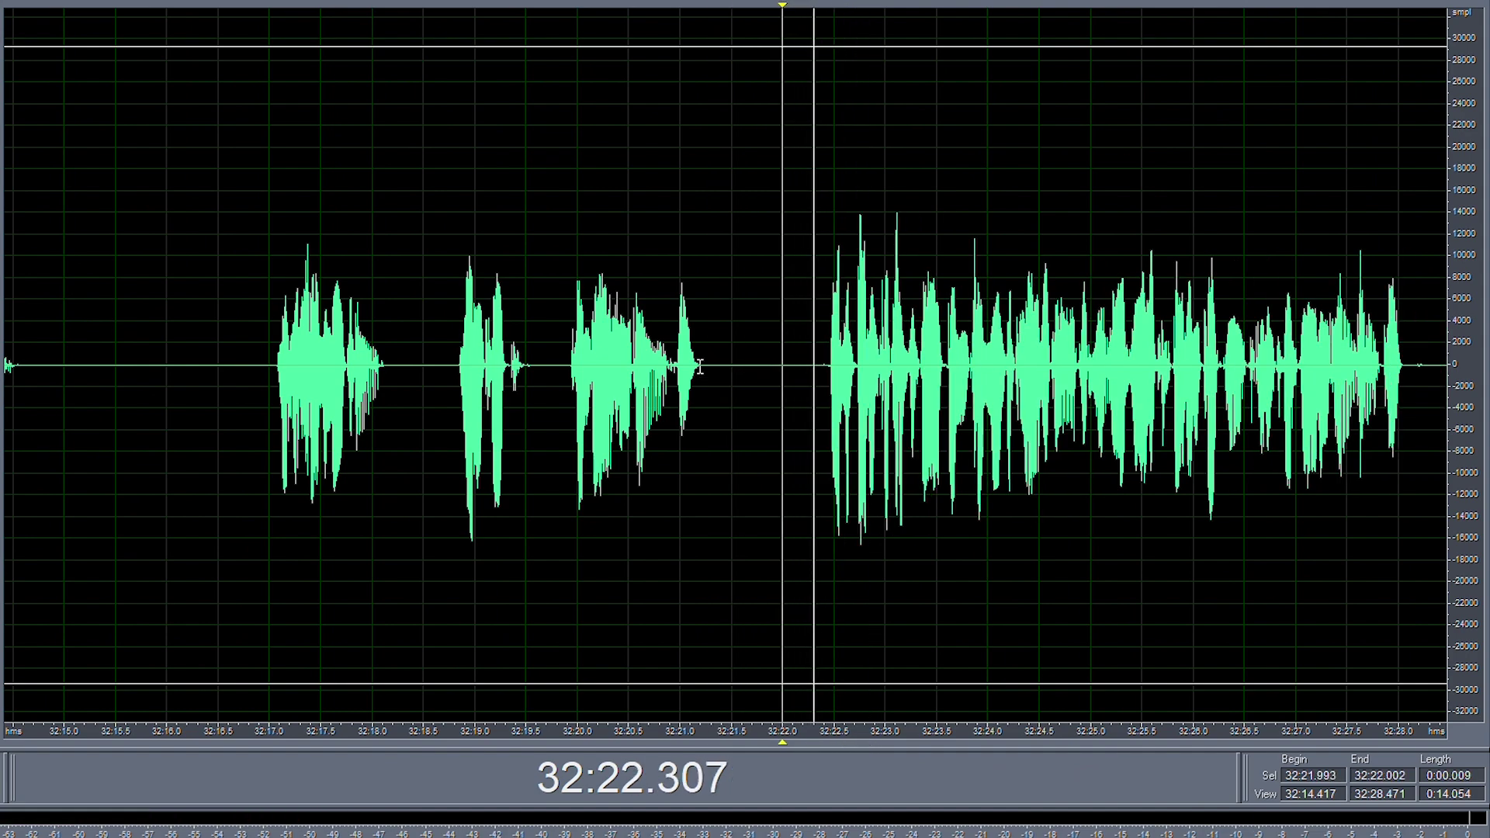
# - Delete about 0.5 s of the pause from about 32:28.1, after the long phrase
pyautogui.scroll(-8, 701, 367)
pyautogui.scroll(7, 705, 371)
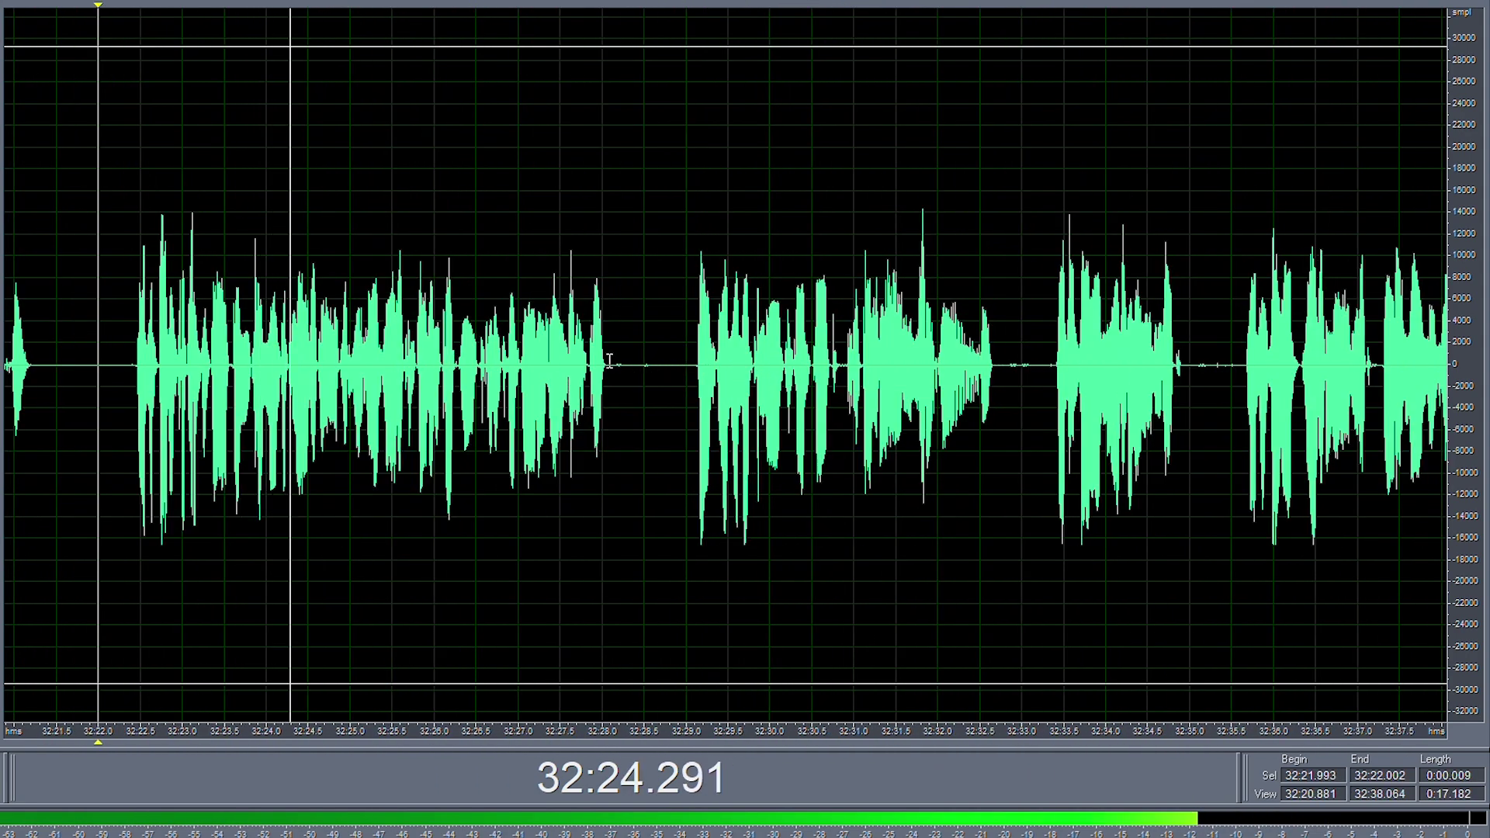
pyautogui.moveTo(610, 362); pyautogui.dragTo(650, 370)
pyautogui.press('Delete')
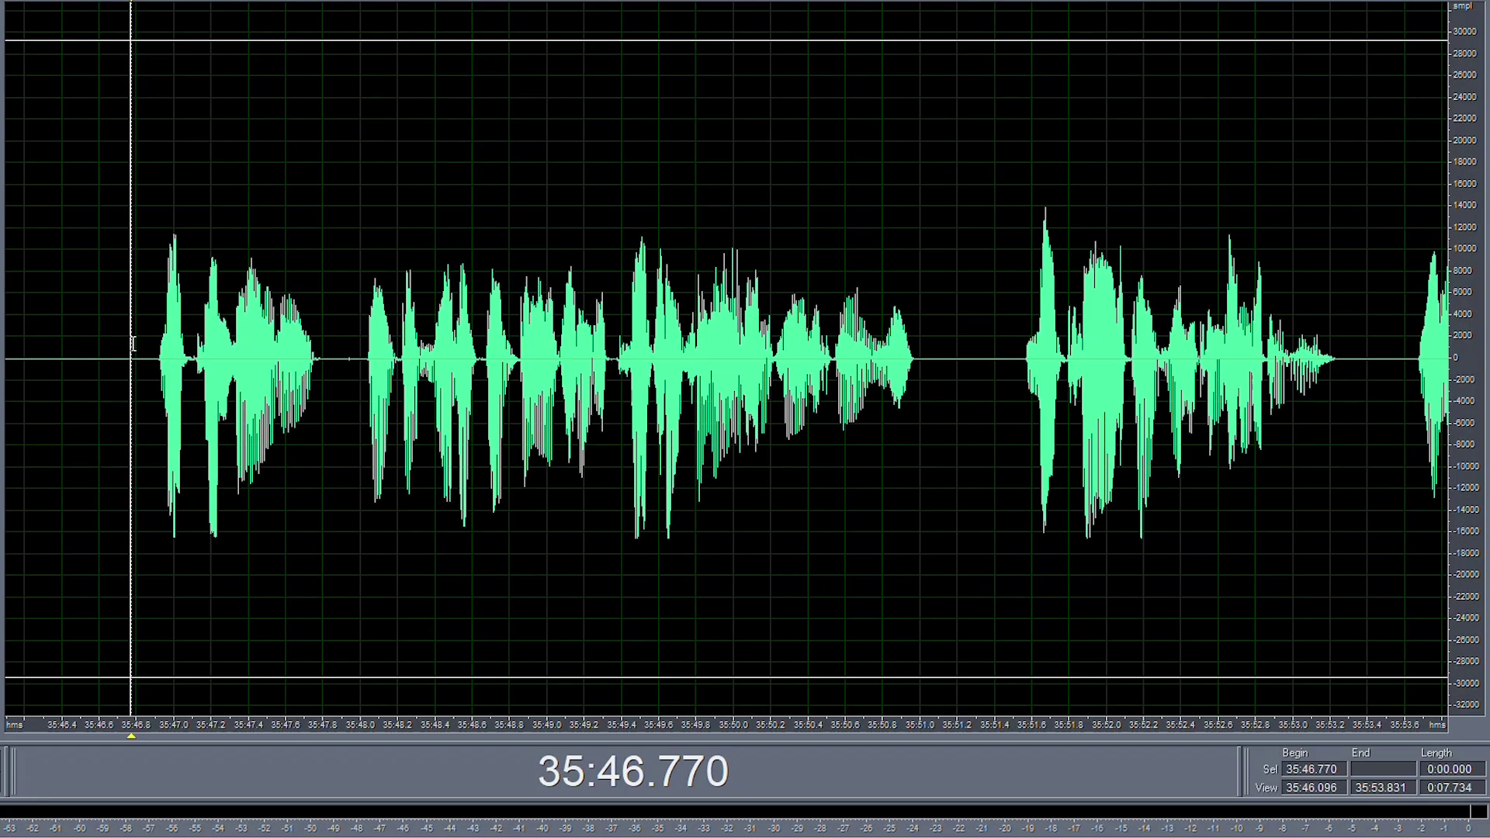
# - Play from 35:46.770 and delete about 1 s of the noisy pause from 35:56.240 up to the next phrase
pyautogui.press('space')
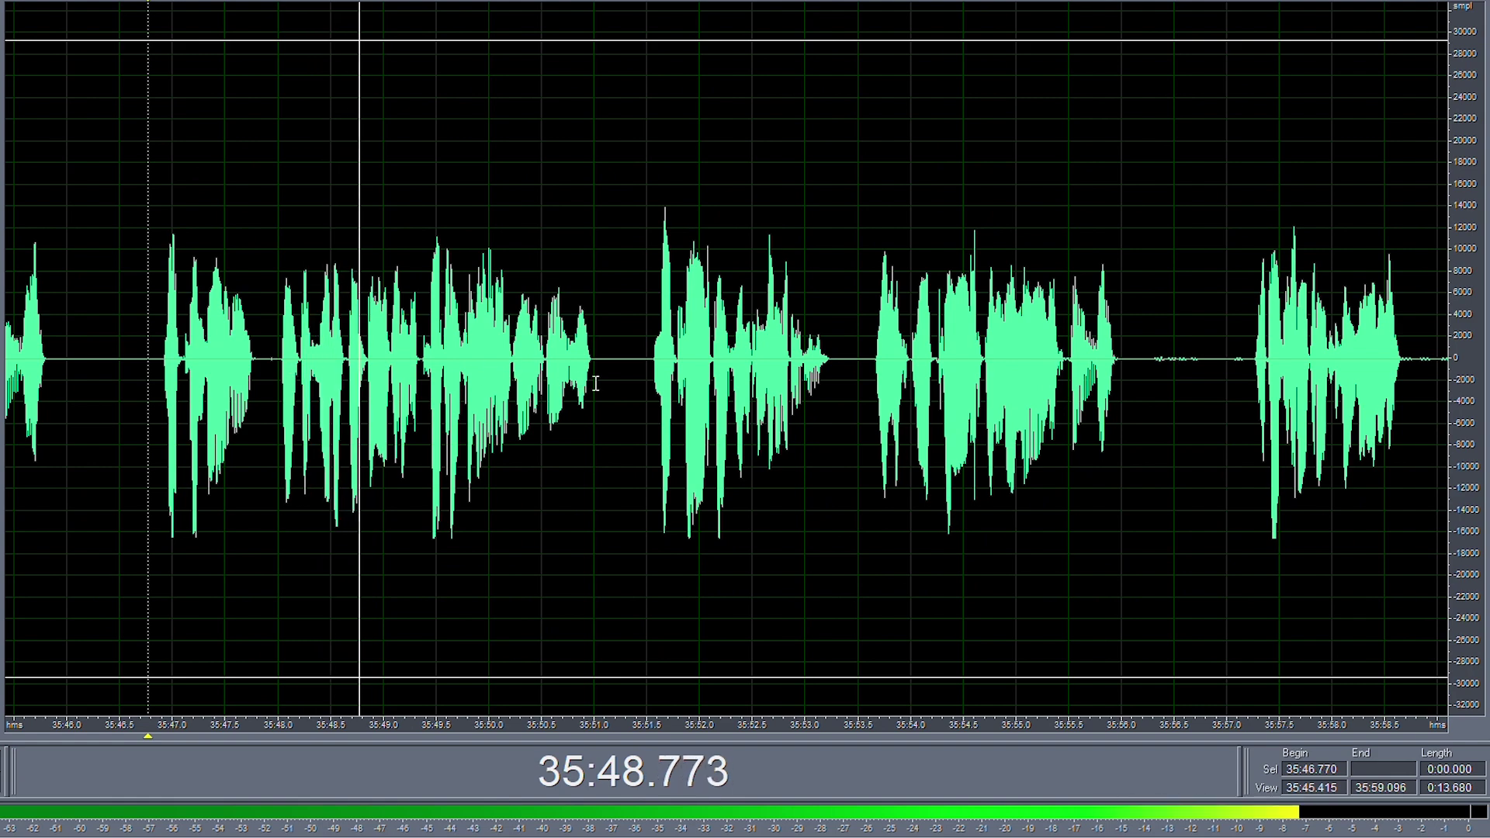
pyautogui.scroll(-2, 713, 420)
pyautogui.scroll(3, 976, 406)
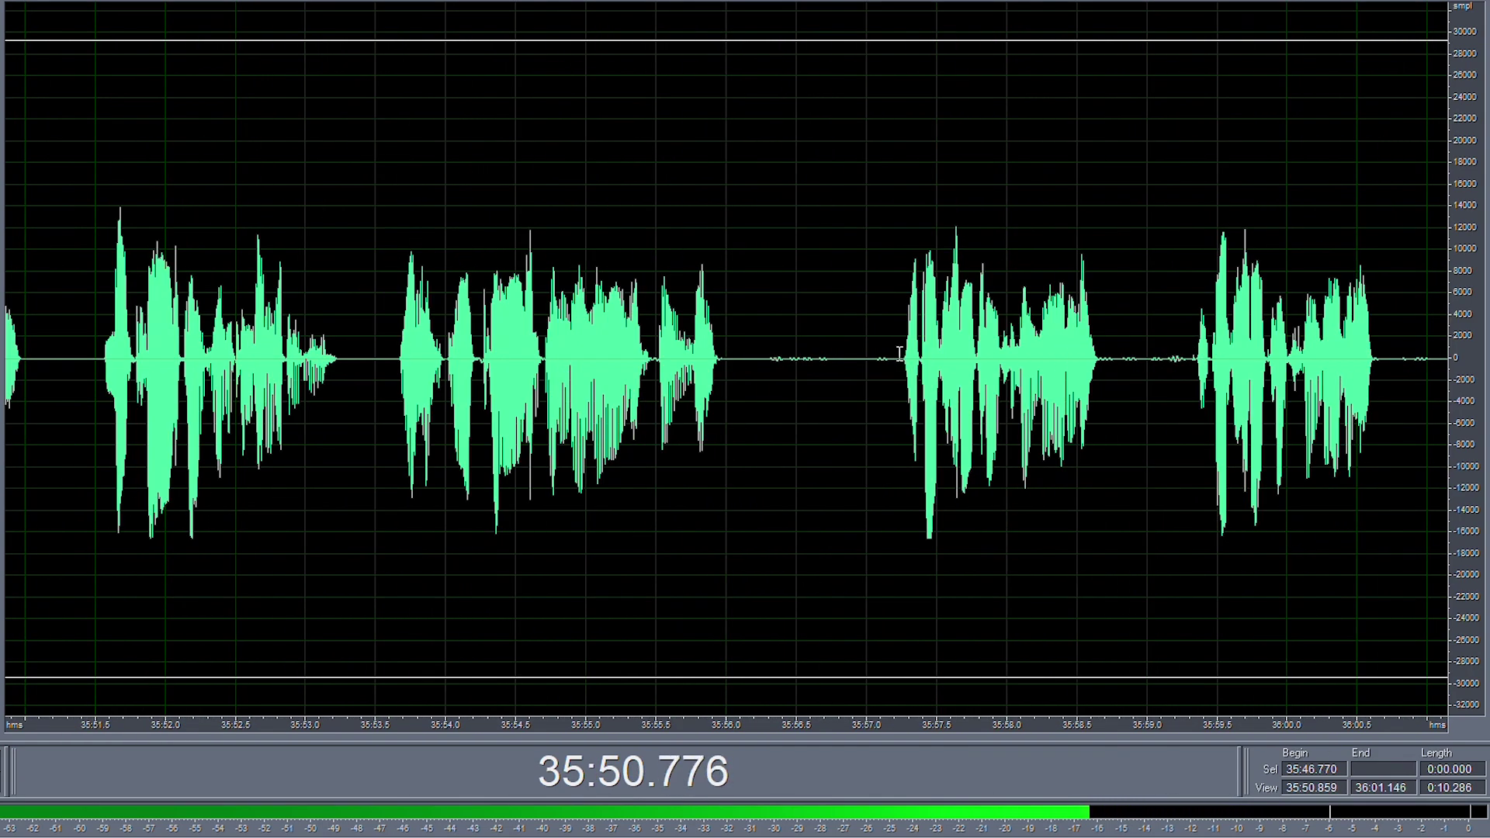
pyautogui.moveTo(899, 356); pyautogui.dragTo(761, 392)
pyautogui.press('Delete')
pyautogui.press('Delete')
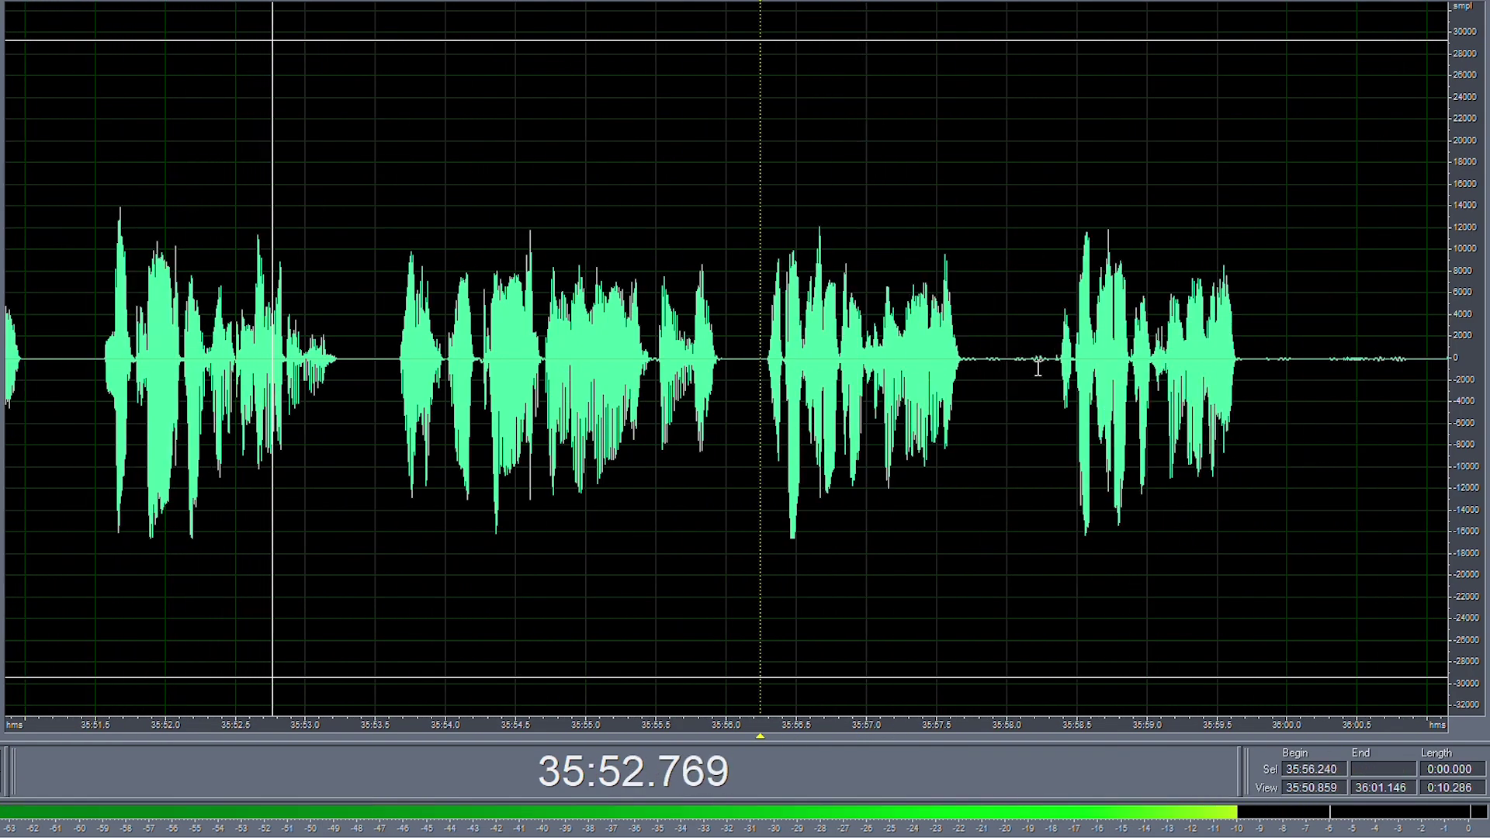
# - Cut part of the noisy silence next to the repeated phrase that starts near 35:58.4
pyautogui.moveTo(1053, 355); pyautogui.dragTo(933, 386)
pyautogui.press('Delete')
pyautogui.scroll(-3, 1033, 371)
pyautogui.scroll(3, 1034, 371)
pyautogui.click(933, 386)
# - Delete the first take of the phrase from about 35:56.4 to 35:58.3 and play across the cut from 35:55.329
pyautogui.scroll(-2, 902, 382)
pyautogui.moveTo(761, 352); pyautogui.dragTo(611, 369)
pyautogui.press('space')
pyautogui.press('space')
pyautogui.press('Delete')
pyautogui.click(532, 372)
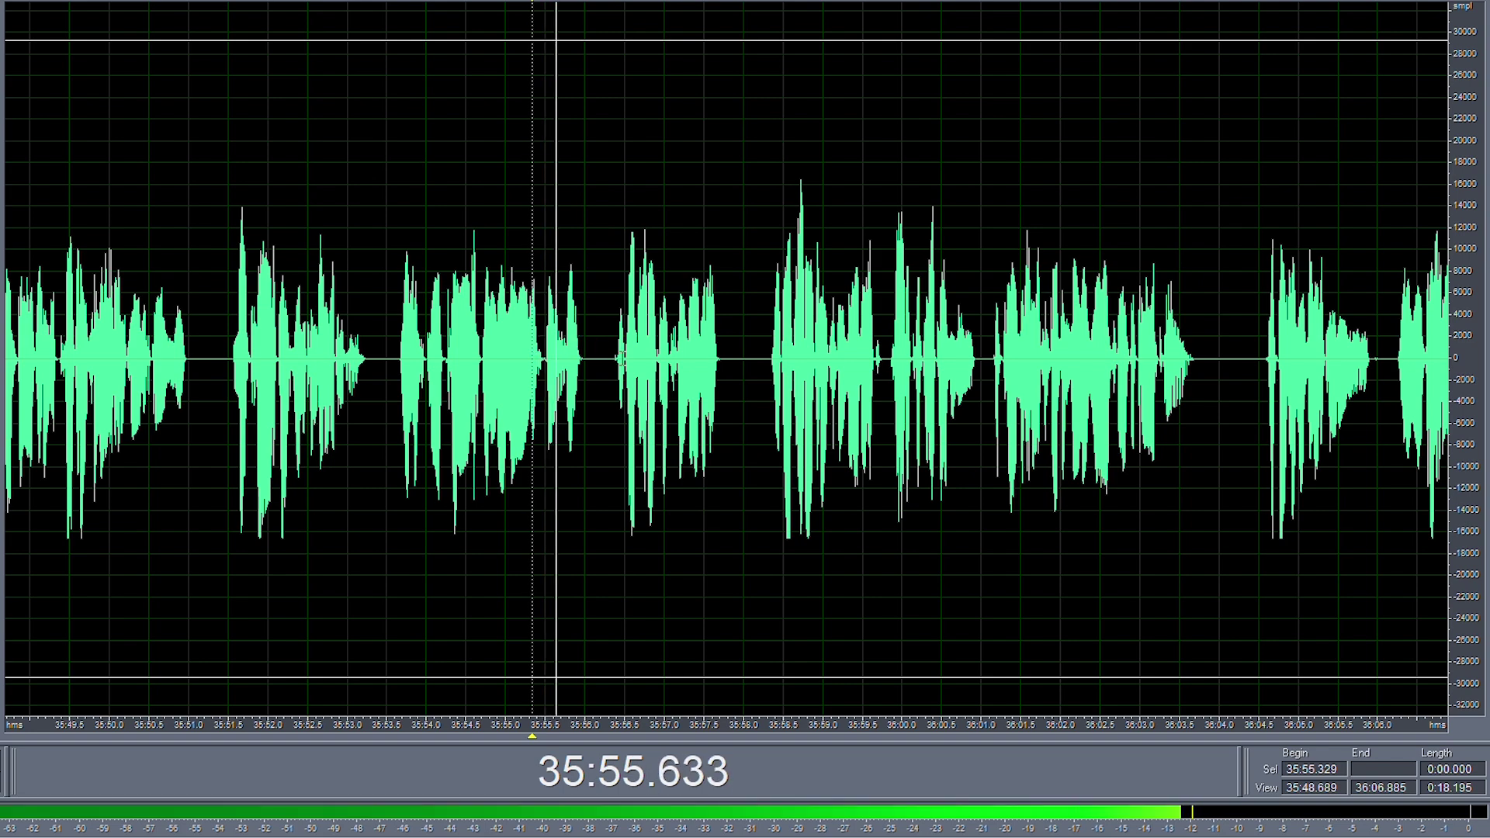
# - Check the start of the phrase near 35:56.4 at close zoom and play it from 35:56.362
pyautogui.scroll(3, 624, 368)
pyautogui.scroll(-1, 599, 360)
pyautogui.press('space')
pyautogui.scroll(5, 602, 358)
pyautogui.moveTo(589, 358); pyautogui.dragTo(601, 358)
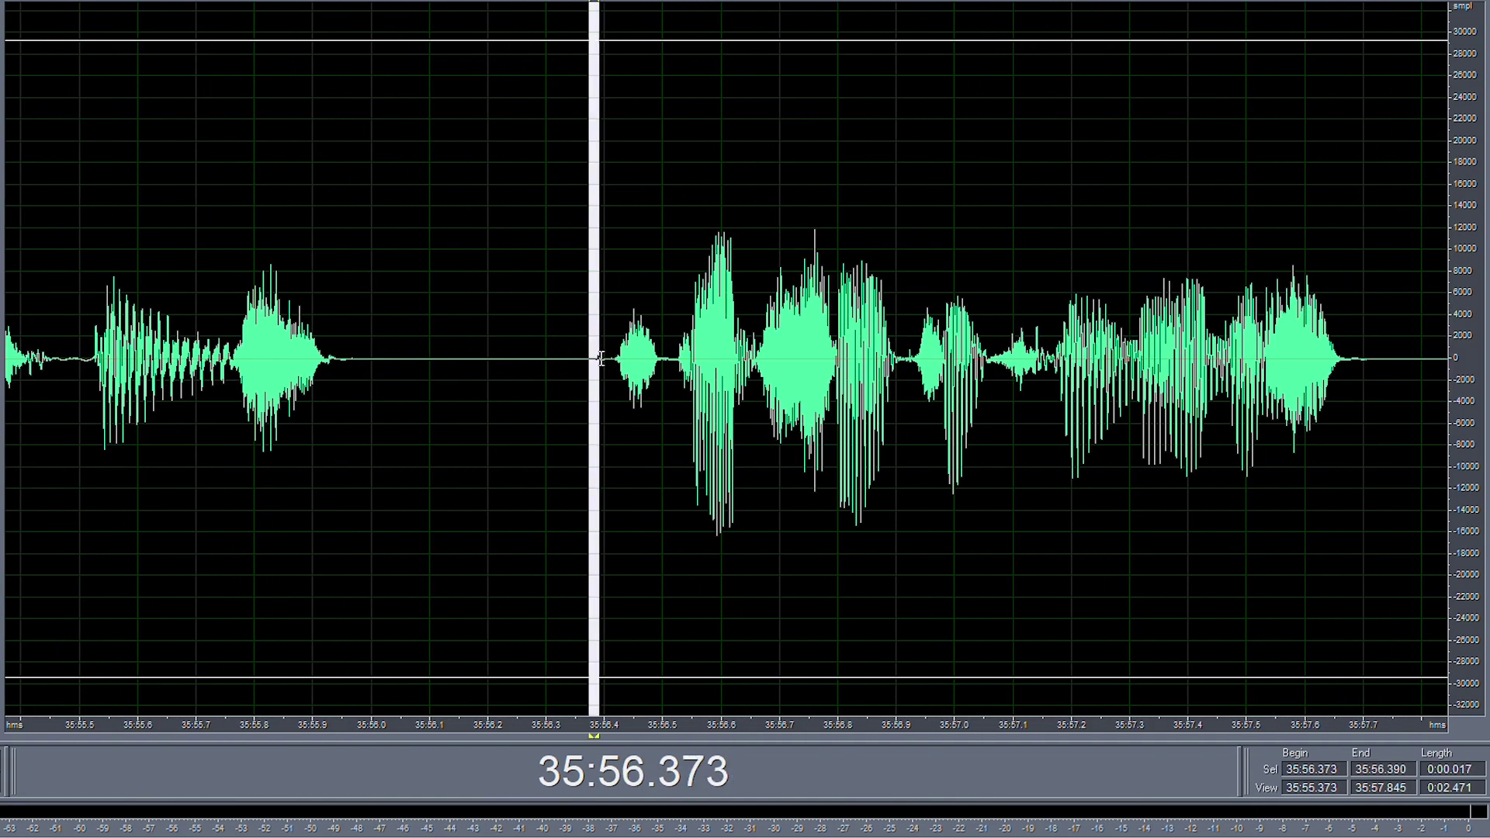
pyautogui.click(583, 358)
pyautogui.press('space')
pyautogui.scroll(-6, 551, 355)
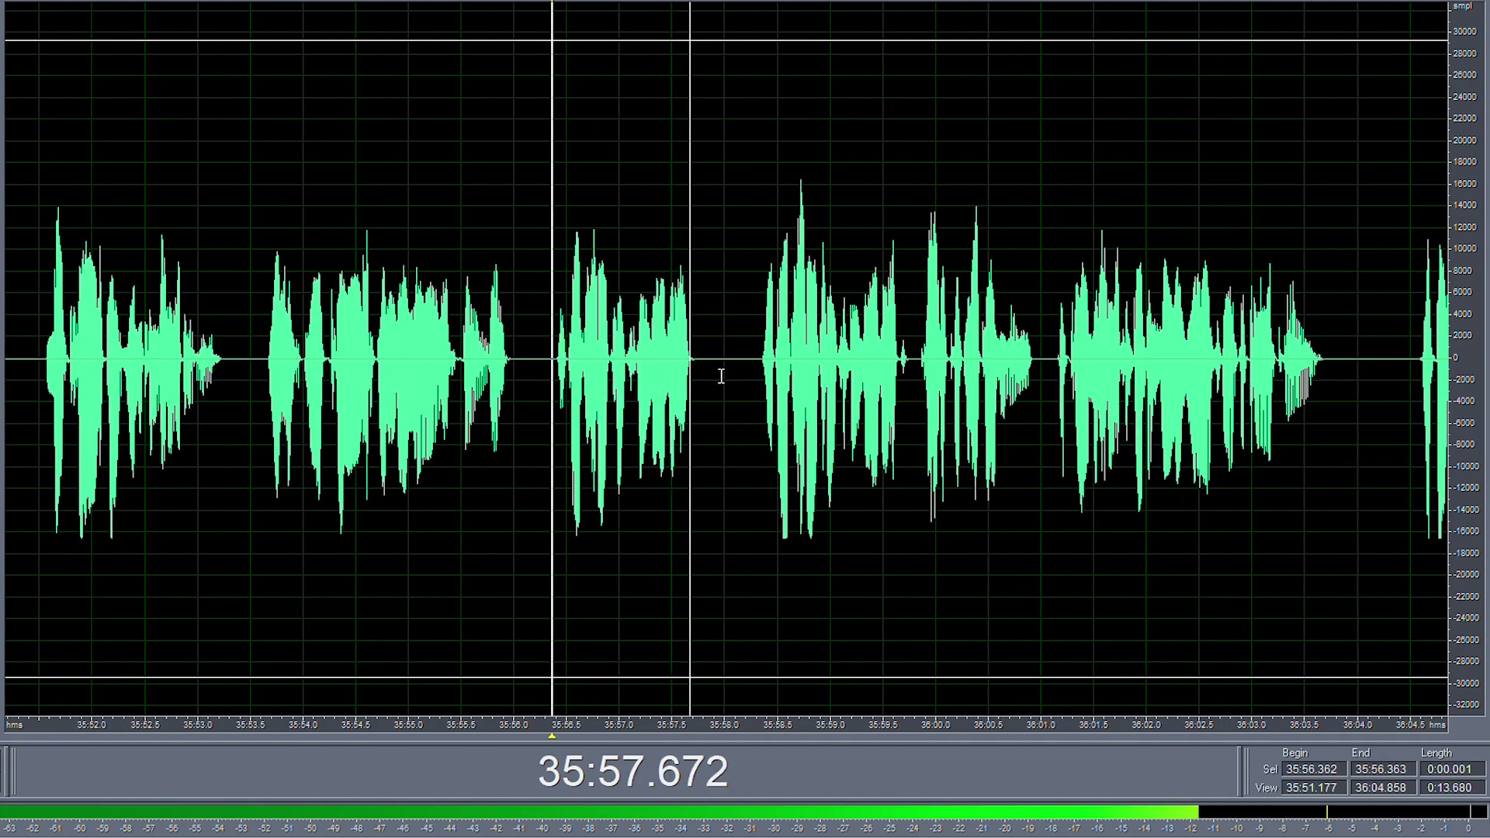
# - Delete the repeated take from 35:56.379 to 35:58.289 and play across the cut
pyautogui.press('space')
pyautogui.moveTo(755, 359); pyautogui.dragTo(552, 364)
pyautogui.press('space')
pyautogui.press('space')
pyautogui.keyDown('shift'); pyautogui.click(554, 372); pyautogui.keyUp('shift')
pyautogui.press('space')
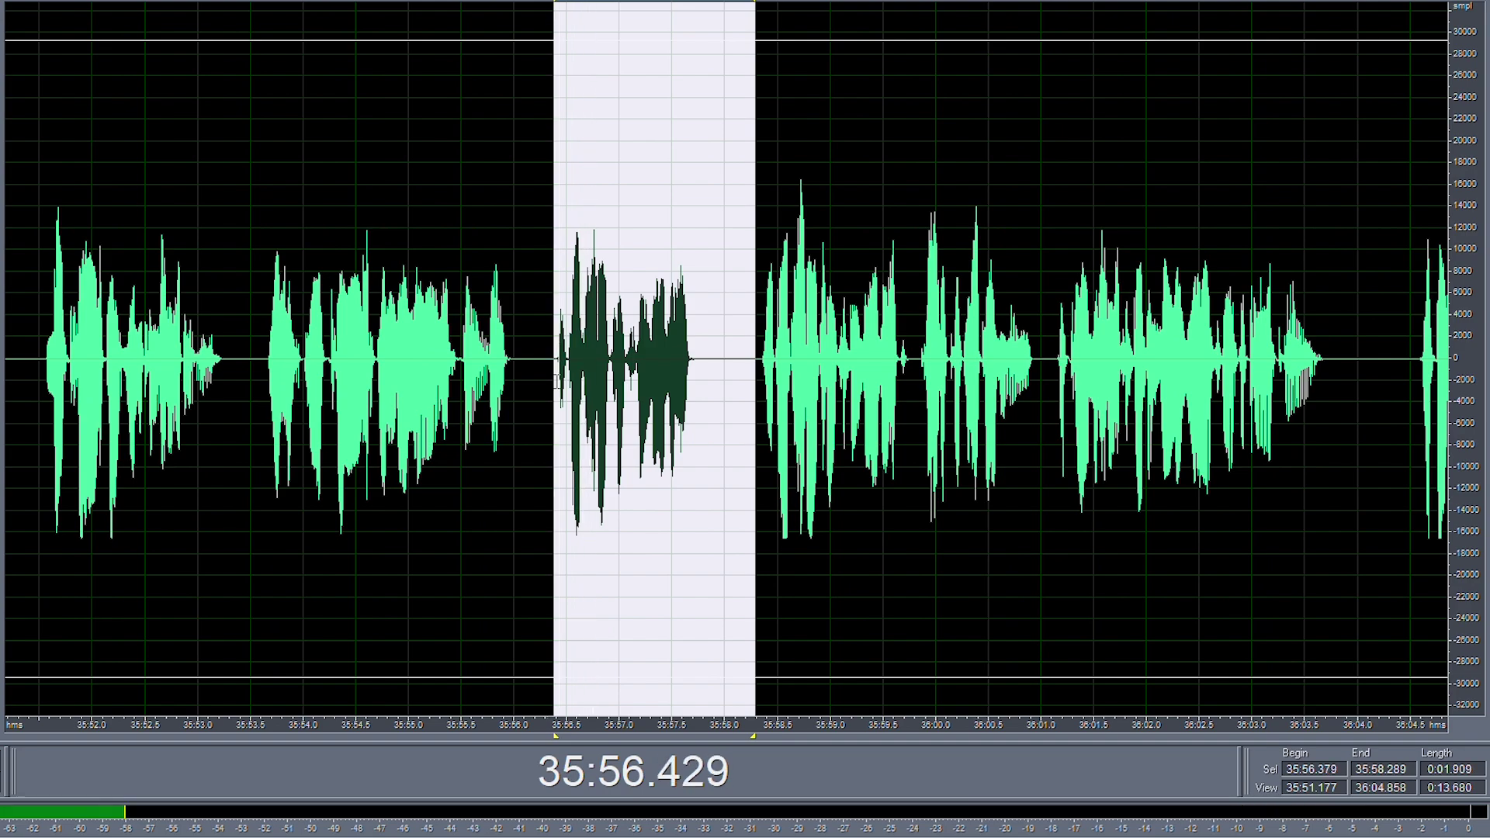
pyautogui.press('Delete')
pyautogui.press('Delete')
pyautogui.press('space')
# - Delete about 0.1 s of the short gap near 35:57.8 and play from 35:57.003
pyautogui.scroll(-3, 554, 376)
pyautogui.scroll(4, 562, 371)
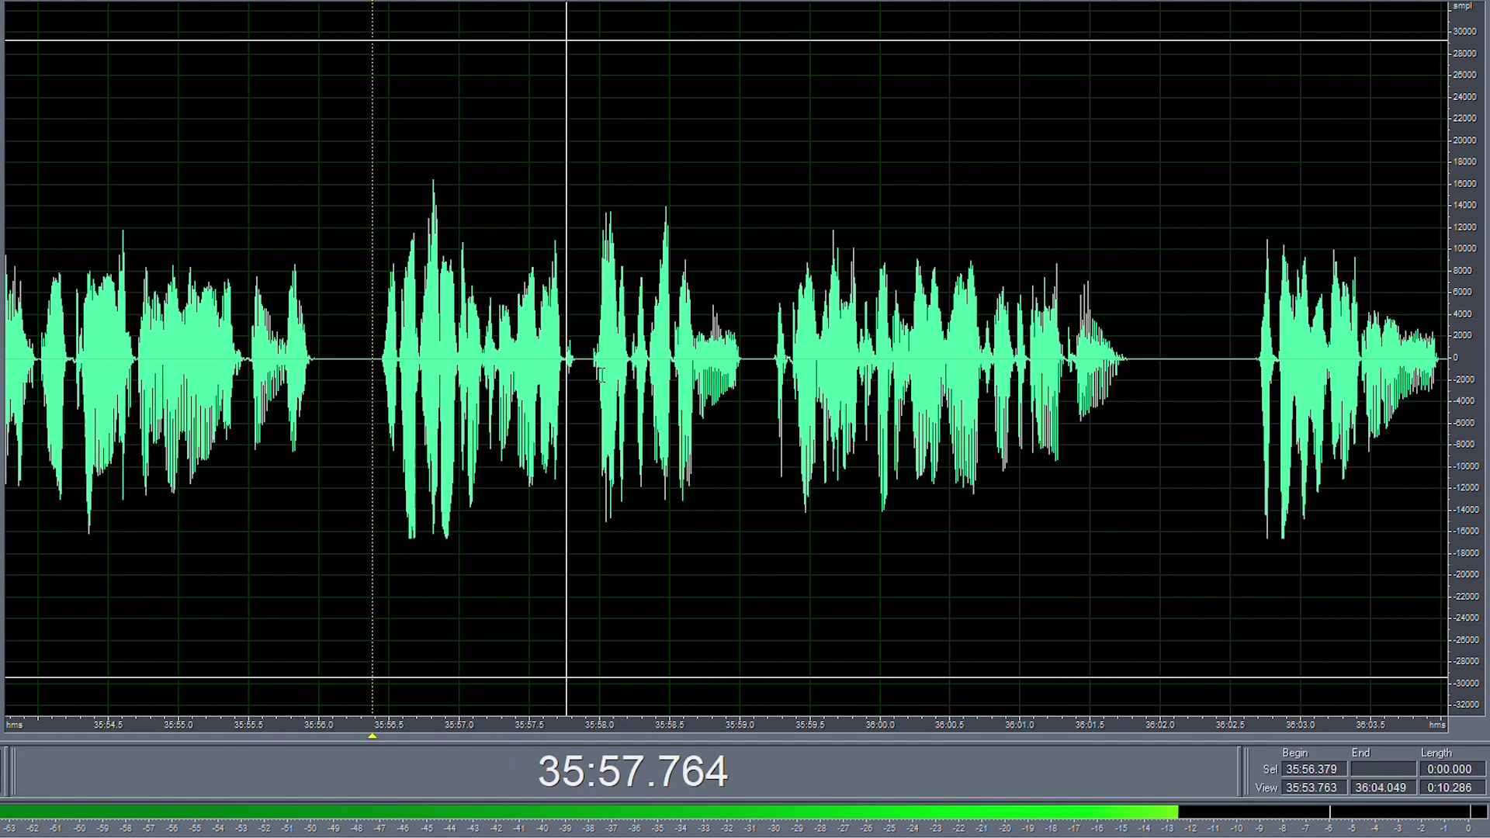
pyautogui.scroll(-3, 568, 367)
pyautogui.scroll(8, 568, 368)
pyautogui.press('space')
pyautogui.moveTo(515, 381); pyautogui.dragTo(587, 383)
pyautogui.press('Delete')
pyautogui.scroll(-3, 587, 380)
pyautogui.click(390, 361)
pyautogui.press('space')
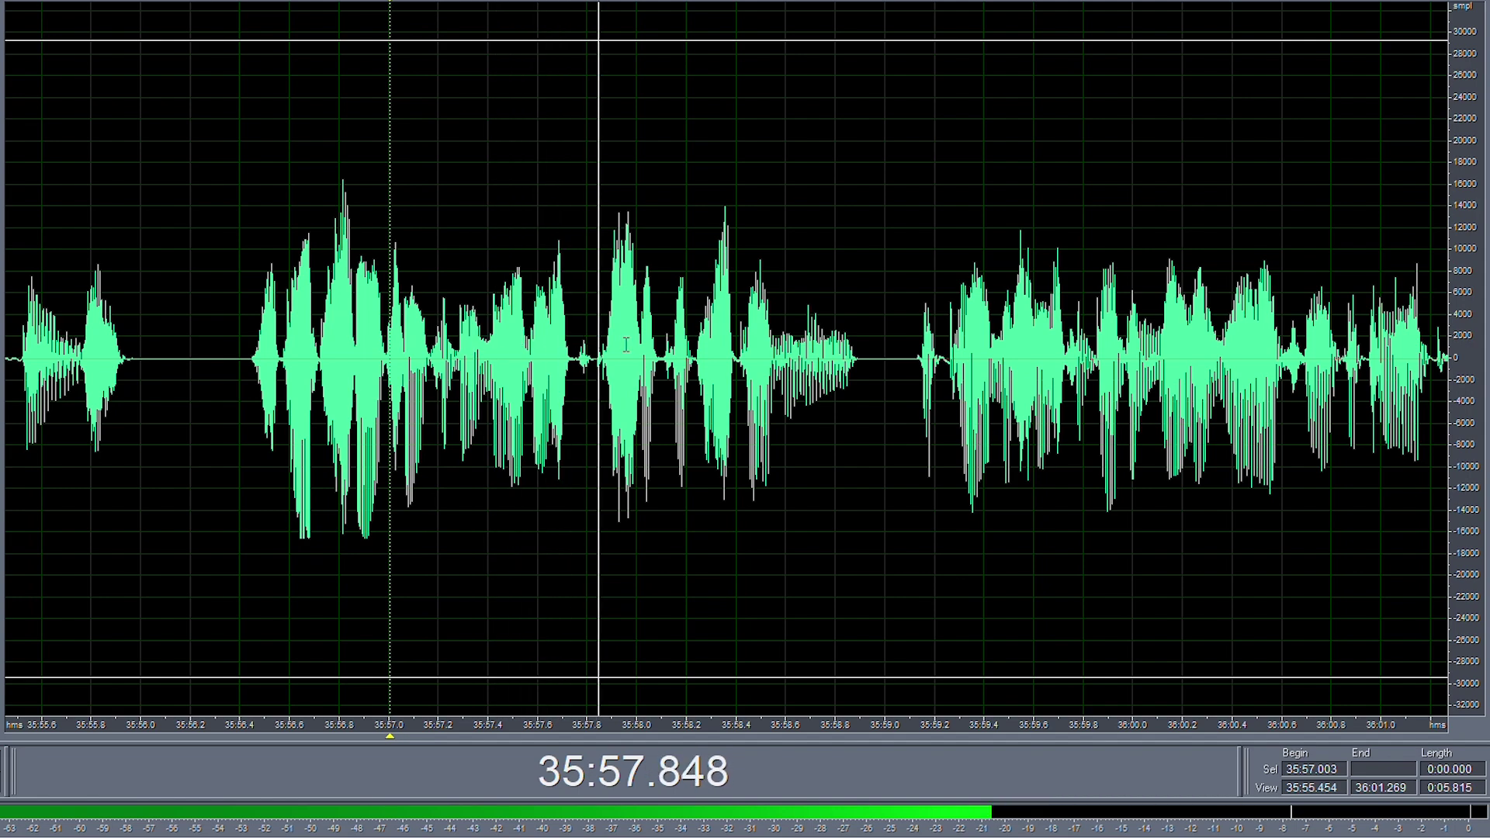
# - Delete about 0.4 s of the pause from 36:02.008 up to just before the next phrase
pyautogui.scroll(-3, 470, 344)
pyautogui.scroll(-3, 675, 365)
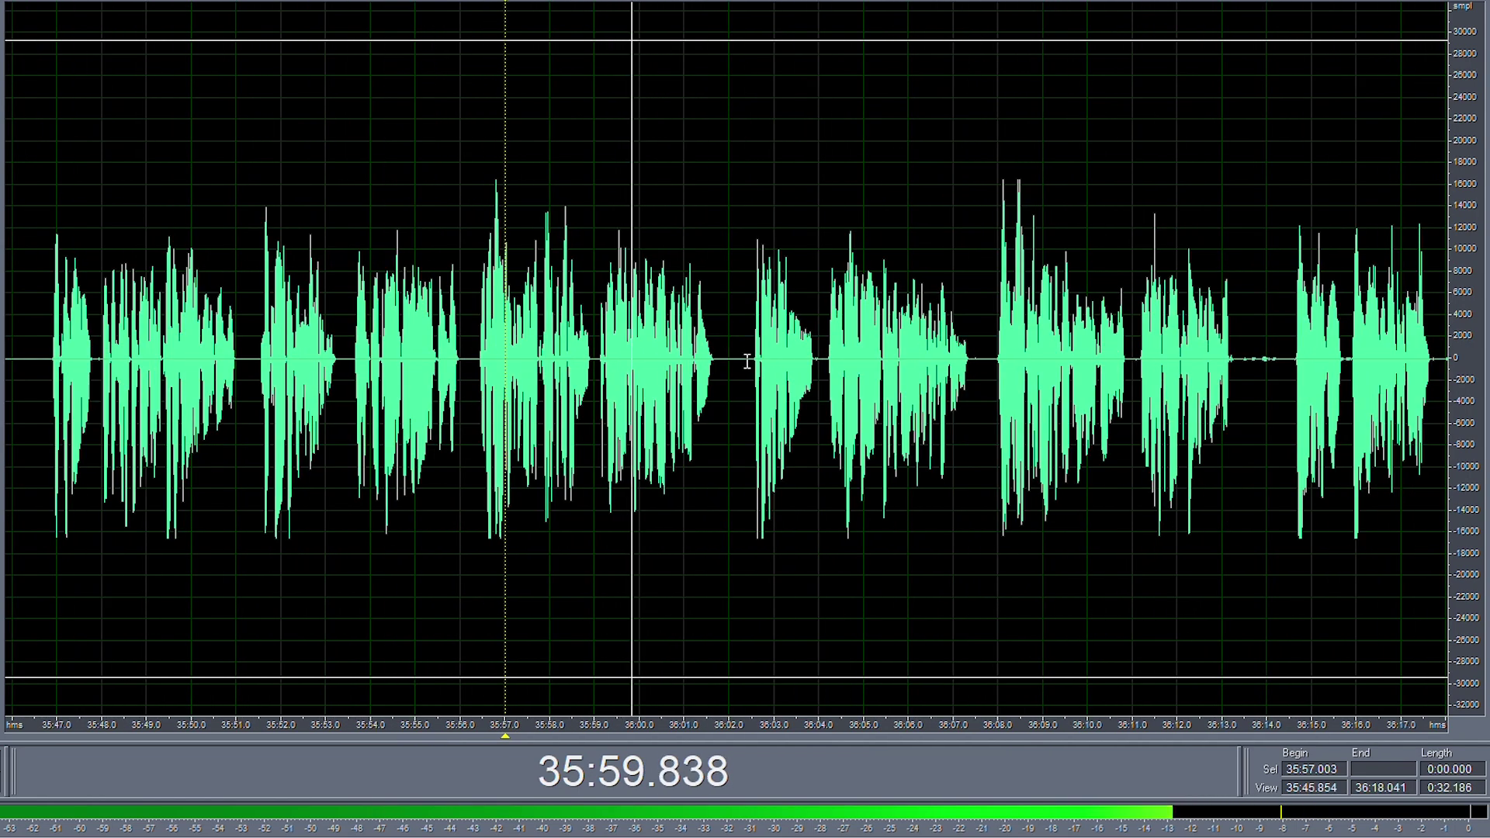
pyautogui.scroll(4, 698, 372)
pyautogui.moveTo(746, 378); pyautogui.dragTo(700, 379)
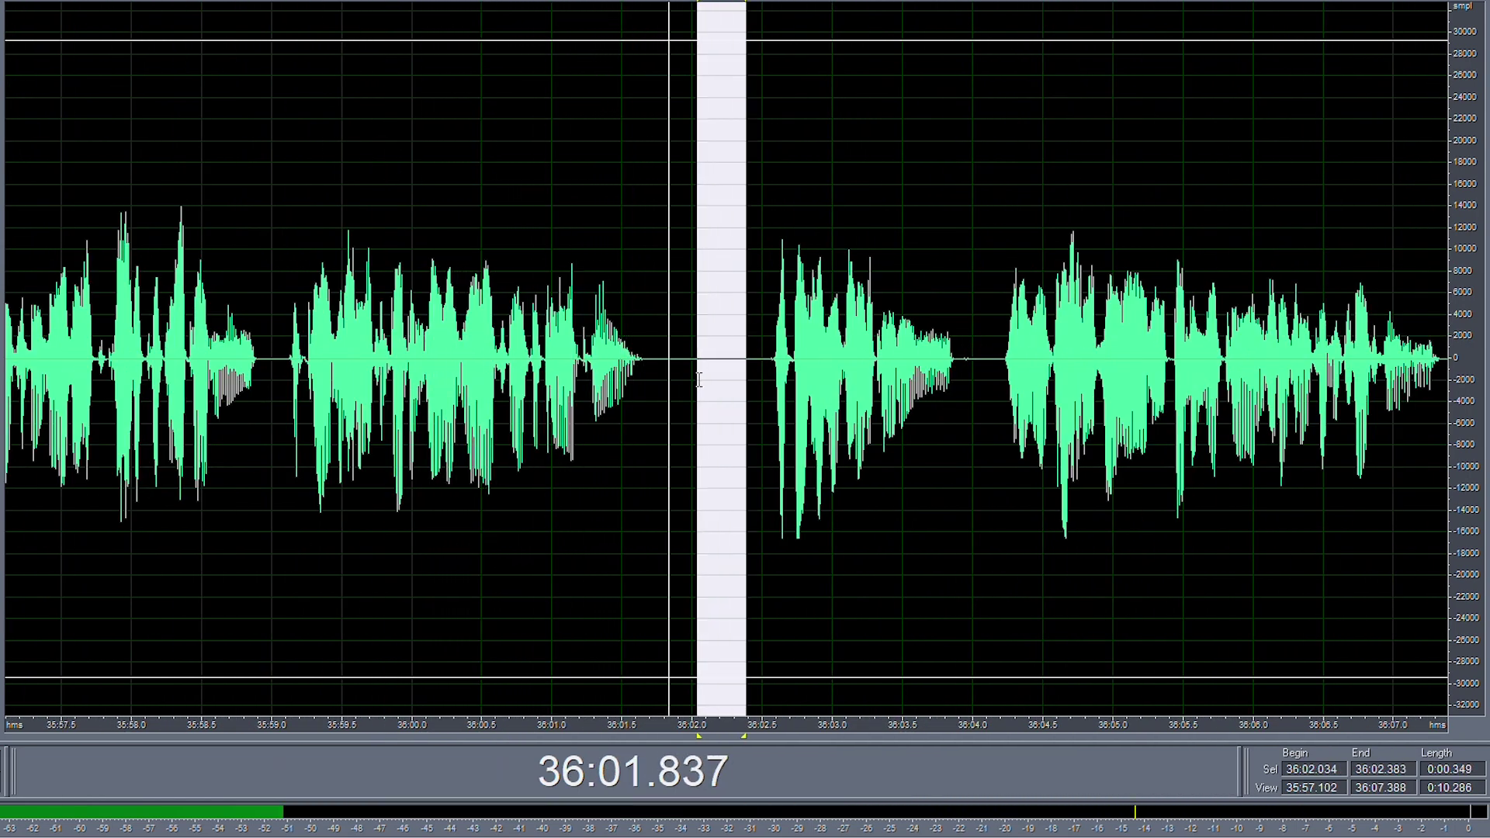
pyautogui.press('Delete')
pyautogui.press('space')
pyautogui.scroll(-5, 752, 375)
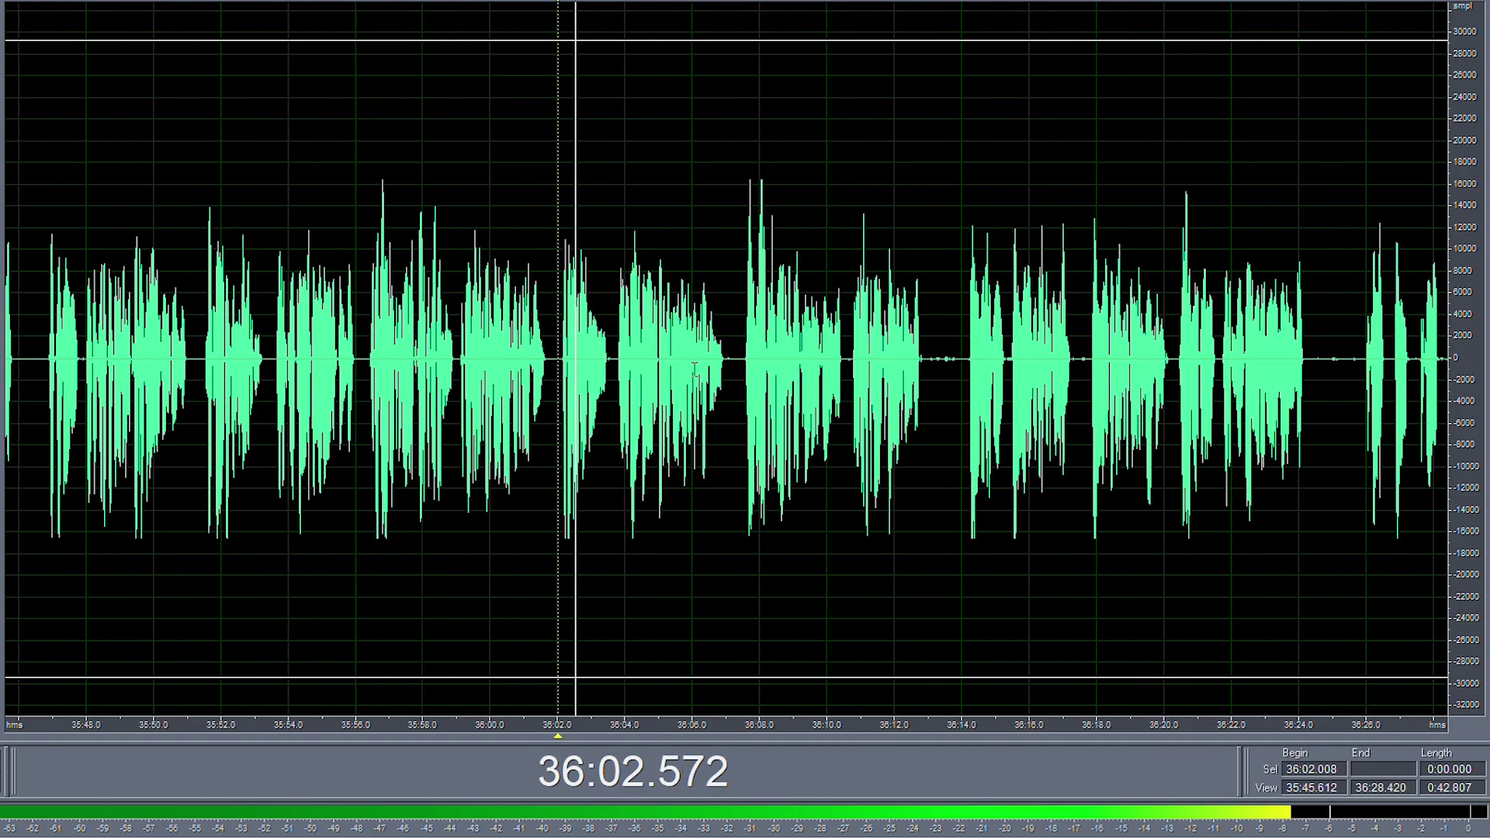
# - Check the pause around 36:07.2, then cut about 0.3 s of the noisy pause around 36:13.2
pyautogui.scroll(2, 752, 378)
pyautogui.scroll(3, 752, 380)
pyautogui.moveTo(632, 356); pyautogui.dragTo(656, 358)
pyautogui.click(656, 358)
pyautogui.scroll(-4, 667, 356)
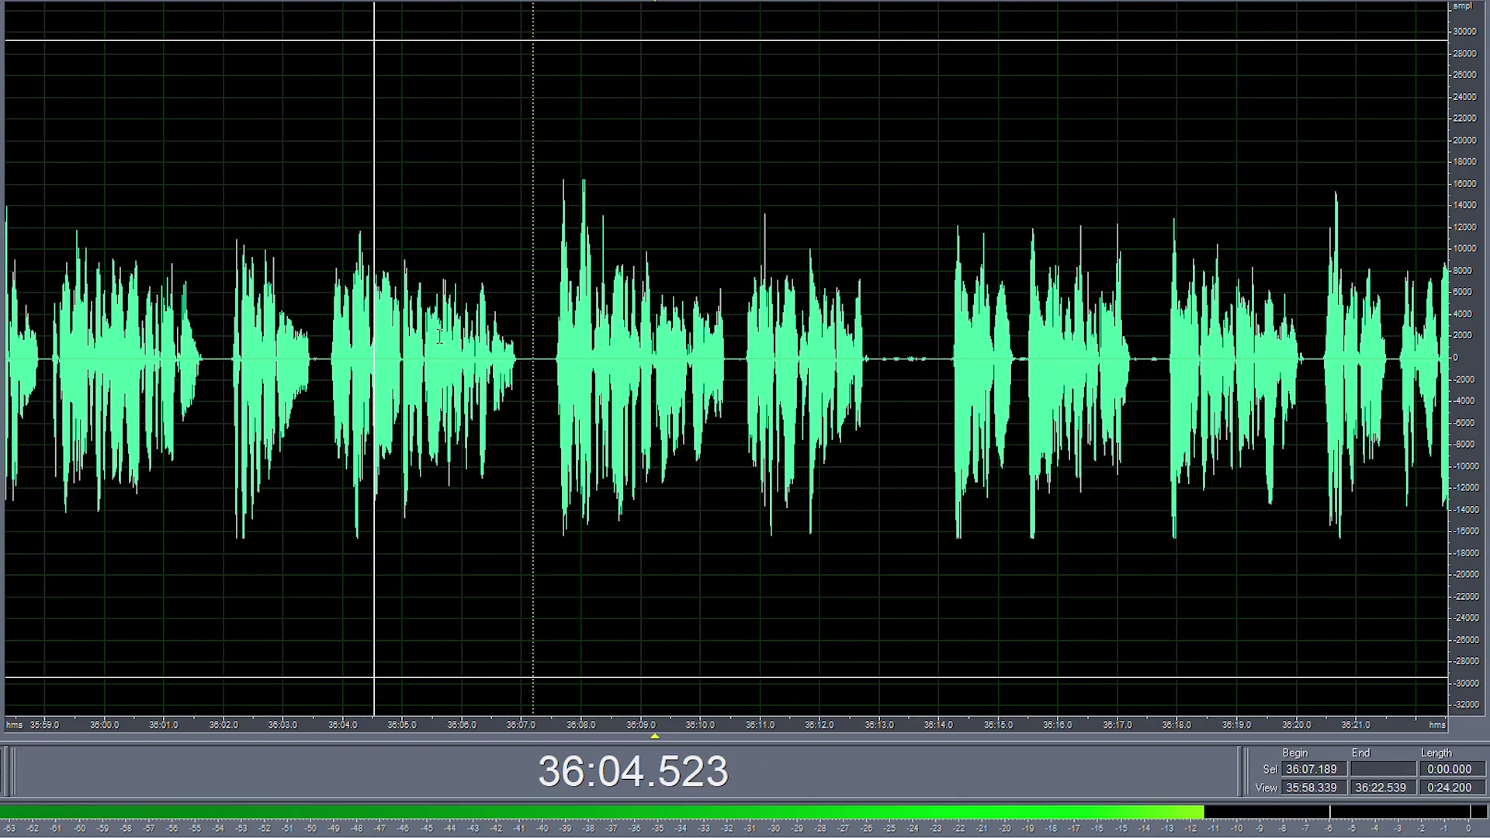
pyautogui.scroll(3, 812, 367)
pyautogui.moveTo(903, 361); pyautogui.dragTo(815, 376)
pyautogui.press('Delete')
pyautogui.scroll(-2, 776, 374)
pyautogui.scroll(-2, 773, 373)
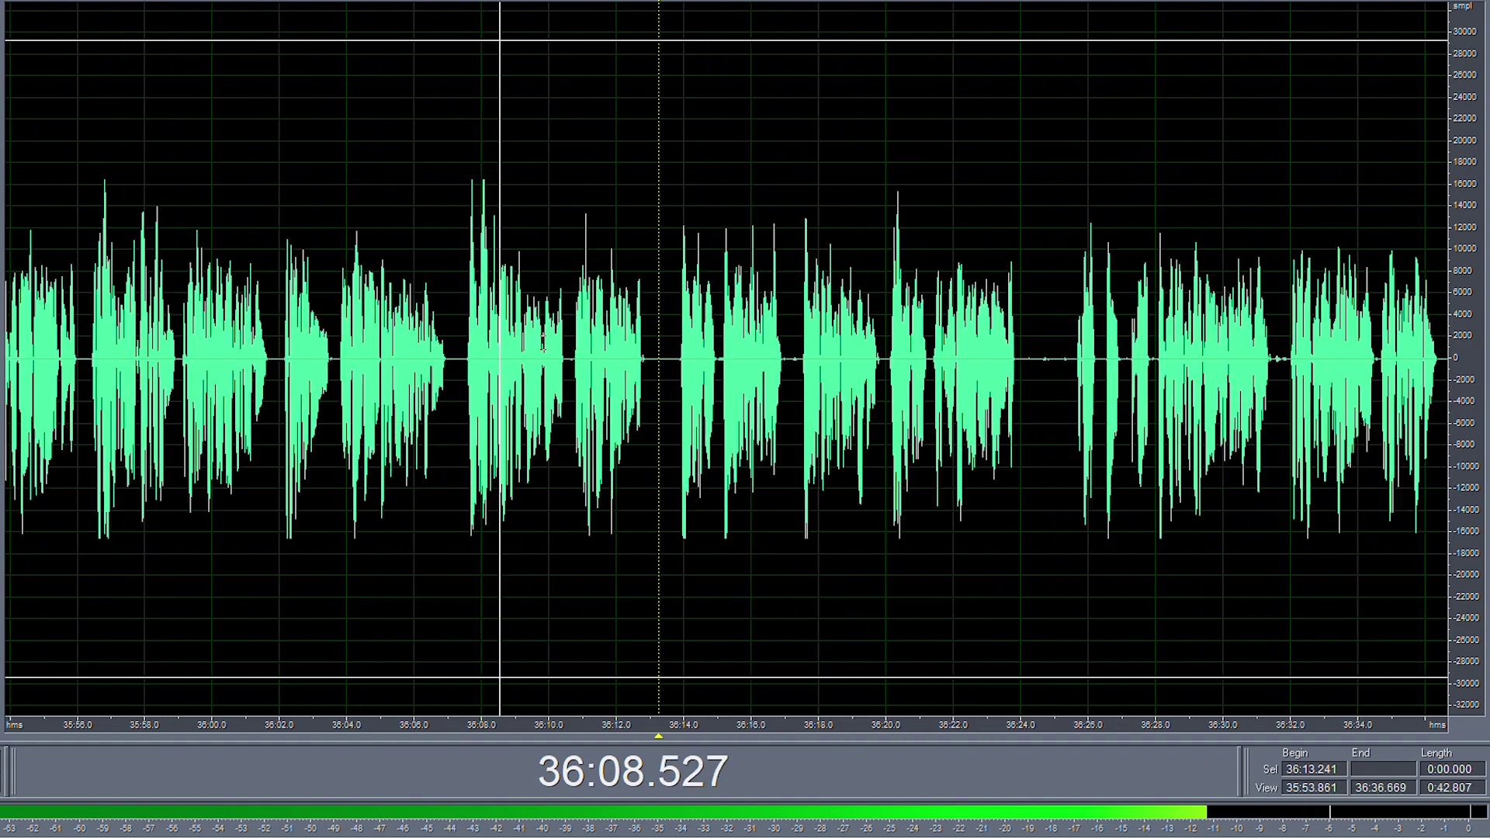
# - Delete about 0.3 s of the pause from 36:13.148 and play across the cut from 36:12.299
pyautogui.scroll(3, 773, 357)
pyautogui.moveTo(732, 376); pyautogui.dragTo(721, 378)
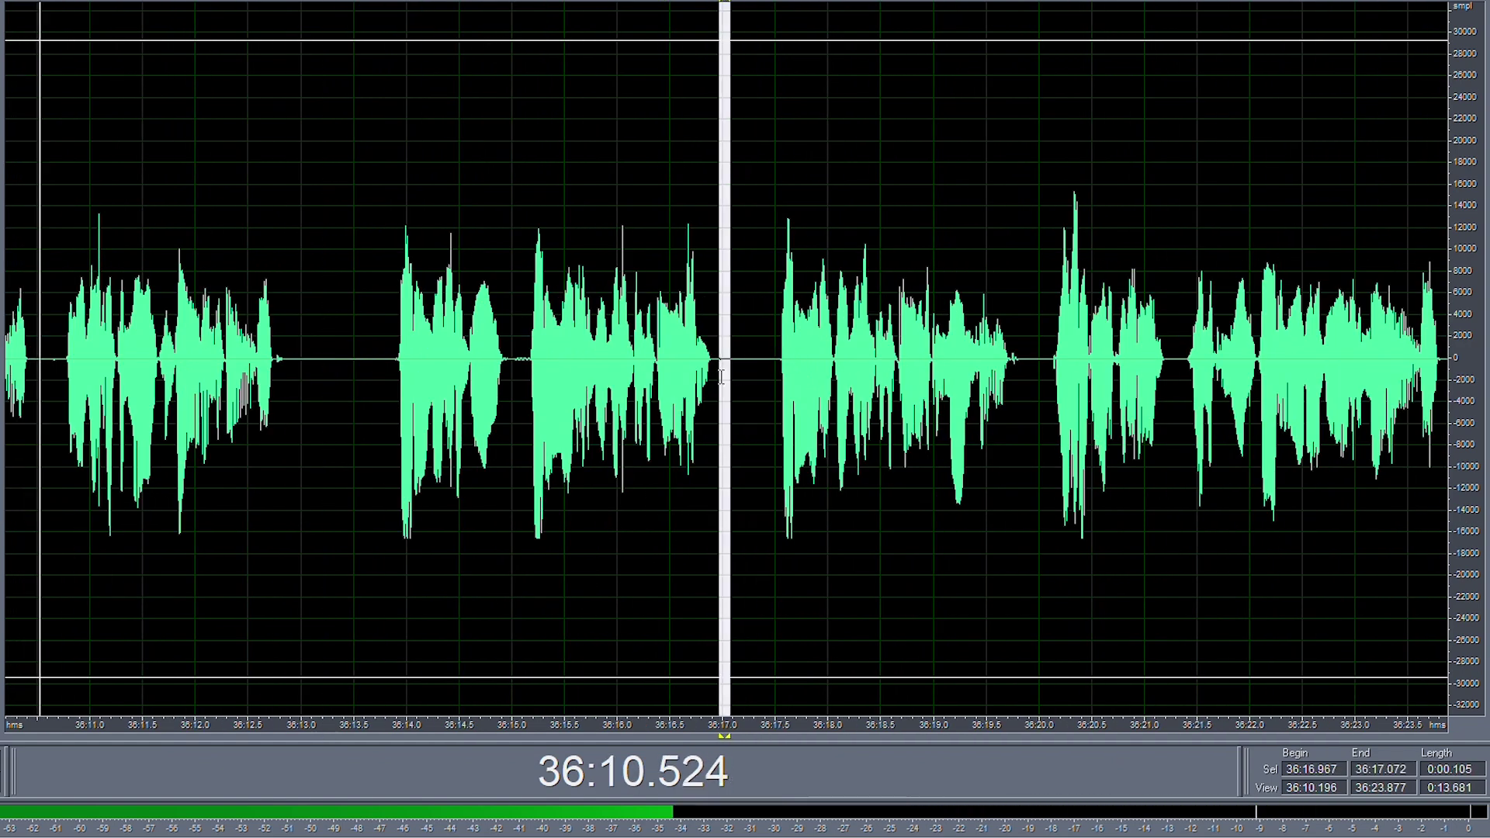
pyautogui.moveTo(316, 344); pyautogui.dragTo(347, 343)
pyautogui.press('Delete')
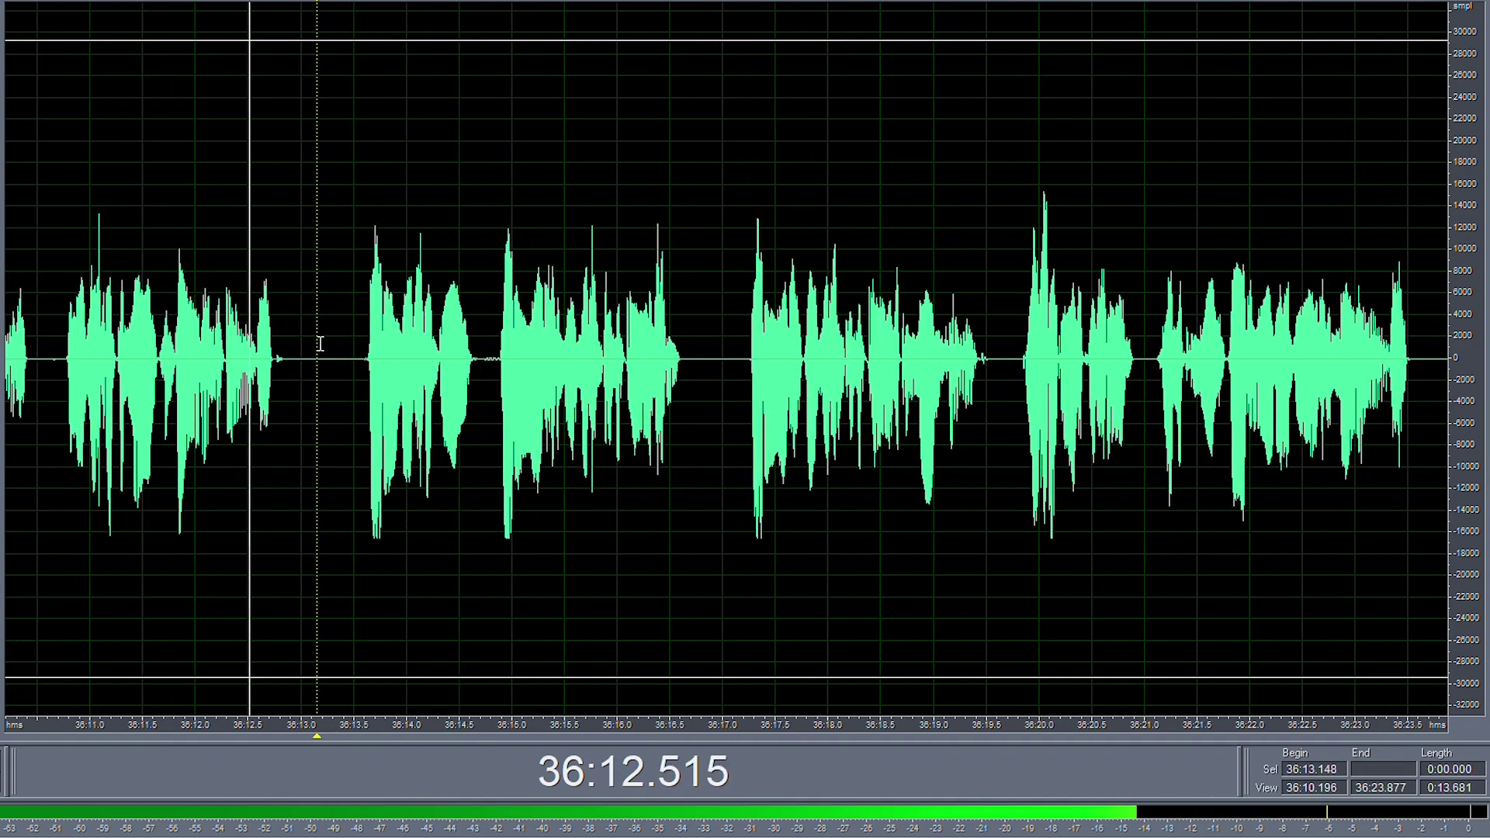
pyautogui.click(228, 334)
pyautogui.press('space')
pyautogui.press('space')
pyautogui.scroll(-4, 371, 350)
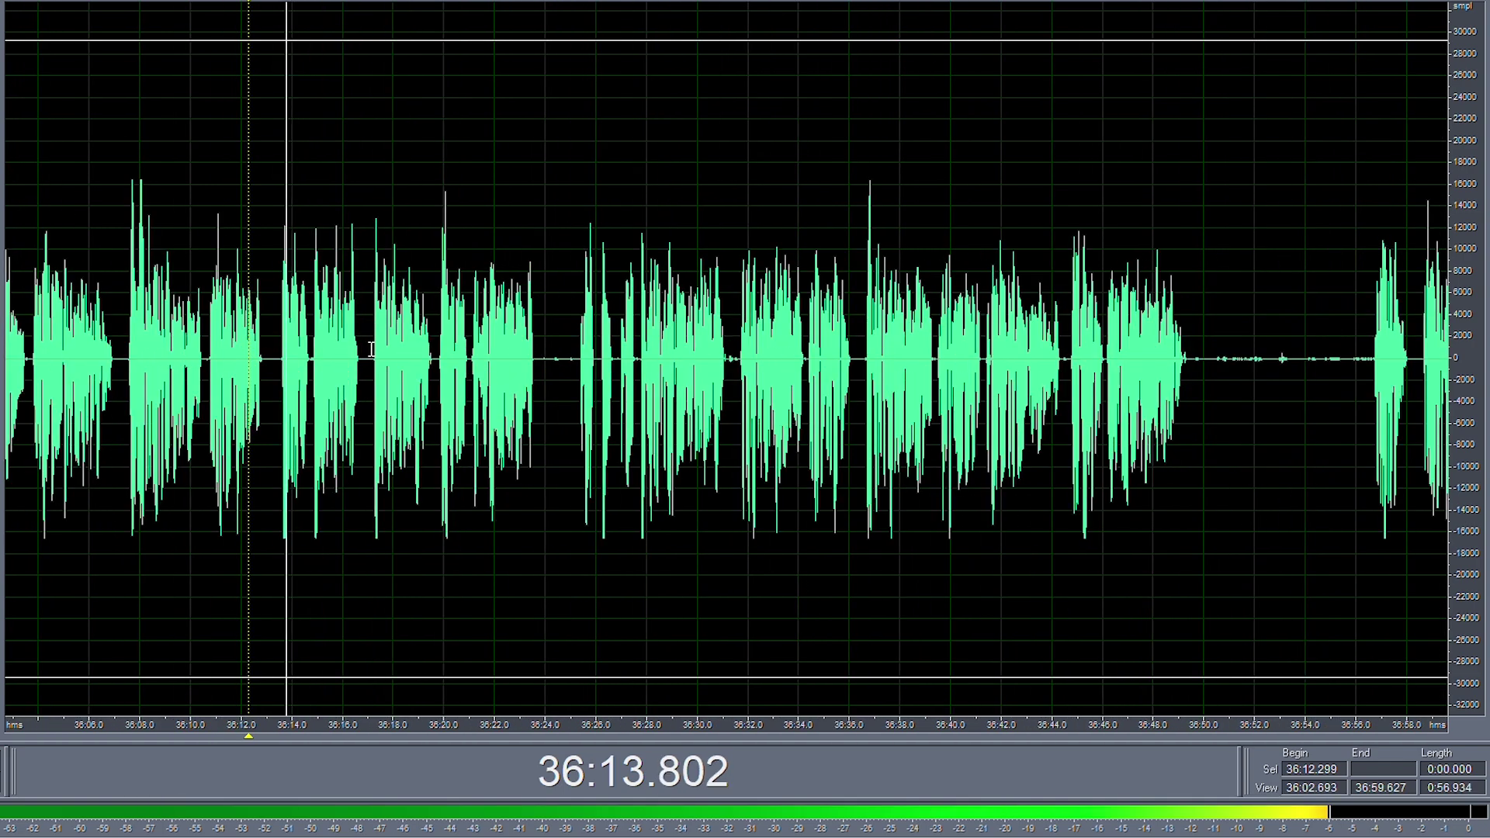
# - Delete the short repeated phrase from 36:13.556 to 36:14.870 and play from the cut
pyautogui.scroll(3, 665, 361)
pyautogui.scroll(-3, 621, 357)
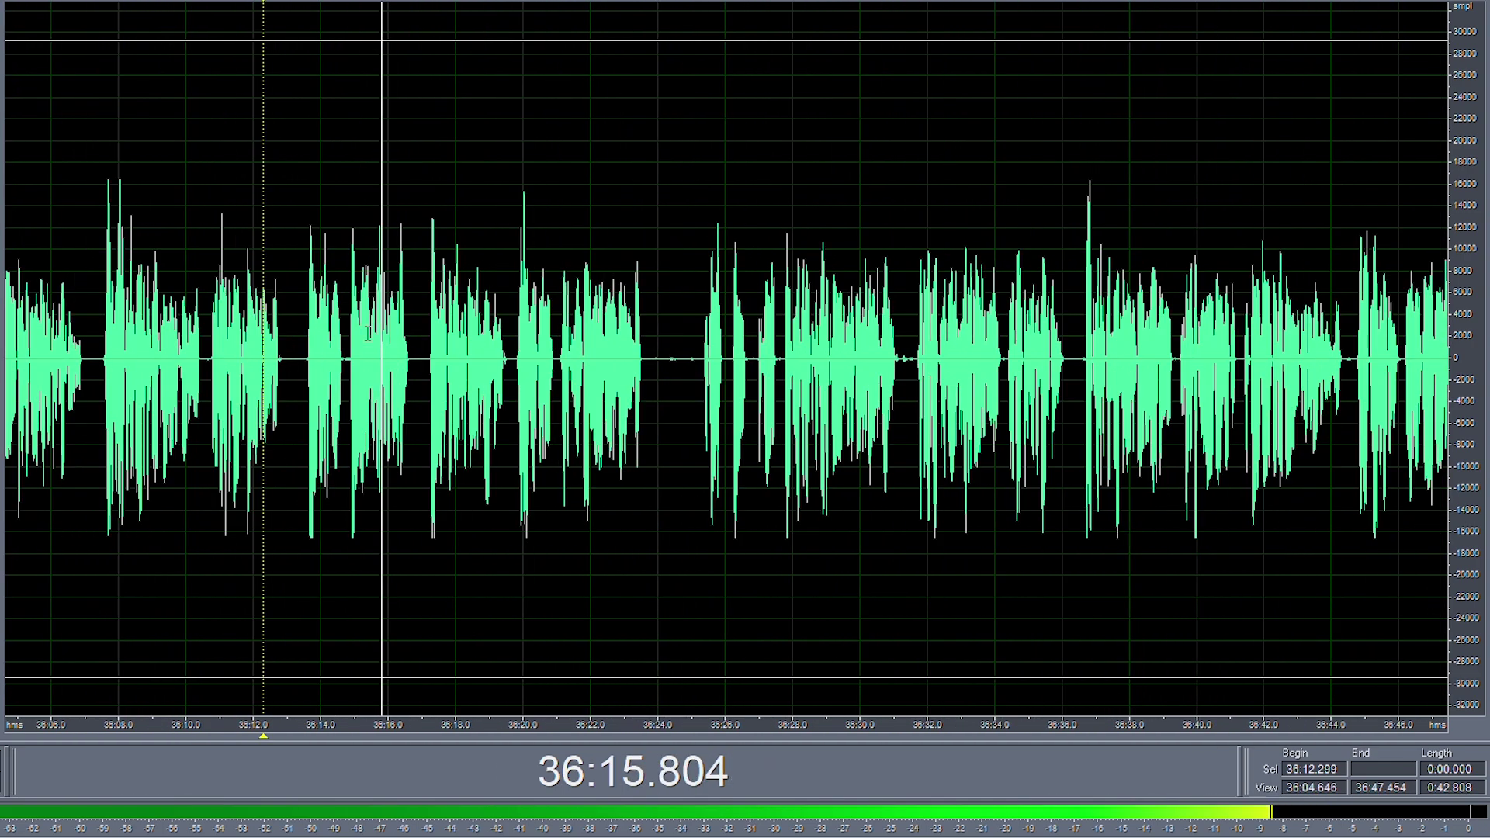
pyautogui.scroll(4, 310, 334)
pyautogui.click(359, 342)
pyautogui.keyDown('shift'); pyautogui.click(495, 353); pyautogui.keyUp('shift')
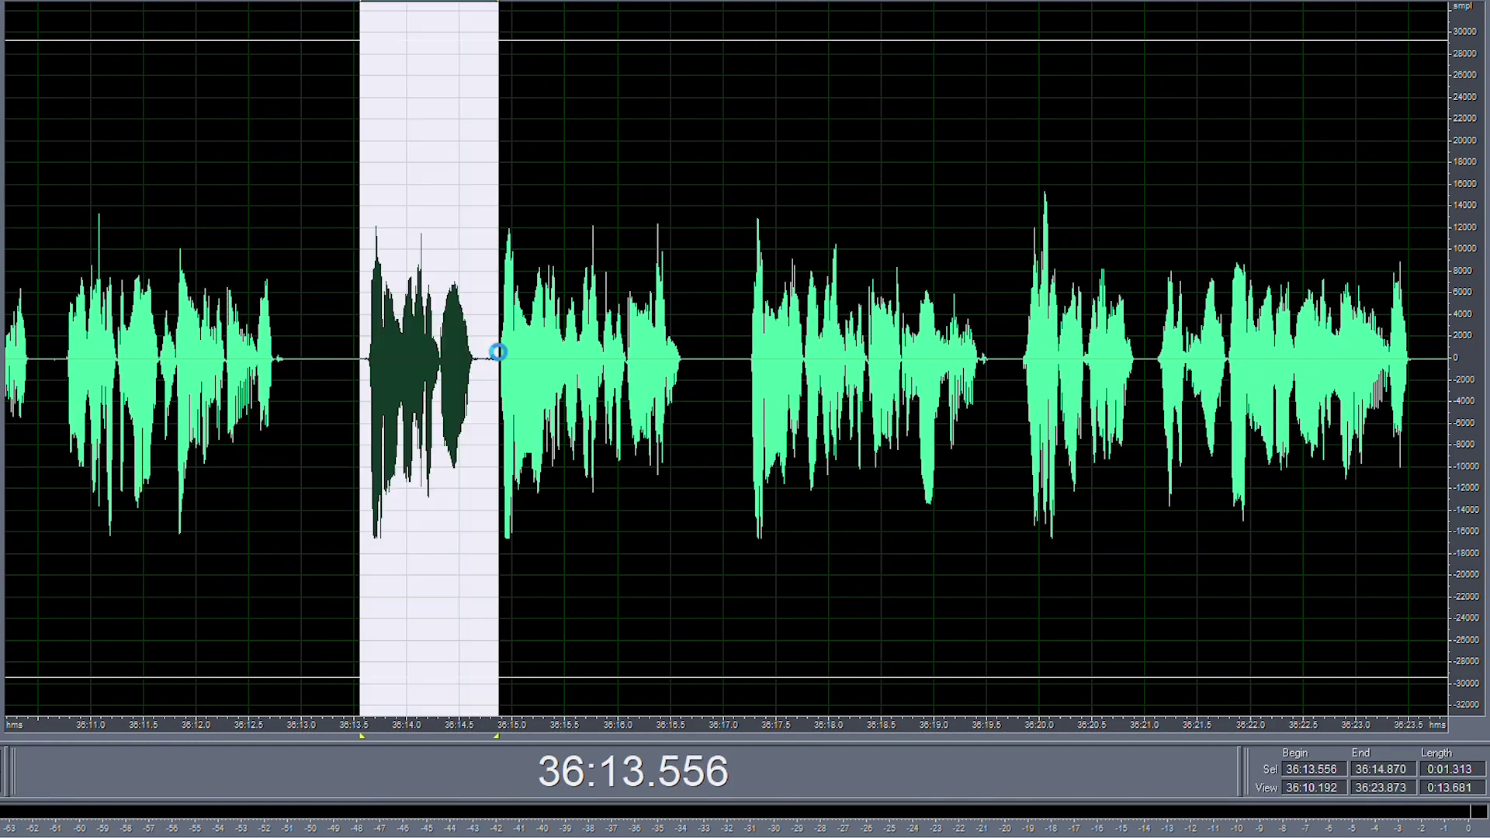
pyautogui.press('Delete')
pyautogui.press('space')
# - Delete the remaining take from 36:13.556 up to the phrase that starts near 36:16.0, and play the result
pyautogui.scroll(-3, 386, 351)
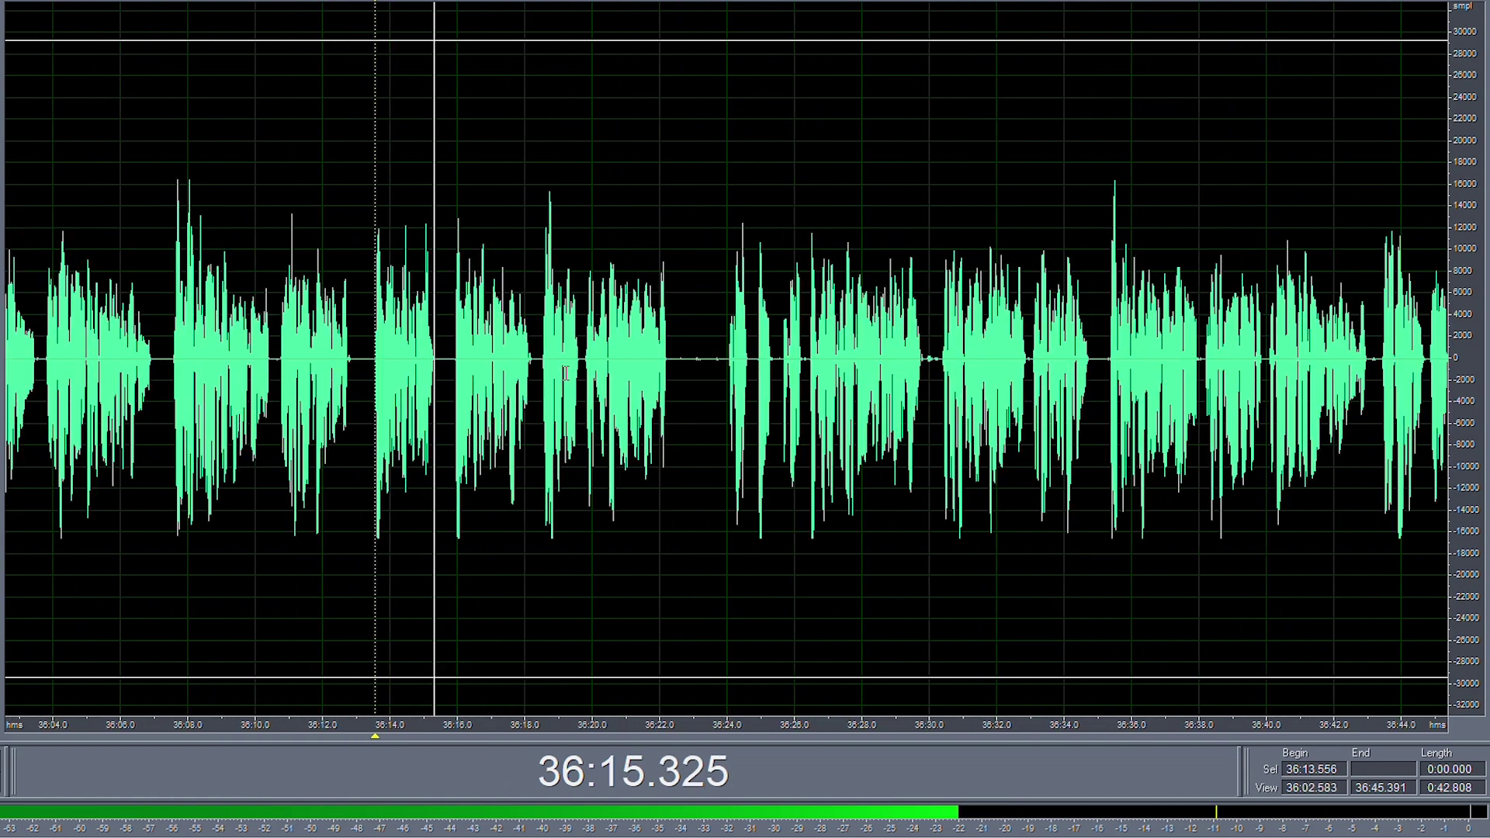
pyautogui.scroll(3, 449, 368)
pyautogui.press('space')
pyautogui.keyDown('shift'); pyautogui.click(470, 357); pyautogui.keyUp('shift')
pyautogui.press('Delete')
pyautogui.press('space')
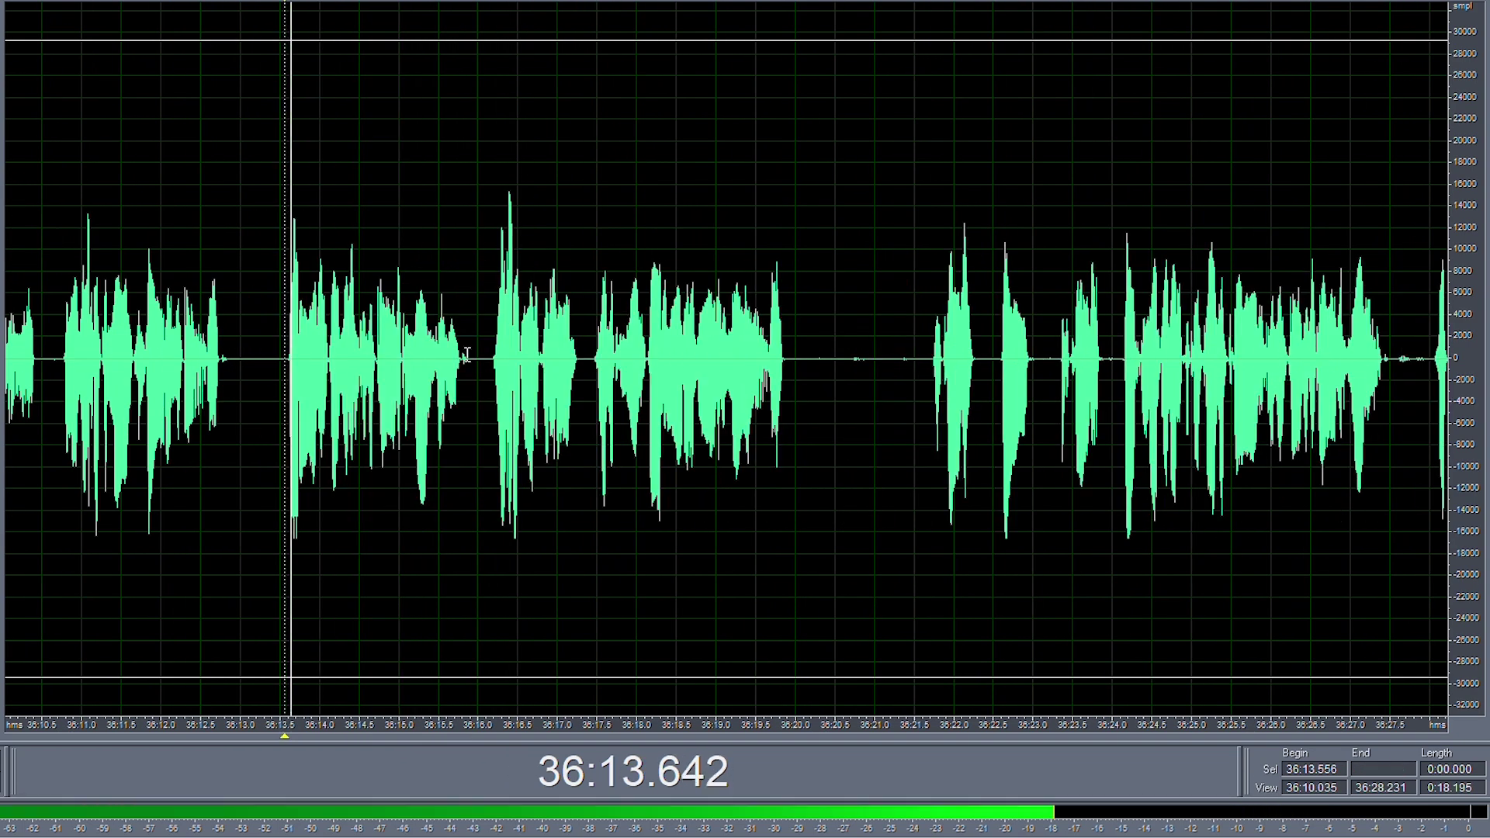
# - Trim about 0.2 s of the pause from 36:13.274 and play the join
pyautogui.press('space')
pyautogui.click(263, 359)
pyautogui.keyDown('shift'); pyautogui.click(279, 358); pyautogui.keyUp('shift')
pyautogui.press('Delete')
pyautogui.press('space')
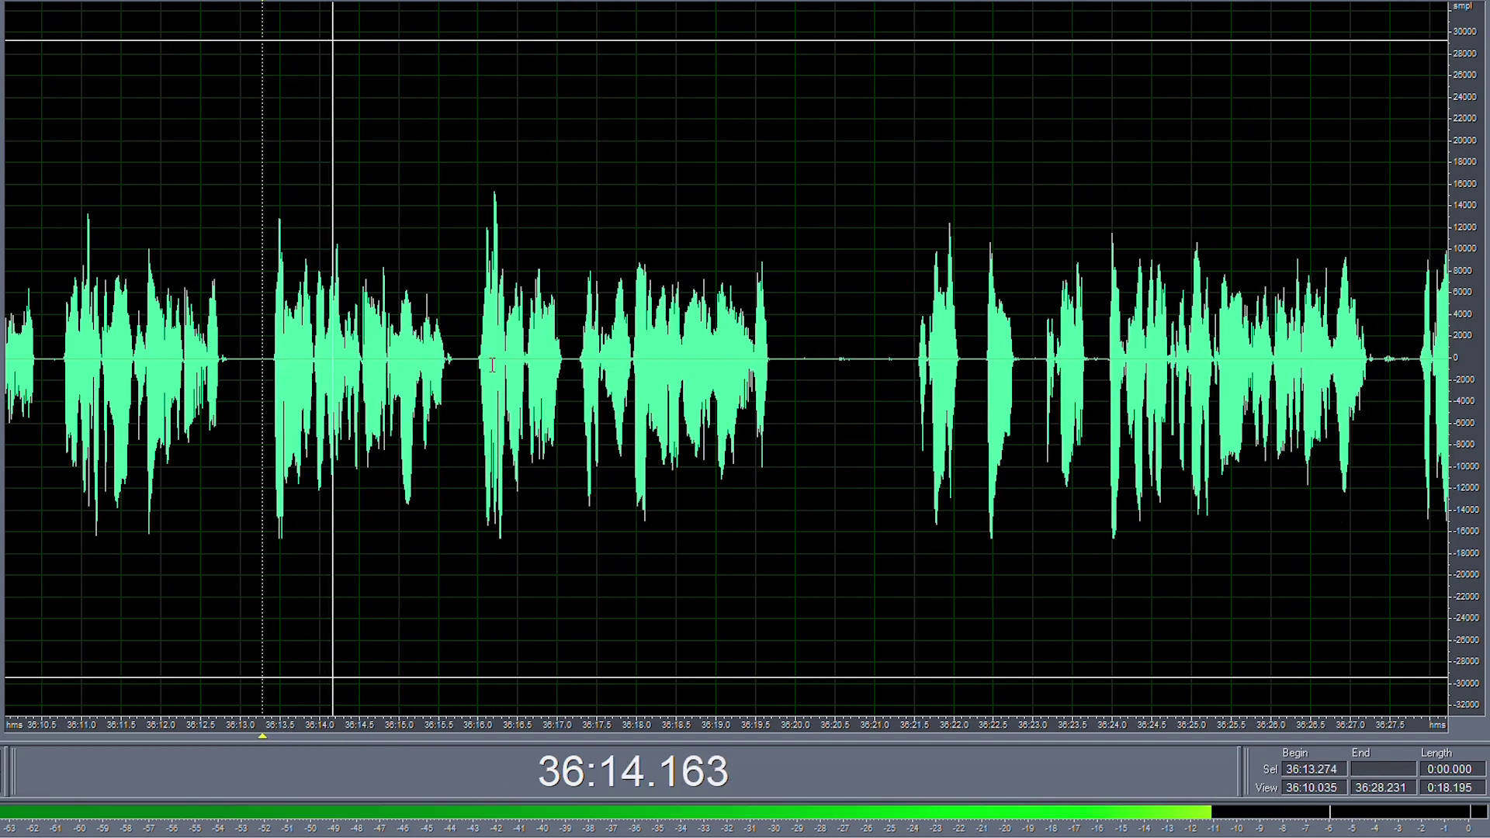
# - Delete about 1.4 s of the noisy pause from 36:20.011 up to the next words
pyautogui.scroll(-2, 398, 373)
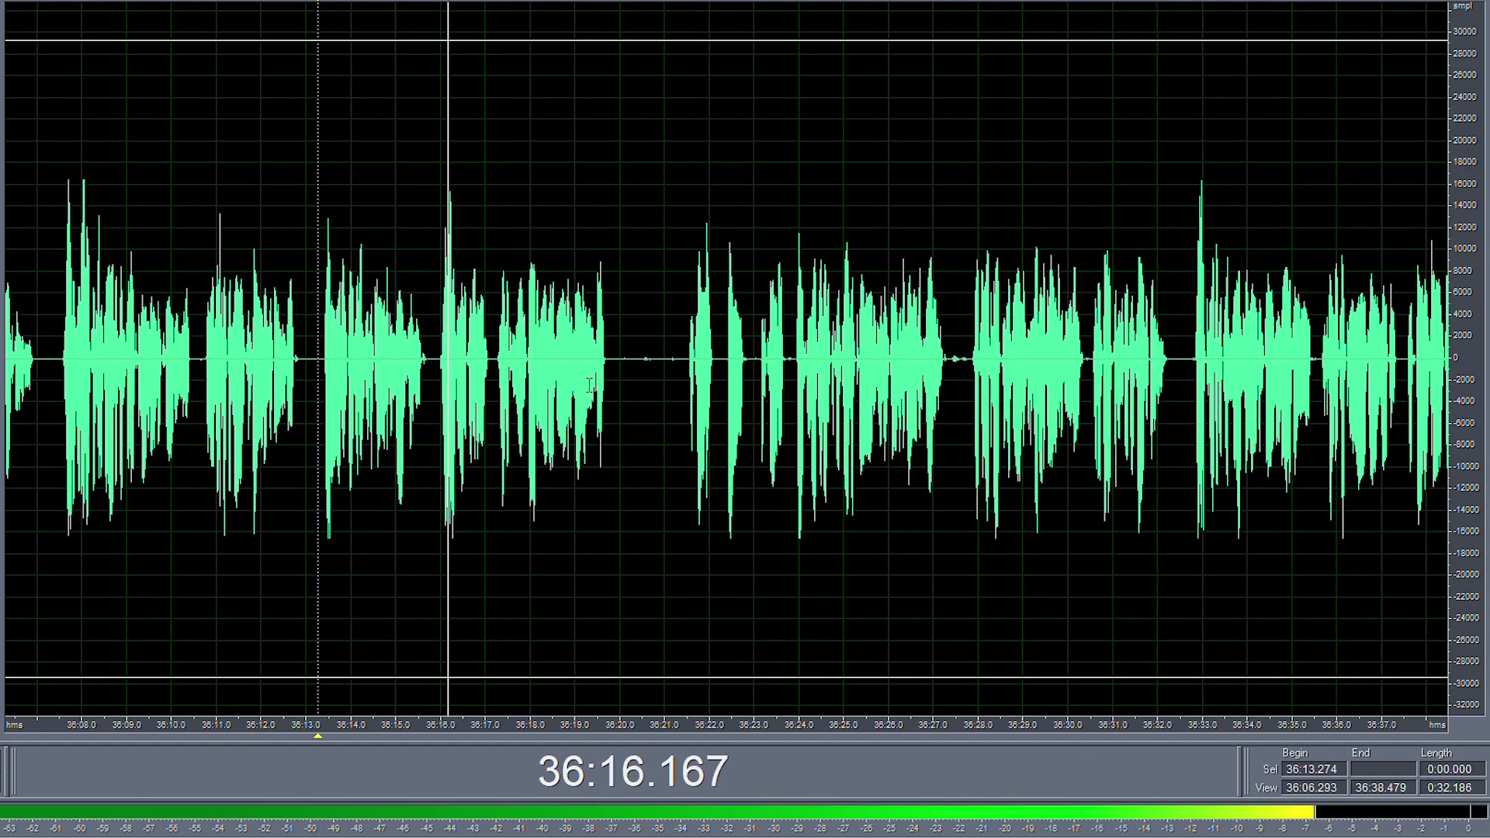
pyautogui.scroll(3, 637, 373)
pyautogui.moveTo(575, 355); pyautogui.dragTo(754, 380)
pyautogui.moveTo(752, 381); pyautogui.dragTo(603, 386)
pyautogui.press('Delete')
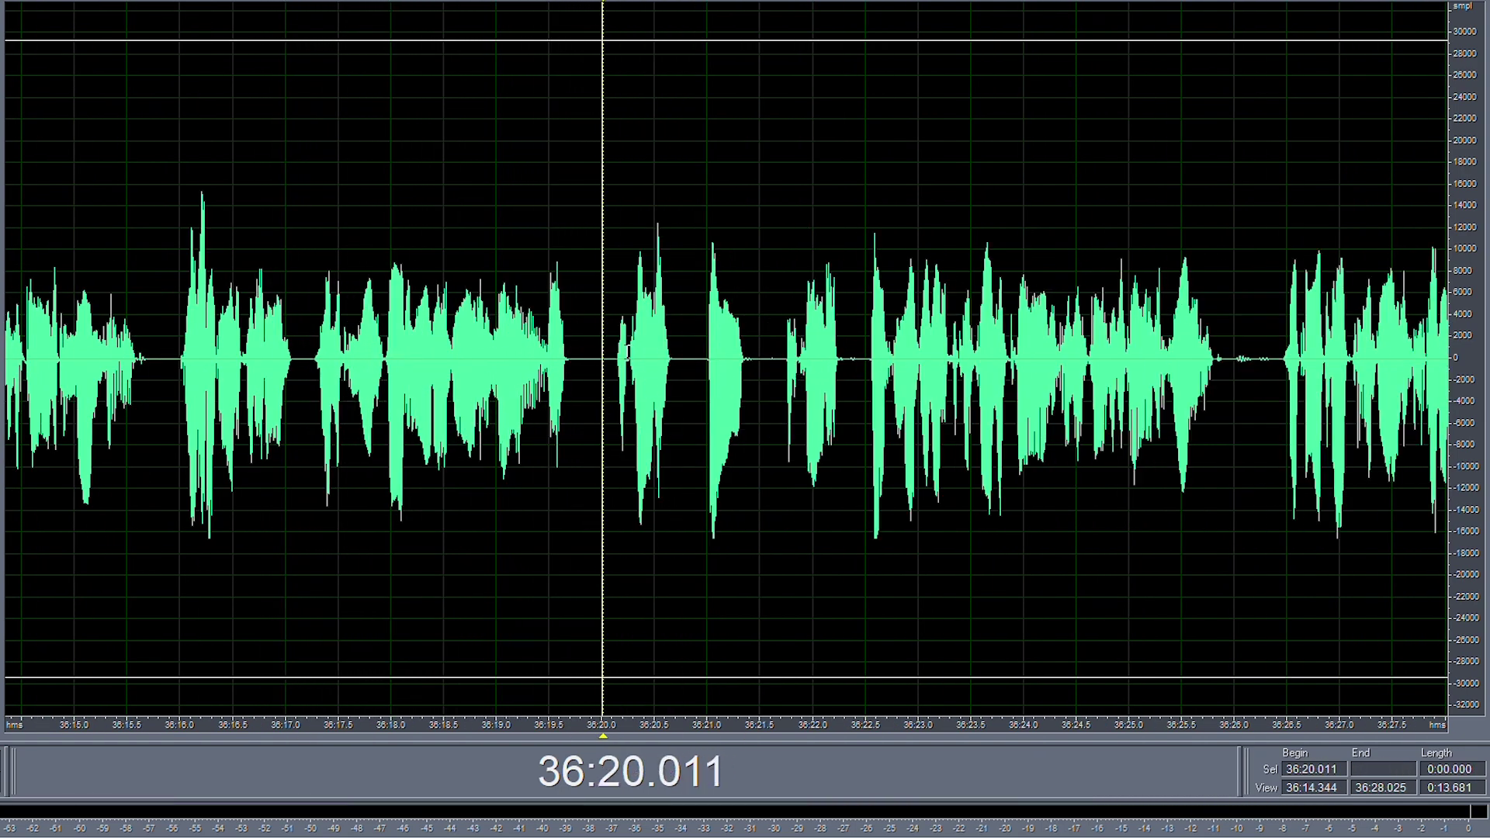
# - Delete the first take of the words from 36:20.124 to about 36:21.75
pyautogui.scroll(3, 698, 371)
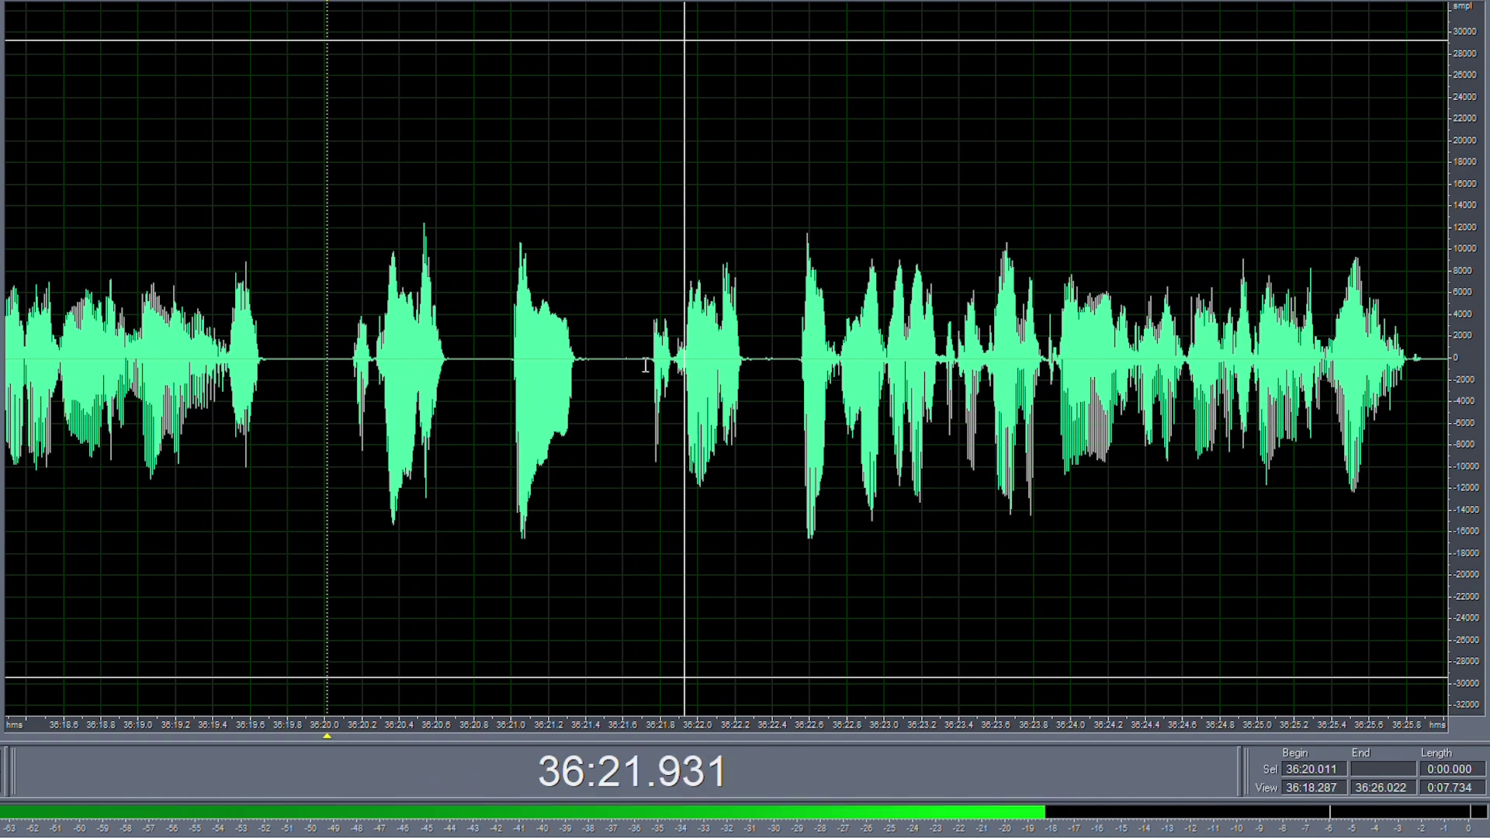
pyautogui.moveTo(651, 355); pyautogui.dragTo(347, 365)
pyautogui.press('Delete')
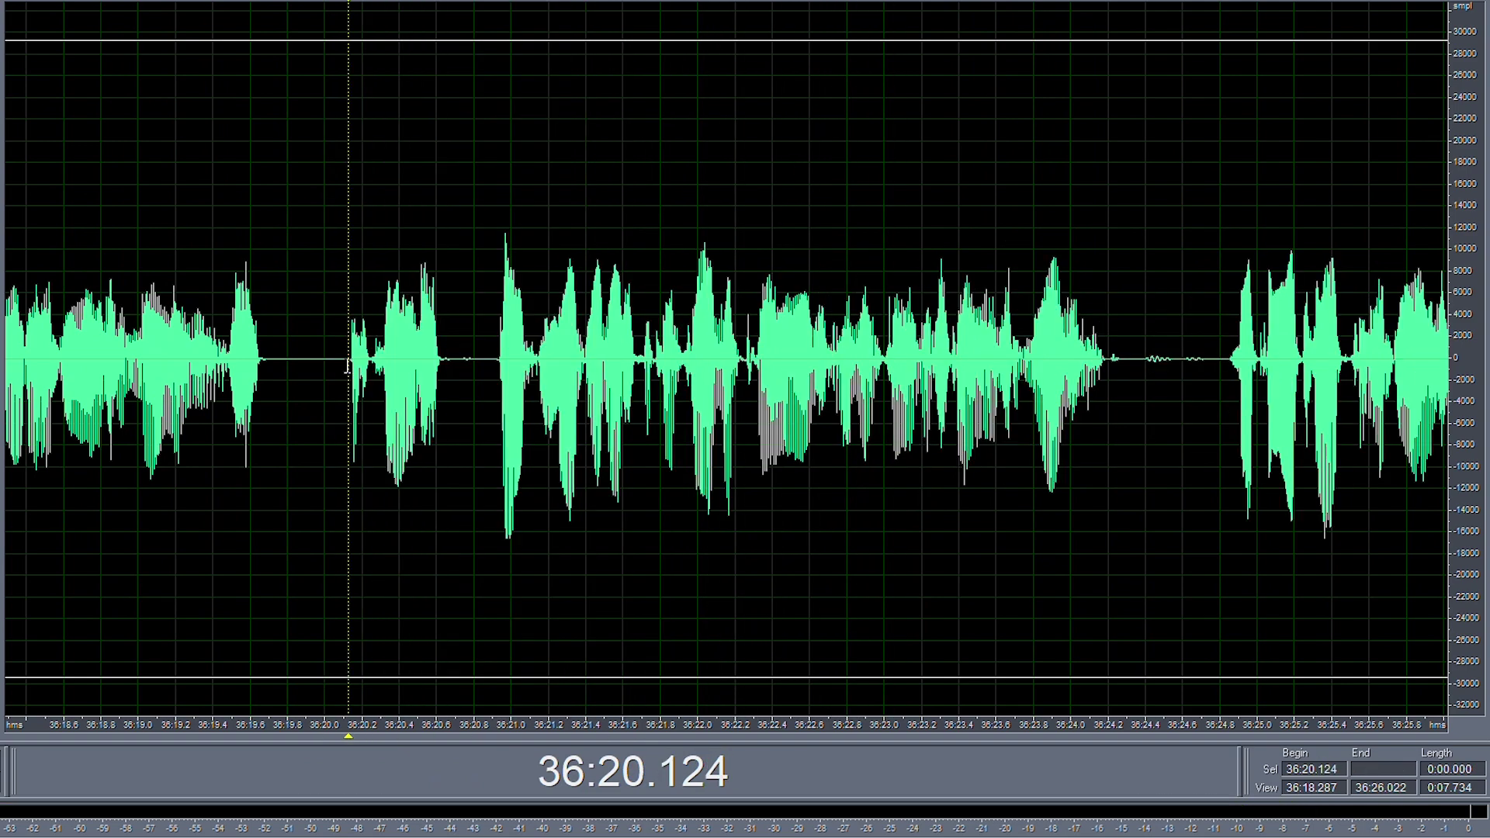
# - Clear the faint noise from the pause between about 36:24.3 and 36:24.76
pyautogui.moveTo(458, 362); pyautogui.dragTo(647, 362)
pyautogui.click(482, 364)
pyautogui.scroll(-4, 482, 364)
pyautogui.scroll(4, 619, 366)
pyautogui.click(646, 362)
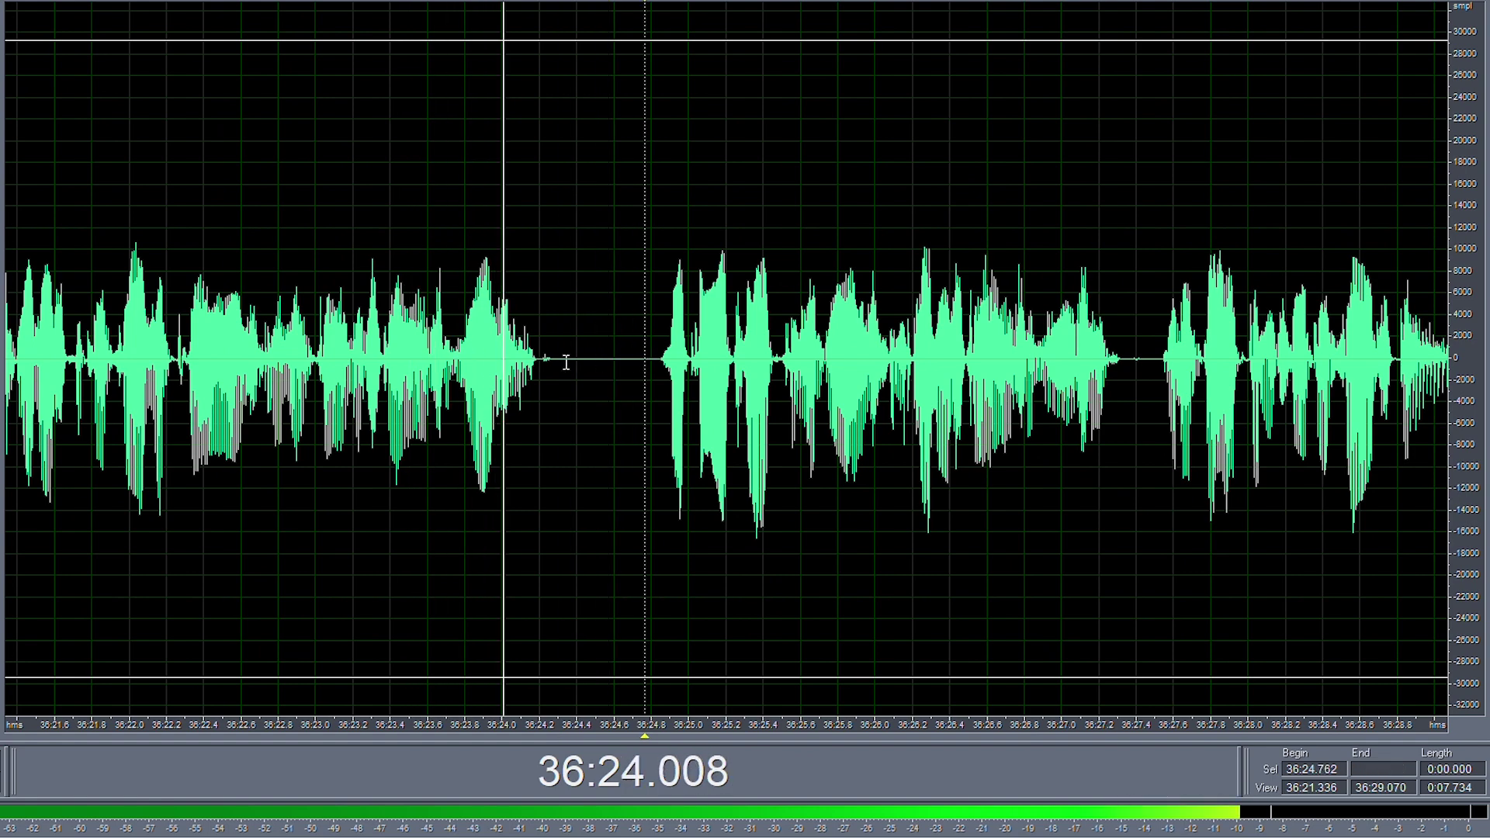
# - Cut about 0.2 s of the pause just before the phrase that starts near 36:29.8
pyautogui.scroll(-2, 467, 366)
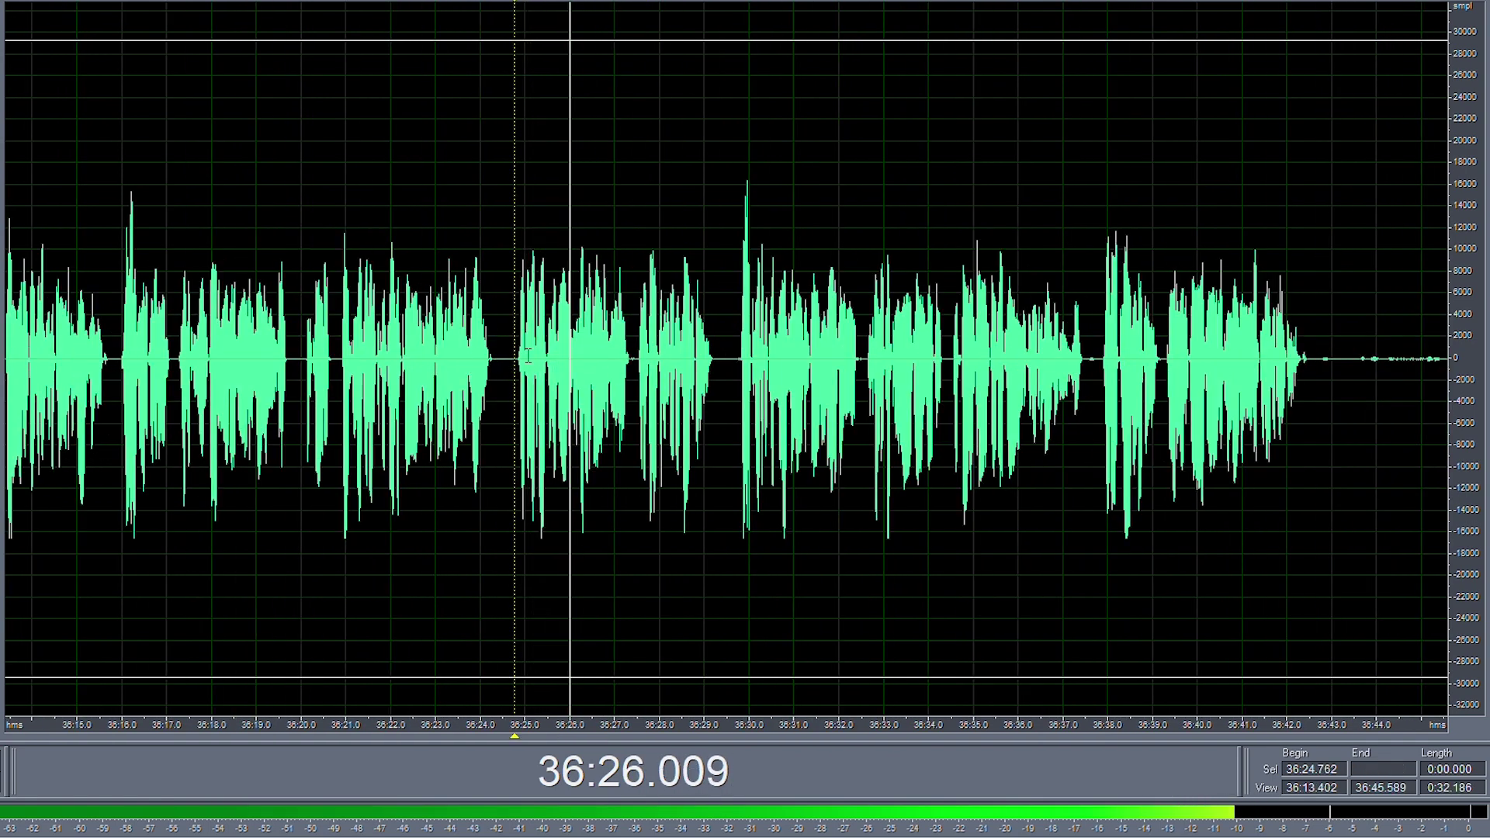
pyautogui.scroll(-2, 522, 358)
pyautogui.scroll(4, 637, 366)
pyautogui.click(615, 369)
pyautogui.press('Delete')
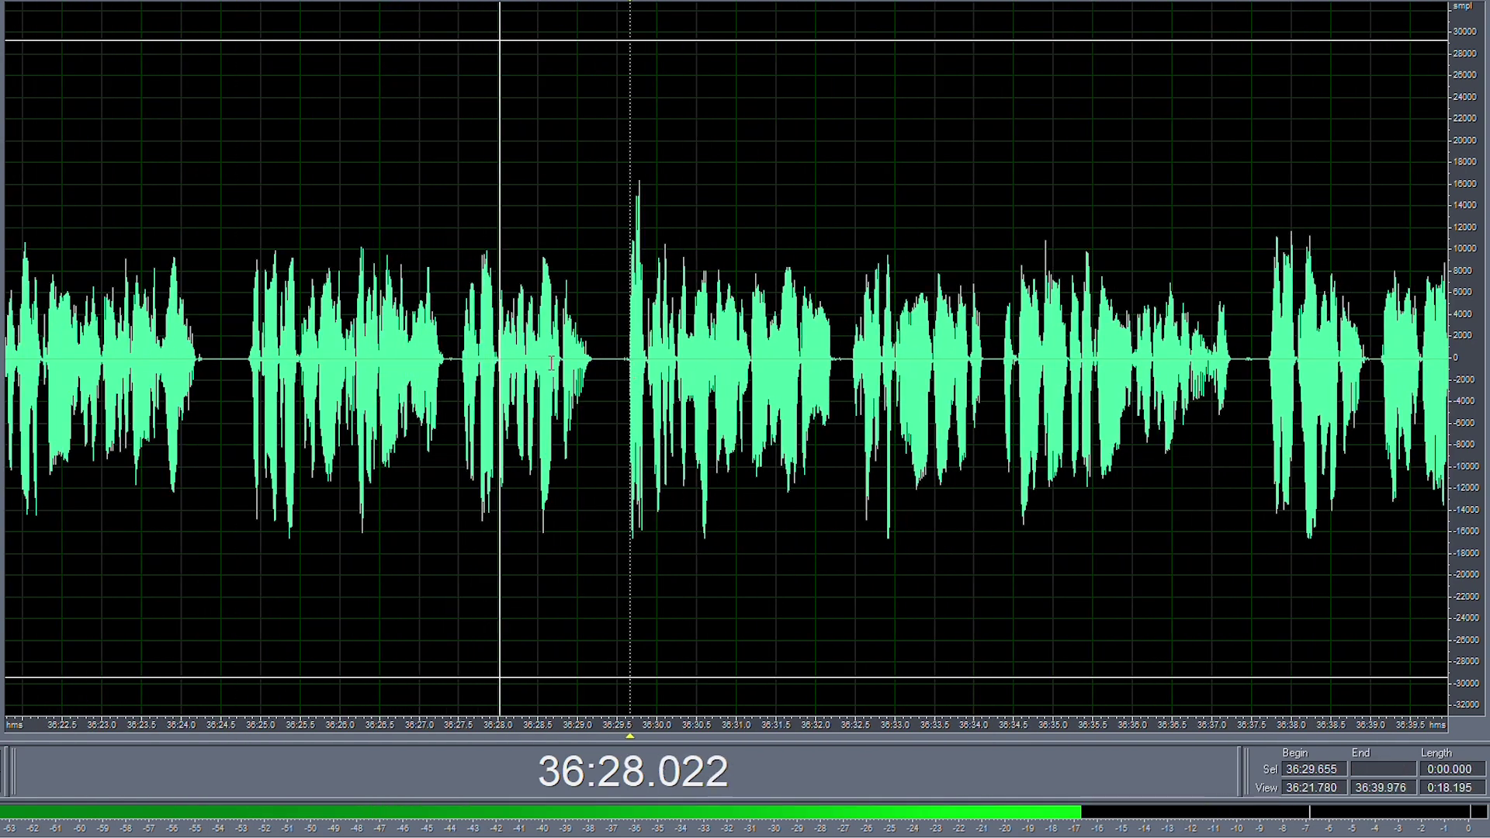
# - Delete the long noisy pause from 36:43.865 to 36:49.551
pyautogui.scroll(-4, 528, 367)
pyautogui.scroll(4, 755, 373)
pyautogui.scroll(2, 778, 373)
pyautogui.moveTo(749, 359); pyautogui.dragTo(1218, 422)
pyautogui.click(780, 367)
pyautogui.scroll(-5, 784, 371)
pyautogui.scroll(3, 849, 388)
pyautogui.scroll(-1, 918, 383)
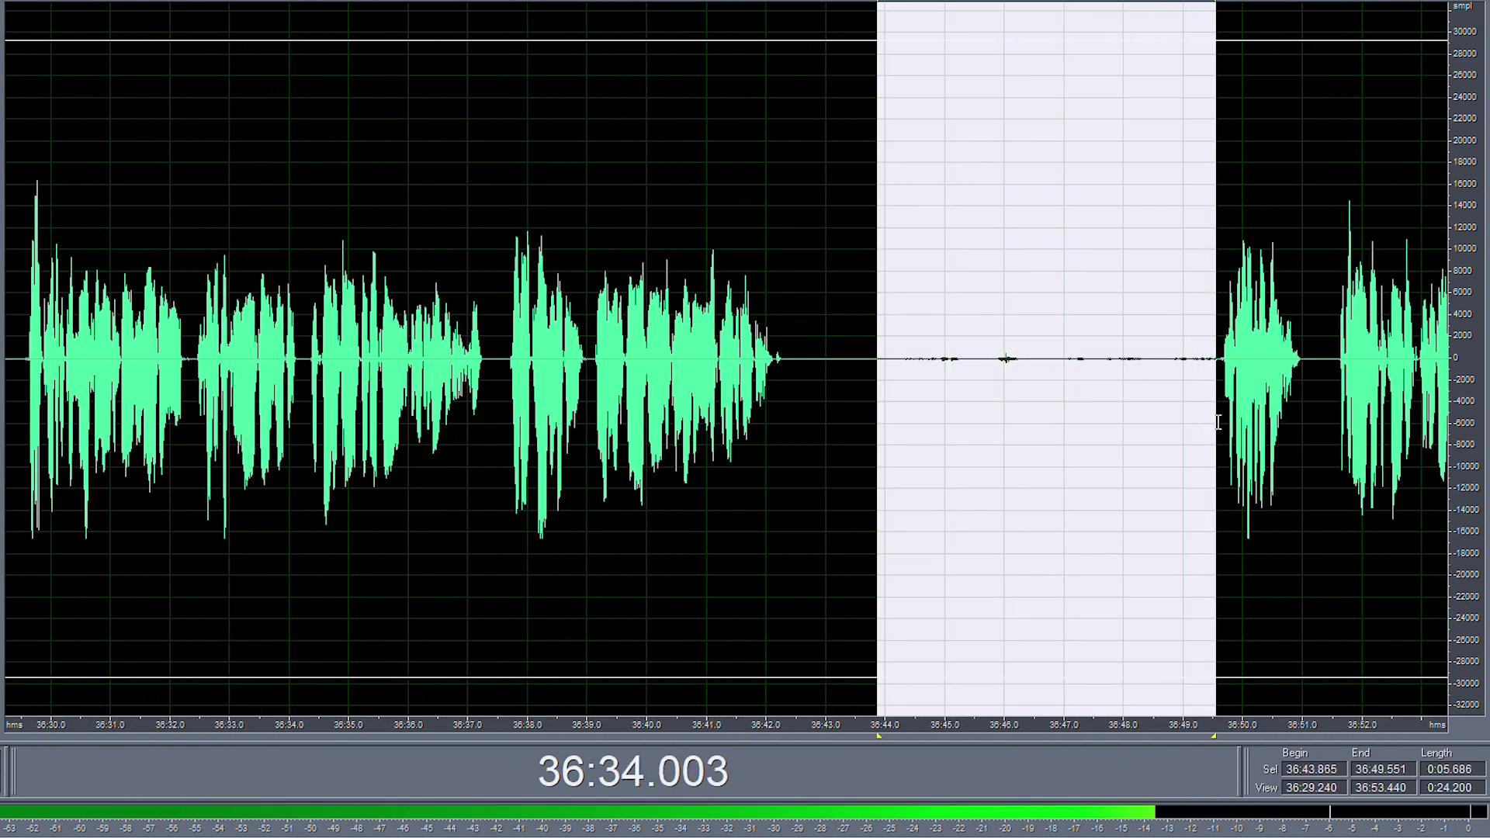
pyautogui.press('Delete')
# - Trim the rest of the pause after the phrase ending near 36:42.1 and cut silence around 36:49.080
pyautogui.moveTo(861, 369); pyautogui.dragTo(992, 406)
pyautogui.press('Delete')
pyautogui.scroll(-2, 808, 367)
pyautogui.scroll(2, 805, 366)
pyautogui.scroll(-2, 1103, 389)
pyautogui.press('Delete')
pyautogui.scroll(3, 786, 355)
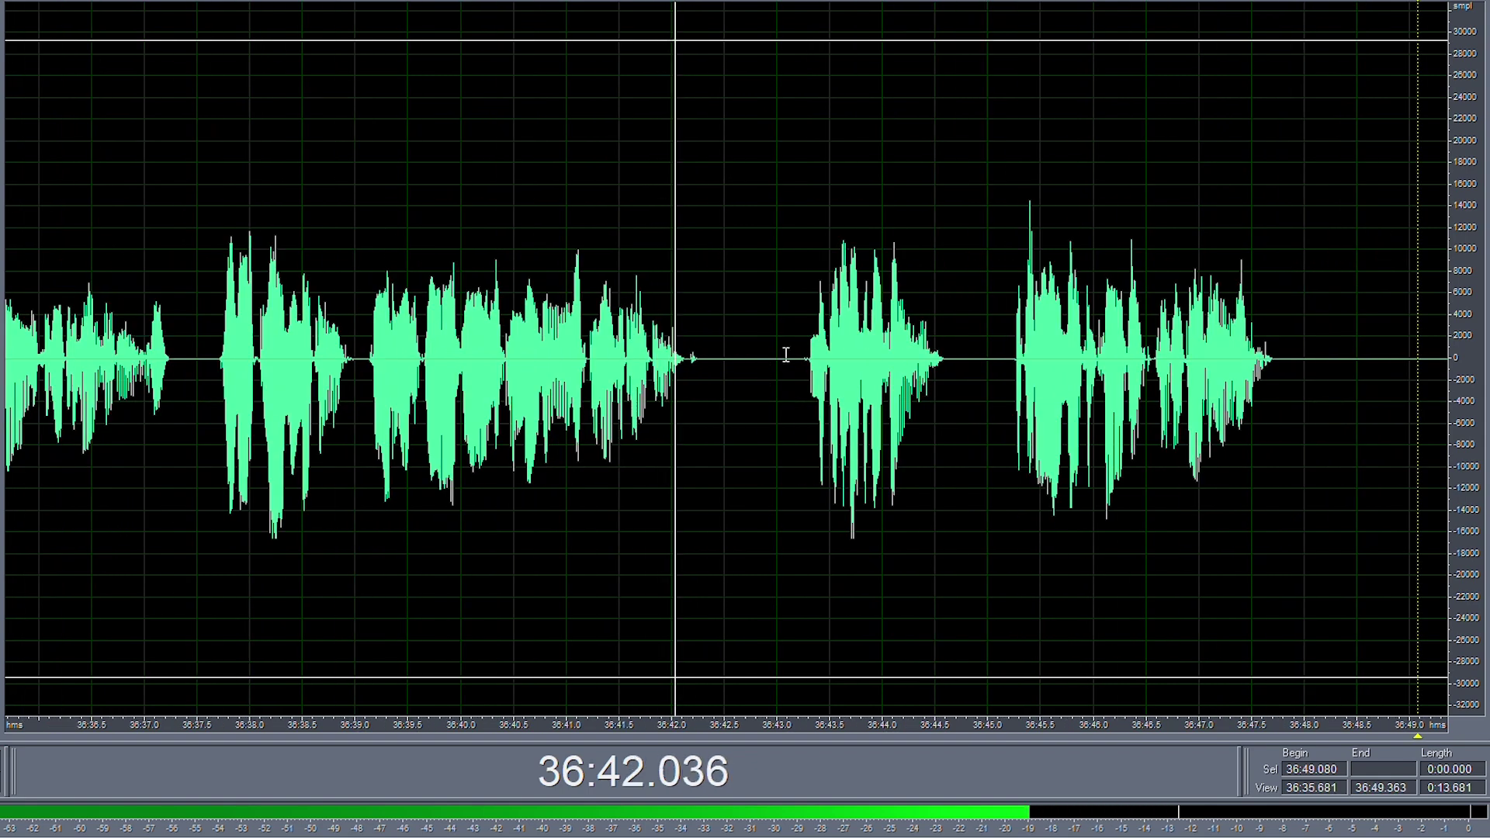
# - Lengthen the pause before the phrase near 36:43.3 by pasting silence at 36:42.925
pyautogui.moveTo(788, 354)
pyautogui.mouseDown()
pyautogui.moveTo(755, 361)
pyautogui.moveTo(799, 378)
pyautogui.mouseUp()
pyautogui.press('space')
pyautogui.click(771, 365)
pyautogui.hotkey('ctrl', 'v')
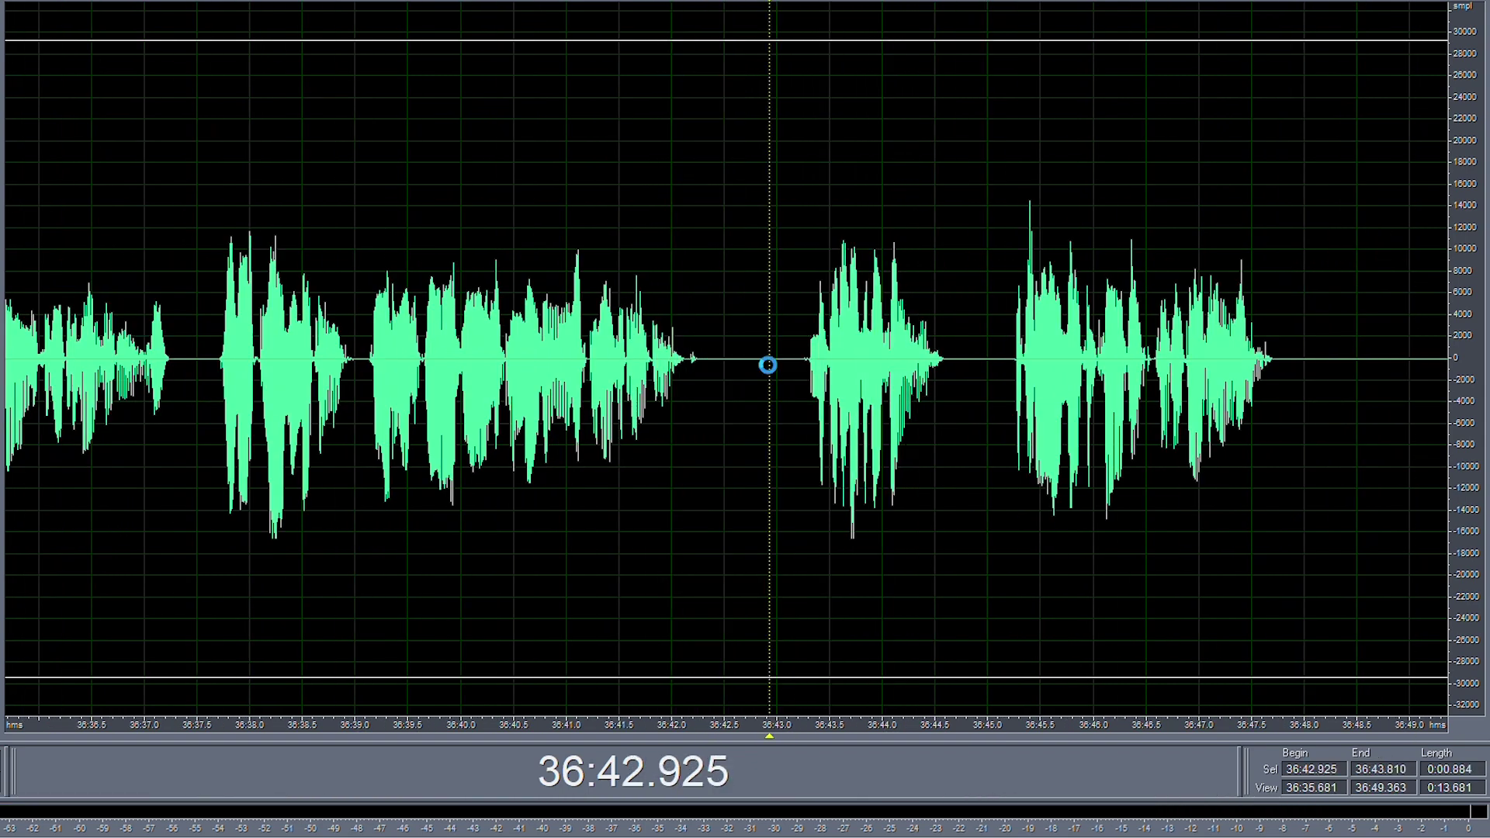
pyautogui.click(768, 365)
pyautogui.hotkey('ctrl', 'v')
# - Shorten the next pause by deleting the excess around 36:49.177, before the following phrase
pyautogui.moveTo(627, 363); pyautogui.dragTo(758, 369)
pyautogui.press('Delete')
pyautogui.scroll(-3, 846, 372)
pyautogui.press('space')
pyautogui.scroll(3, 846, 373)
pyautogui.press('Delete')
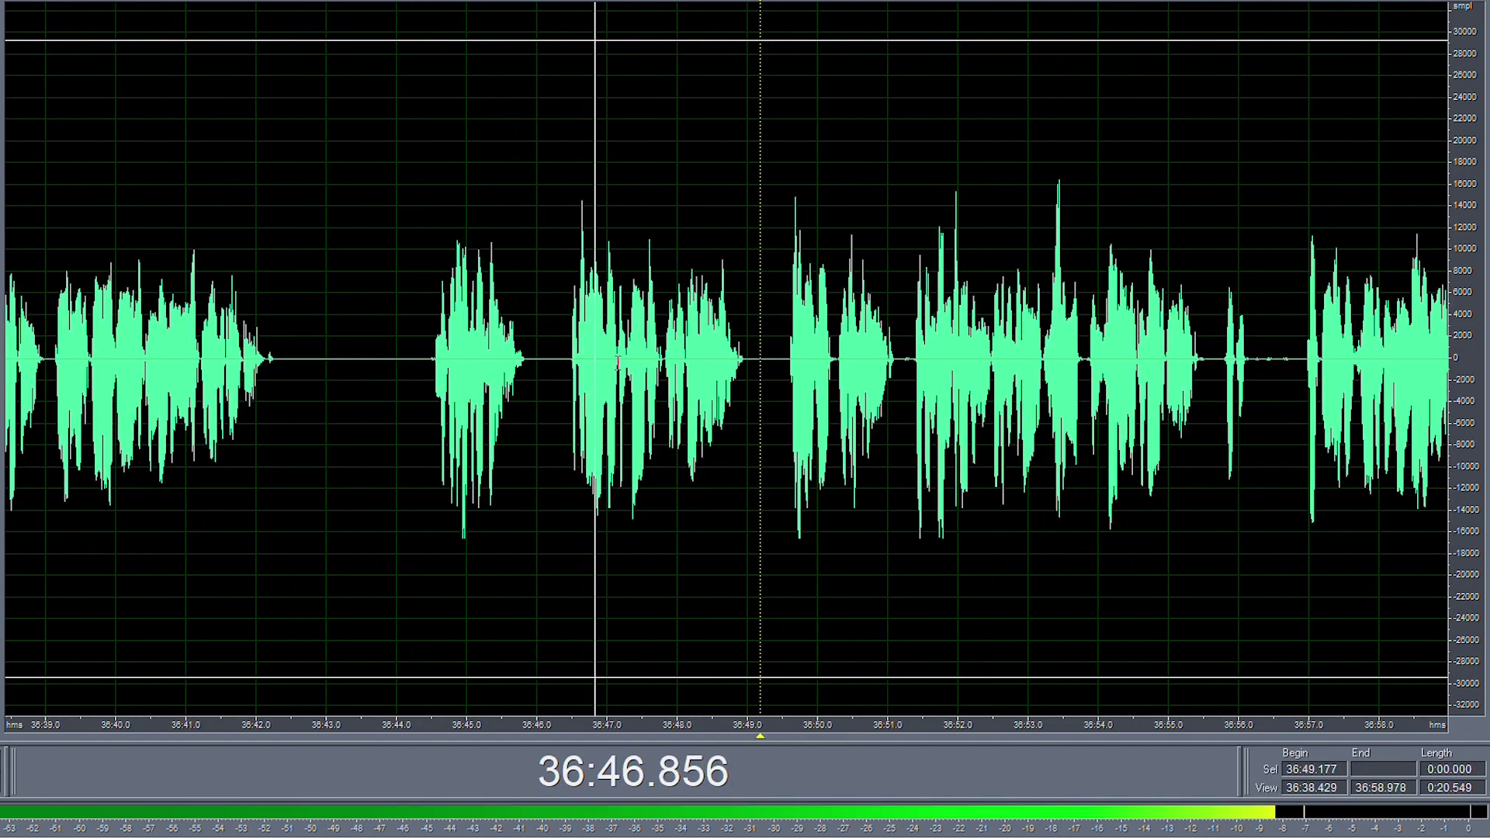
# - Copy a short piece of silence after 36:49.0, paste it to lengthen that pause by about 0.15 s, and play it
pyautogui.scroll(2, 699, 388)
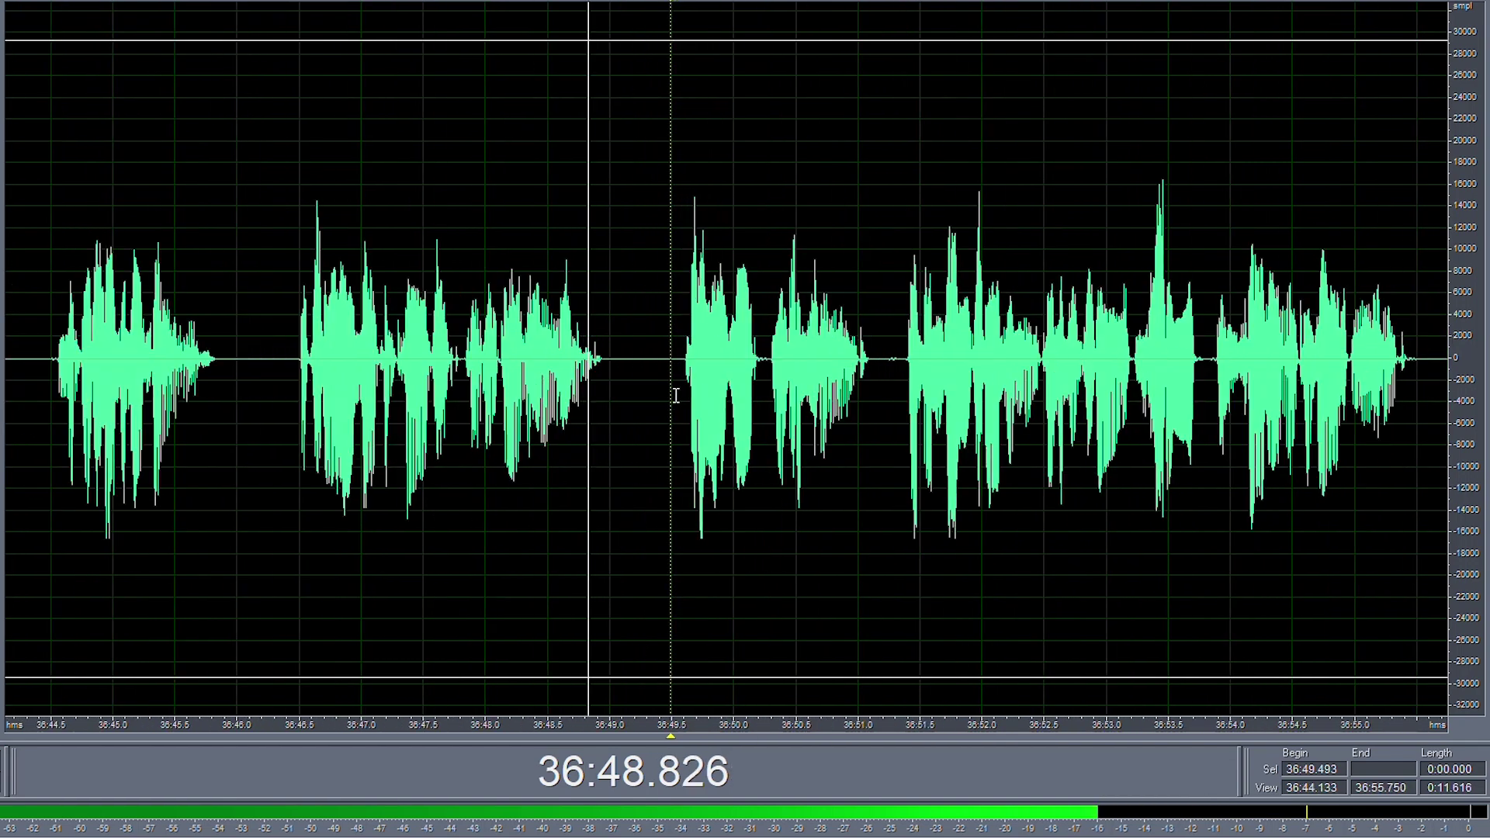
pyautogui.press('space')
pyautogui.moveTo(627, 357)
pyautogui.mouseDown()
pyautogui.moveTo(646, 357)
pyautogui.moveTo(634, 360)
pyautogui.mouseUp()
pyautogui.hotkey('ctrl', 'c')
pyautogui.click(656, 355)
pyautogui.hotkey('ctrl', 'v')
pyautogui.press('space')
# - Clean the faint noise from the short pause between 36:51.358 and 36:51.460
pyautogui.scroll(-3, 500, 333)
pyautogui.click(607, 349)
pyautogui.scroll(4, 664, 357)
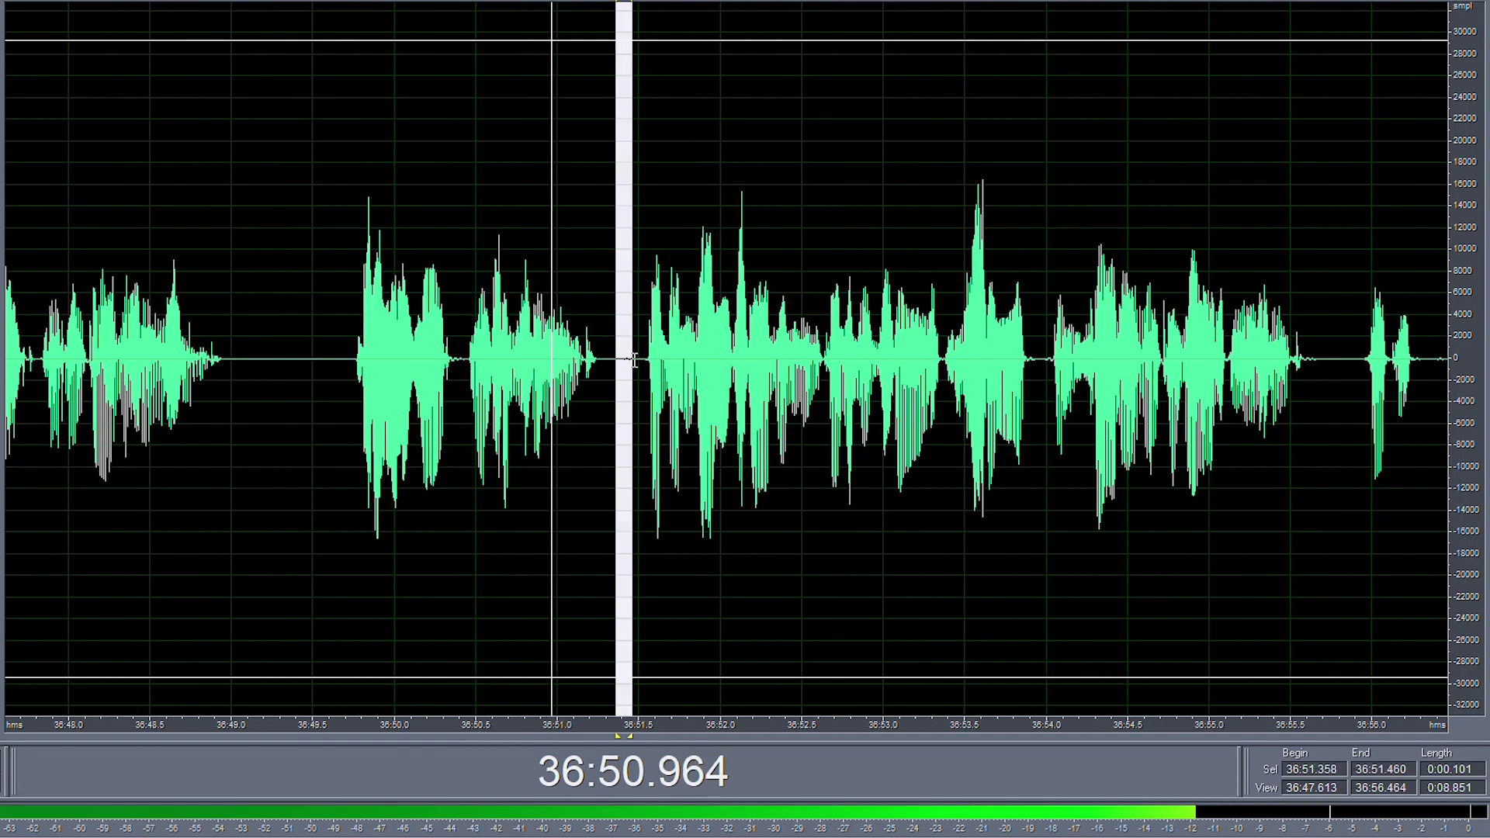
pyautogui.click(629, 360)
pyautogui.scroll(-4, 469, 357)
pyautogui.scroll(4, 776, 365)
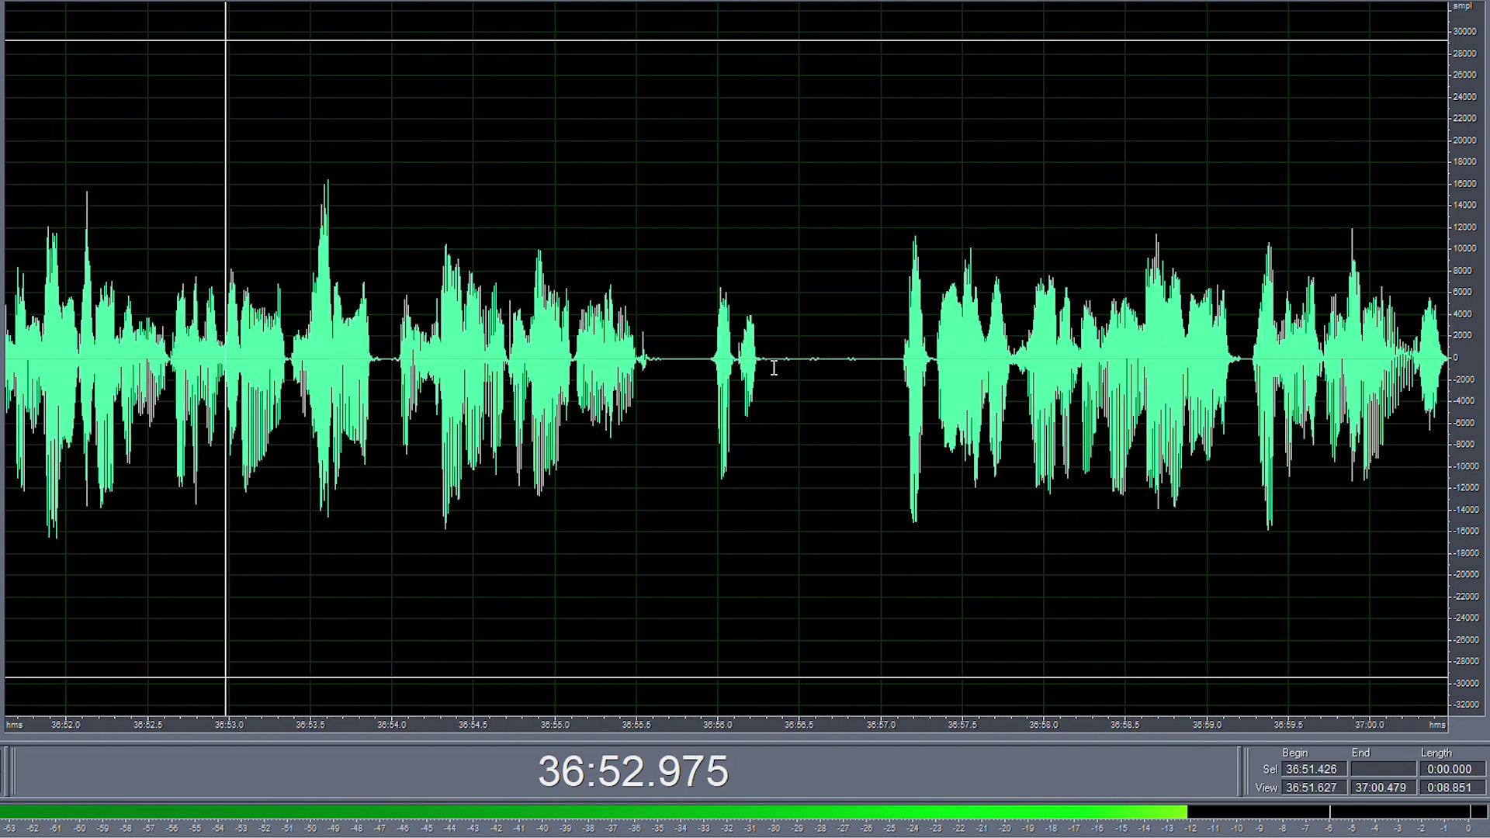
# - Clear the faint noise from the pause between about 36:56.3 and 36:57.0
pyautogui.moveTo(772, 368); pyautogui.dragTo(877, 381)
pyautogui.click(878, 380)
pyautogui.scroll(-1, 807, 377)
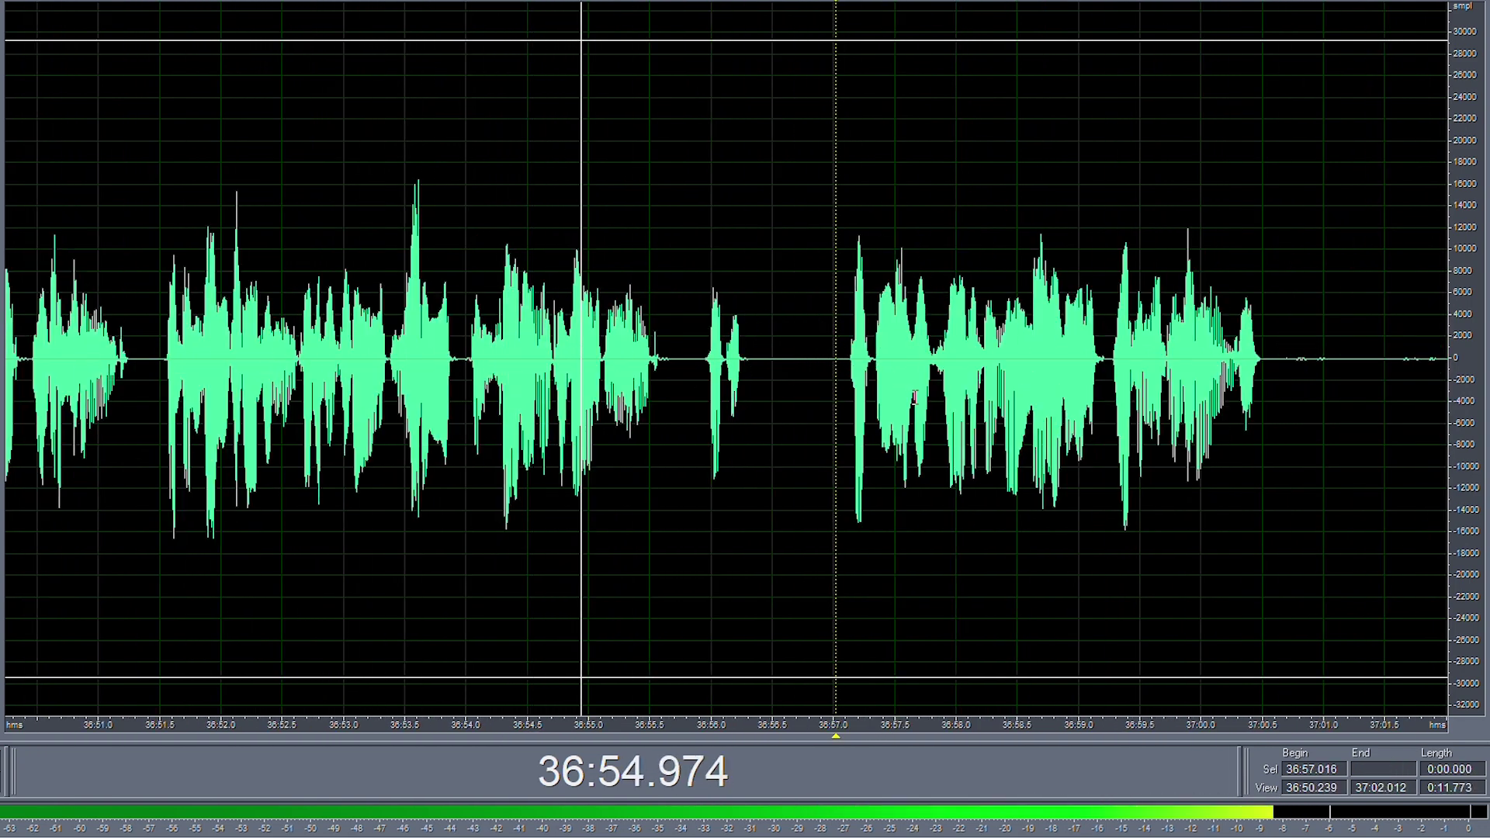
# - Play the start of the phrase from 36:57.224
pyautogui.scroll(-2, 876, 390)
pyautogui.click(875, 368)
pyautogui.press('space')
pyautogui.click(867, 365)
pyautogui.press('space')
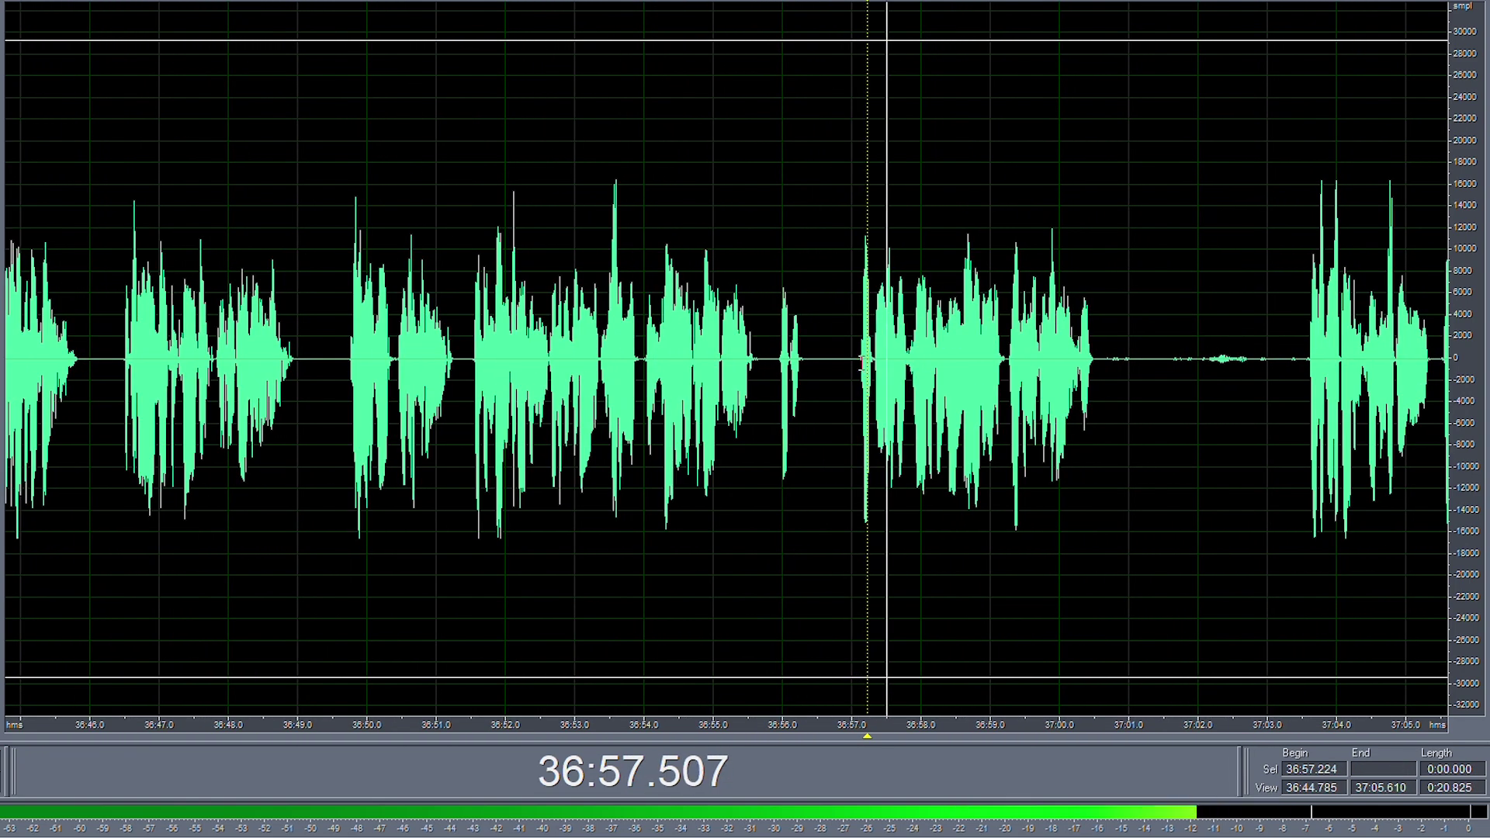
pyautogui.press('space')
# - Play the passage from 36:51.931 and again from 36:53.496 to judge the short pause around 36:54.0
pyautogui.click(500, 345)
pyautogui.press('space')
pyautogui.scroll(2, 613, 342)
pyautogui.scroll(2, 615, 342)
pyautogui.scroll(2, 708, 382)
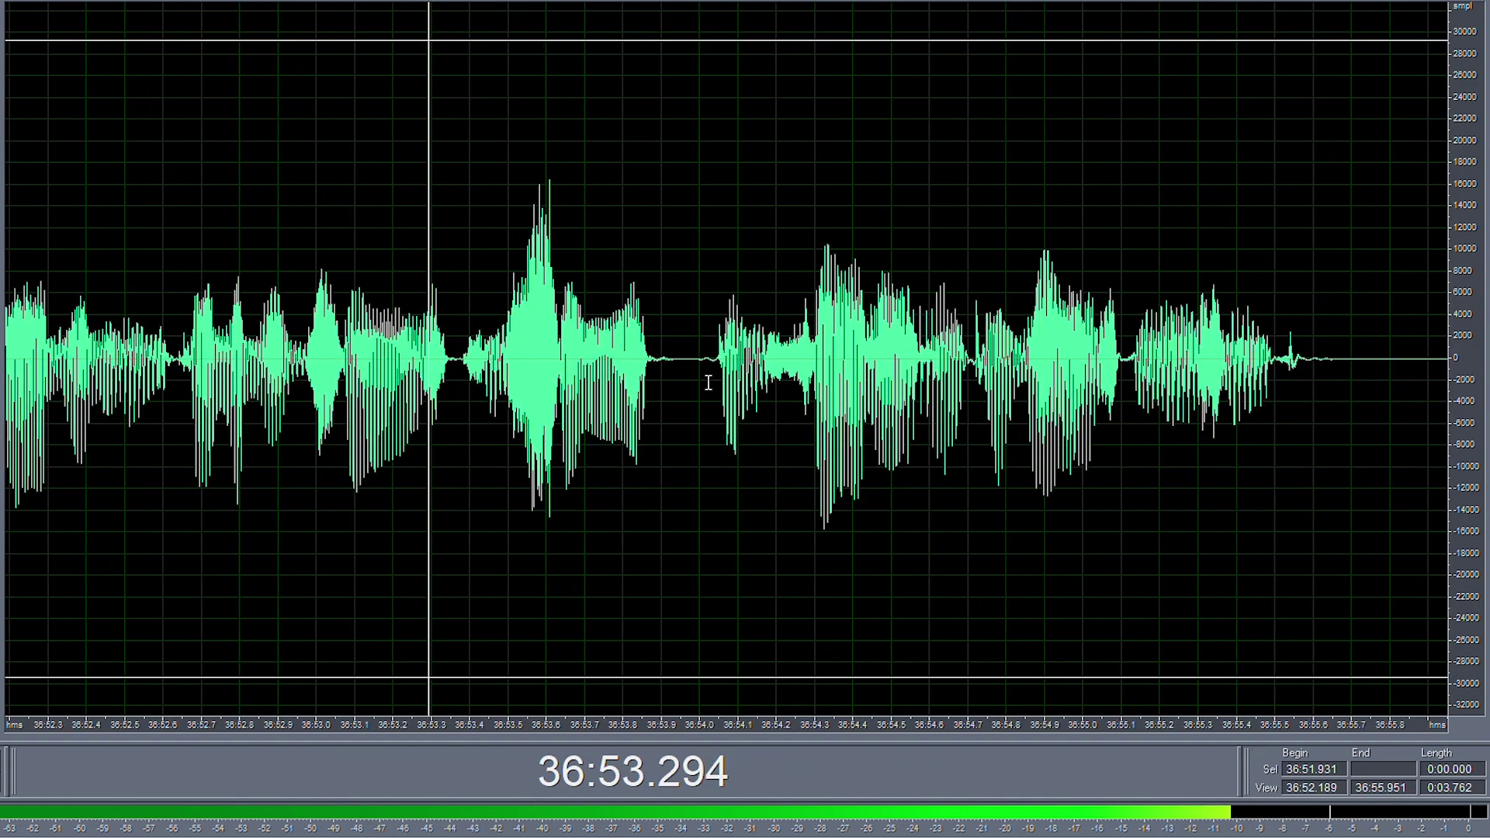
pyautogui.scroll(1, 667, 379)
pyautogui.press('space')
pyautogui.click(455, 310)
pyautogui.press('space')
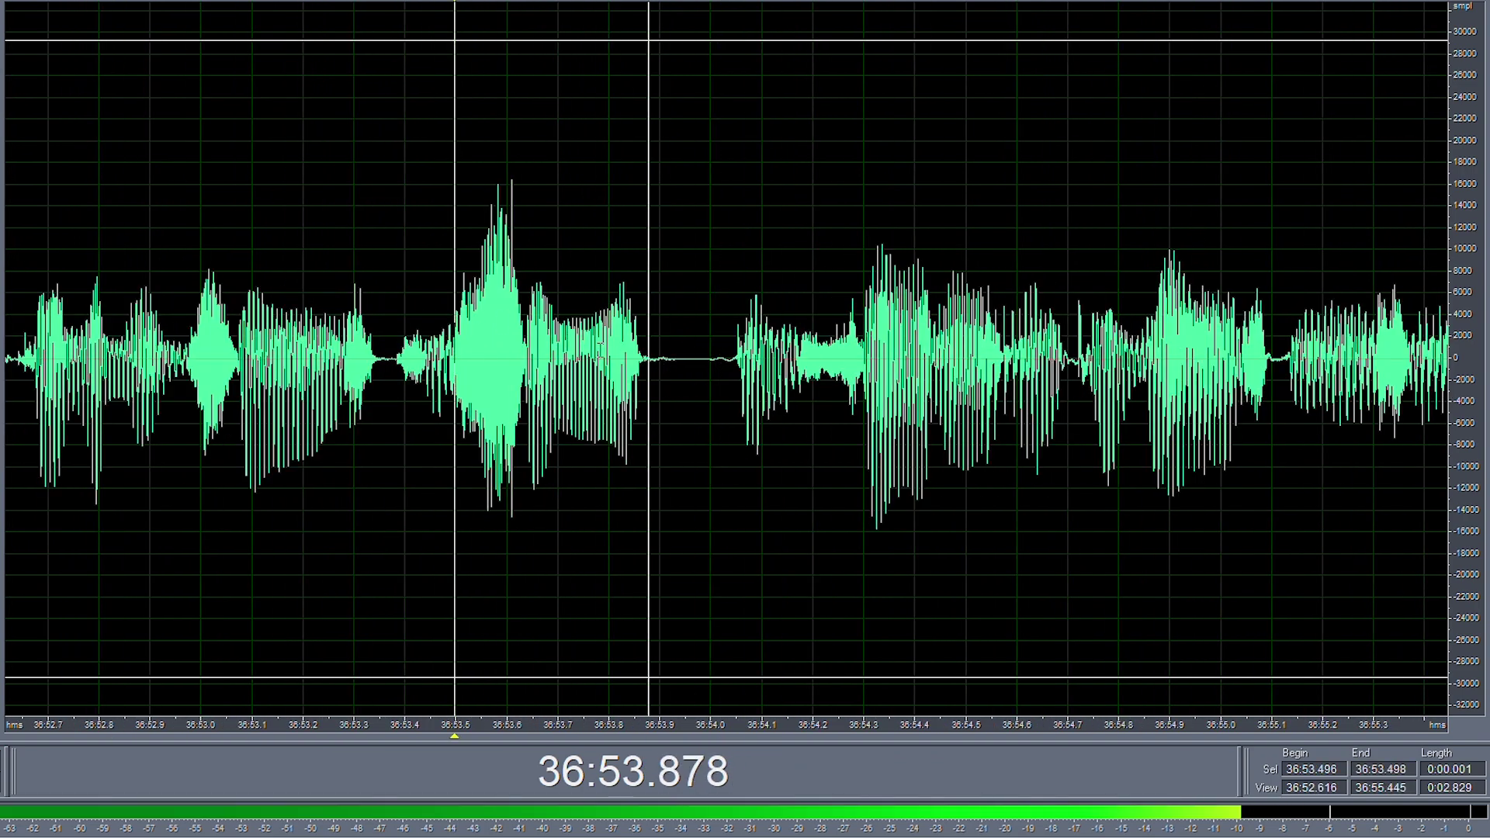
pyautogui.press('space')
pyautogui.press('space')
pyautogui.press('space')
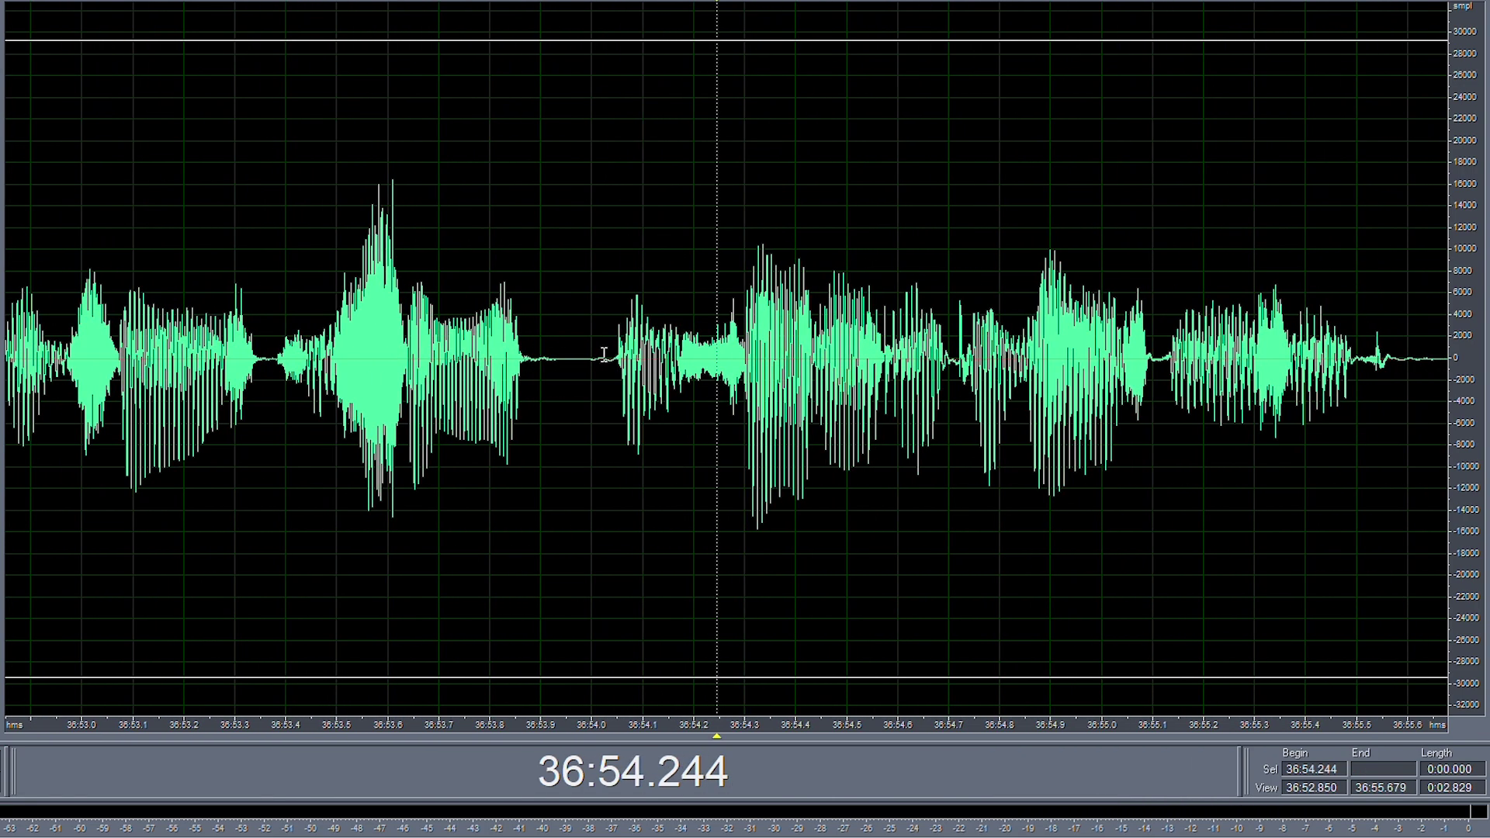
# - Delete most of the pause between about 36:53.88 and 36:54.03, and play the join from 36:52.940
pyautogui.moveTo(604, 355); pyautogui.dragTo(545, 375)
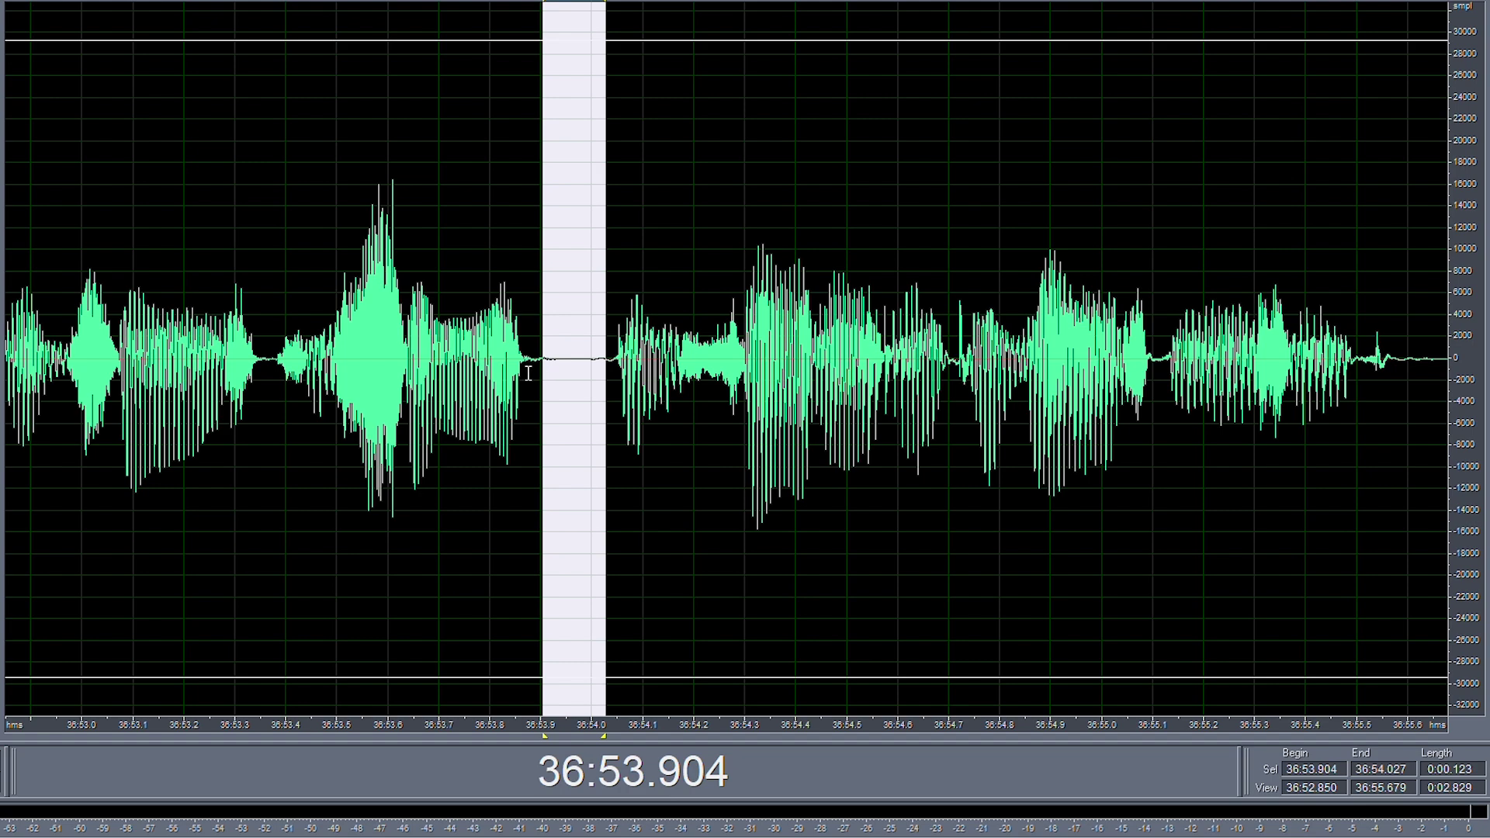
pyautogui.scroll(4, 527, 373)
pyautogui.keyDown('shift'); pyautogui.click(544, 357); pyautogui.keyUp('shift')
pyautogui.press('Delete')
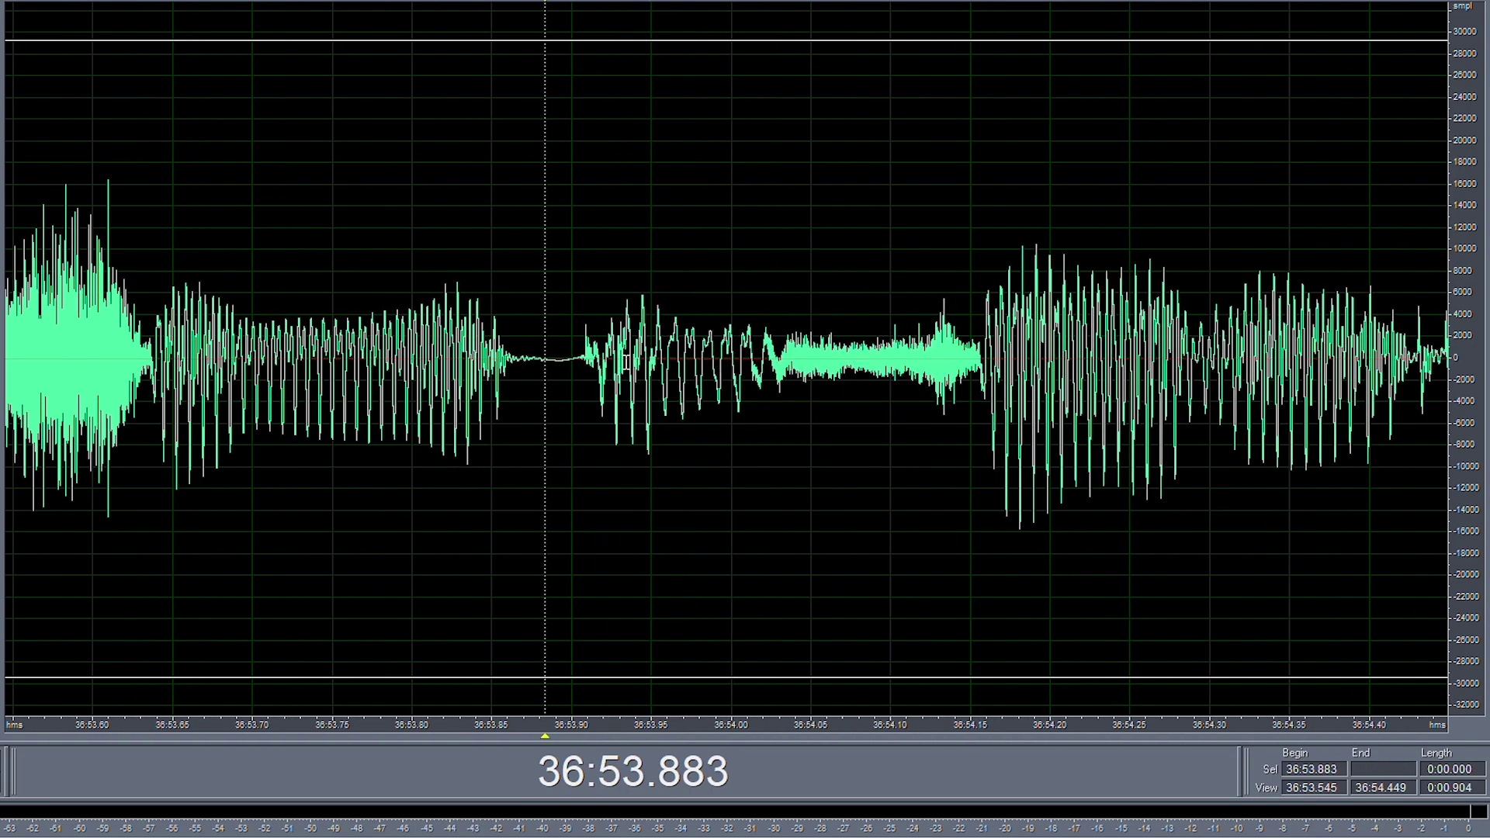
pyautogui.scroll(-5, 544, 356)
pyautogui.click(249, 303)
pyautogui.press('space')
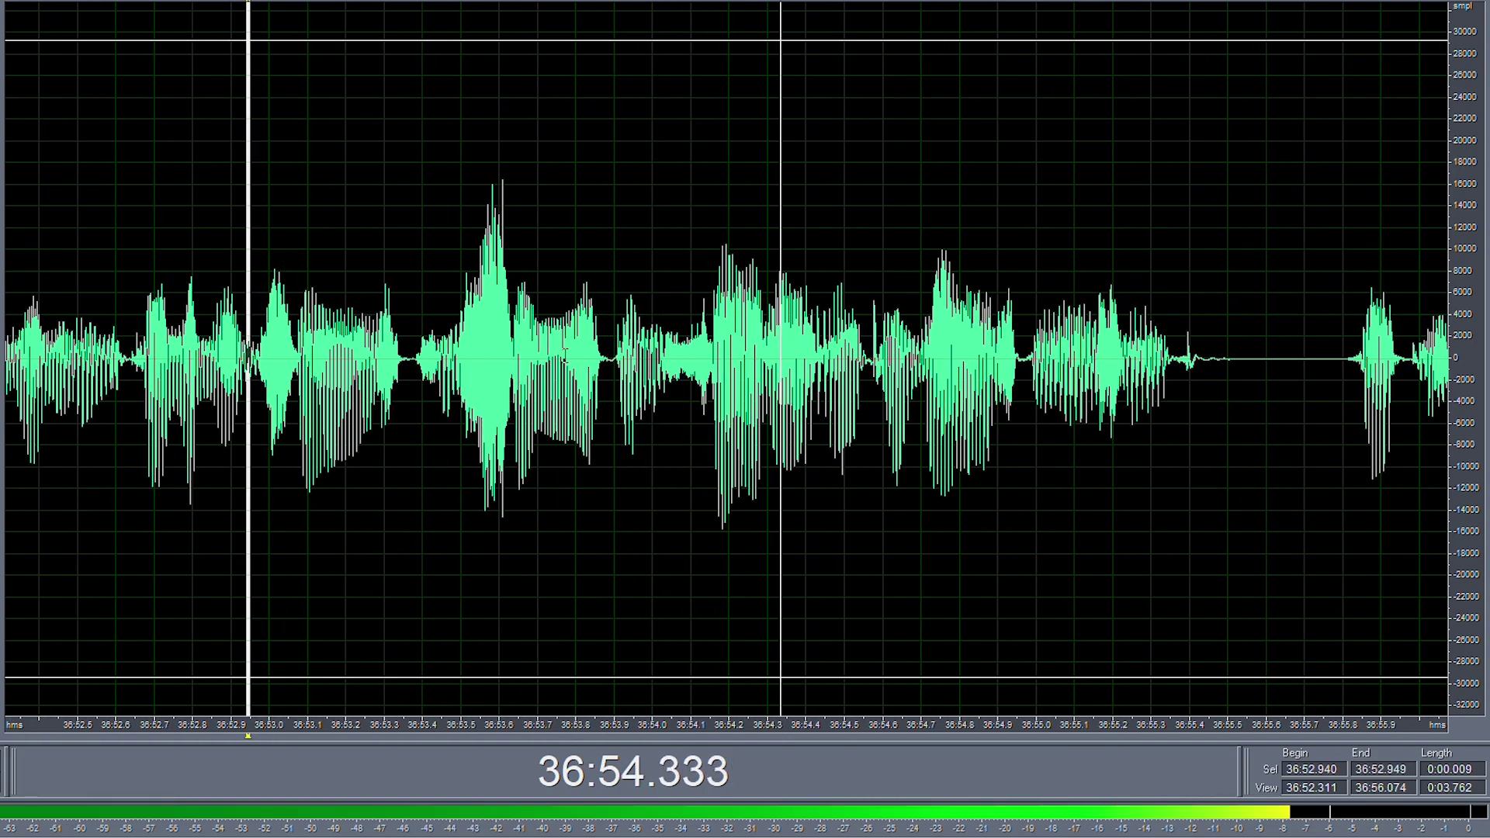
# - Cut the 0.031 s fragment from 36:53.796 to 36:53.827 at the word's end, and play from 36:53.403
pyautogui.click(517, 361)
pyautogui.click(573, 370)
pyautogui.scroll(4, 577, 368)
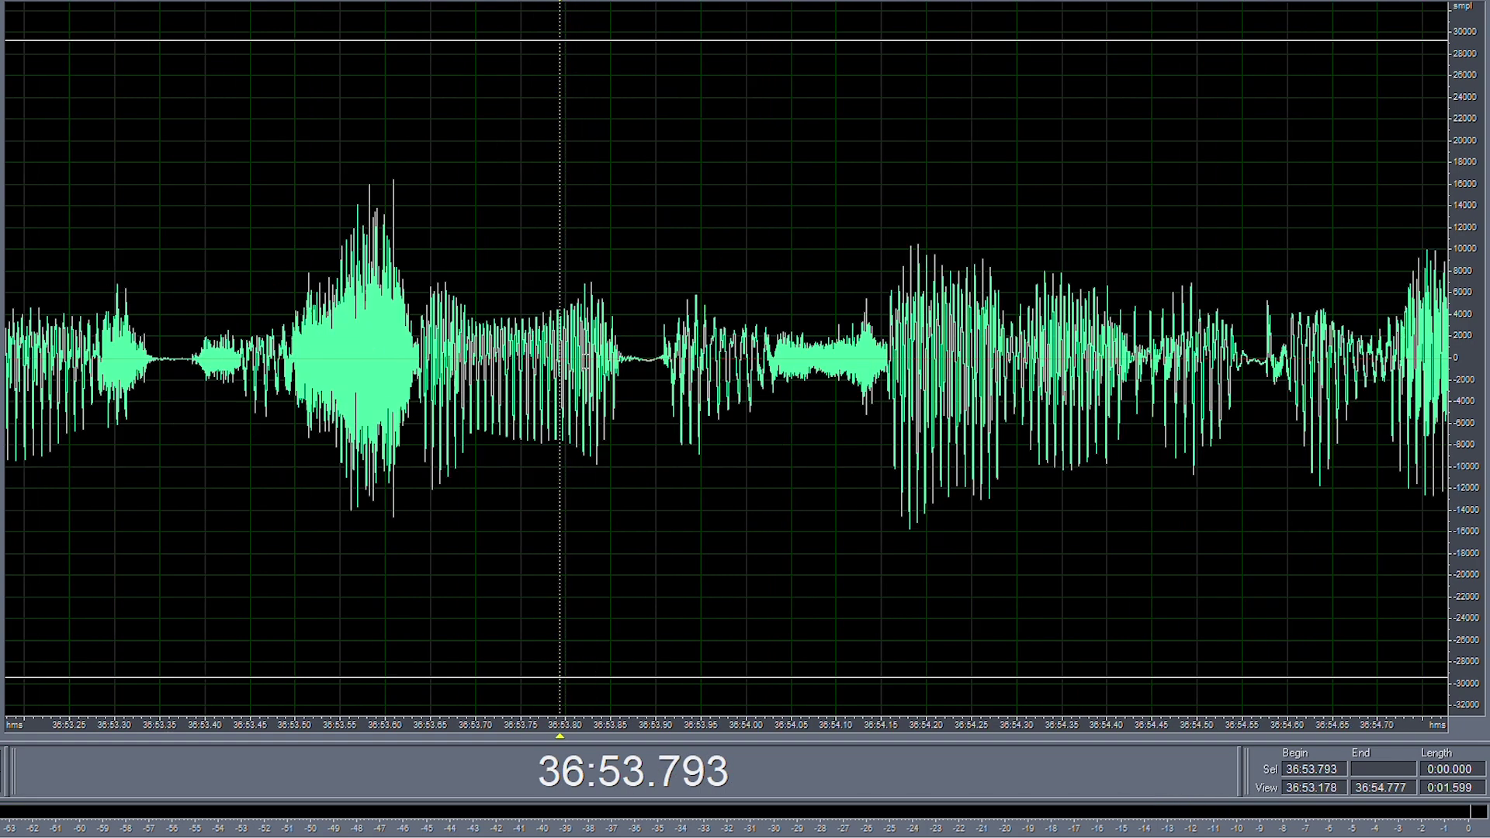
pyautogui.scroll(4, 577, 367)
pyautogui.scroll(1, 576, 367)
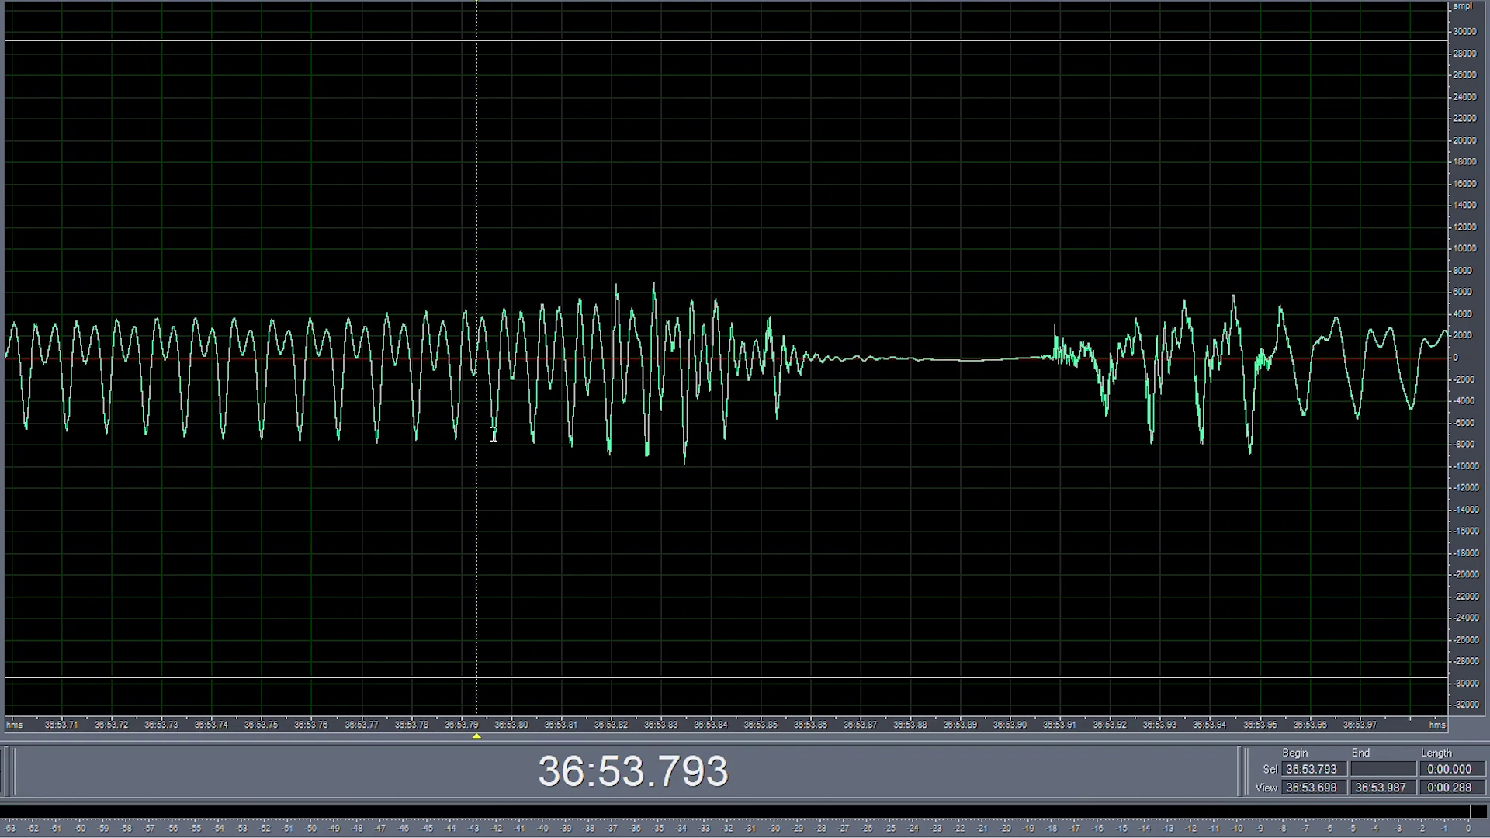
pyautogui.moveTo(495, 432); pyautogui.dragTo(650, 453)
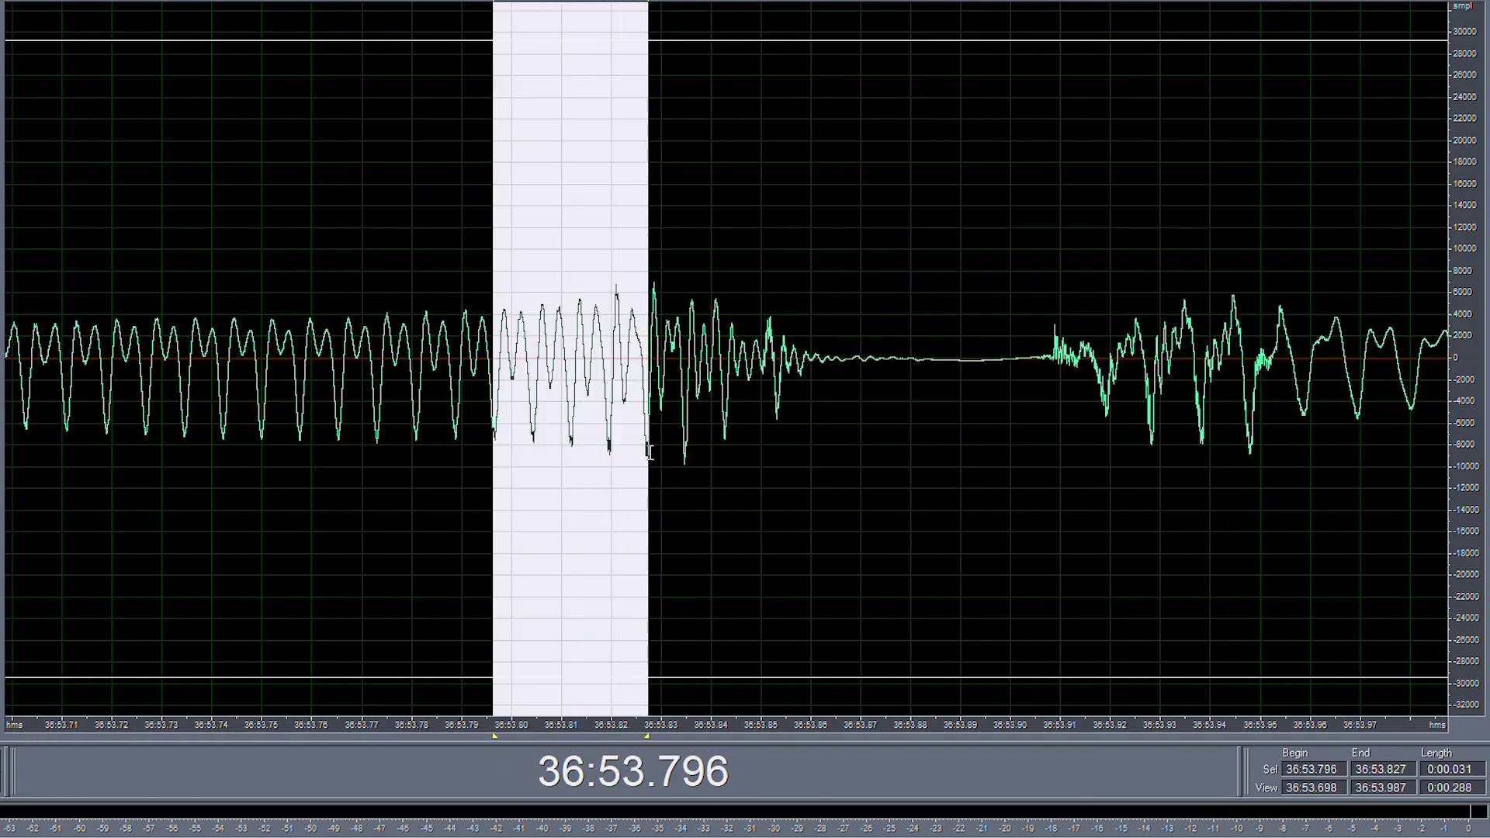
pyautogui.scroll(-6, 643, 450)
pyautogui.click(335, 334)
pyautogui.press('space')
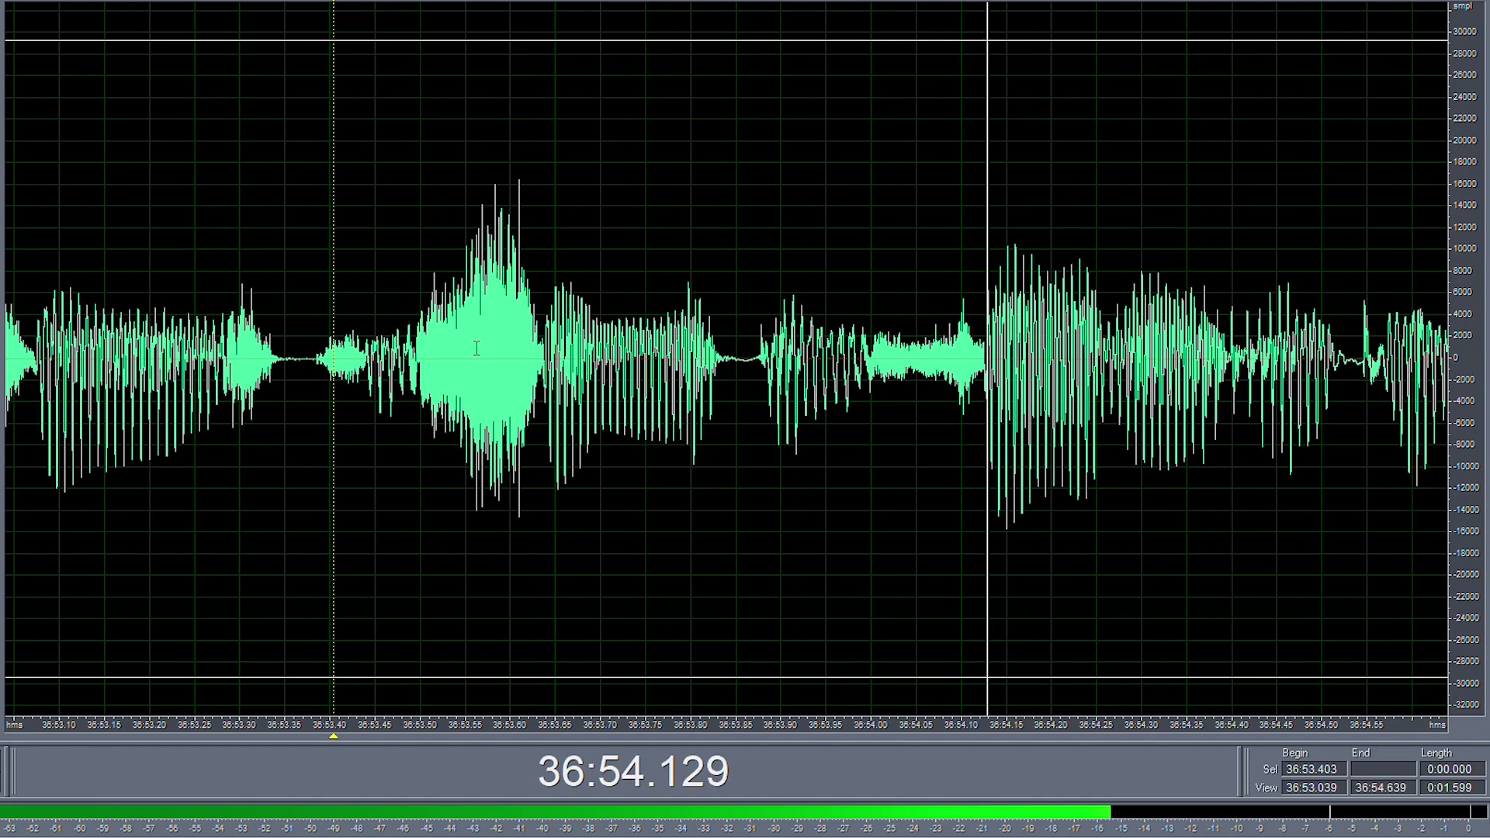
pyautogui.press('space')
# - Trim another tiny fragment from the same word's end, starting at 36:53.782, and play the result from 36:52.791
pyautogui.scroll(9, 645, 381)
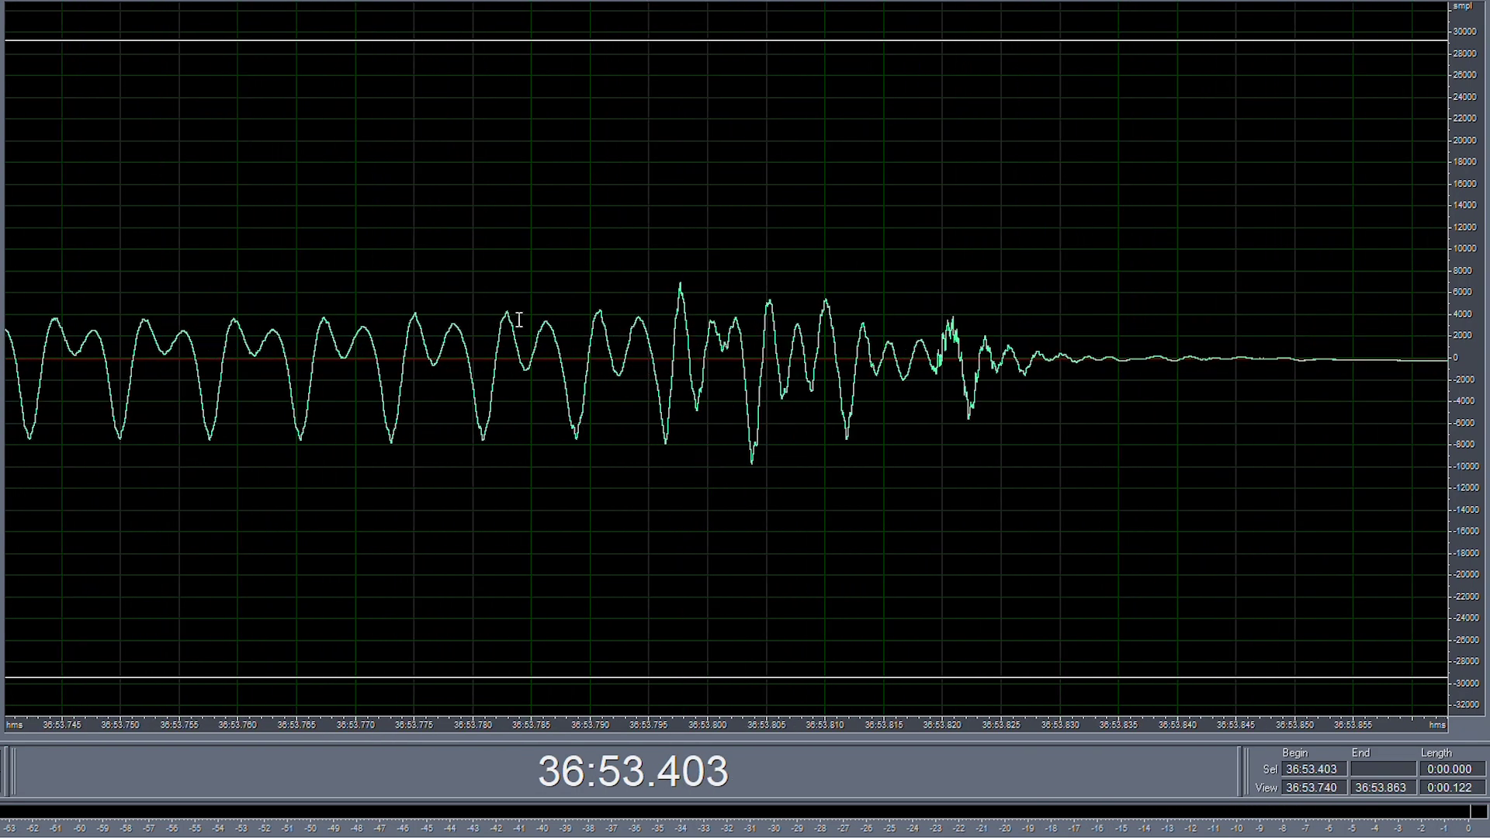
pyautogui.moveTo(506, 319); pyautogui.dragTo(768, 364)
pyautogui.press('Delete')
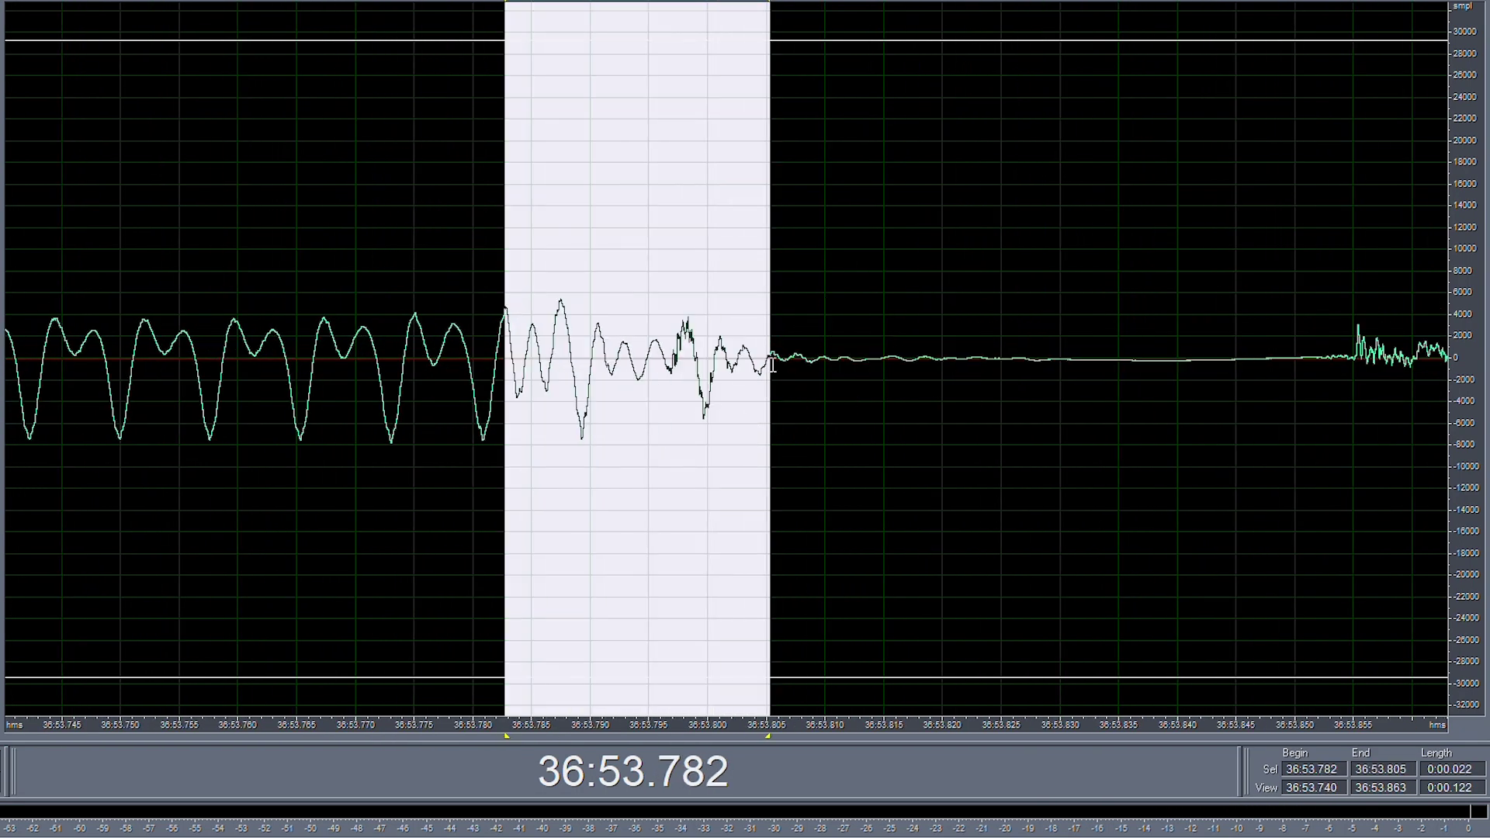
pyautogui.scroll(-11, 772, 365)
pyautogui.moveTo(254, 254); pyautogui.dragTo(259, 254)
pyautogui.press('space')
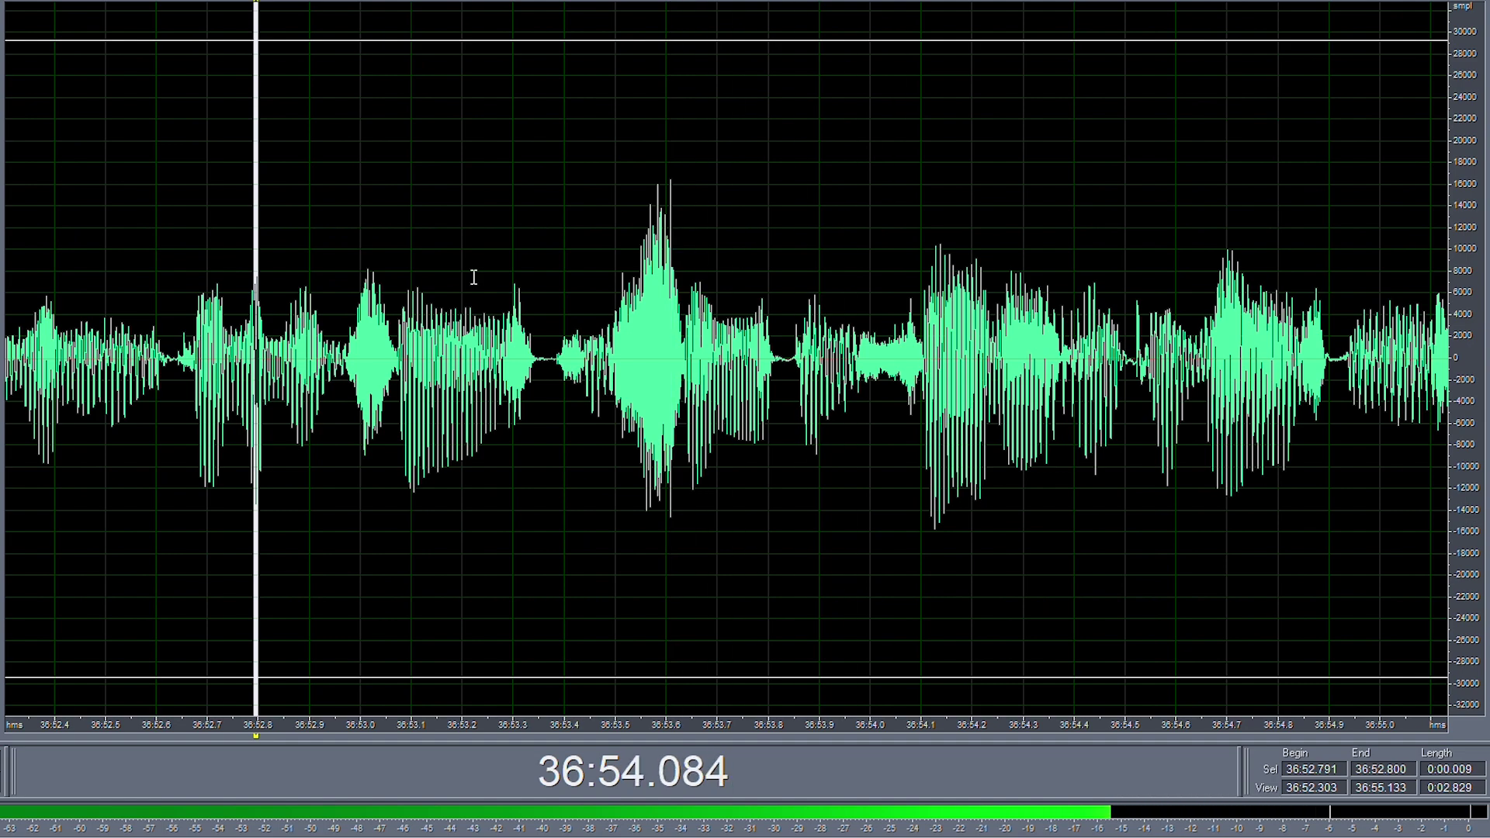
# - Delete the short utterance near 36:56.0 with the silence up to about 36:56.9, and play from 36:54.920
pyautogui.scroll(-5, 555, 297)
pyautogui.scroll(2, 764, 373)
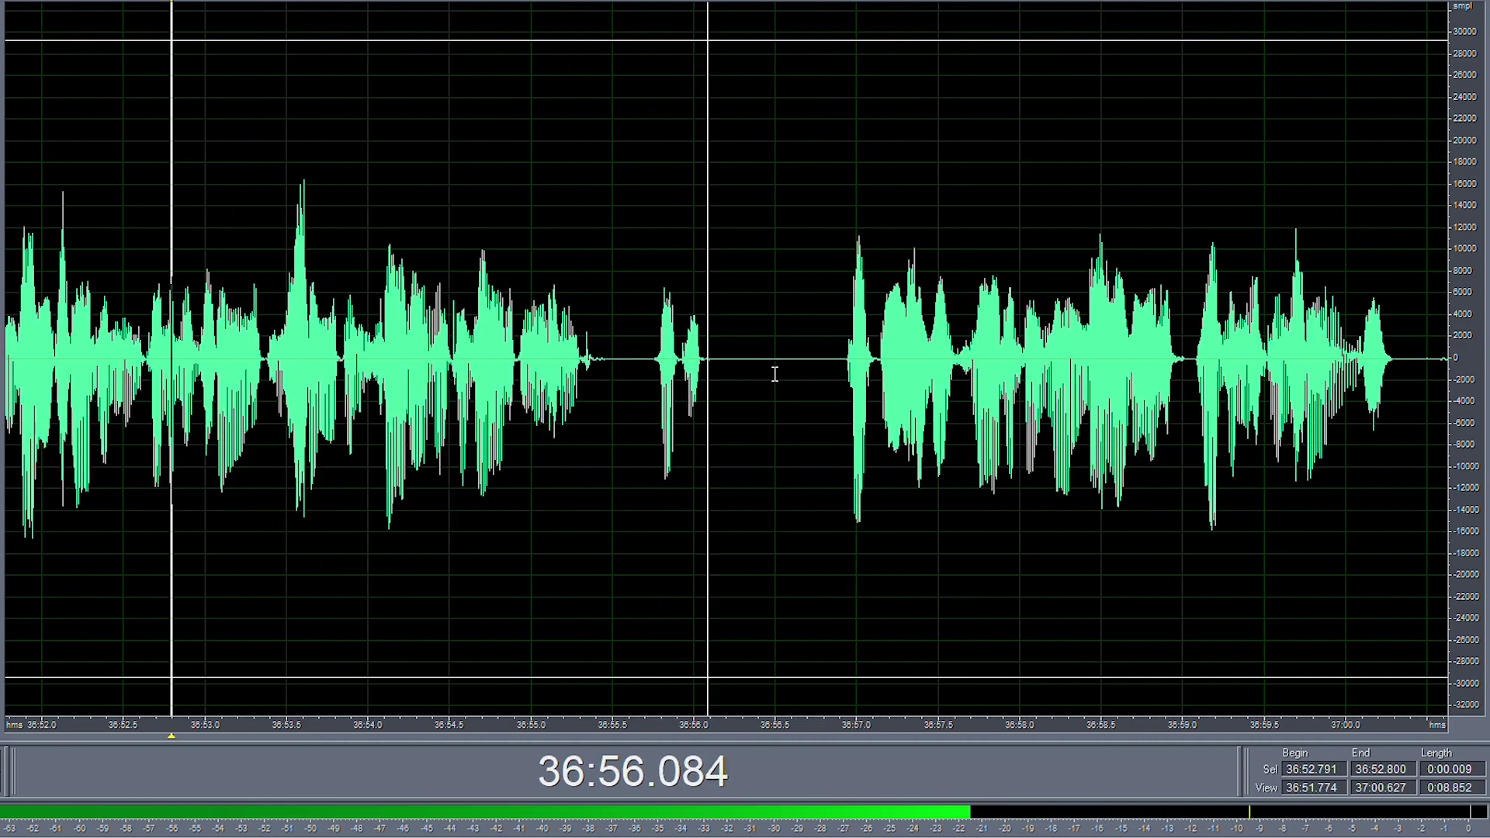
pyautogui.moveTo(835, 374); pyautogui.dragTo(767, 374)
pyautogui.press('Delete')
pyautogui.click(520, 382)
pyautogui.press('space')
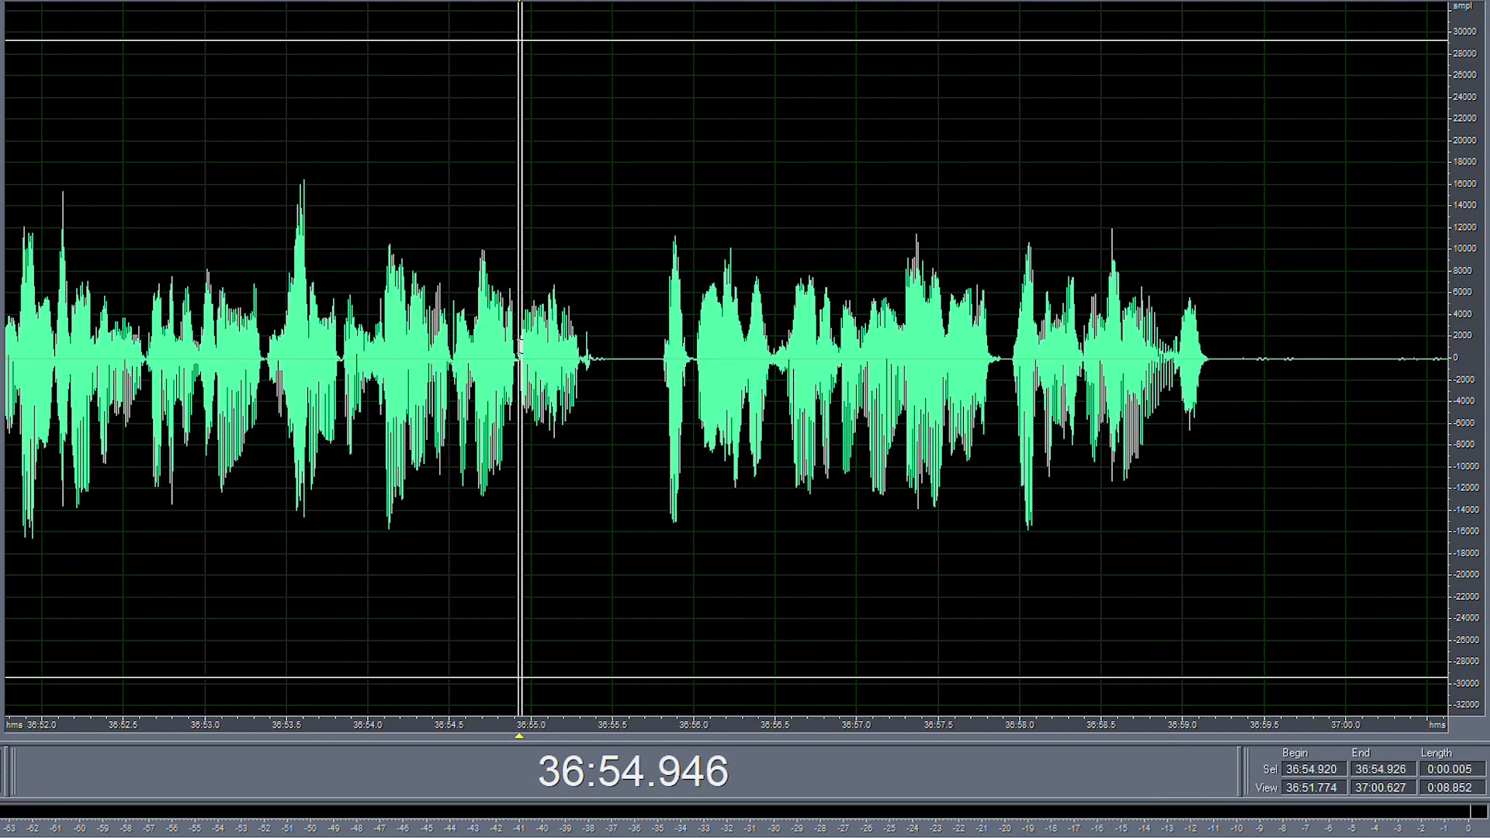
# - Silence the noises in the pause after 36:59.2 and delete the surplus from about 36:59.6 to 37:02.1
pyautogui.scroll(-4, 520, 368)
pyautogui.scroll(4, 687, 364)
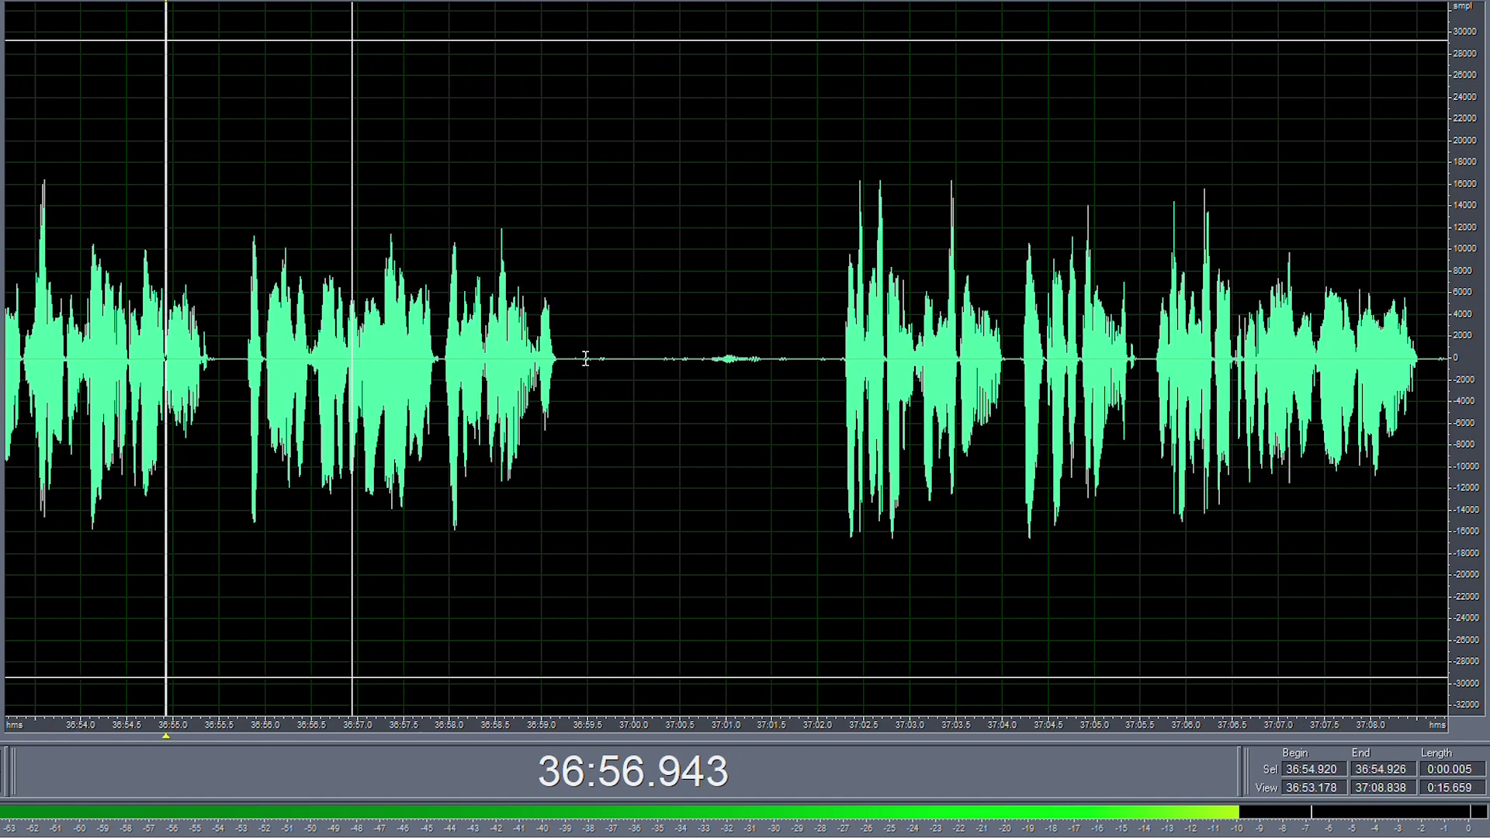
pyautogui.moveTo(562, 358); pyautogui.dragTo(594, 383)
pyautogui.press('s')
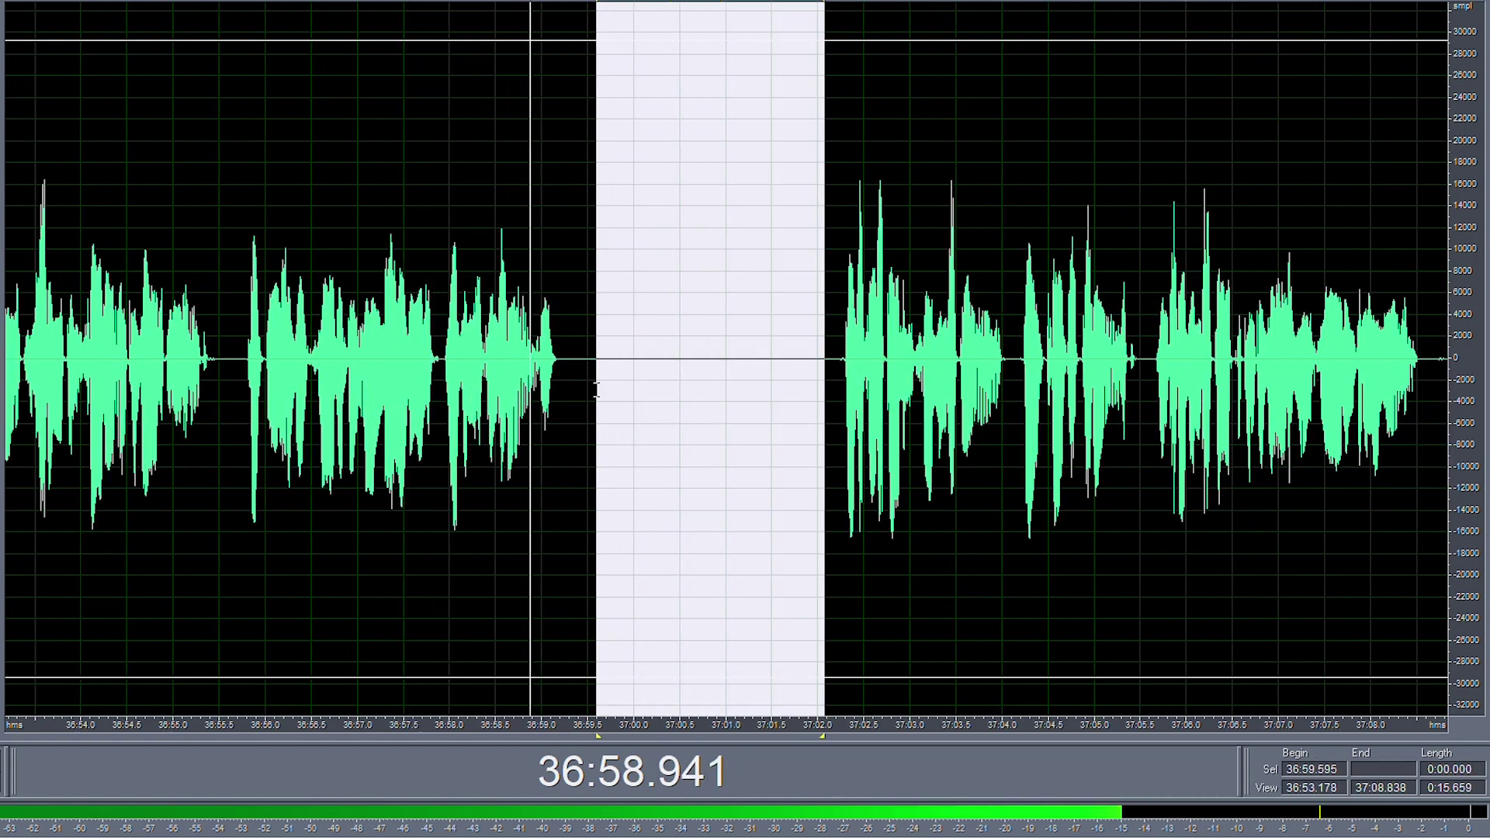
pyautogui.press('Delete')
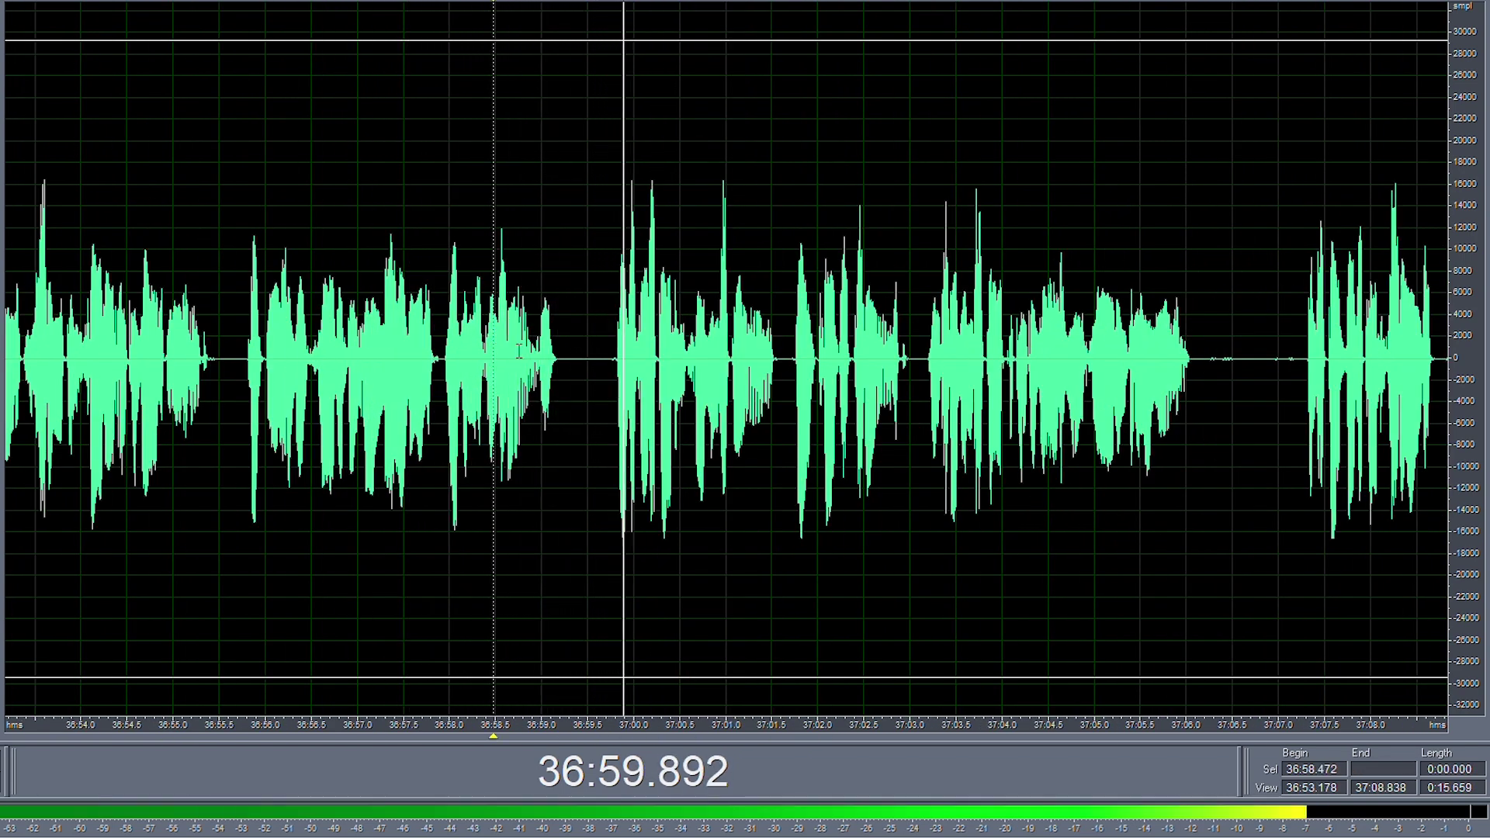
# - Clear the faint noise from the pause after 37:06.0 and shorten it by about 0.5 s
pyautogui.moveTo(564, 367); pyautogui.dragTo(597, 378)
pyautogui.press('s')
pyautogui.press('Delete')
pyautogui.click(580, 379)
pyautogui.scroll(2, 743, 380)
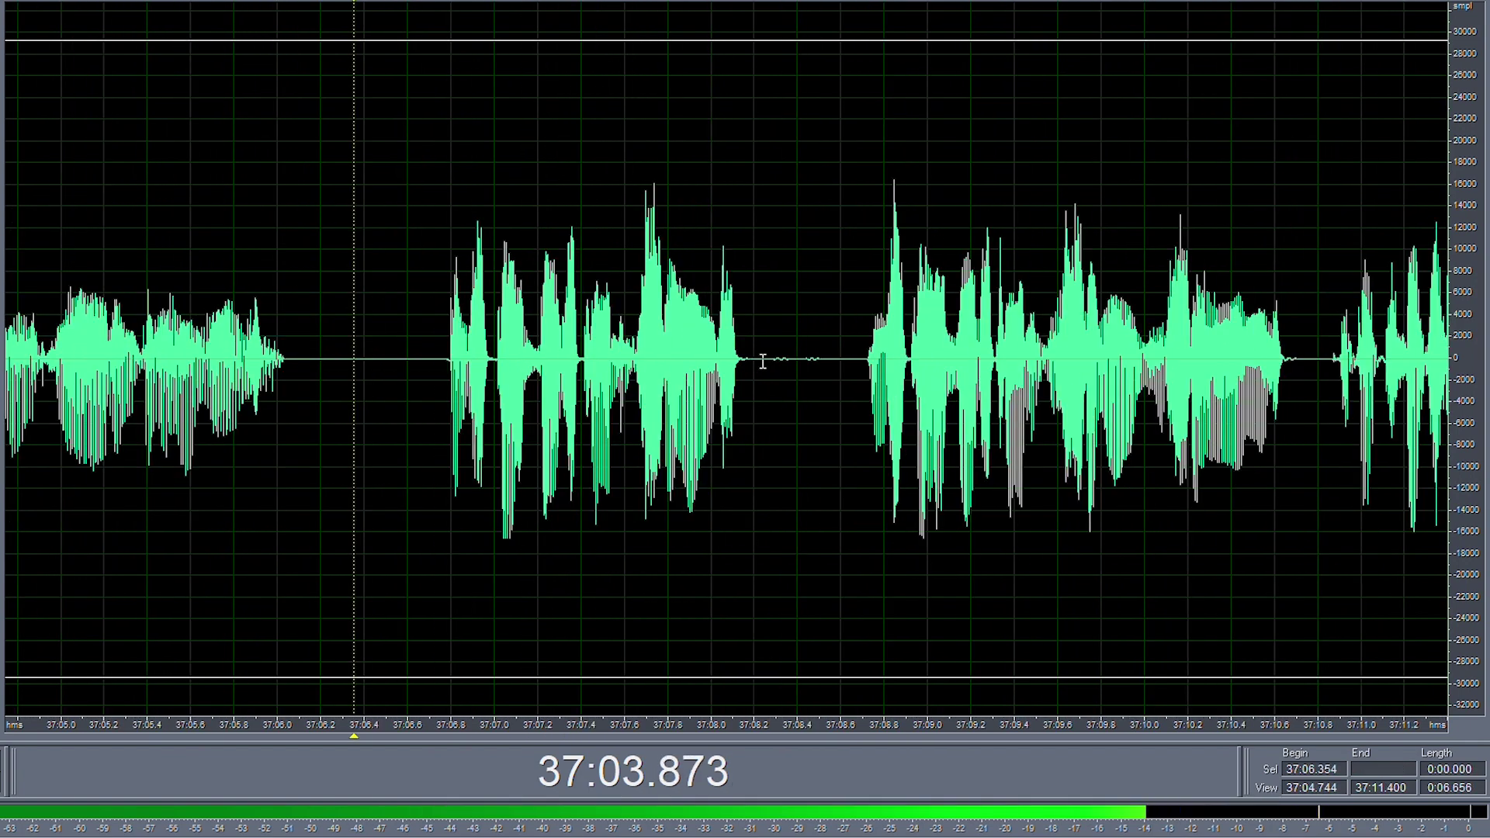
# - Clear the faint noise from the pause between about 37:08.2 and 37:08.7 and trim it slightly
pyautogui.moveTo(766, 361); pyautogui.dragTo(846, 361)
pyautogui.press('Delete')
pyautogui.scroll(-6, 332, 351)
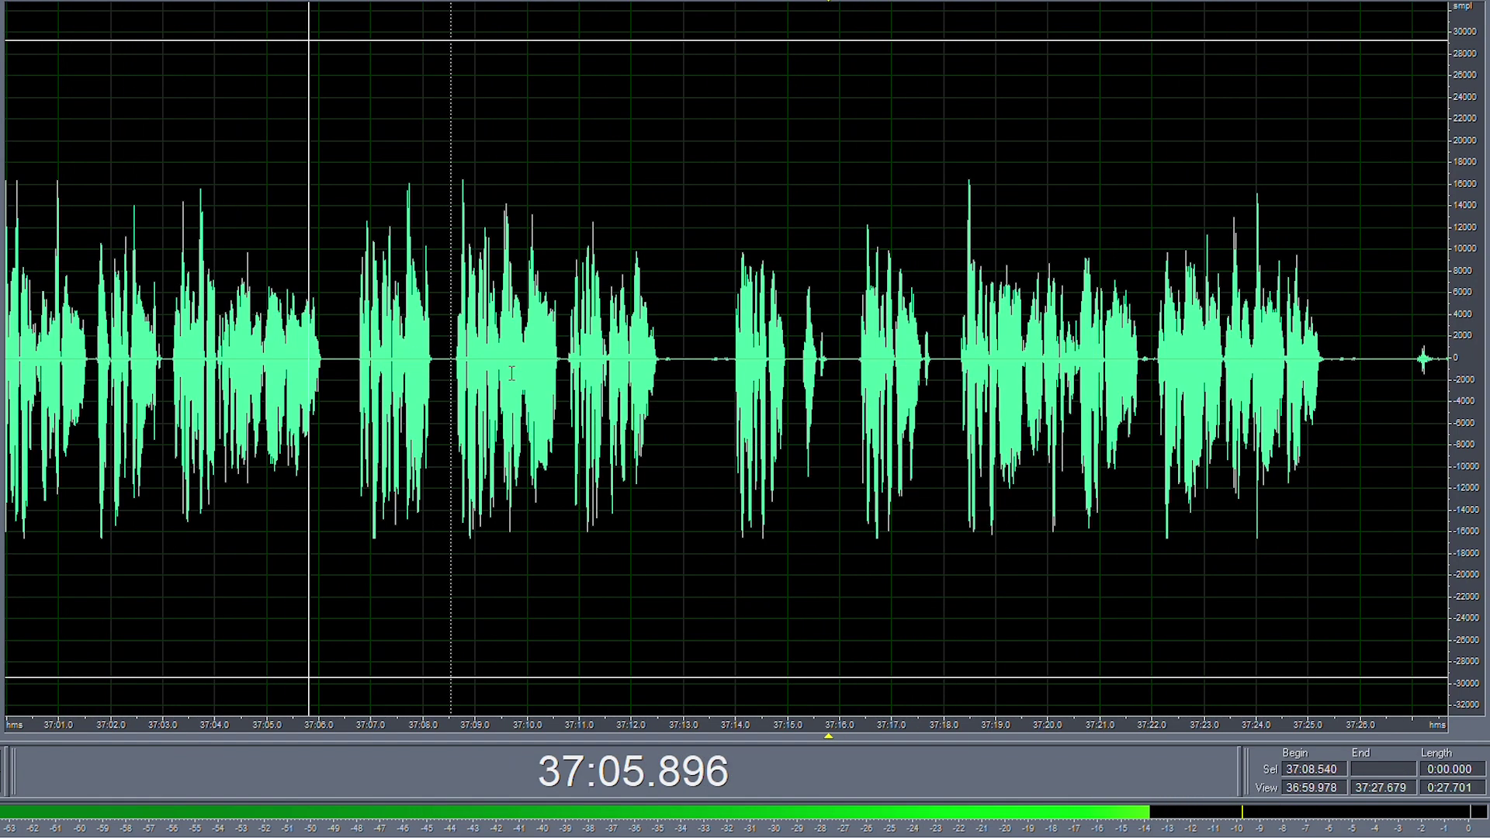
# - Silence the pause from 37:12.642 to 37:13.888 and stop playback
pyautogui.scroll(5, 585, 385)
pyautogui.moveTo(569, 361); pyautogui.dragTo(771, 374)
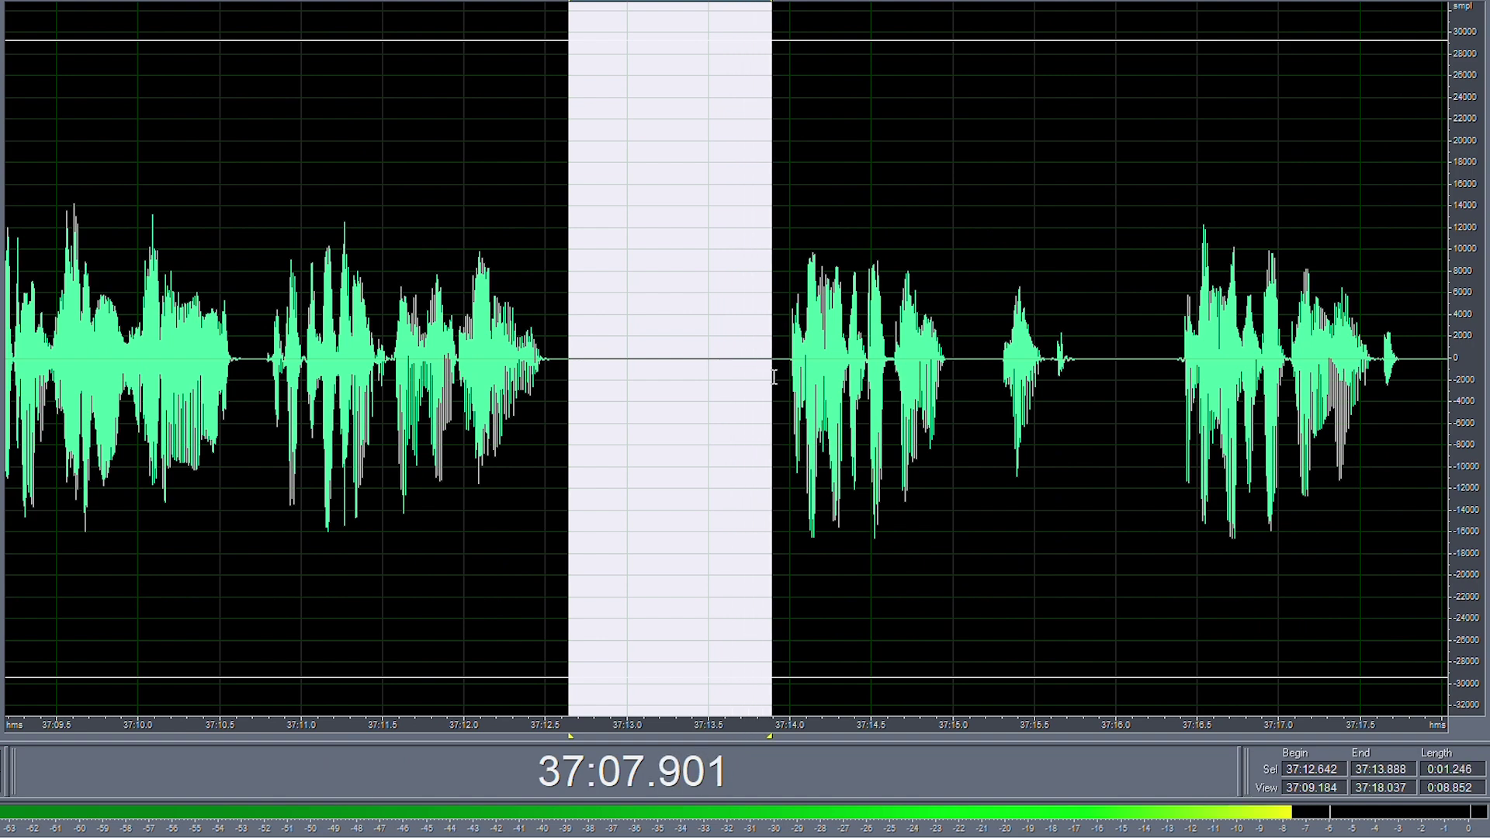
pyautogui.scroll(-2, 772, 374)
pyautogui.press('space')
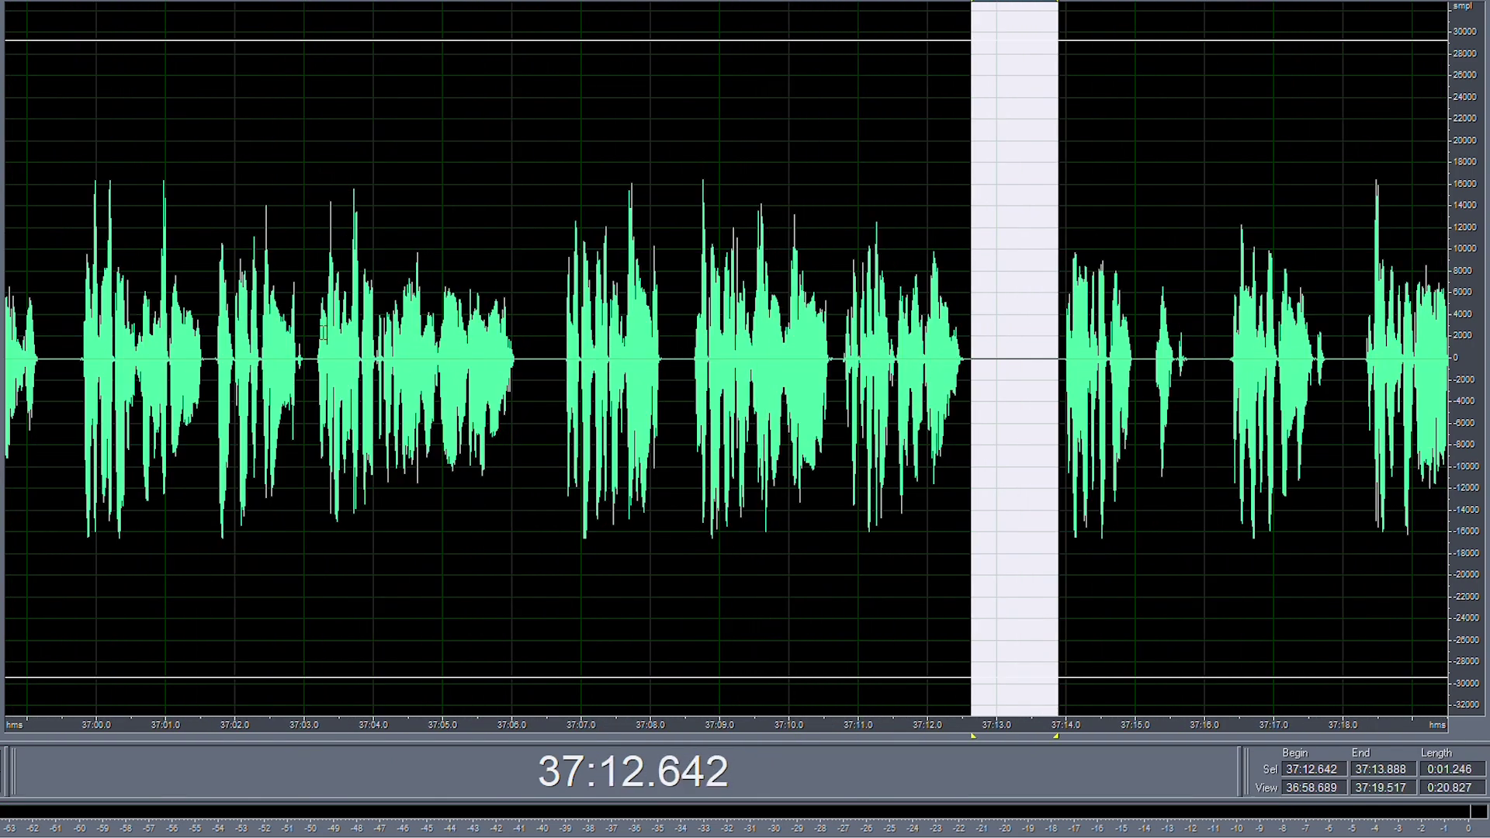
# - Listen from 37:03.196, delete the repeated take from 37:06.716 to about 37:08.6, and play the join
pyautogui.click(318, 324)
pyautogui.press('space')
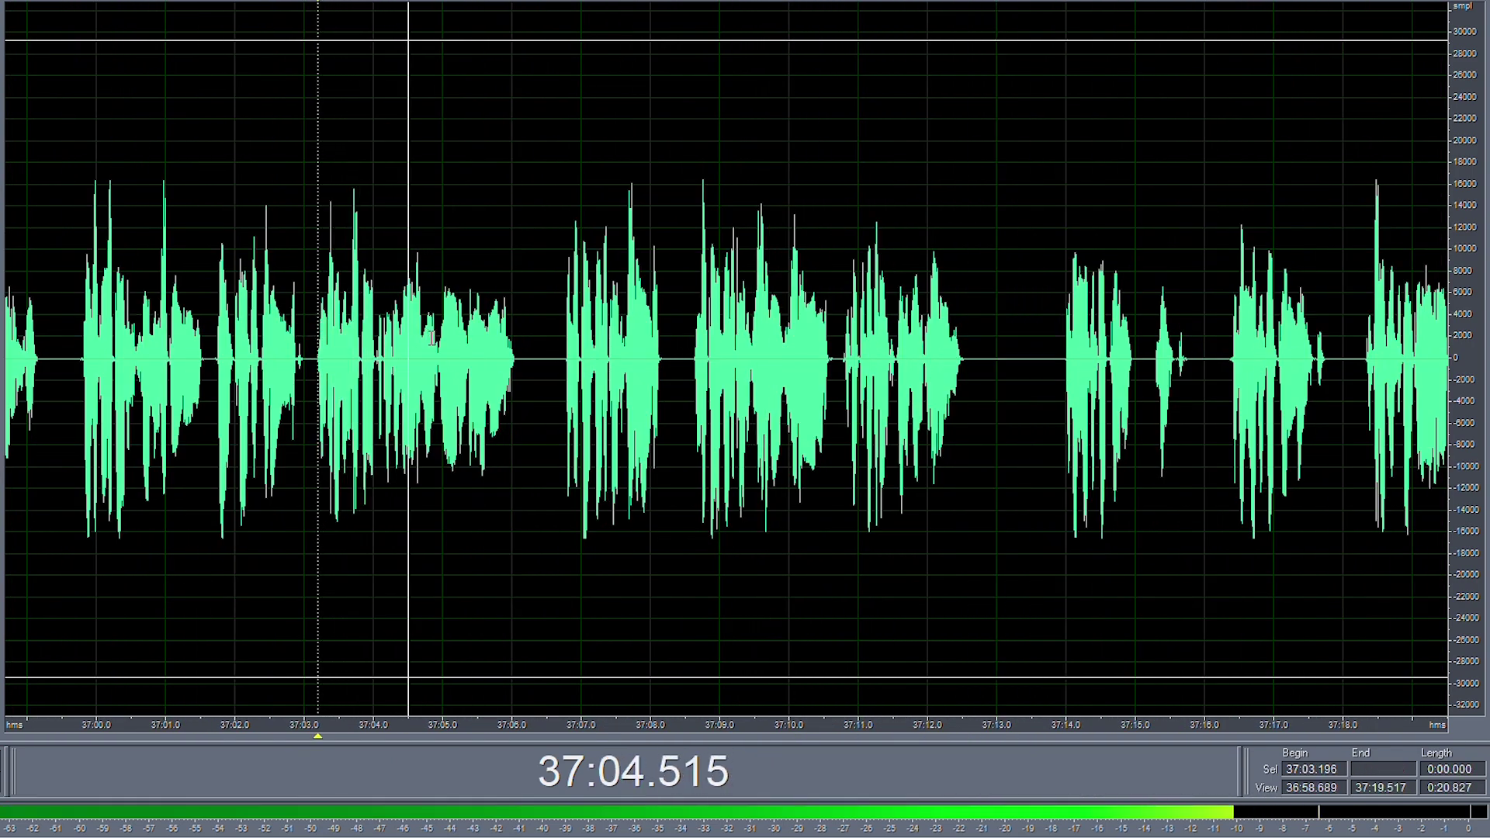
pyautogui.click(561, 351)
pyautogui.scroll(1, 645, 365)
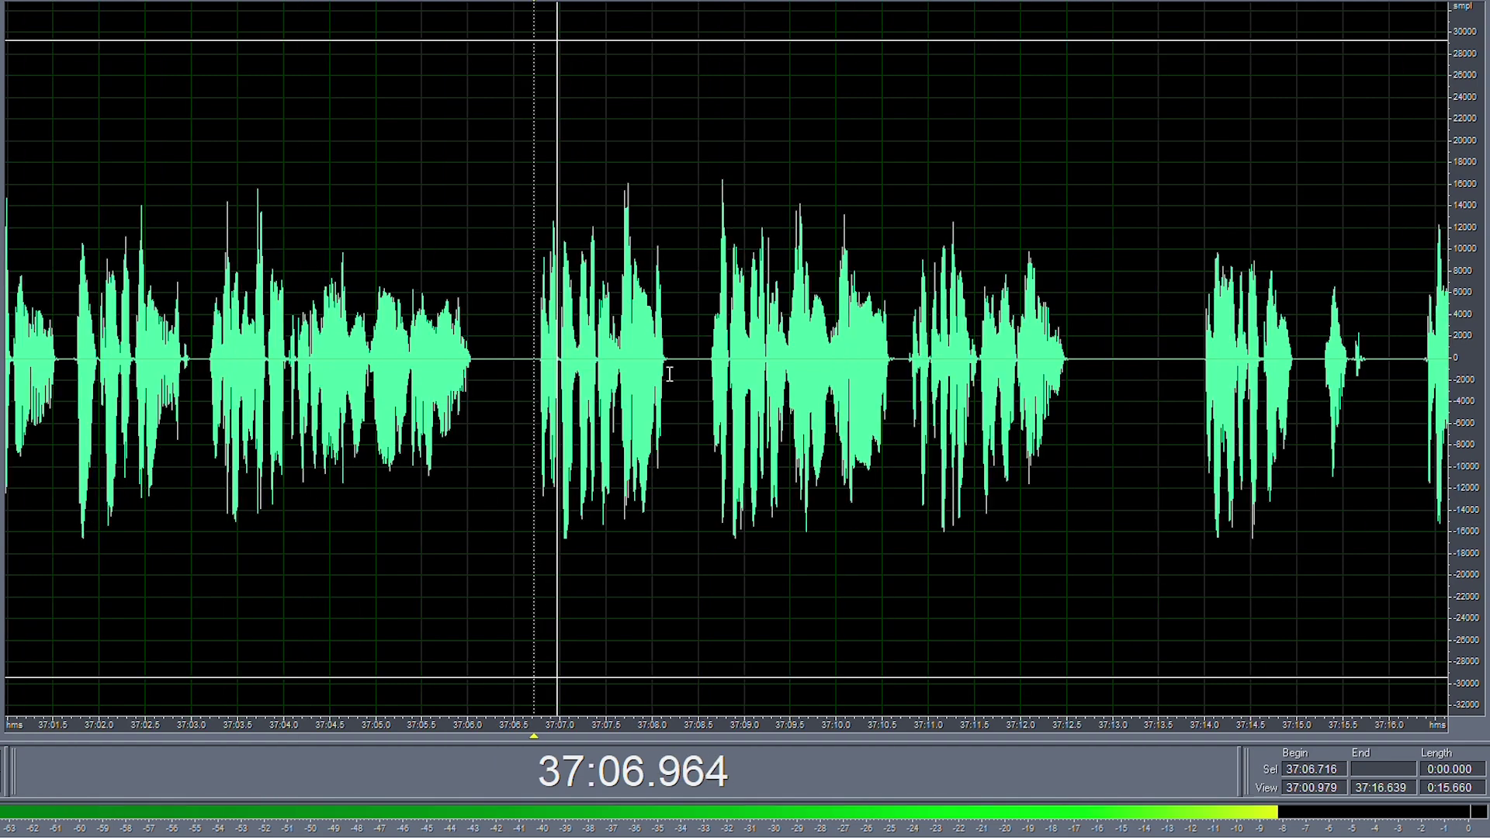
pyautogui.keyDown('shift'); pyautogui.click(709, 360); pyautogui.keyUp('shift')
pyautogui.press('Delete')
pyautogui.press('space')
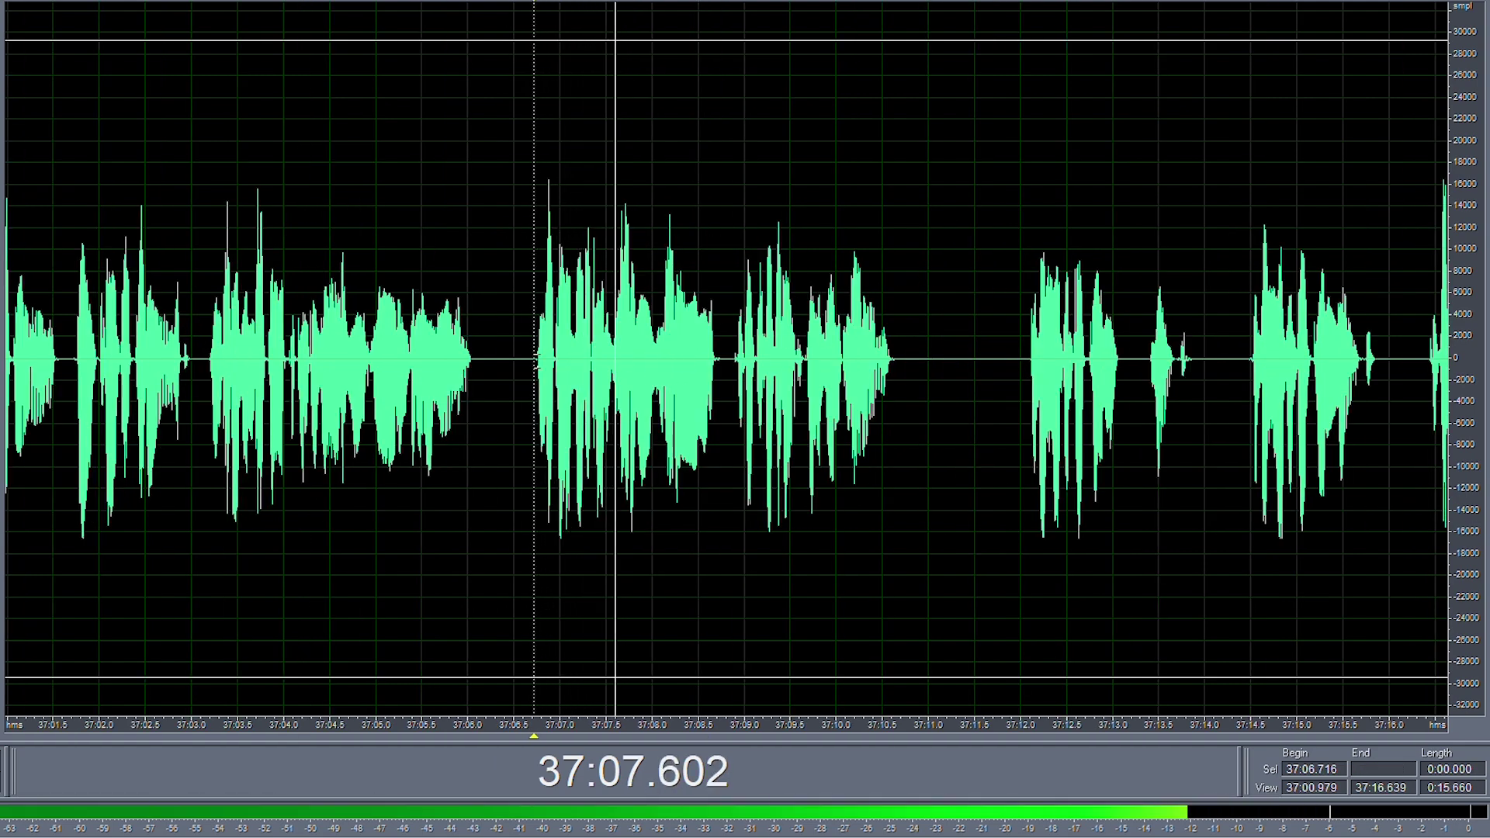
# - Shorten the long pause after 37:10.6 by about 1 s
pyautogui.scroll(-3, 537, 361)
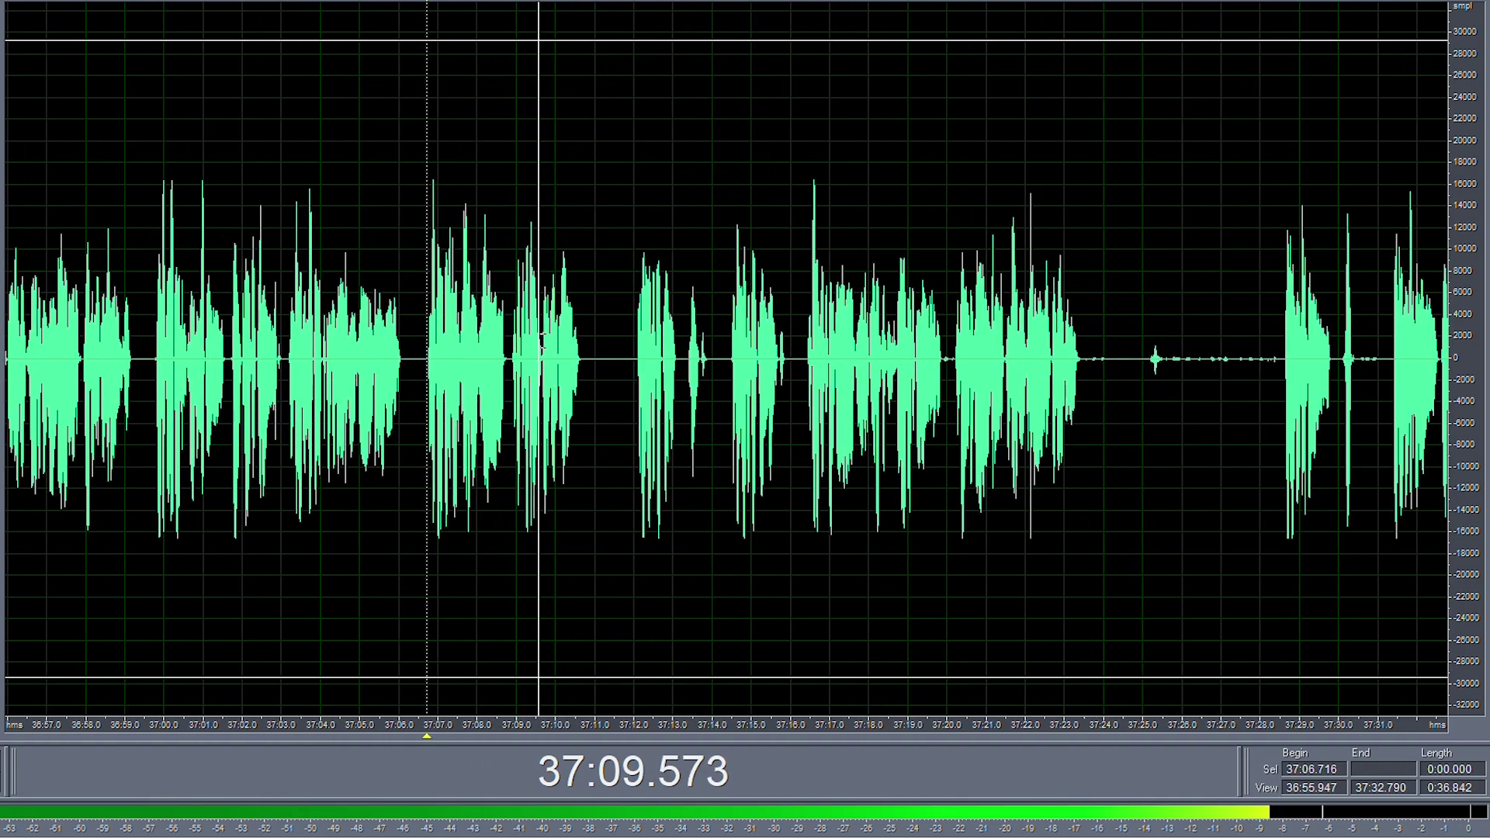
pyautogui.scroll(4, 652, 369)
pyautogui.keyDown('shift'); pyautogui.click(768, 351); pyautogui.keyUp('shift')
pyautogui.press('Delete')
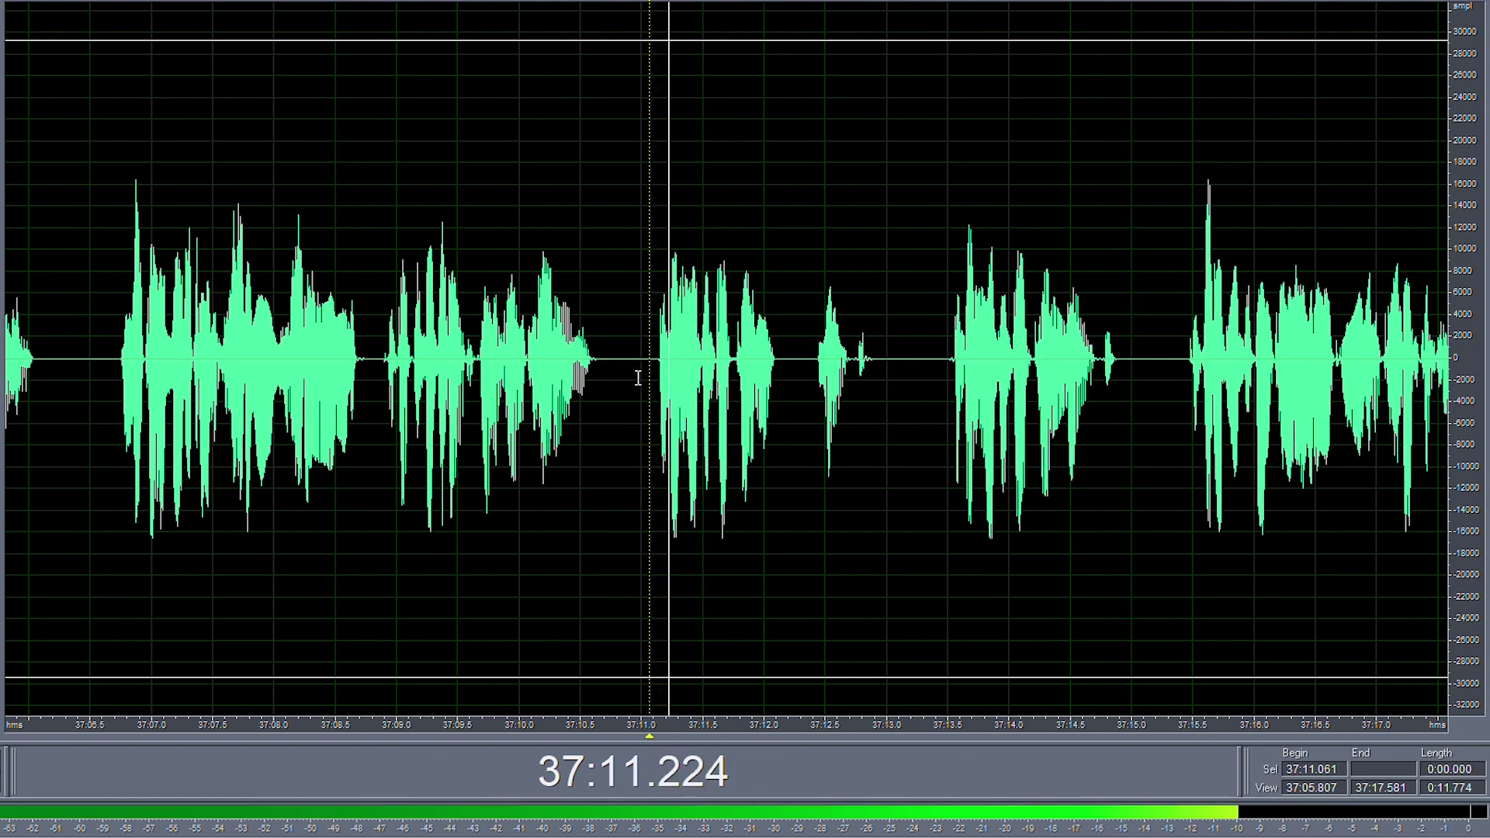
# - Delete the unwanted take from 37:11.053 to 37:13.450 and play the join from 37:08.784
pyautogui.click(941, 362)
pyautogui.moveTo(943, 363); pyautogui.dragTo(650, 369)
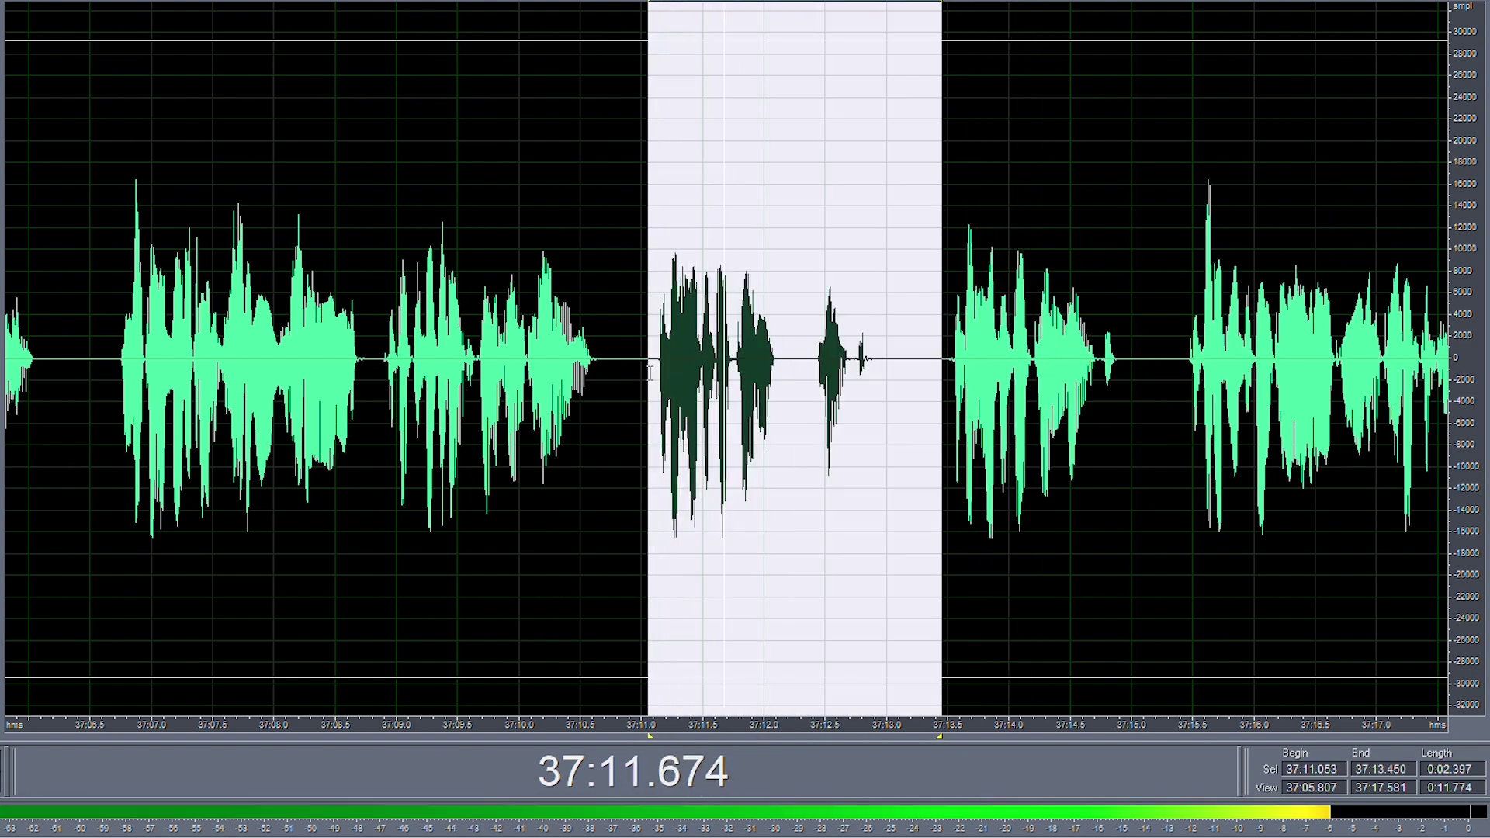
pyautogui.press('Delete')
pyautogui.press('space')
pyautogui.click(370, 333)
pyautogui.press('space')
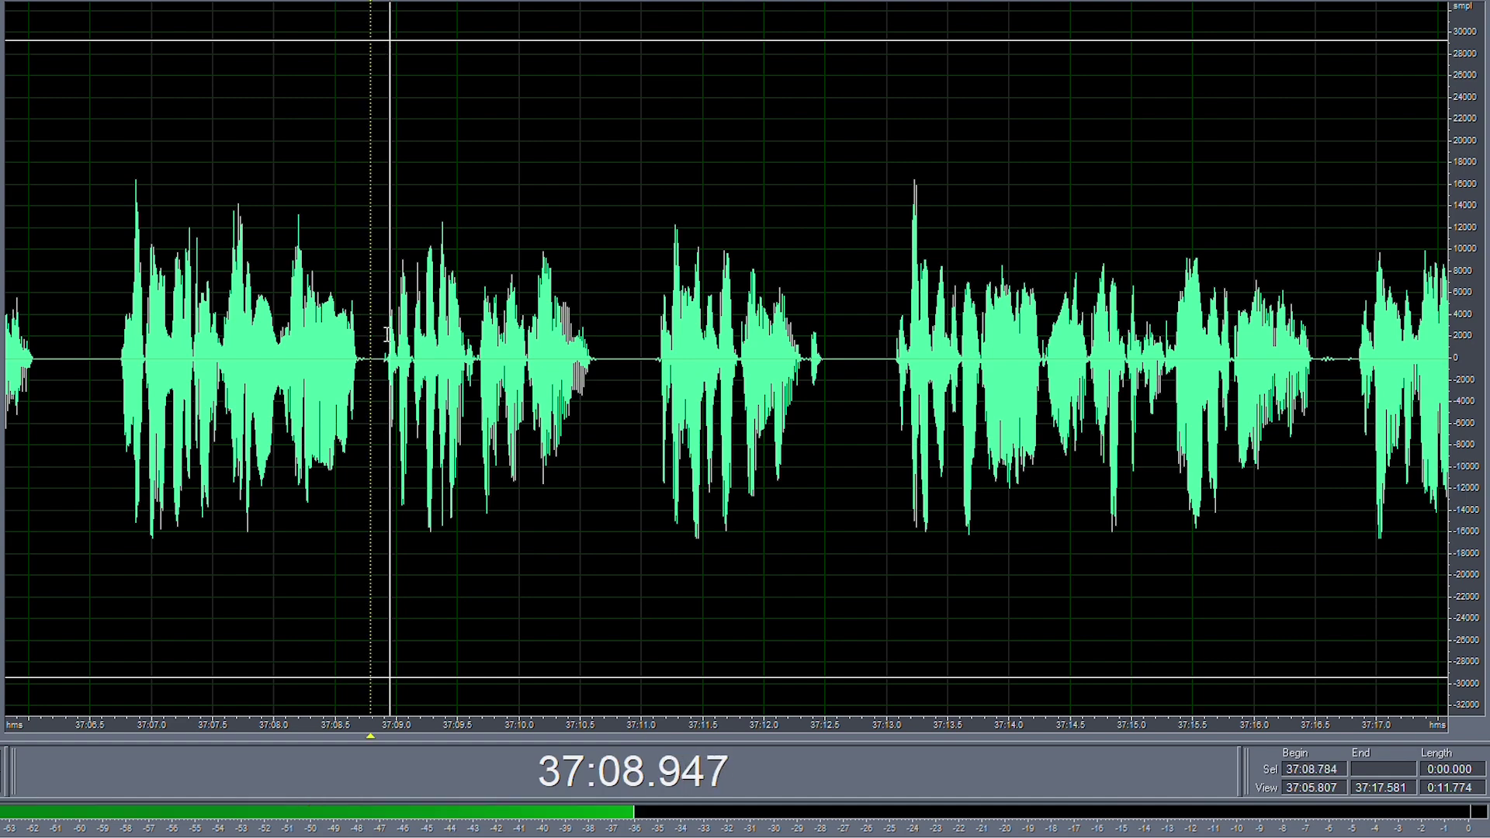
# - Trim about 0.25 s from the pause after 37:10.6 and continue playback from 37:12.646
pyautogui.scroll(-2, 632, 372)
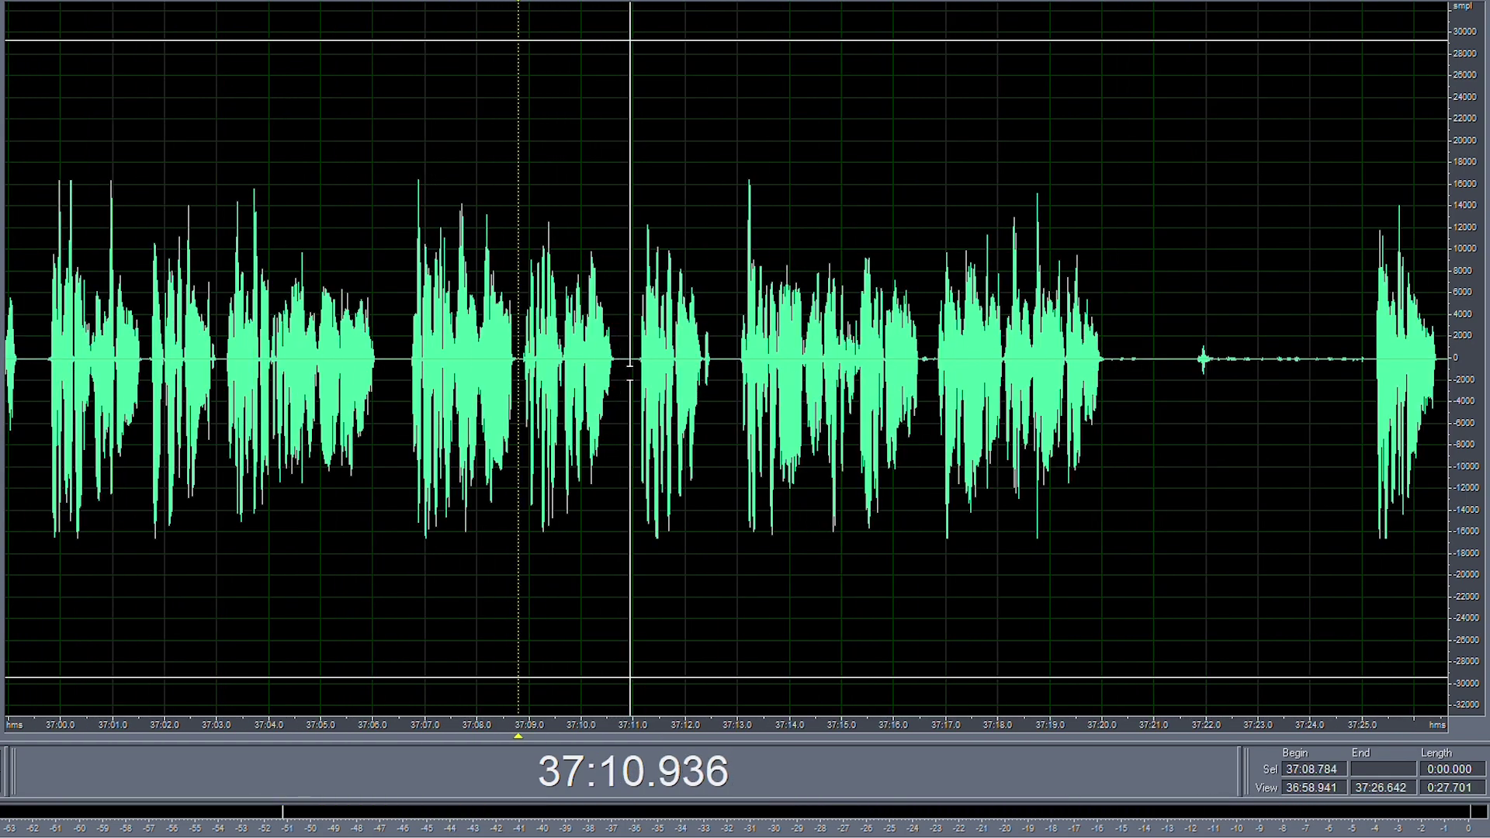
pyautogui.scroll(1, 714, 372)
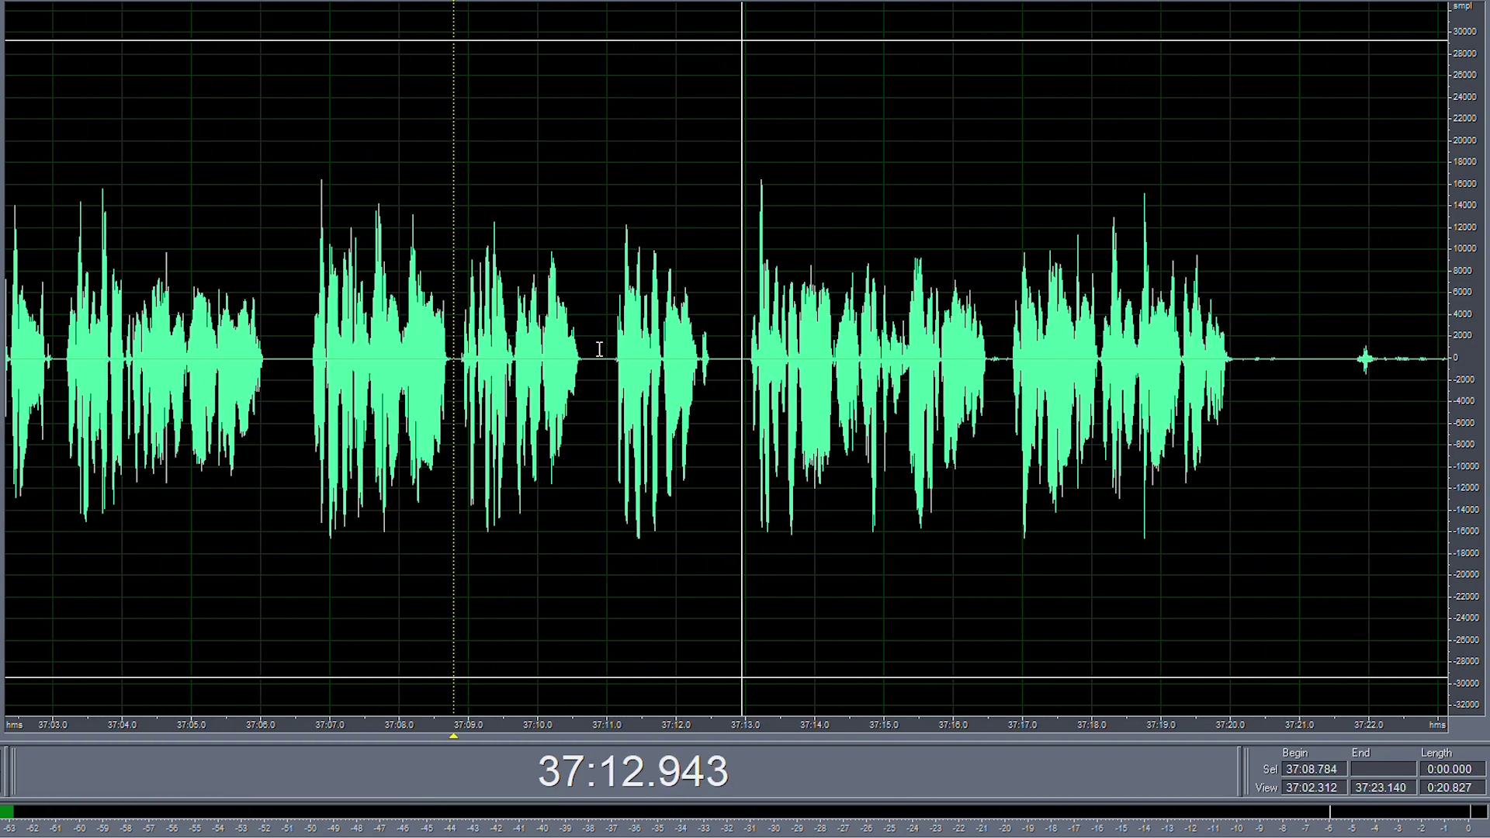
pyautogui.moveTo(604, 349); pyautogui.dragTo(593, 349)
pyautogui.click(723, 335)
pyautogui.press('space')
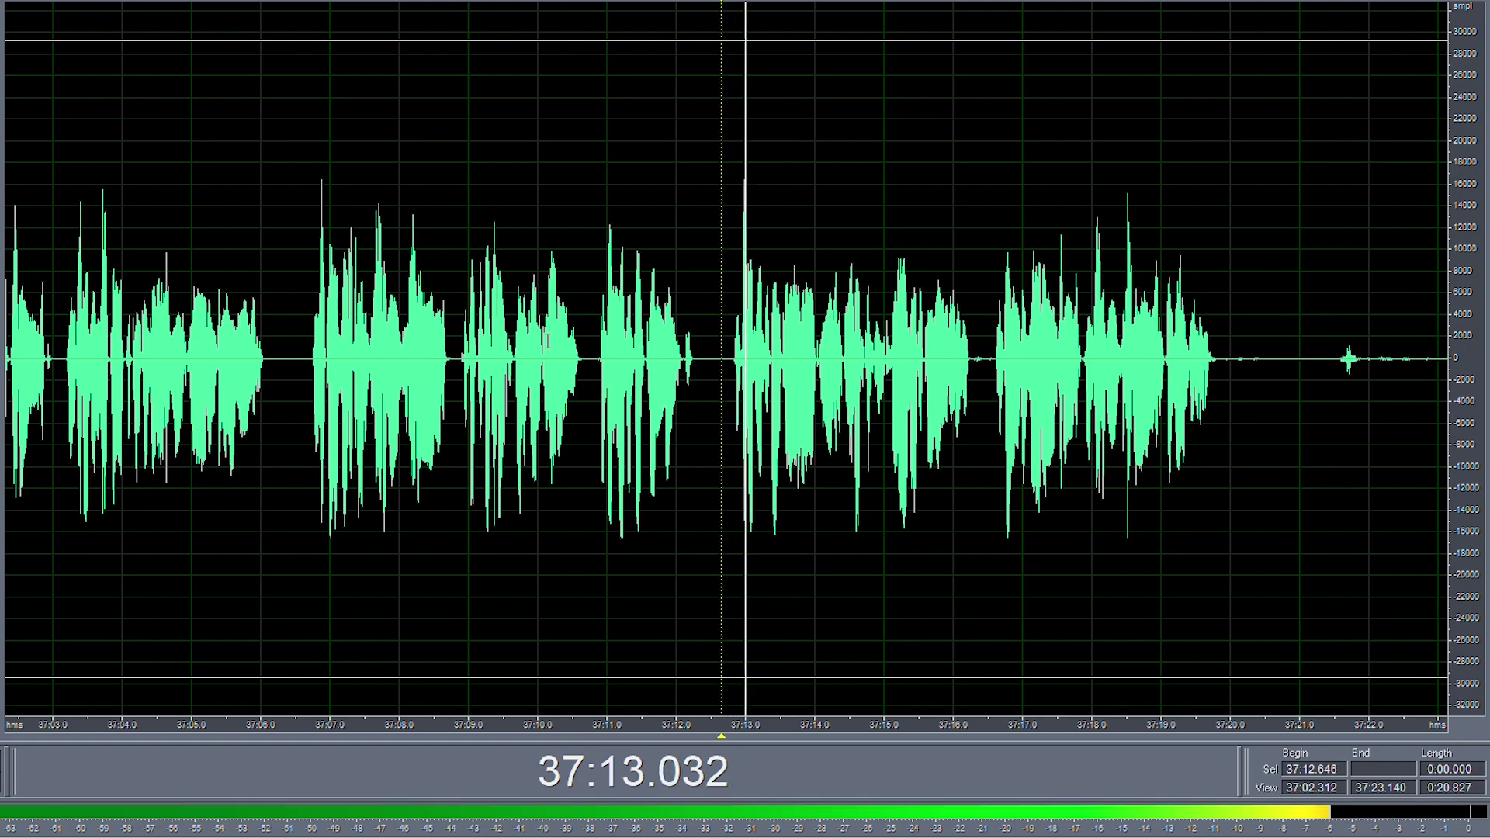
# - Listen on past 37:15 and silence the noise between 37:19.859 and 37:22.275
pyautogui.scroll(-3, 693, 337)
pyautogui.scroll(2, 713, 375)
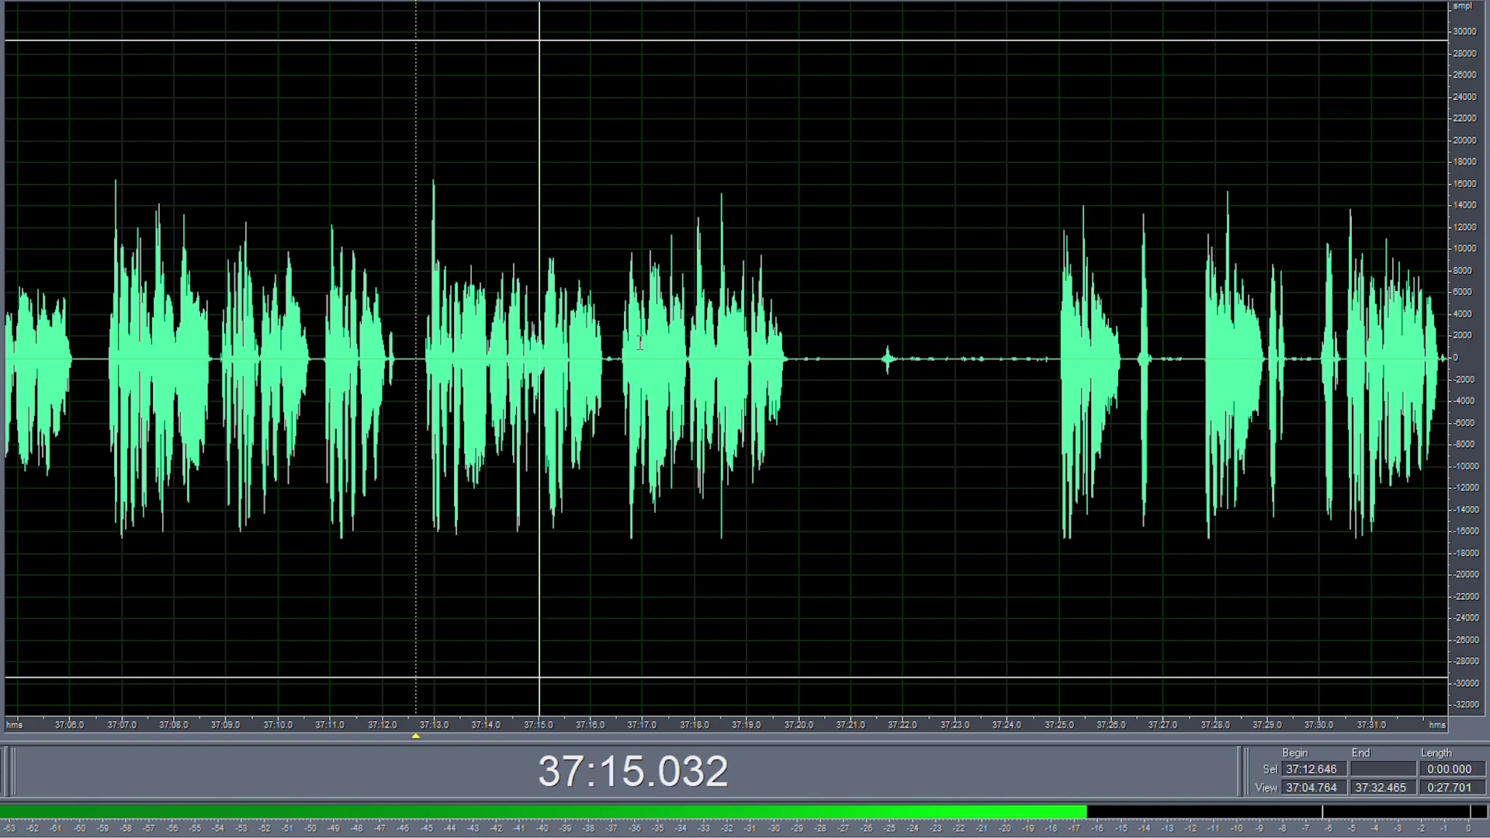
pyautogui.scroll(3, 641, 344)
pyautogui.moveTo(589, 365); pyautogui.dragTo(857, 379)
pyautogui.click(618, 361)
pyautogui.scroll(-4, 633, 360)
pyautogui.scroll(2, 654, 359)
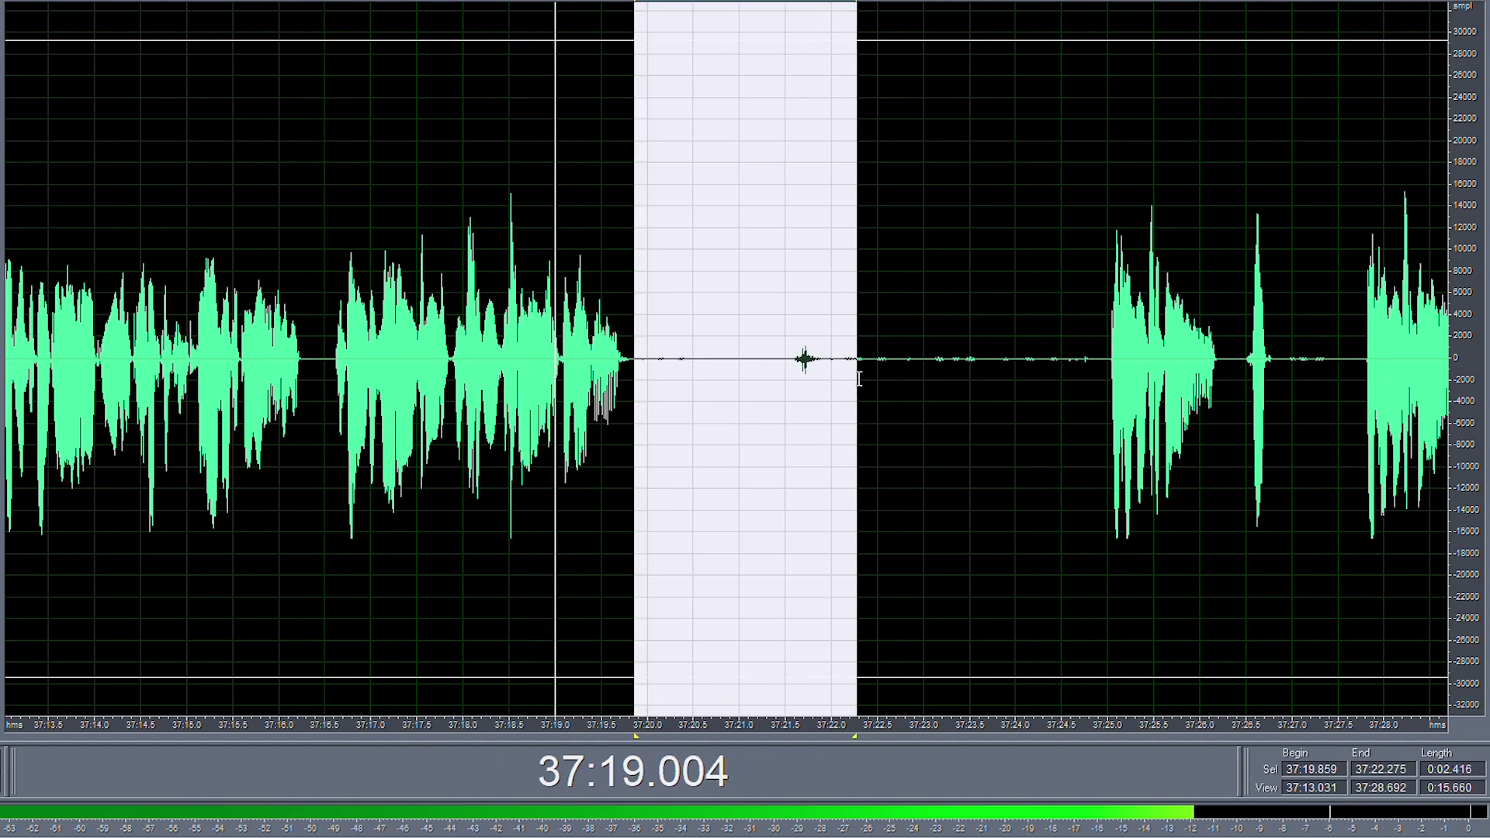
# - Shorten the long pause after 37:19.8 by deleting 37:20.781 to 37:24.842 plus about 0.44 s more, and play from 37:19.107
pyautogui.moveTo(1088, 372); pyautogui.dragTo(718, 377)
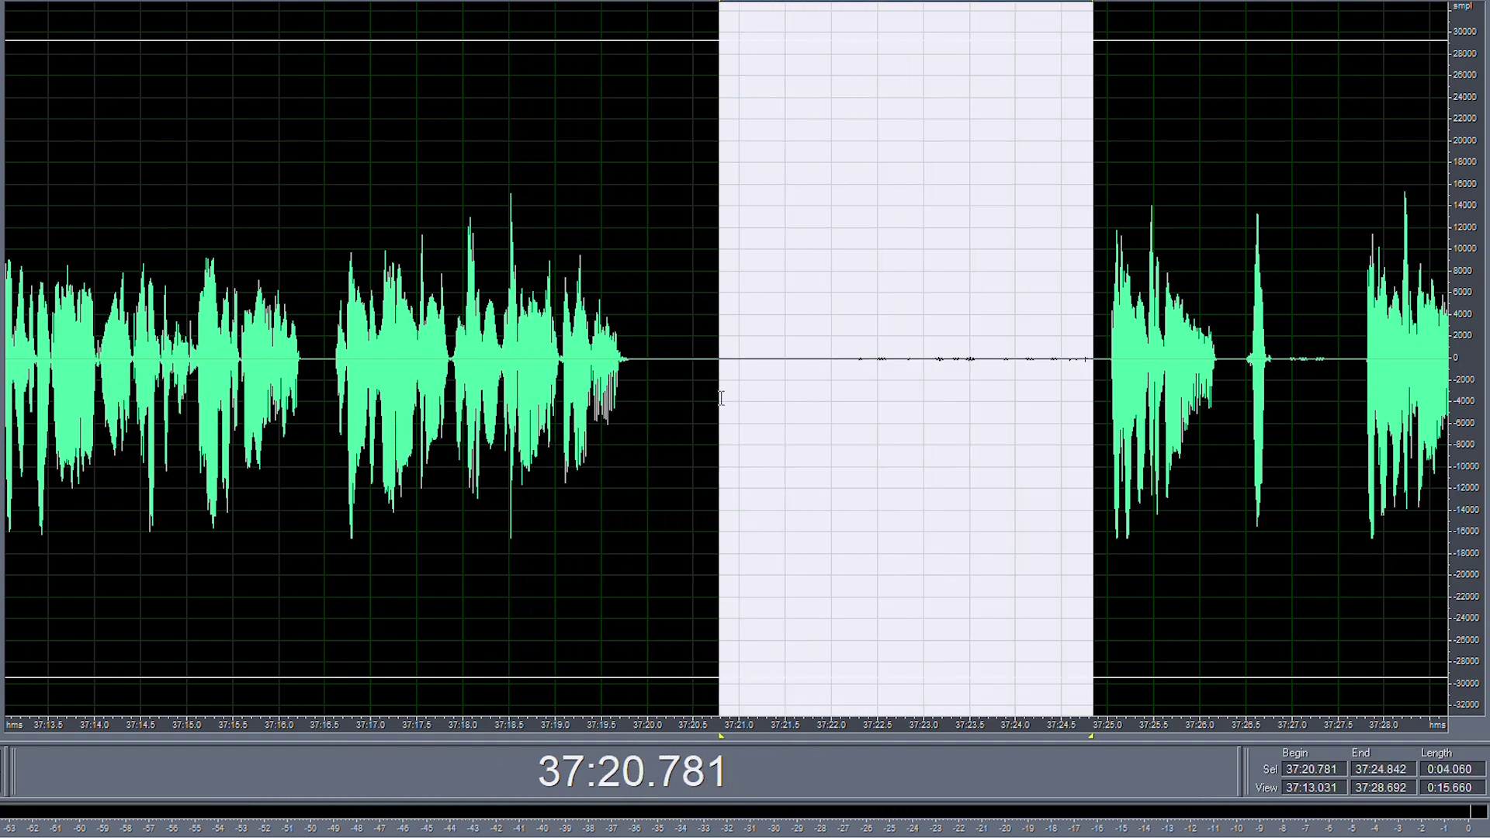
pyautogui.press('Delete')
pyautogui.moveTo(637, 349); pyautogui.dragTo(678, 349)
pyautogui.press('Delete')
pyautogui.click(548, 352)
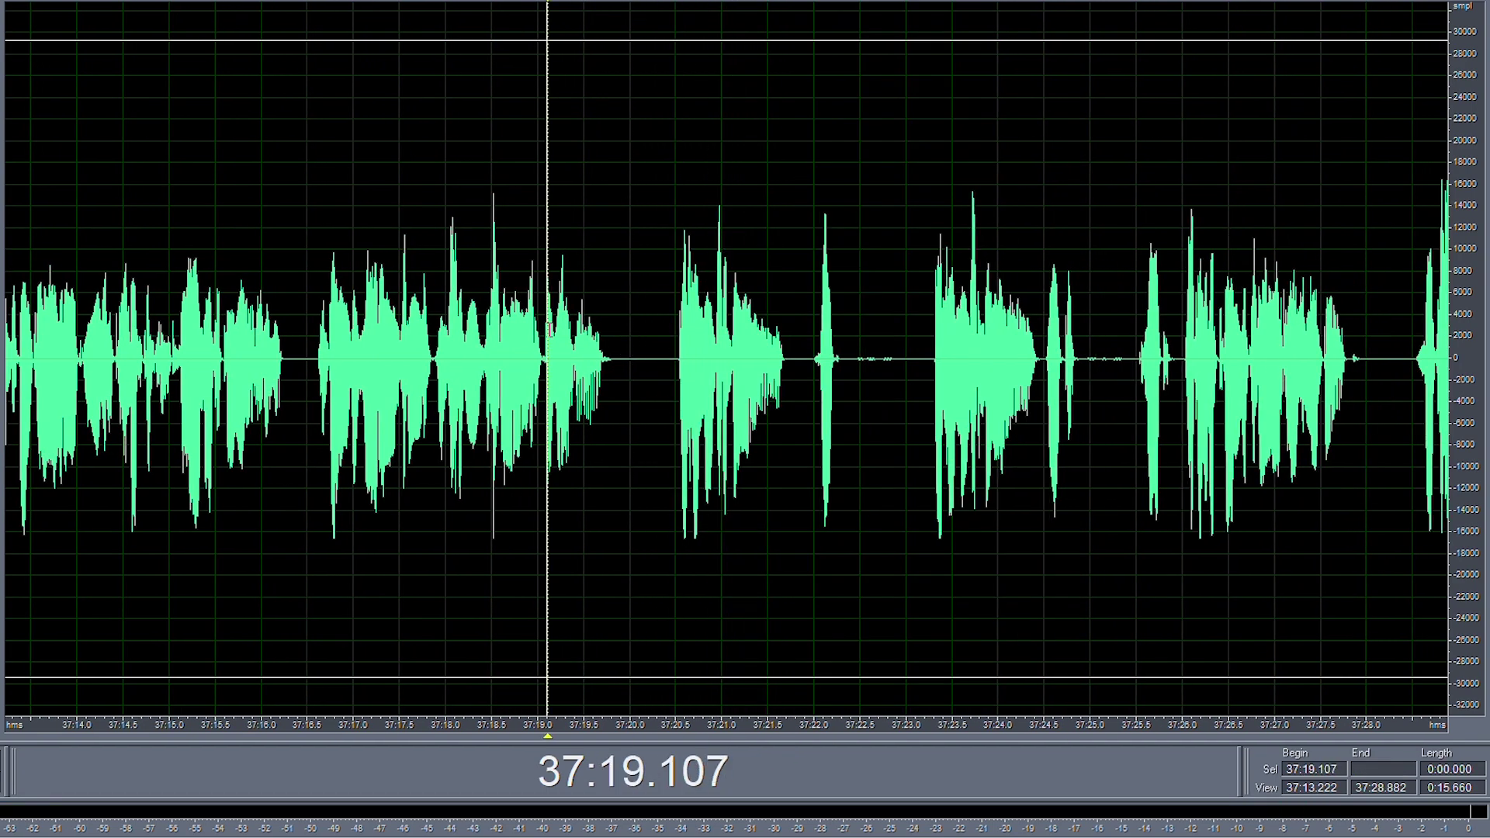
pyautogui.press('space')
# - Compare the takes by listening from 37:23.157, delete the unwanted one from 37:20.451 to 37:23.270, and play the join
pyautogui.scroll(-2, 594, 355)
pyautogui.scroll(2, 672, 370)
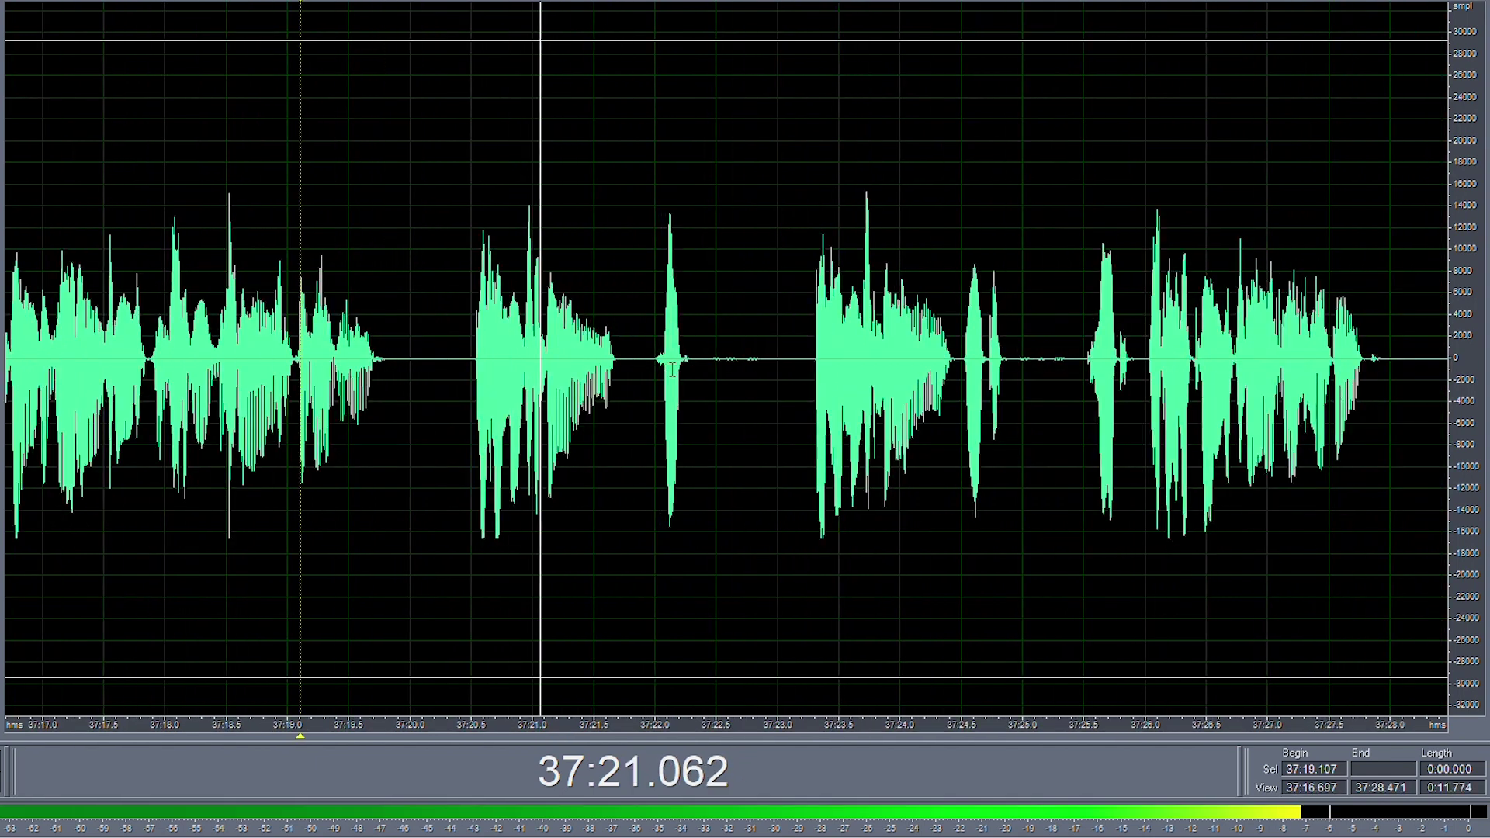
pyautogui.press('space')
pyautogui.click(797, 371)
pyautogui.press('space')
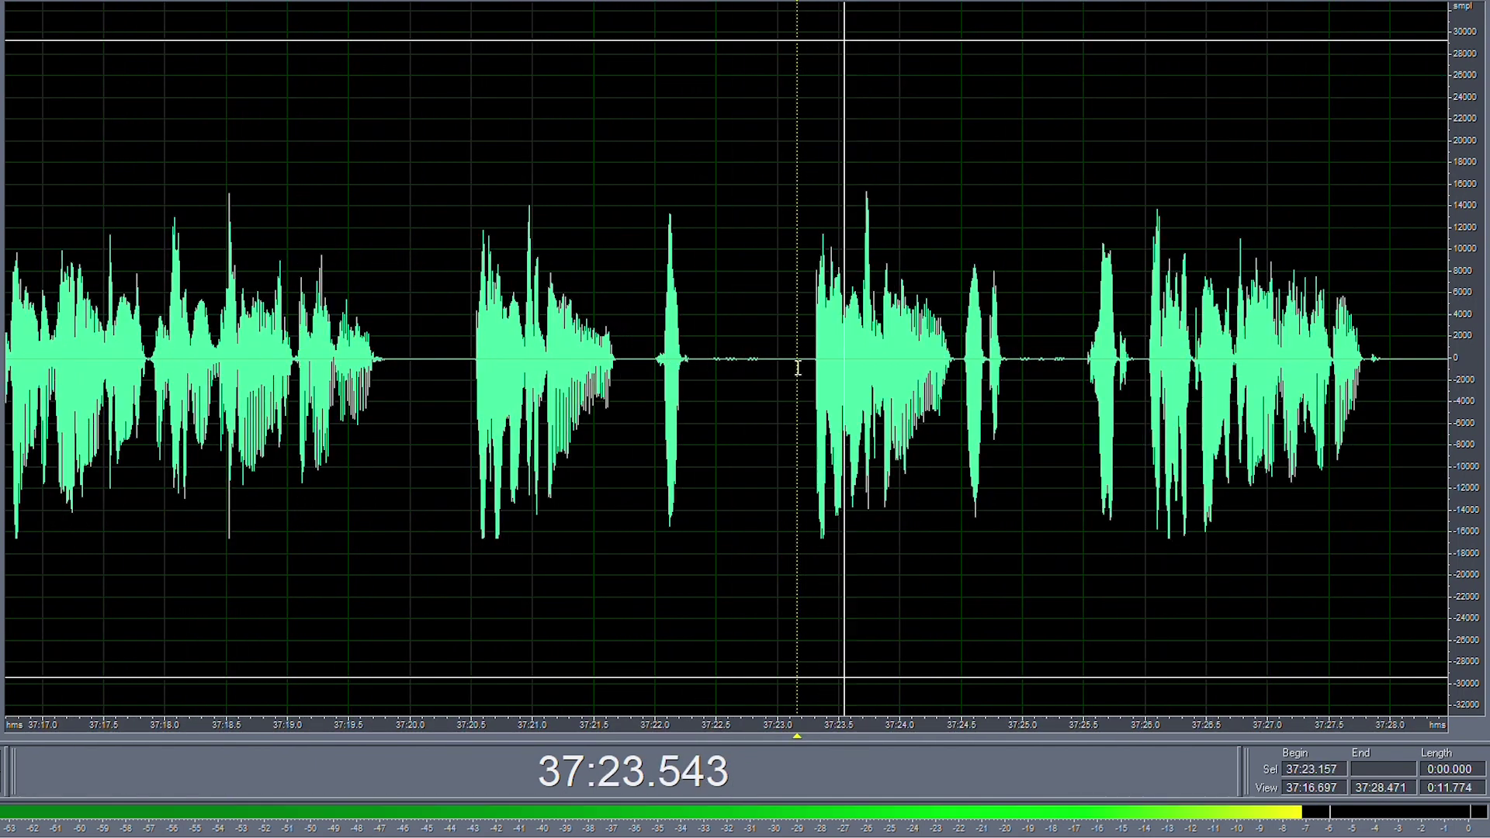
pyautogui.press('space')
pyautogui.moveTo(812, 363); pyautogui.dragTo(465, 367)
pyautogui.press('Delete')
pyautogui.press('space')
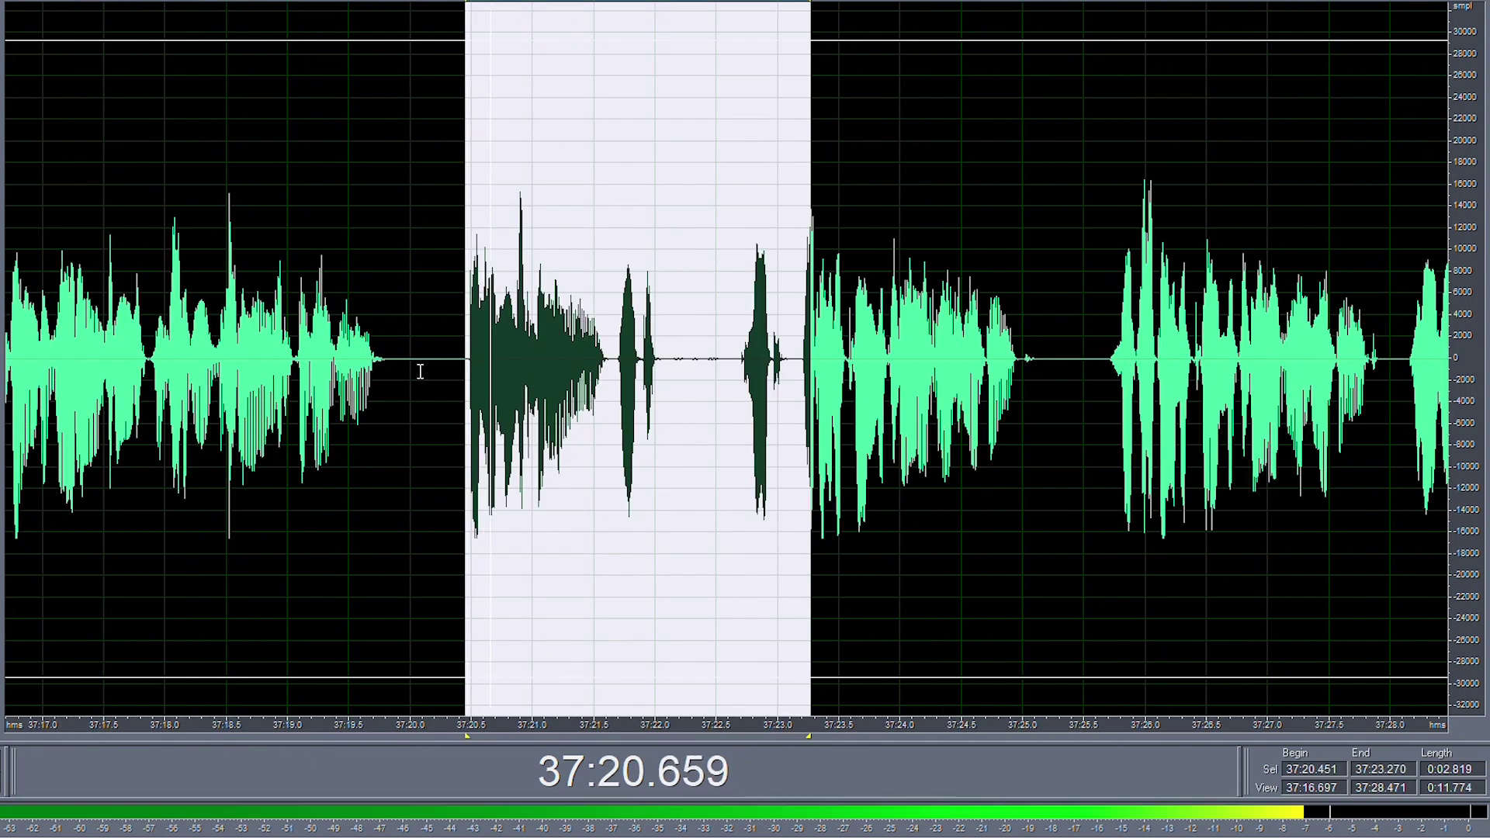
# - Listen from 37:20.029, delete the stray fragment from 37:21.665 to 37:22.607, and play the join
pyautogui.scroll(-4, 418, 369)
pyautogui.click(417, 369)
pyautogui.scroll(2, 479, 369)
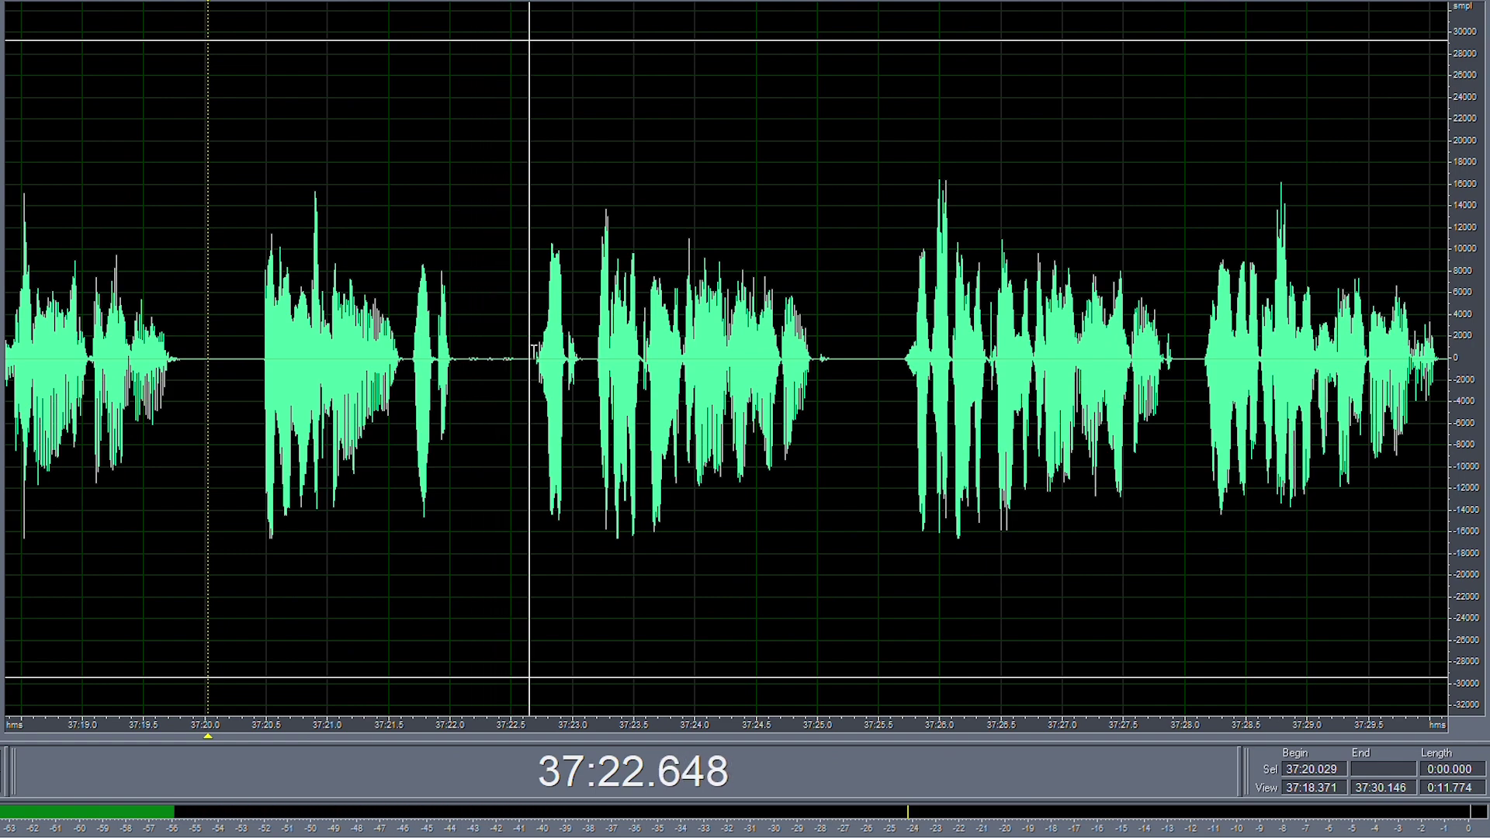
pyautogui.moveTo(524, 355); pyautogui.dragTo(409, 384)
pyautogui.press('Delete')
pyautogui.press('space')
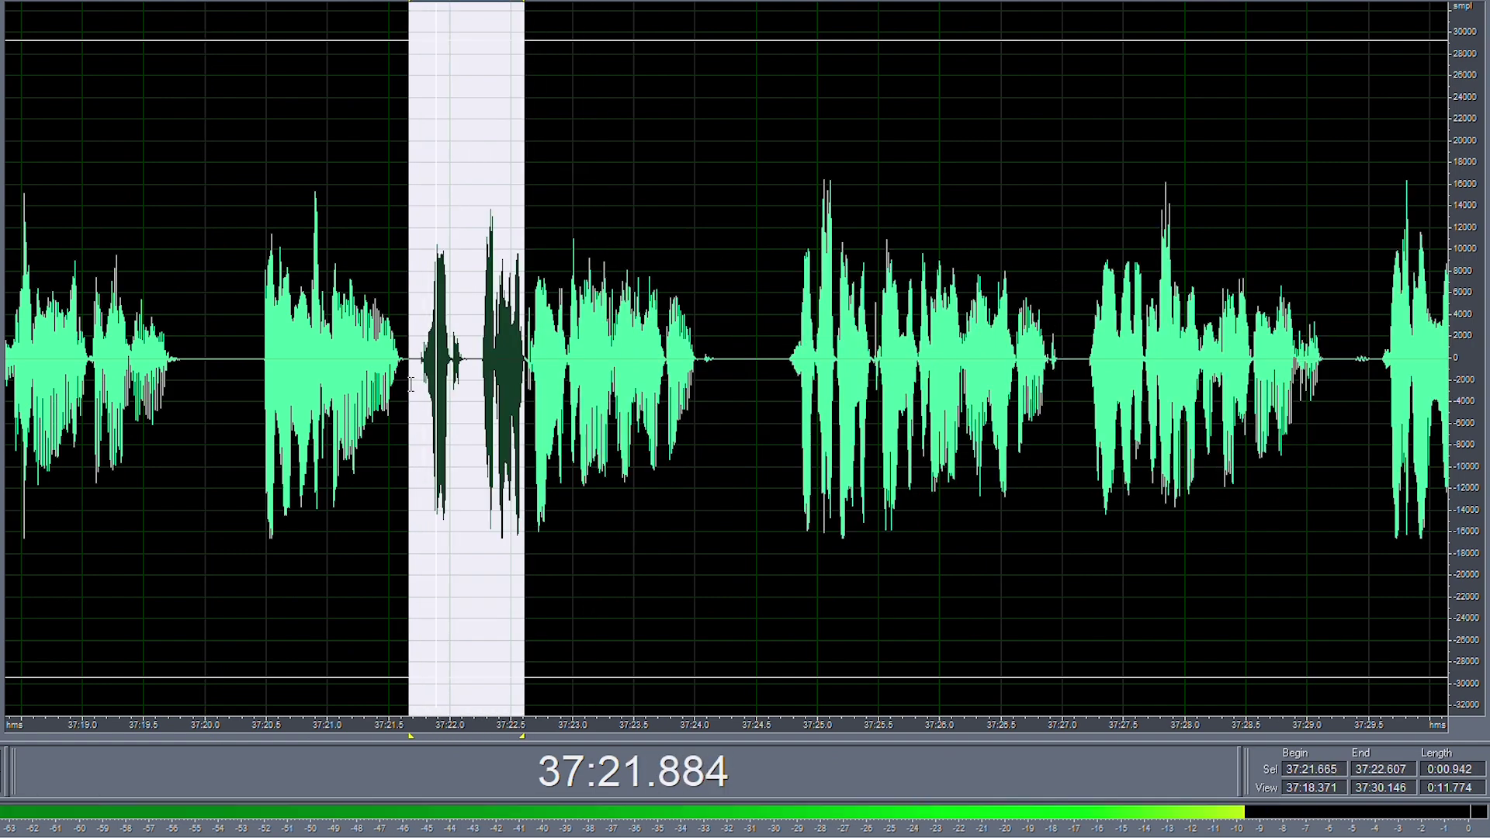
# - Trim about 0.1 s from the short gap at 37:22.139 and play the passage from 37:21.136
pyautogui.press('space')
pyautogui.scroll(2, 469, 358)
pyautogui.click(469, 359)
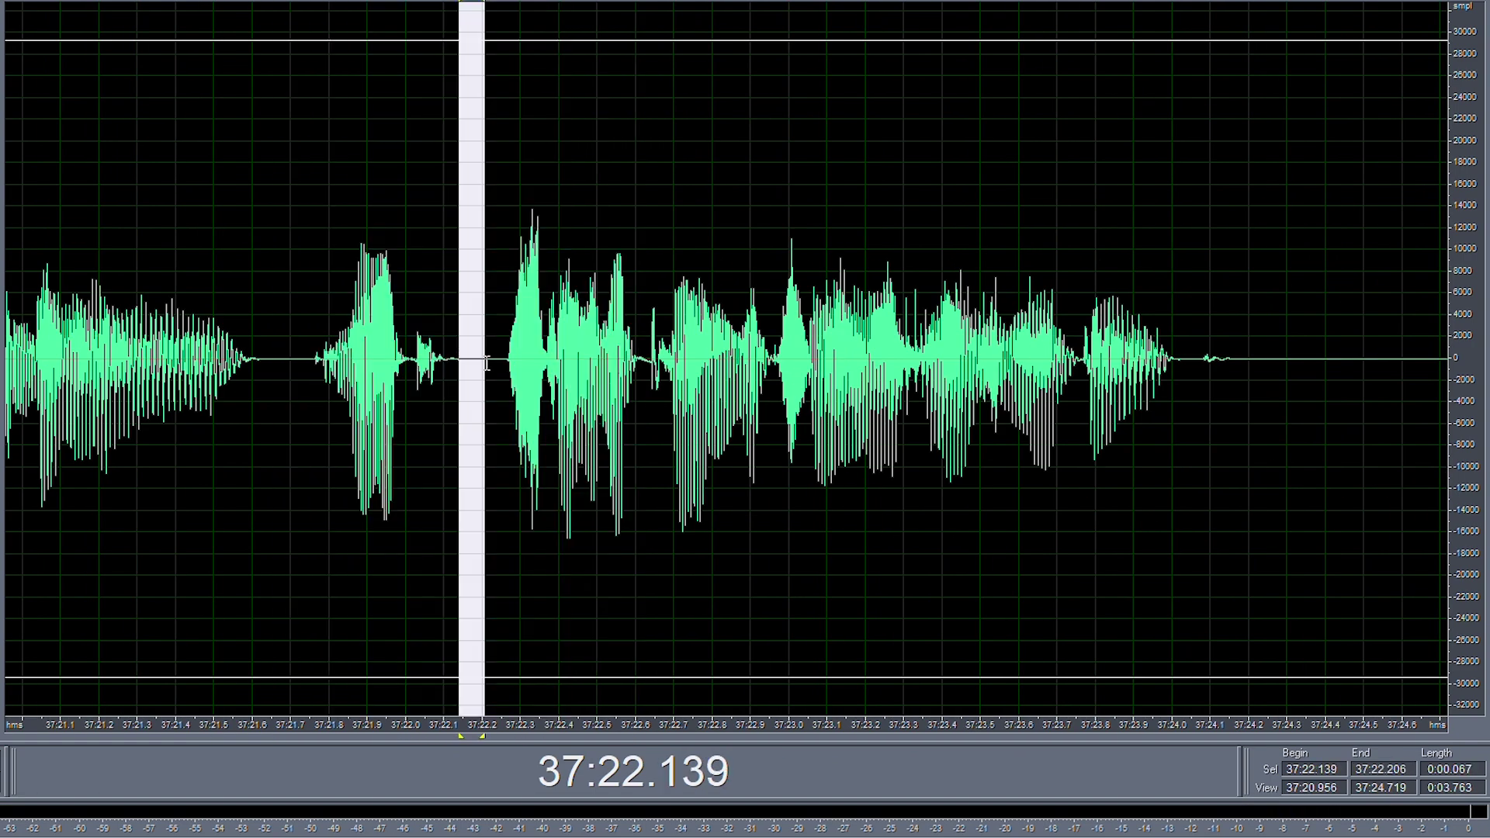
pyautogui.scroll(-1, 497, 361)
pyautogui.scroll(-1, 514, 363)
pyautogui.click(327, 350)
pyautogui.press('space')
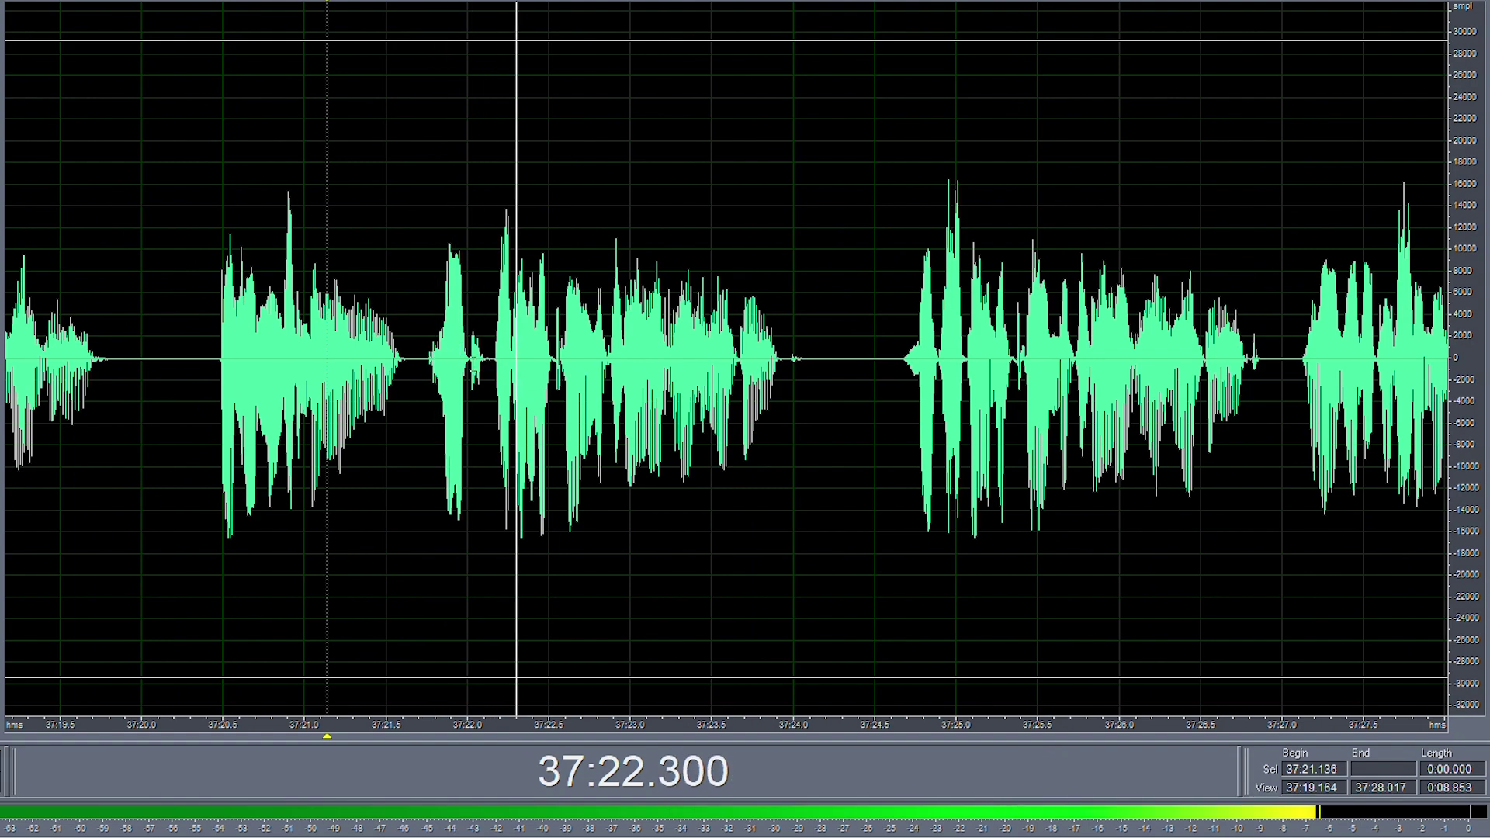
# - Delete the repeated take from 37:21.733 to about 37:24.6 and play the join
pyautogui.scroll(-3, 565, 375)
pyautogui.scroll(3, 590, 376)
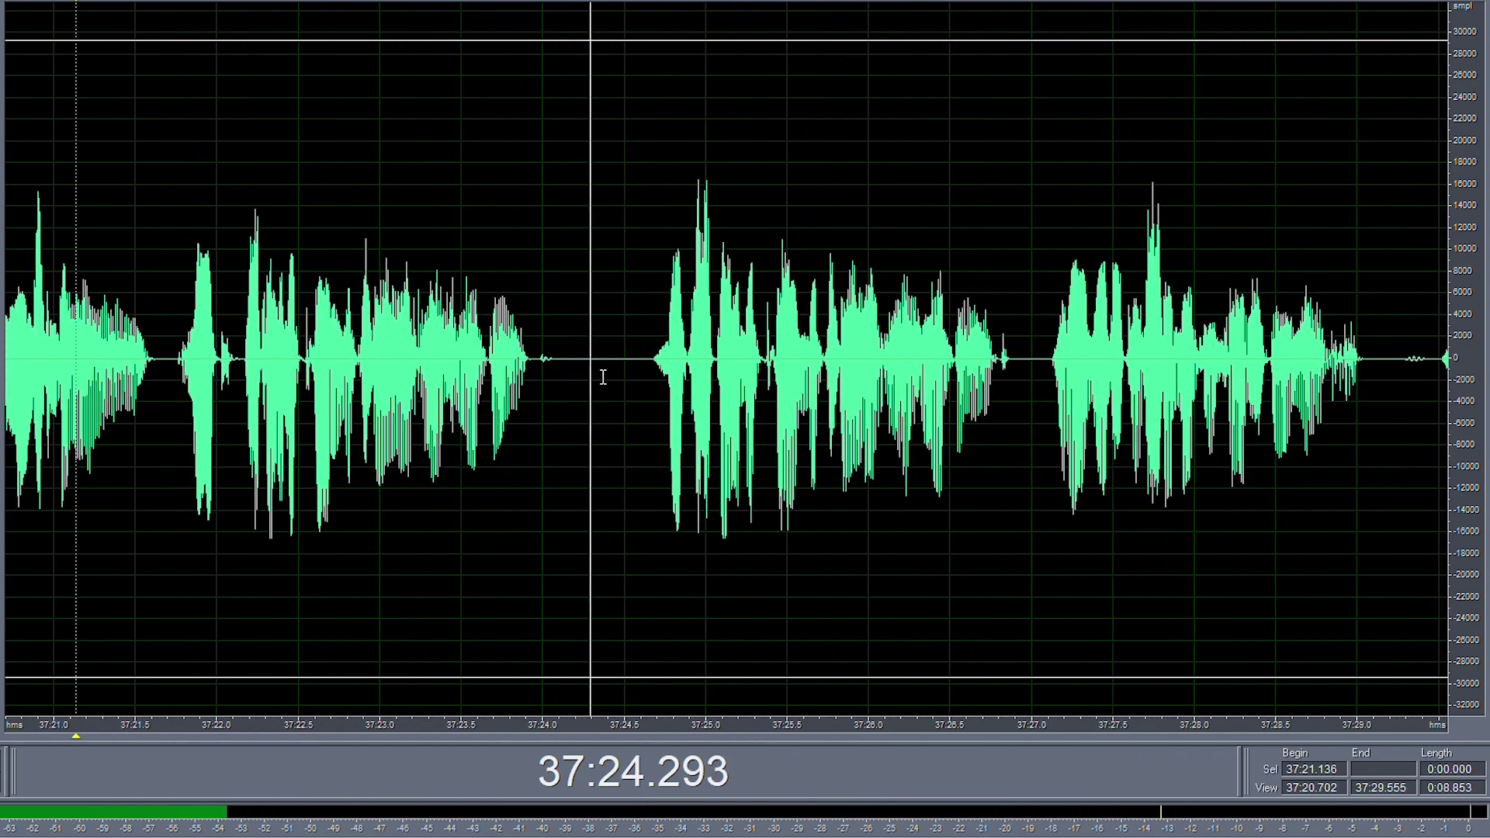
pyautogui.press('space')
pyautogui.moveTo(643, 359); pyautogui.dragTo(173, 364)
pyautogui.press('Delete')
pyautogui.press('space')
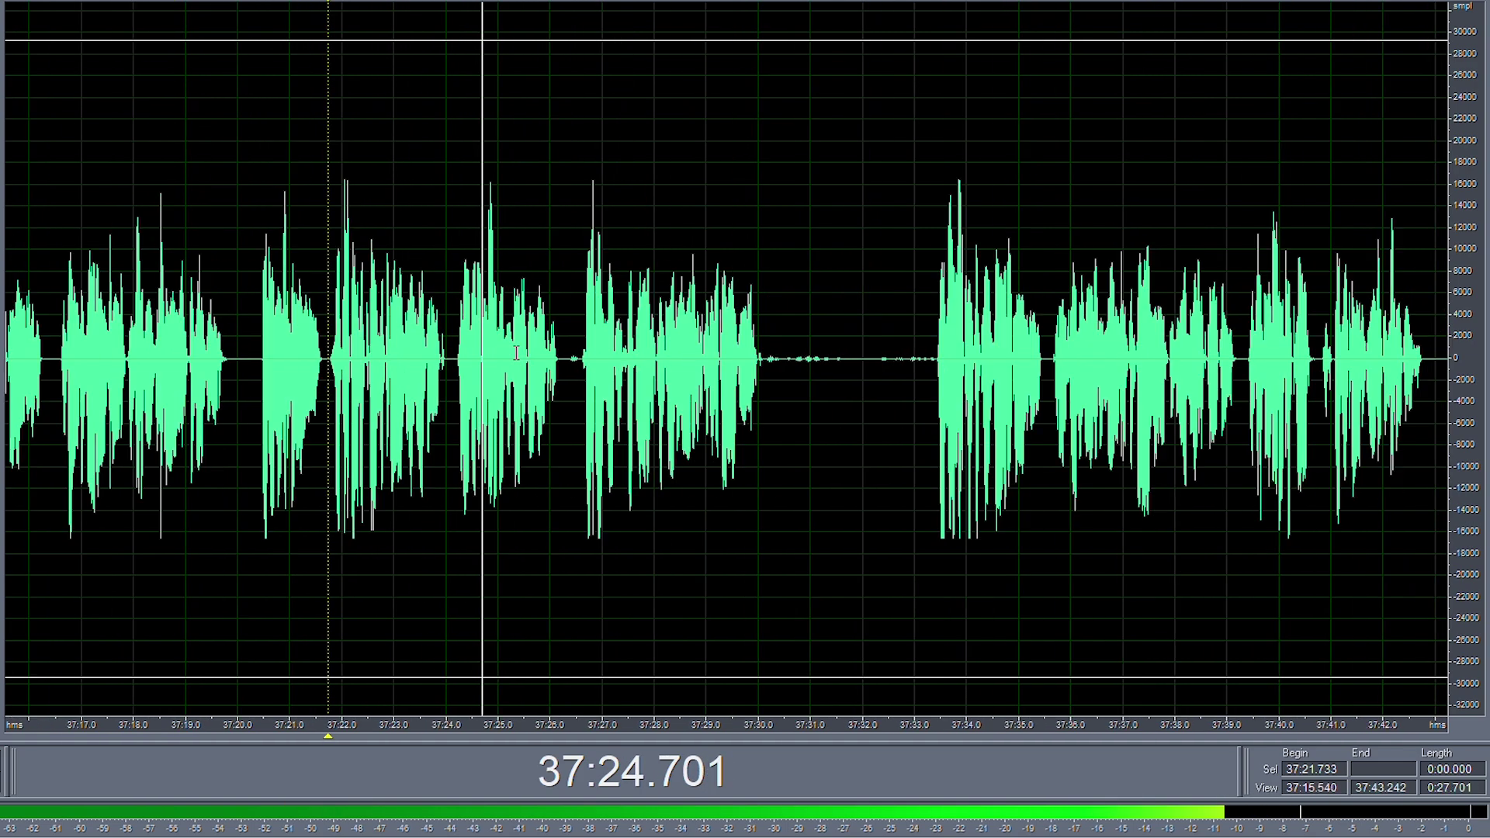
# - Silence the noise in the pause from about 37:26.24 to 37:26.52 and continue playback from 37:26.518
pyautogui.scroll(-1, 588, 369)
pyautogui.moveTo(554, 366); pyautogui.dragTo(591, 366)
pyautogui.press('F2')
pyautogui.click(589, 366)
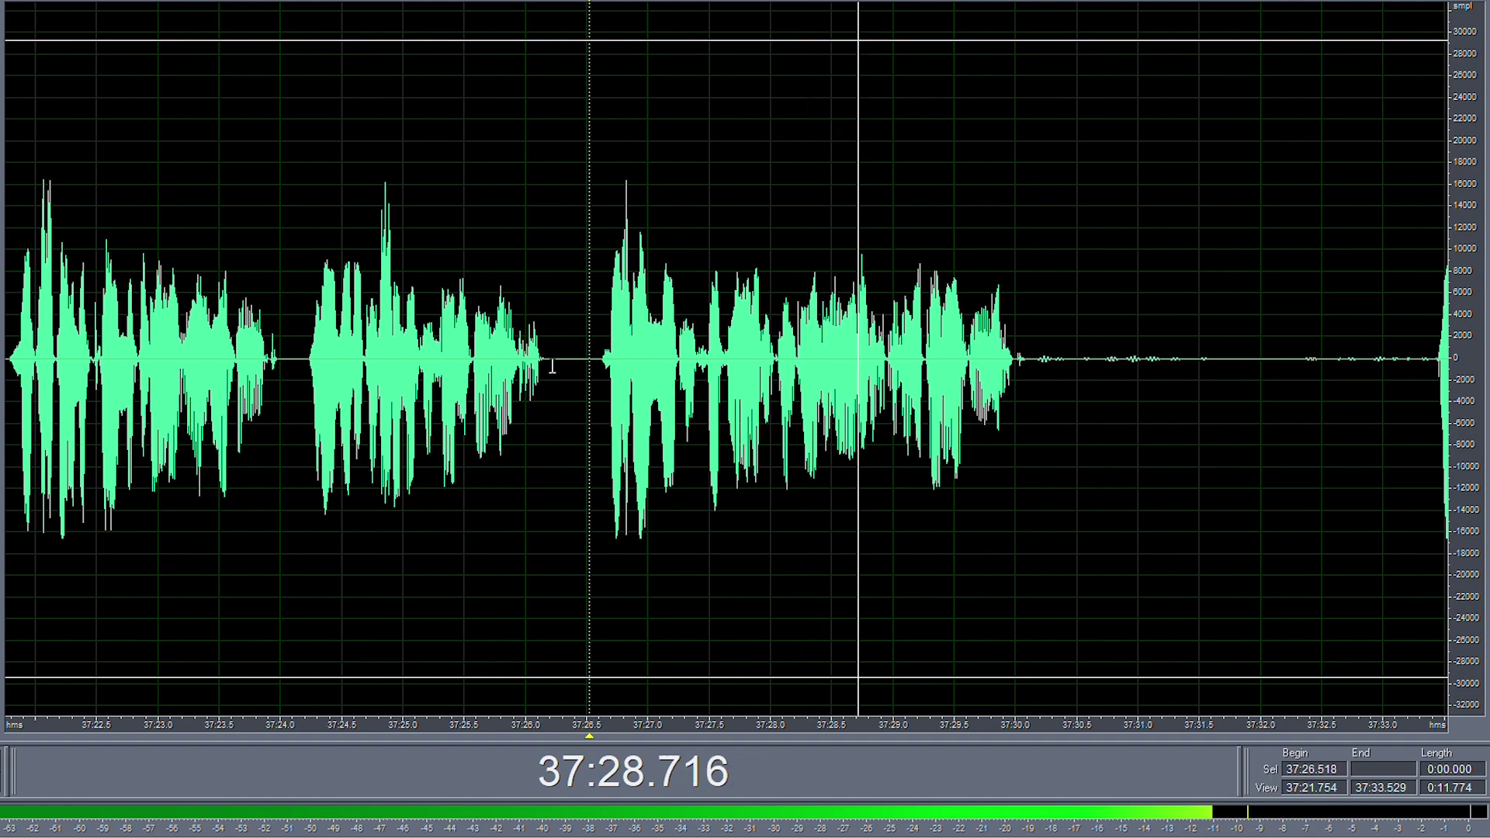
# - Silence the pause from 37:30.150 to 37:33.368, delete about 2.3 s of it, and play the join from 37:30.812
pyautogui.scroll(-3, 423, 348)
pyautogui.scroll(2, 658, 381)
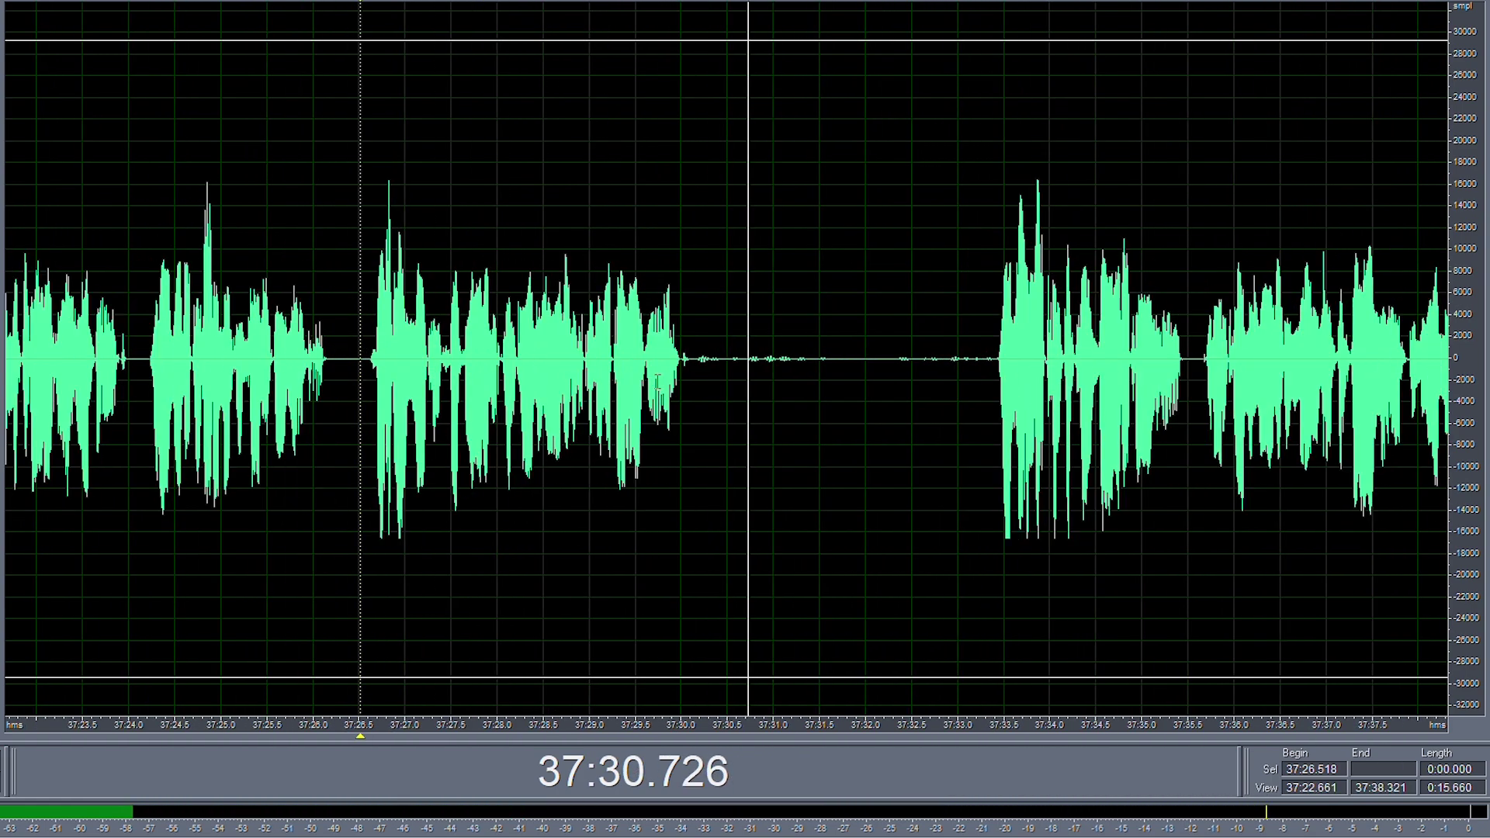
pyautogui.moveTo(695, 364); pyautogui.dragTo(994, 403)
pyautogui.press('F2')
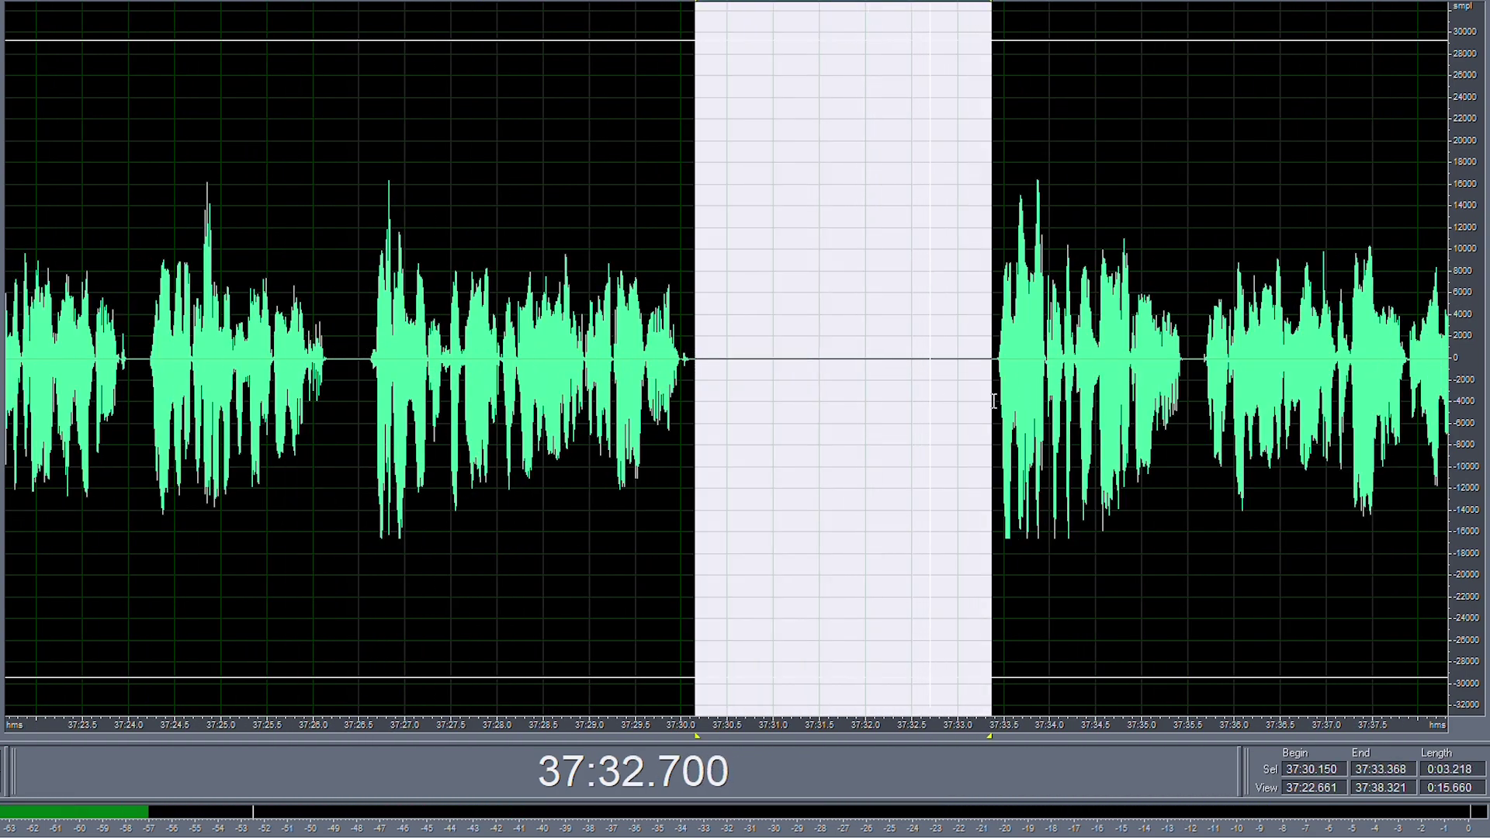
pyautogui.keyDown('shift'); pyautogui.click(905, 403); pyautogui.keyUp('shift')
pyautogui.press('Delete')
pyautogui.click(757, 384)
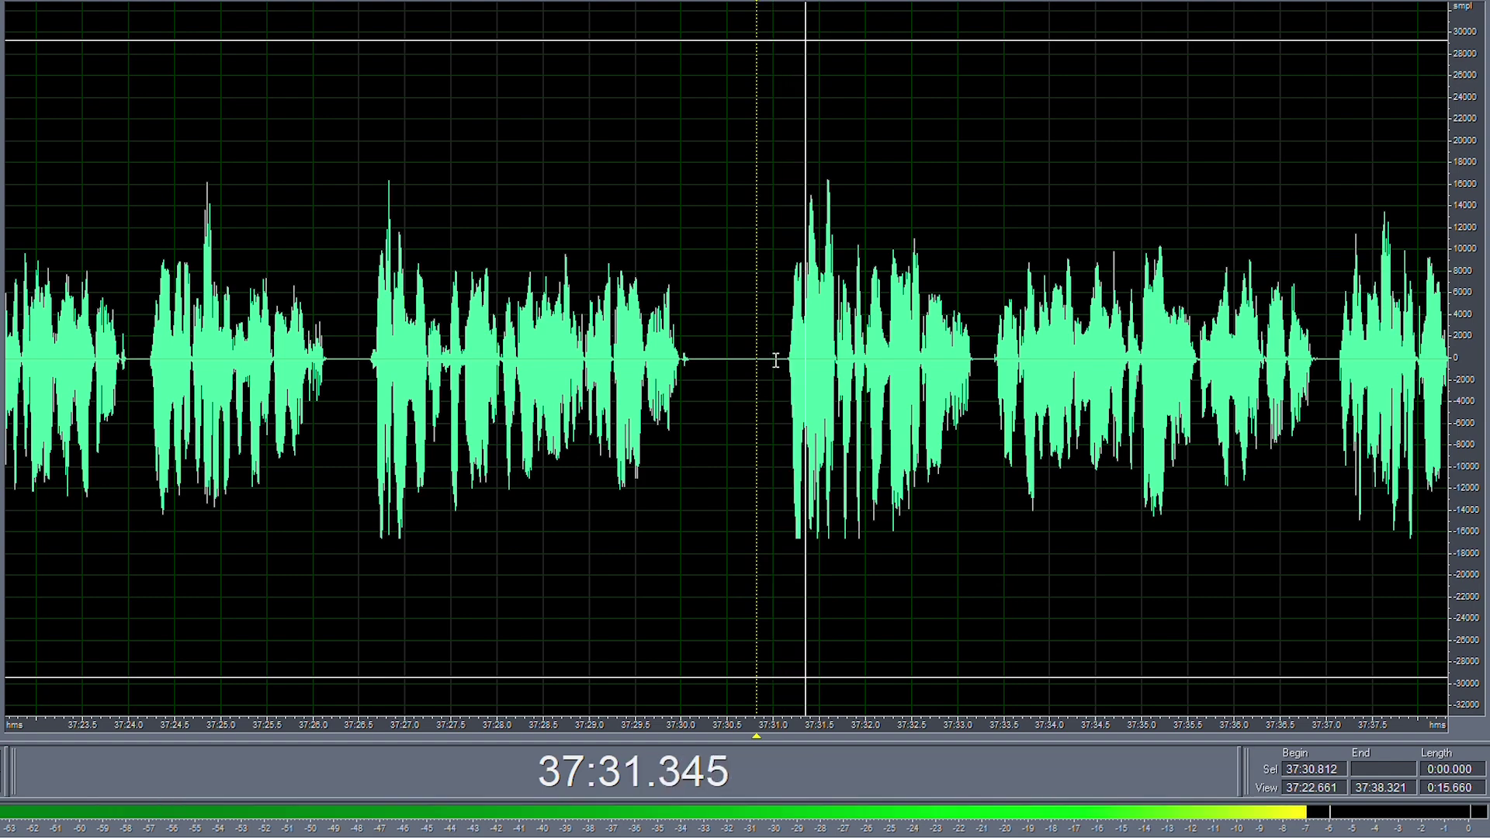
# - Trim another 0.6 s or so from the pause after 37:30 and listen on from 37:29.298
pyautogui.moveTo(774, 359); pyautogui.dragTo(716, 373)
pyautogui.press('Delete')
pyautogui.click(617, 342)
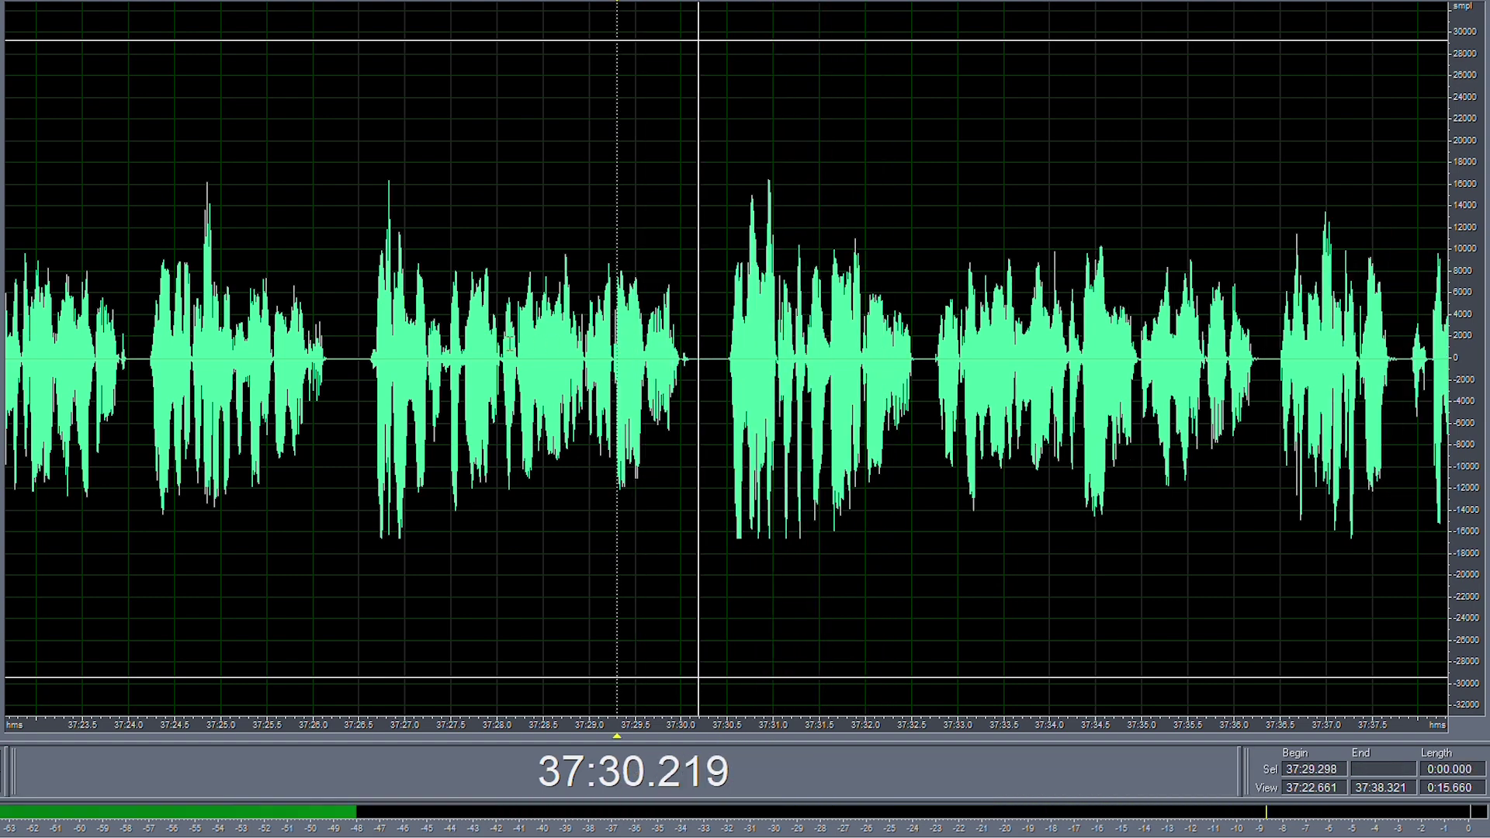
pyautogui.scroll(-2, 622, 367)
pyautogui.scroll(4, 606, 375)
pyautogui.scroll(-3, 613, 375)
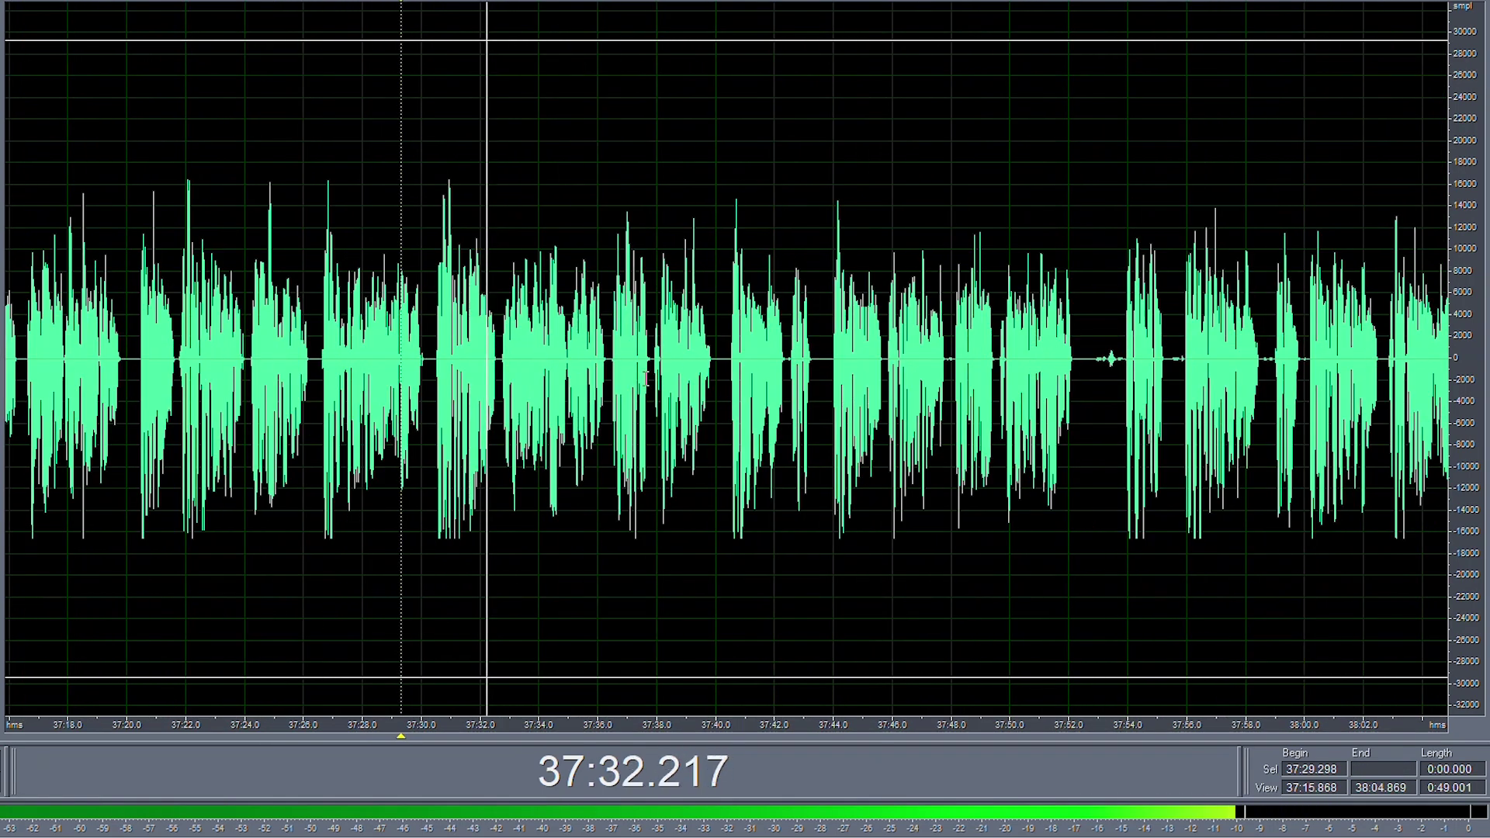
pyautogui.scroll(3, 631, 375)
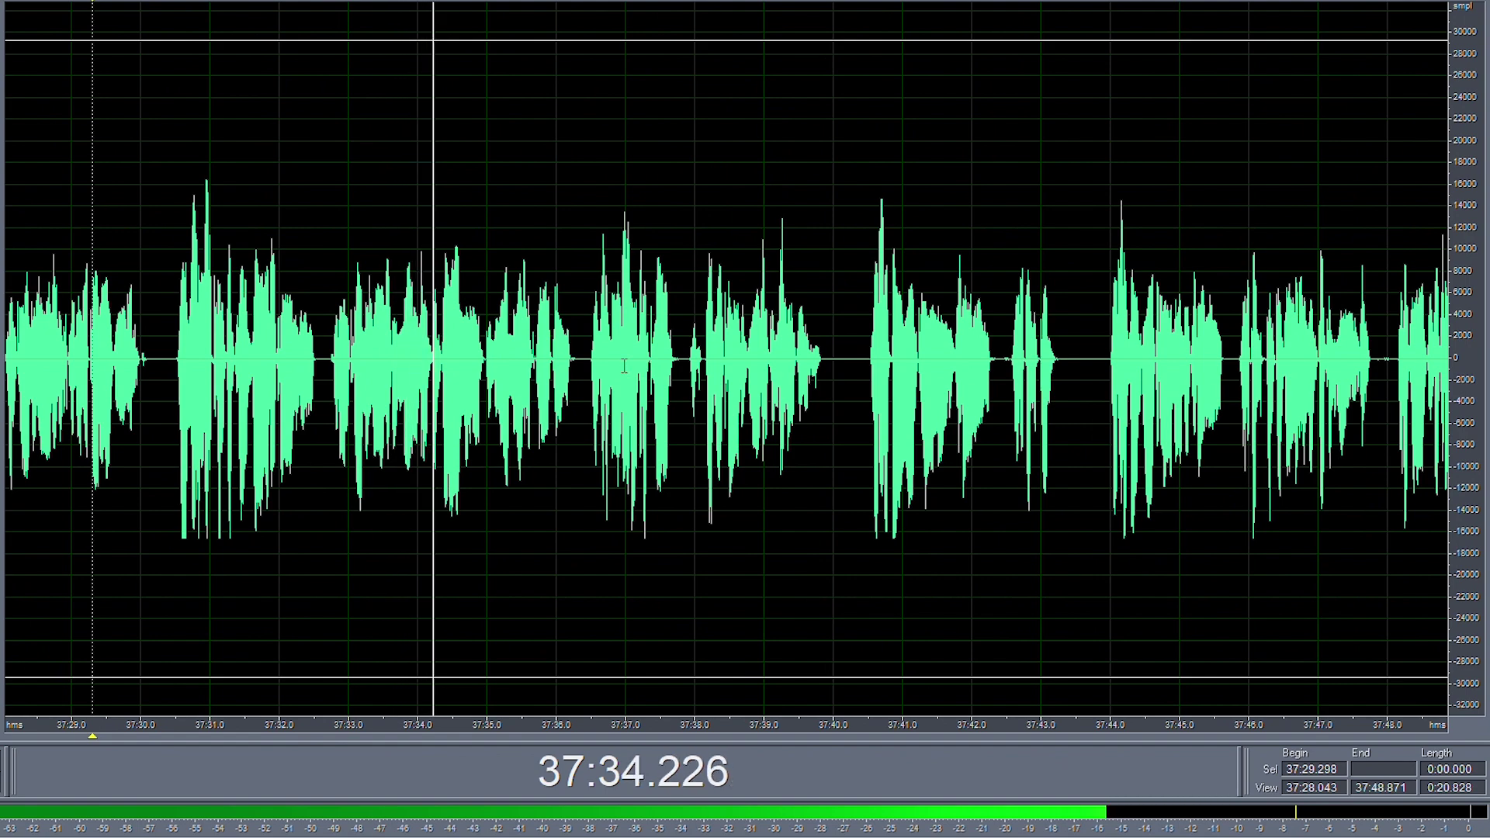
# - Trim about 0.3 s from the pause near 37:40 and delete 37:43.129 to 37:43.528 from the following pause
pyautogui.click(840, 380)
pyautogui.scroll(2, 838, 379)
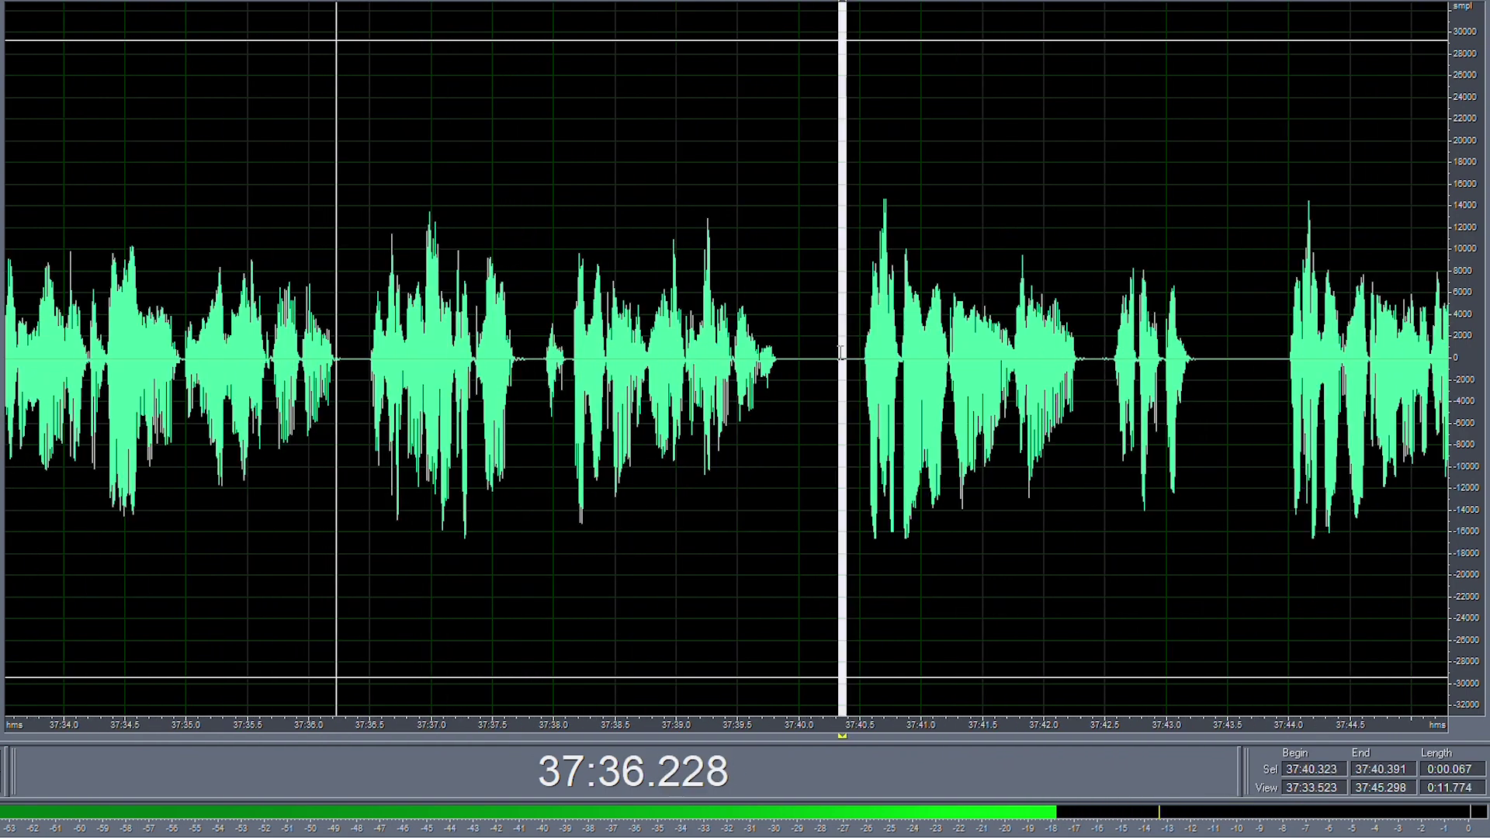
pyautogui.scroll(-2, 780, 373)
pyautogui.scroll(2, 955, 364)
pyautogui.moveTo(1095, 360); pyautogui.dragTo(1049, 365)
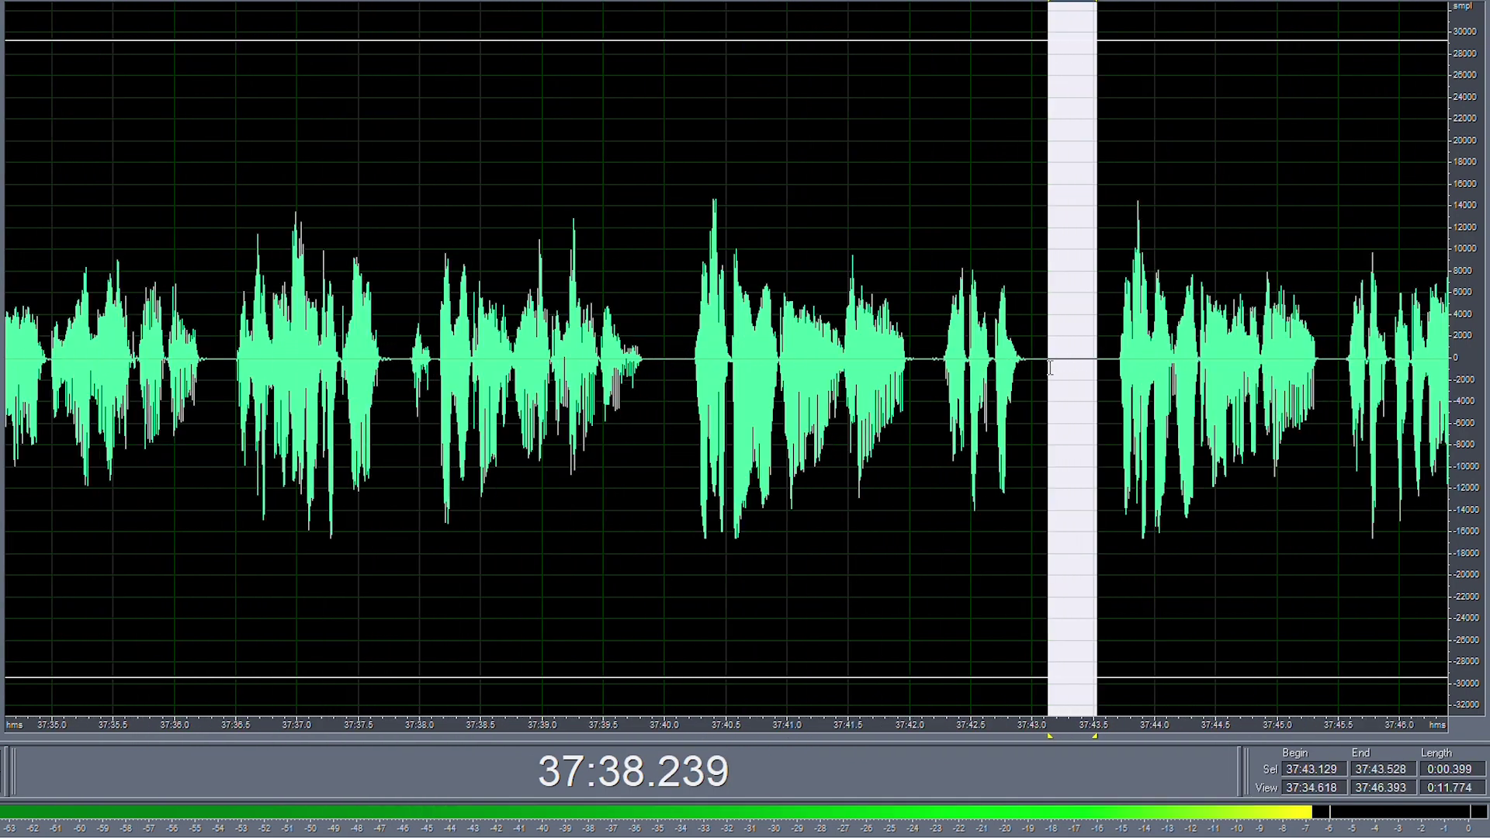
pyautogui.press('Delete')
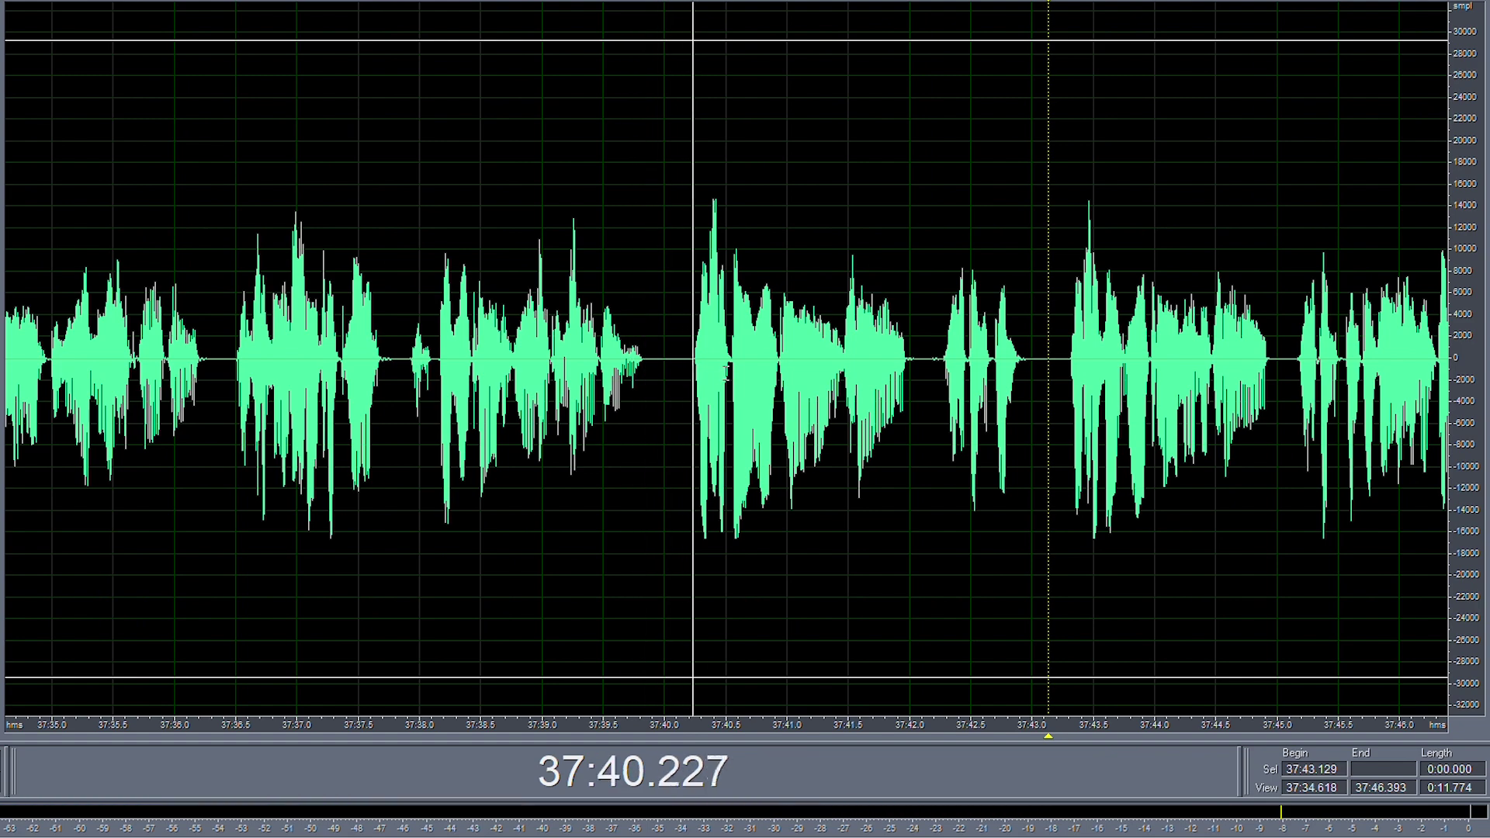
pyautogui.press('space')
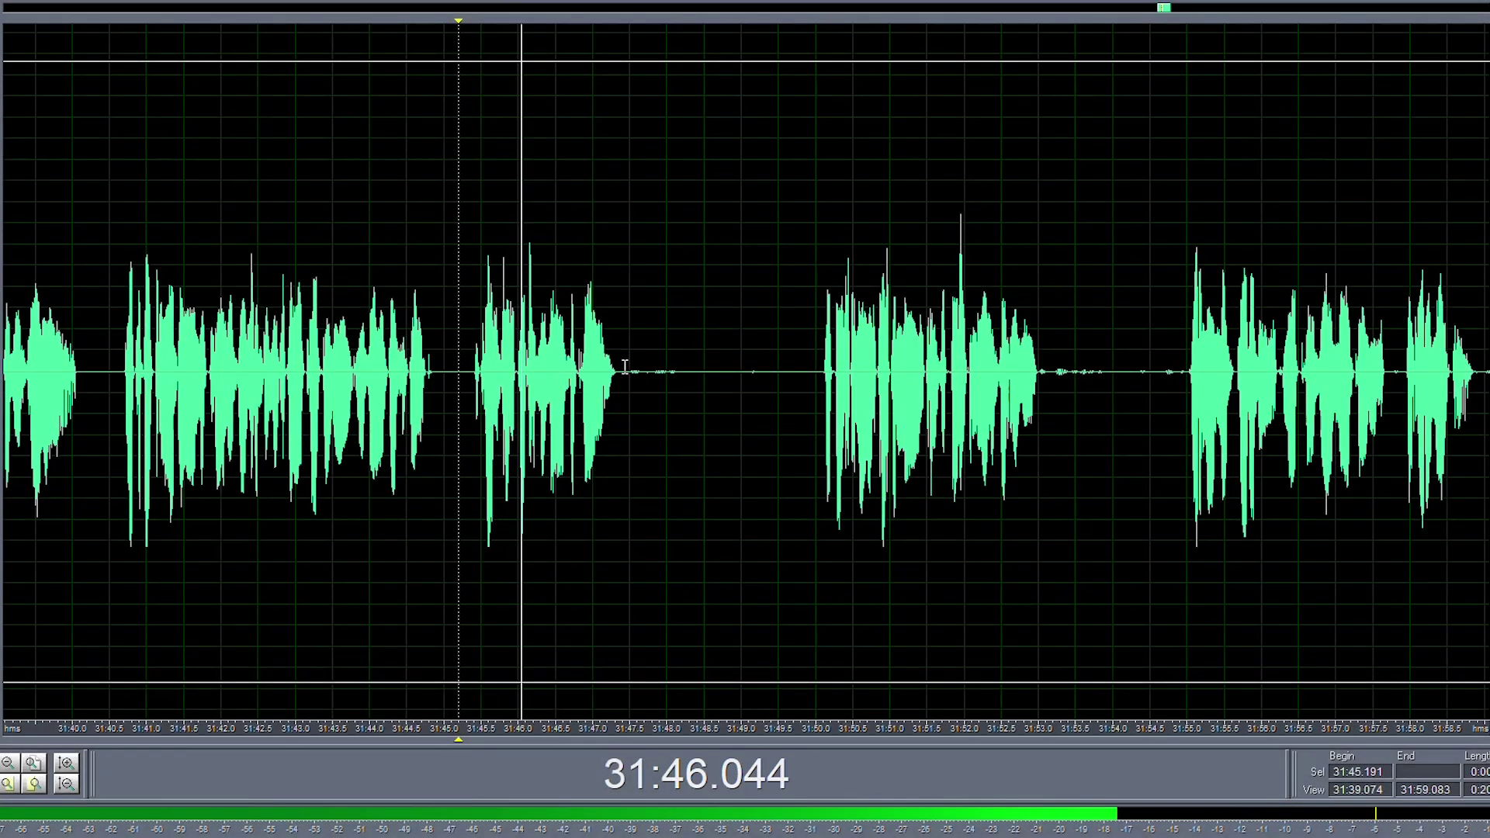
# - Shorten the long pause after 31:47.3 by about 2.3 s and check the join by playing it
pyautogui.moveTo(625, 373)
pyautogui.mouseDown()
pyautogui.moveTo(820, 383)
pyautogui.moveTo(663, 405)
pyautogui.moveTo(617, 373)
pyautogui.mouseUp()
pyautogui.press('Delete')
pyautogui.click(562, 398)
pyautogui.press('space')
pyautogui.scroll(2, 668, 390)
pyautogui.press('Delete')
pyautogui.scroll(-1, 824, 372)
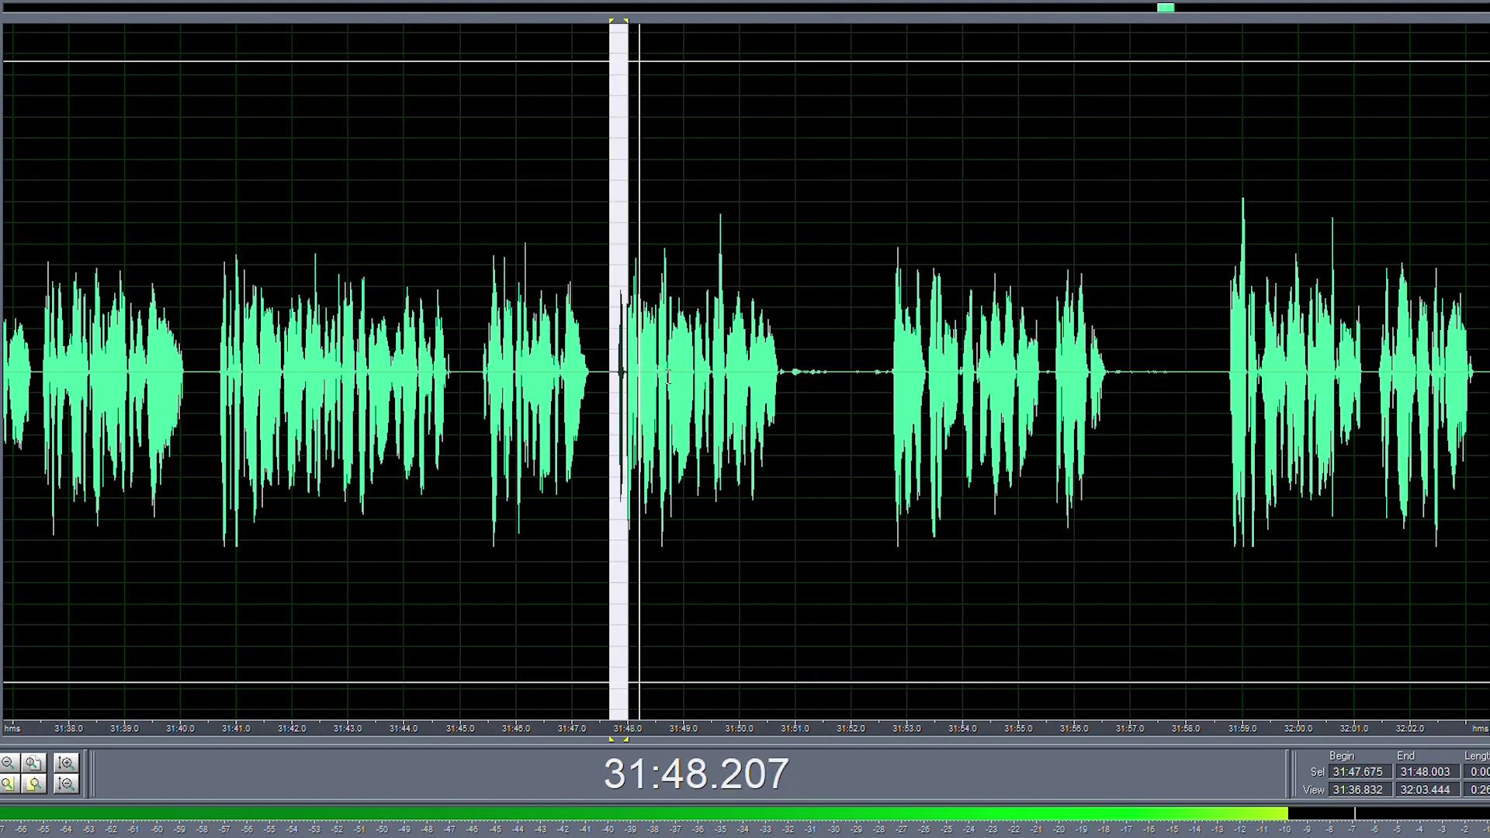
# - Clear the noise from the pause after 31:50.7, cut about 1.3 s from it, and play the join from 31:49.894
pyautogui.moveTo(795, 375); pyautogui.dragTo(983, 380)
pyautogui.moveTo(960, 389); pyautogui.dragTo(833, 411)
pyautogui.press('Delete')
pyautogui.click(699, 400)
pyautogui.press('space')
pyautogui.scroll(3, 816, 393)
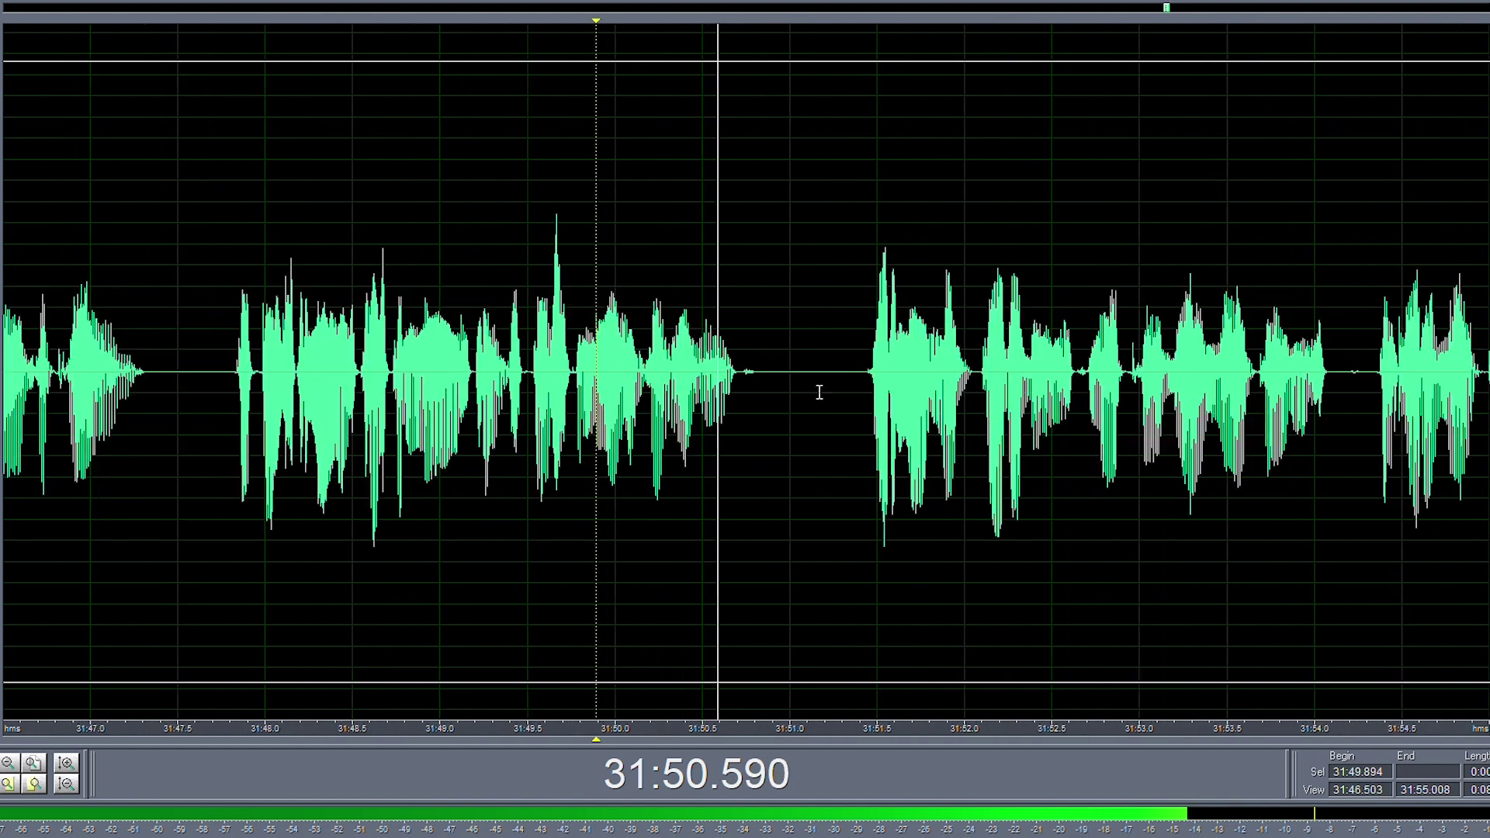
# - Try to reduce the small noise from 31:50.724 to 31:50.802 and play the passage from 31:50.357
pyautogui.press('space')
pyautogui.moveTo(755, 379); pyautogui.dragTo(739, 379)
pyautogui.press('F2')
pyautogui.press('Tab')
pyautogui.press('Return')
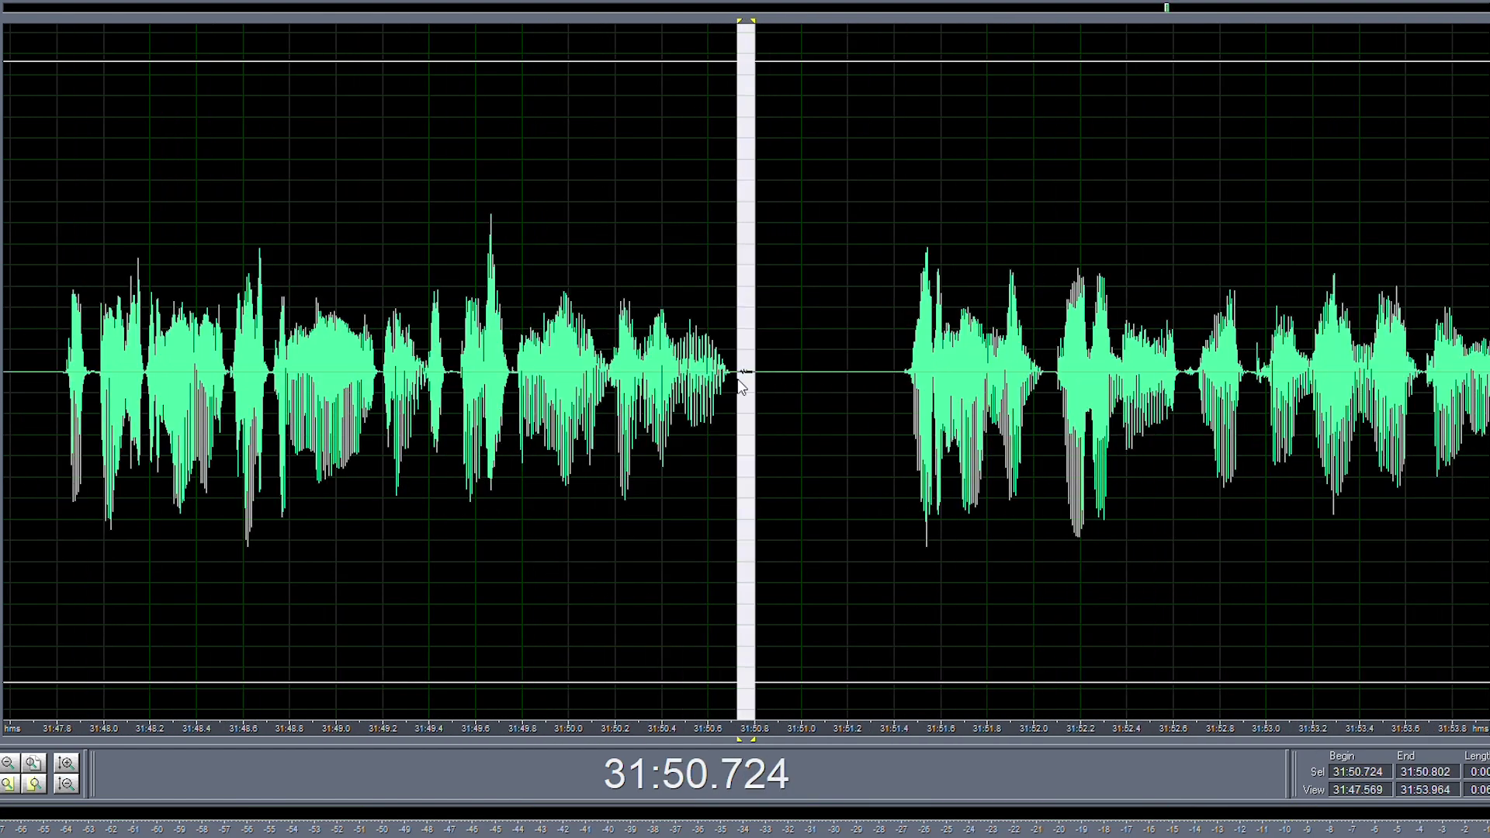
pyautogui.click(652, 383)
pyautogui.press('space')
pyautogui.scroll(-2, 699, 369)
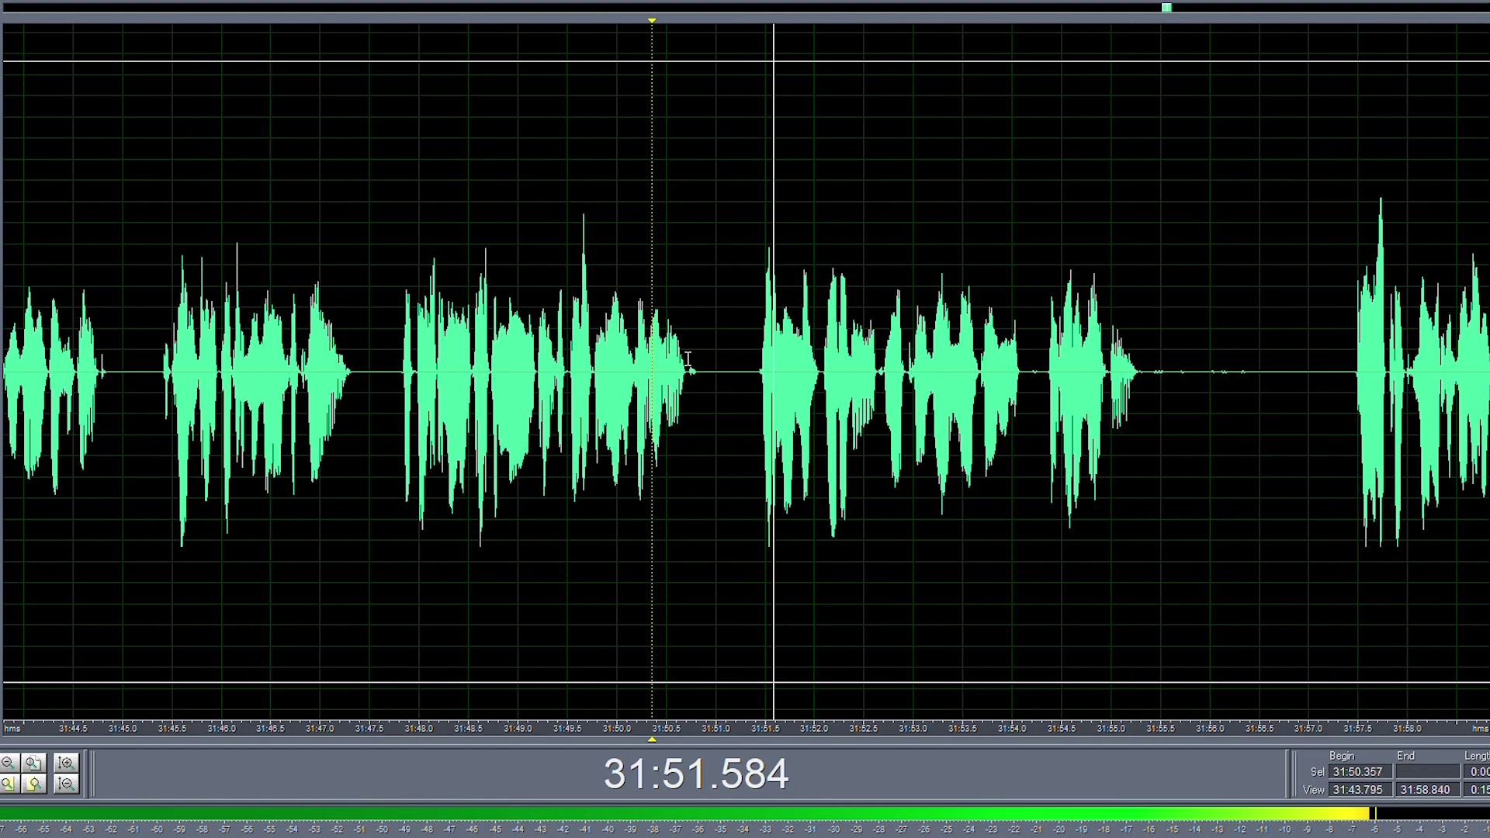
# - Clear the noise from the pause after 31:55.3, shorten it by about 1.5 s, and play from 31:55.541
pyautogui.scroll(-4, 473, 334)
pyautogui.scroll(4, 722, 374)
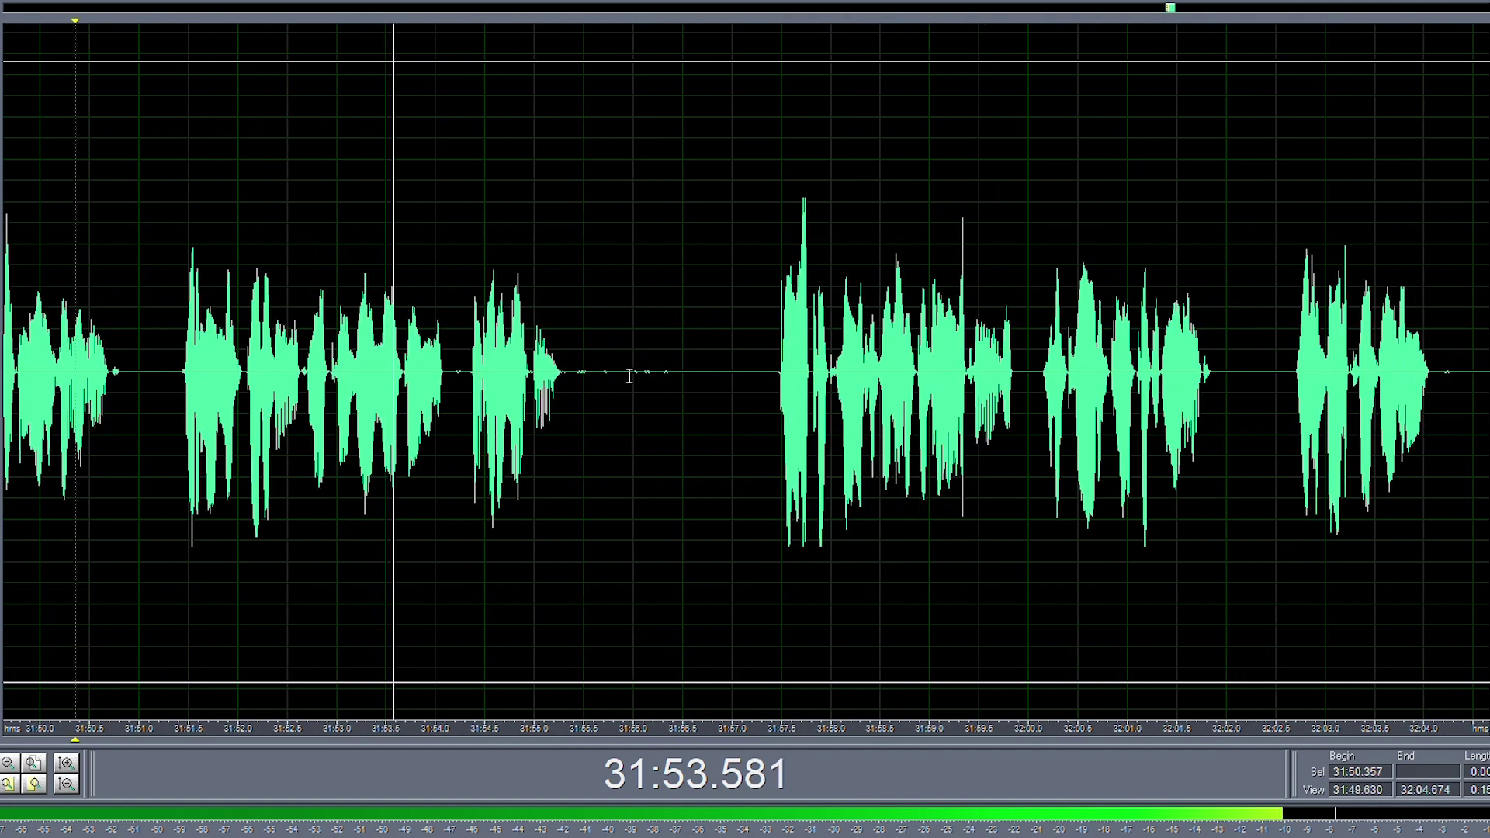
pyautogui.moveTo(576, 373)
pyautogui.mouseDown()
pyautogui.moveTo(692, 373)
pyautogui.moveTo(570, 381)
pyautogui.mouseUp()
pyautogui.press('Delete')
pyautogui.click(514, 373)
pyautogui.press('space')
pyautogui.press('Delete')
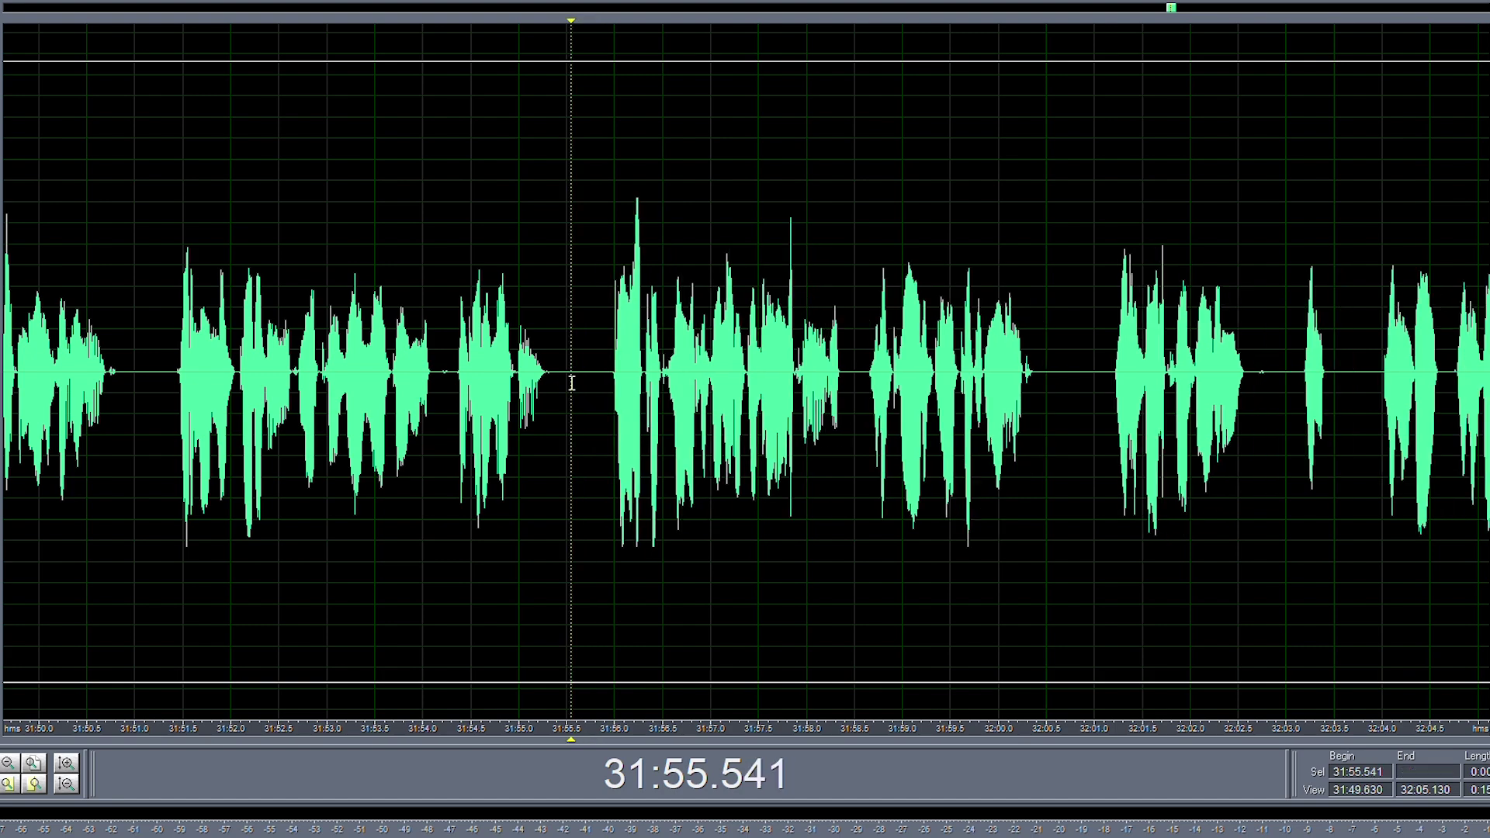
pyautogui.press('space')
# - Listen on and delete the small noise from 32:02.639 to 32:02.799
pyautogui.scroll(-4, 571, 383)
pyautogui.scroll(1, 638, 384)
pyautogui.scroll(2, 641, 385)
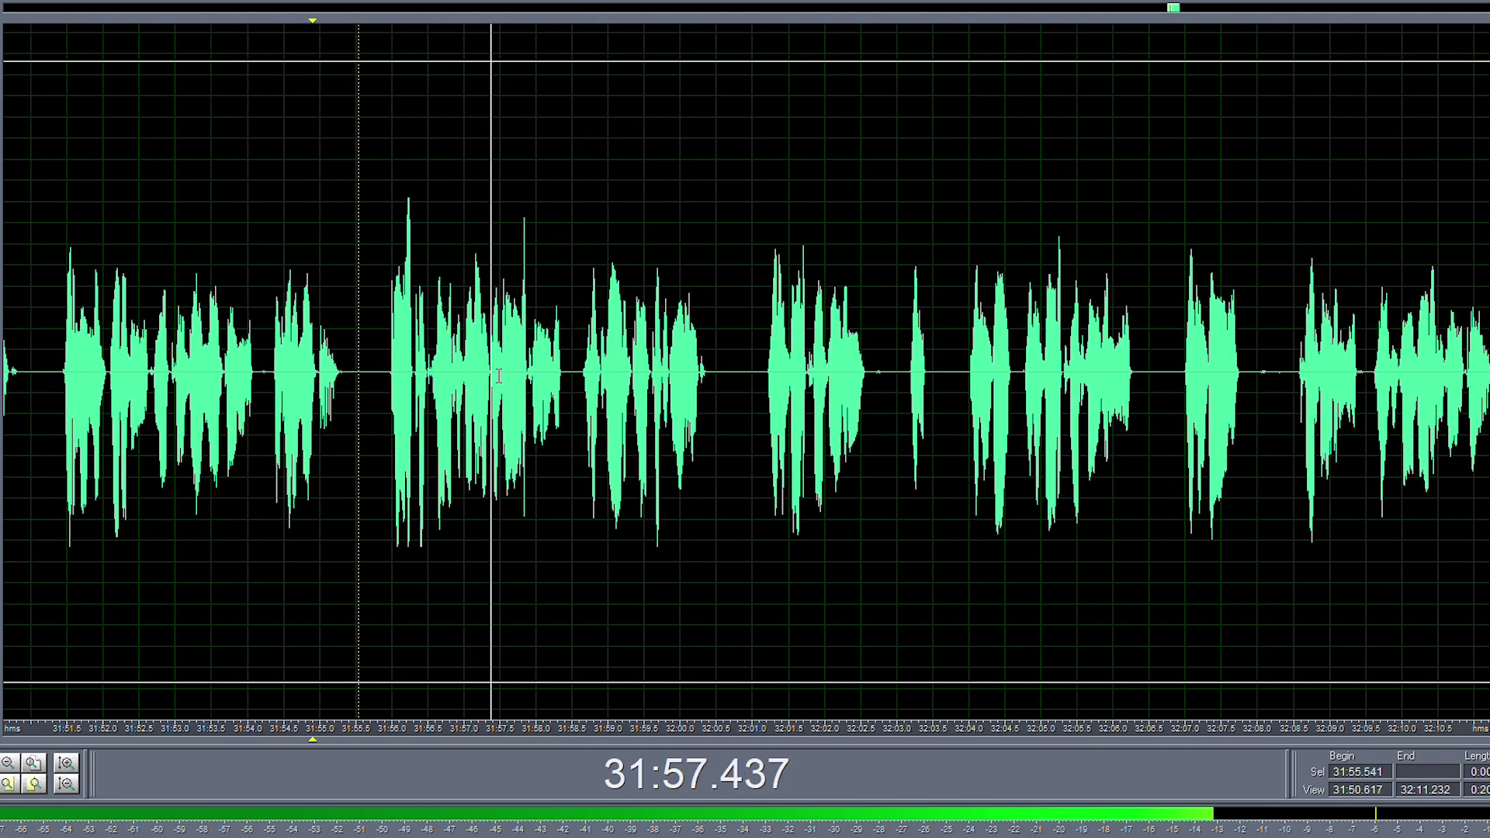
pyautogui.scroll(1, 730, 392)
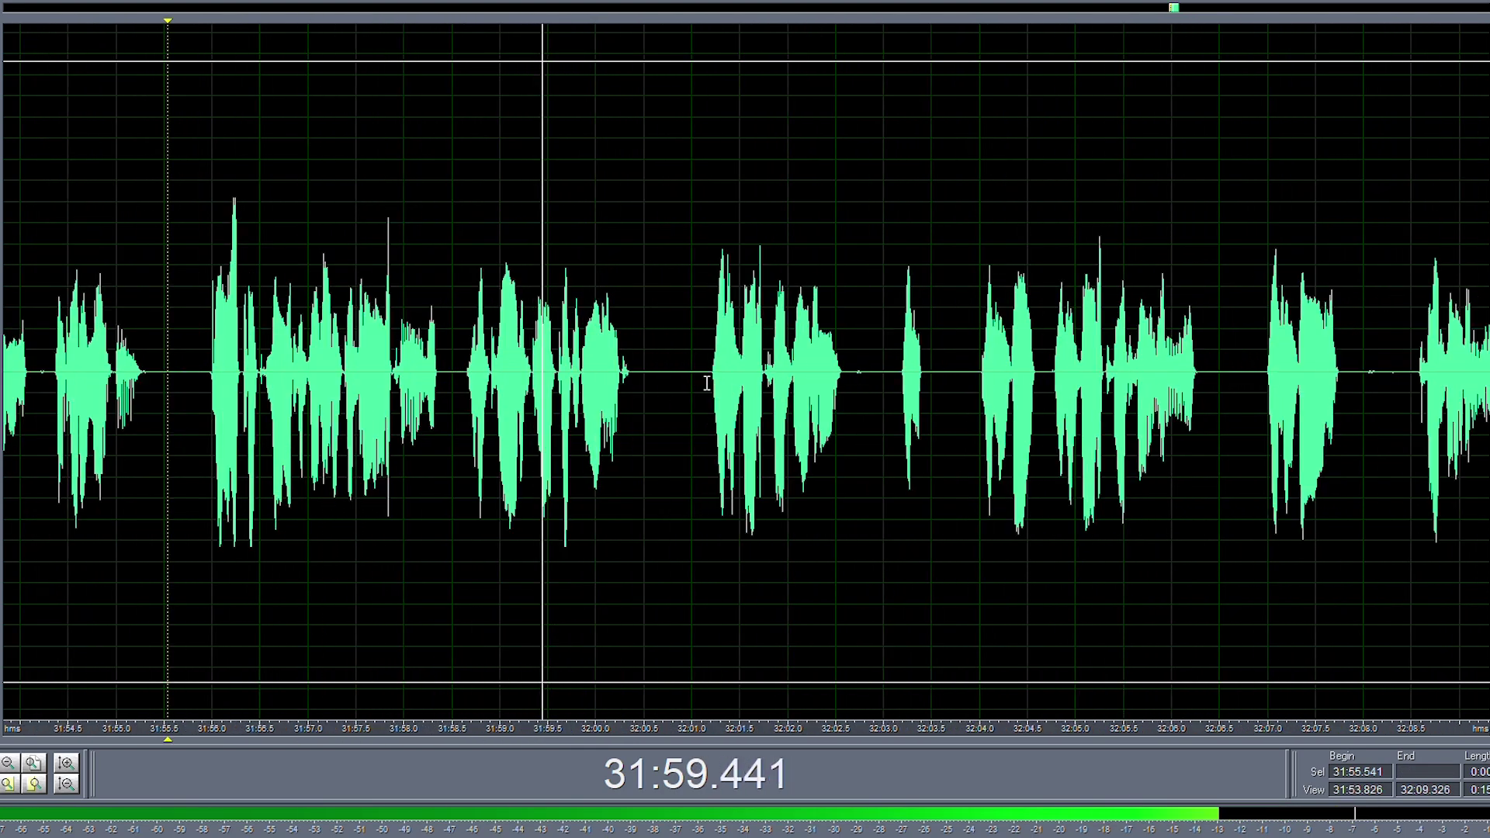
pyautogui.moveTo(734, 382); pyautogui.dragTo(715, 383)
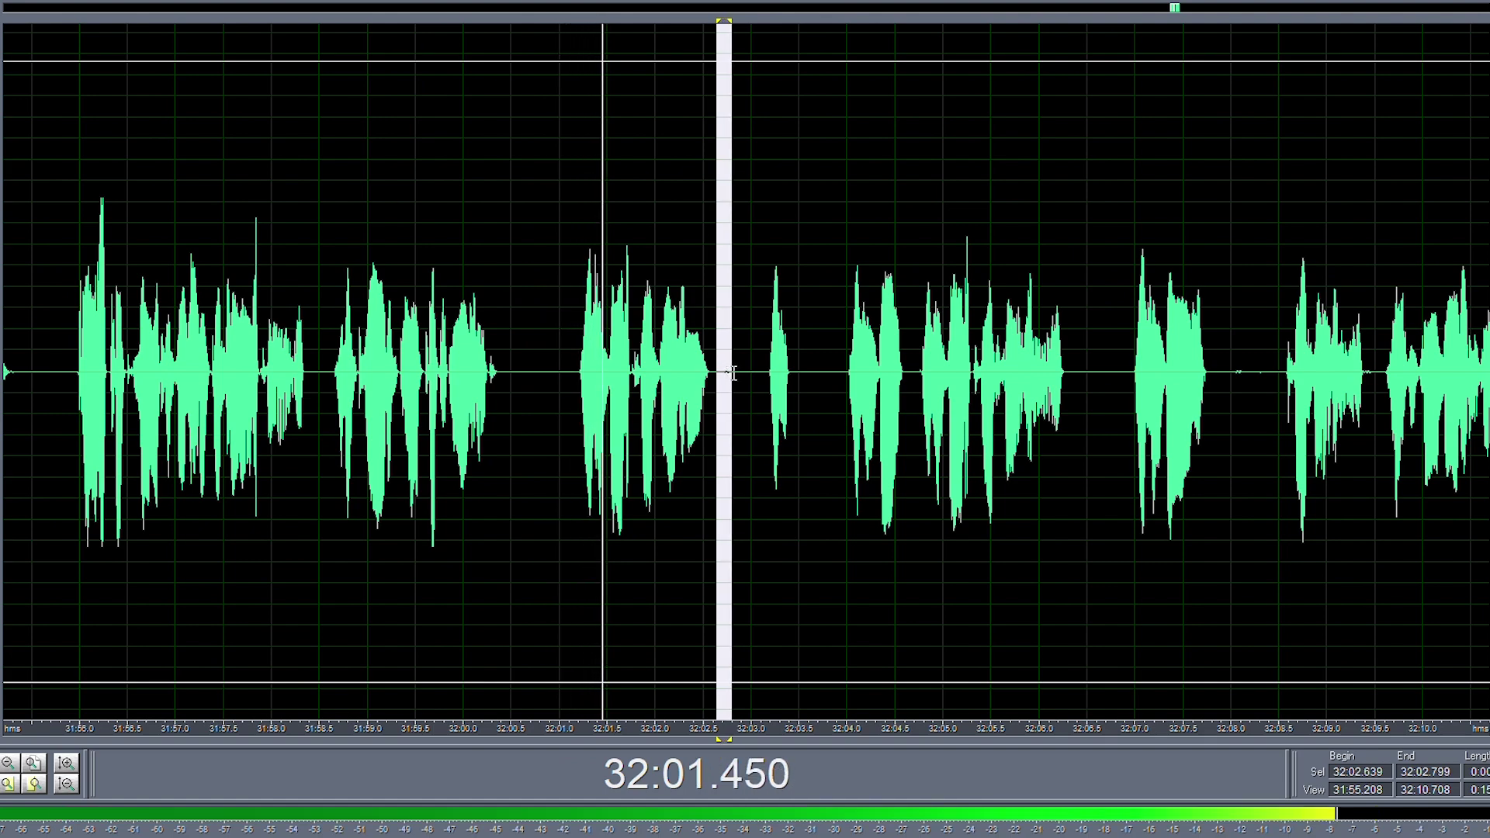
pyautogui.press('Delete')
pyautogui.press('space')
# - Trim about 0.6 s from the pause after 32:00.3 and play the join from 31:59.515
pyautogui.moveTo(569, 396); pyautogui.dragTo(522, 397)
pyautogui.press('Delete')
pyautogui.click(416, 396)
pyautogui.press('space')
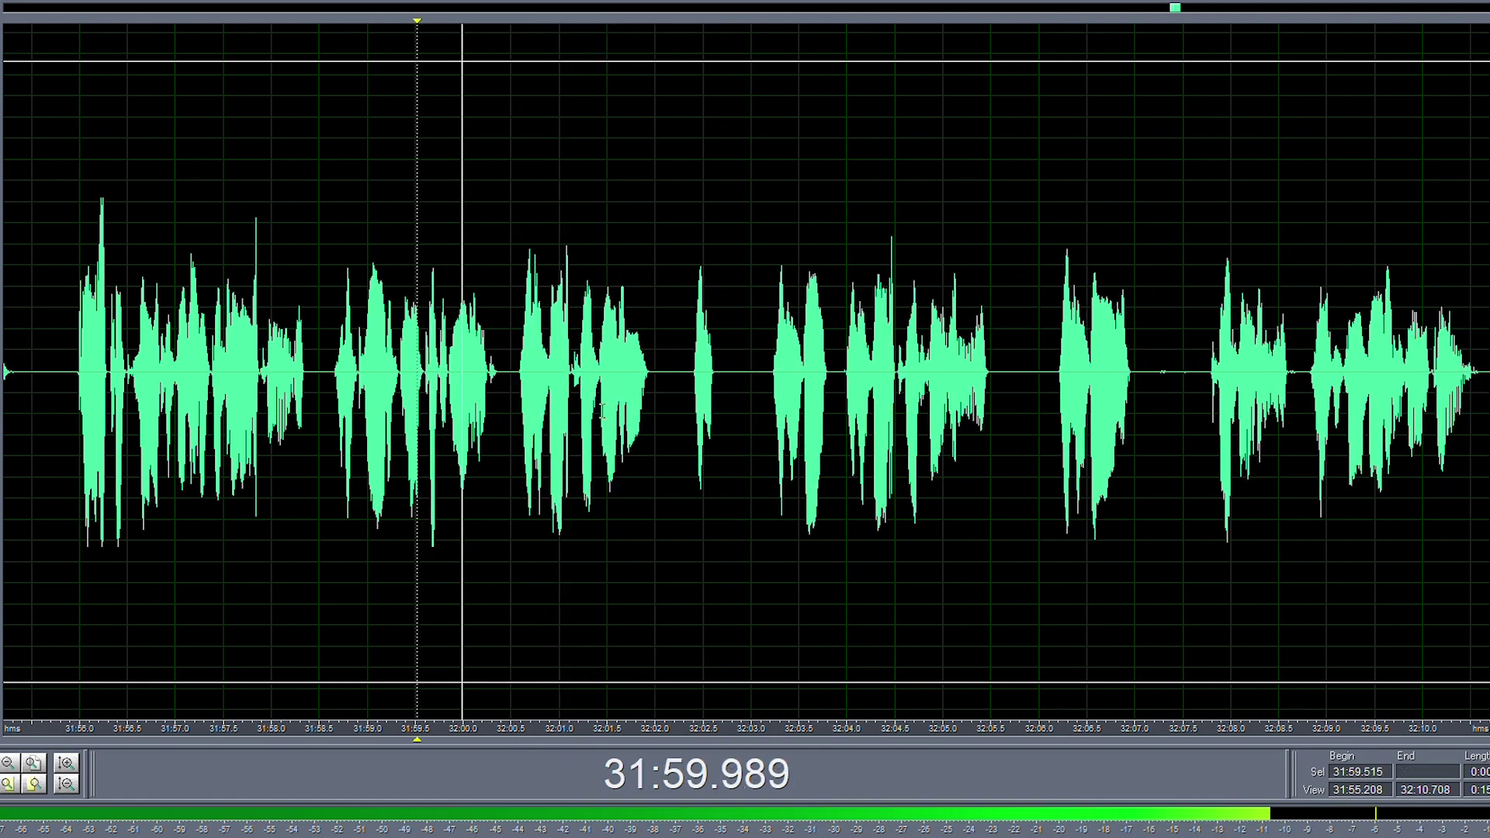
pyautogui.scroll(-1, 673, 424)
pyautogui.scroll(2, 672, 423)
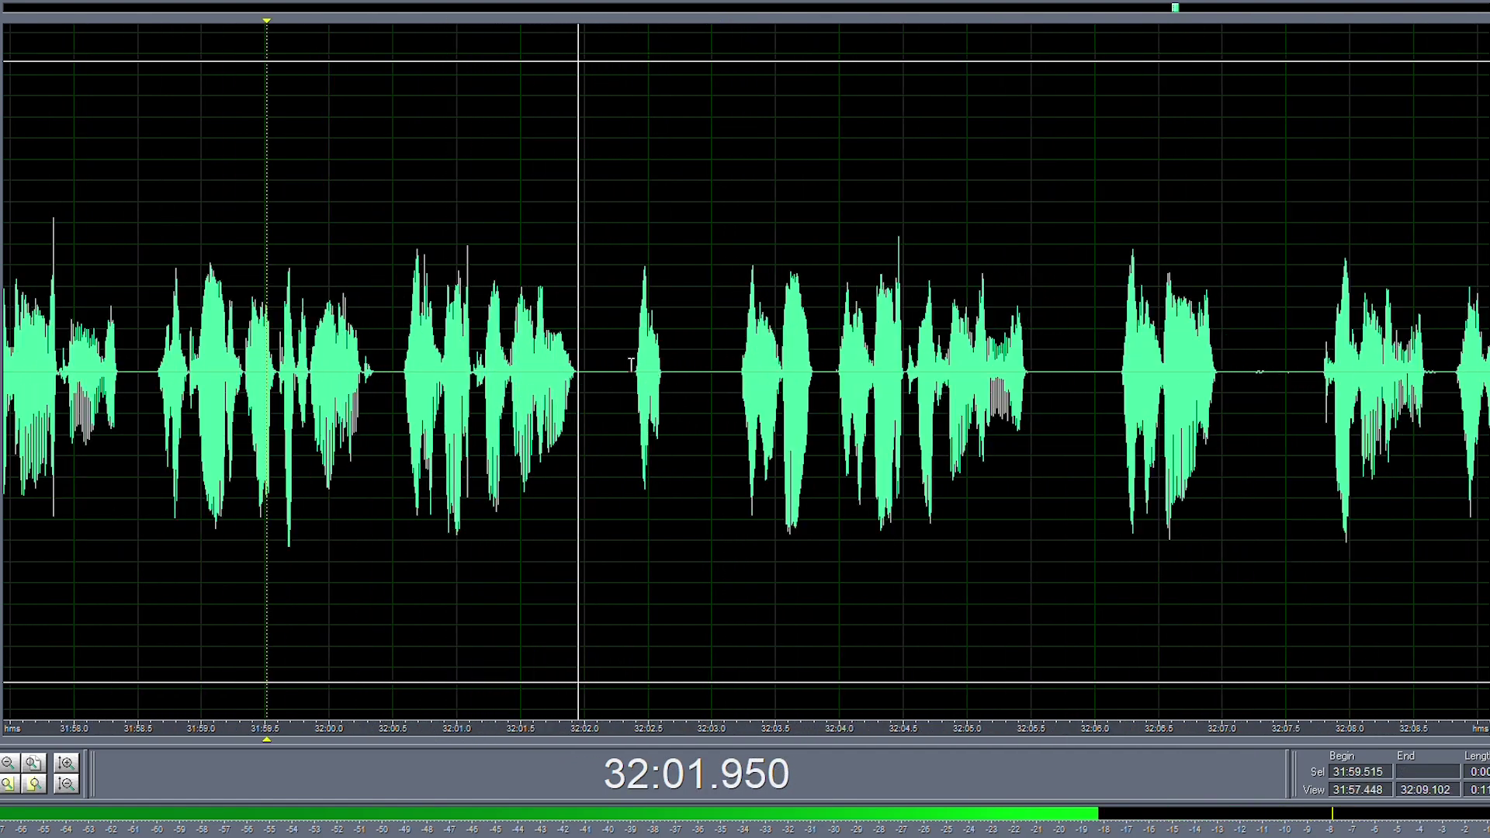
# - Delete the repeated take between about 32:00.5 and 32:03.9 and play the join from 32:00.524
pyautogui.moveTo(736, 381); pyautogui.dragTo(494, 367)
pyautogui.press('space')
pyautogui.press('Delete')
pyautogui.press('space')
pyautogui.press('Delete')
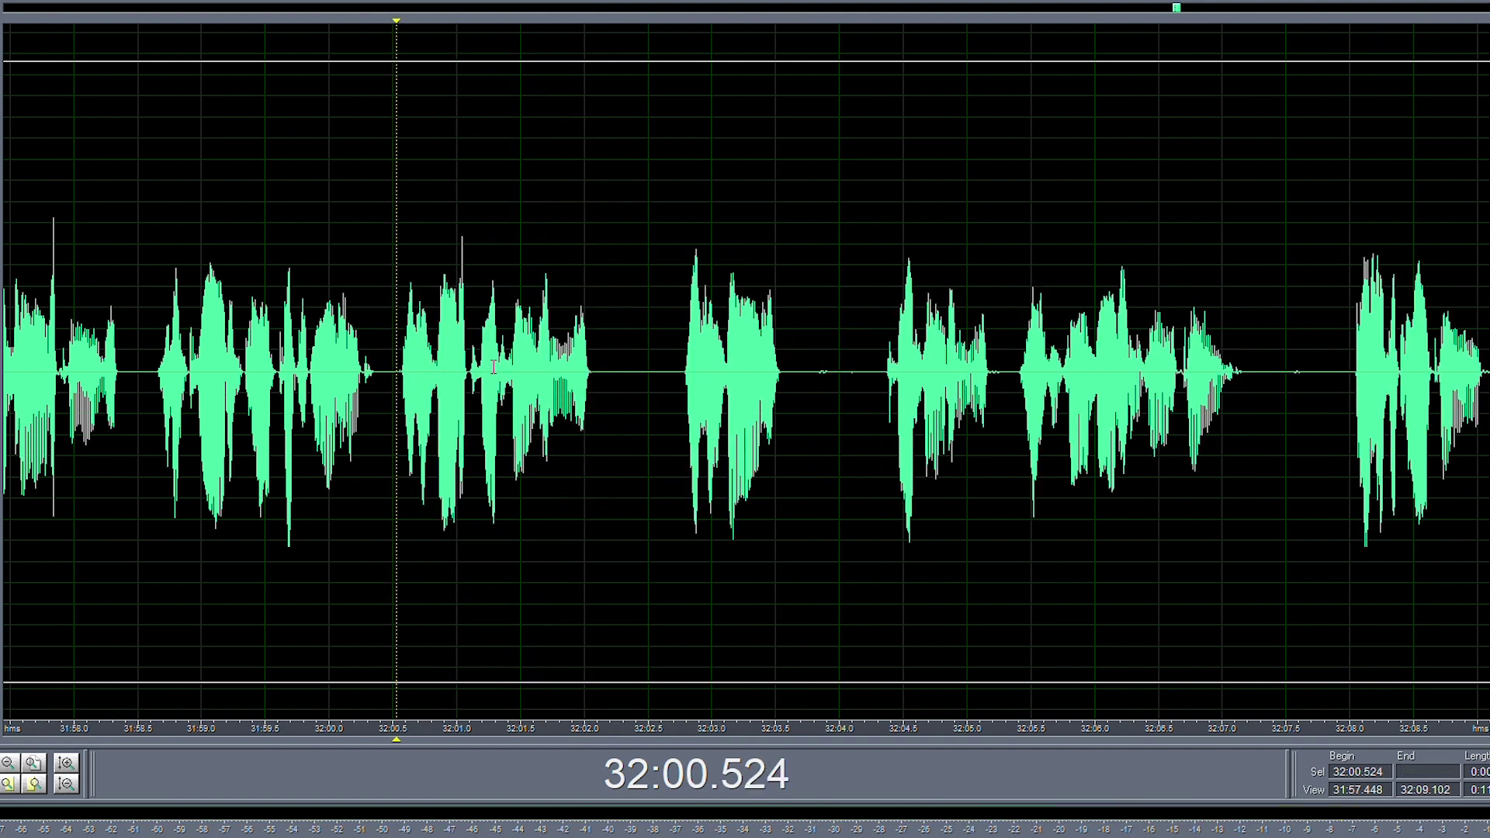
pyautogui.press('space')
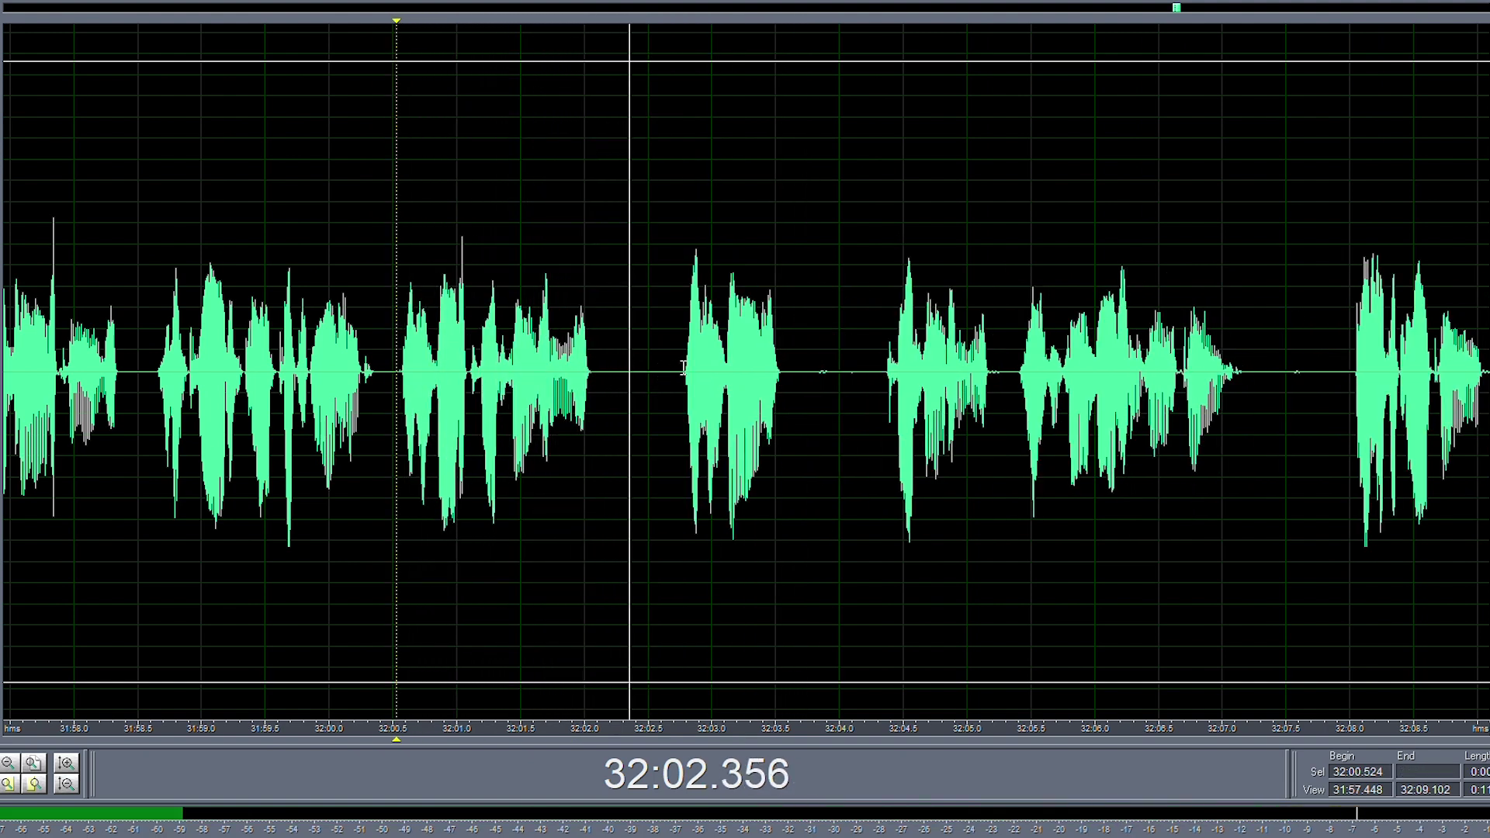
# - Compare the following phrases by ear, delete the repeated take from 32:00.475 to about 32:02.6, and play from the join
pyautogui.moveTo(674, 375); pyautogui.dragTo(548, 428)
pyautogui.press('space')
pyautogui.click(870, 361)
pyautogui.press('space')
pyautogui.scroll(-2, 868, 361)
pyautogui.press('space')
pyautogui.press('space')
pyautogui.press('space')
pyautogui.press('Delete')
pyautogui.press('space')
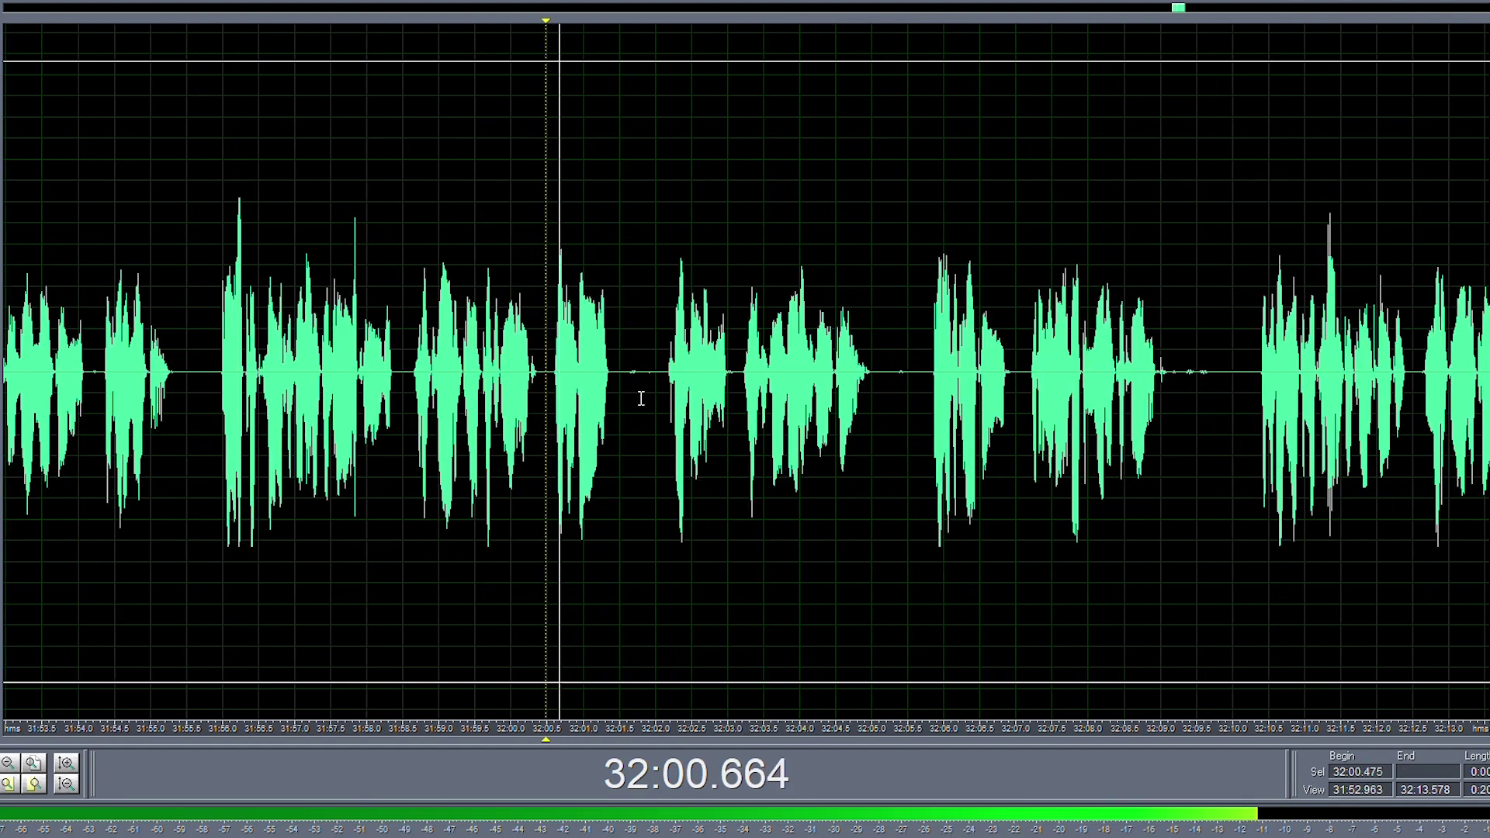
# - Shorten the pause after 32:01.3 by about 0.8 s and play the join
pyautogui.scroll(2, 641, 398)
pyautogui.press('space')
pyautogui.click(703, 368)
pyautogui.moveTo(703, 368); pyautogui.dragTo(564, 370)
pyautogui.press('Delete')
pyautogui.click(443, 384)
pyautogui.press('space')
pyautogui.press('space')
# - Delete the short gap from 32:01.379 to 32:01.389 and play the passage from 32:00.435
pyautogui.scroll(2, 561, 405)
pyautogui.click(559, 371)
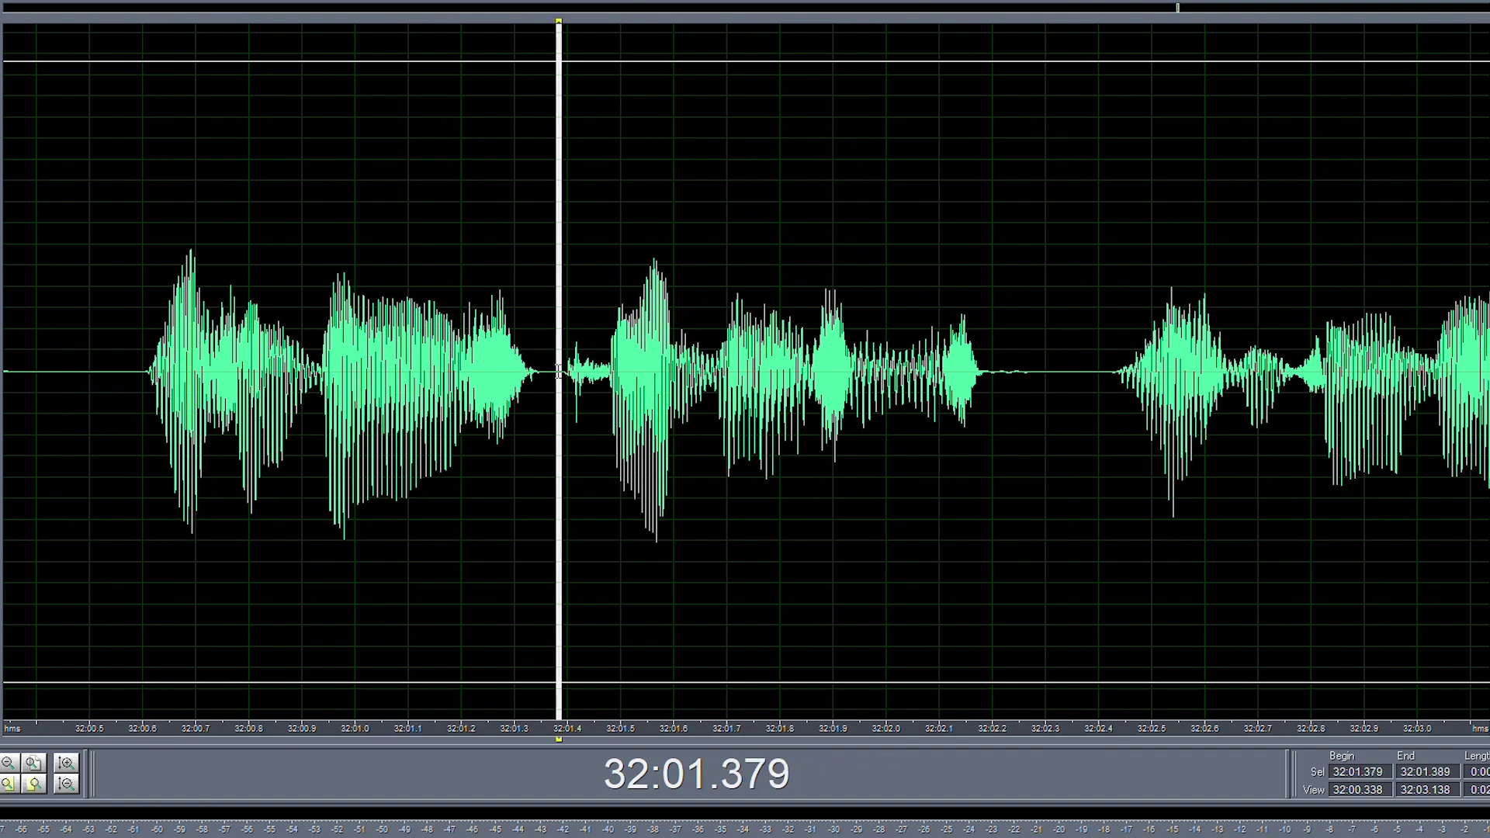
pyautogui.press('Delete')
pyautogui.scroll(-2, 541, 392)
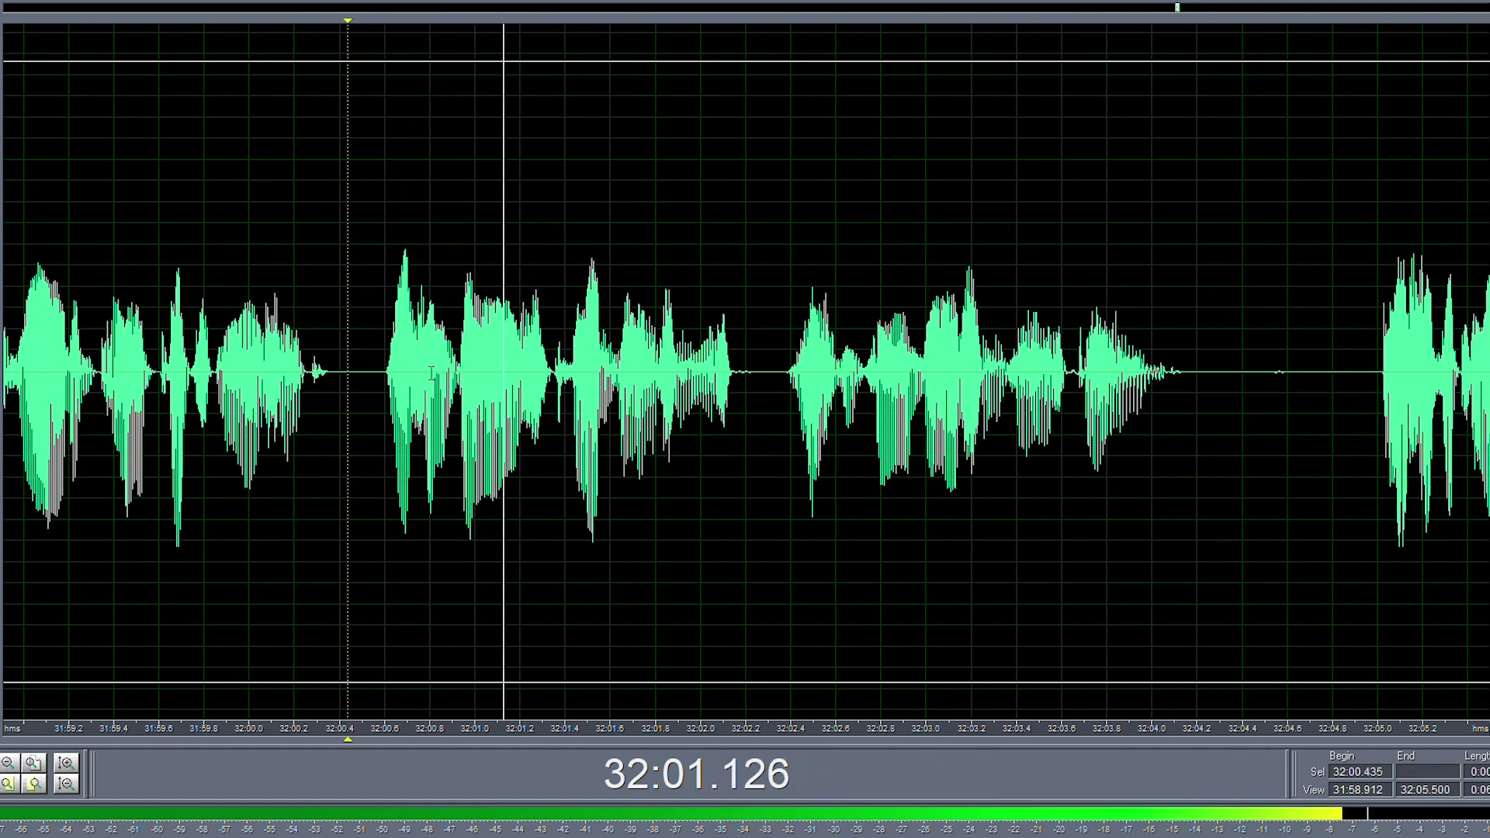
pyautogui.scroll(-2, 444, 362)
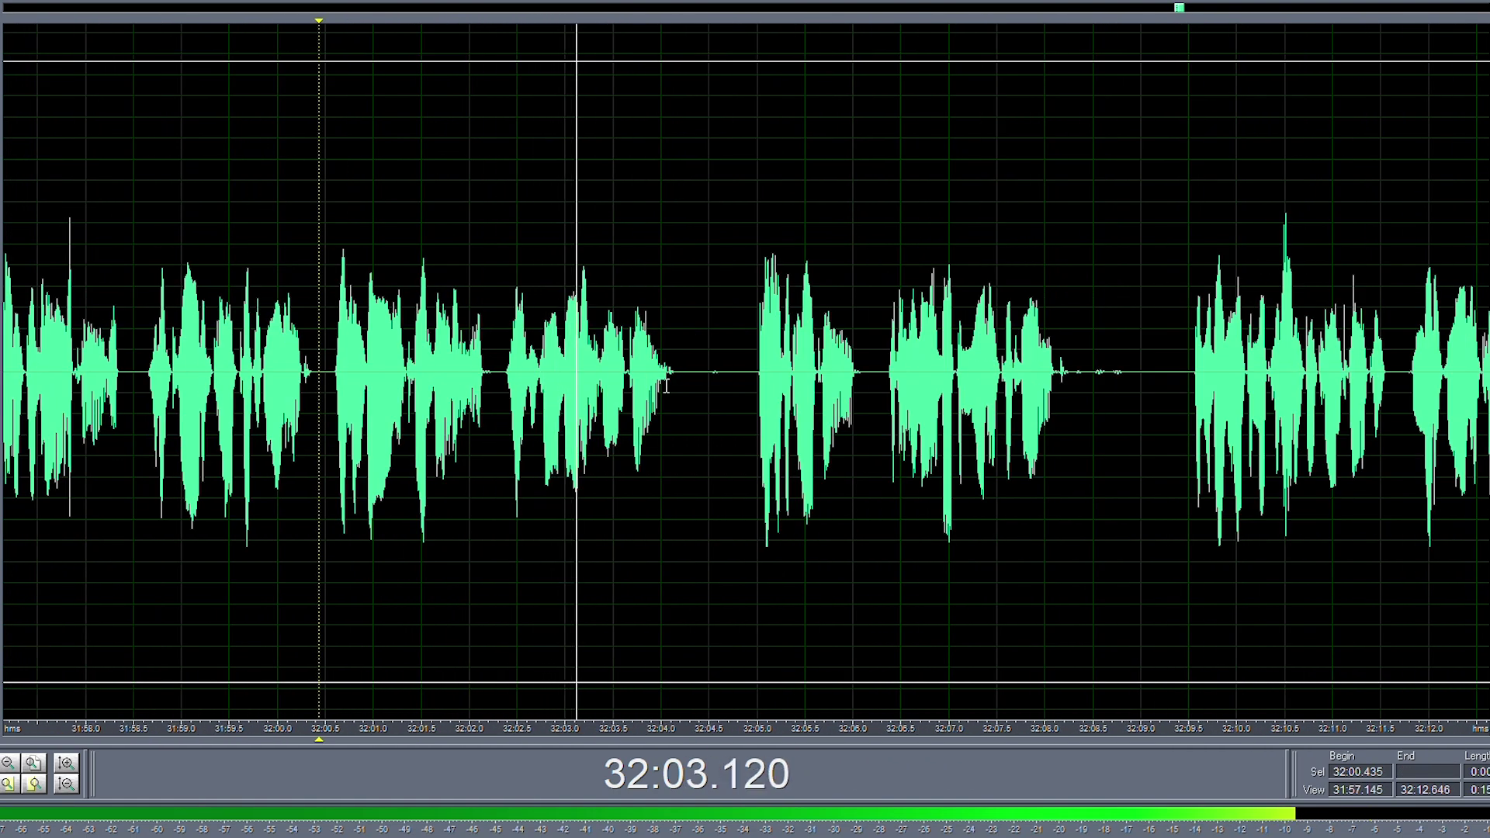
# - Play from 32:04.502, trim the pause after 32:04.1 slightly, and shorten the pause after 32:08.0 by about 0.6 s
pyautogui.click(719, 382)
pyautogui.scroll(-2, 896, 407)
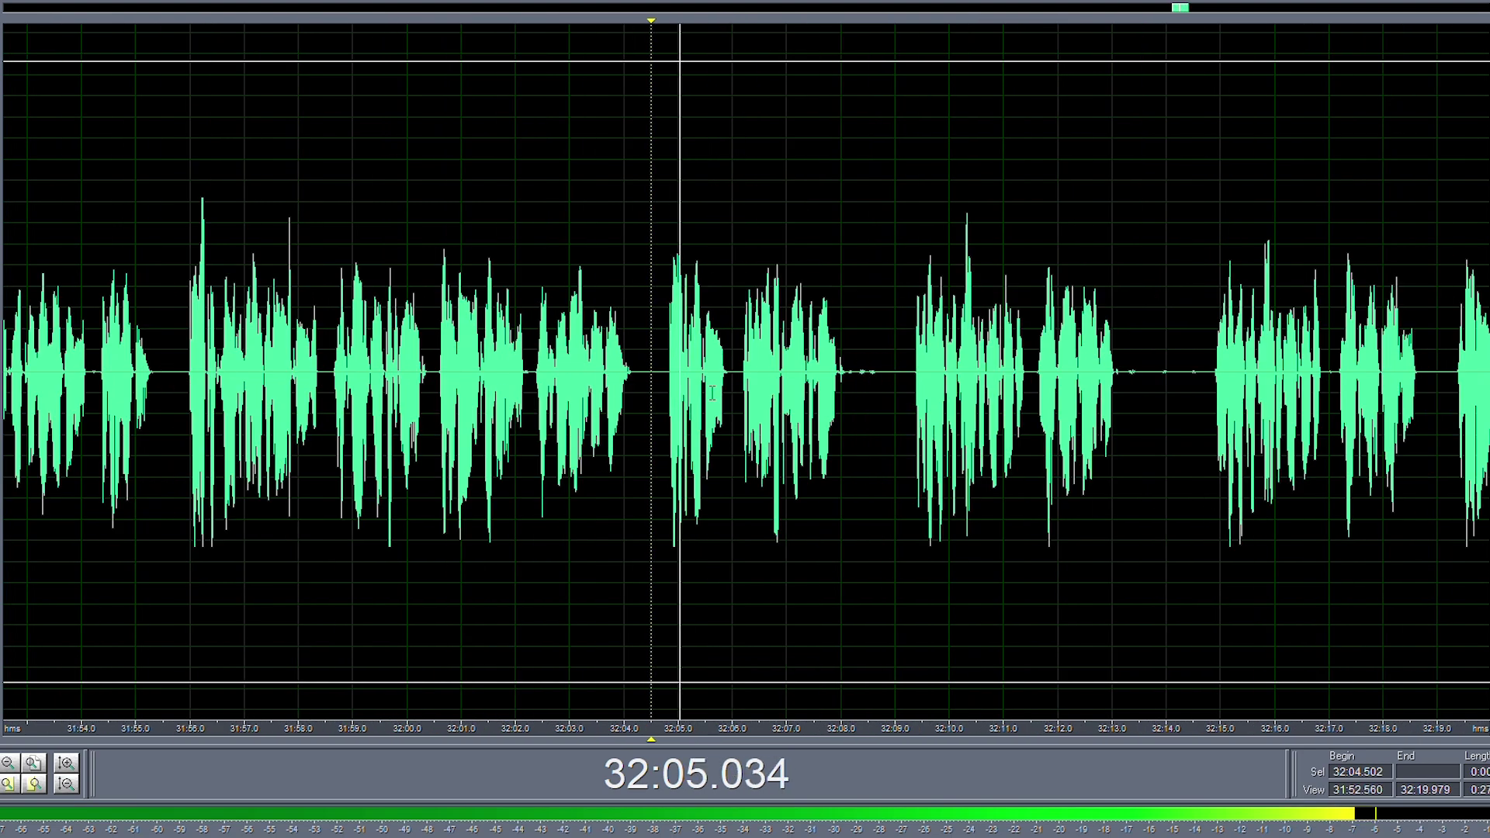
pyautogui.moveTo(780, 372); pyautogui.dragTo(855, 382)
pyautogui.press('Delete')
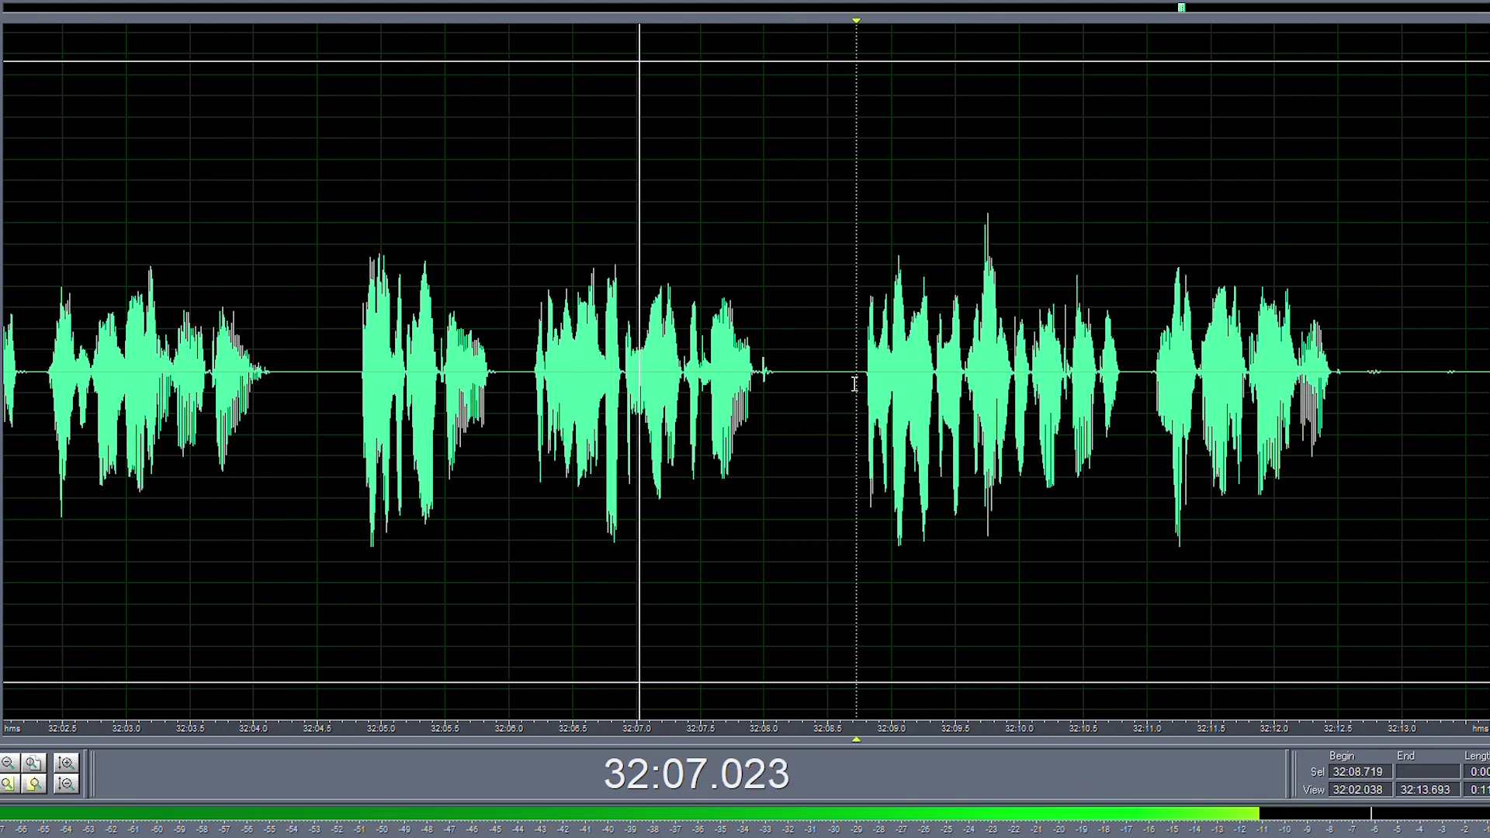
# - Shorten the pause after 32:12.4 by about 1.2 s and play the join from 32:12.238
pyautogui.scroll(-3, 670, 428)
pyautogui.scroll(3, 963, 400)
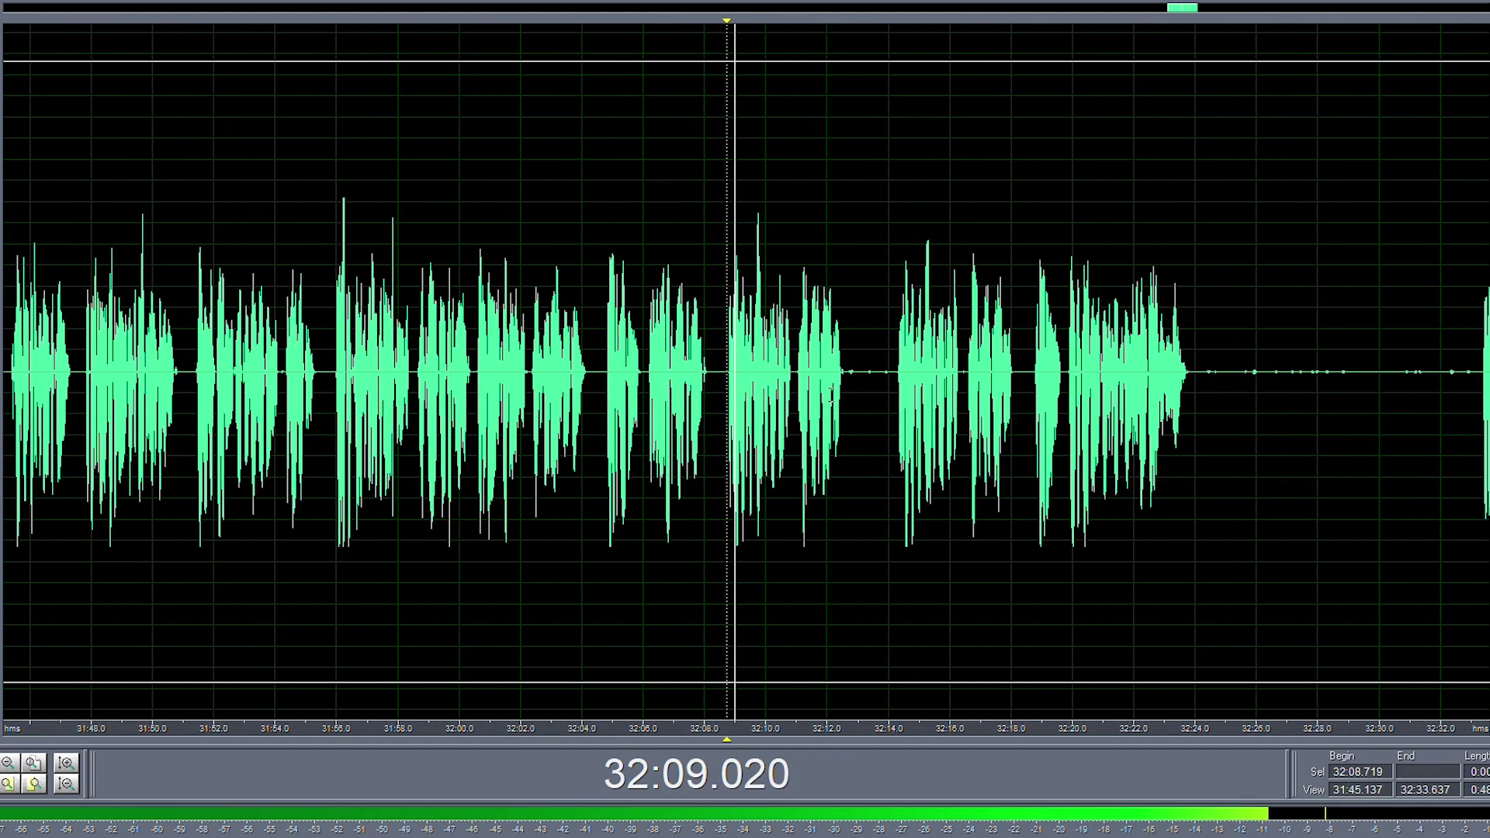
pyautogui.moveTo(978, 403); pyautogui.dragTo(791, 428)
pyautogui.moveTo(813, 419); pyautogui.dragTo(891, 400)
pyautogui.press('Delete')
pyautogui.click(734, 367)
pyautogui.press('space')
pyautogui.press('space')
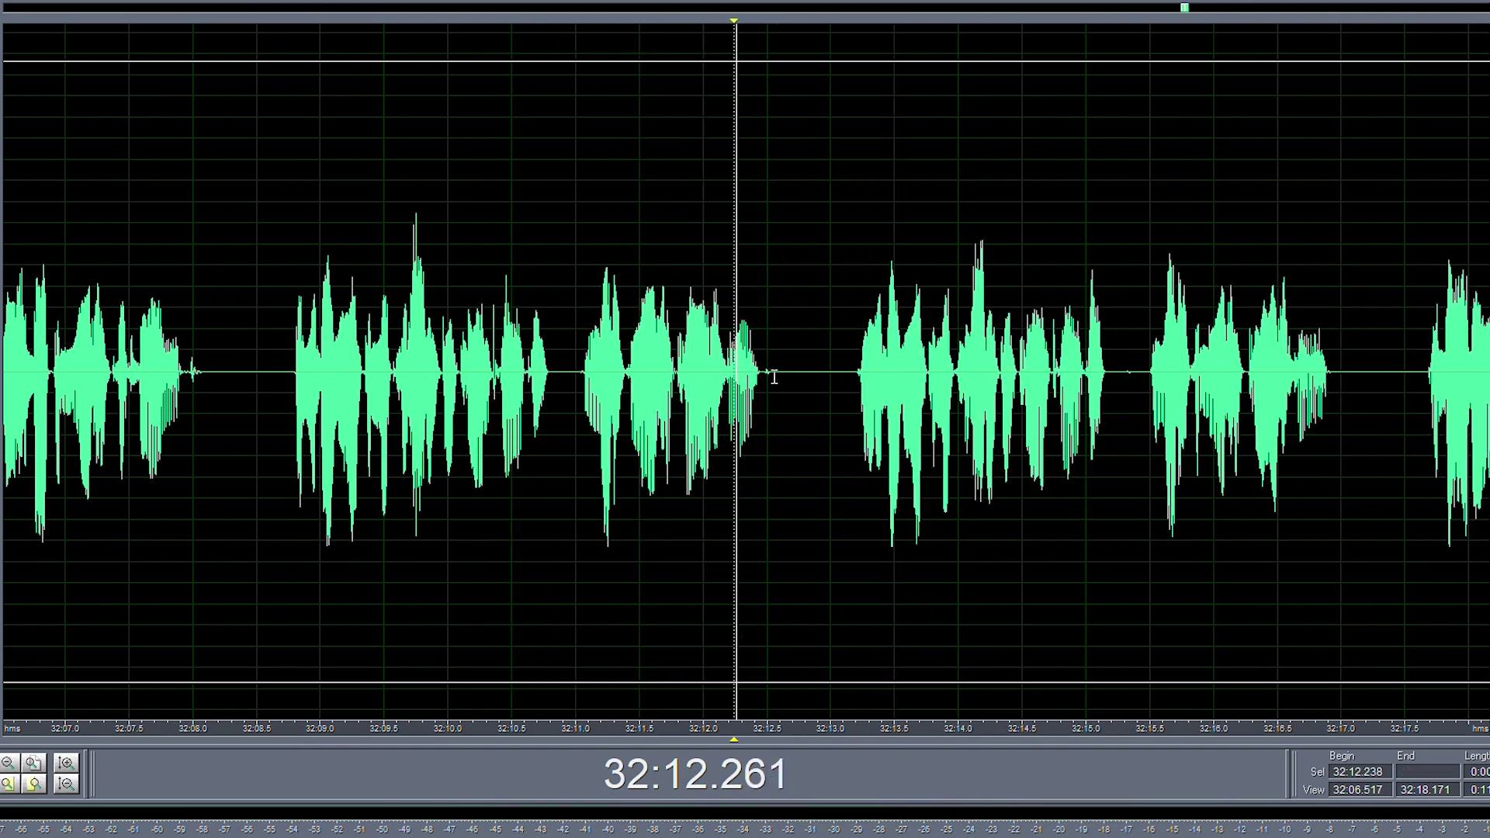
# - Try Hard Limiting on the small noise from 32:12.462 to 32:12.616 and play from 32:12.927
pyautogui.press('space')
pyautogui.scroll(1, 785, 372)
pyautogui.moveTo(780, 374); pyautogui.dragTo(749, 382)
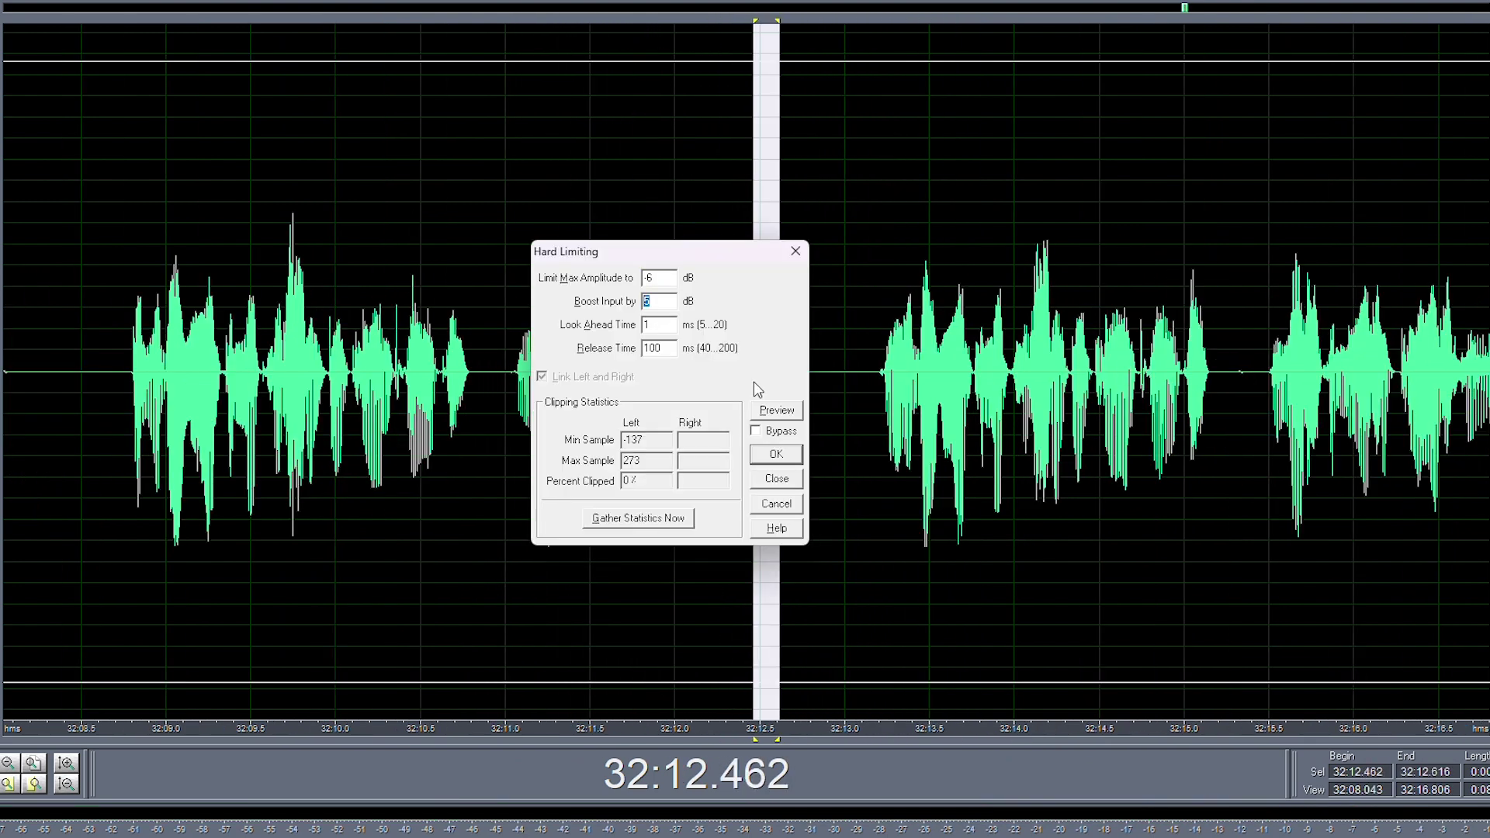
pyautogui.click(702, 378)
pyautogui.press('space')
pyautogui.click(790, 348)
# - Delete the repeated take from 32:08.693 to about 32:13.1
pyautogui.scroll(-6, 787, 353)
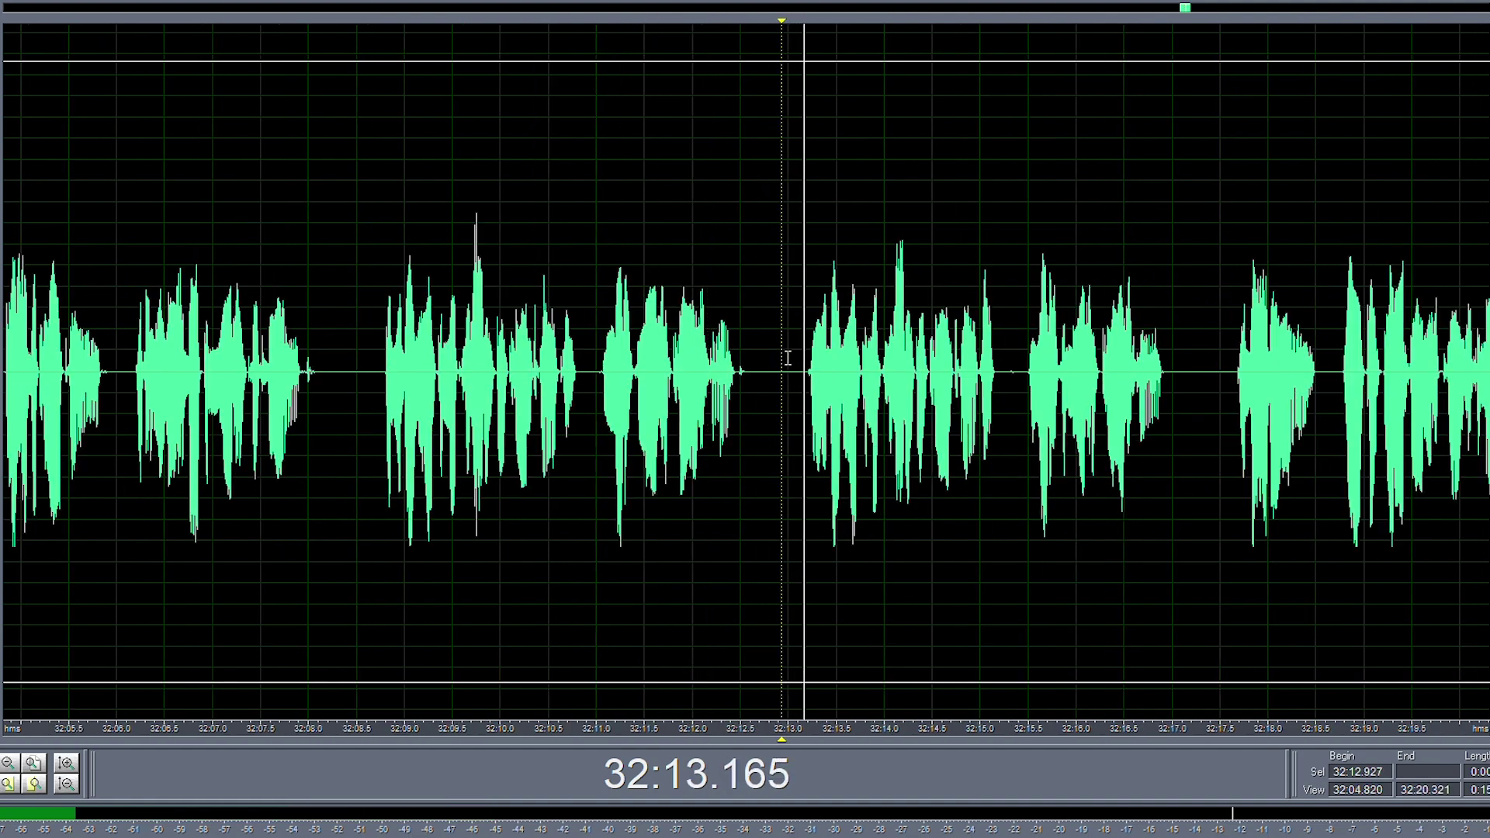
pyautogui.scroll(3, 673, 407)
pyautogui.moveTo(706, 370); pyautogui.dragTo(392, 403)
pyautogui.press('Delete')
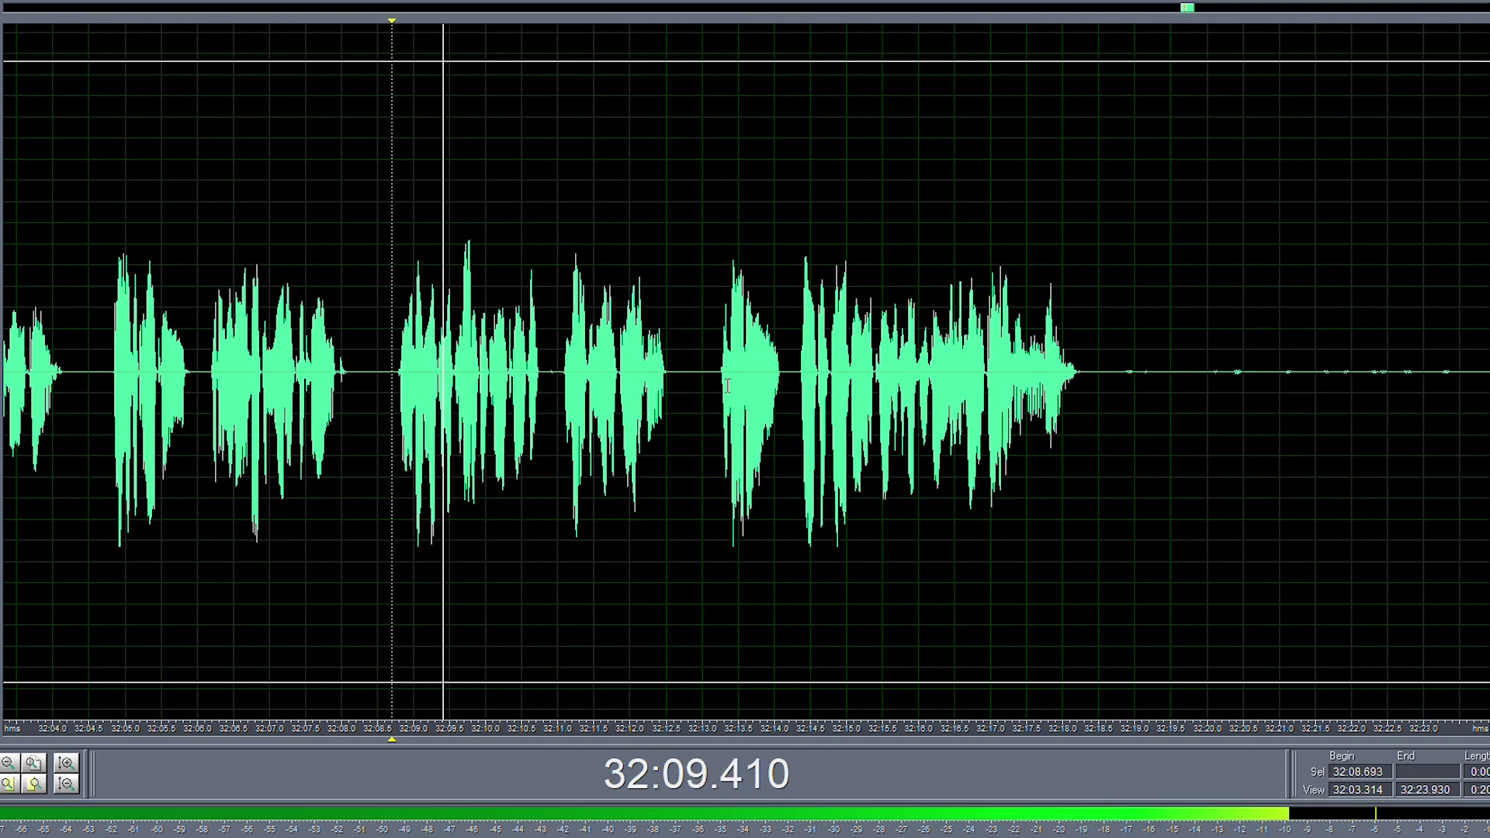
# - Clear the noise from the start of the pause after 32:18.2 and delete the stretch from 32:20.960 to 32:27.632
pyautogui.scroll(-3, 728, 386)
pyautogui.moveTo(853, 383); pyautogui.dragTo(1050, 374)
pyautogui.moveTo(989, 373); pyautogui.dragTo(1349, 404)
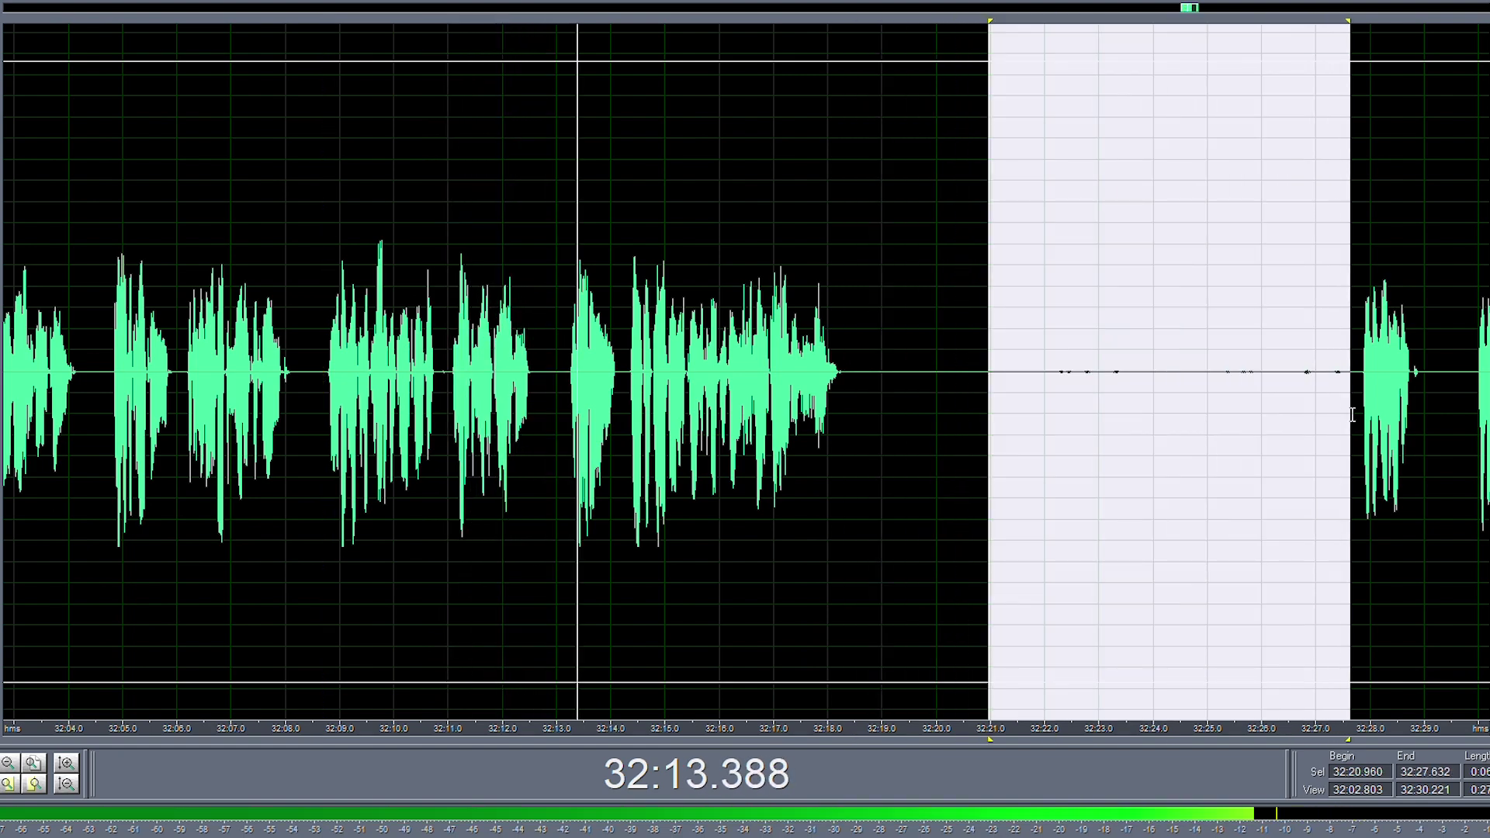
pyautogui.press('Delete')
# - Check the edited pauses by playing the recording from 32:11.765, 32:08.584 and 32:07.311
pyautogui.press('space')
pyautogui.click(490, 397)
pyautogui.press('space')
pyautogui.scroll(3, 492, 397)
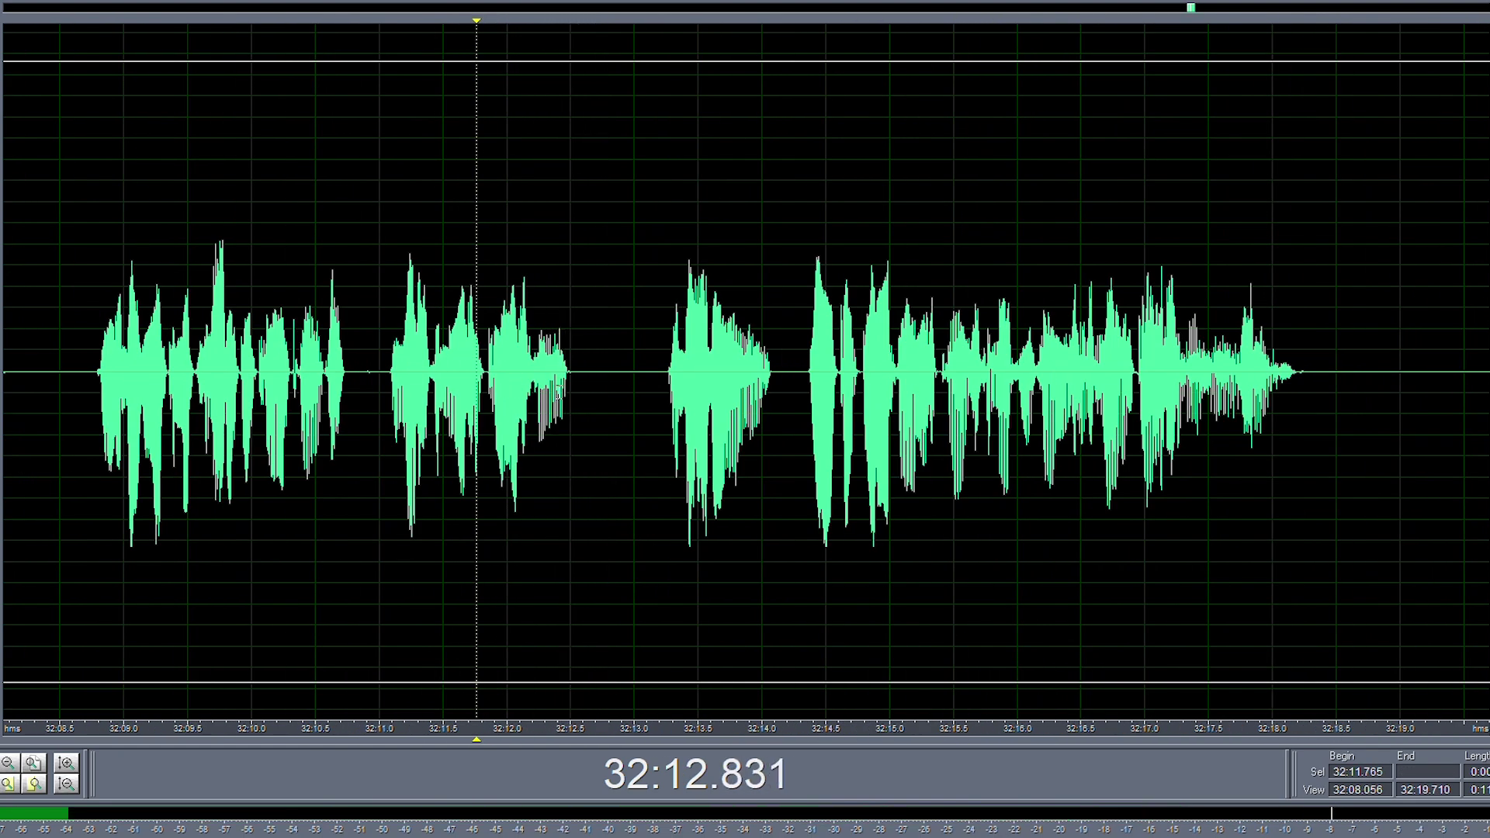
pyautogui.scroll(-2, 649, 409)
pyautogui.press('space')
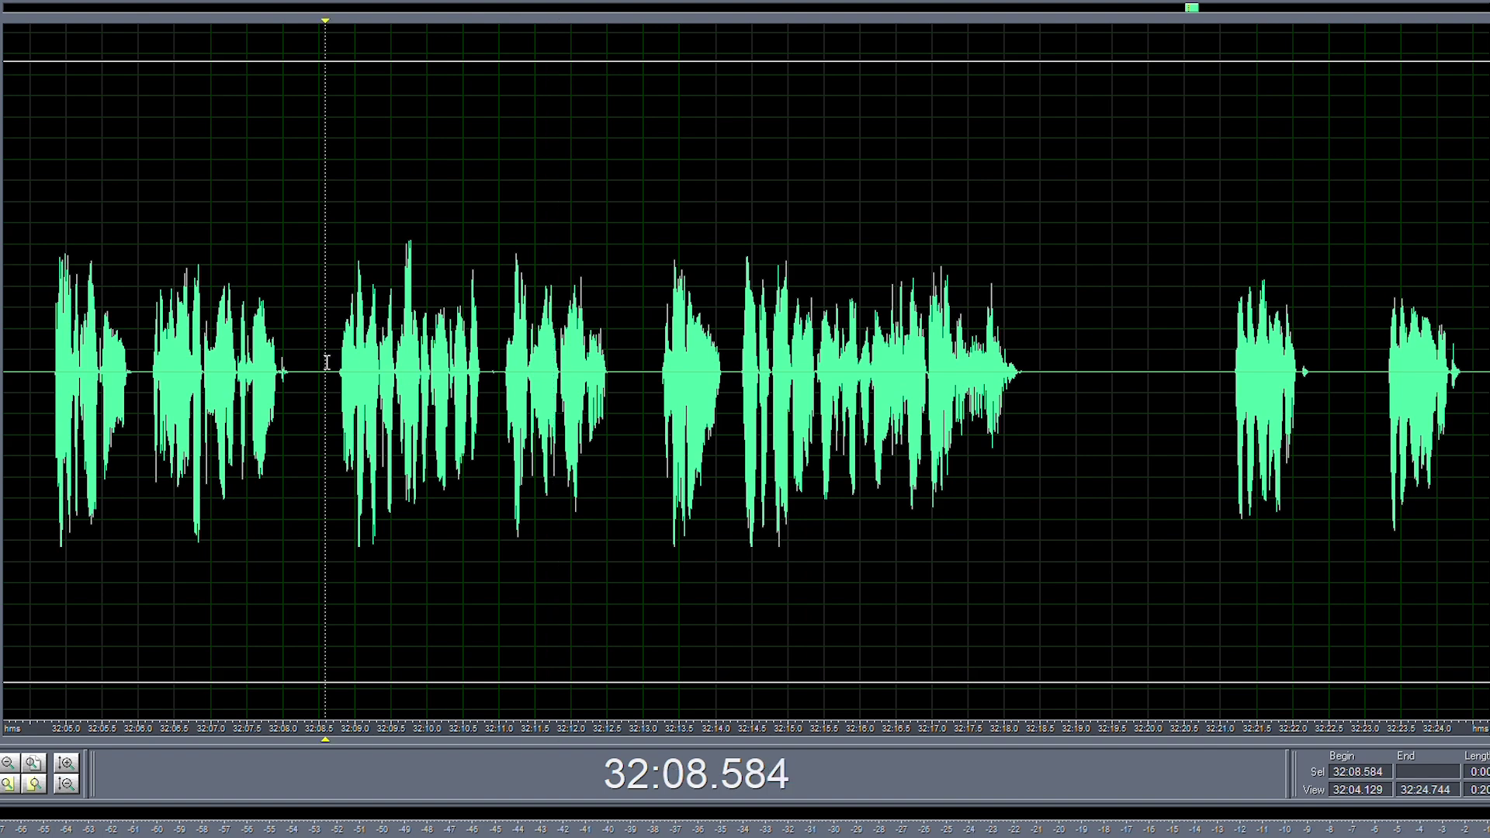
pyautogui.press('space')
pyautogui.press('space')
pyautogui.click(234, 368)
pyautogui.press('space')
pyautogui.scroll(2, 262, 368)
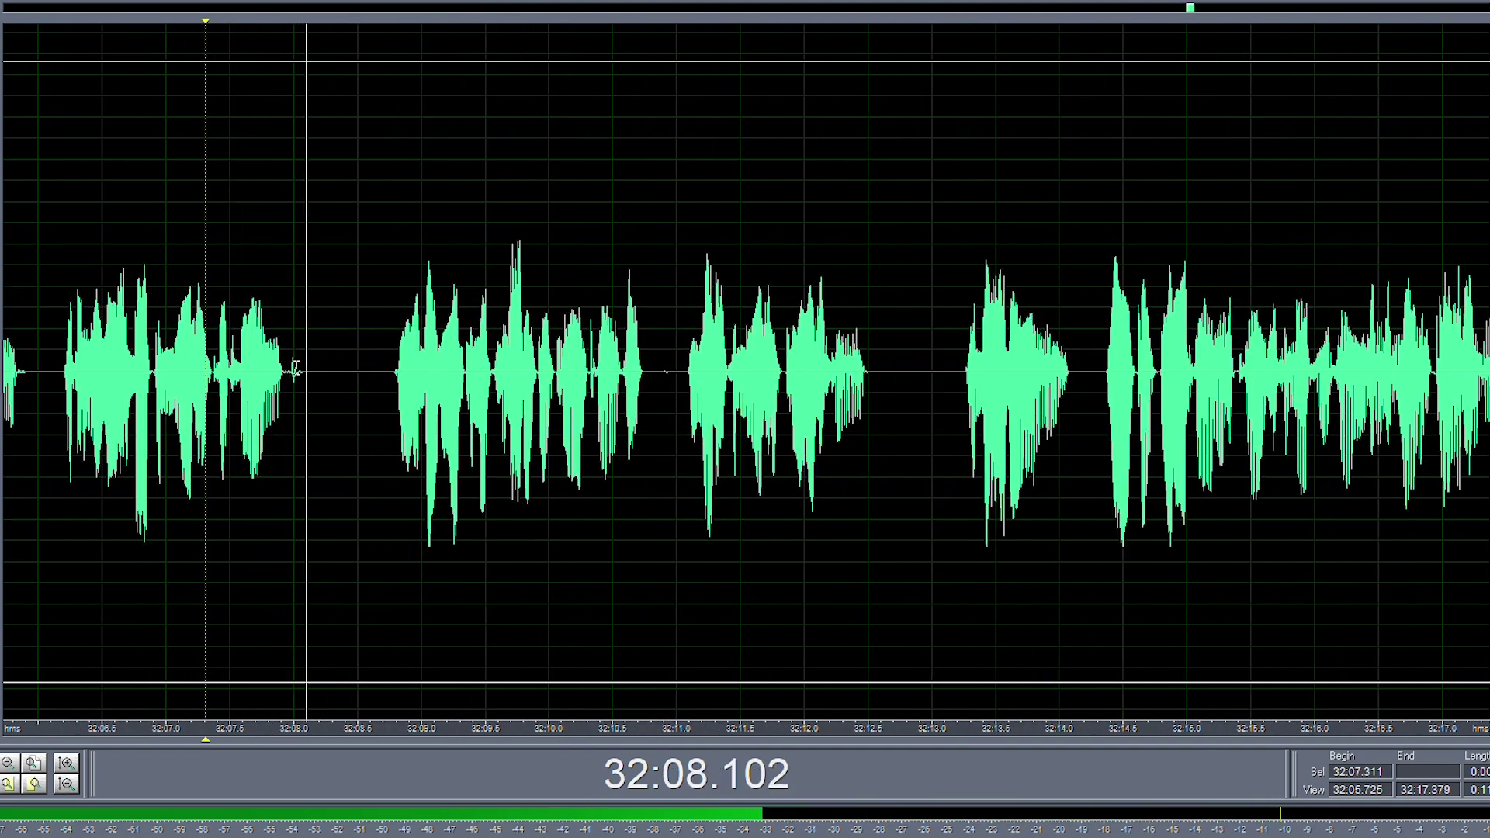
# - Stop playback, mark the small noise at about 32:08.0, and place the cursor at 32:12.589 in the next pause
pyautogui.press('space')
pyautogui.click(289, 374)
pyautogui.click(882, 367)
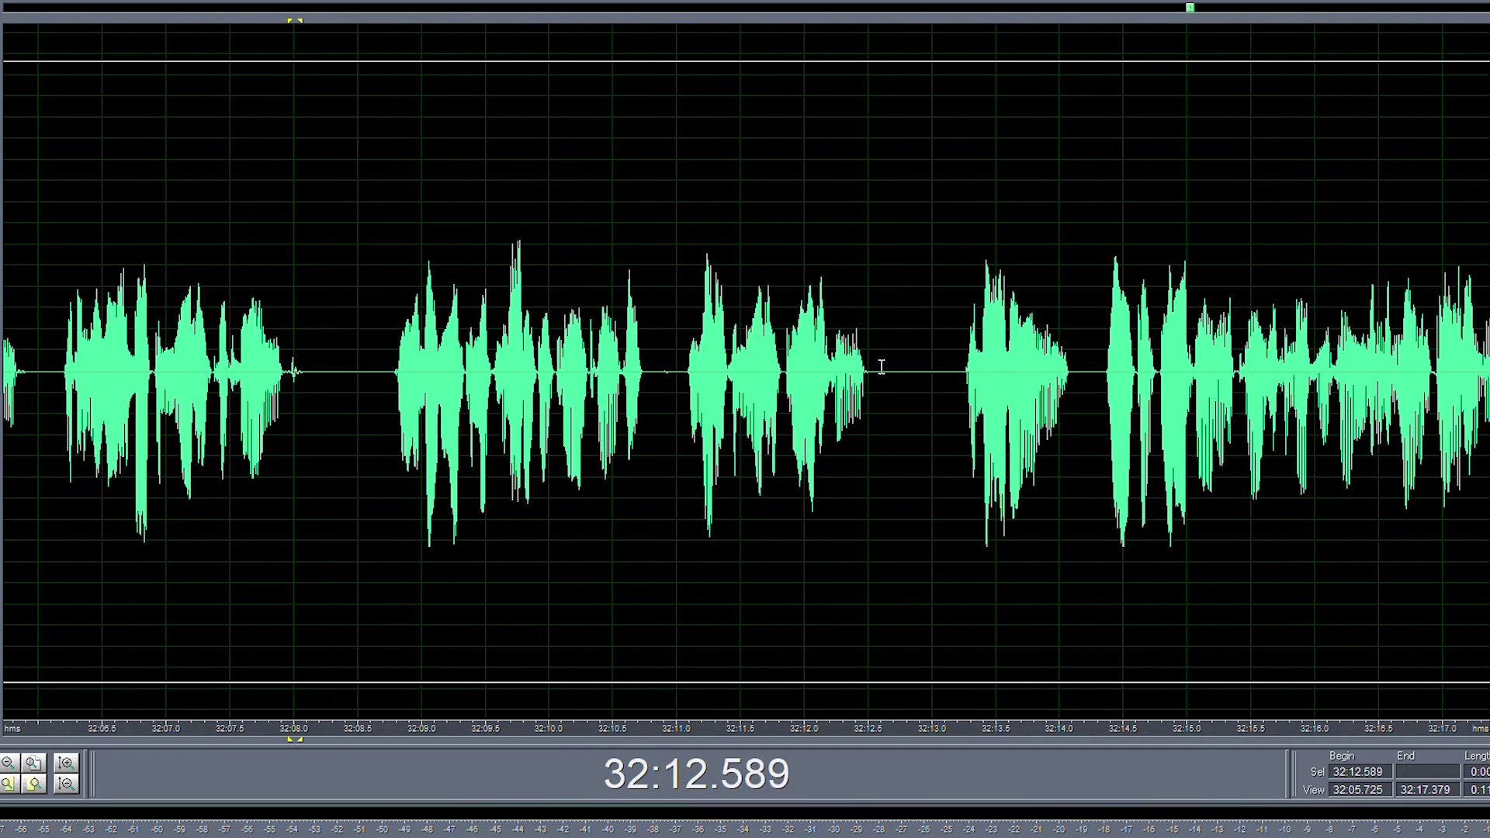
# - Paste the copied short sound into the pause at 32:12.532
pyautogui.click(840, 368)
pyautogui.press('space')
pyautogui.scroll(2, 877, 373)
pyautogui.press('space')
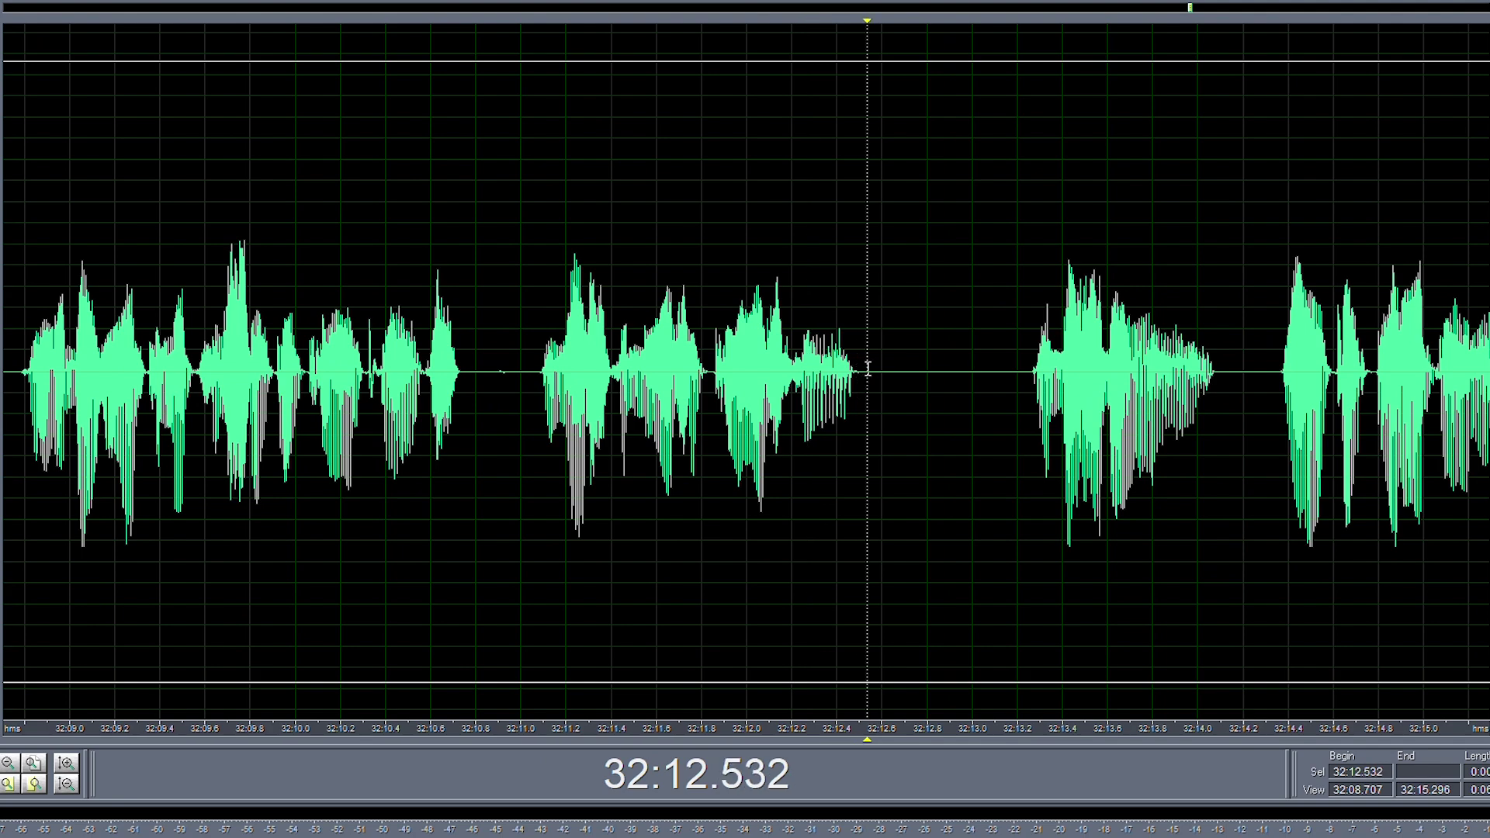
pyautogui.hotkey('ctrl', 'v')
# - Play back the passage from 32:11.888 and again from 32:10.843 to check the pause near 32:12.5
pyautogui.click(709, 374)
pyautogui.press('space')
pyautogui.scroll(-2, 794, 378)
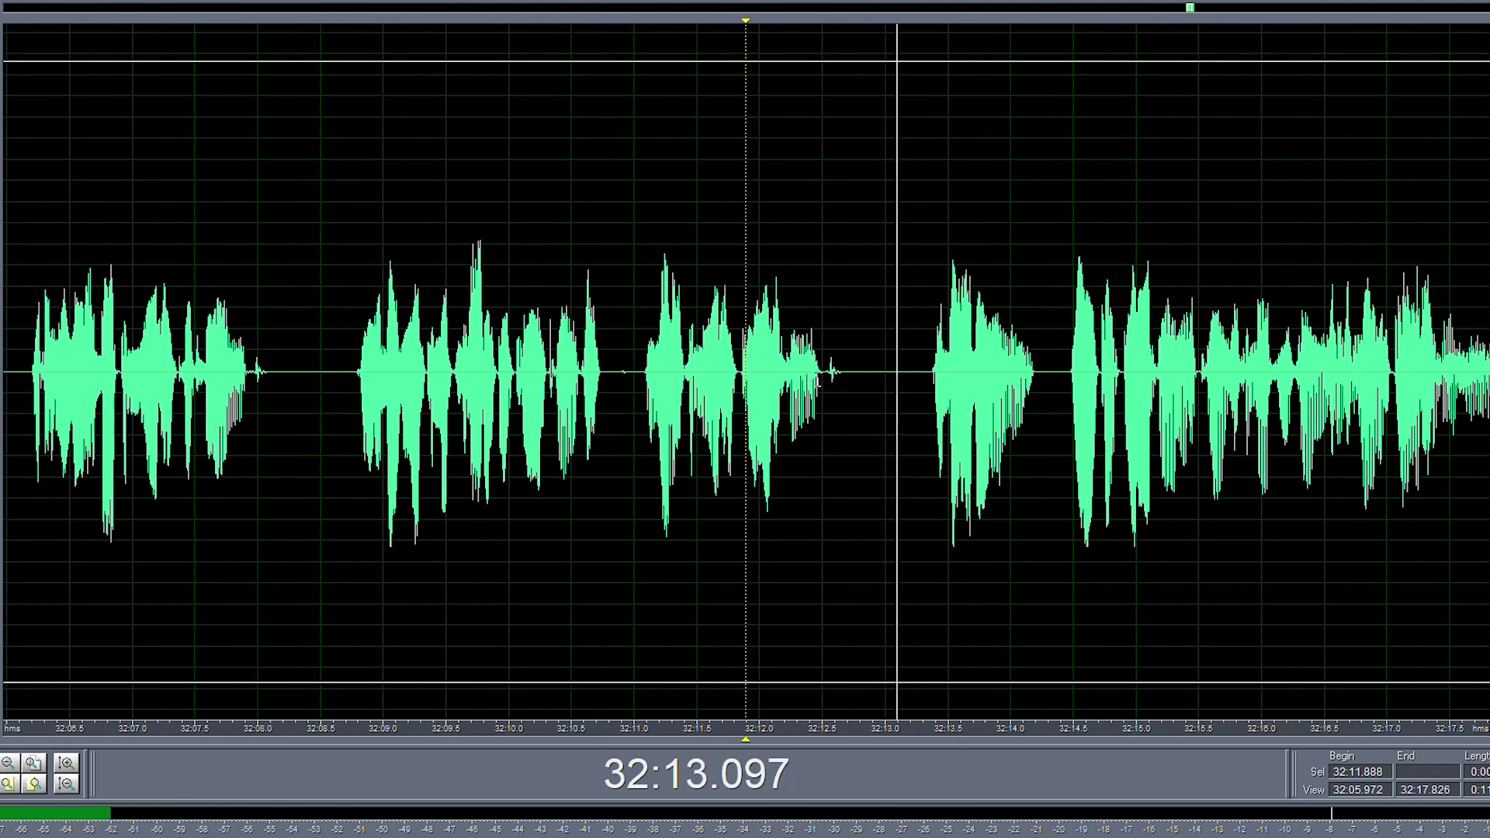
pyautogui.press('space')
pyautogui.scroll(2, 829, 372)
pyautogui.click(328, 365)
pyautogui.press('space')
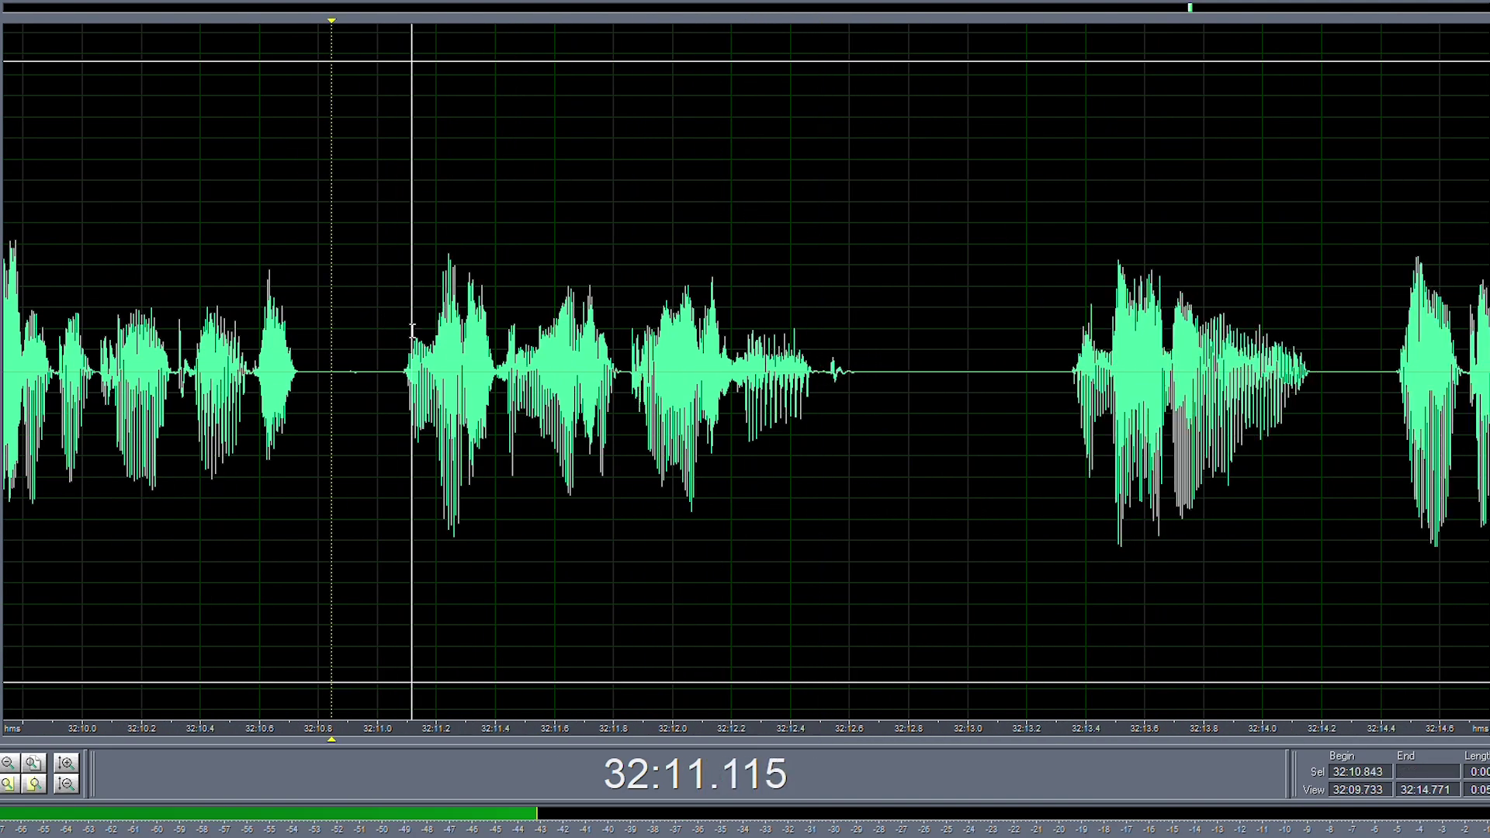
pyautogui.scroll(-1, 413, 341)
pyautogui.scroll(-3, 699, 400)
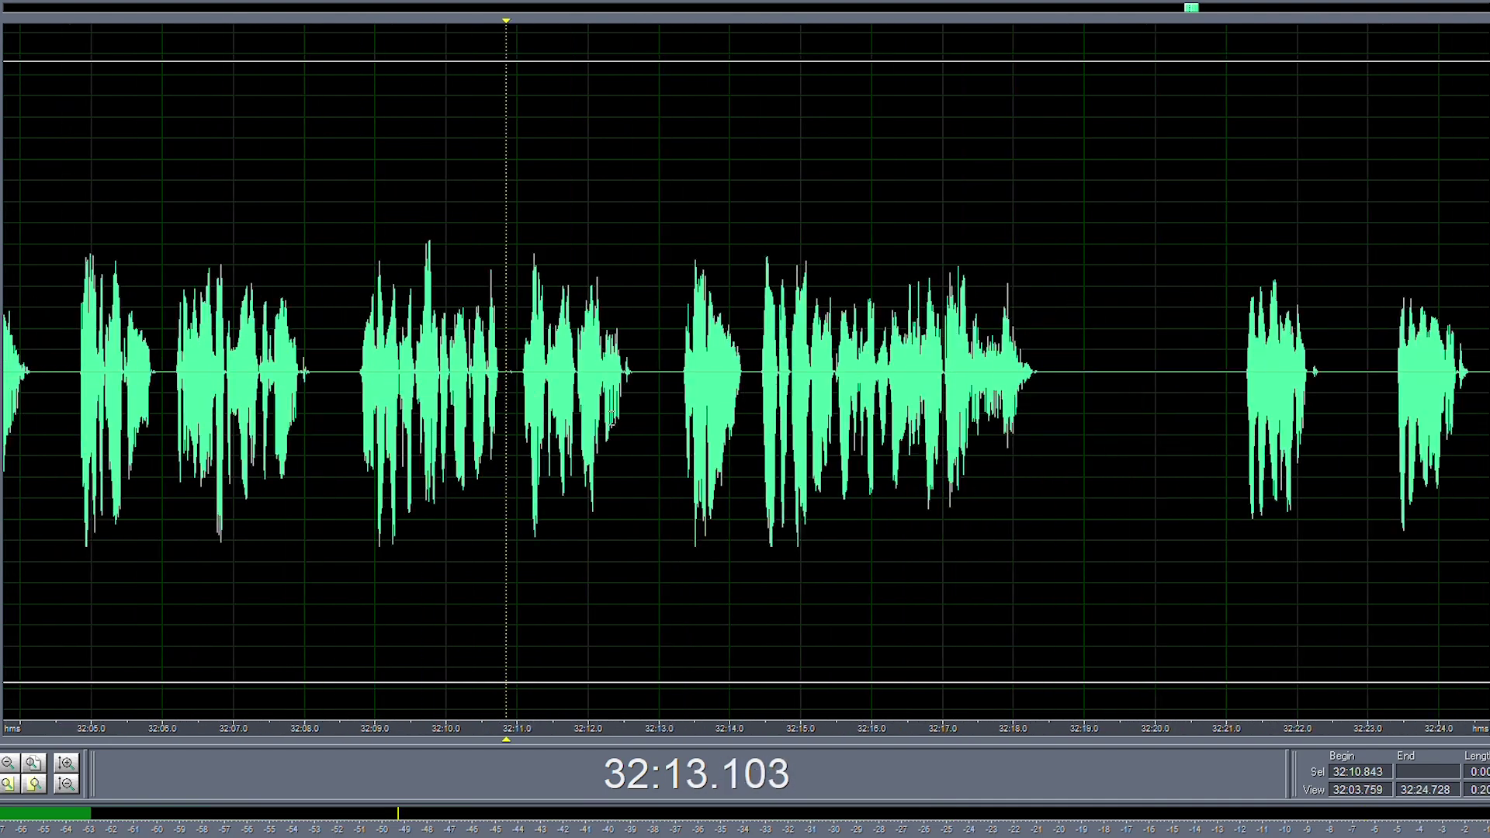
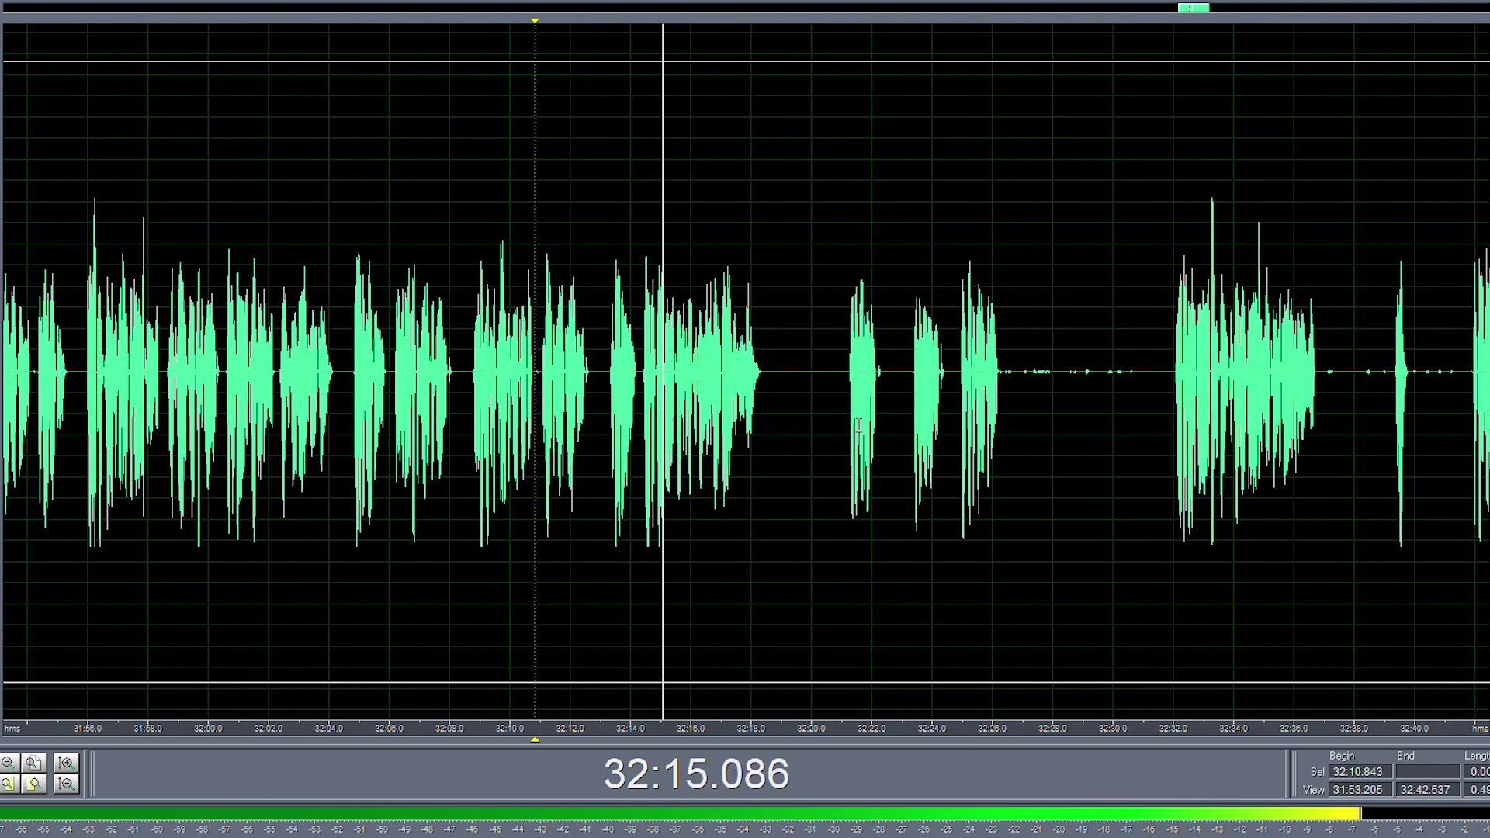
# - Delete about 2 s of silence from the pause after the phrase ending near 32:18.3 and play back the join
pyautogui.scroll(3, 857, 419)
pyautogui.moveTo(836, 367); pyautogui.dragTo(691, 426)
pyautogui.press('Delete')
pyautogui.press('space')
pyautogui.press('space')
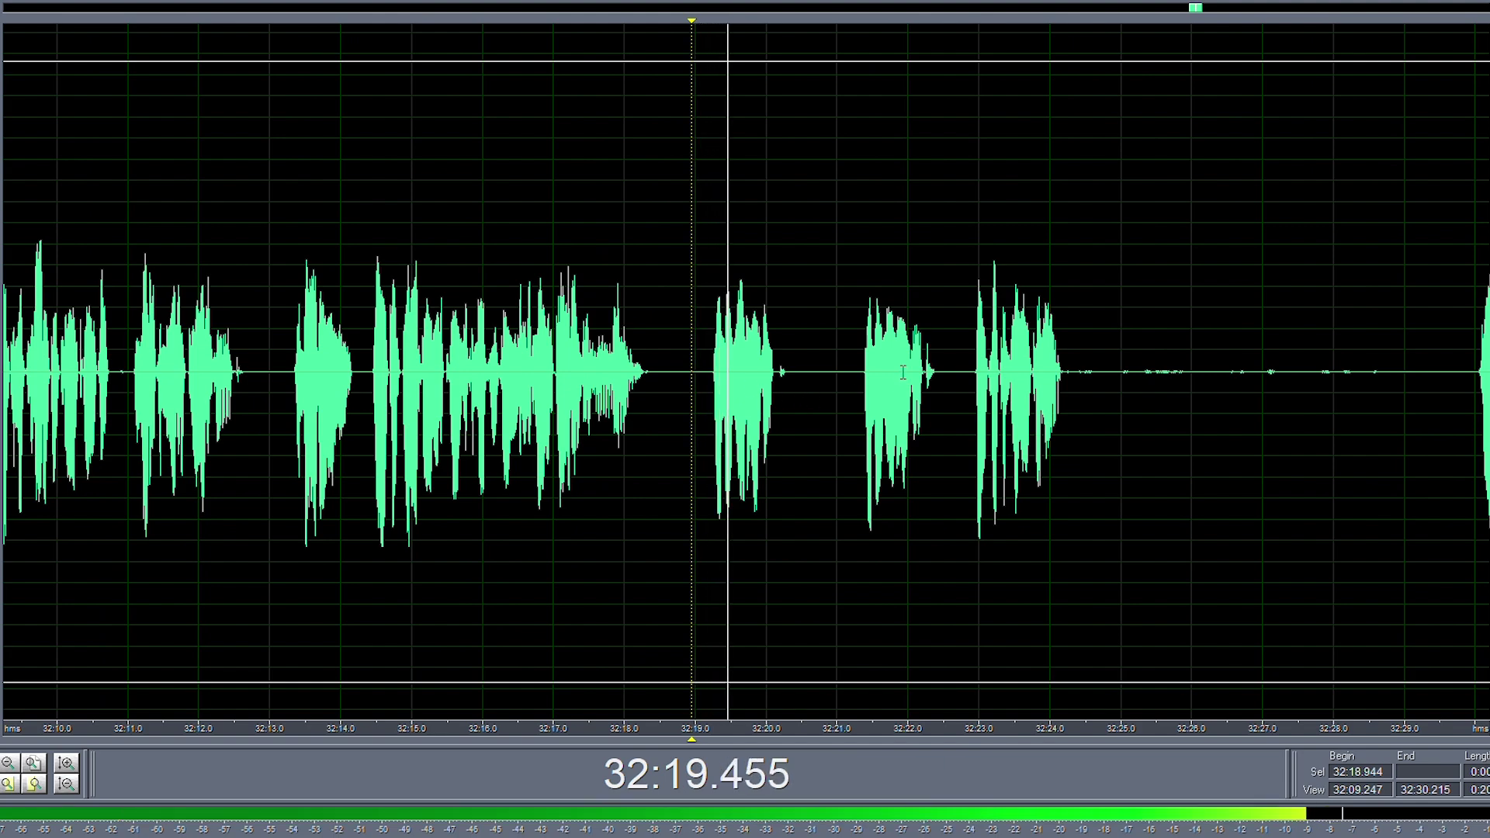
pyautogui.press('space')
pyautogui.click(864, 392)
pyautogui.press('space')
pyautogui.press('space')
pyautogui.doubleClick(702, 381)
pyautogui.press('Delete')
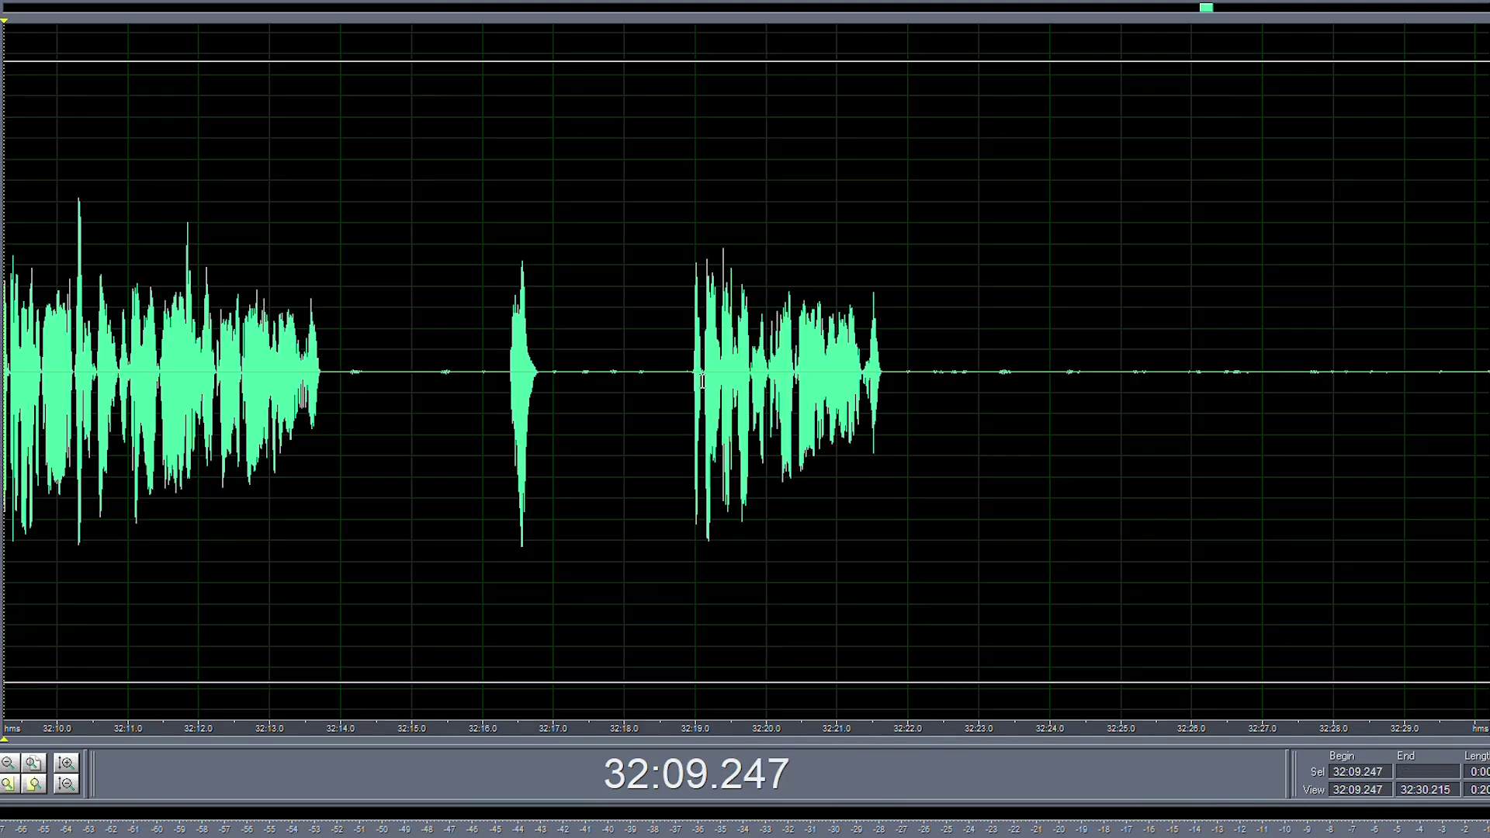
pyautogui.hotkey('ctrl', 'z')
# - Play back the passage from 32:16.877 to judge the length of the pause after it
pyautogui.scroll(-2, 755, 385)
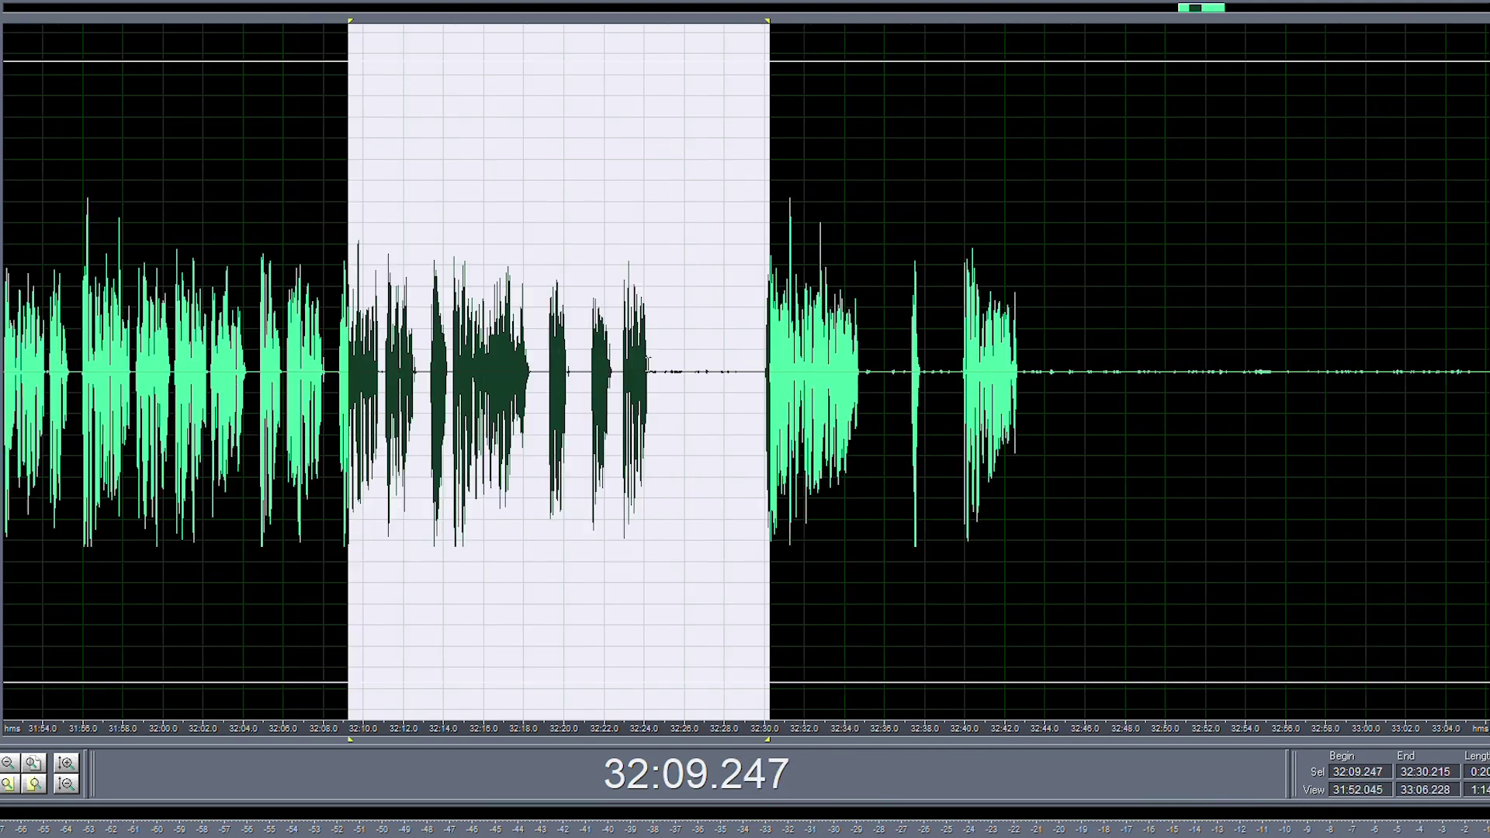
pyautogui.click(504, 354)
pyautogui.press('space')
pyautogui.scroll(4, 534, 385)
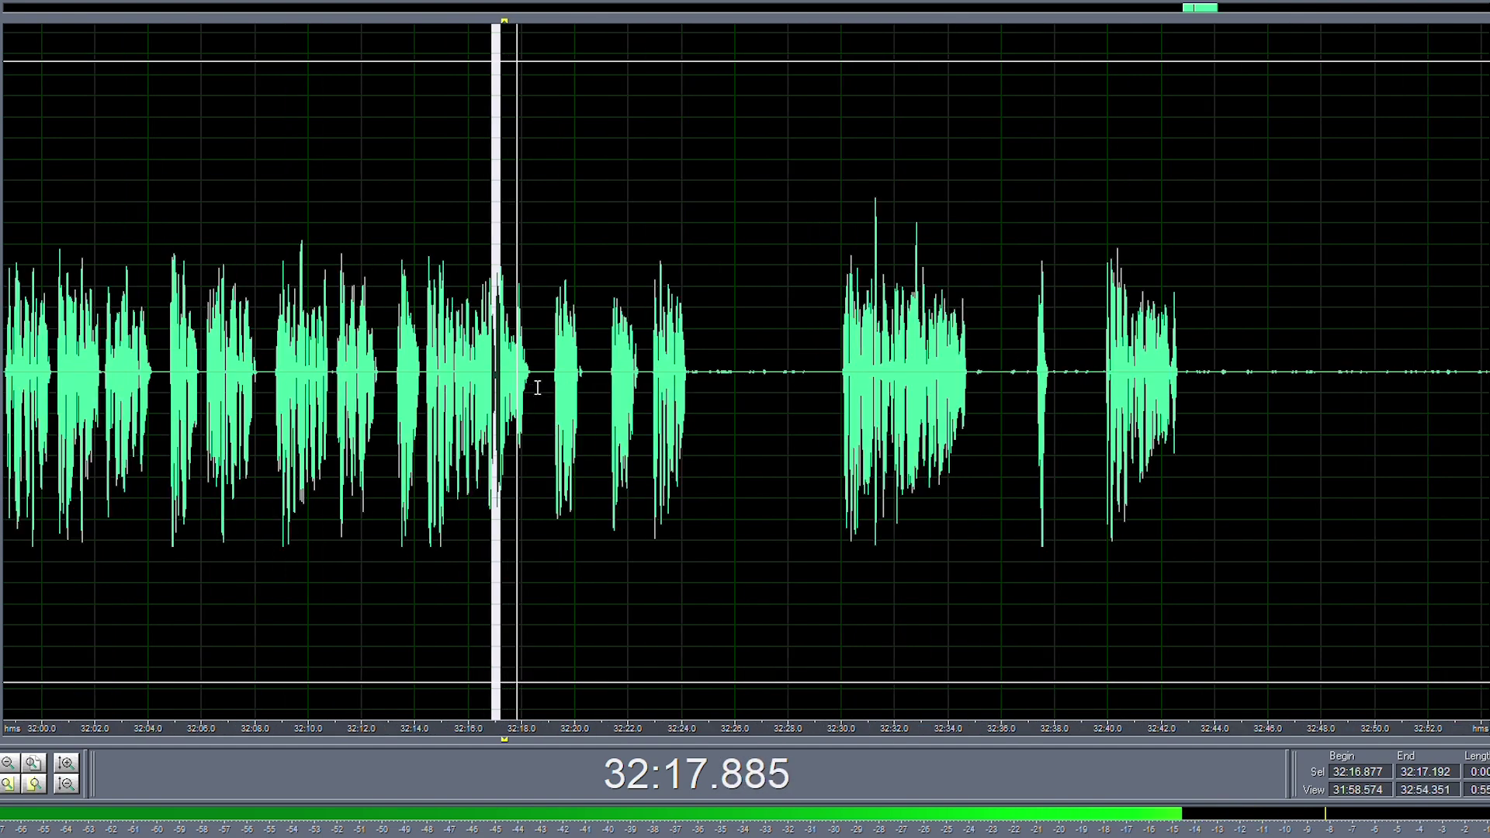
pyautogui.press('space')
pyautogui.click(582, 384)
pyautogui.press('space')
pyautogui.scroll(3, 708, 386)
pyautogui.press('space')
# - Copy a stretch of silence, paste it into the pause after 32:18.3 to add about 0.6 s, and play it back
pyautogui.moveTo(722, 384); pyautogui.dragTo(632, 404)
pyautogui.hotkey('ctrl', 'c')
pyautogui.click(368, 344)
pyautogui.hotkey('ctrl', 'v')
pyautogui.click(209, 334)
pyautogui.press('space')
pyautogui.scroll(2, 301, 364)
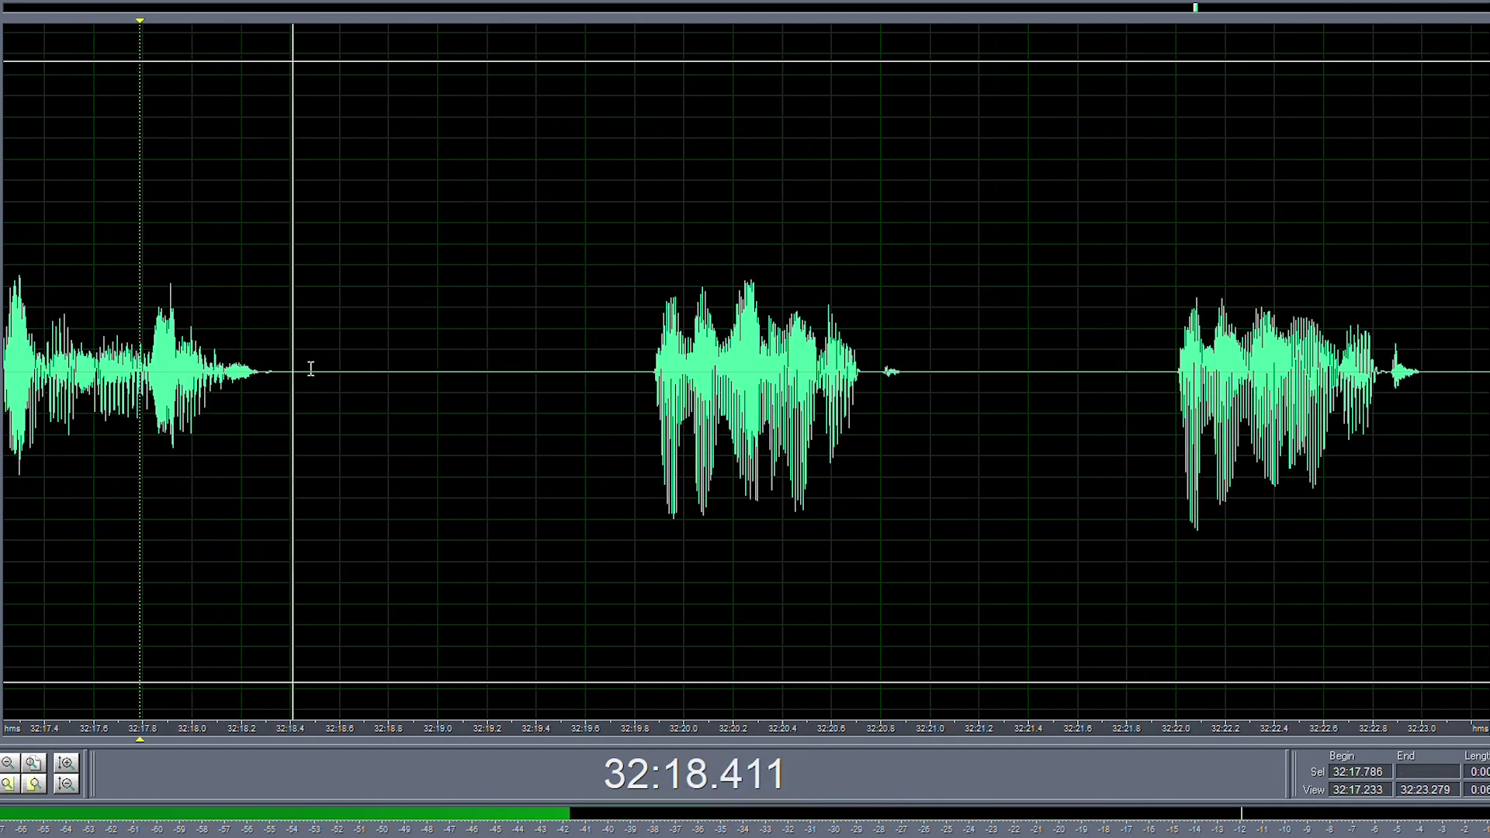
# - Copy silence from the pause between 32:18.4 and 32:19.8 and paste it back there, adding about 0.6 s
pyautogui.press('space')
pyautogui.moveTo(284, 376); pyautogui.dragTo(649, 416)
pyautogui.moveTo(634, 406); pyautogui.dragTo(490, 404)
pyautogui.hotkey('ctrl', 'c')
pyautogui.click(503, 396)
pyautogui.hotkey('ctrl', 'v')
# - Copy the silence from 32:20.218 to 32:20.411 and paste it into the same pause
pyautogui.moveTo(262, 361); pyautogui.dragTo(693, 406)
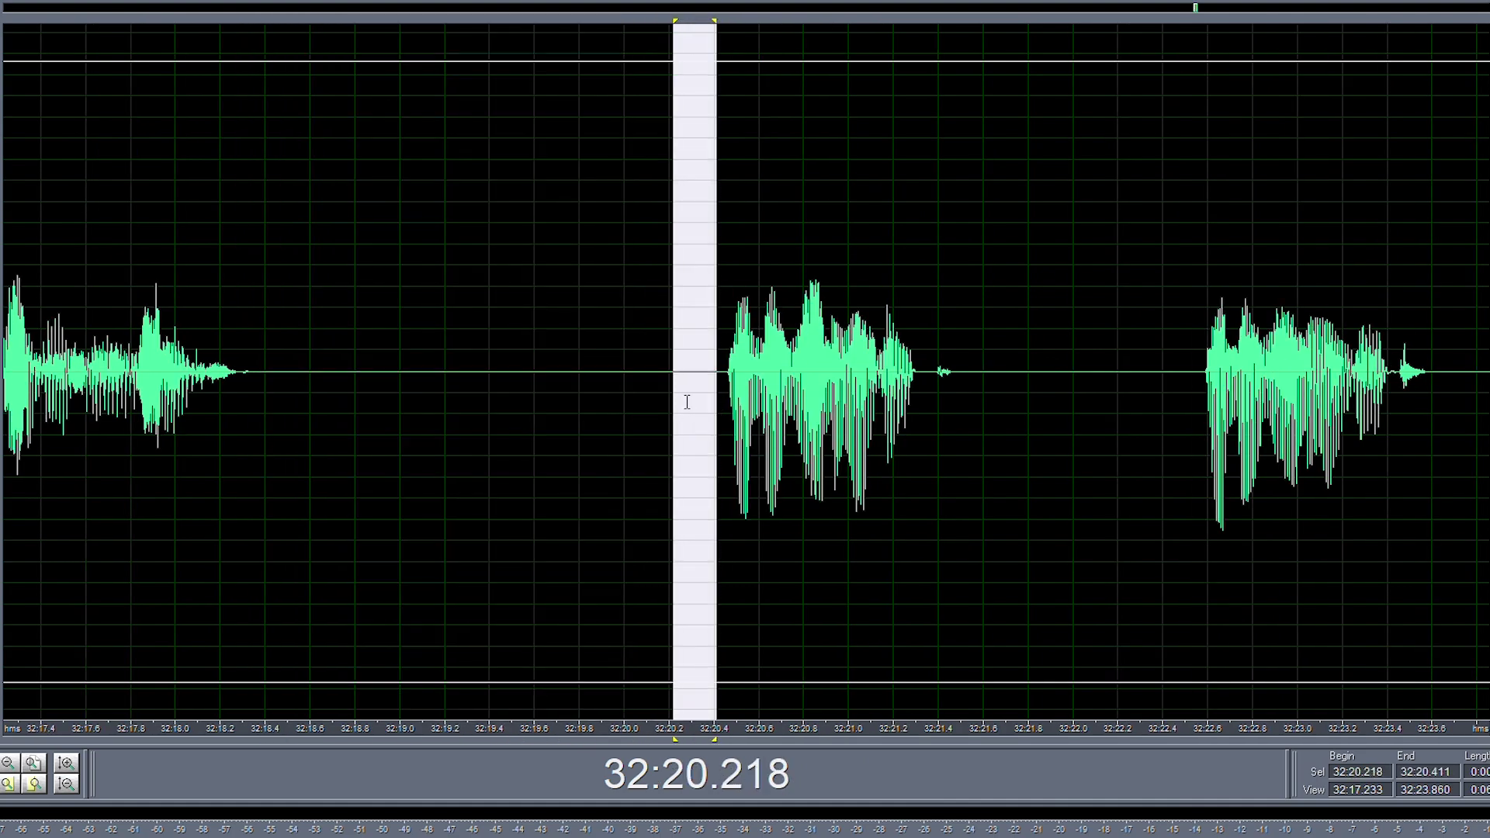
pyautogui.hotkey('ctrl', 'c')
pyautogui.click(686, 402)
pyautogui.hotkey('ctrl', 'v')
# - Play back from 32:15.870 and delete the short phrase starting near 32:20.6 with its adjoining pause, about 2.1 s
pyautogui.scroll(-4, 626, 403)
pyautogui.click(333, 407)
pyautogui.press('space')
pyautogui.scroll(-8, 882, 417)
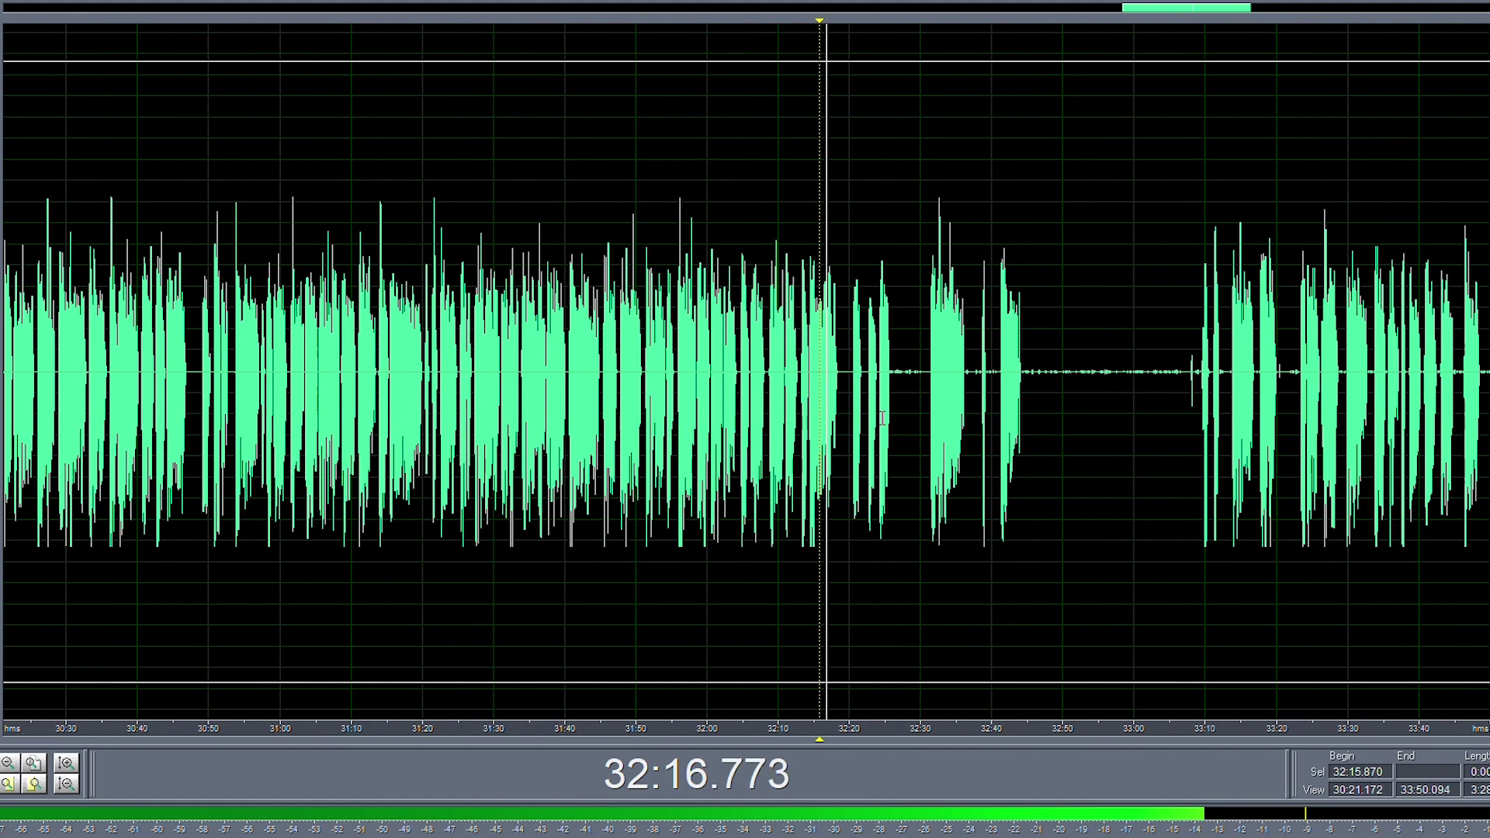
pyautogui.scroll(3, 824, 410)
pyautogui.scroll(3, 1003, 397)
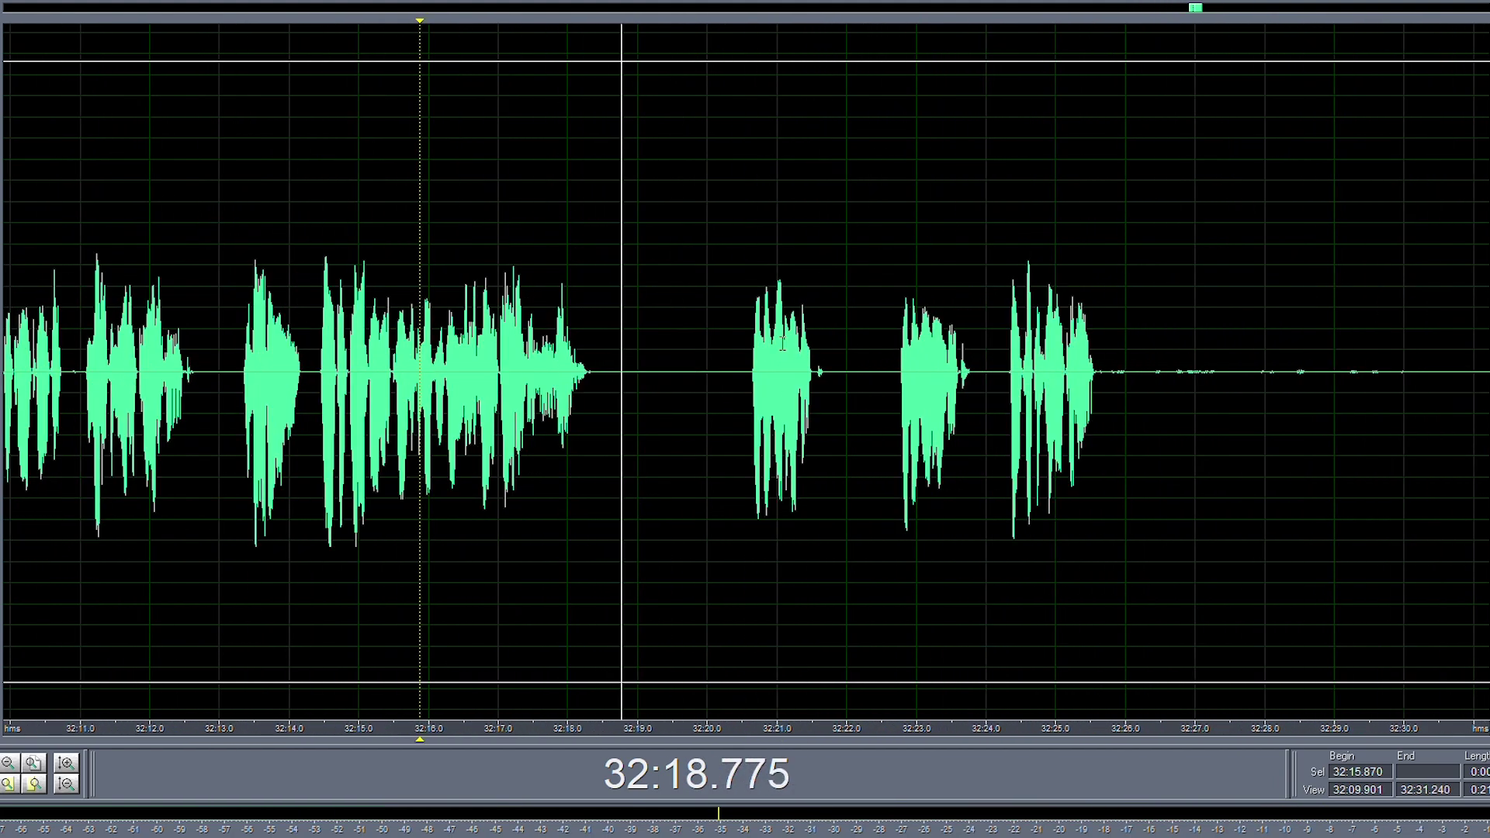
pyautogui.scroll(1, 888, 378)
pyautogui.moveTo(890, 366); pyautogui.dragTo(734, 377)
pyautogui.press('Delete')
pyautogui.press('Delete')
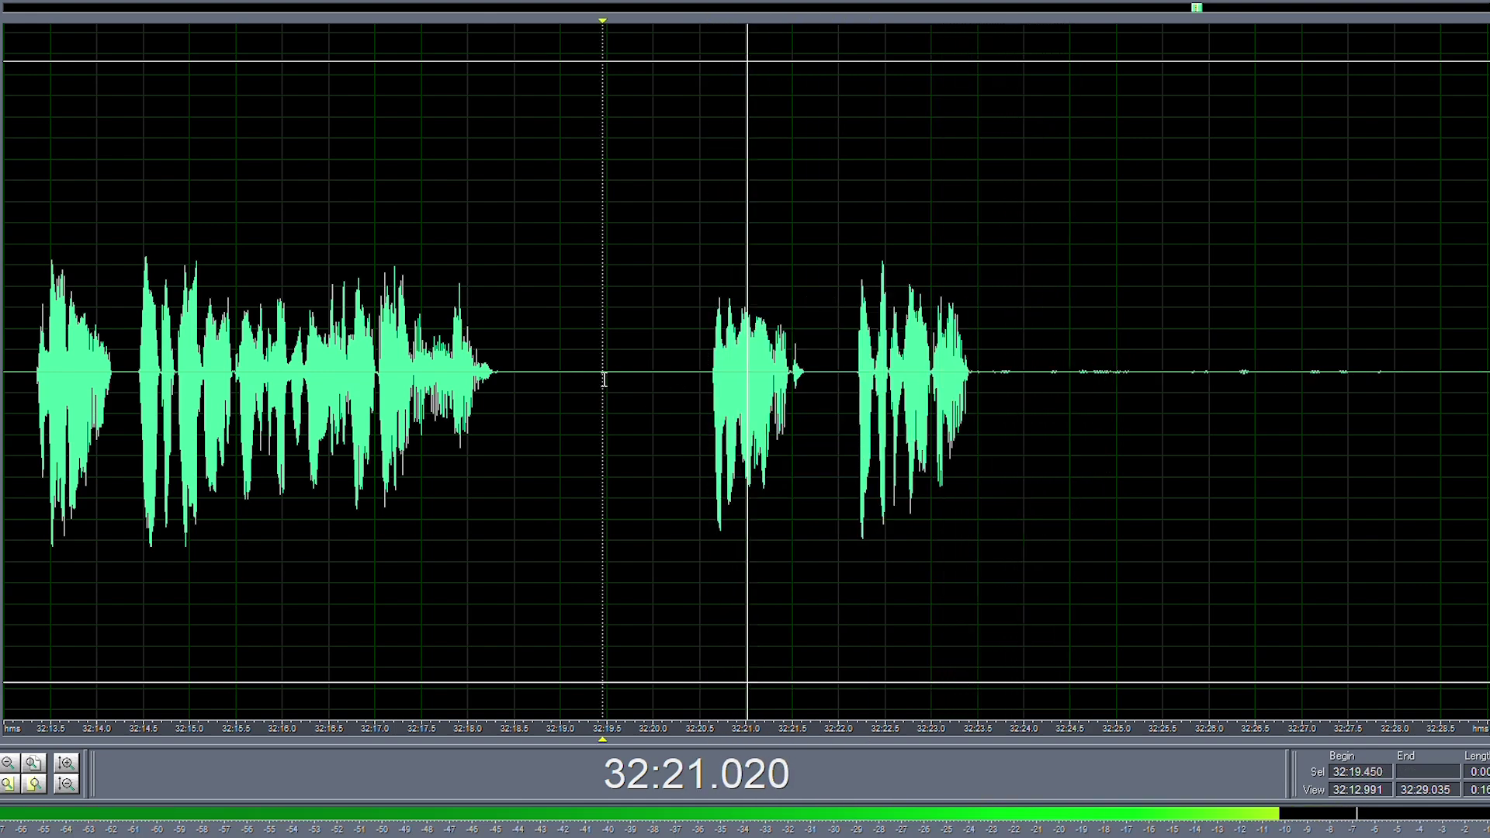
# - Shorten the long noisy pause after the phrase ending near 32:23.4 to about 1 s
pyautogui.scroll(-4, 773, 392)
pyautogui.scroll(3, 773, 391)
pyautogui.moveTo(642, 371); pyautogui.dragTo(938, 363)
pyautogui.press('Delete')
pyautogui.moveTo(726, 380); pyautogui.dragTo(672, 385)
pyautogui.press('Delete')
pyautogui.scroll(-4, 779, 376)
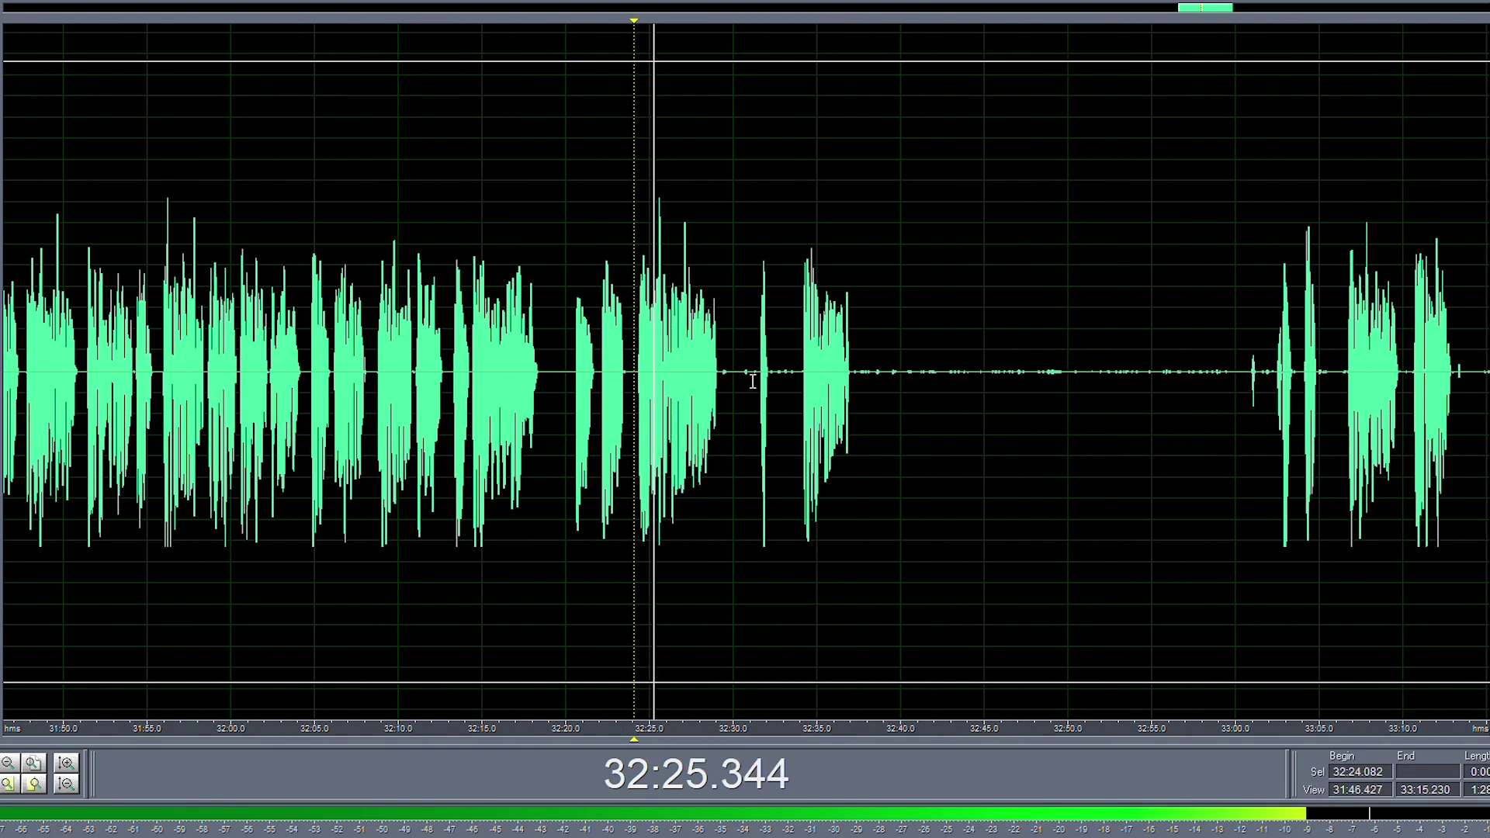
# - Delete the short utterance near 32:31.8 and its surrounding pauses, about 5 s altogether
pyautogui.scroll(4, 752, 381)
pyautogui.moveTo(658, 367); pyautogui.dragTo(764, 373)
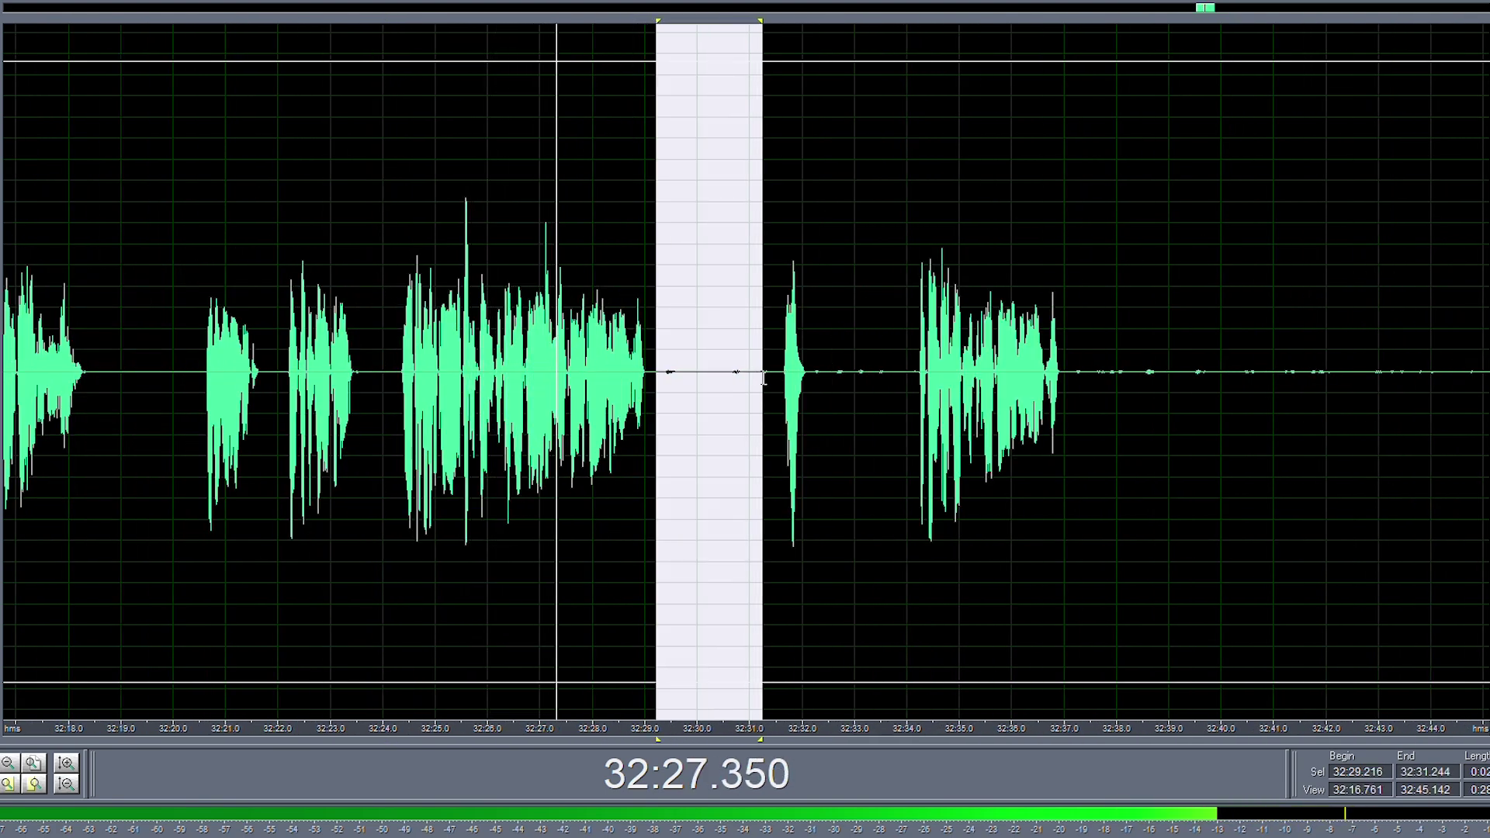
pyautogui.click(761, 377)
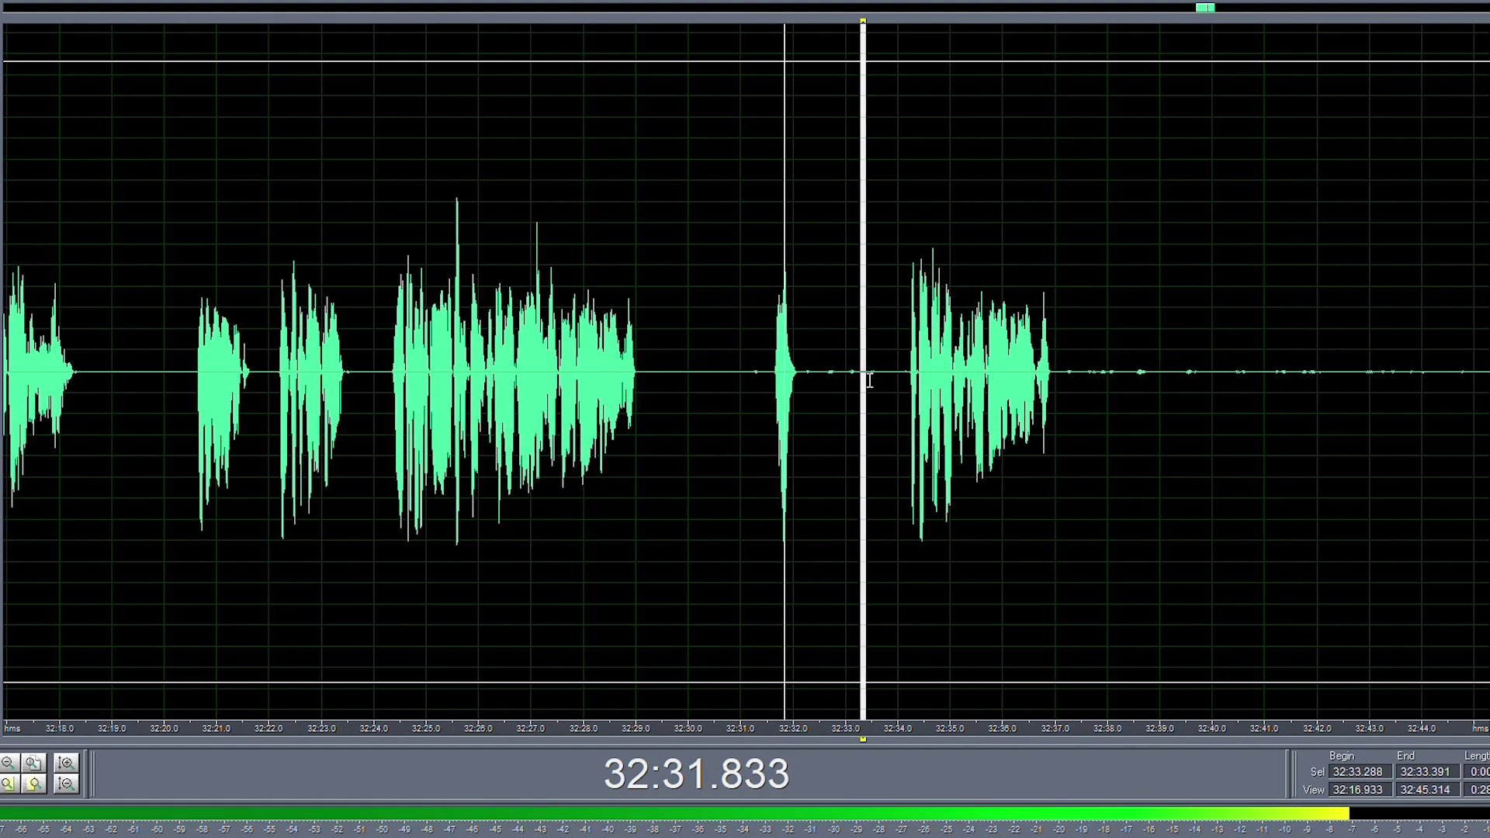
pyautogui.moveTo(901, 375); pyautogui.dragTo(586, 381)
pyautogui.press('space')
pyautogui.press('Delete')
pyautogui.press('space')
pyautogui.scroll(4, 641, 380)
pyautogui.press('space')
# - Delete a long stretch of the near-silent pause after the phrase ending near 32:31.9
pyautogui.moveTo(676, 361); pyautogui.dragTo(1394, 372)
pyautogui.press('Delete')
pyautogui.press('space')
pyautogui.scroll(-5, 675, 381)
pyautogui.press('Delete')
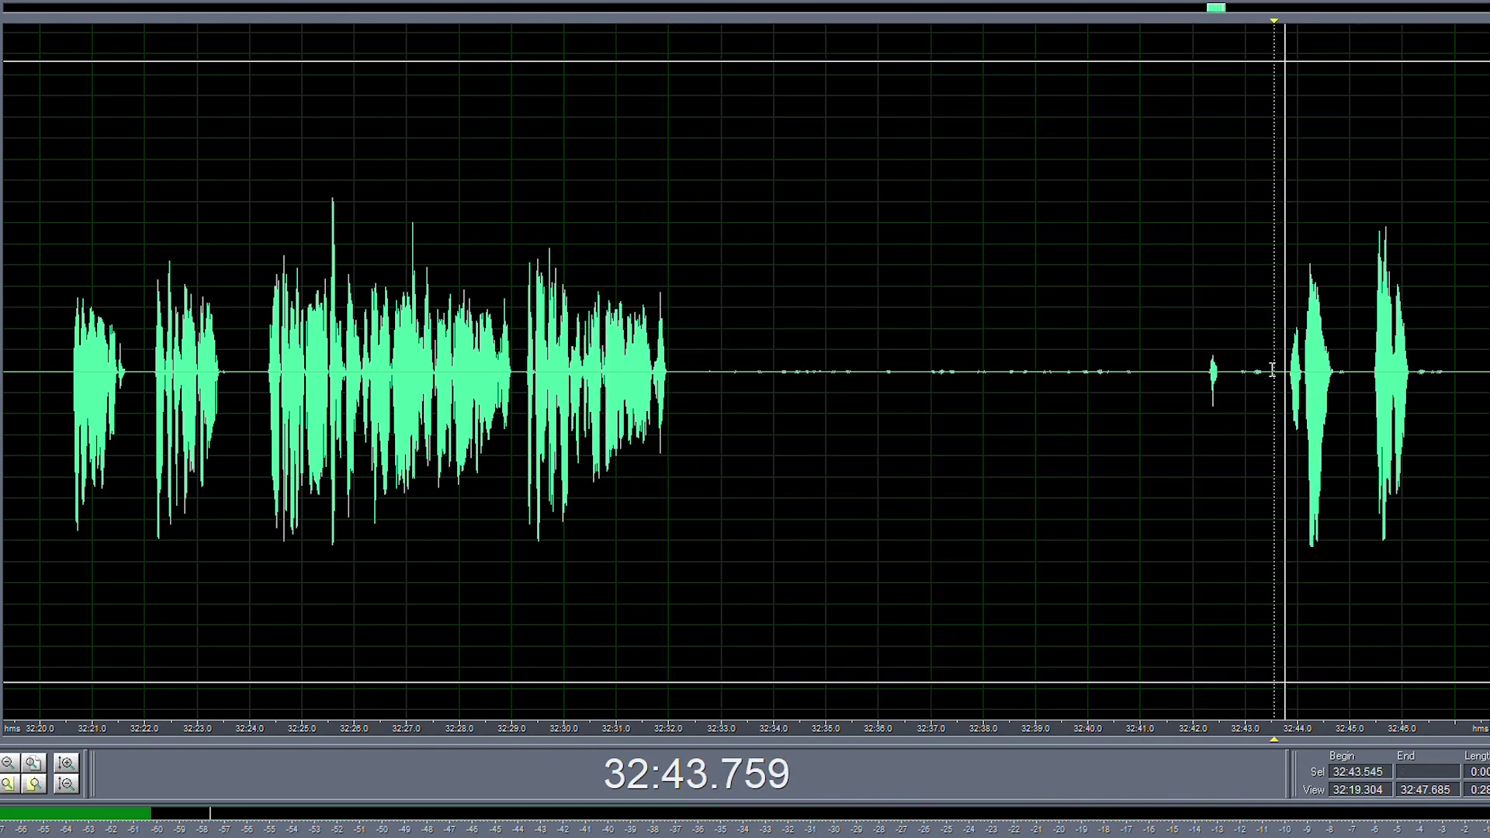
# - Delete the remaining pause and the two short utterances before the phrase starting near 32:48
pyautogui.scroll(-3, 1273, 371)
pyautogui.scroll(3, 1132, 404)
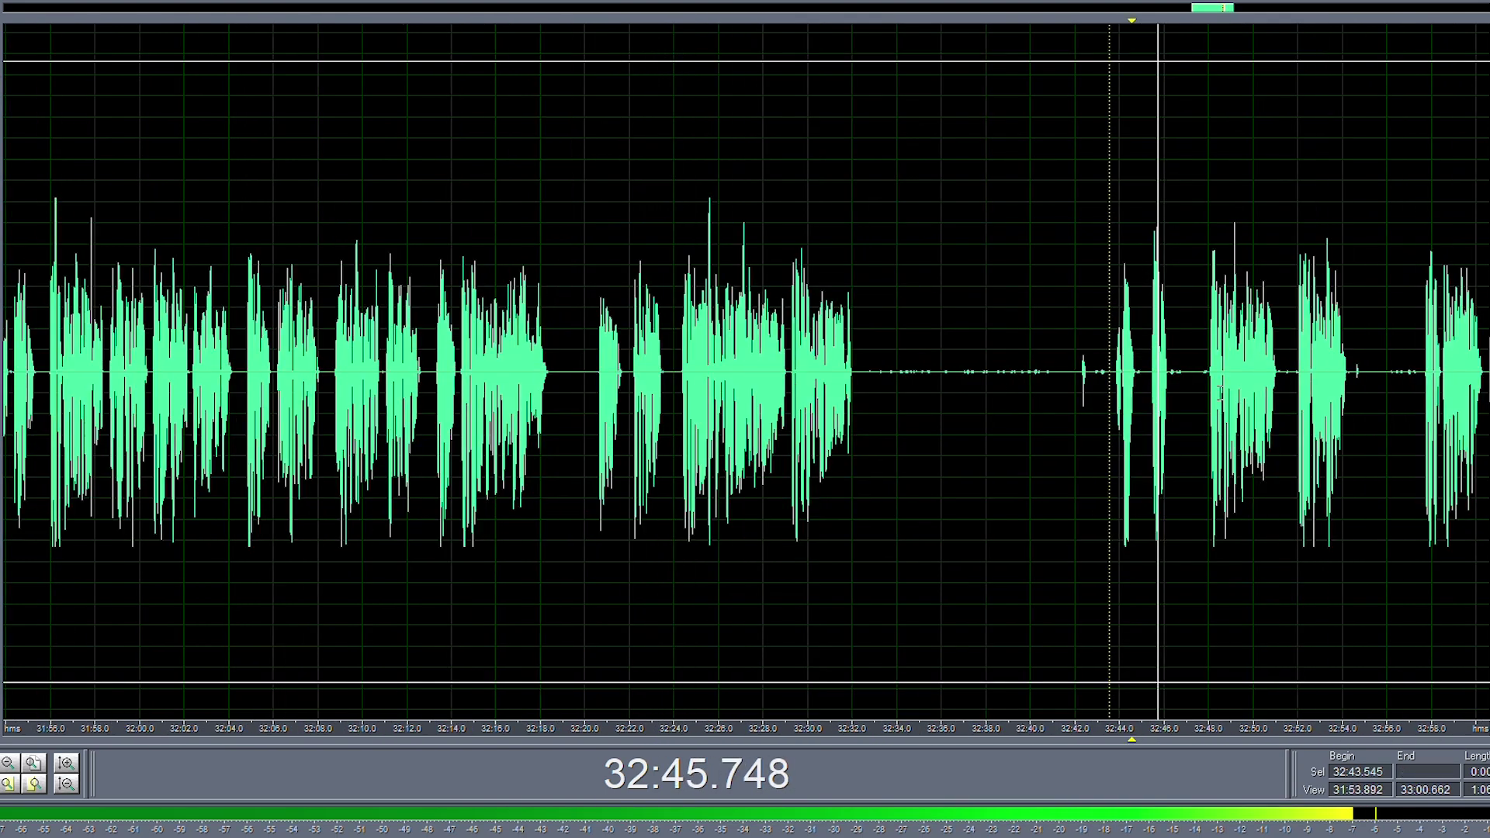
pyautogui.moveTo(1211, 375); pyautogui.dragTo(611, 375)
pyautogui.press('Delete')
# - Play back the join from 32:30.978 and delete about 0.4 s of silence between 32:32.2 and 32:32.6
pyautogui.click(546, 344)
pyautogui.press('space')
pyautogui.scroll(6, 577, 361)
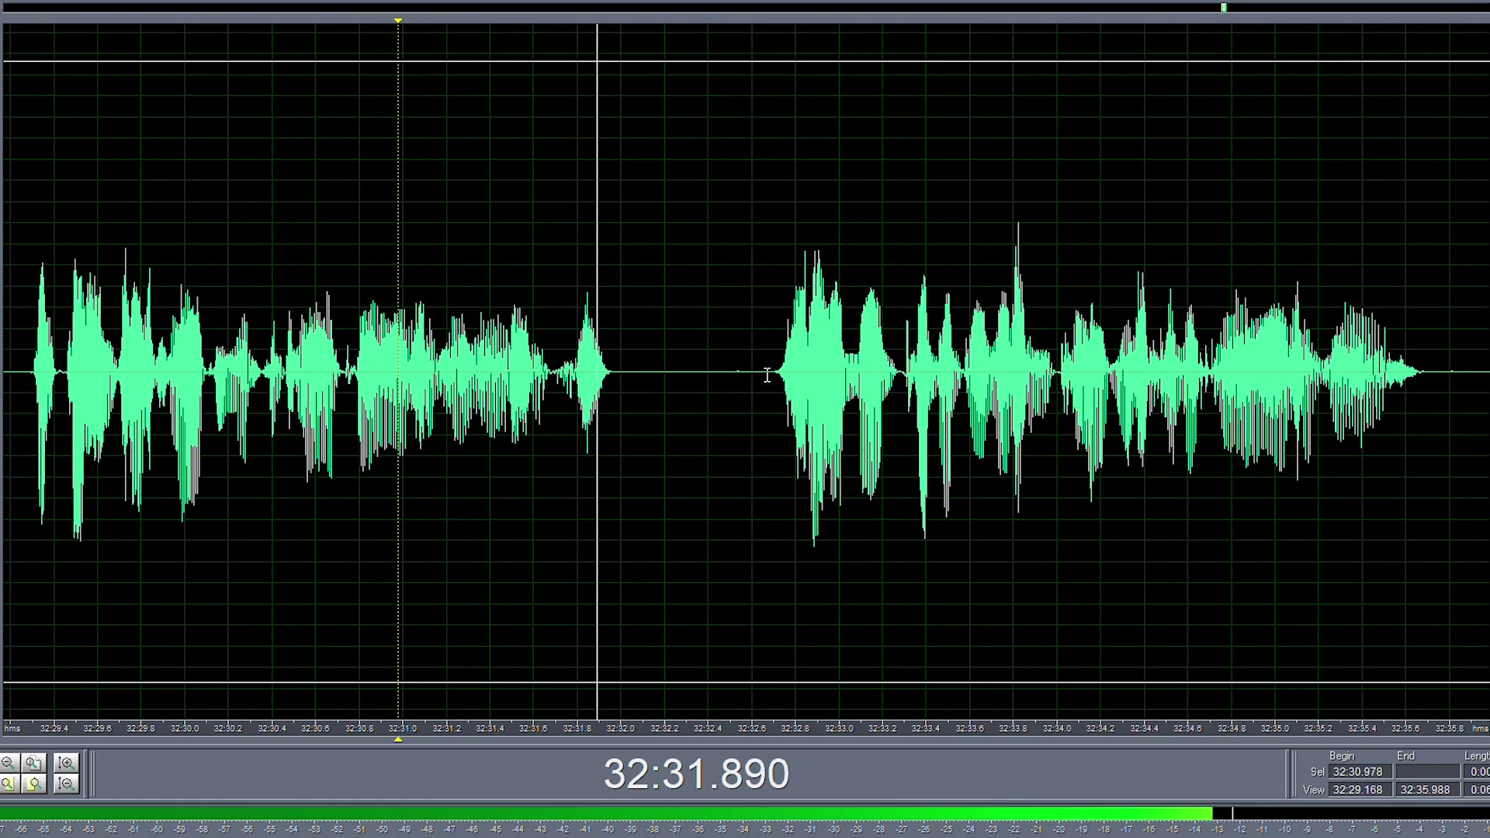
pyautogui.moveTo(749, 375); pyautogui.dragTo(665, 375)
pyautogui.press('Delete')
# - Play back from 32:31.422 and delete about 0.5 s of silence before the phrase starting near 32:36.2
pyautogui.click(497, 375)
pyautogui.press('space')
pyautogui.scroll(-6, 692, 400)
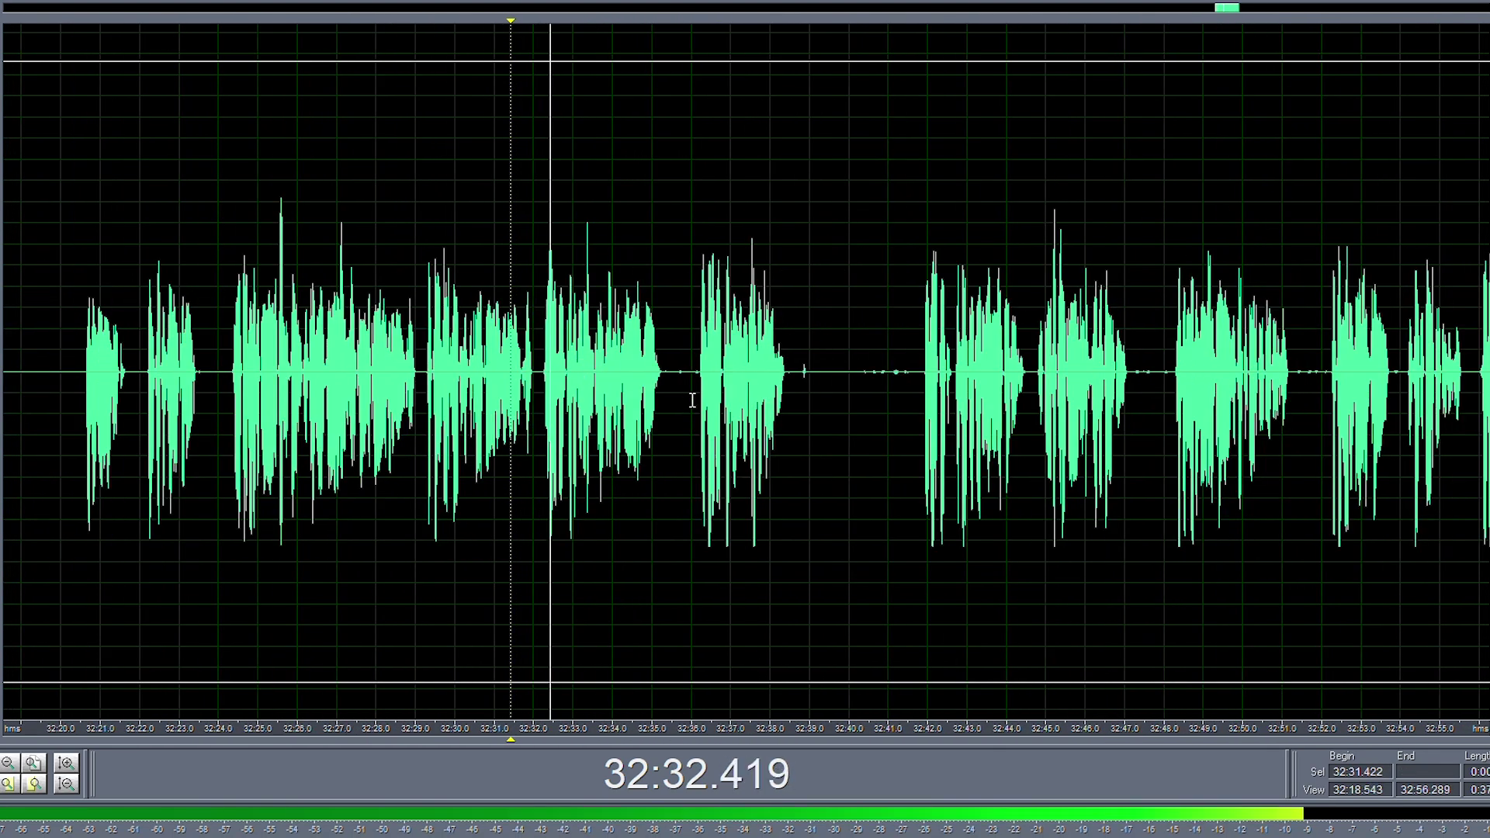
pyautogui.scroll(4, 692, 400)
pyautogui.moveTo(569, 369); pyautogui.dragTo(653, 393)
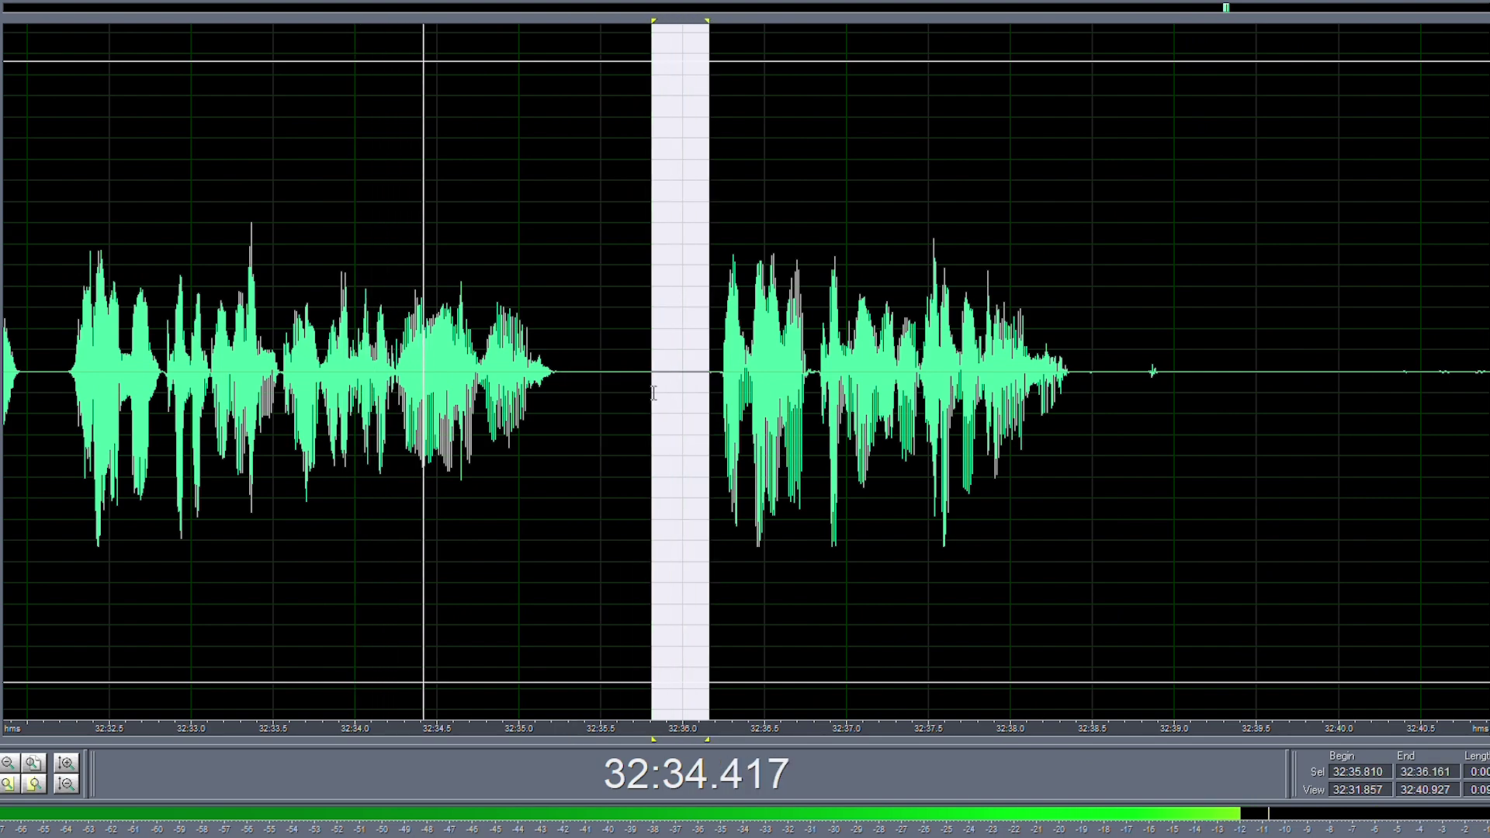
pyautogui.press('Delete')
# - Delete the noisy pause from 32:37.904 to about 32:41.2
pyautogui.scroll(-6, 592, 373)
pyautogui.scroll(6, 709, 400)
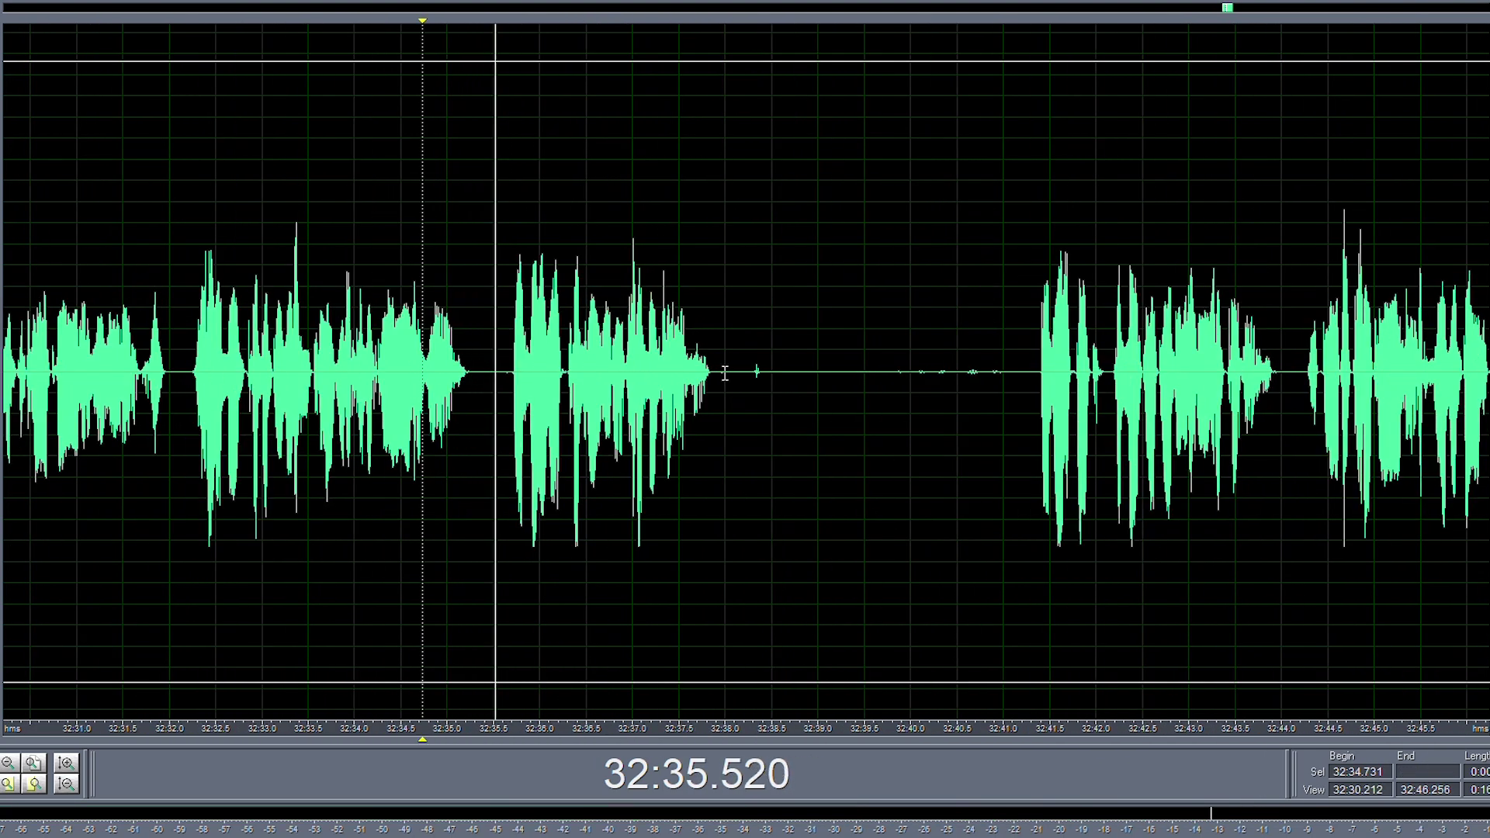
pyautogui.moveTo(717, 399); pyautogui.dragTo(1022, 405)
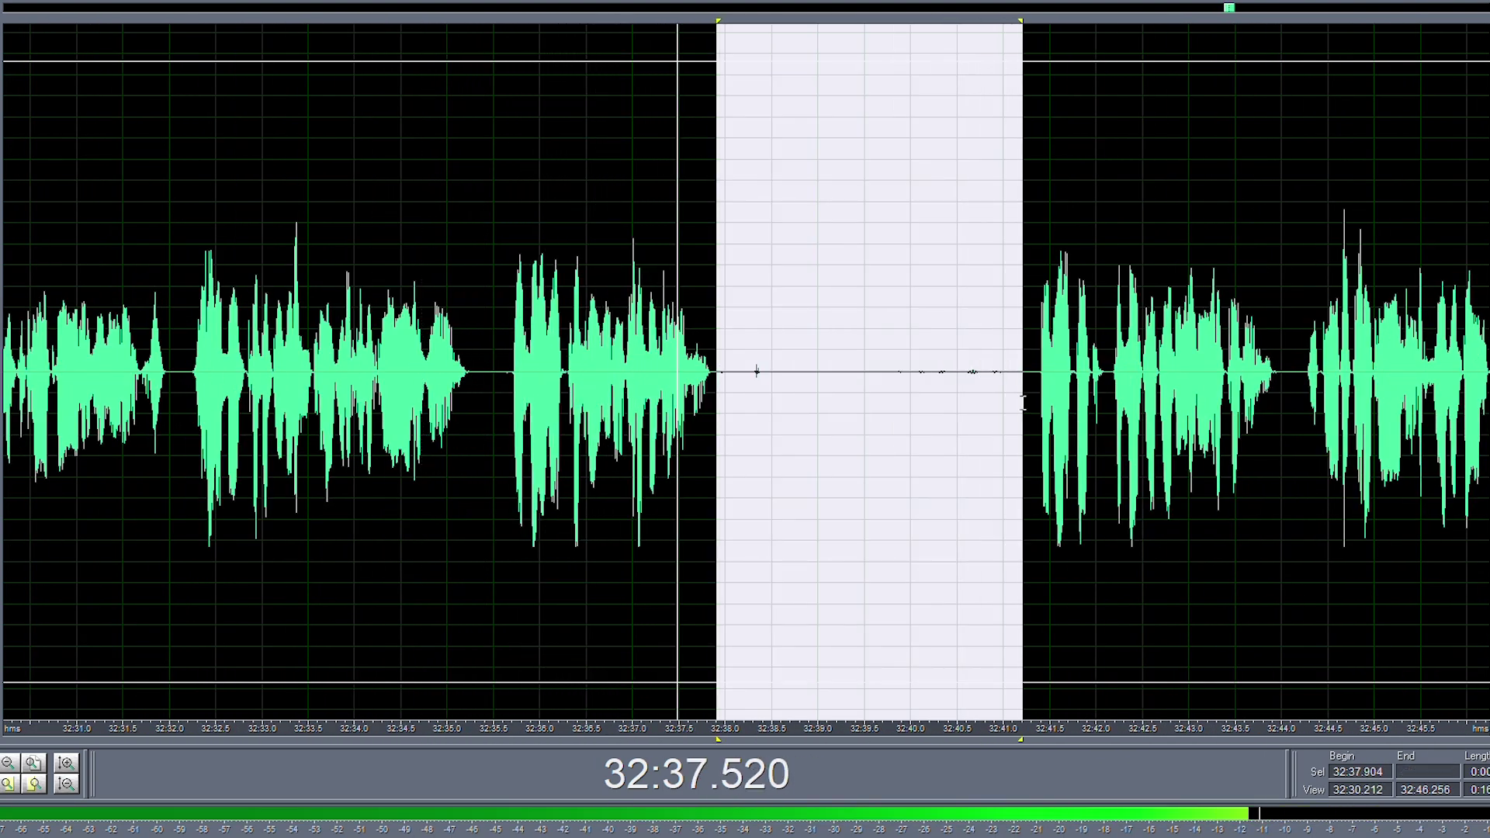
pyautogui.press('Delete')
# - Play back the join and paste a short piece of silence twice into the pause near 32:38.0
pyautogui.click(673, 364)
pyautogui.press('space')
pyautogui.scroll(3, 719, 359)
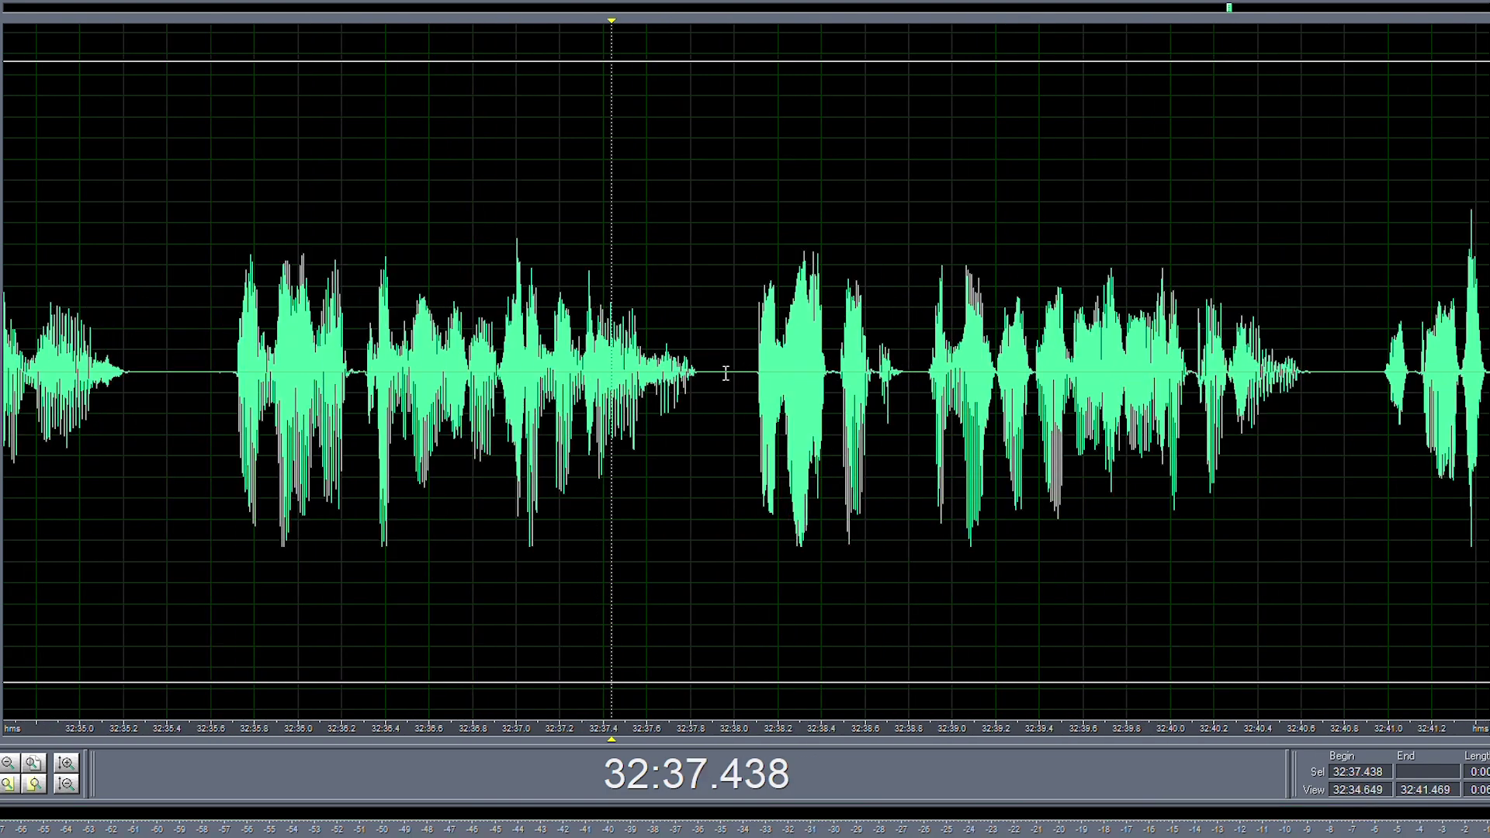
pyautogui.moveTo(711, 372); pyautogui.dragTo(760, 372)
pyautogui.click(737, 372)
pyautogui.hotkey('ctrl', 'v')
pyautogui.click(729, 370)
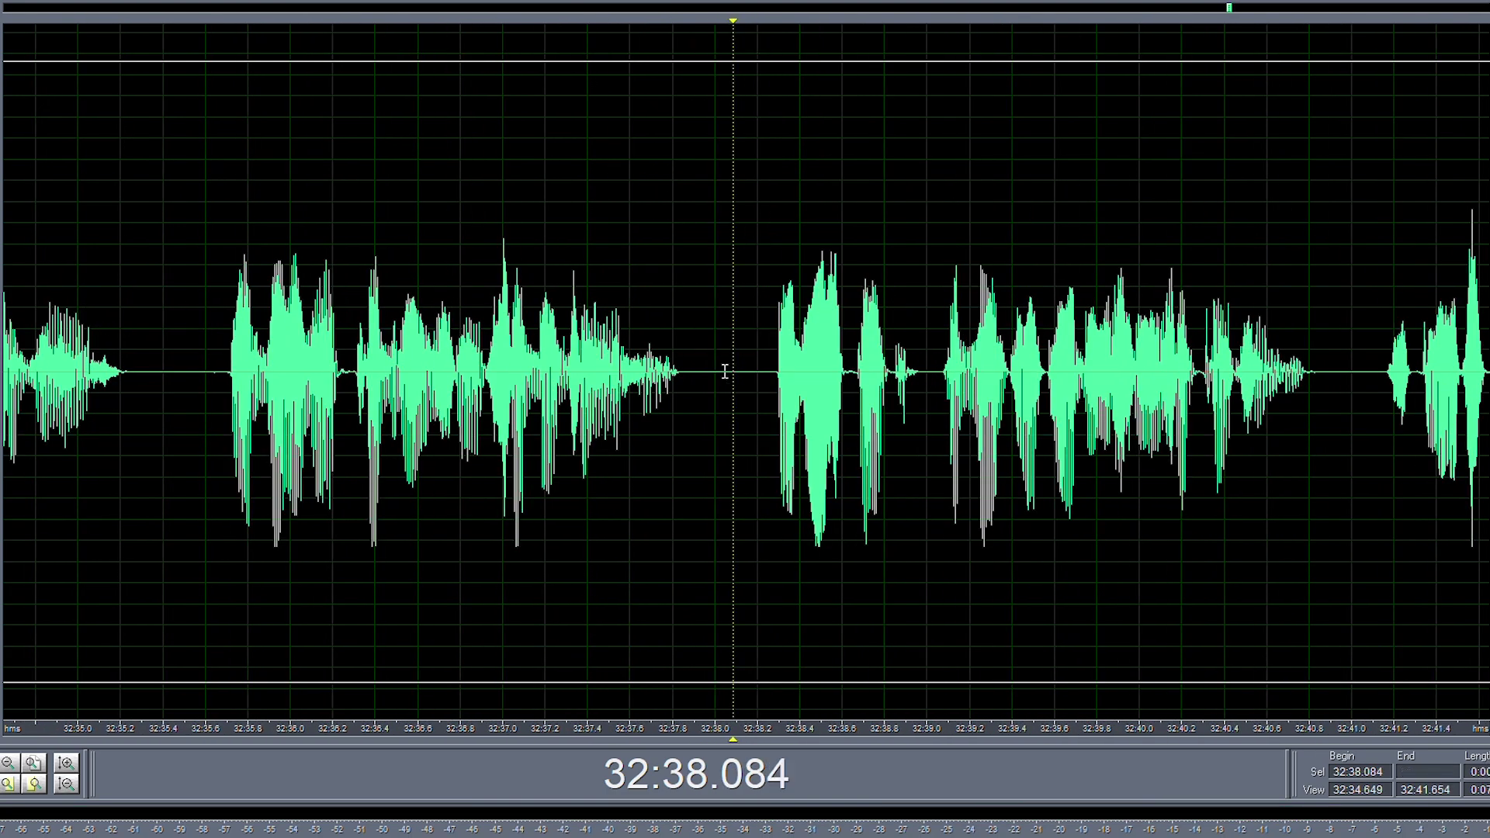
pyautogui.hotkey('ctrl', 'v')
# - Play back from 32:37.369 and delete about 1 s of the pause between 32:43.6 and 32:44.8
pyautogui.click(568, 357)
pyautogui.press('space')
pyautogui.scroll(-3, 720, 376)
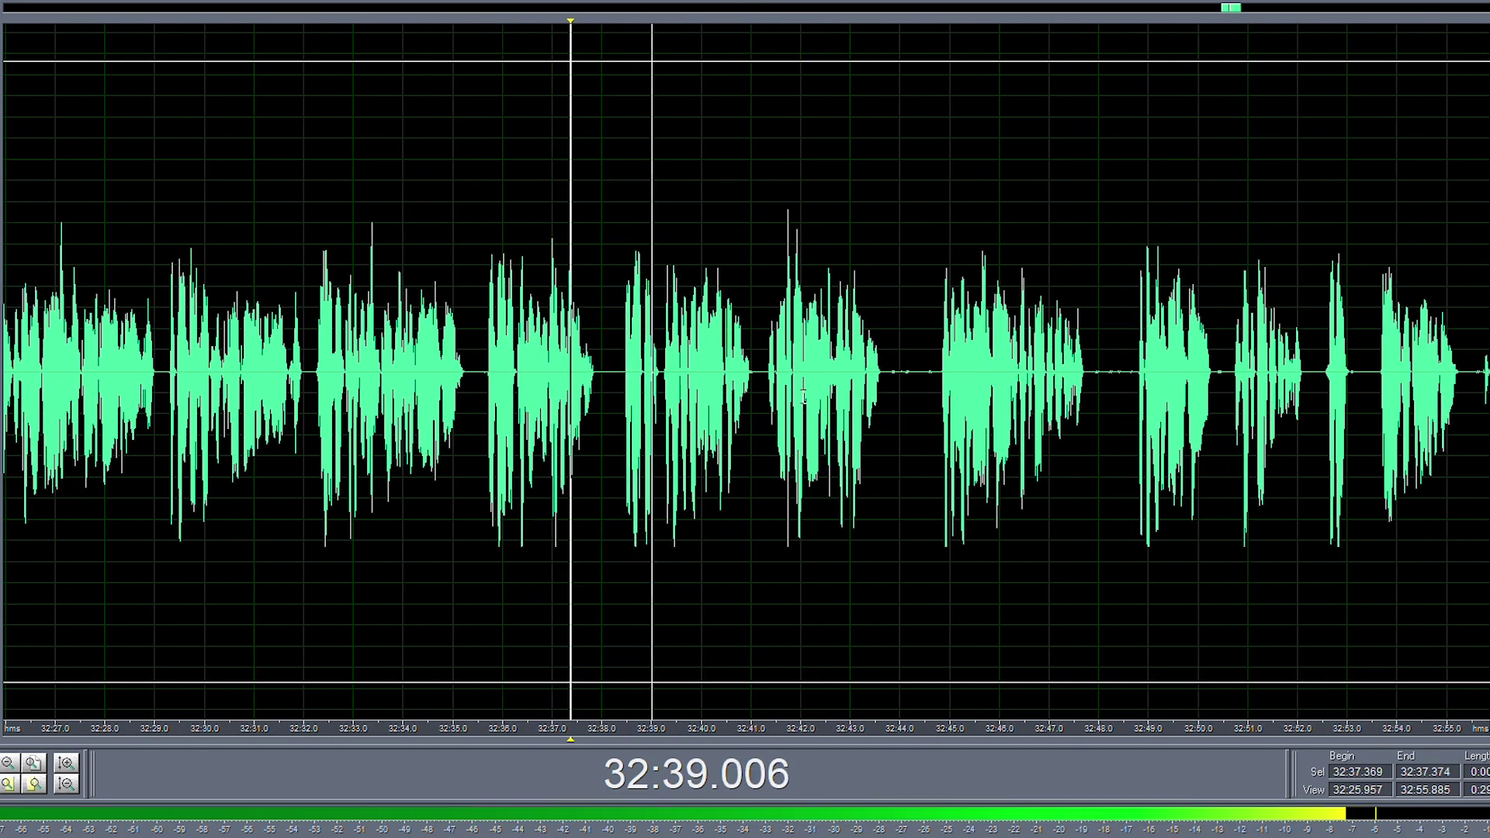
pyautogui.scroll(3, 803, 396)
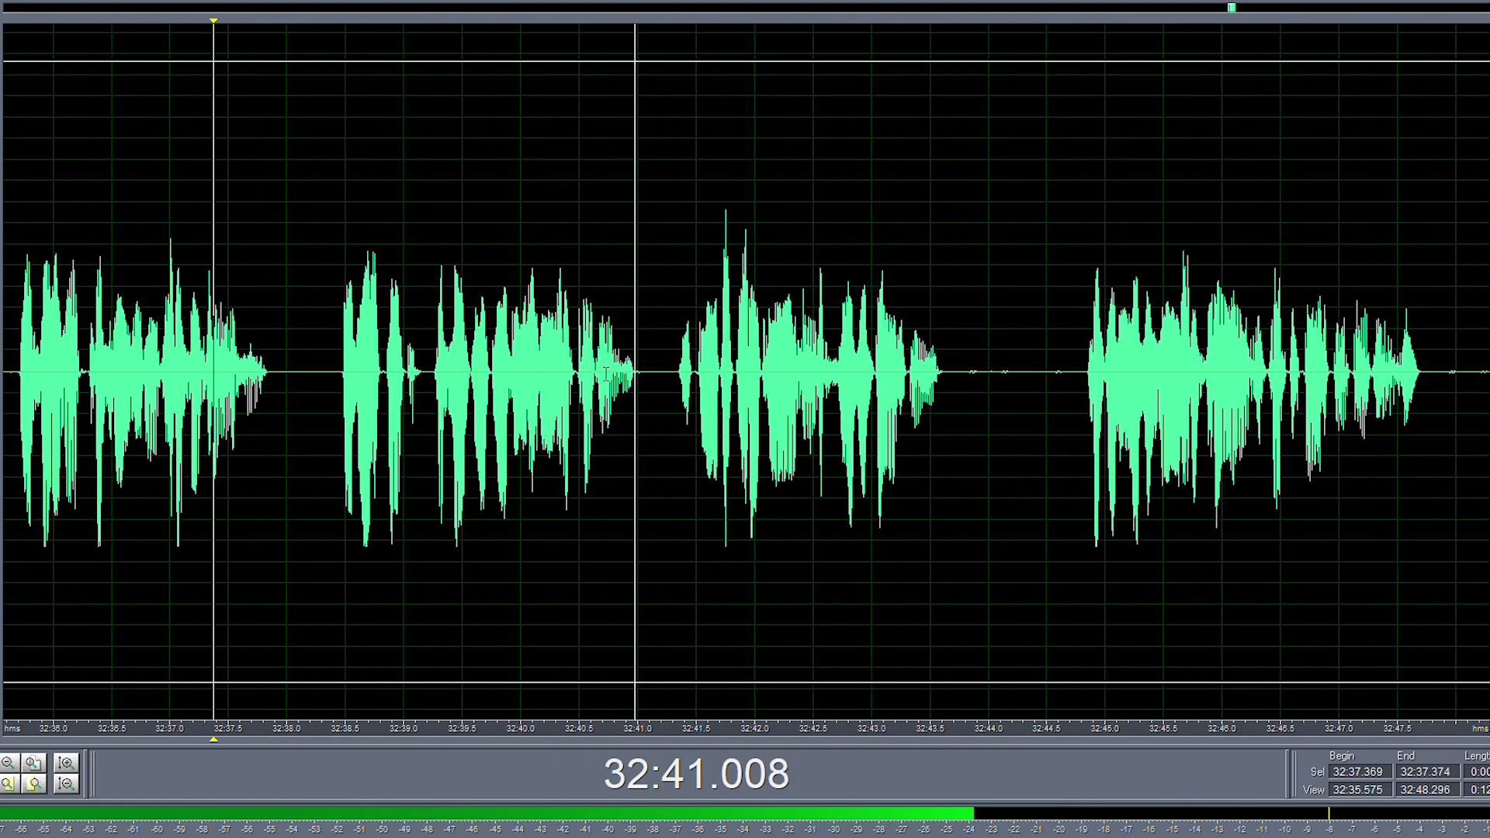
pyautogui.scroll(-1, 606, 374)
pyautogui.scroll(1, 931, 412)
pyautogui.moveTo(970, 377); pyautogui.dragTo(931, 385)
pyautogui.press('s')
pyautogui.press('Delete')
pyautogui.click(688, 373)
pyautogui.press('Delete')
# - Delete about 0.7 s of the noisy pause after the phrase ending near 32:46.7
pyautogui.scroll(-3, 806, 396)
pyautogui.scroll(2, 806, 396)
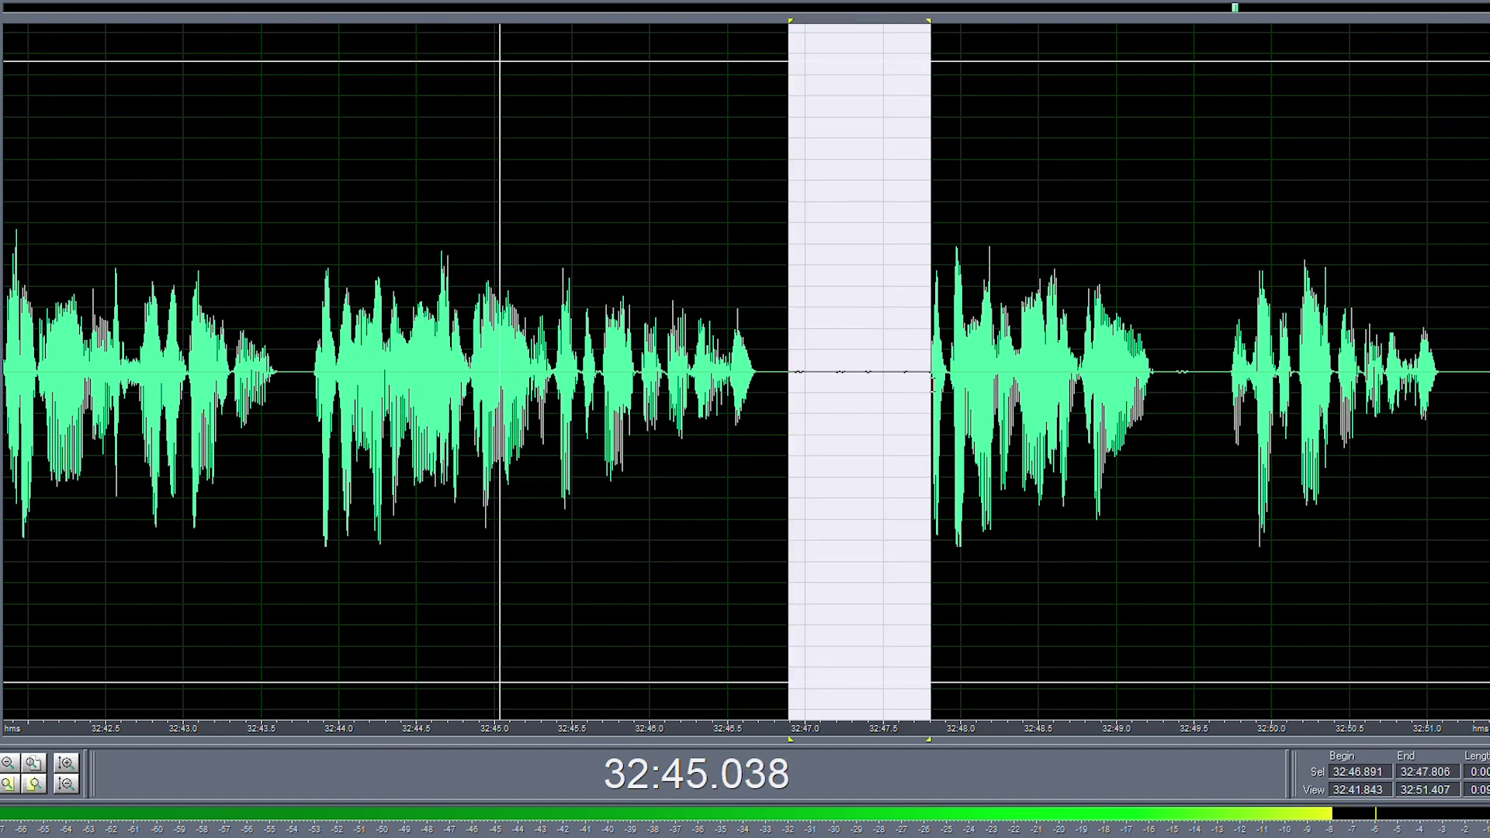
pyautogui.press('Delete')
pyautogui.click(688, 372)
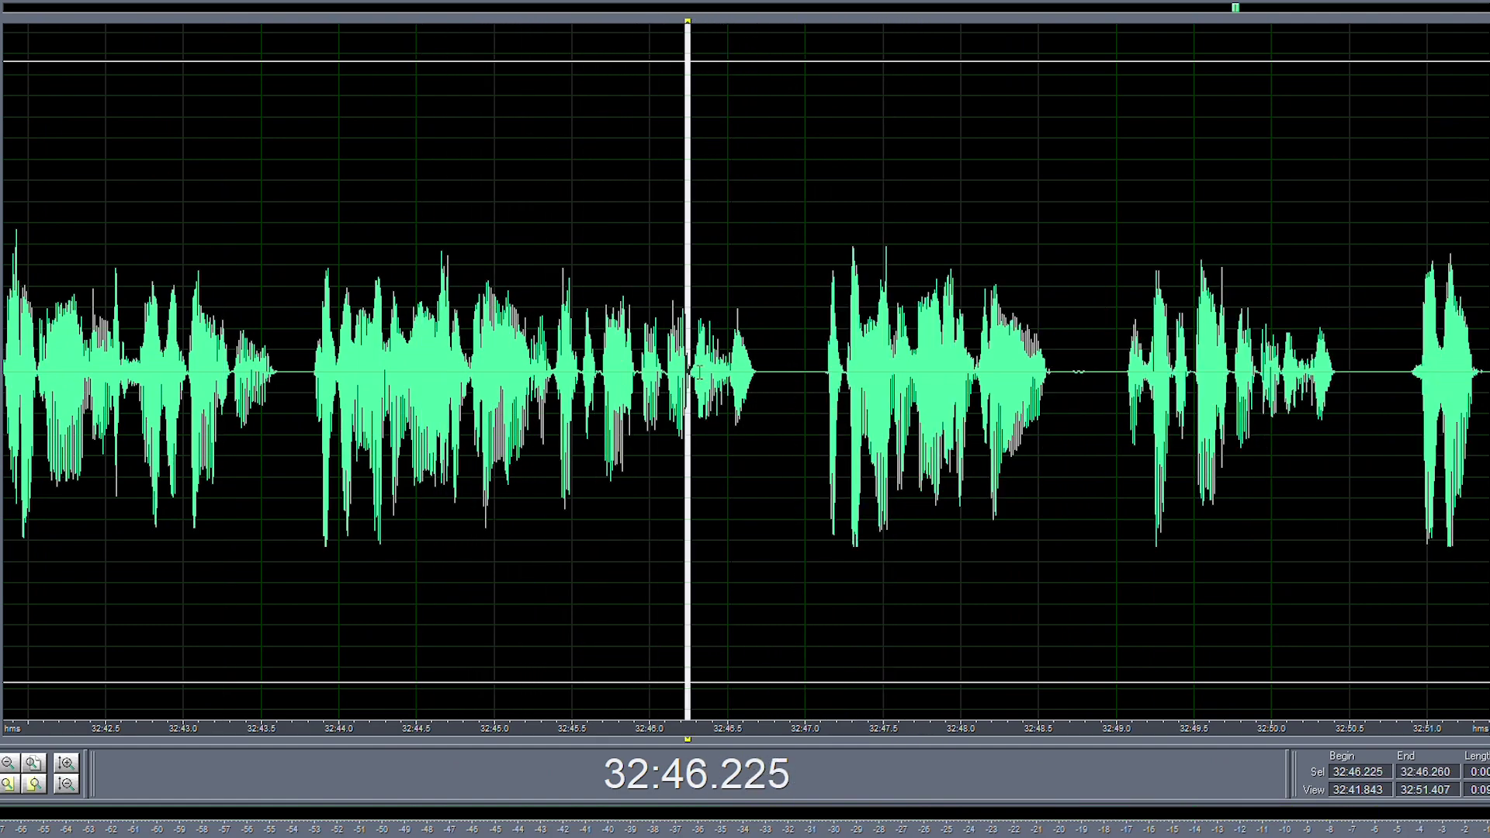
# - Play back the following phrases and delete the phrase from 32:43.761 to 32:47.071
pyautogui.press('space')
pyautogui.scroll(-4, 700, 372)
pyautogui.scroll(3, 749, 375)
pyautogui.moveTo(741, 375); pyautogui.dragTo(765, 375)
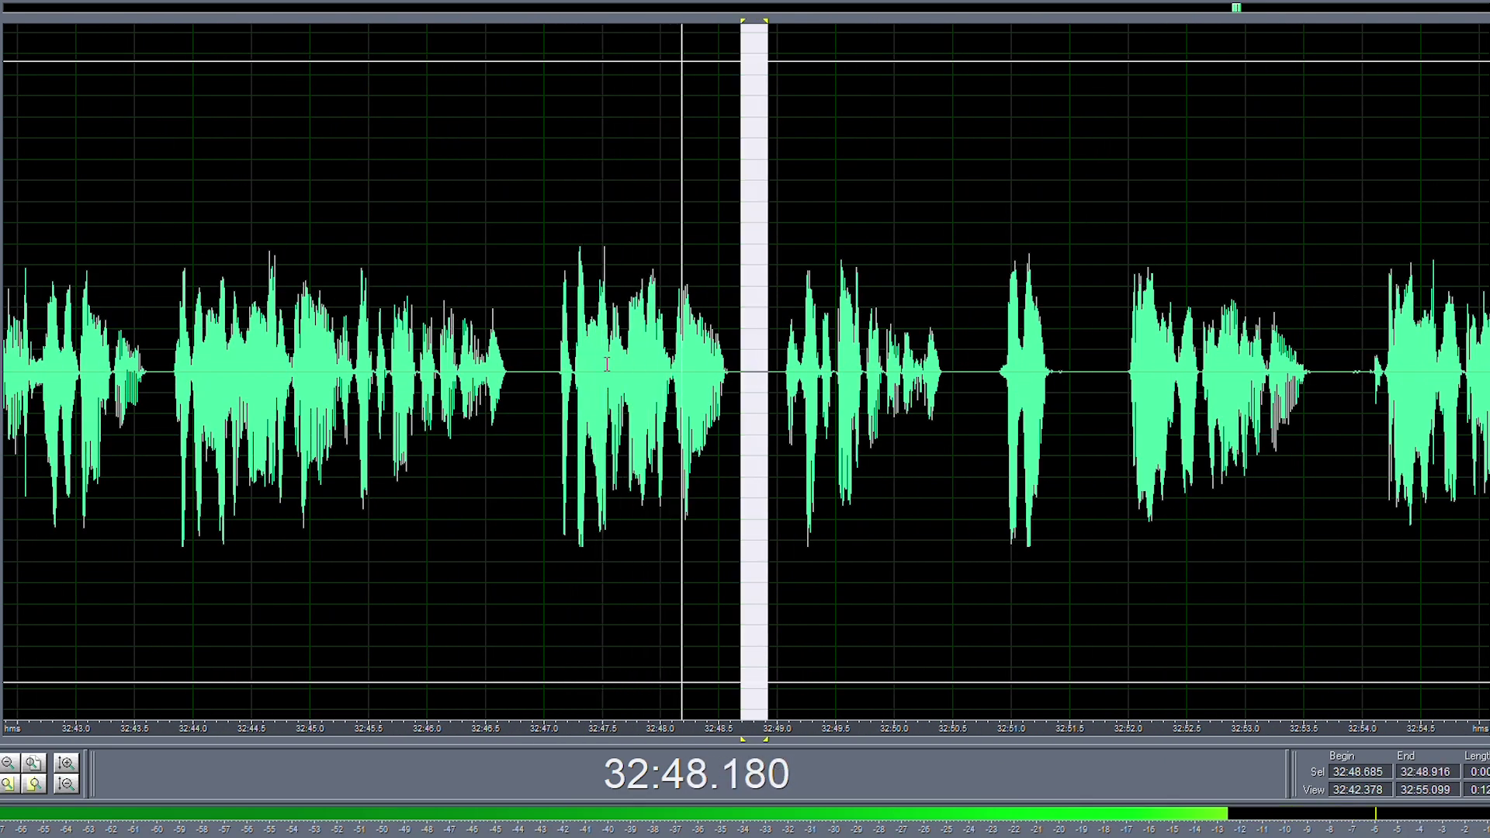
pyautogui.scroll(-1, 607, 365)
pyautogui.moveTo(575, 369); pyautogui.dragTo(356, 374)
pyautogui.press('space')
pyautogui.press('space')
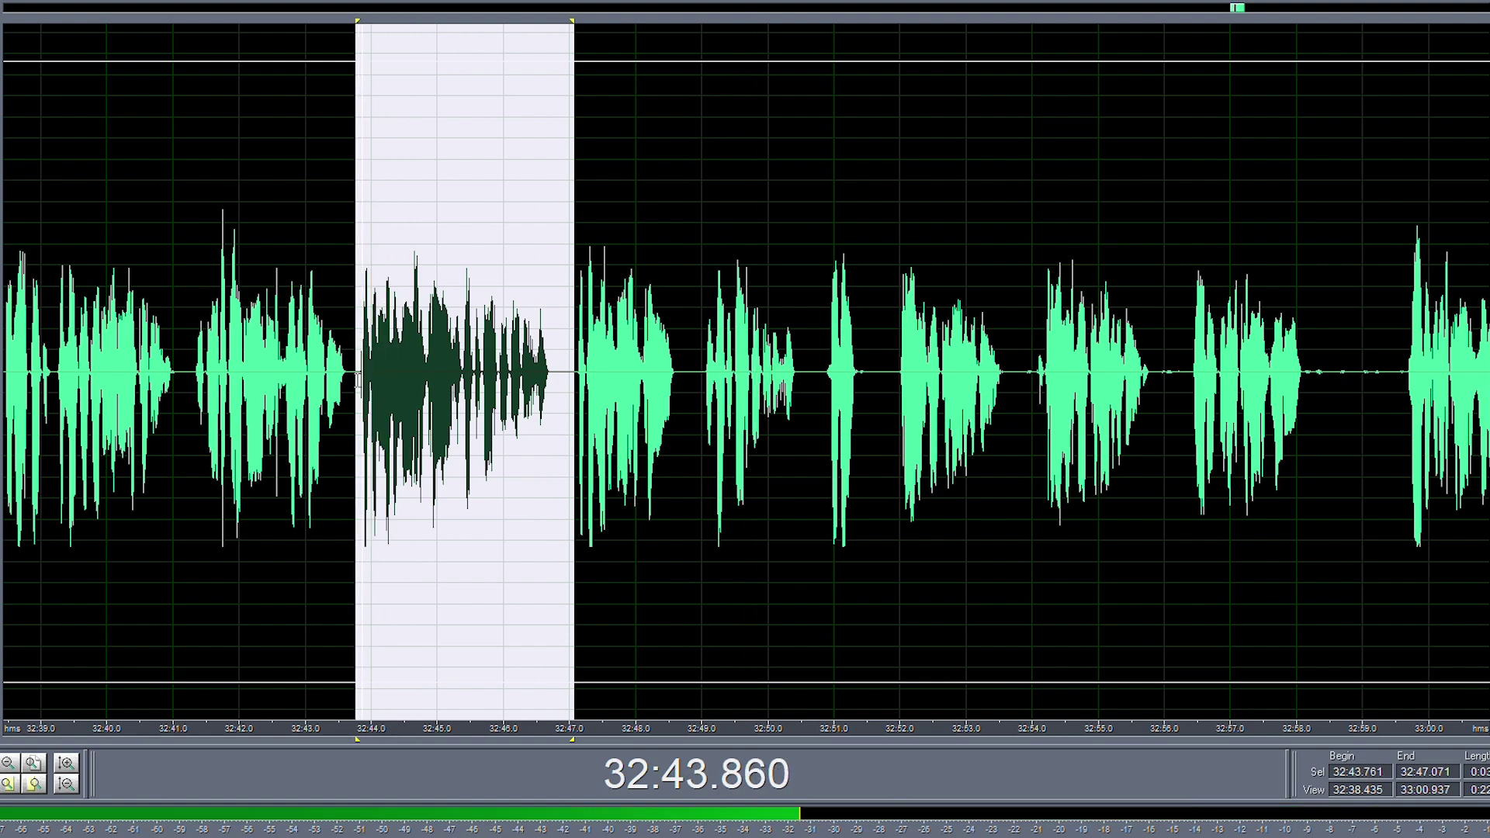
pyautogui.press('Delete')
# - Play back the new join and cut about 0.4 s from the pause near 32:45.3
pyautogui.press('space')
pyautogui.press('space')
pyautogui.scroll(4, 407, 388)
pyautogui.press('space')
pyautogui.moveTo(762, 371); pyautogui.dragTo(662, 408)
pyautogui.press('Delete')
# - Play back from 32:44.596 and paste a short piece of silence into the pause at 32:47.590
pyautogui.moveTo(539, 373); pyautogui.dragTo(527, 369)
pyautogui.press('space')
pyautogui.scroll(-4, 516, 356)
pyautogui.scroll(3, 682, 379)
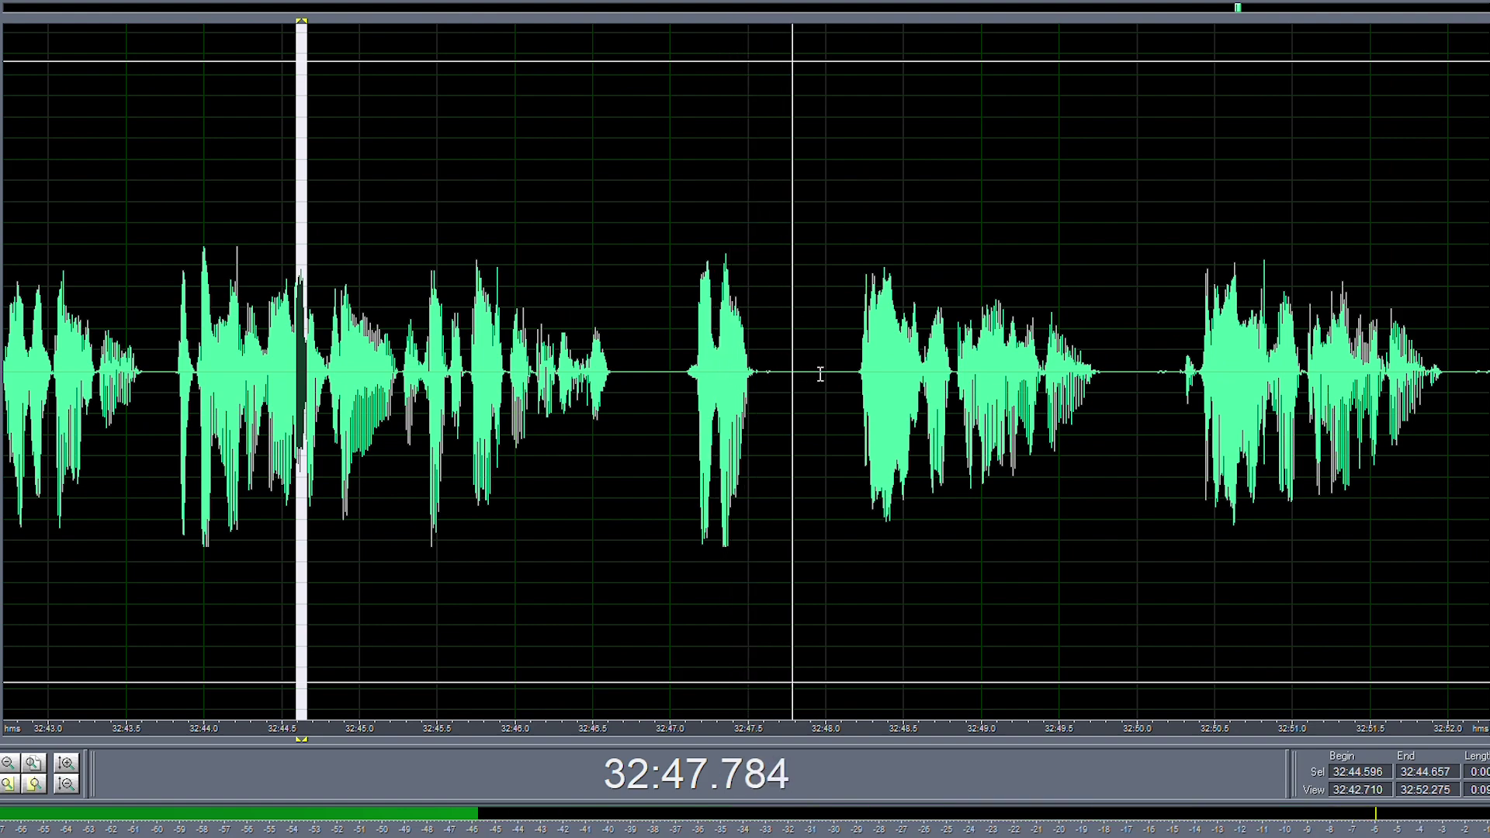
pyautogui.moveTo(815, 375); pyautogui.dragTo(855, 375)
pyautogui.click(676, 370)
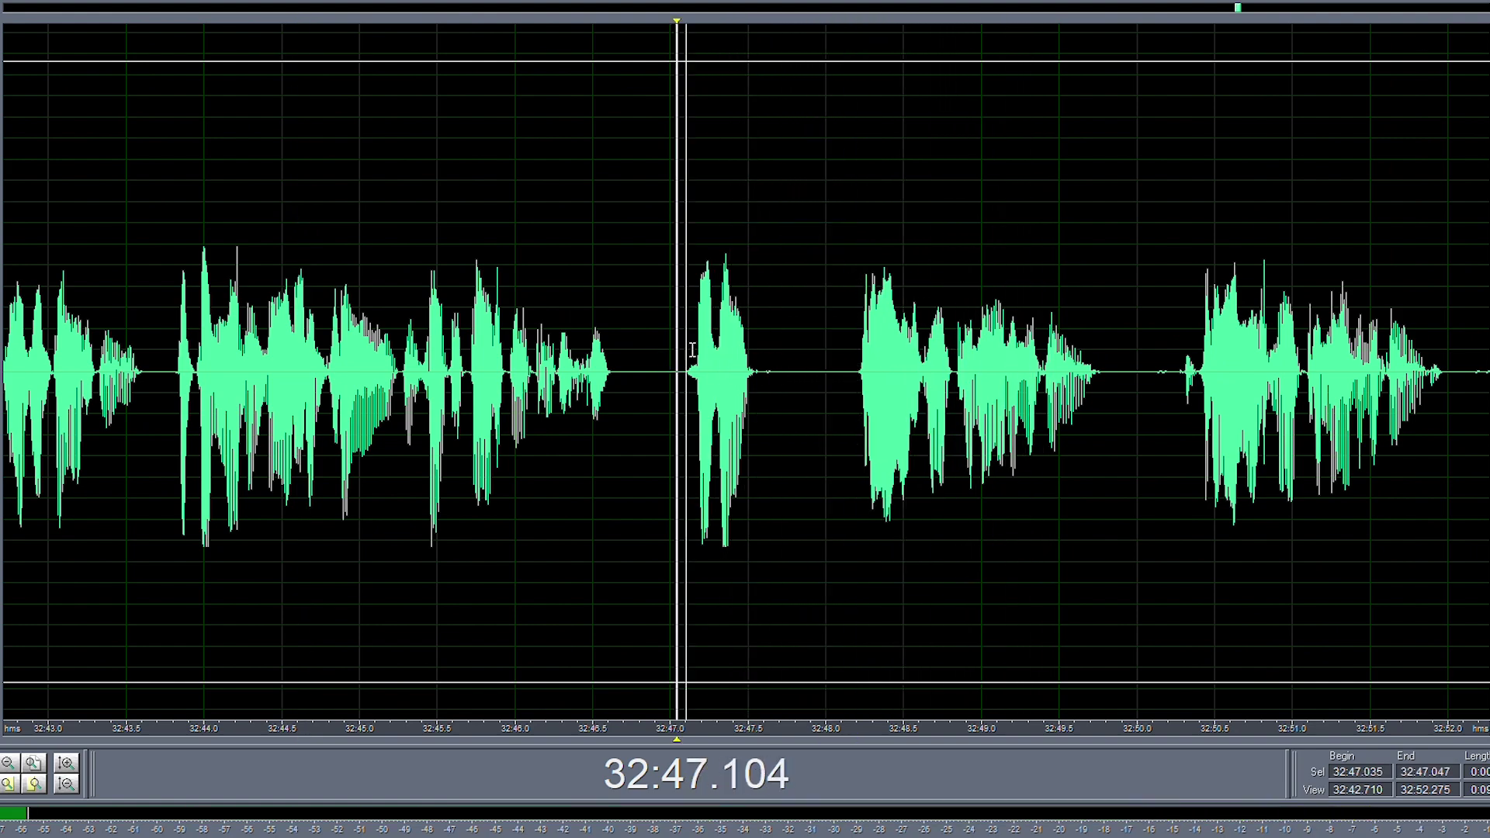
pyautogui.scroll(2, 778, 380)
pyautogui.hotkey('ctrl', 'v')
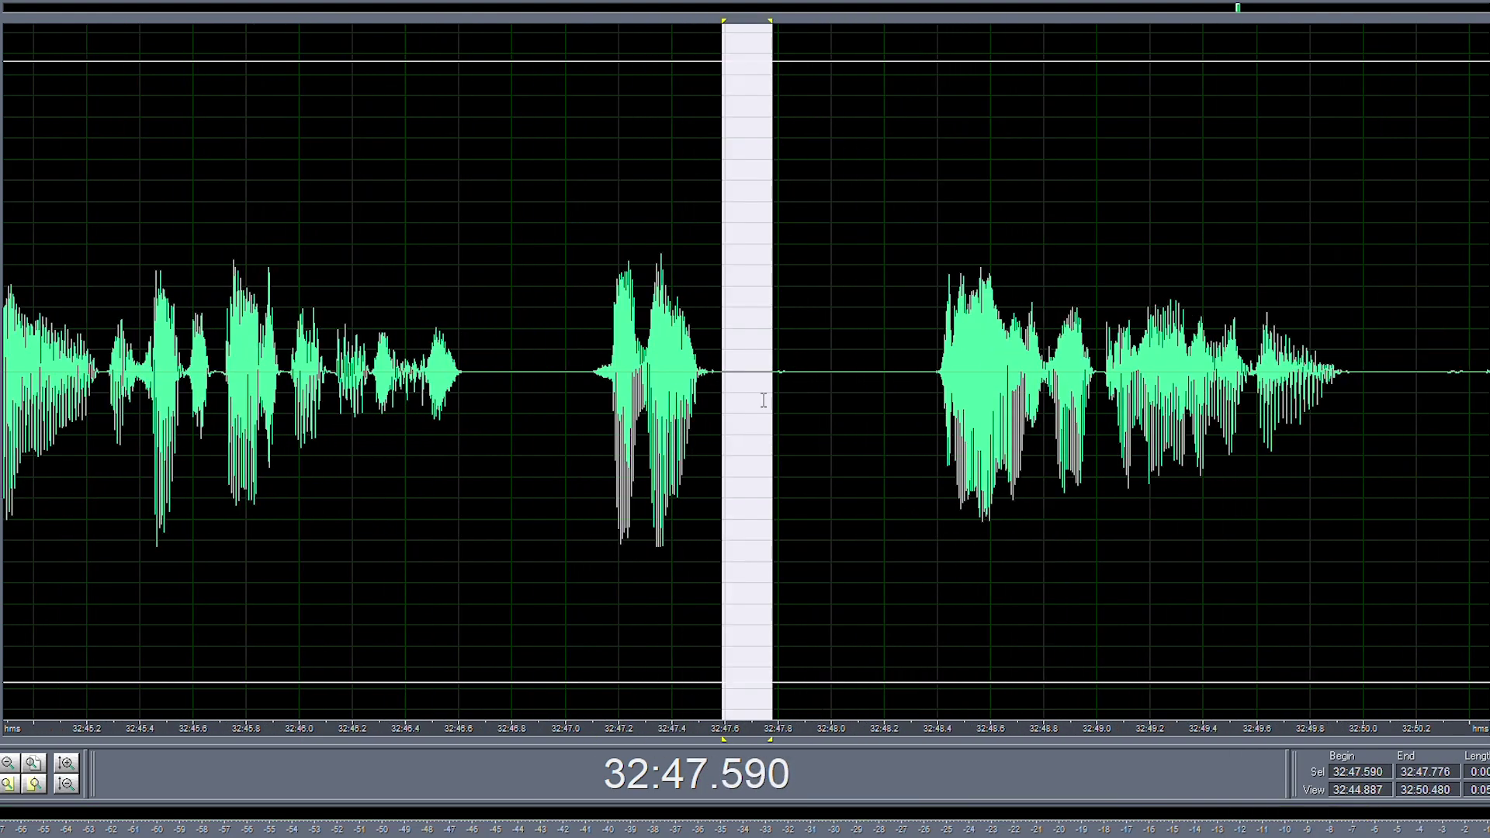
# - Undo the last silence paste and add a cue marker in the pause near 32:47.6
pyautogui.hotkey('ctrl', 'z')
pyautogui.scroll(-3, 909, 401)
pyautogui.press('F8')
pyautogui.scroll(-2, 954, 406)
pyautogui.click(963, 406)
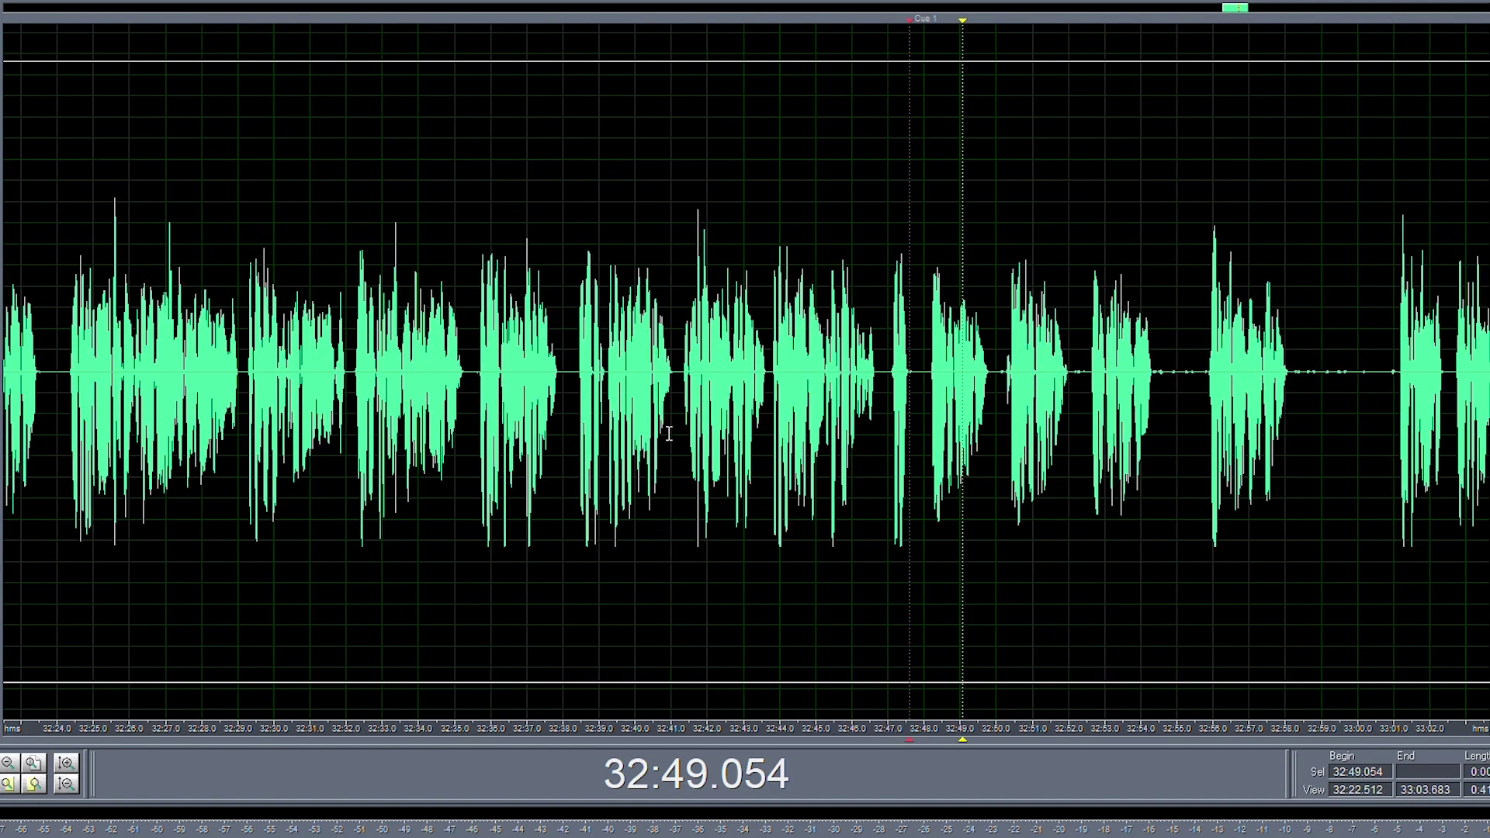
# - Play back the phrase around 32:38.7 to 32:39.1, listening for a short phrase-end sound to reuse
pyautogui.scroll(-1, 901, 445)
pyautogui.scroll(4, 663, 363)
pyautogui.click(732, 359)
pyautogui.press('space')
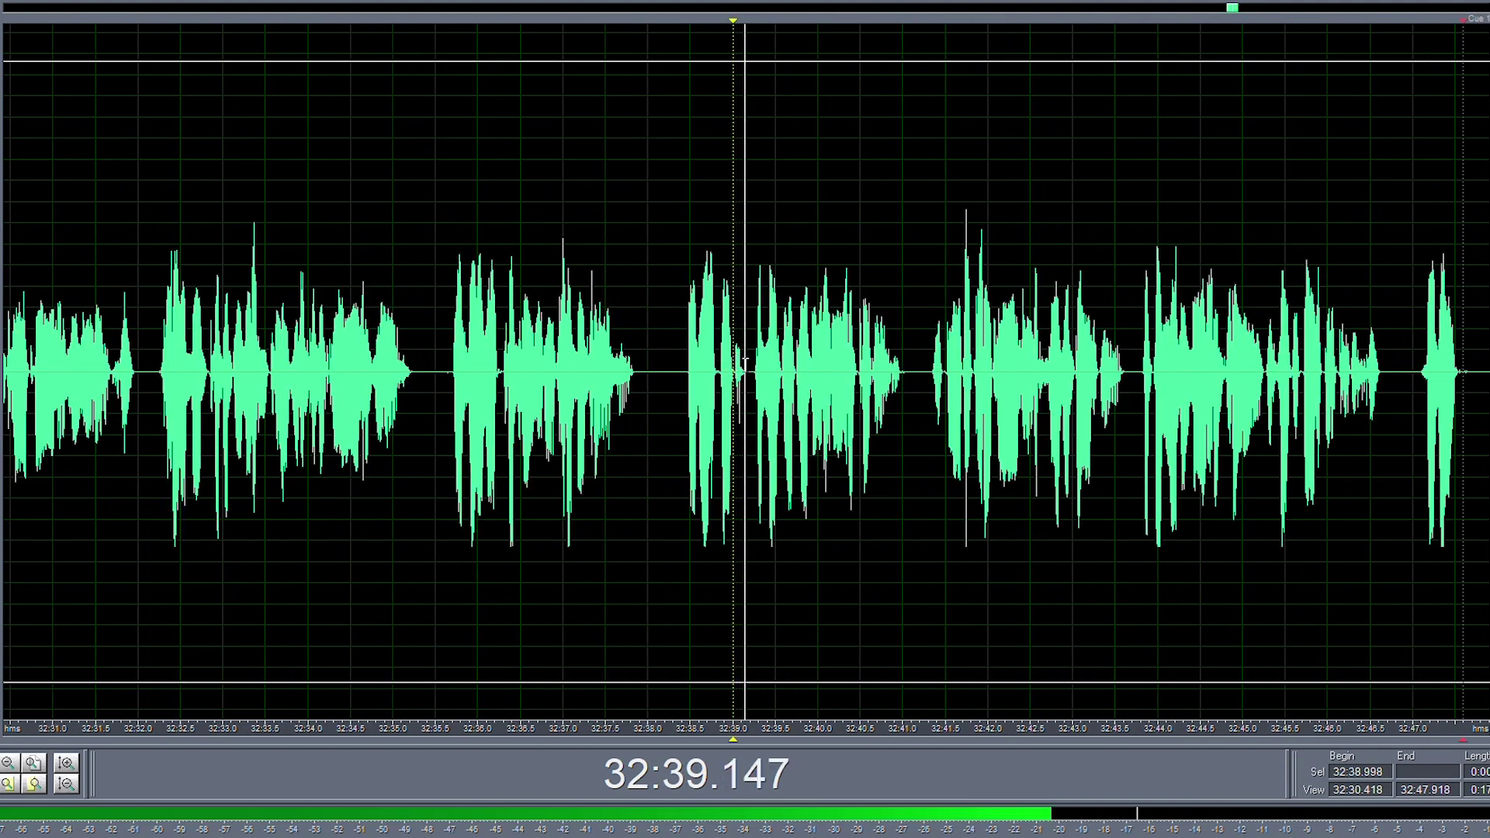
pyautogui.scroll(4, 742, 357)
pyautogui.press('space')
pyautogui.moveTo(619, 353); pyautogui.dragTo(625, 353)
pyautogui.press('space')
pyautogui.press('space')
pyautogui.scroll(-8, 636, 351)
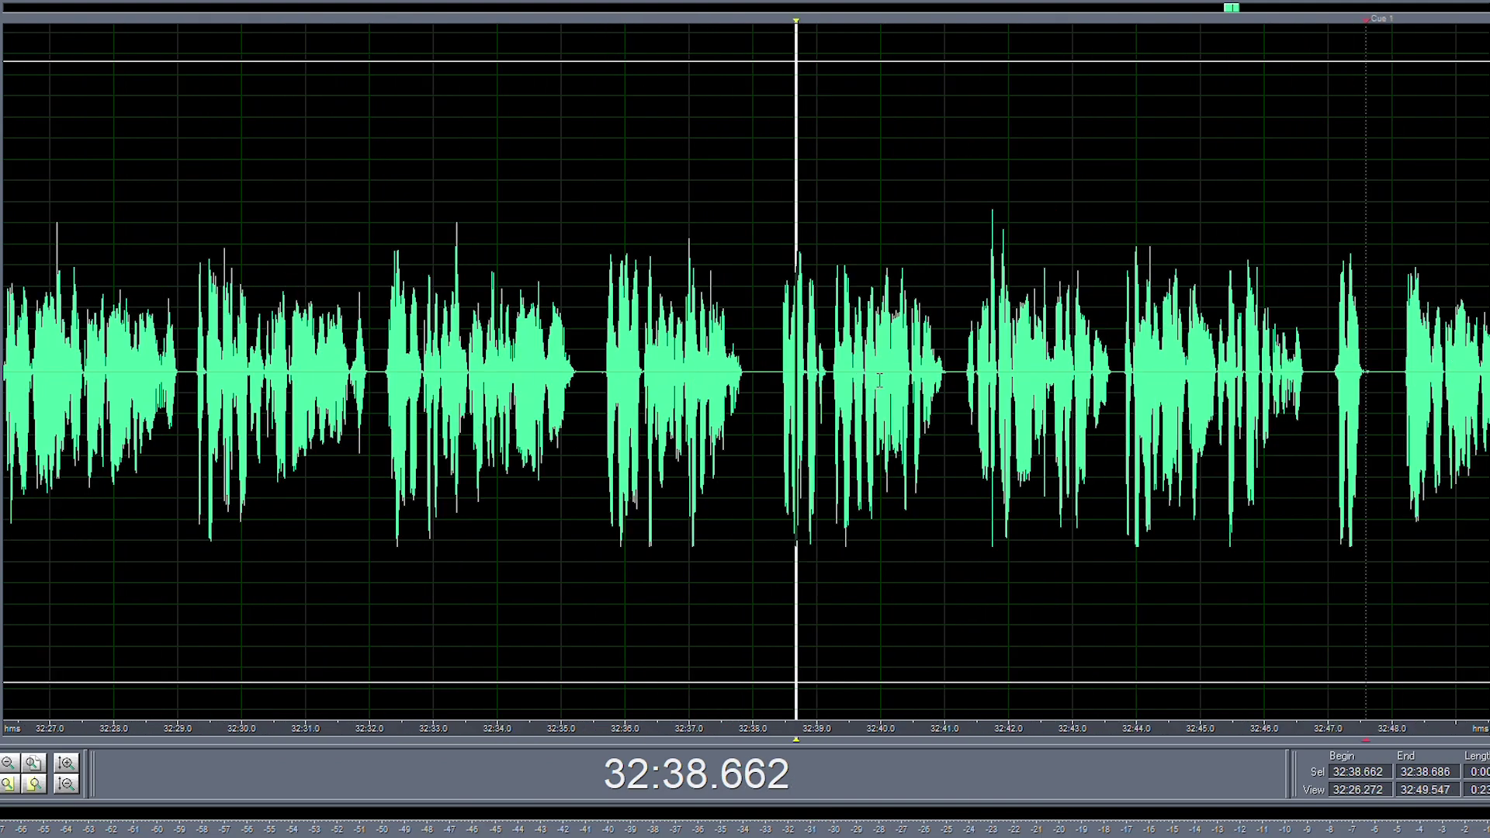
pyautogui.press('space')
# - Listen to the phrase endings near 32:21.5 and 32:23.2 for a suitable short sound
pyautogui.scroll(6, 345, 351)
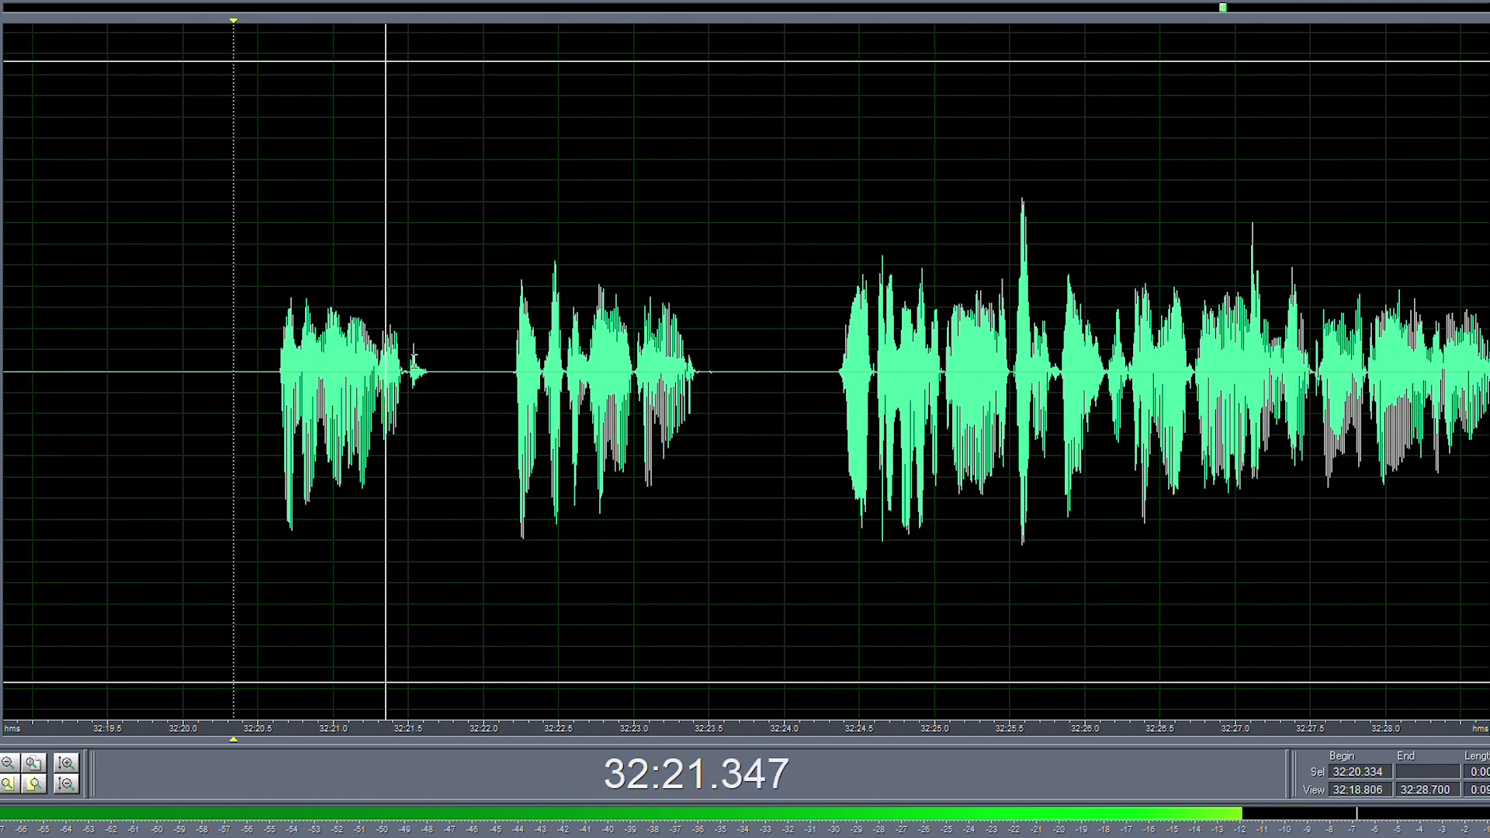
pyautogui.scroll(3, 413, 359)
pyautogui.scroll(-3, 599, 355)
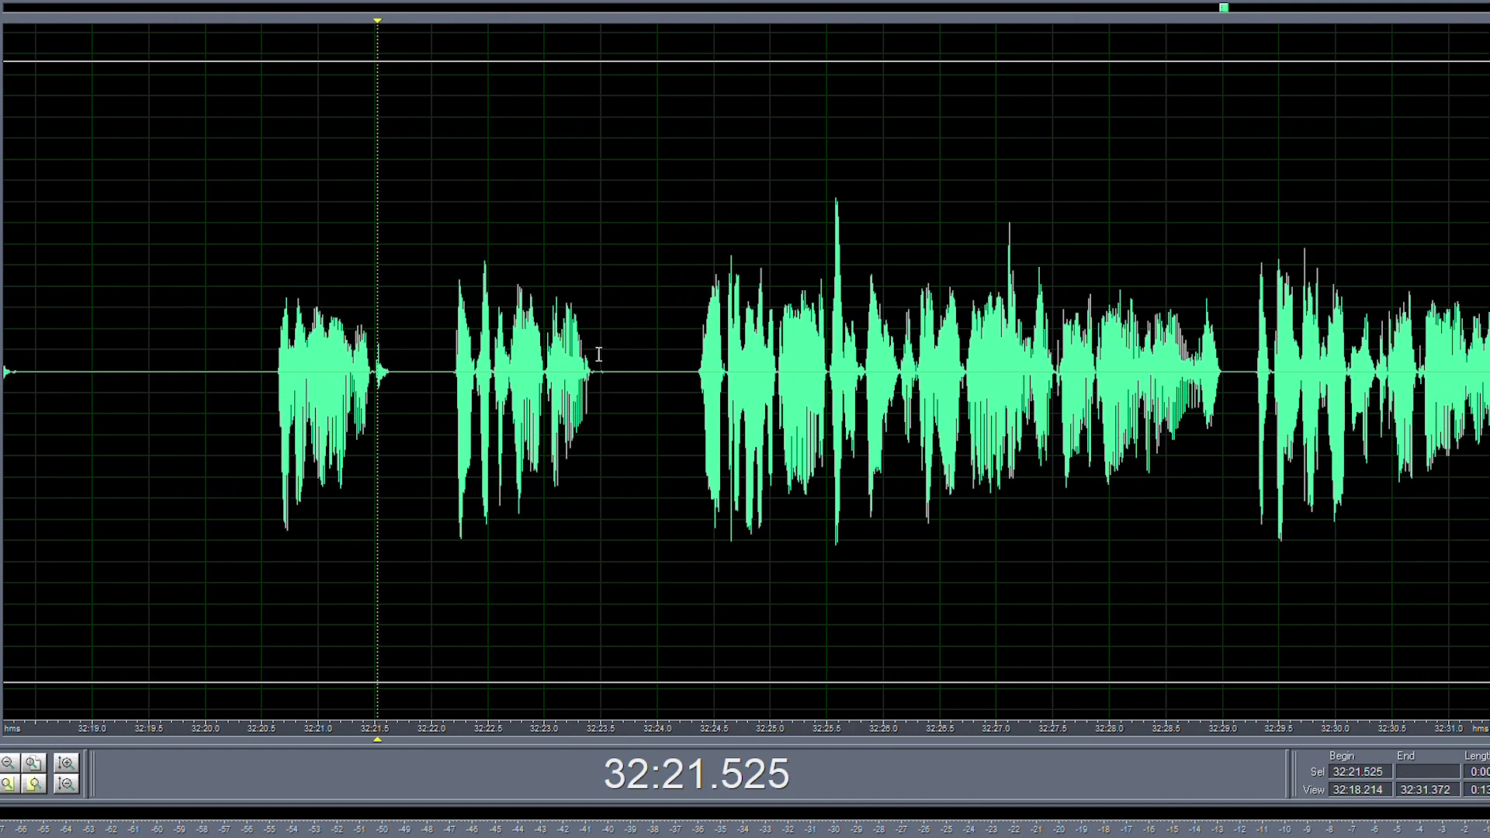
pyautogui.scroll(3, 388, 375)
pyautogui.click(575, 375)
pyautogui.press('space')
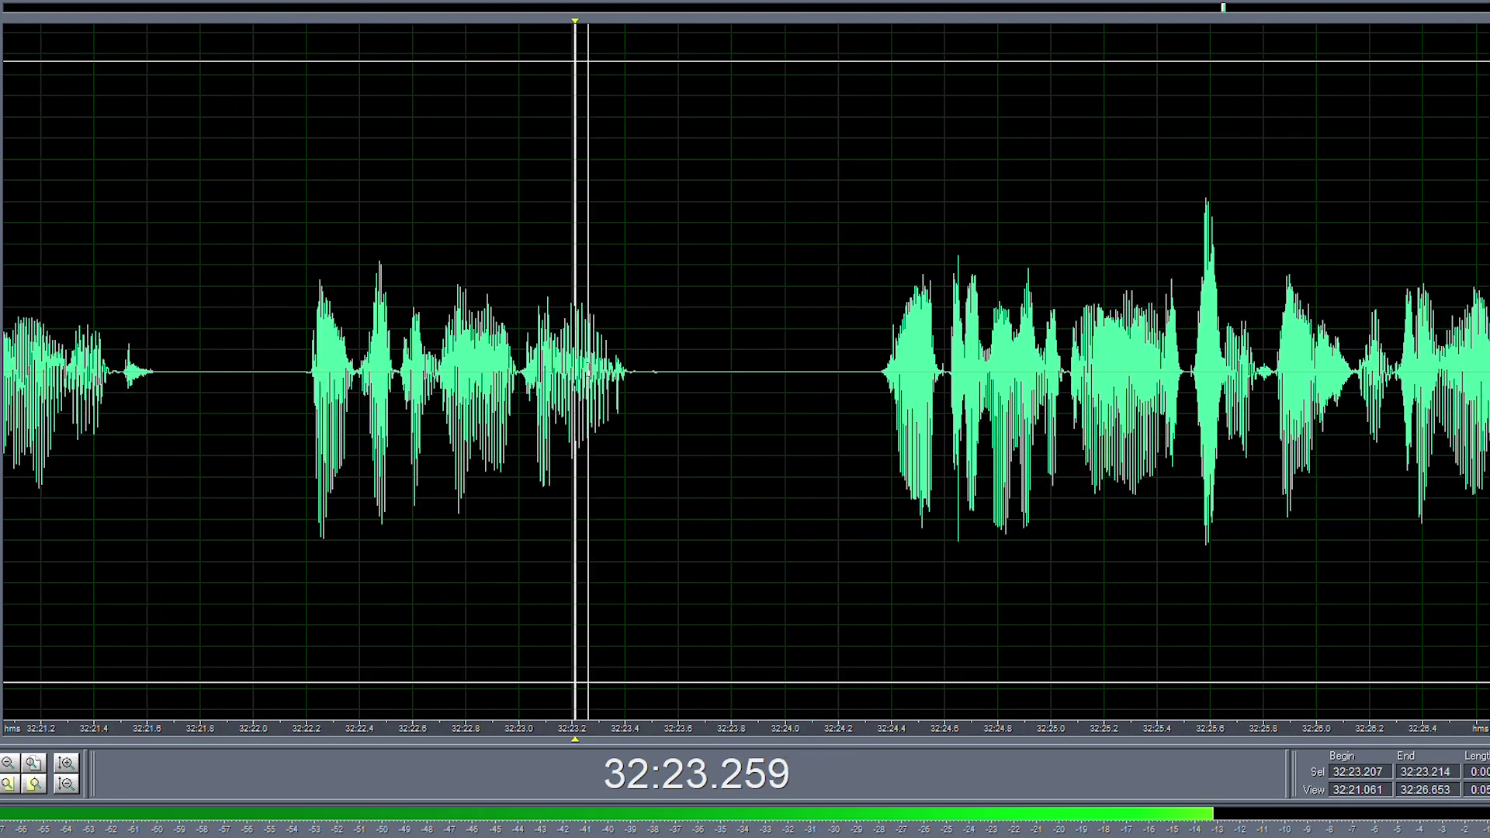
pyautogui.scroll(2, 570, 376)
pyautogui.scroll(-4, 634, 385)
pyautogui.scroll(-3, 719, 397)
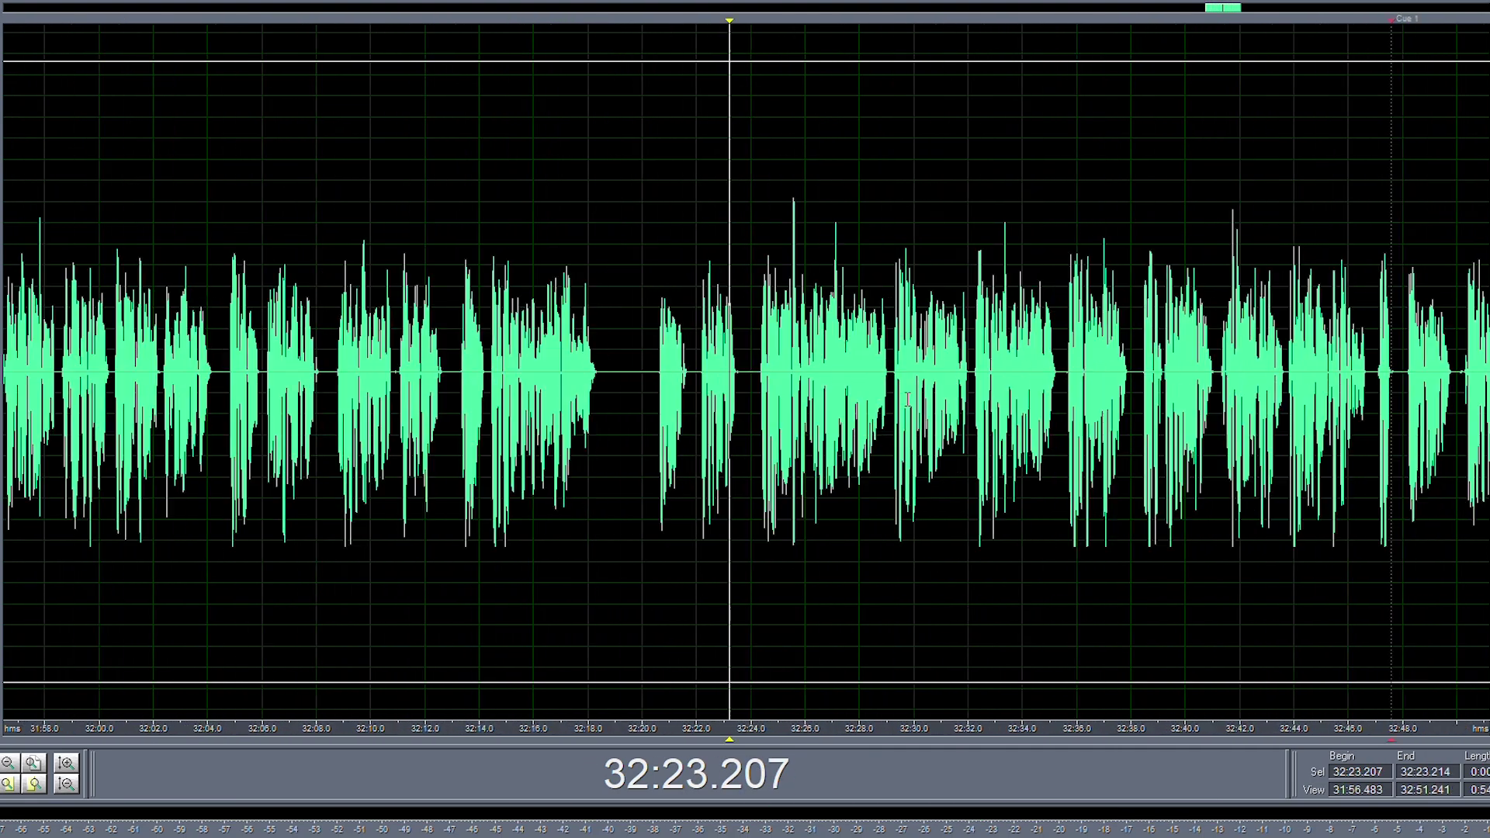
# - Play back the phrase ending from 32:12.293 and copy the short sound from 32:12.502 to 32:12.644
pyautogui.scroll(4, 435, 326)
pyautogui.click(434, 326)
pyautogui.press('space')
pyautogui.scroll(1, 435, 326)
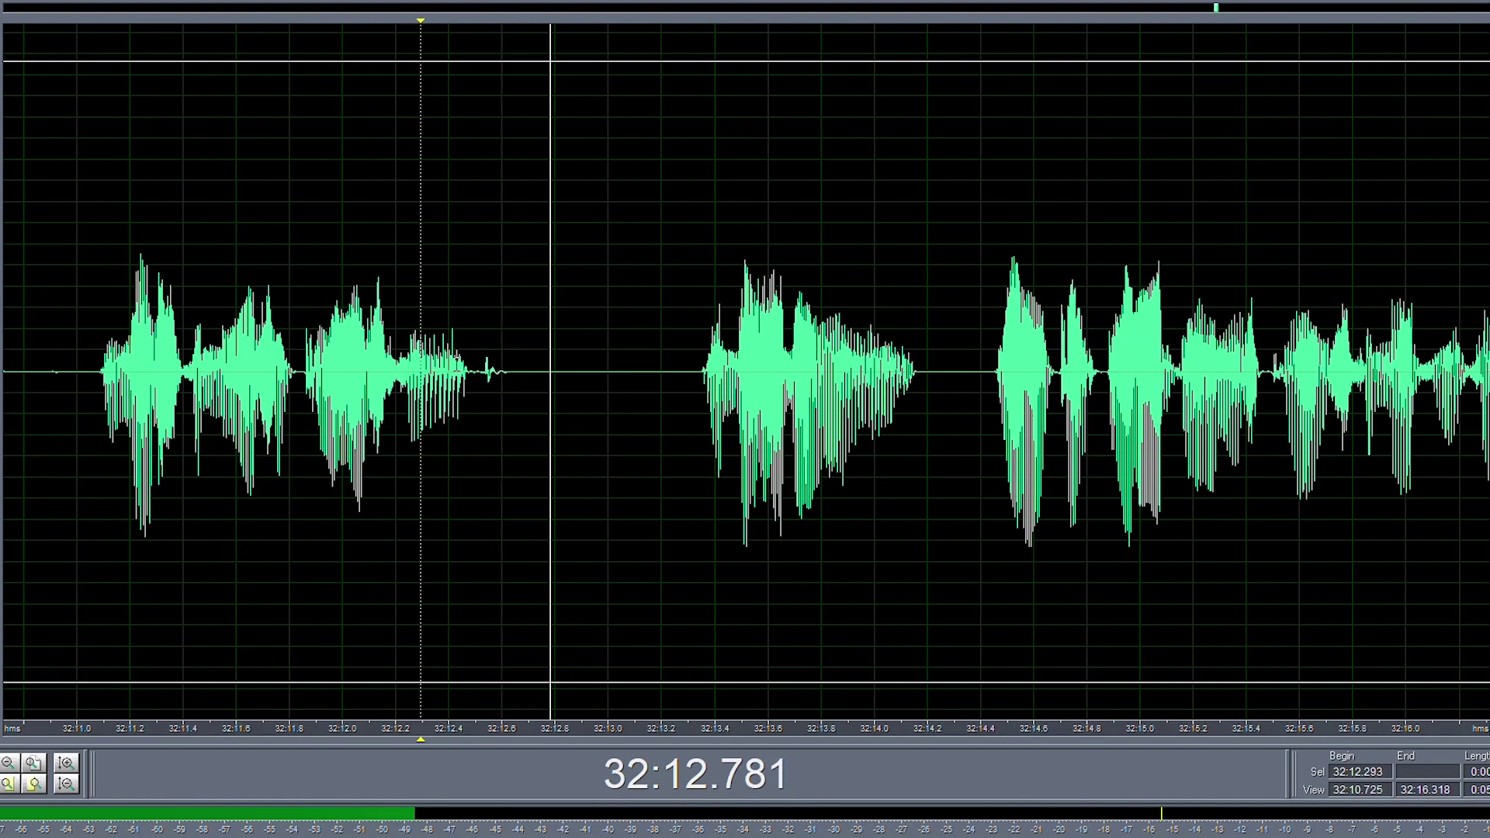
pyautogui.moveTo(491, 365); pyautogui.dragTo(513, 370)
# - Return to Cue 1, put the cursor at 32:47.552 in the pause and delete the cue
pyautogui.scroll(-6, 489, 369)
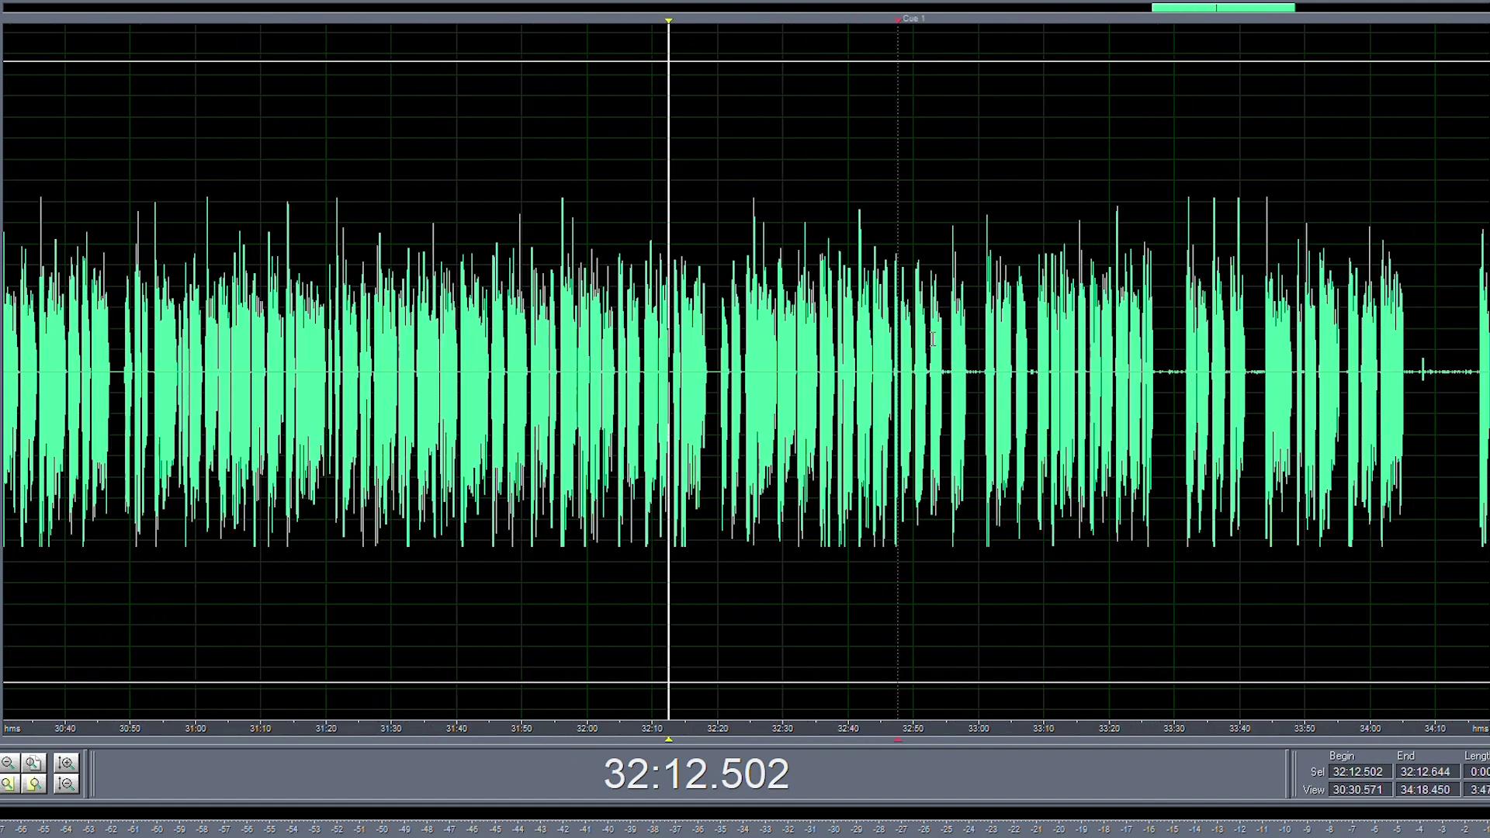
pyautogui.scroll(4, 915, 377)
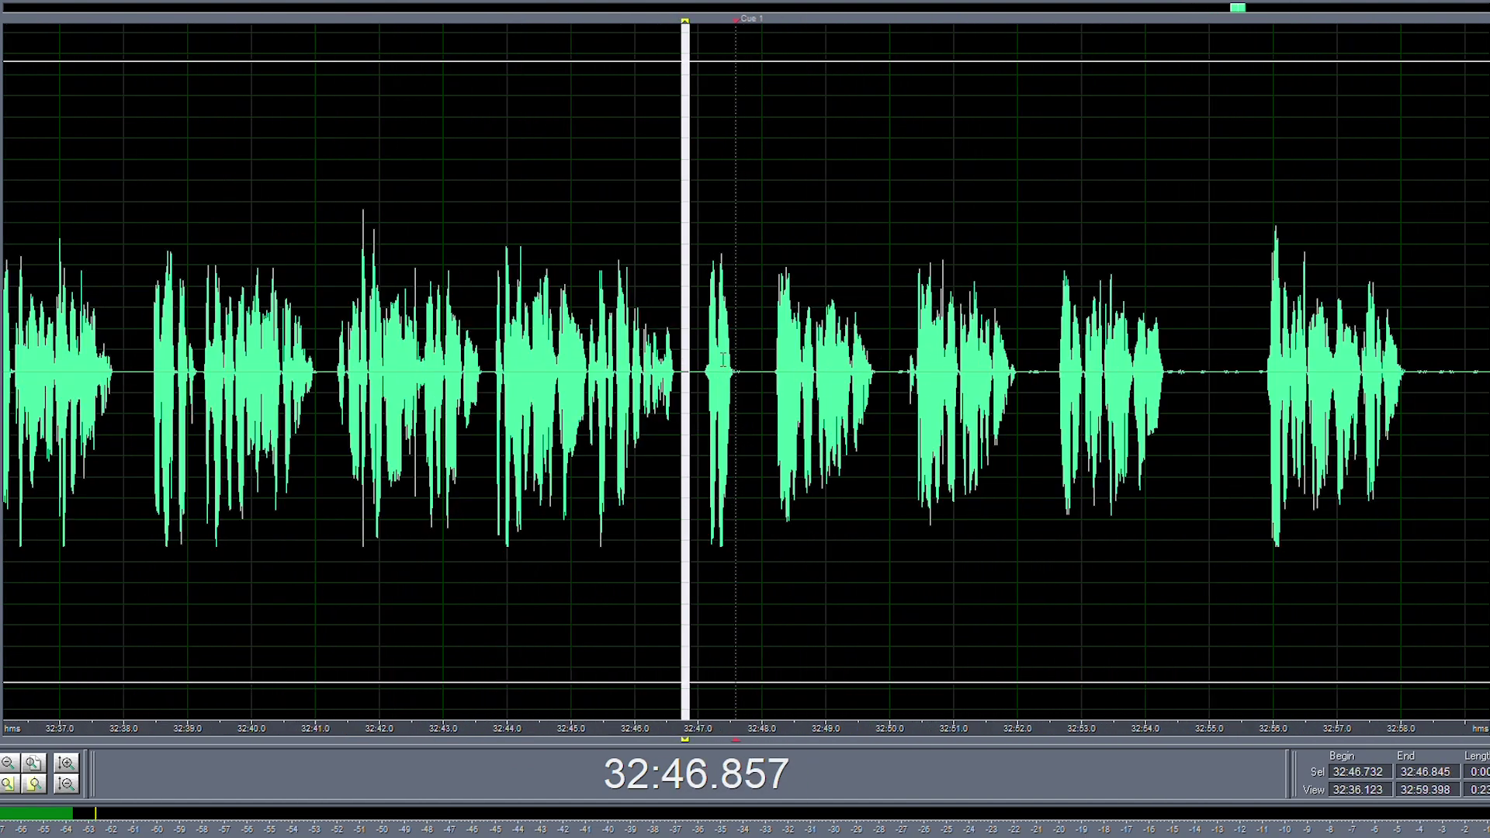
pyautogui.scroll(2, 731, 360)
pyautogui.click(795, 362)
pyautogui.press('space')
pyautogui.rightClick(740, 24)
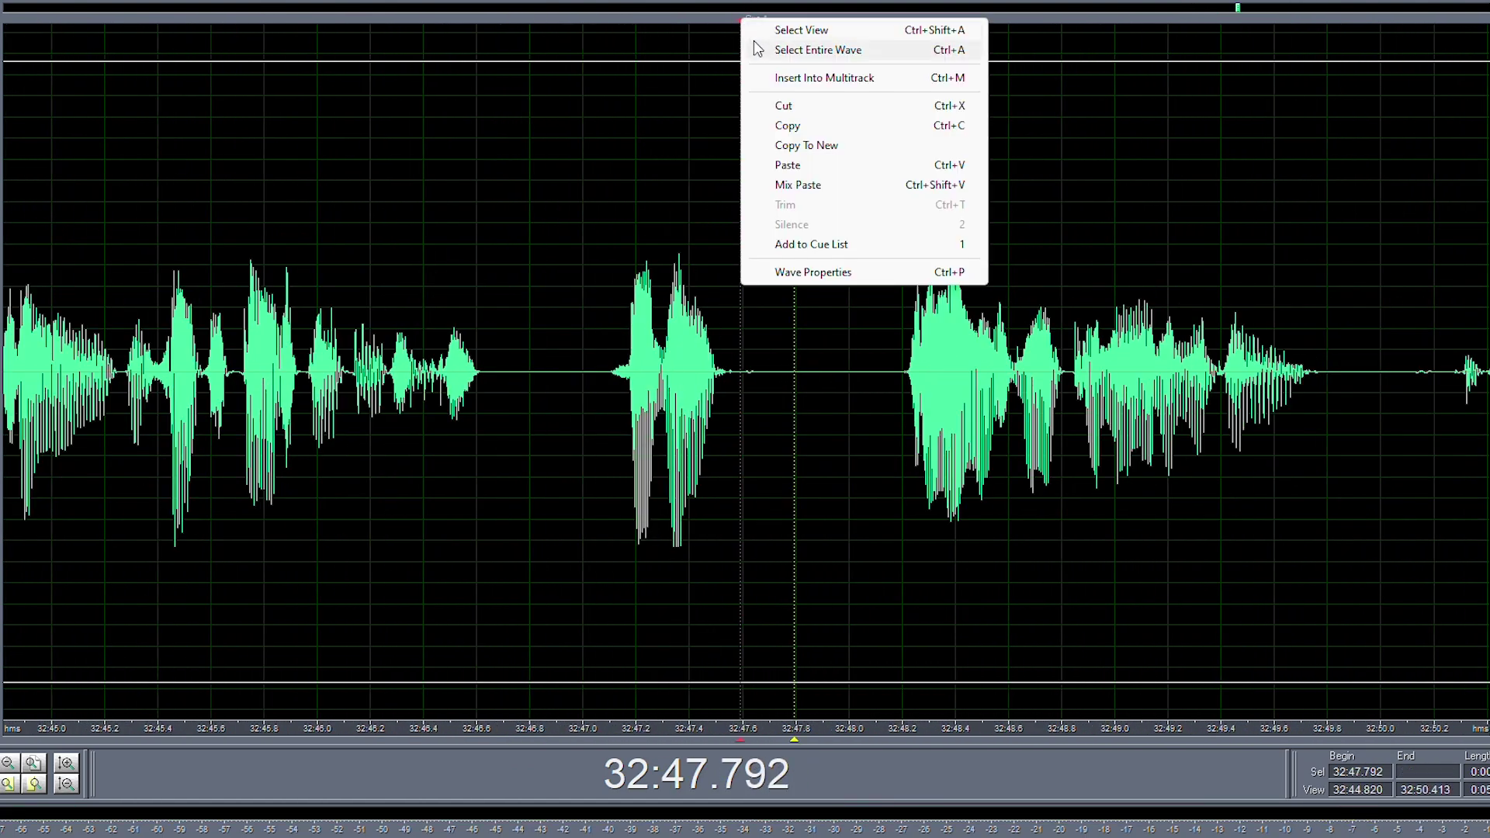
pyautogui.click(730, 25)
pyautogui.rightClick(739, 20)
pyautogui.click(782, 123)
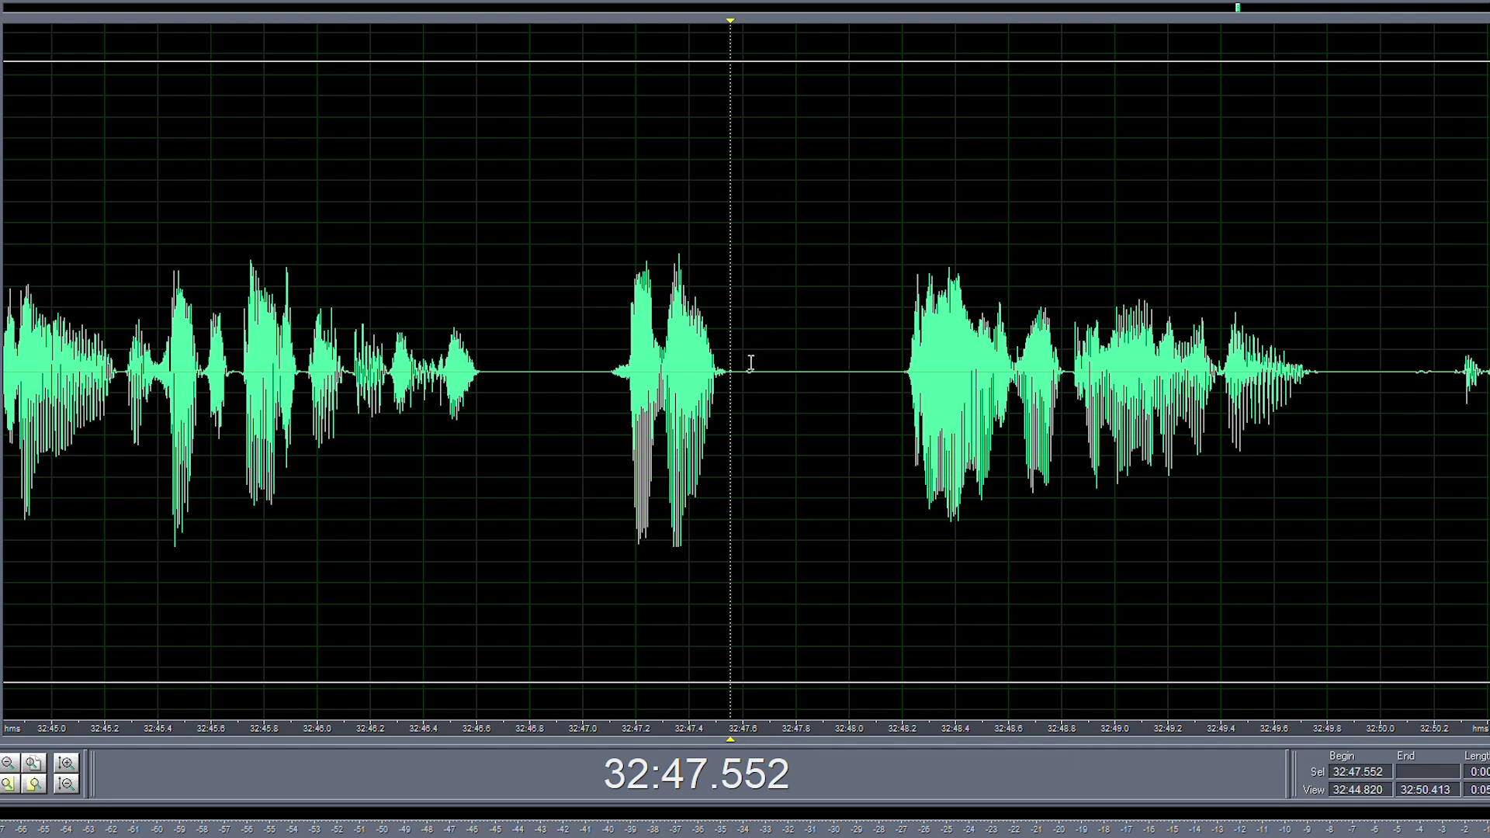
# - Paste the copied sound at 32:47.552, trim a sliver of silence before it and play back from 32:46.924
pyautogui.moveTo(576, 342); pyautogui.dragTo(582, 342)
pyautogui.press('space')
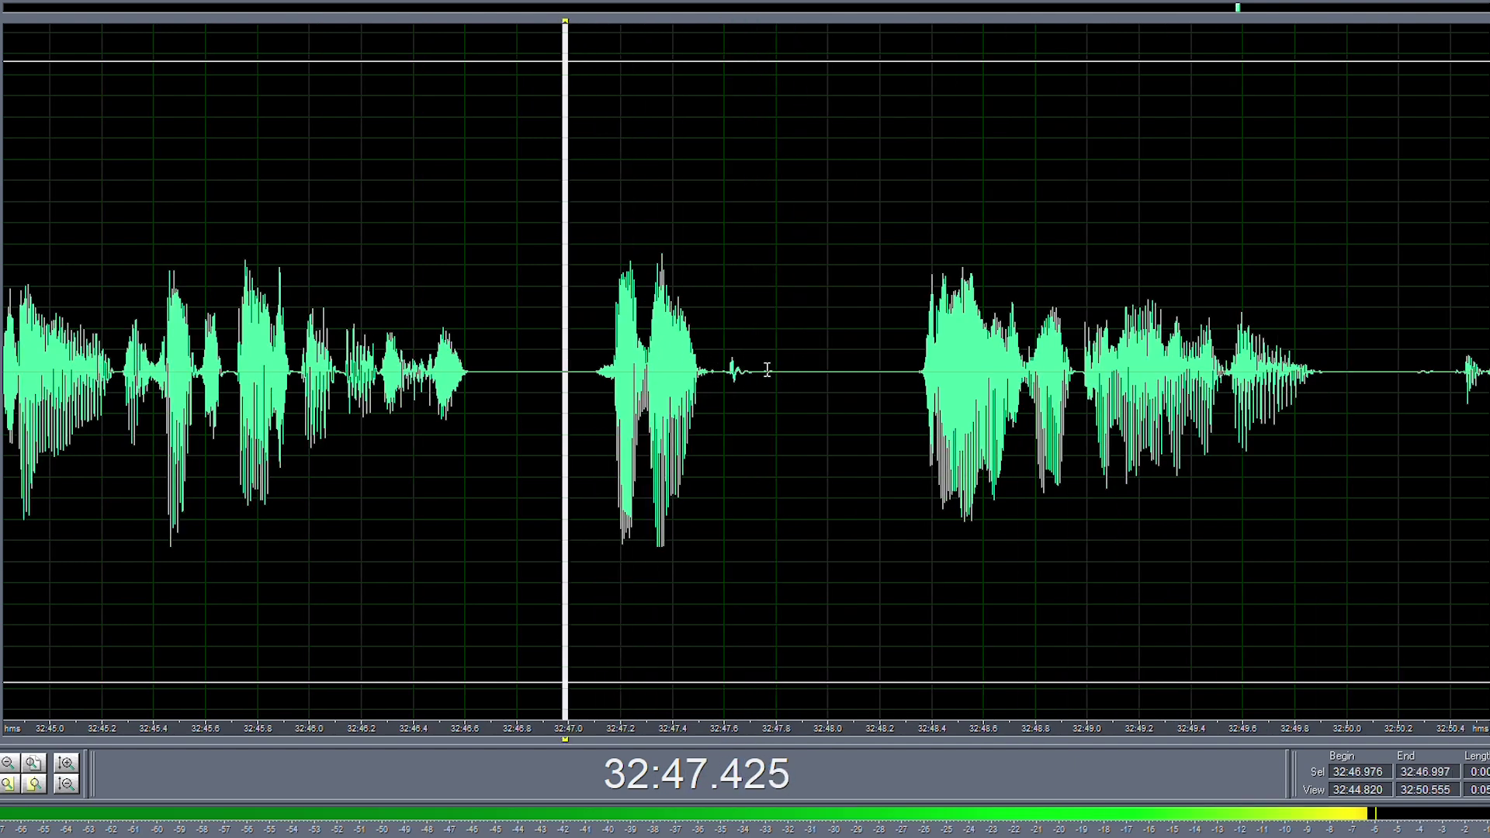
pyautogui.click(721, 374)
pyautogui.click(551, 357)
pyautogui.press('space')
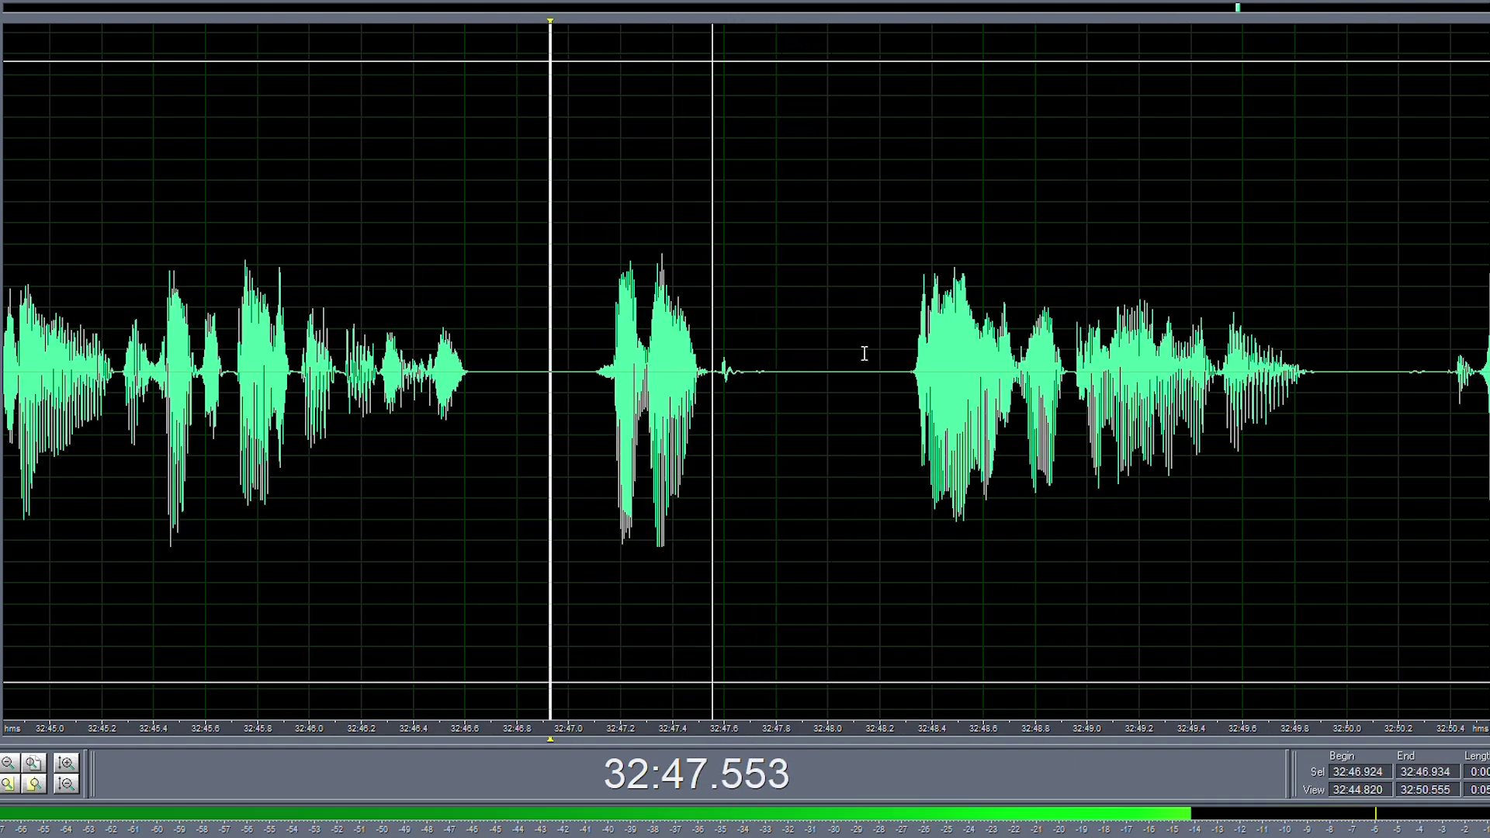
# - Delete about 0.3 s from the pause after the pasted sound and play back from 32:47.010
pyautogui.press('space')
pyautogui.moveTo(878, 354); pyautogui.dragTo(798, 371)
pyautogui.press('Delete')
pyautogui.click(571, 320)
pyautogui.press('space')
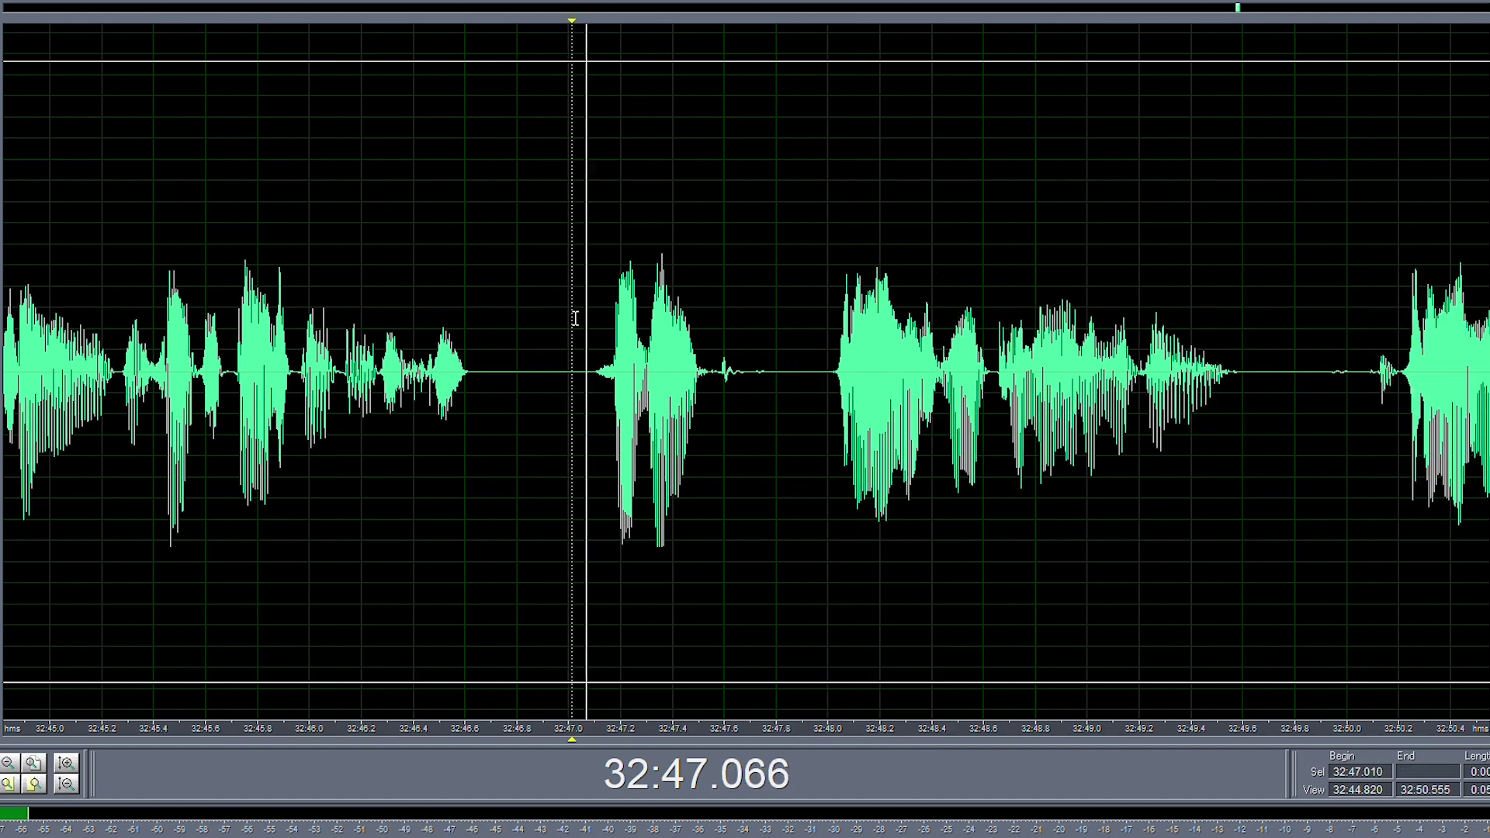
# - Delete the phrase from 32:47.880 to about 32:50.1 and play back the join
pyautogui.scroll(-6, 581, 316)
pyautogui.scroll(2, 752, 378)
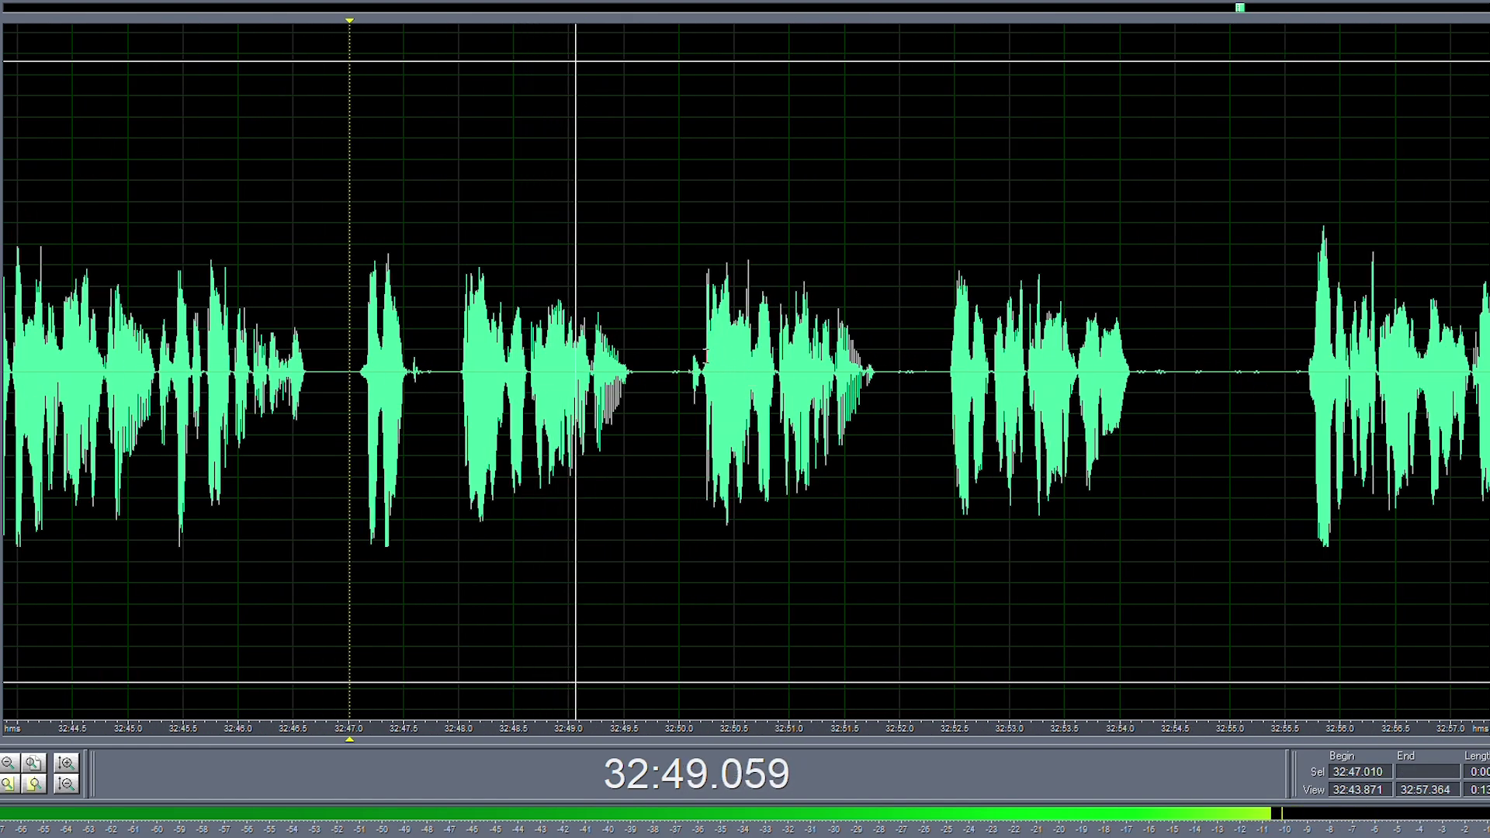
pyautogui.scroll(-2, 705, 357)
pyautogui.scroll(3, 706, 359)
pyautogui.moveTo(717, 365); pyautogui.dragTo(388, 374)
pyautogui.click(379, 373)
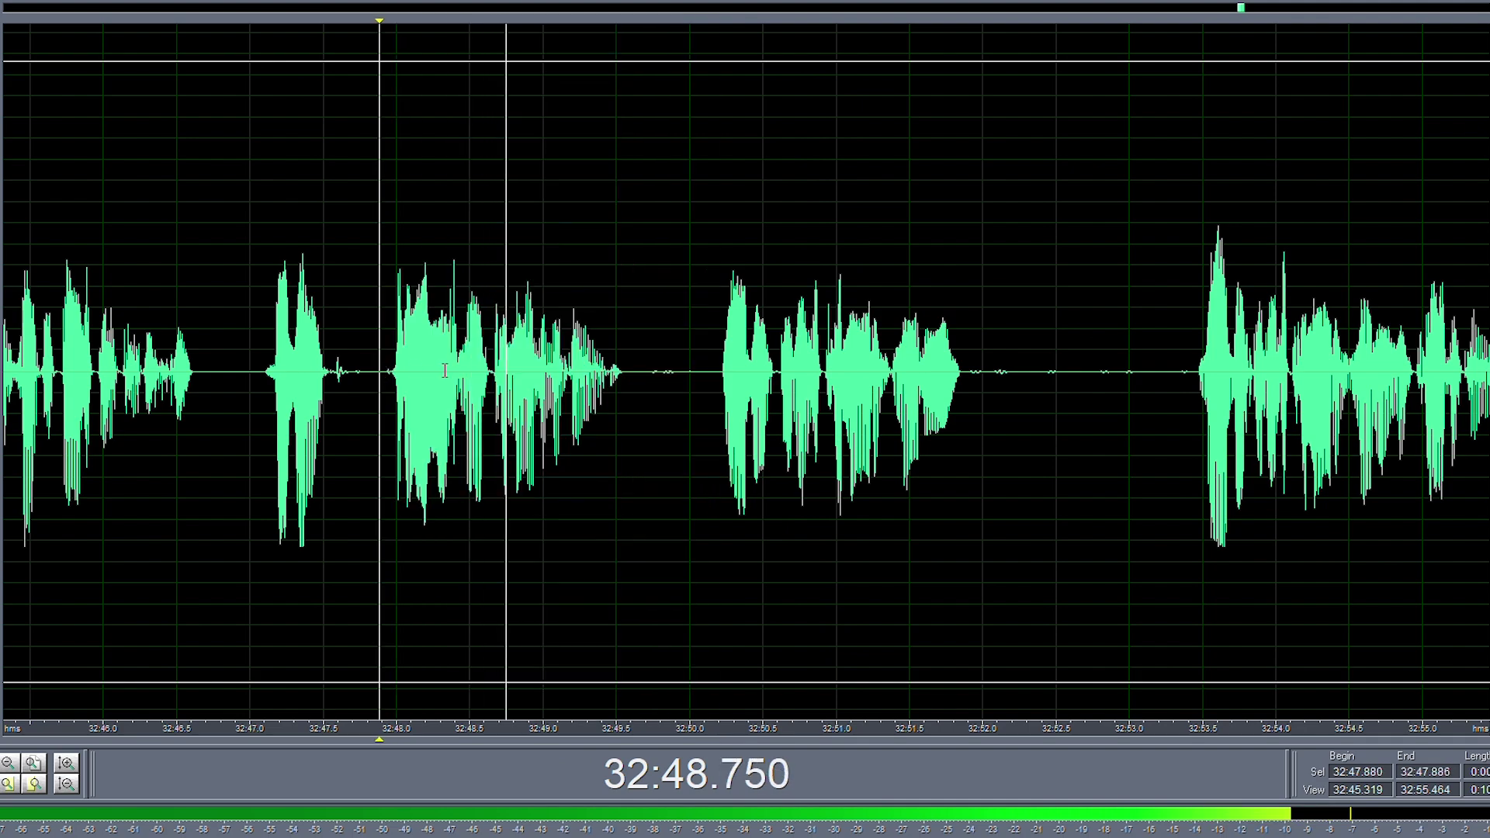
# - Cut about 0.4 s from the noisy pause near 32:49.7
pyautogui.scroll(-3, 471, 377)
pyautogui.scroll(4, 544, 380)
pyautogui.moveTo(551, 382); pyautogui.dragTo(614, 381)
pyautogui.press('Delete')
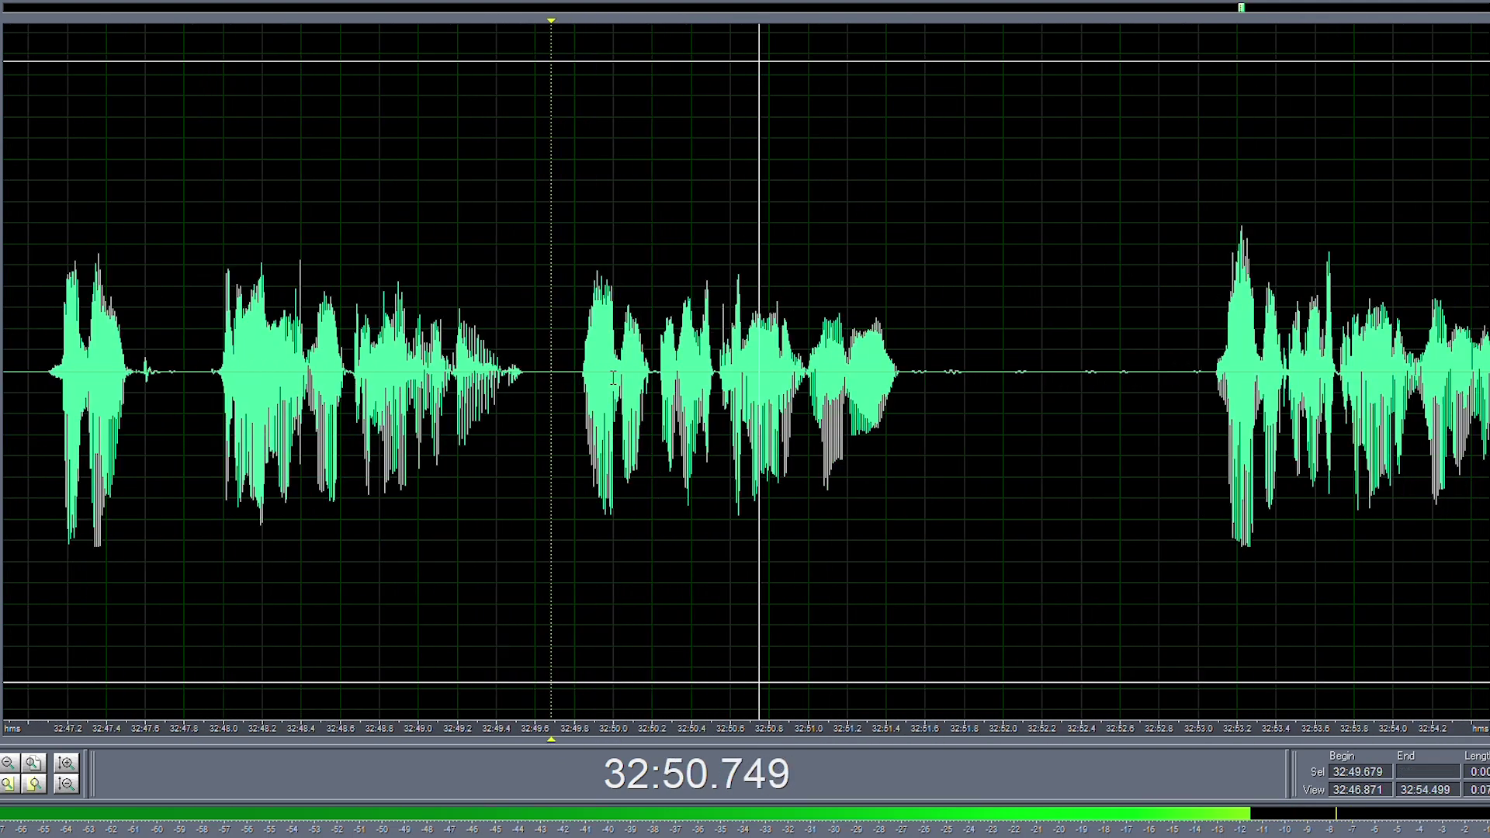
# - Play back the following phrase and delete the section from 32:49.759 to about 32:53.06
pyautogui.press('space')
pyautogui.press('space')
pyautogui.scroll(-5, 613, 378)
pyautogui.scroll(3, 722, 375)
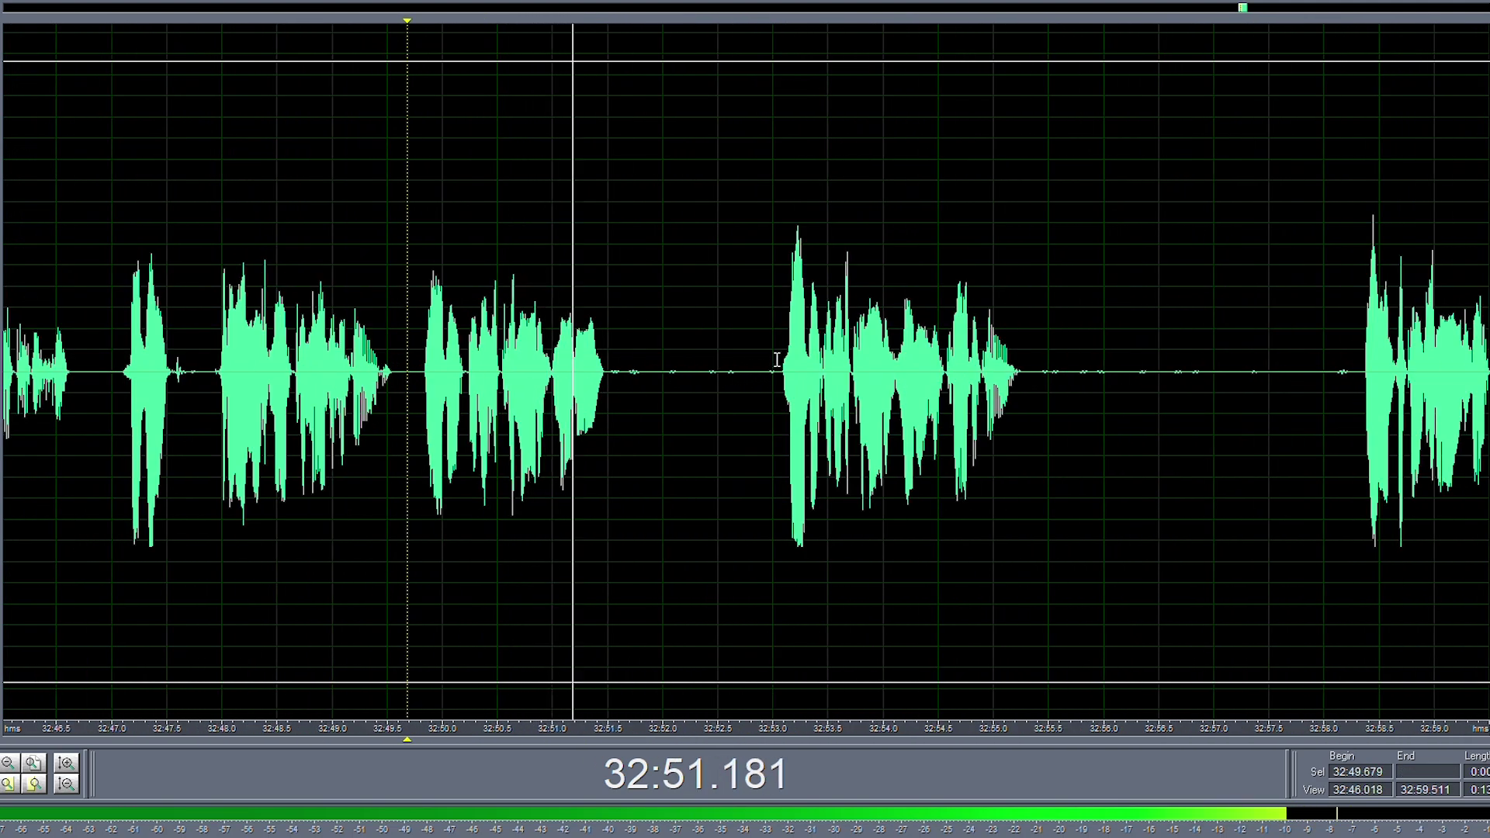
pyautogui.click(777, 359)
pyautogui.keyDown('shift'); pyautogui.click(381, 360); pyautogui.keyUp('shift')
pyautogui.press('Delete')
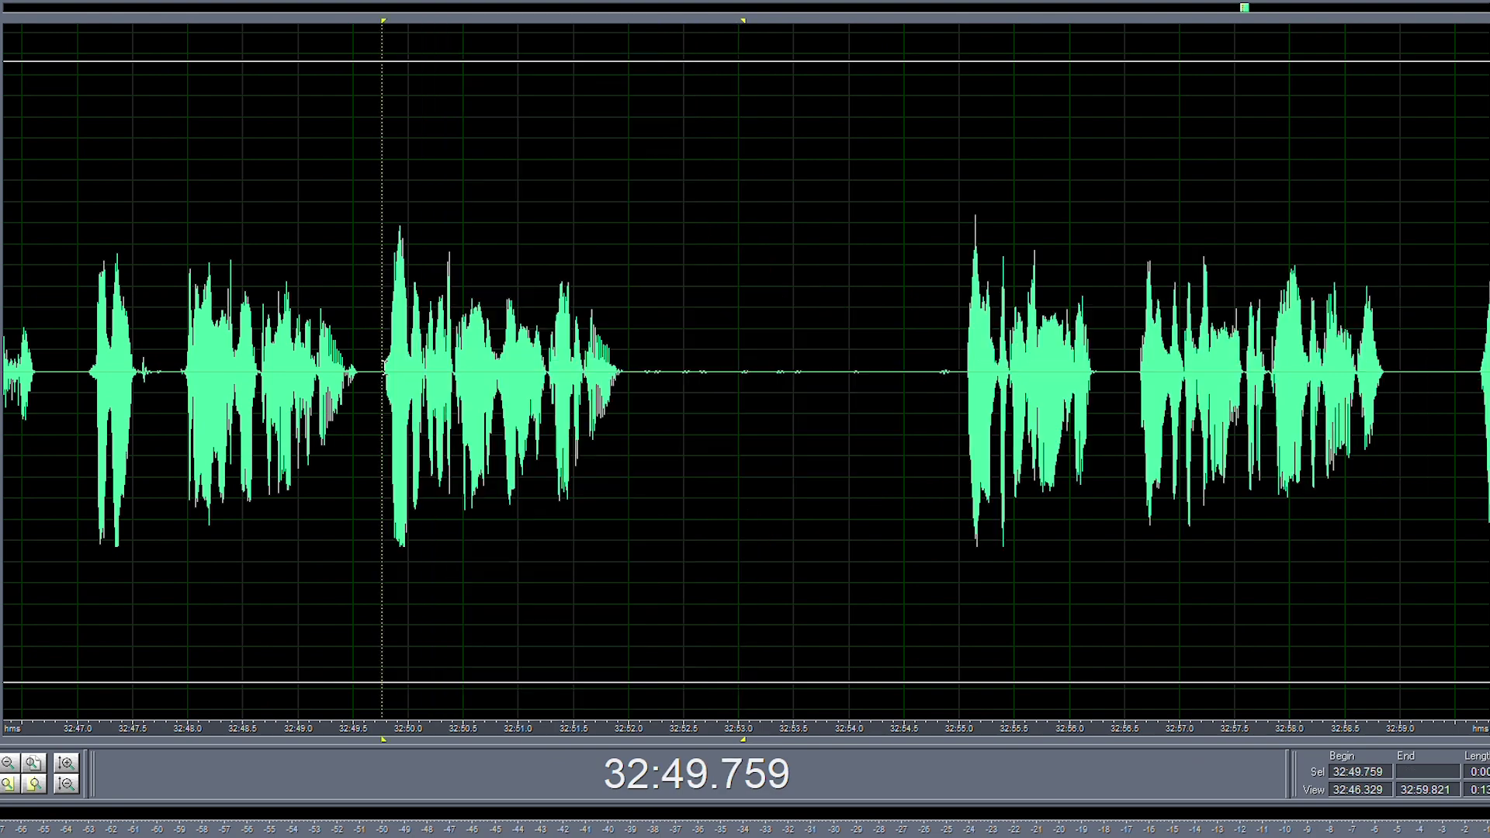
# - Play back the join and delete about 2.3 s of the noisy pause at 32:52.578
pyautogui.press('space')
pyautogui.scroll(-2, 375, 359)
pyautogui.moveTo(700, 370); pyautogui.dragTo(556, 377)
pyautogui.press('Delete')
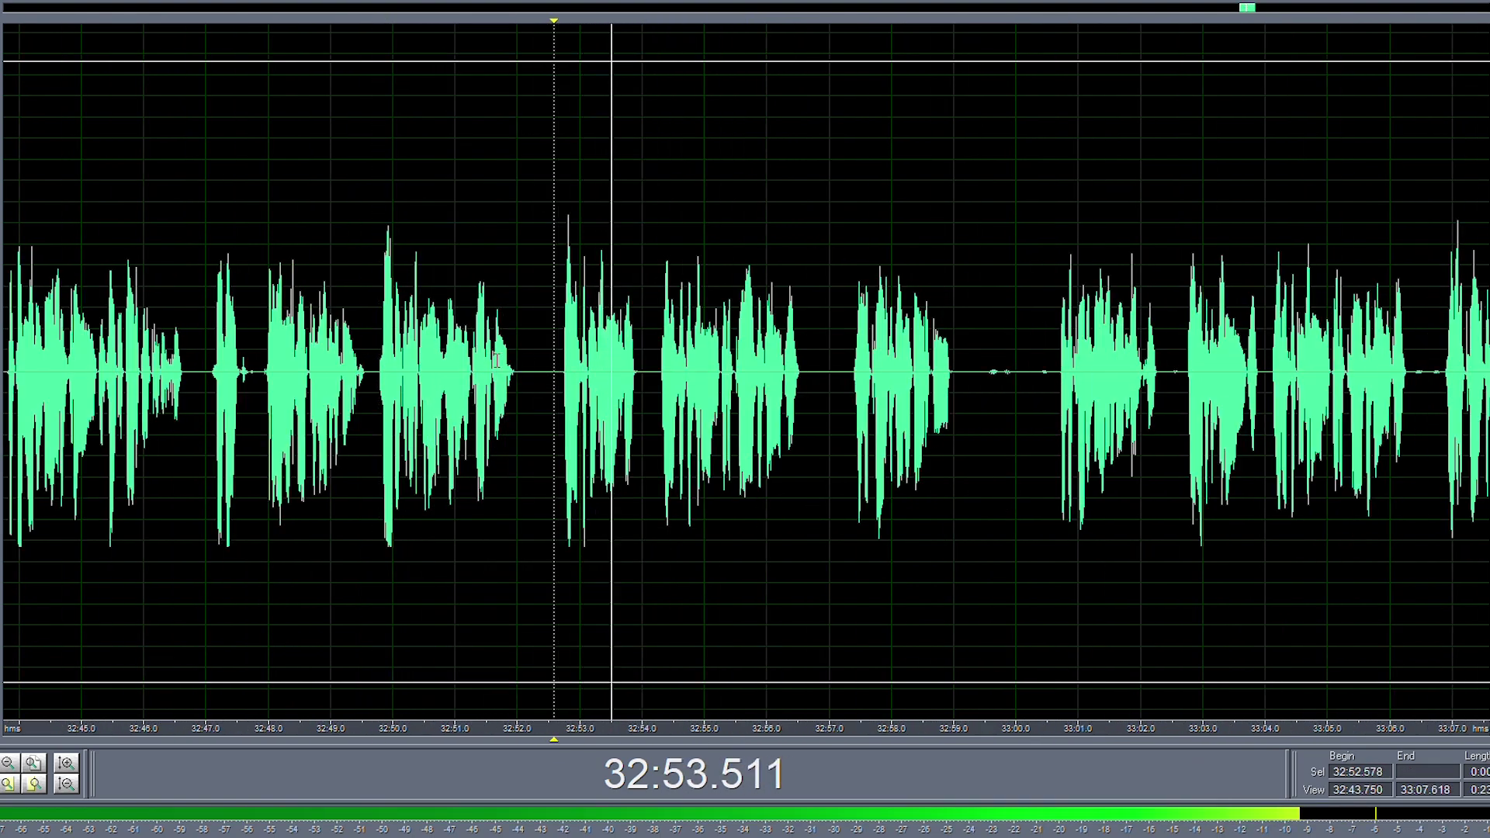
# - Delete the phrase from 32:52.578 to 32:54.227 and play back the following one from 32:54.477
pyautogui.scroll(-2, 497, 361)
pyautogui.scroll(3, 583, 376)
pyautogui.keyDown('shift'); pyautogui.click(583, 377); pyautogui.keyUp('shift')
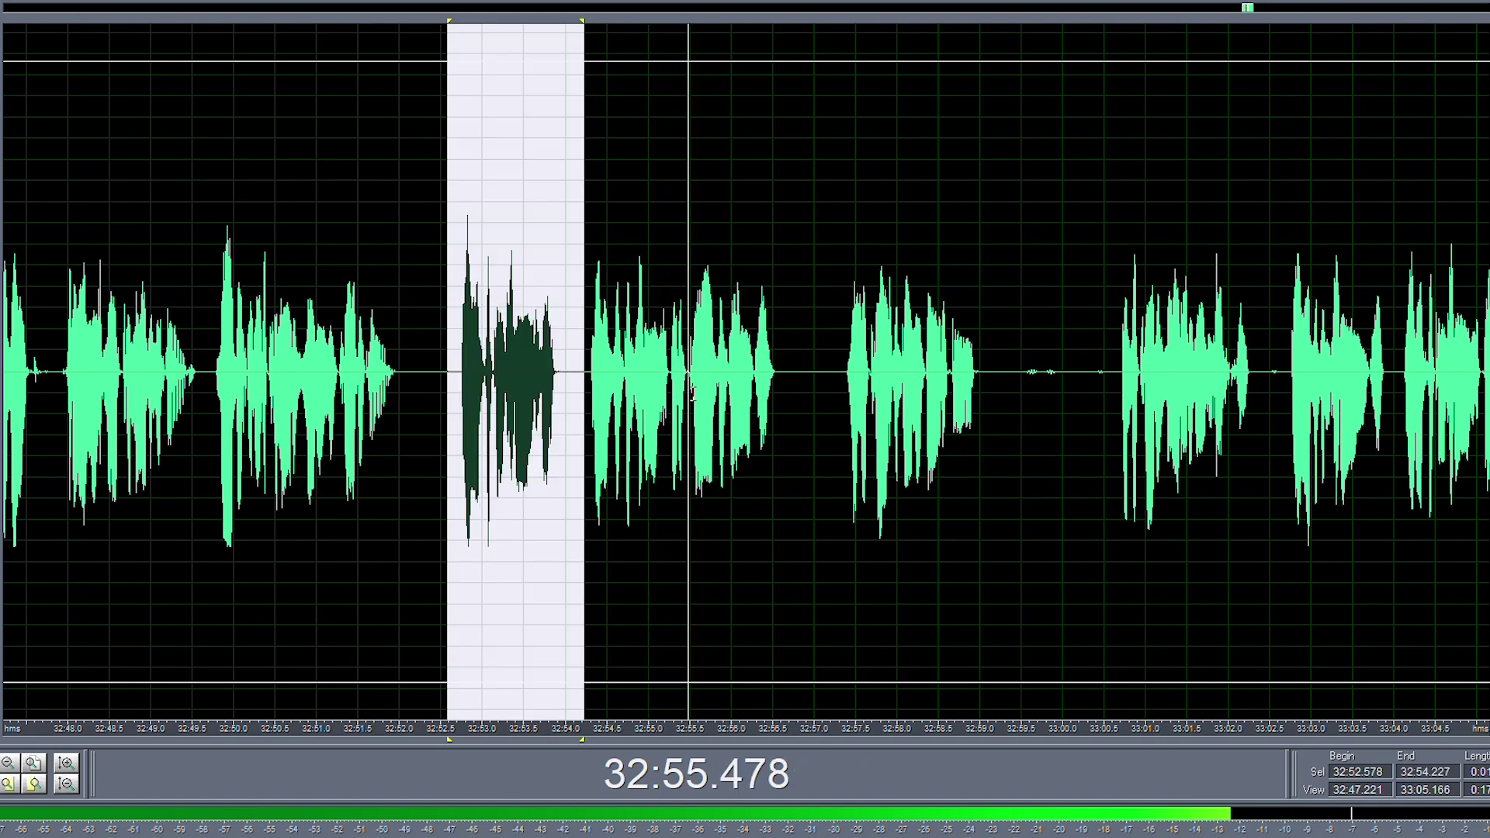
pyautogui.press('Delete')
pyautogui.press('space')
pyautogui.click(662, 374)
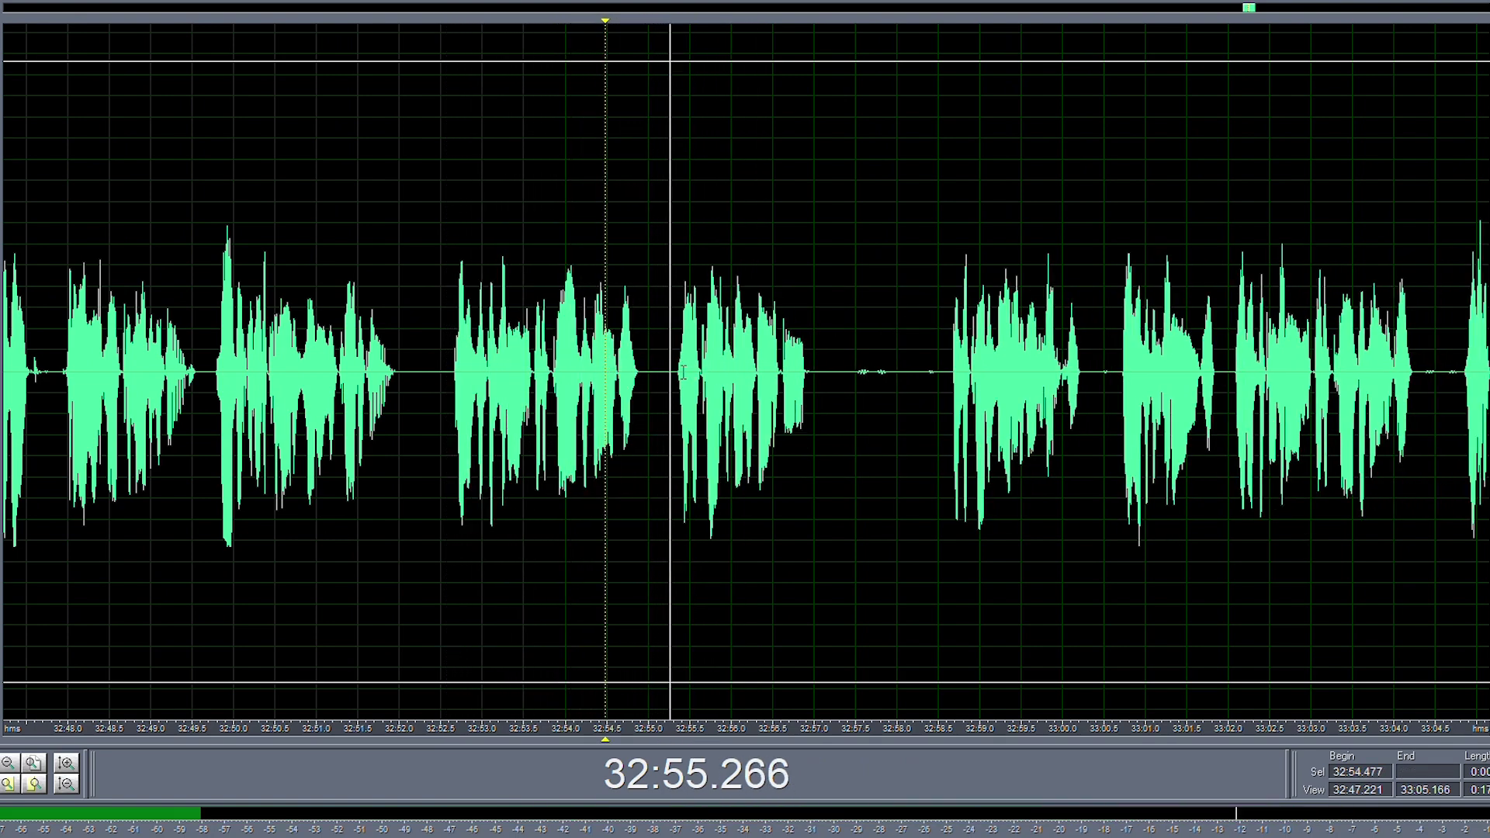
# - Cut about 0.2 s from the pause at 32:55.103 and play back the join
pyautogui.scroll(2, 681, 373)
pyautogui.moveTo(672, 373); pyautogui.dragTo(641, 375)
pyautogui.press('Delete')
pyautogui.press('space')
pyautogui.scroll(-3, 642, 375)
pyautogui.scroll(2, 750, 376)
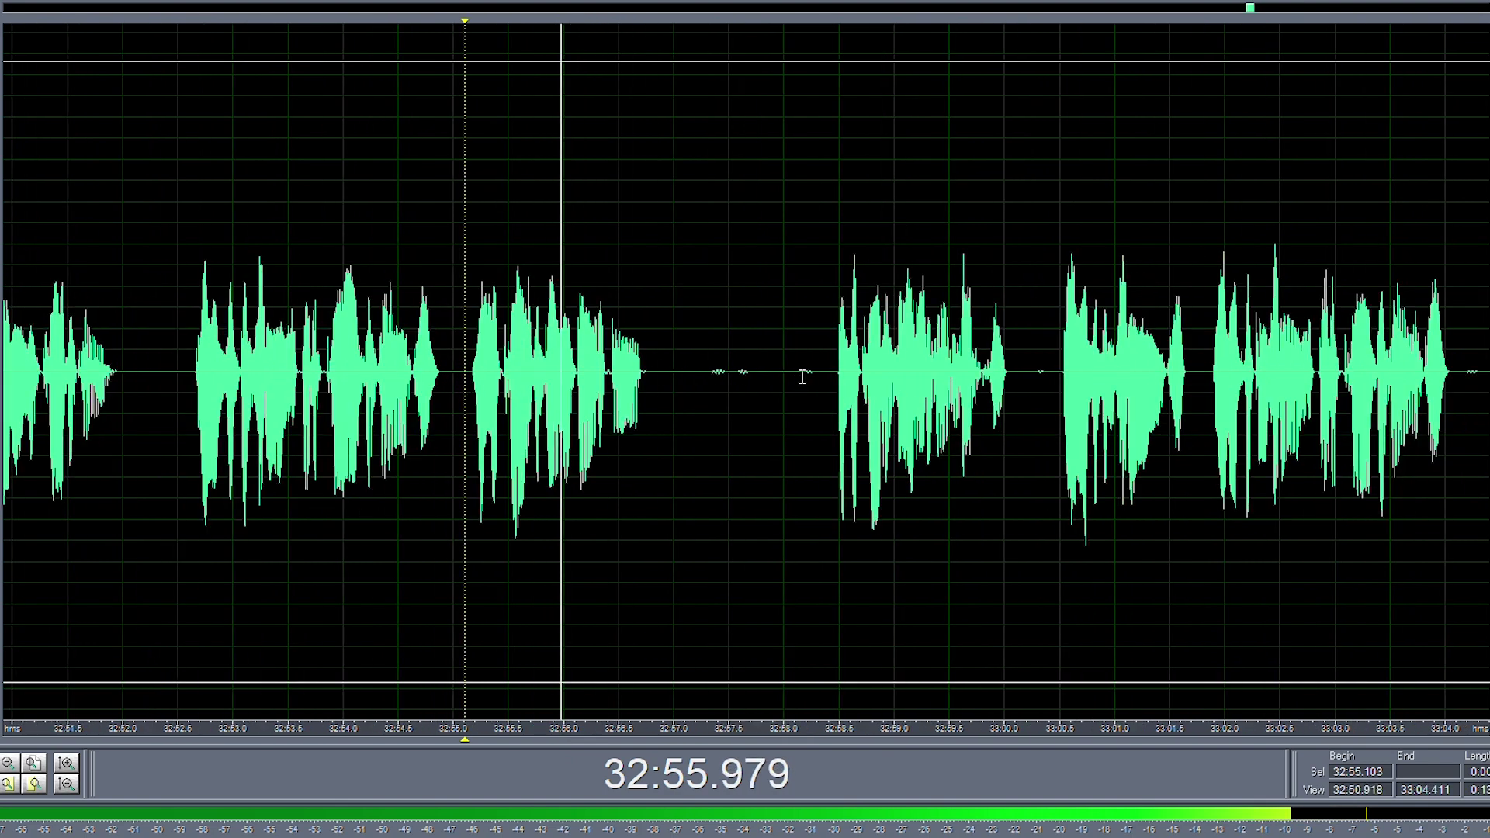
# - Delete the noisy pause from 32:56.930 to 32:58.392 and play back from 32:55.884
pyautogui.click(822, 380)
pyautogui.moveTo(826, 373); pyautogui.dragTo(666, 373)
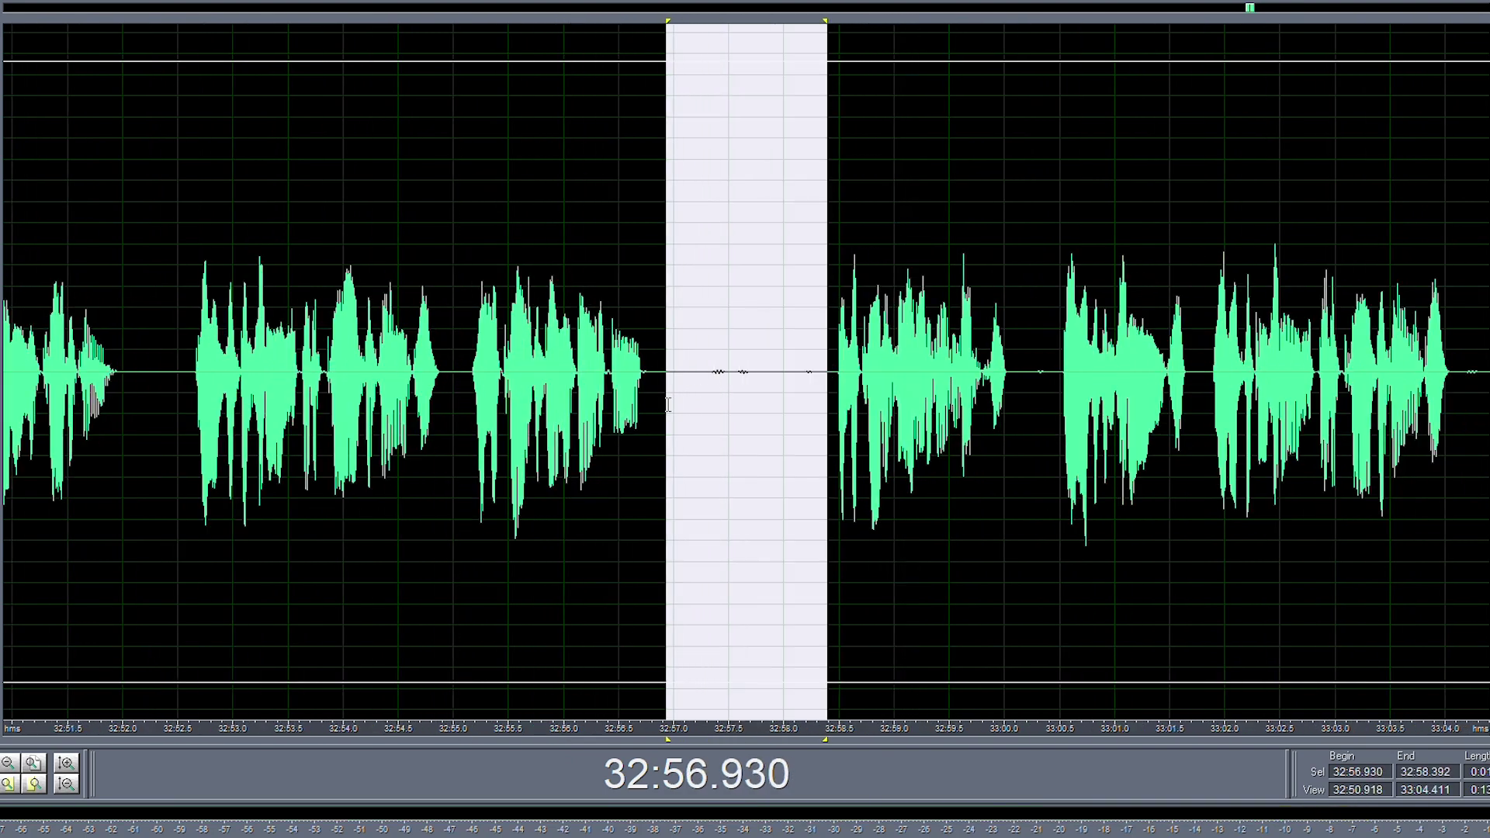
pyautogui.press('Delete')
pyautogui.click(552, 365)
pyautogui.scroll(-2, 561, 358)
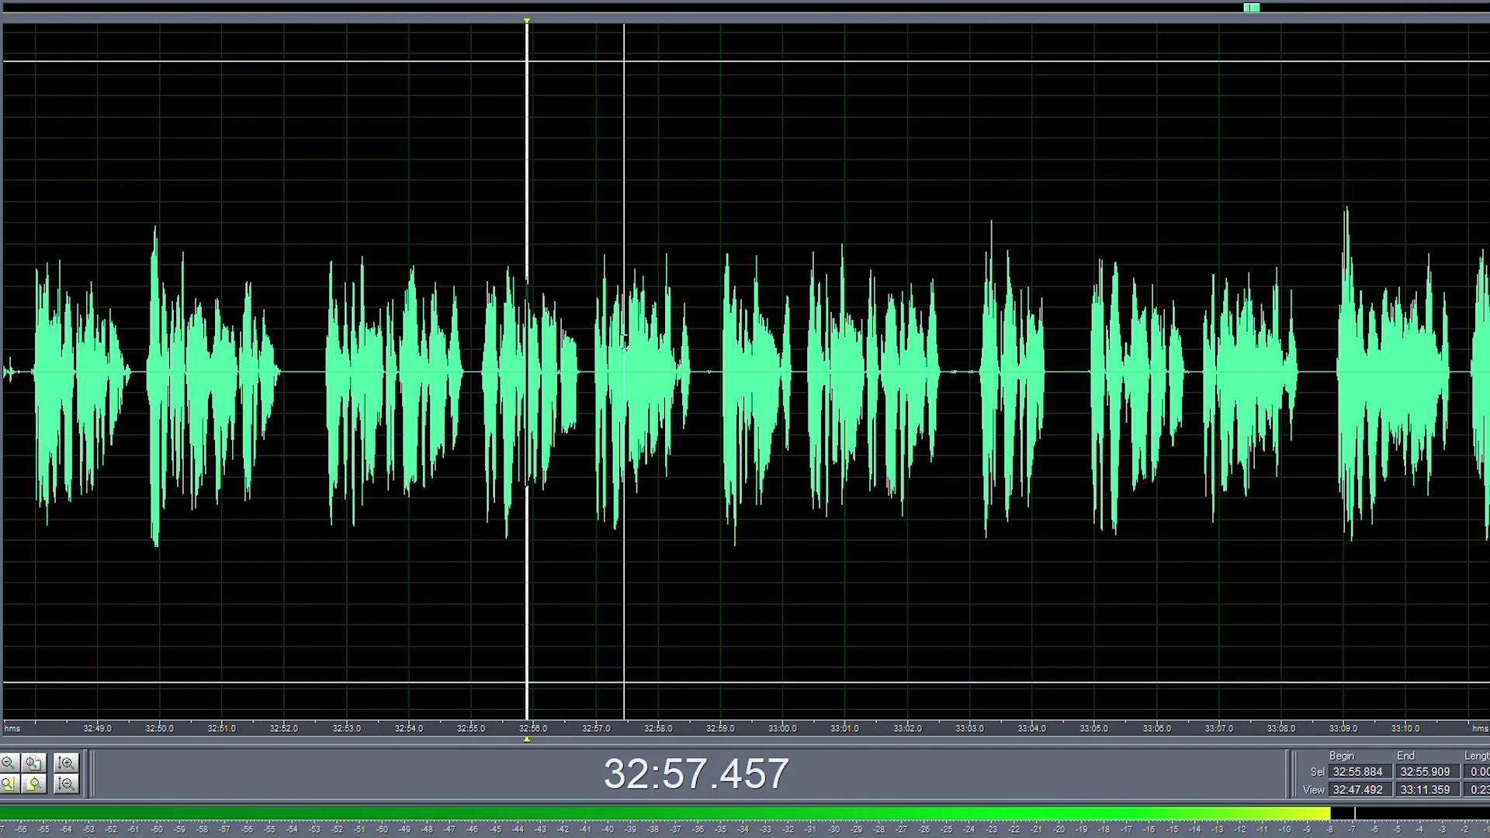
# - Play back from 32:58.949 and delete the unwanted takes from 32:52.518 to 33:00.224
pyautogui.scroll(3, 705, 371)
pyautogui.moveTo(695, 372); pyautogui.dragTo(743, 373)
pyautogui.click(740, 374)
pyautogui.scroll(-2, 740, 373)
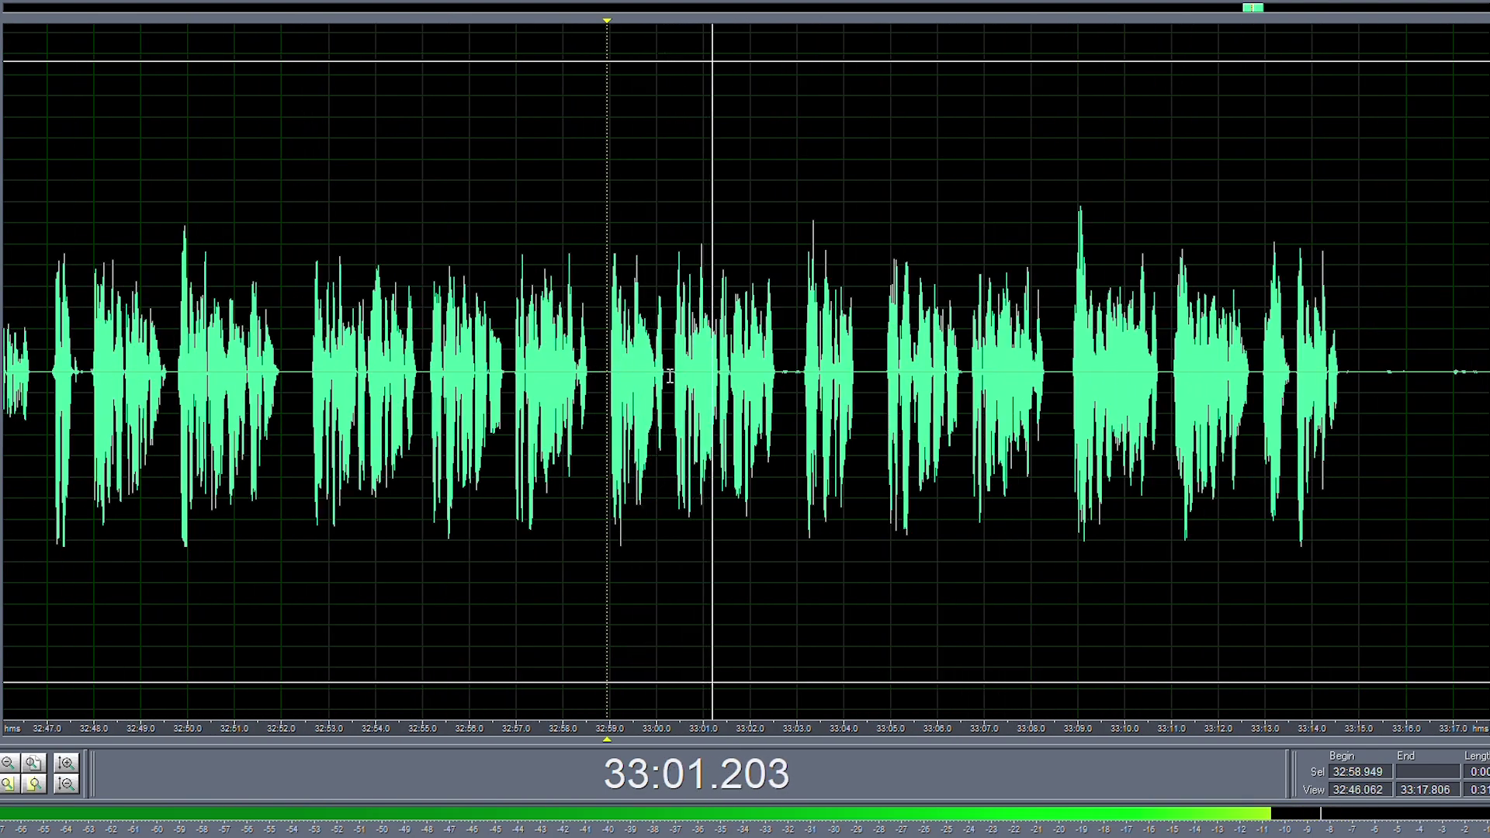
pyautogui.moveTo(668, 376); pyautogui.dragTo(311, 376)
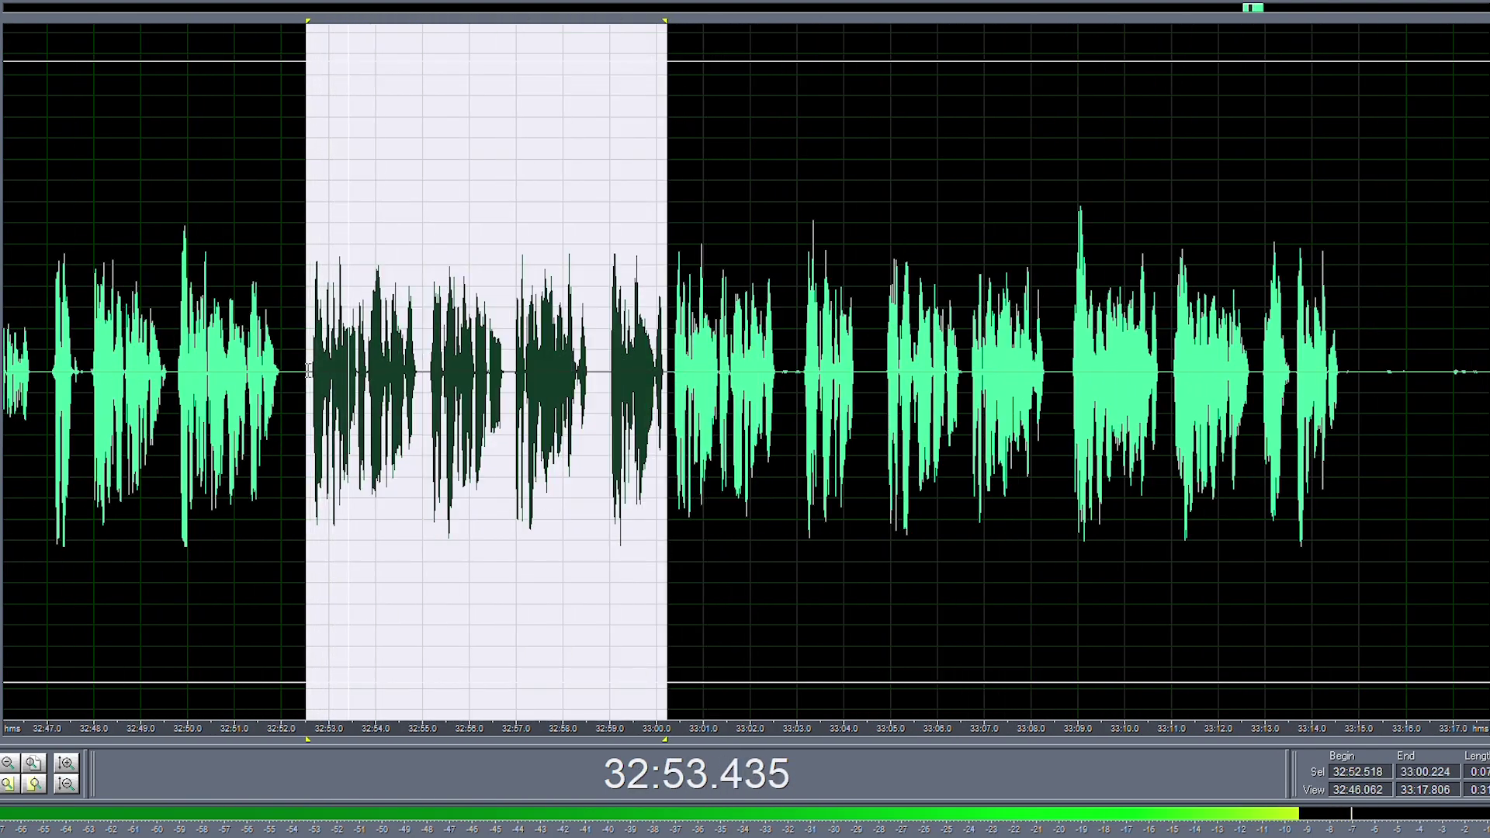
pyautogui.press('Delete')
# - Play back the new join and delete about 0.4 s of the noisy pause near 32:55.0
pyautogui.scroll(2, 431, 375)
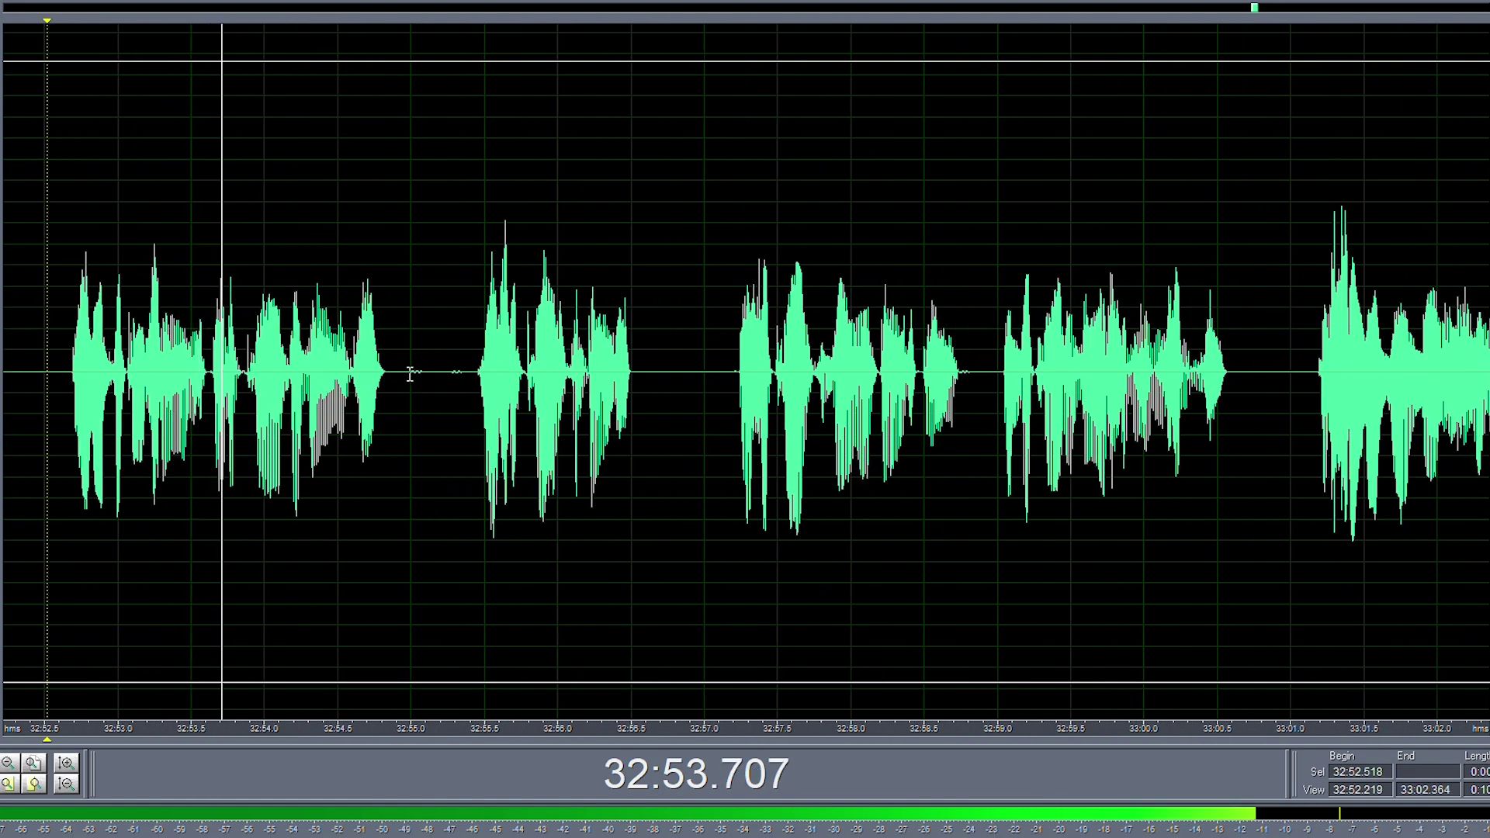
pyautogui.moveTo(403, 376)
pyautogui.mouseDown()
pyautogui.moveTo(467, 379)
pyautogui.moveTo(407, 386)
pyautogui.mouseUp()
pyautogui.press('F3')
pyautogui.click(467, 379)
pyautogui.press('Delete')
pyautogui.press('space')
pyautogui.click(423, 386)
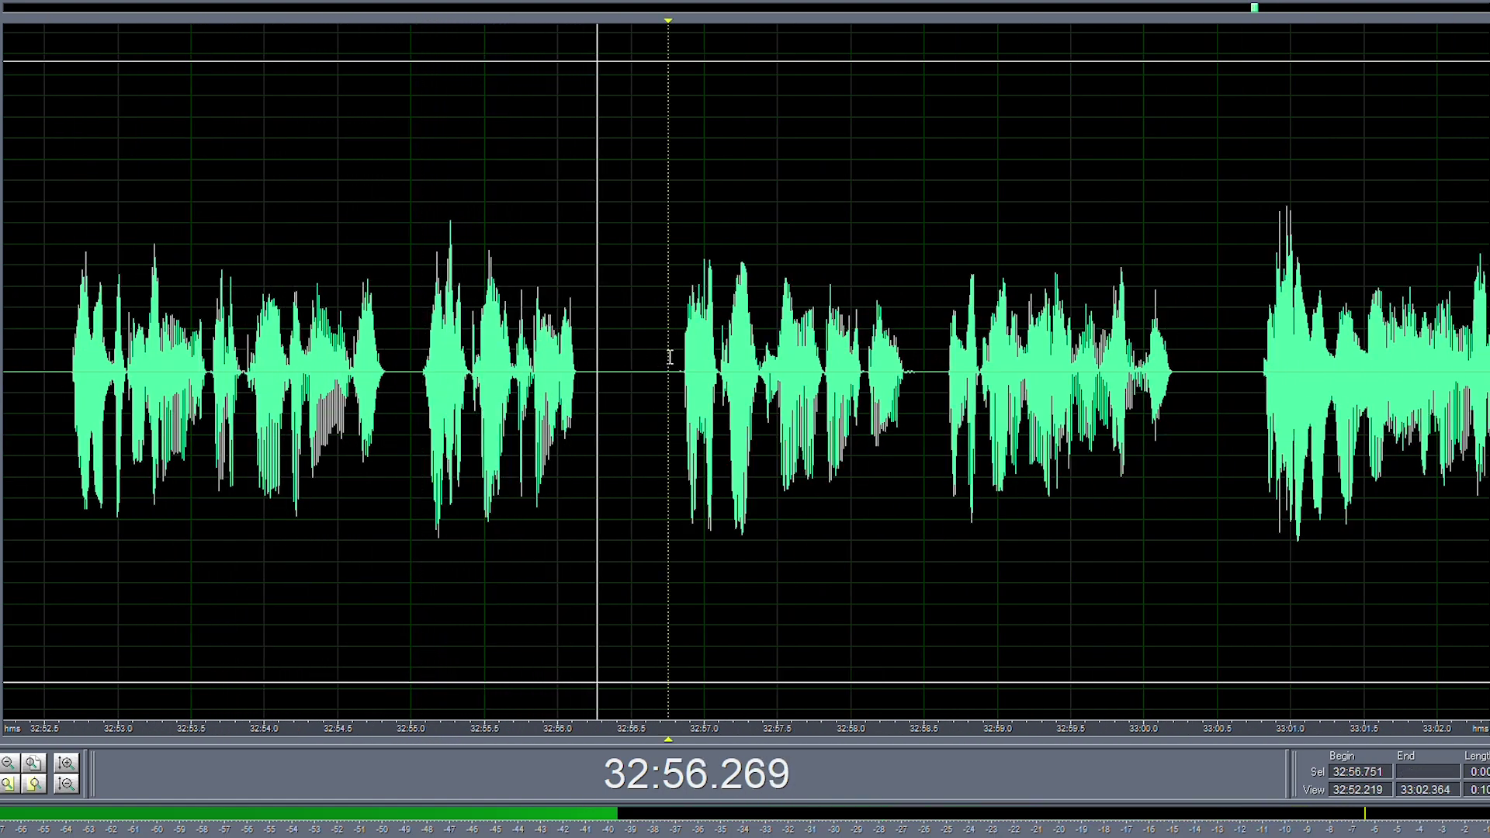
# - Delete the phrase from 32:54.983 to 32:56.751 and play back the join
pyautogui.moveTo(670, 357); pyautogui.dragTo(406, 388)
pyautogui.press('Delete')
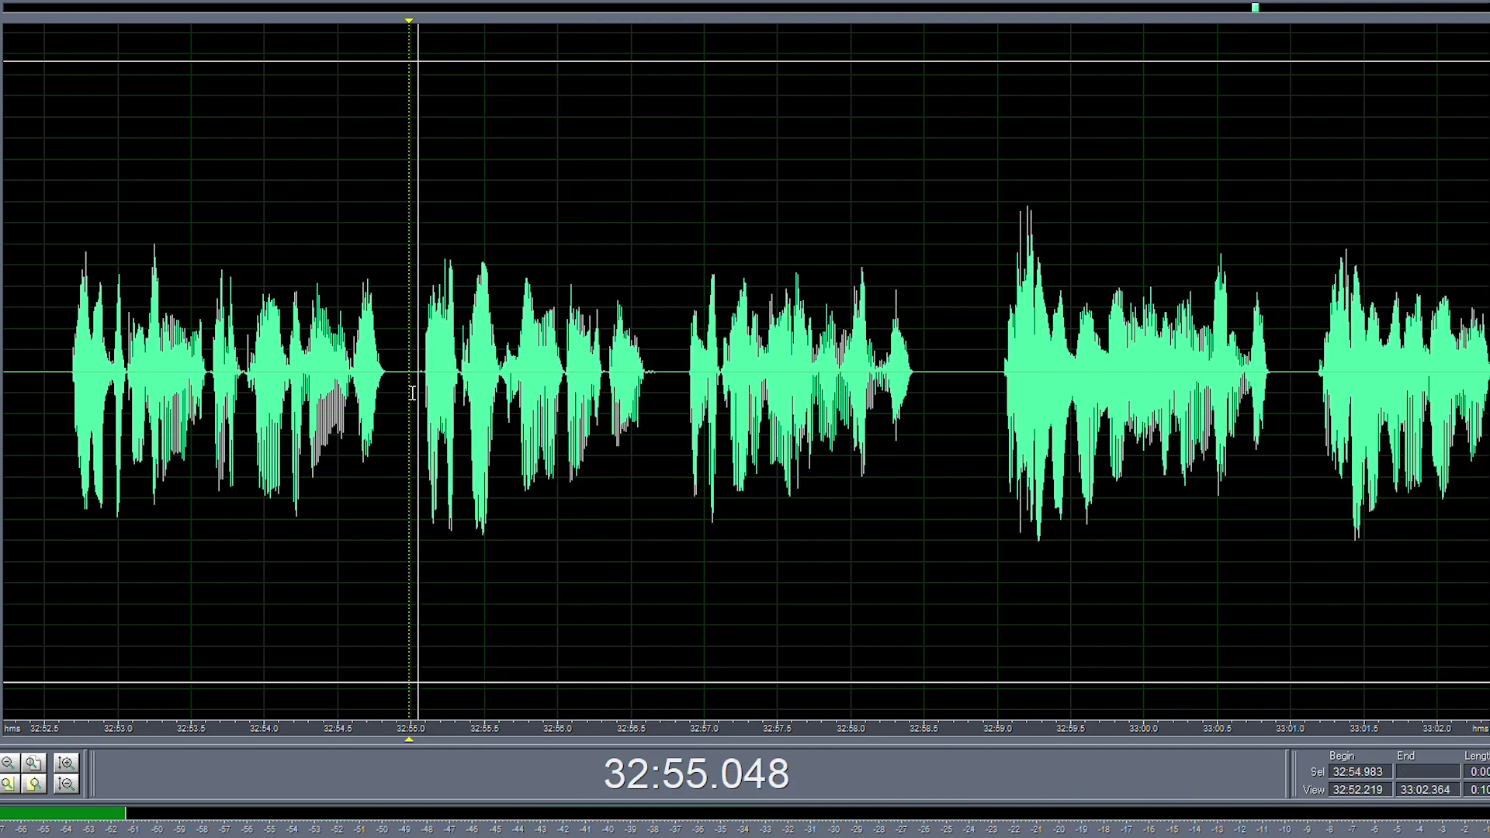
pyautogui.scroll(-2, 412, 393)
pyautogui.scroll(3, 538, 385)
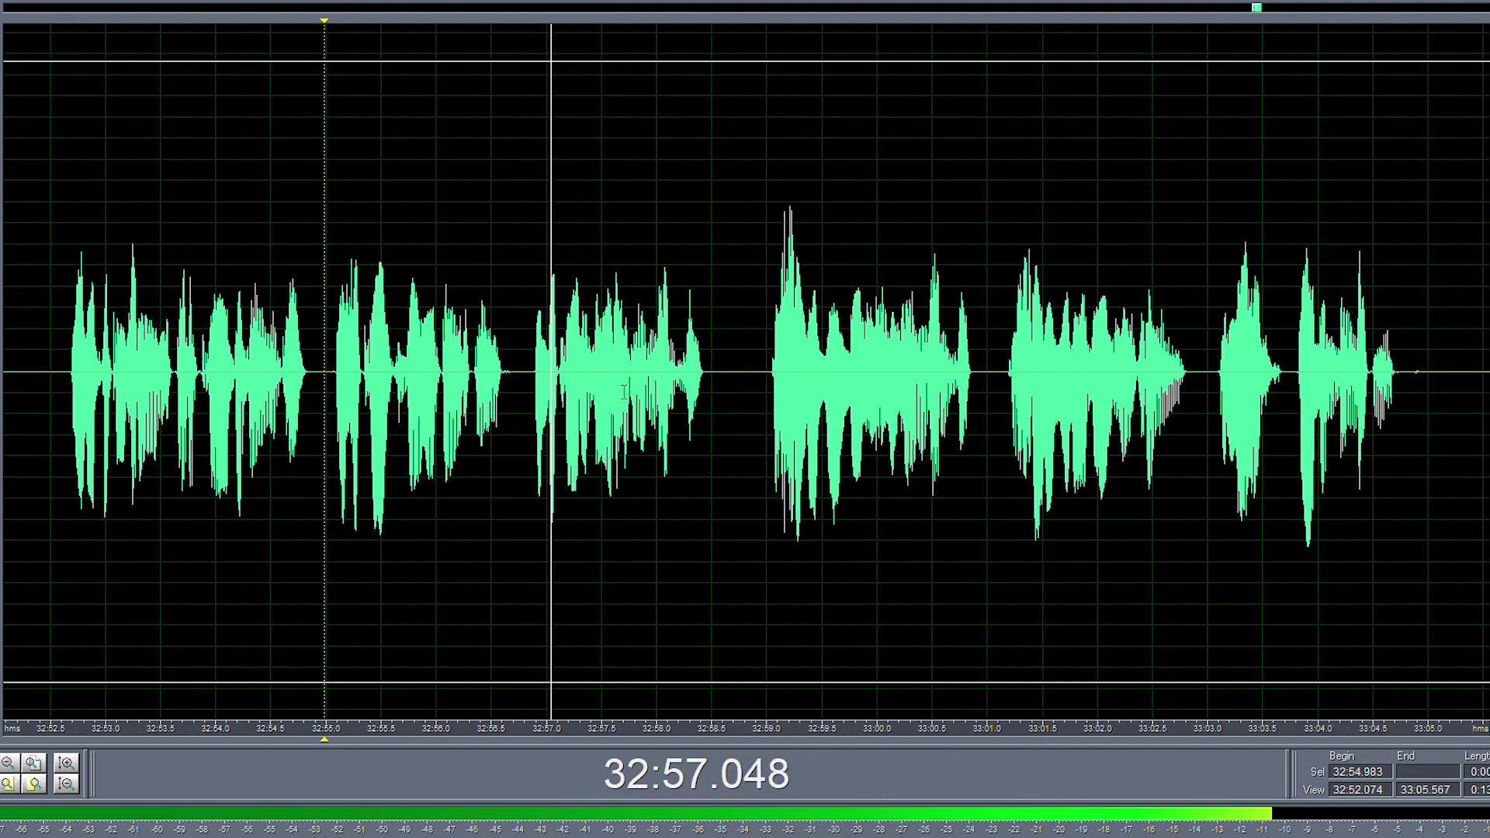
# - Cut about 0.3 s from the pause near 32:58.6 and play back the join
pyautogui.moveTo(762, 393); pyautogui.dragTo(705, 400)
pyautogui.press('Delete')
pyautogui.press('space')
pyautogui.scroll(-4, 497, 388)
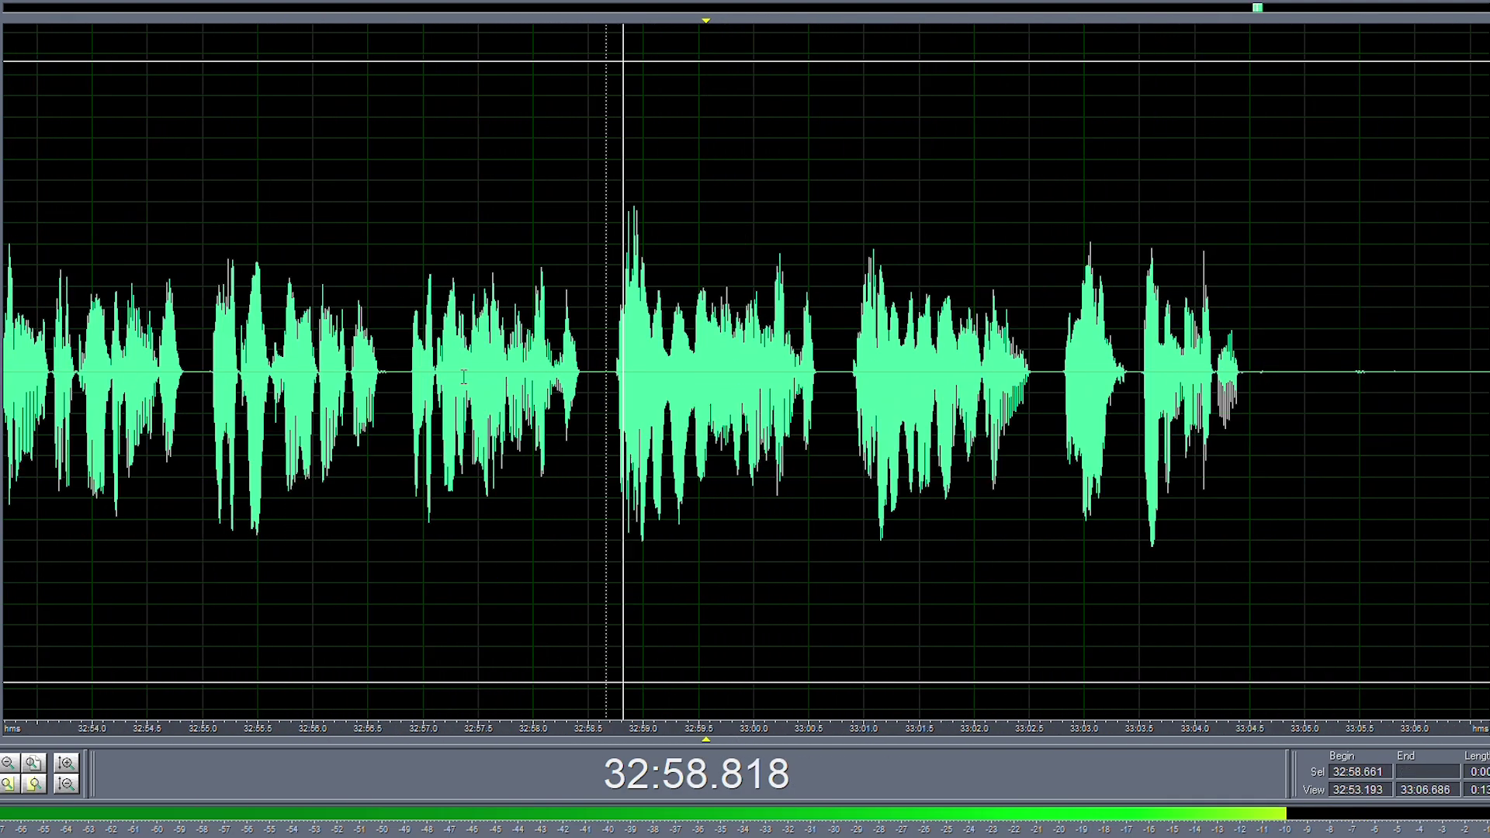
# - Shorten the long noisy pause after the phrase ending near 33:04.4 to about 0.7 s and play back from 33:03.793
pyautogui.scroll(2, 951, 375)
pyautogui.press('F2')
pyautogui.moveTo(872, 373); pyautogui.dragTo(1418, 368)
pyautogui.press('Delete')
pyautogui.moveTo(1062, 373); pyautogui.dragTo(882, 388)
pyautogui.press('Delete')
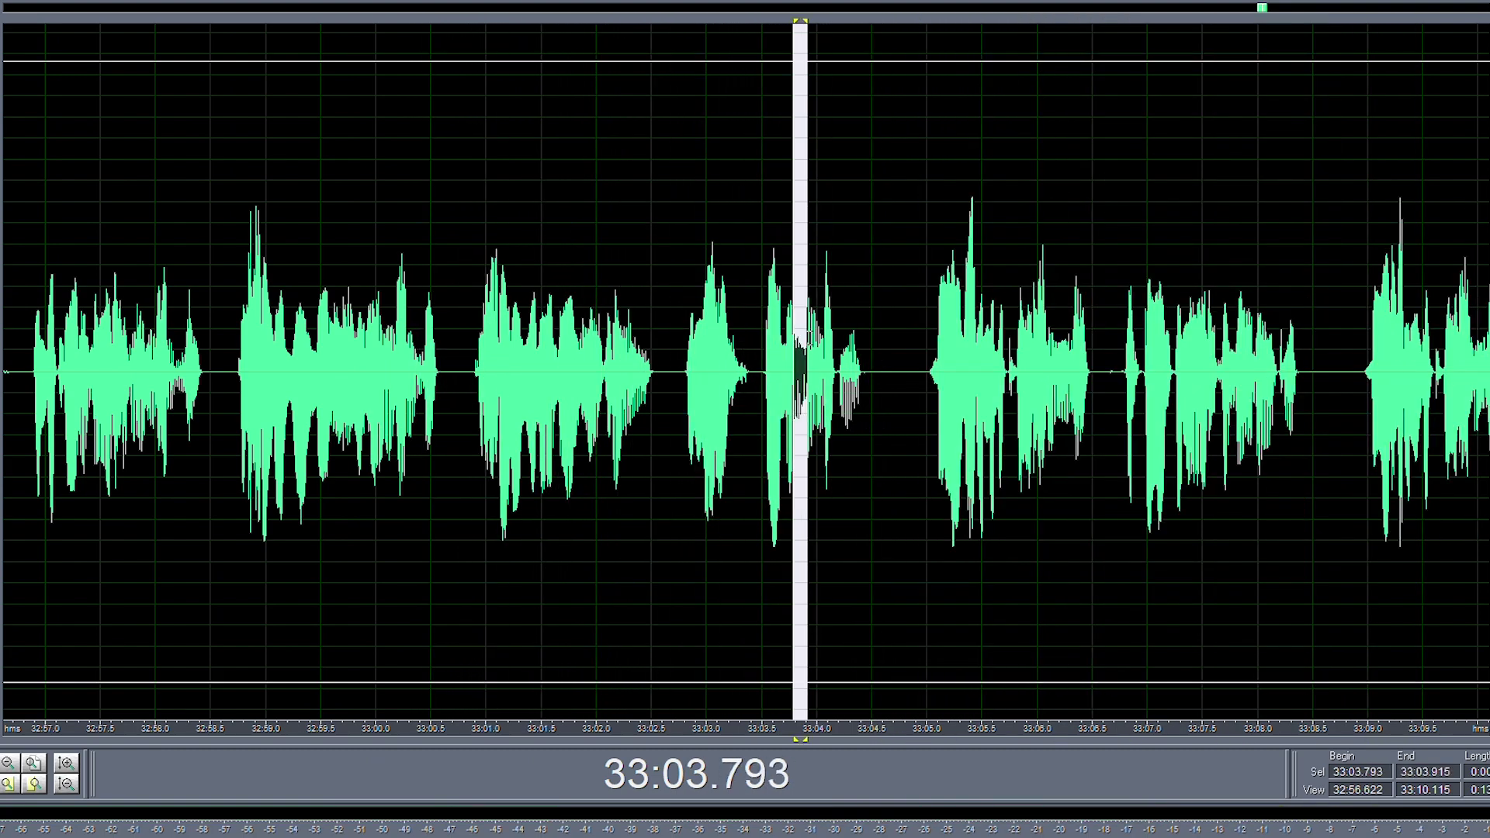
pyautogui.scroll(-4, 888, 388)
pyautogui.scroll(4, 644, 380)
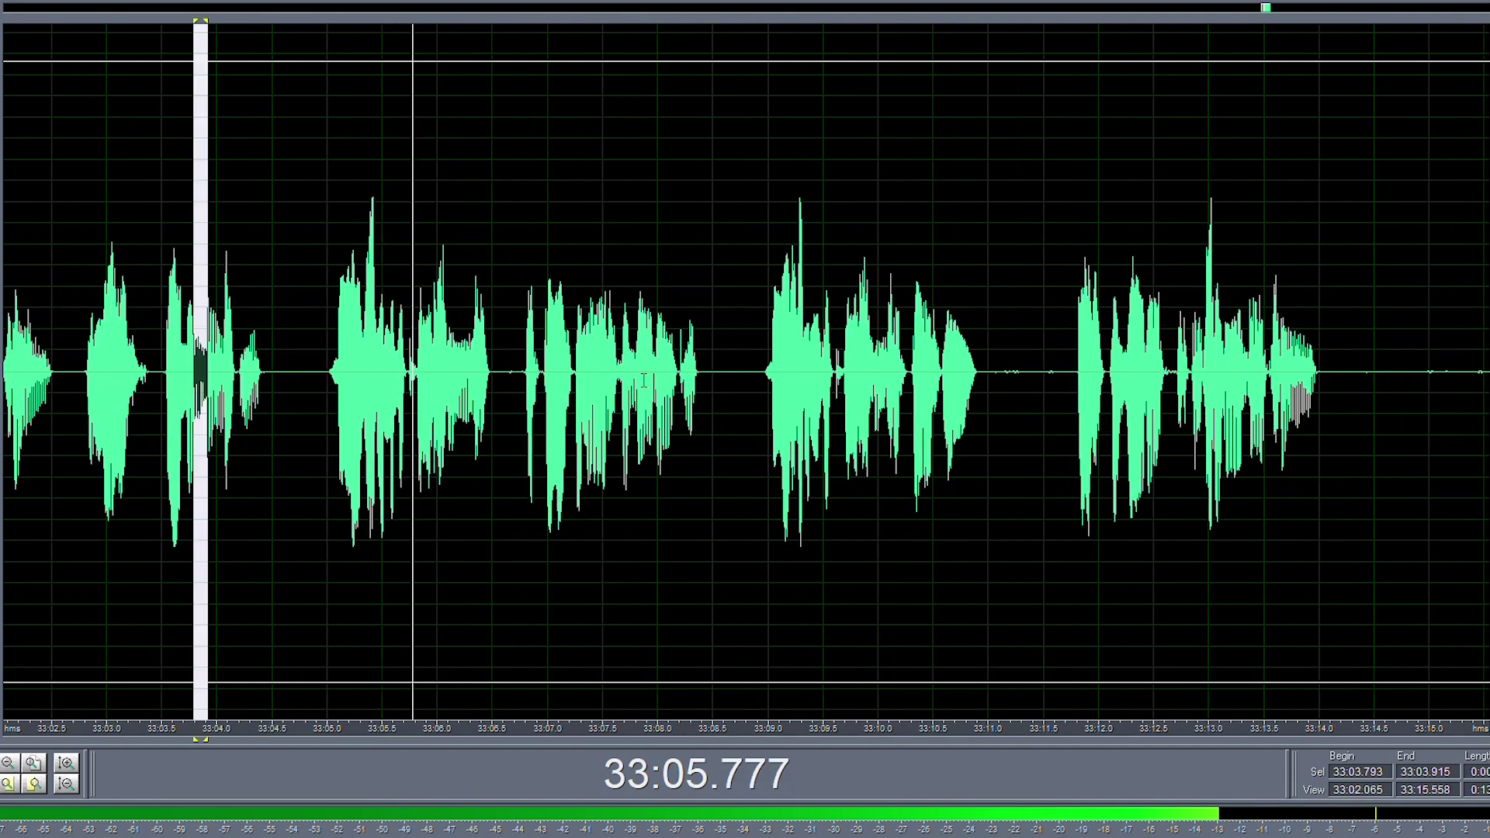
# - Silence the noise in the pause after the phrase ending near 33:10.9
pyautogui.scroll(-2, 481, 372)
pyautogui.scroll(2, 776, 380)
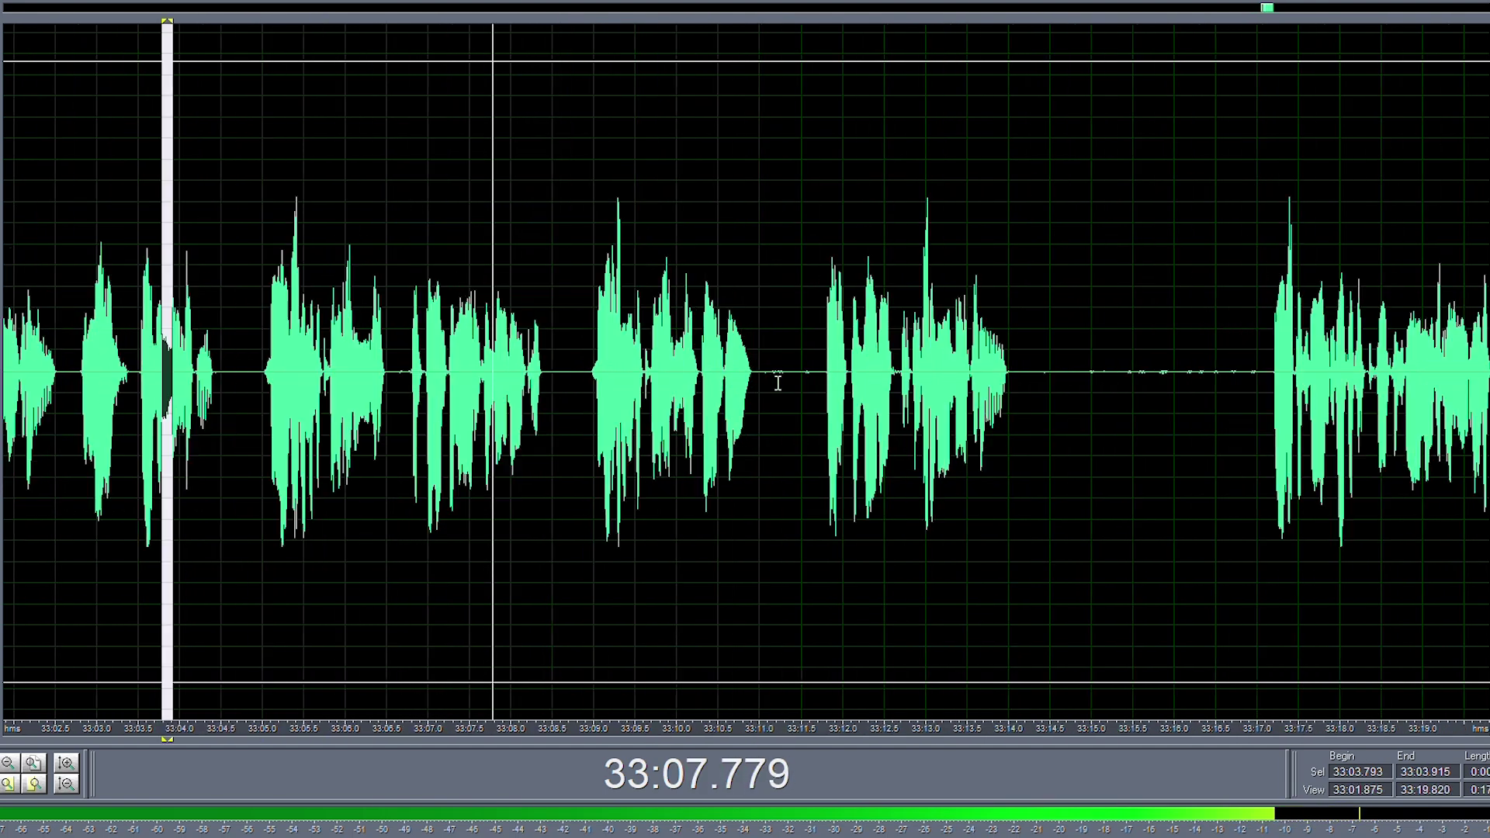
pyautogui.click(751, 371)
pyautogui.moveTo(752, 371); pyautogui.dragTo(825, 376)
pyautogui.press('s')
pyautogui.click(719, 375)
pyautogui.scroll(-2, 802, 374)
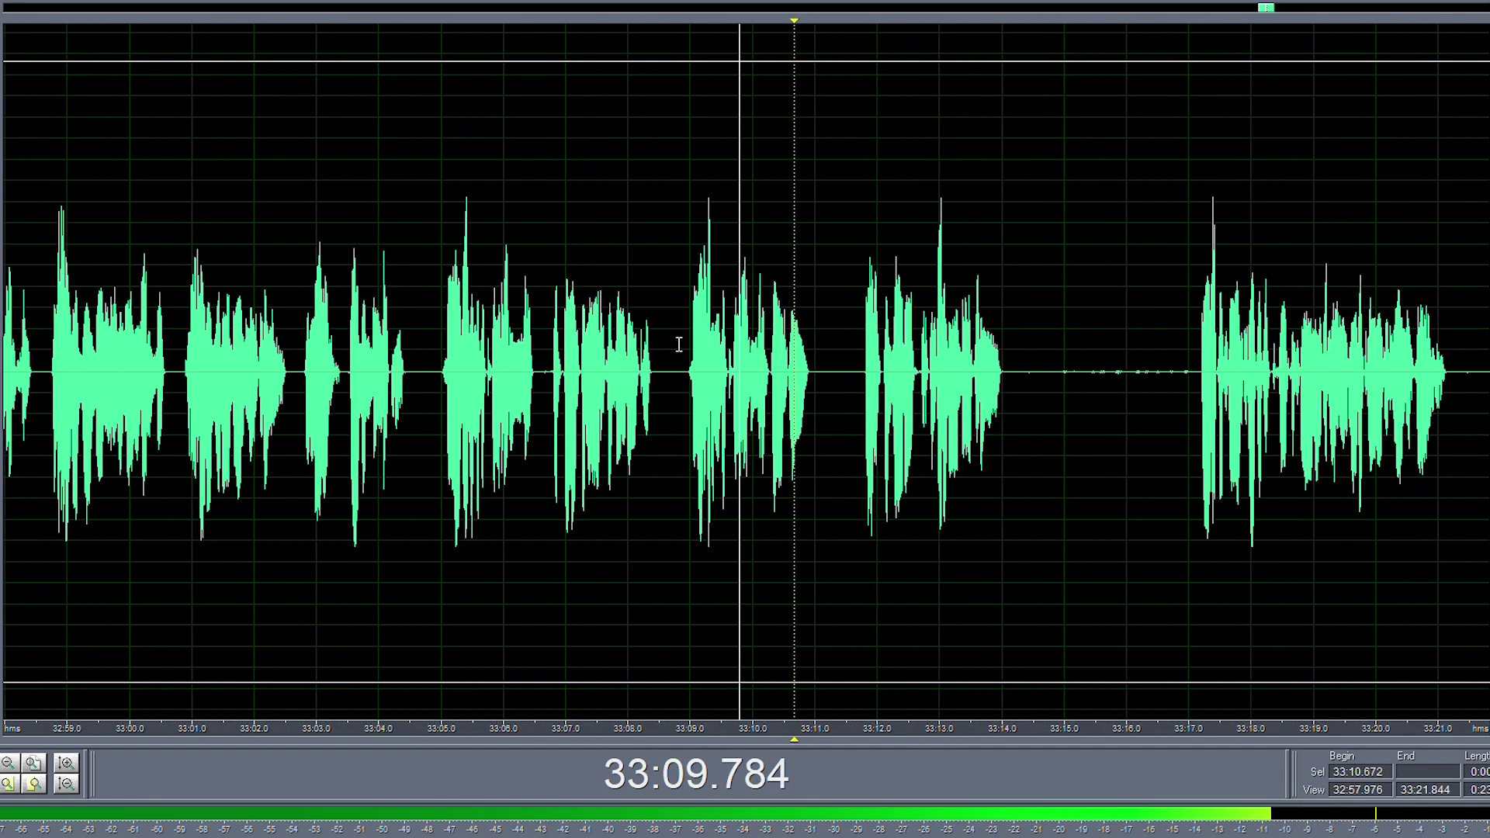
# - Delete the phrase from 33:04.955 to about 33:08.9 and cut about 0.2 s from the following pause near 33:07.5
pyautogui.moveTo(682, 361); pyautogui.dragTo(439, 373)
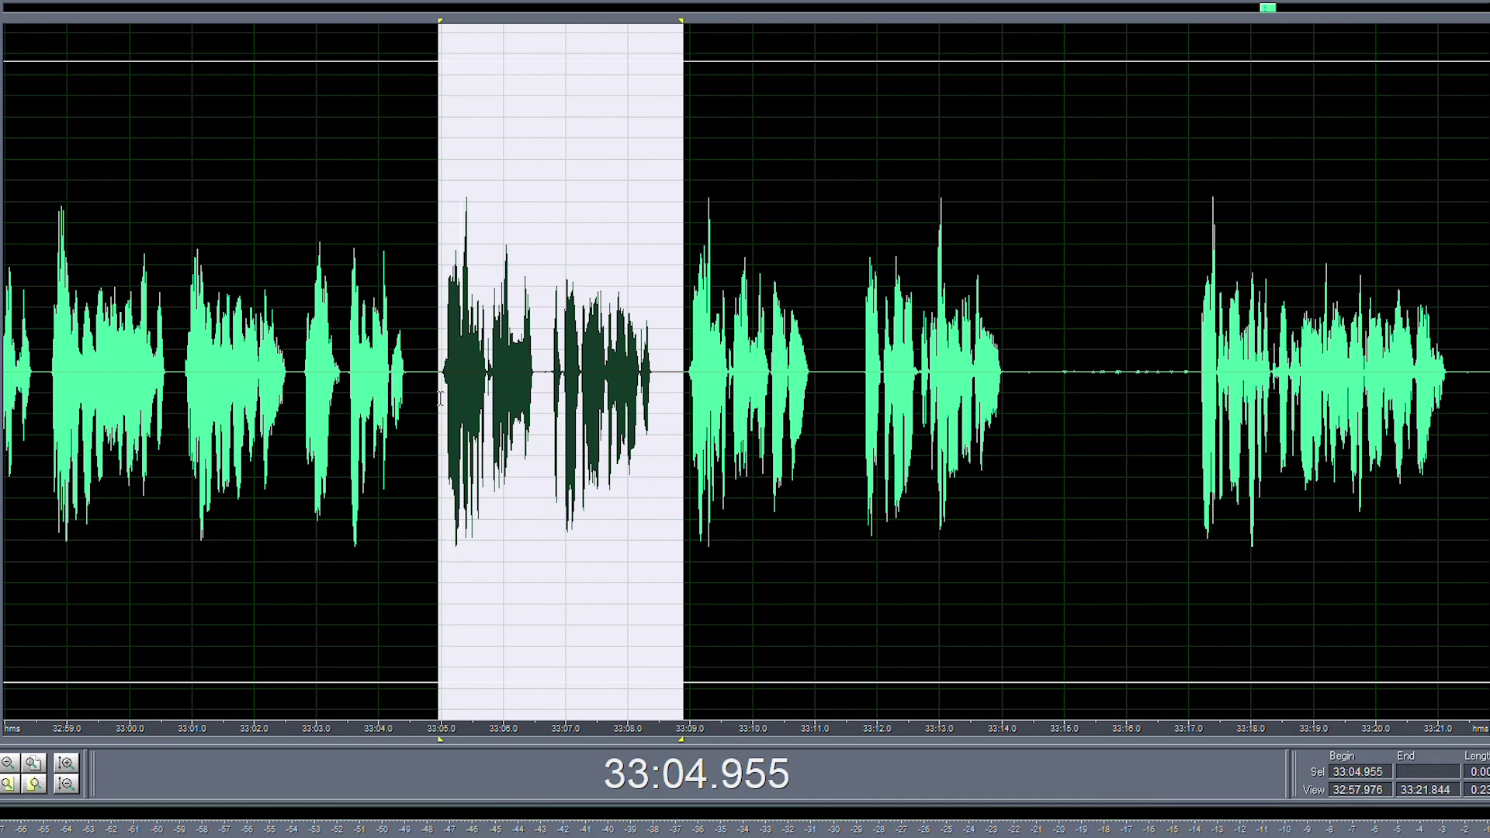
pyautogui.press('Delete')
pyautogui.press('space')
pyautogui.moveTo(606, 365); pyautogui.dragTo(592, 368)
pyautogui.press('Delete')
pyautogui.click(712, 365)
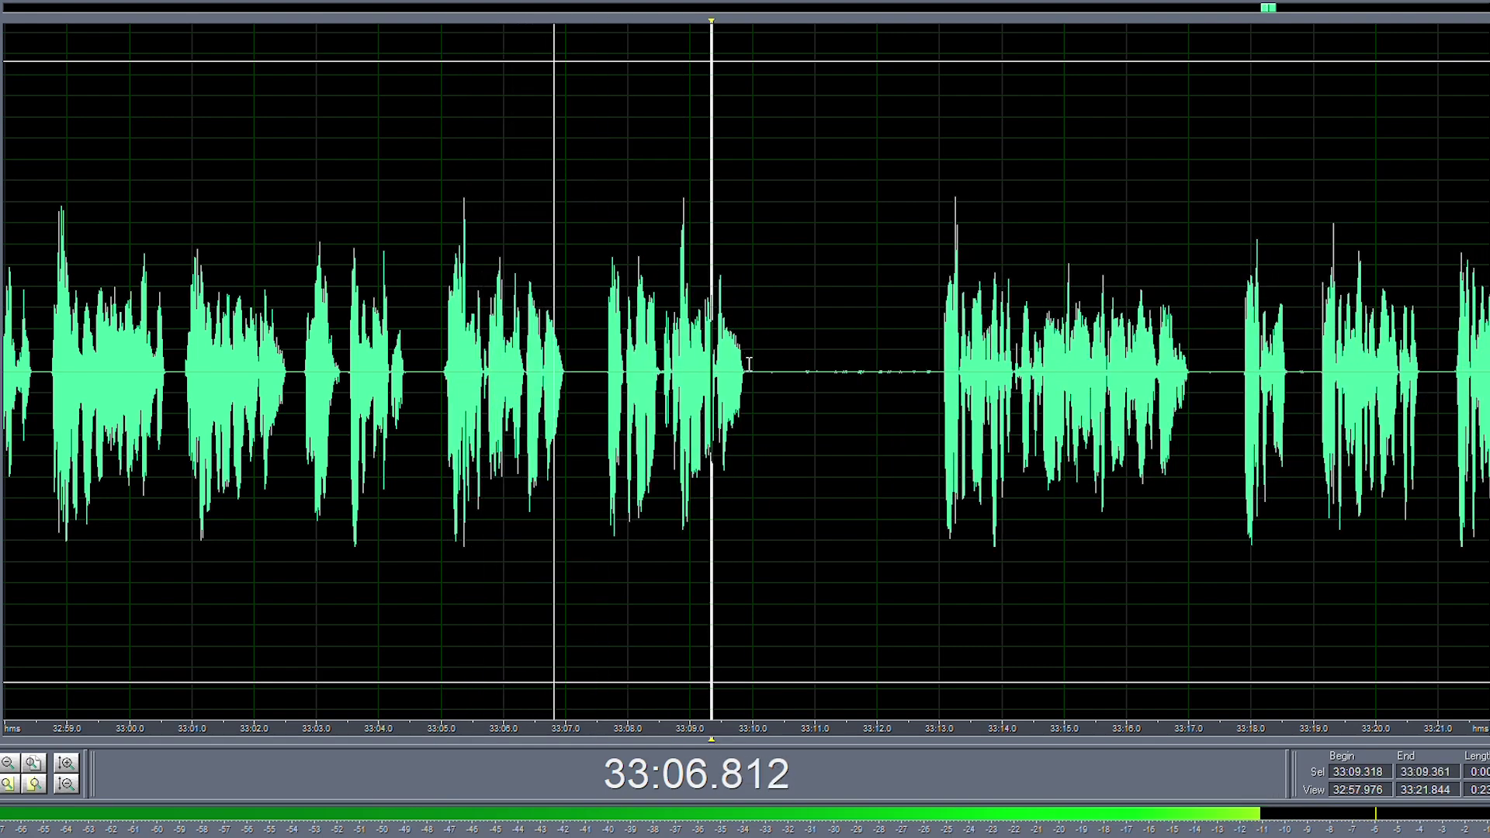
# - Delete the noisy gap from 33:10.315 to 33:12.901 and play back
pyautogui.click(753, 364)
pyautogui.moveTo(935, 370); pyautogui.dragTo(771, 404)
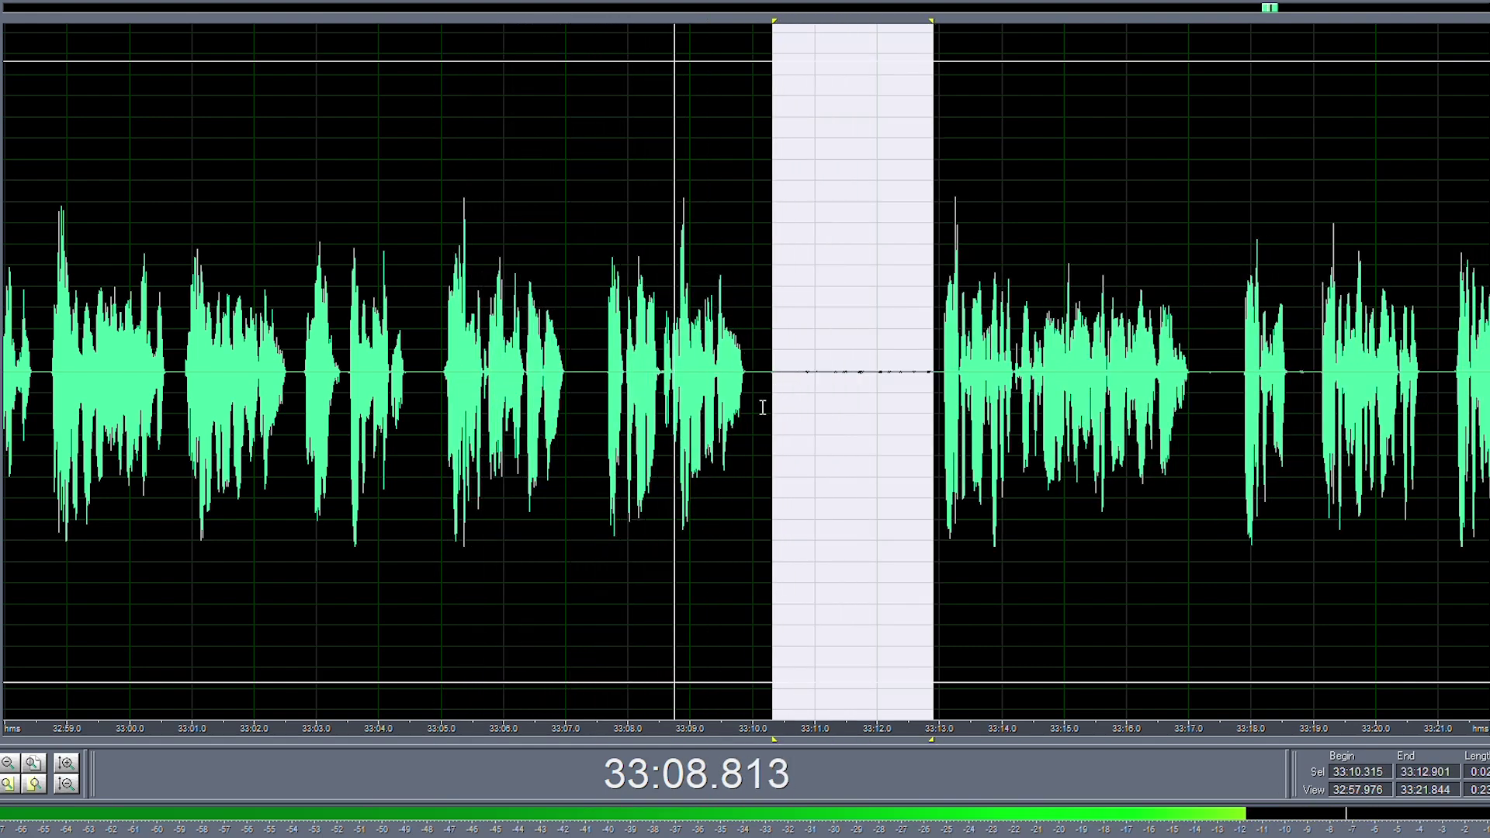
pyautogui.press('Delete')
pyautogui.press('space')
# - Shorten the pause near 33:07.0 to about 0.2 s and play back from 33:05.832
pyautogui.moveTo(590, 351); pyautogui.dragTo(509, 362)
pyautogui.scroll(4, 602, 358)
pyautogui.press('space')
pyautogui.press('Delete')
pyautogui.moveTo(267, 360); pyautogui.dragTo(262, 360)
pyautogui.press('space')
pyautogui.scroll(-1, 279, 359)
pyautogui.scroll(4, 434, 359)
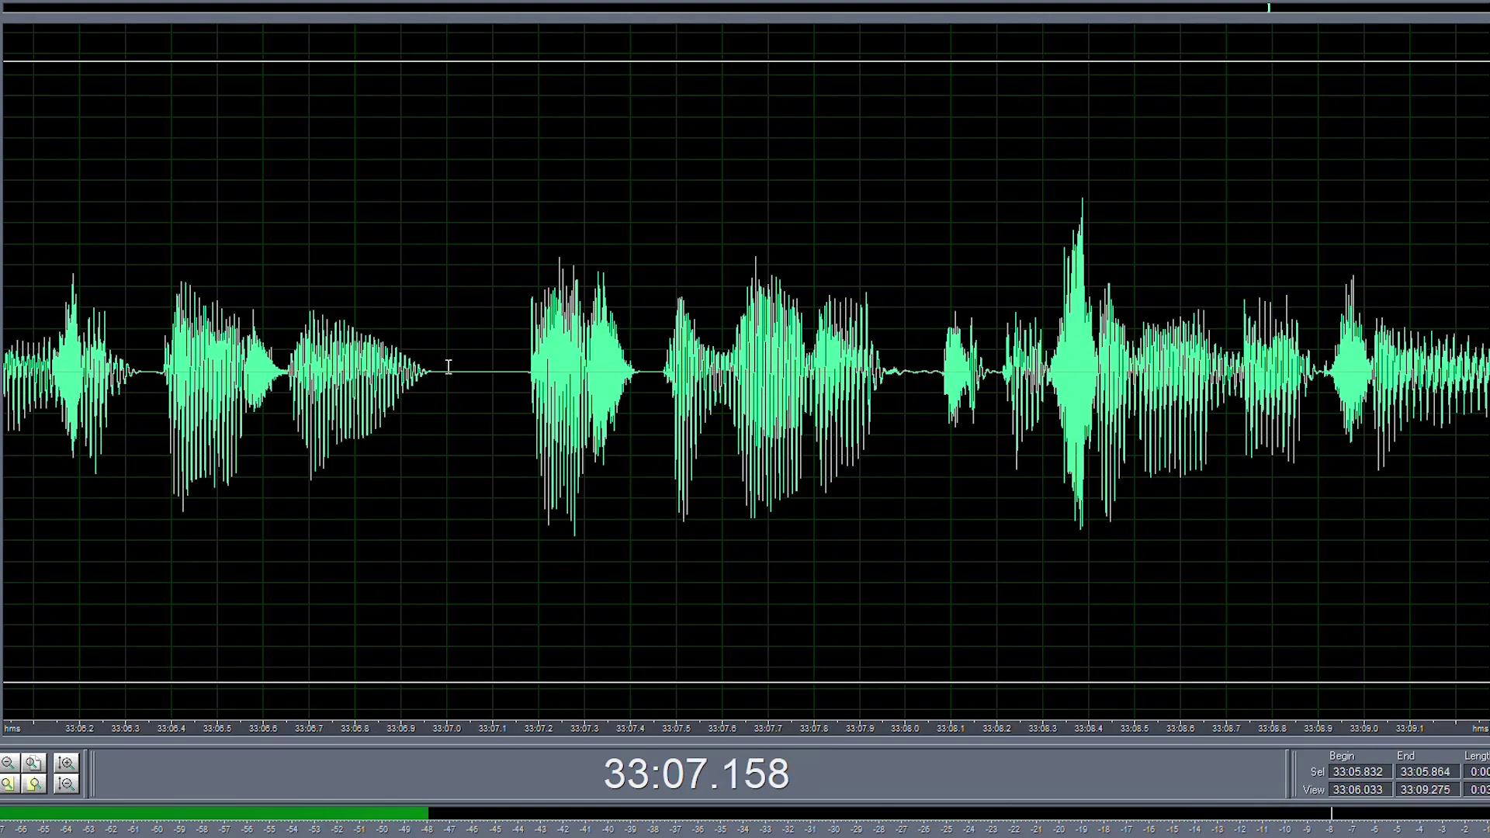
# - Cut about 0.1 s more from the pause near 33:07.1 and play back from 33:06.274
pyautogui.press('space')
pyautogui.moveTo(461, 366); pyautogui.dragTo(503, 365)
pyautogui.press('Delete')
pyautogui.moveTo(115, 267); pyautogui.dragTo(129, 271)
pyautogui.press('space')
pyautogui.scroll(-5, 300, 296)
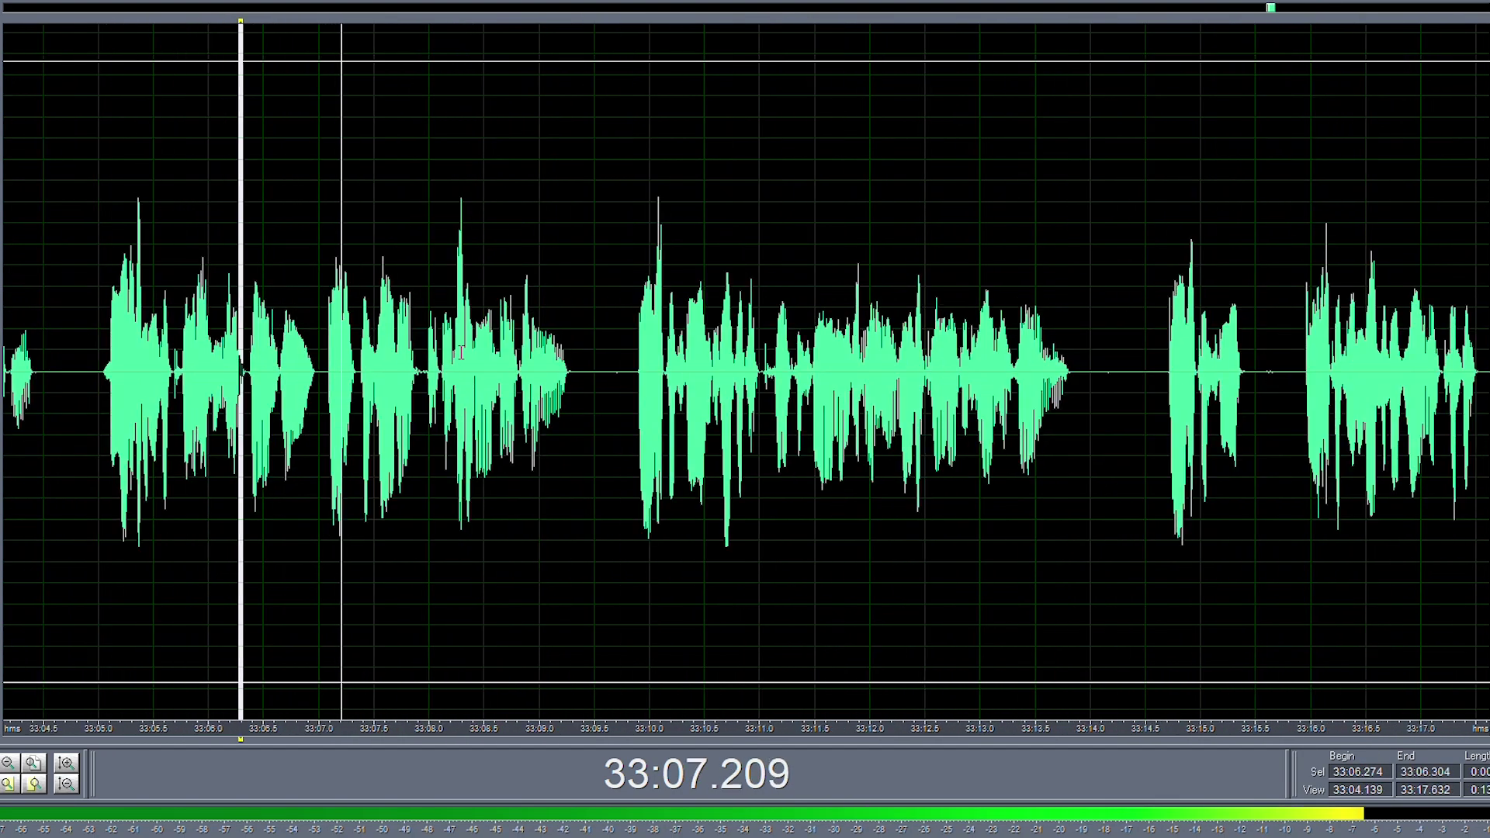
# - Silence the noise in the pause near 33:09.5 and play on into the following phrase
pyautogui.scroll(2, 652, 357)
pyautogui.moveTo(608, 361); pyautogui.dragTo(521, 362)
pyautogui.click(607, 362)
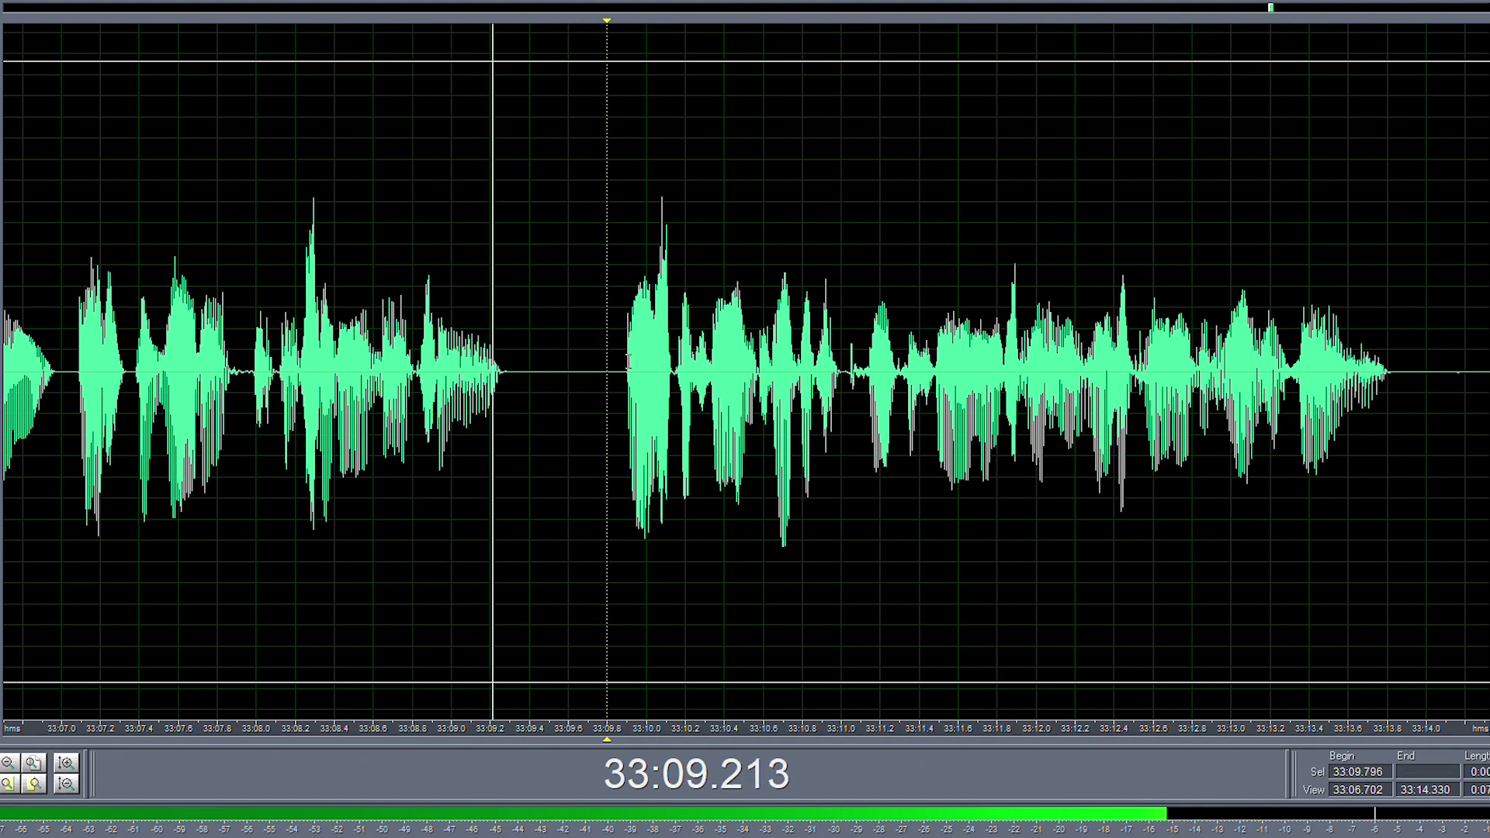
pyautogui.press('space')
pyautogui.scroll(-2, 508, 371)
pyautogui.scroll(2, 753, 401)
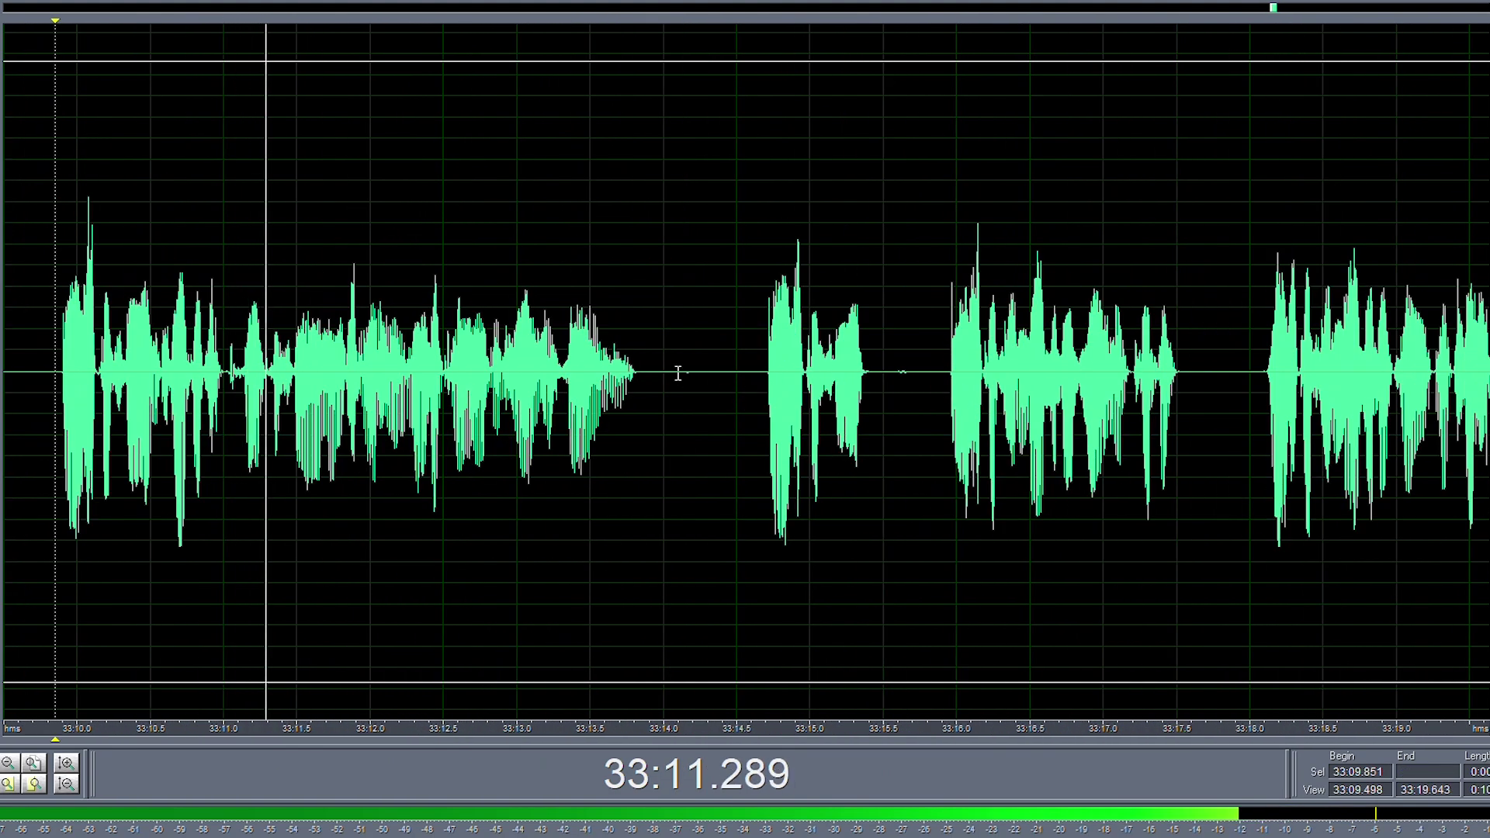
# - Silence the noise in the pauses near 33:14.1 and 33:15.6
pyautogui.moveTo(670, 373); pyautogui.dragTo(745, 372)
pyautogui.moveTo(898, 372); pyautogui.dragTo(937, 375)
pyautogui.click(938, 375)
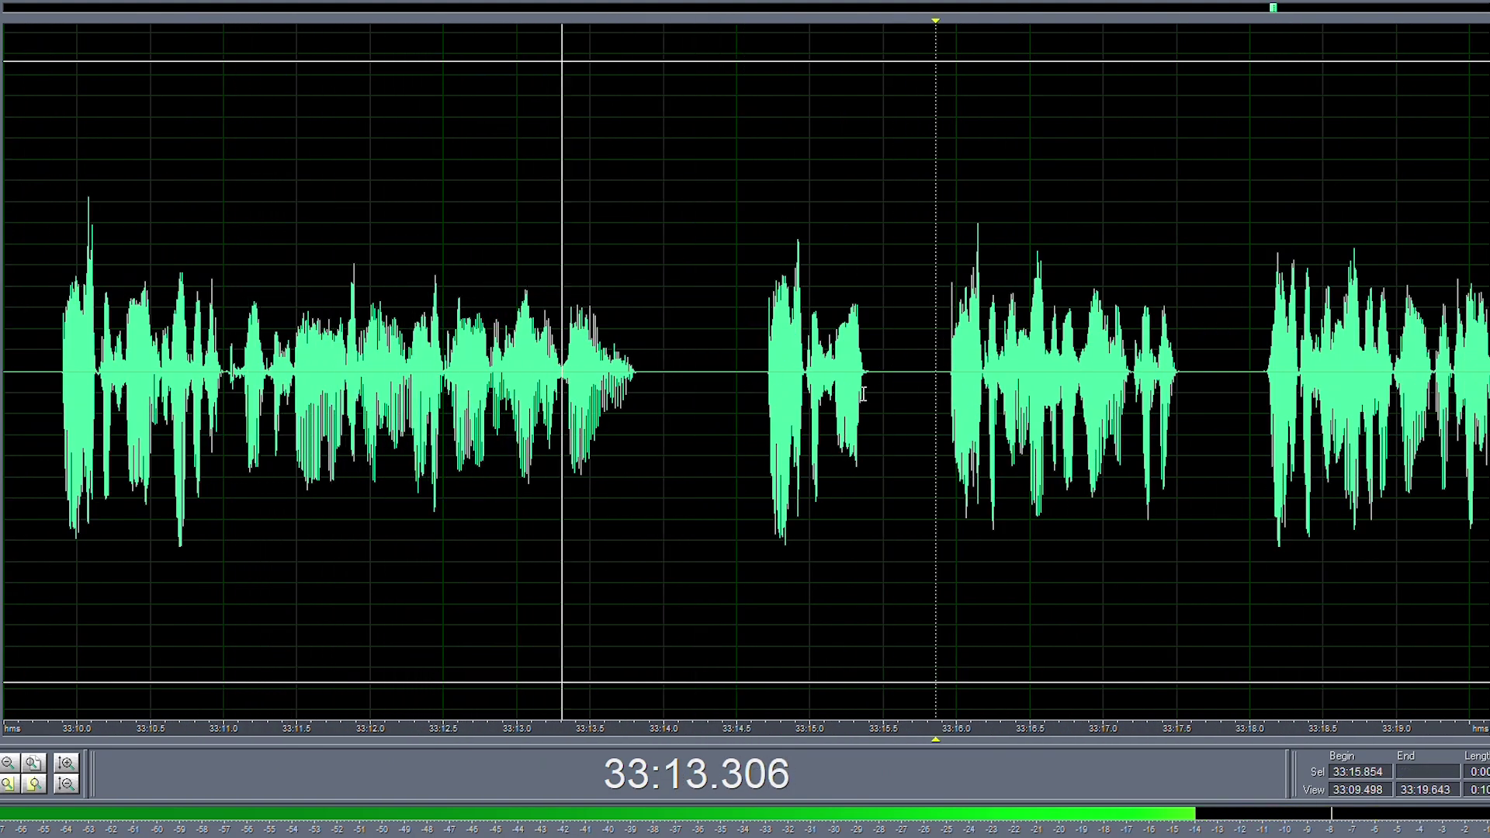
pyautogui.click(924, 378)
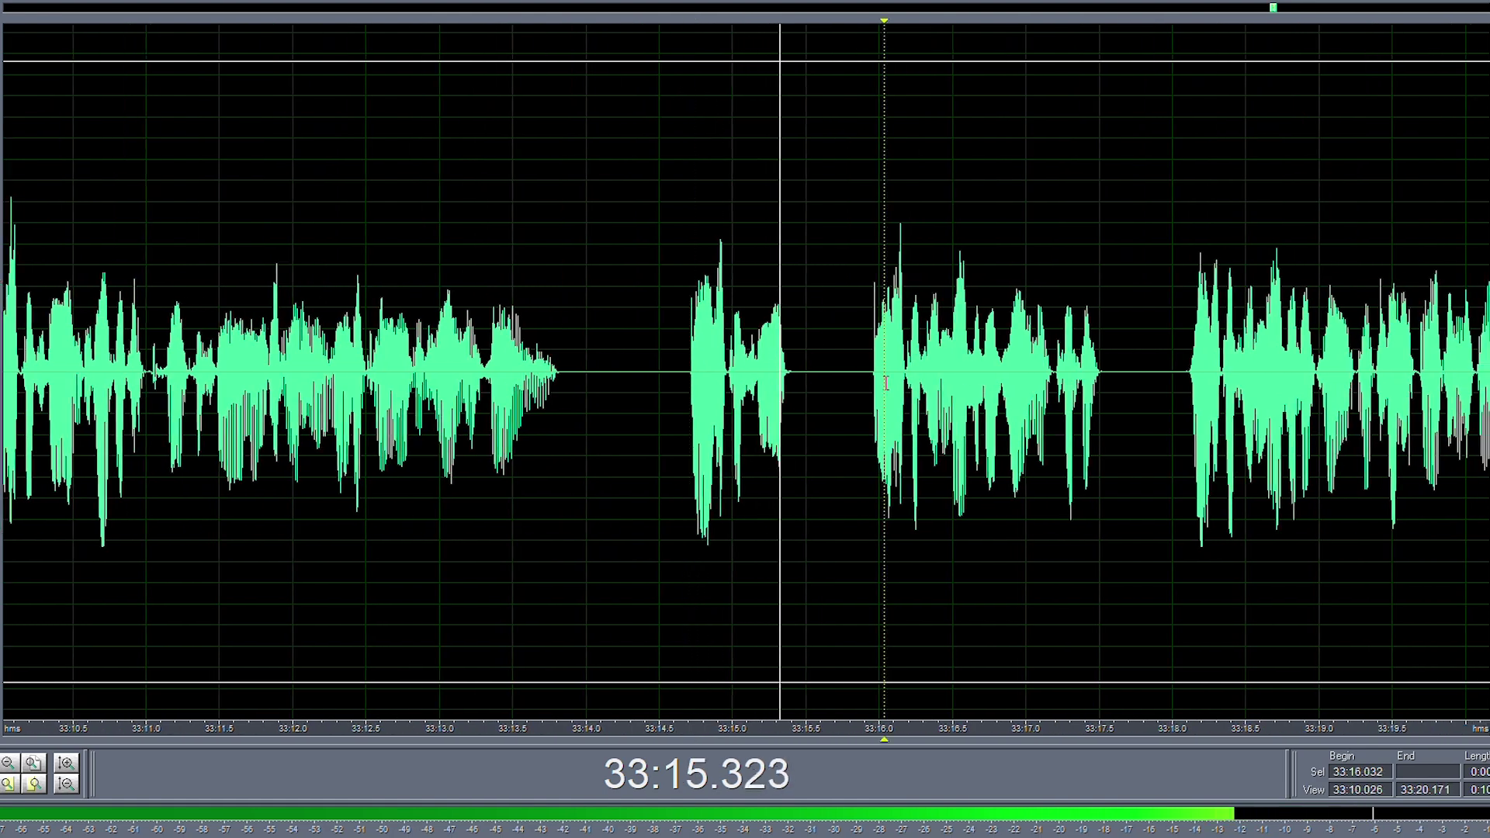
# - Delete the phrases from about 33:14.5 to 33:18.055 and play back the join from 33:12.406
pyautogui.scroll(-2, 924, 378)
pyautogui.moveTo(1011, 380); pyautogui.dragTo(1025, 382)
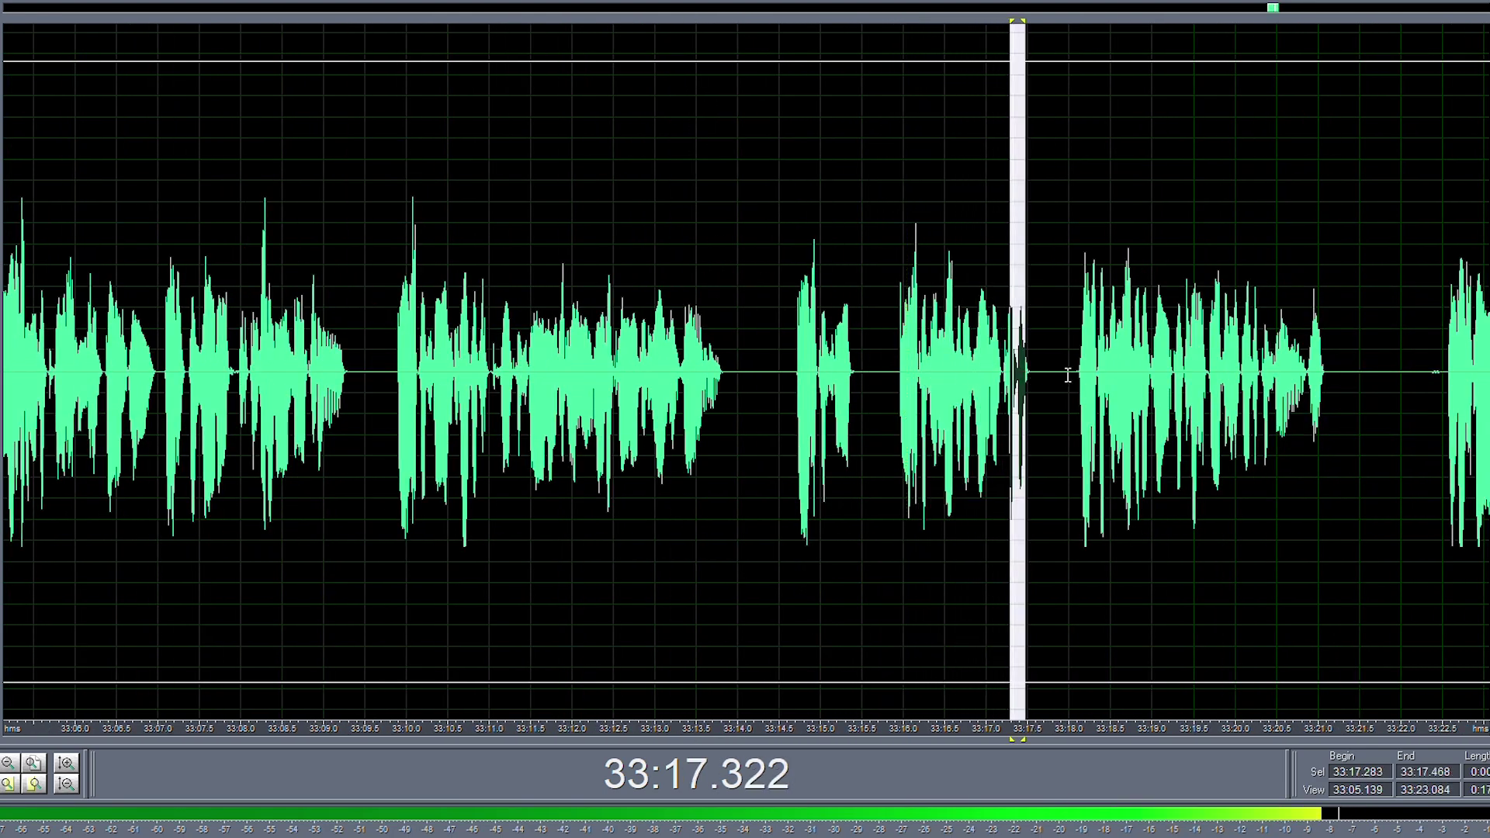
pyautogui.click(1071, 377)
pyautogui.press('space')
pyautogui.press('space')
pyautogui.doubleClick(1072, 385)
pyautogui.click(1075, 384)
pyautogui.press('space')
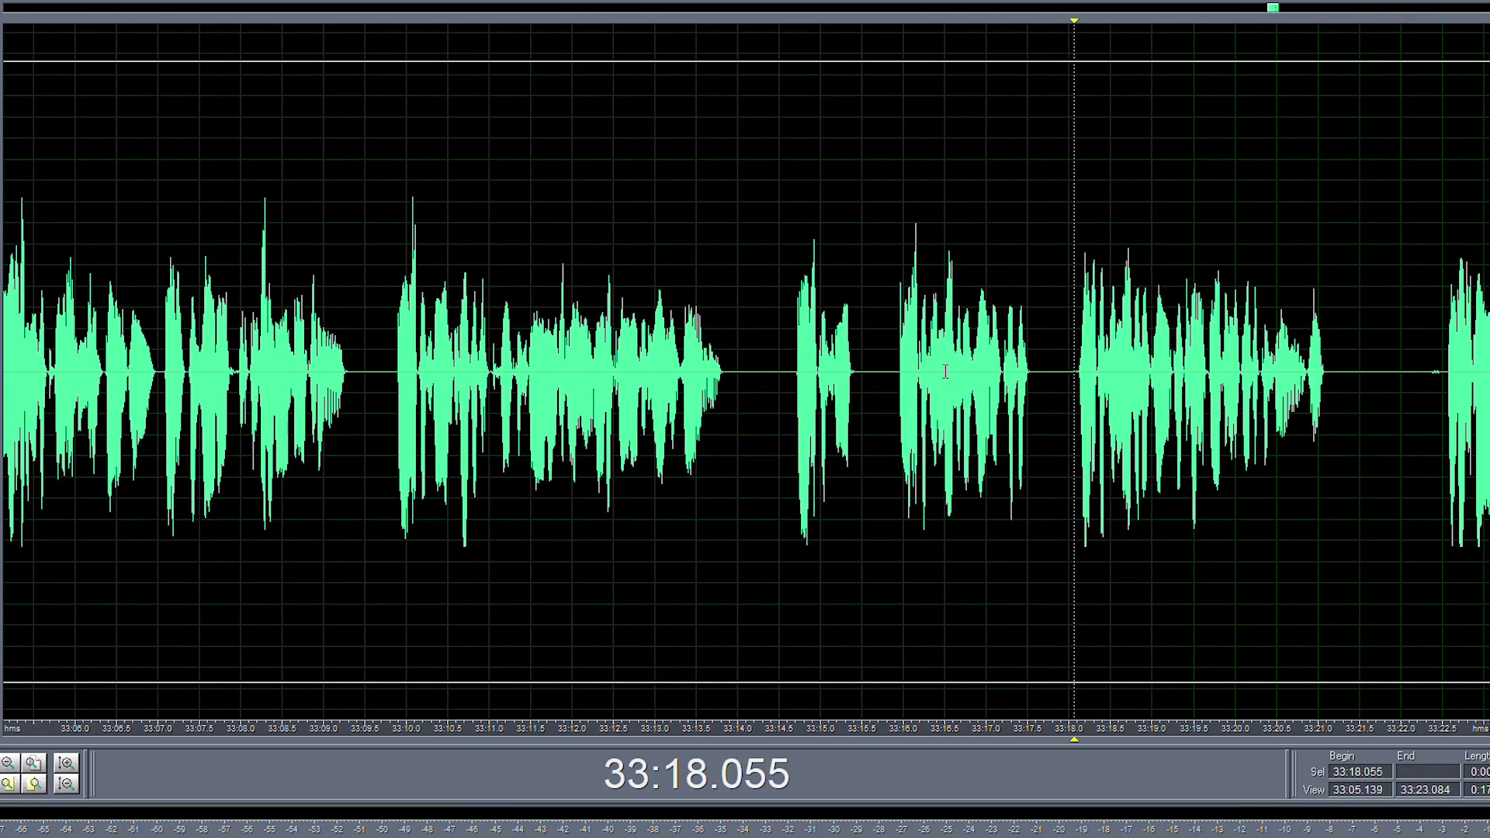
pyautogui.keyDown('shift'); pyautogui.click(779, 376); pyautogui.keyUp('shift')
pyautogui.press('space')
pyautogui.press('space')
pyautogui.press('Delete')
pyautogui.moveTo(556, 353); pyautogui.dragTo(550, 353)
pyautogui.press('space')
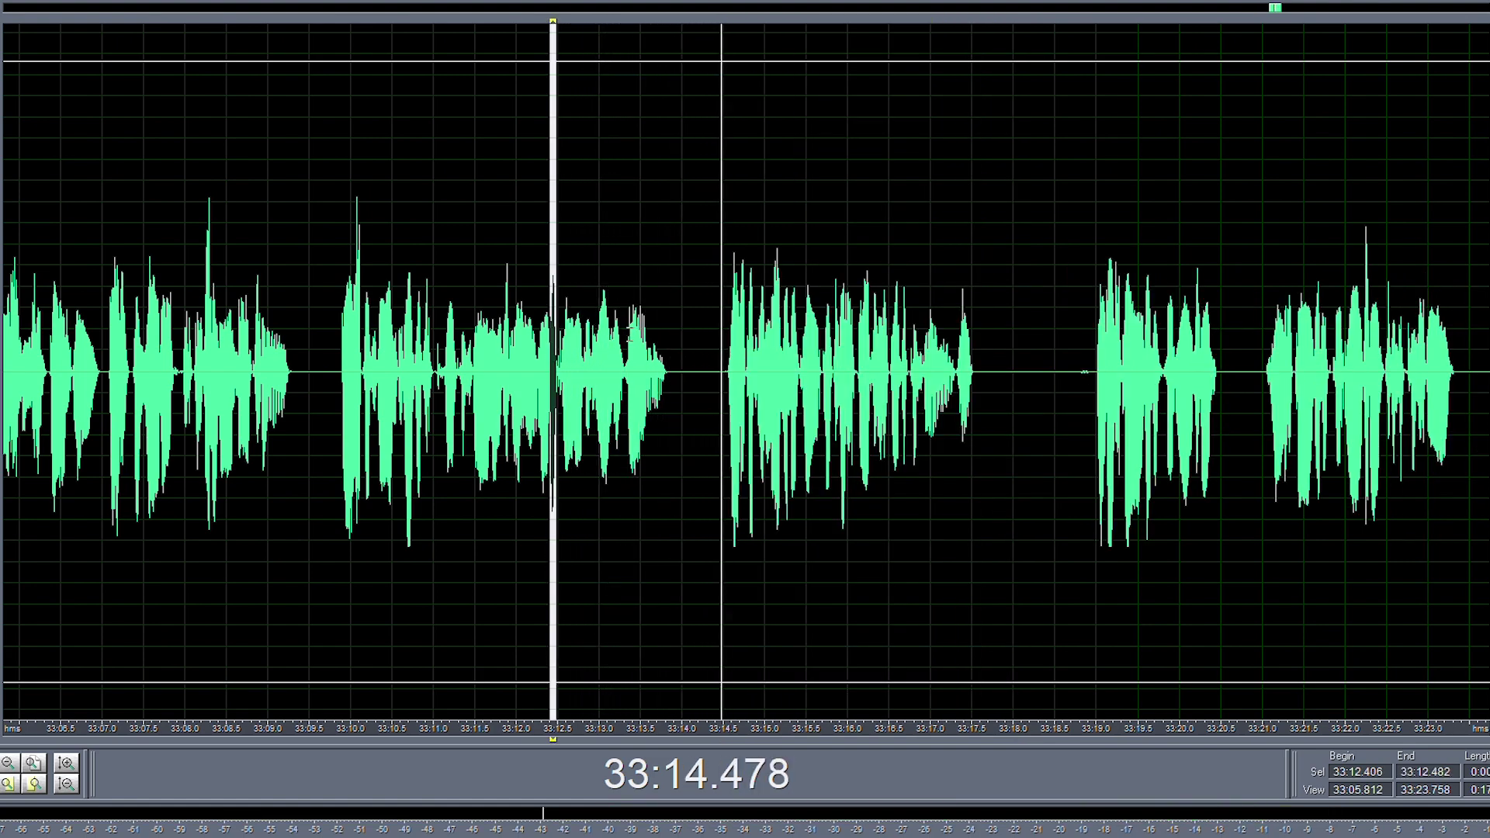
# - Cut about 1 s from the noisy pause near 33:18.4 and play back from 33:17.026
pyautogui.scroll(-2, 631, 335)
pyautogui.scroll(2, 959, 371)
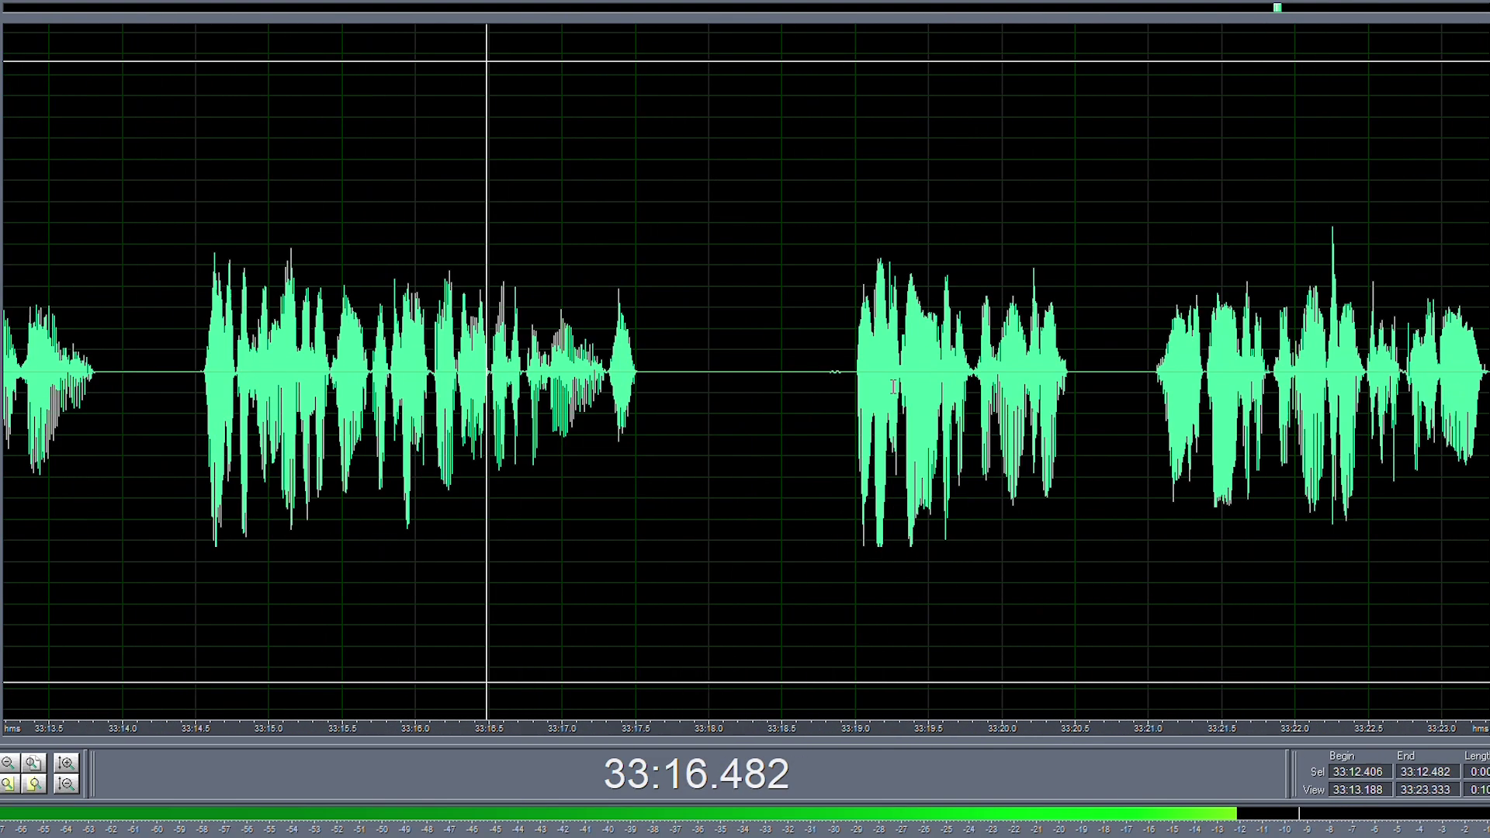
pyautogui.moveTo(846, 372); pyautogui.dragTo(693, 372)
pyautogui.press('Delete')
pyautogui.moveTo(566, 372); pyautogui.dragTo(568, 372)
pyautogui.press('space')
pyautogui.scroll(-2, 567, 372)
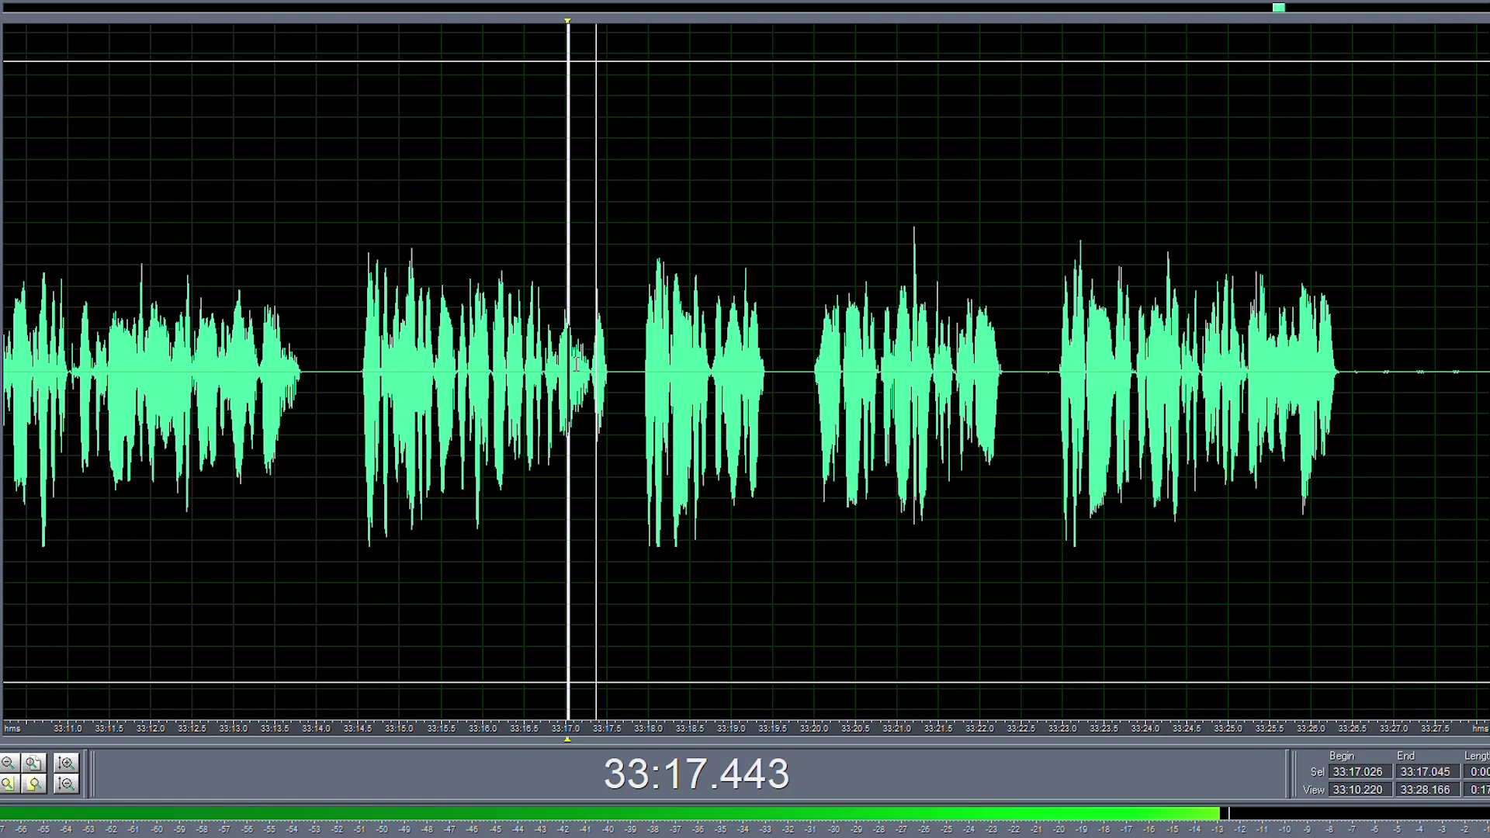
# - Delete the phrase from 33:17.884 to 33:19.953 and play back the join
pyautogui.moveTo(750, 389); pyautogui.dragTo(448, 420)
pyautogui.press('space')
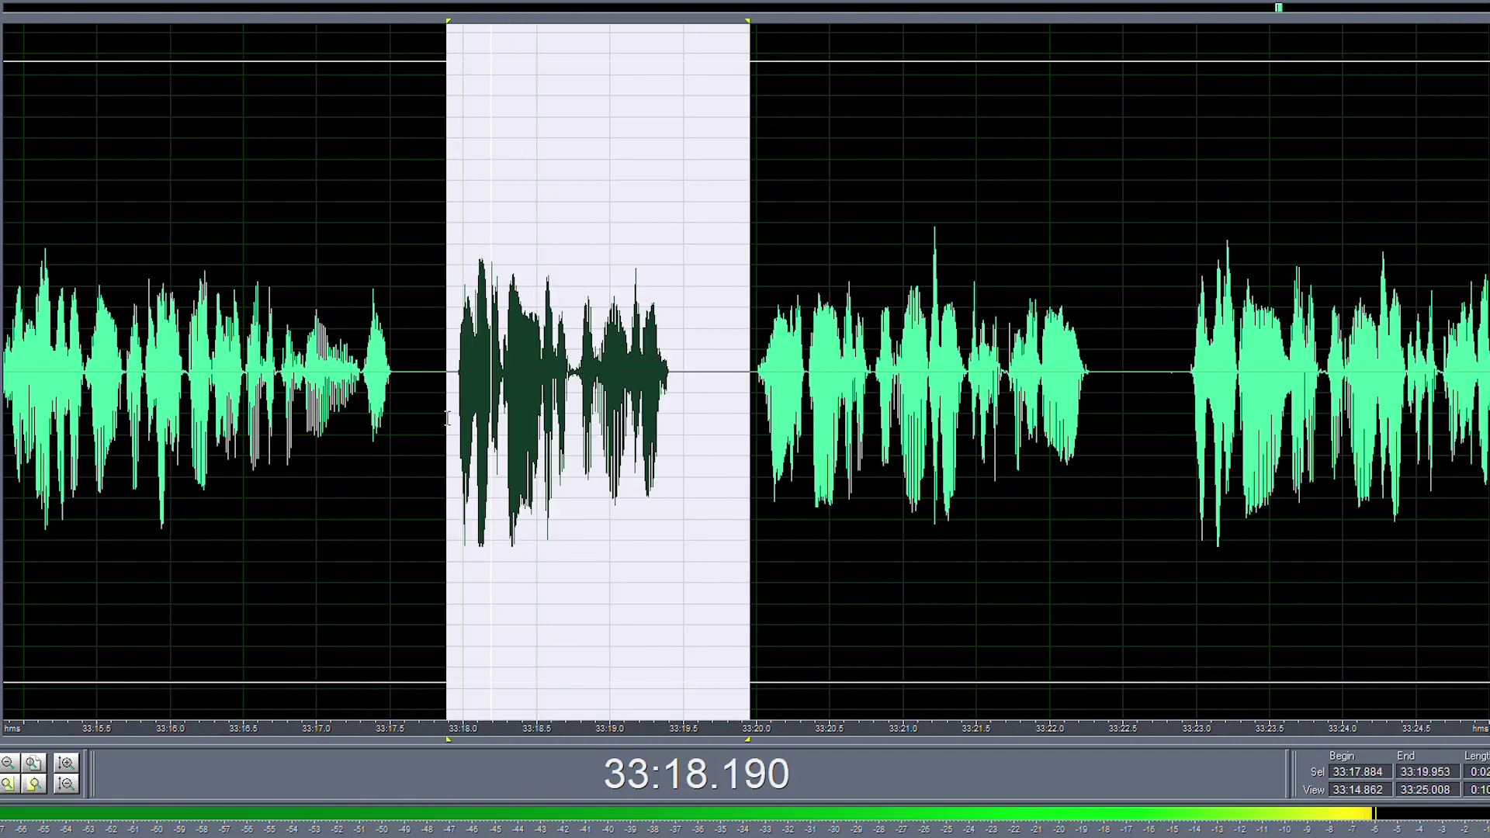
pyautogui.press('Delete')
pyautogui.press('space')
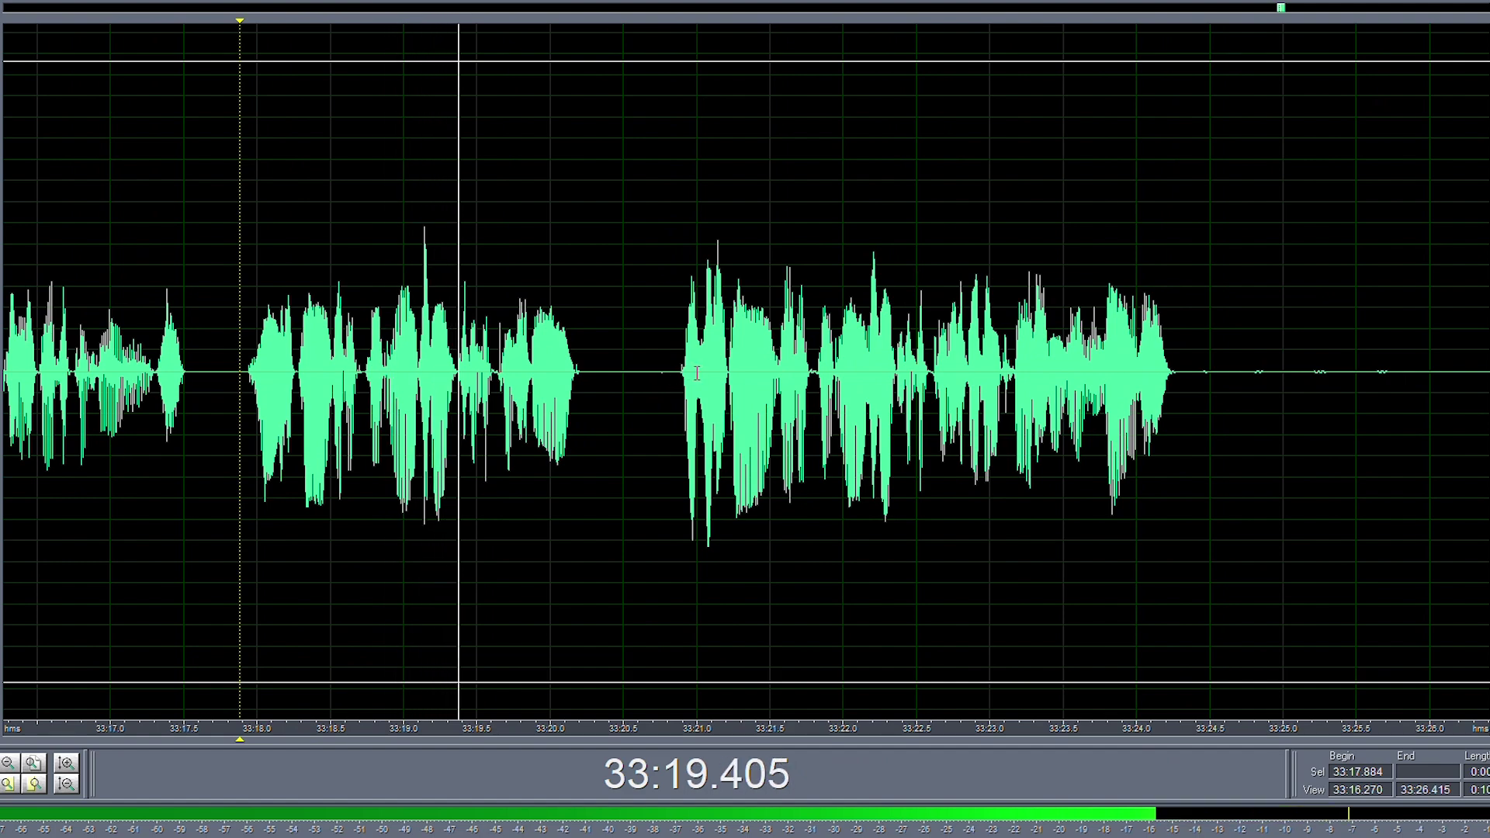
# - Delete the repeated phrase from 33:17.883 to 33:20.856 and play back the join
pyautogui.scroll(-1, 697, 373)
pyautogui.press('space')
pyautogui.click(680, 371)
pyautogui.press('space')
pyautogui.press('space')
pyautogui.moveTo(680, 371); pyautogui.dragTo(401, 396)
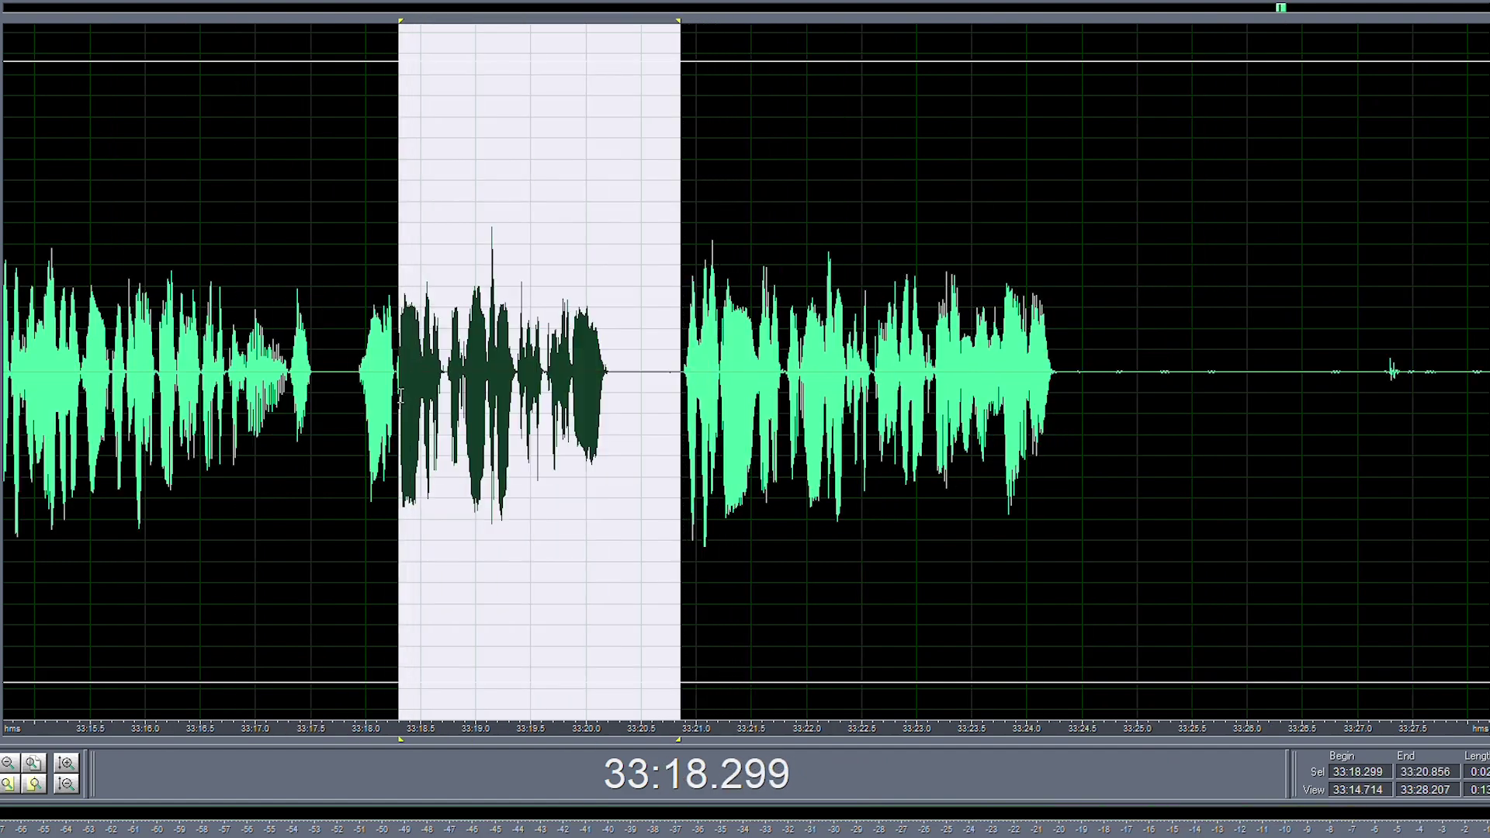
pyautogui.press('Delete')
pyautogui.scroll(-2, 528, 386)
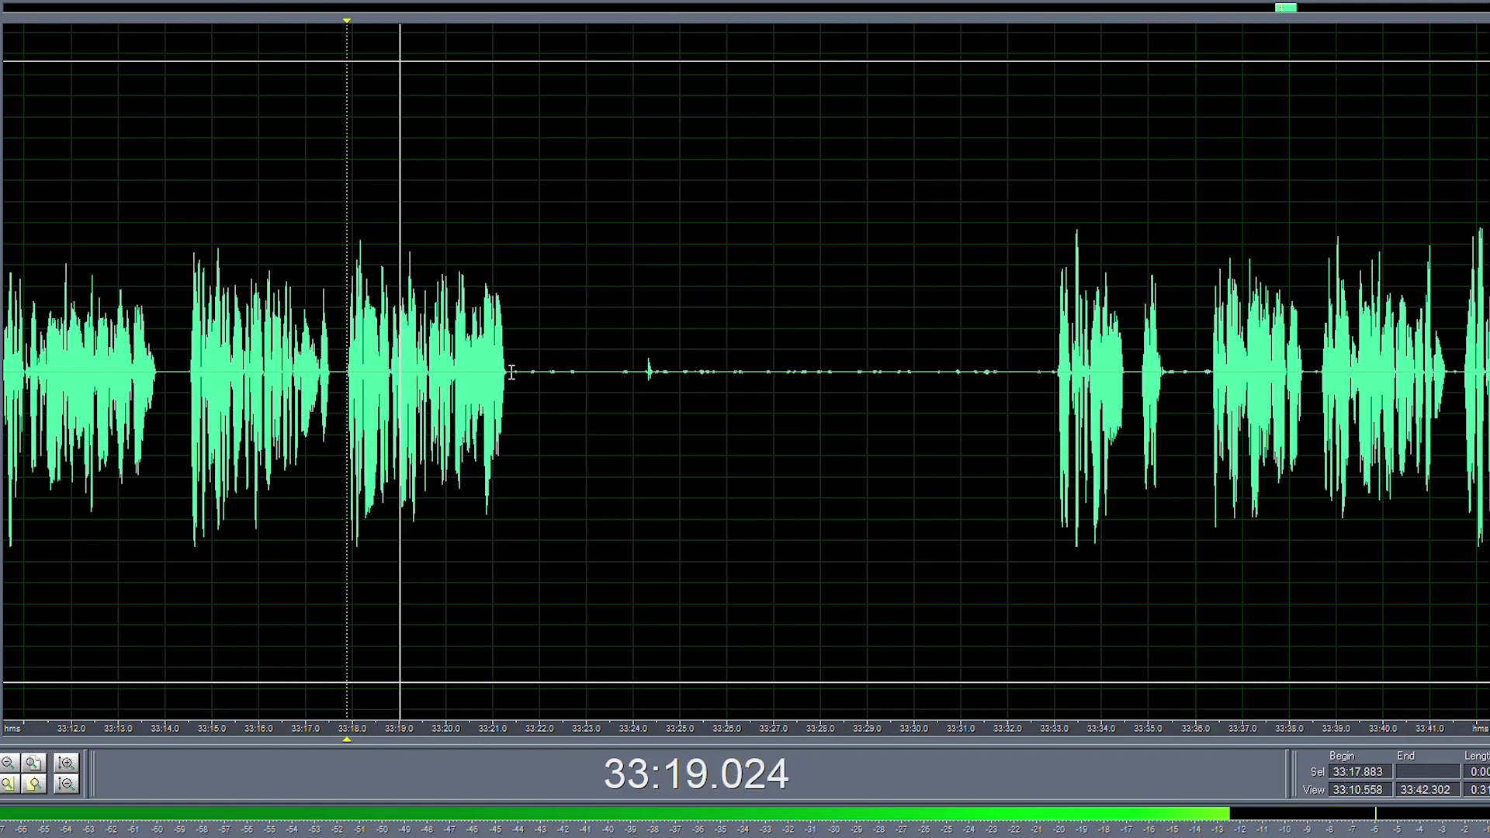
# - Silence the noise just after 33:21.3 and delete the gap portions 33:23.221–33:32.983 and 33:21.780–33:23.086
pyautogui.press('F2')
pyautogui.moveTo(510, 373); pyautogui.dragTo(1054, 415)
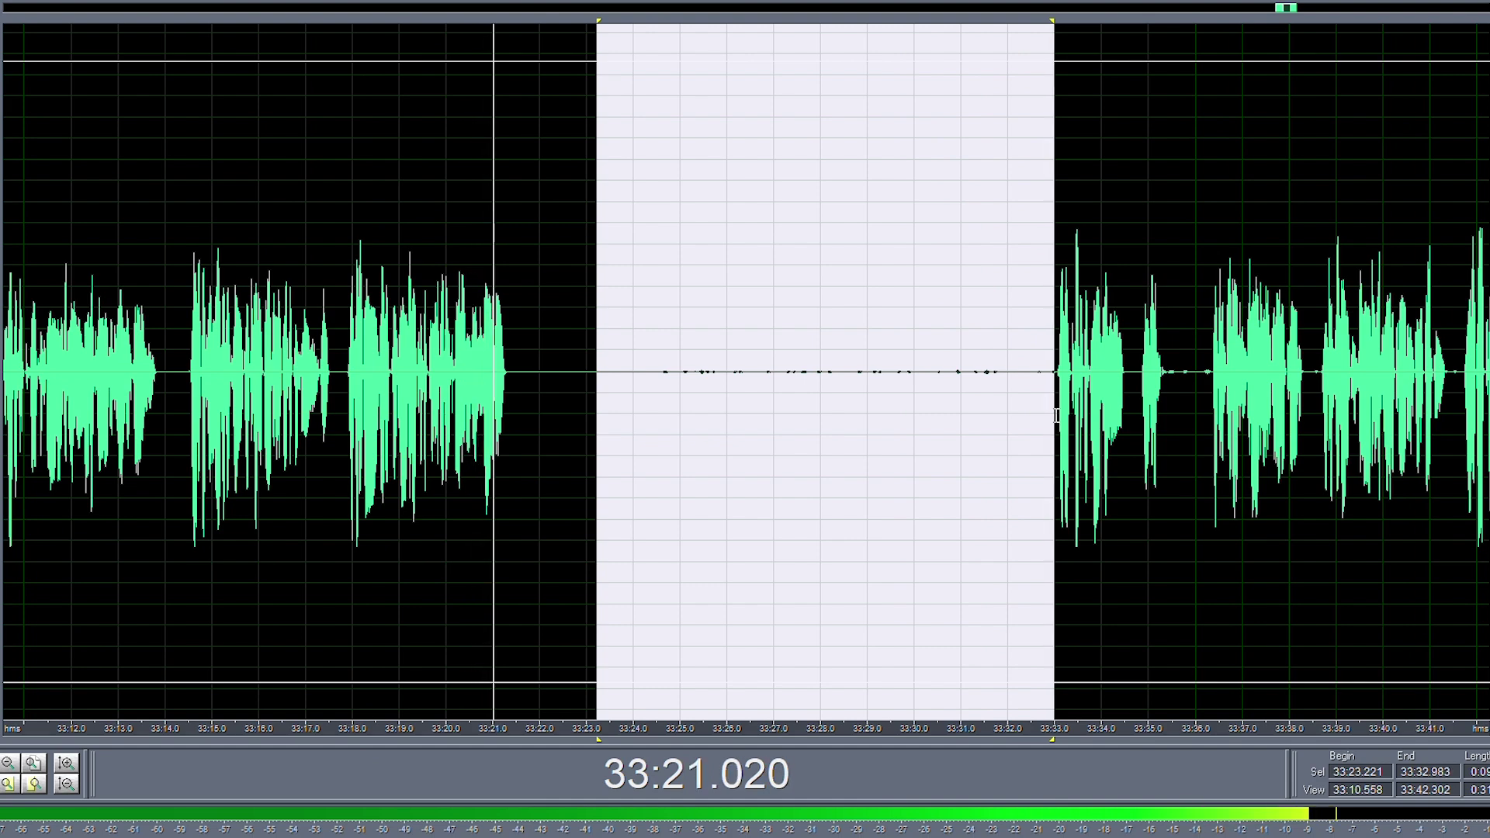
pyautogui.press('Delete')
pyautogui.moveTo(590, 392); pyautogui.dragTo(531, 394)
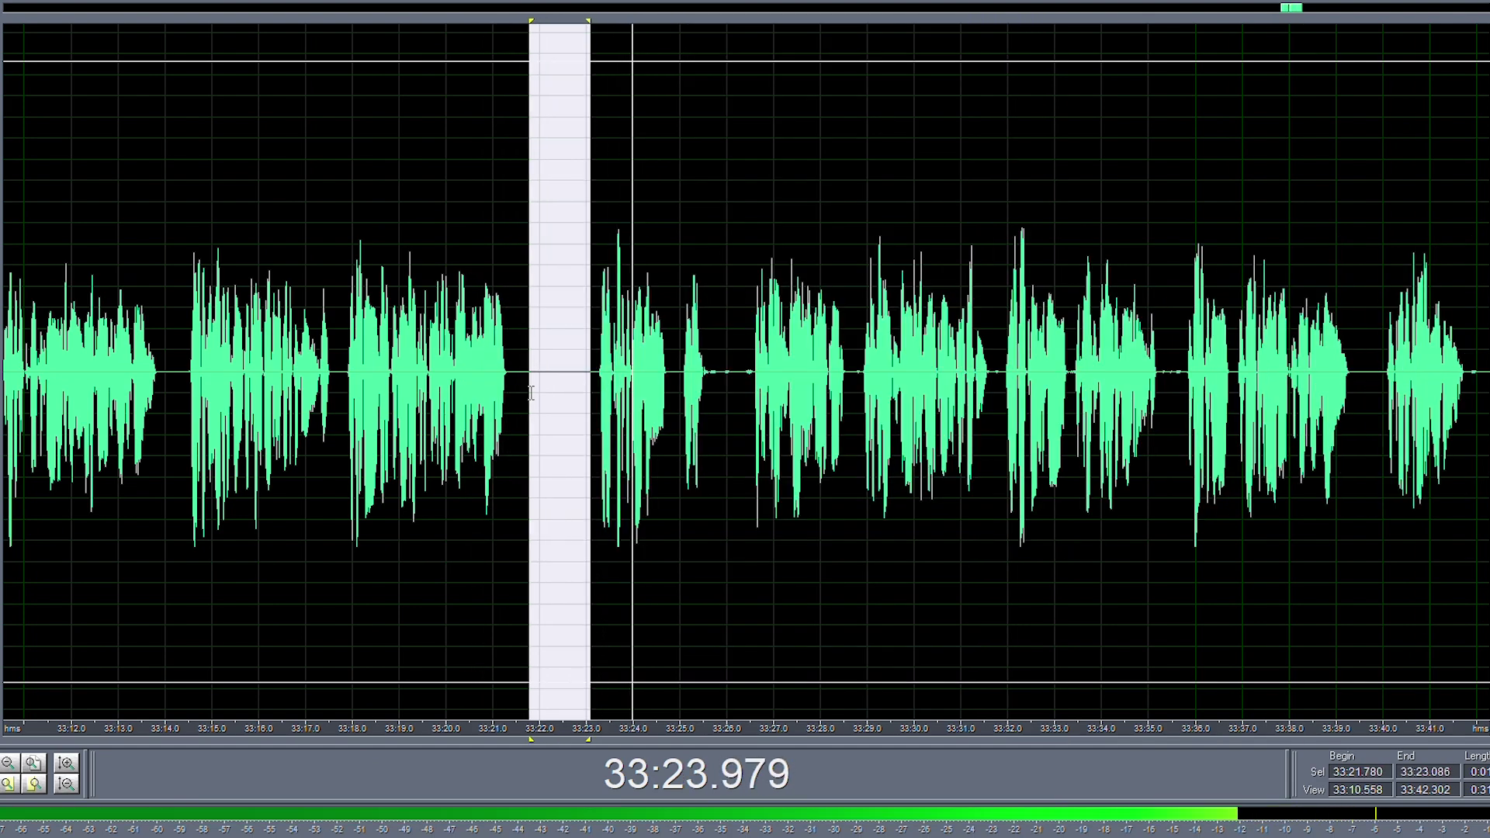
pyautogui.press('Delete')
# - Cut about 0.4 s from the pause near 33:21.6 and play back from 33:20.589
pyautogui.scroll(4, 531, 393)
pyautogui.click(608, 367)
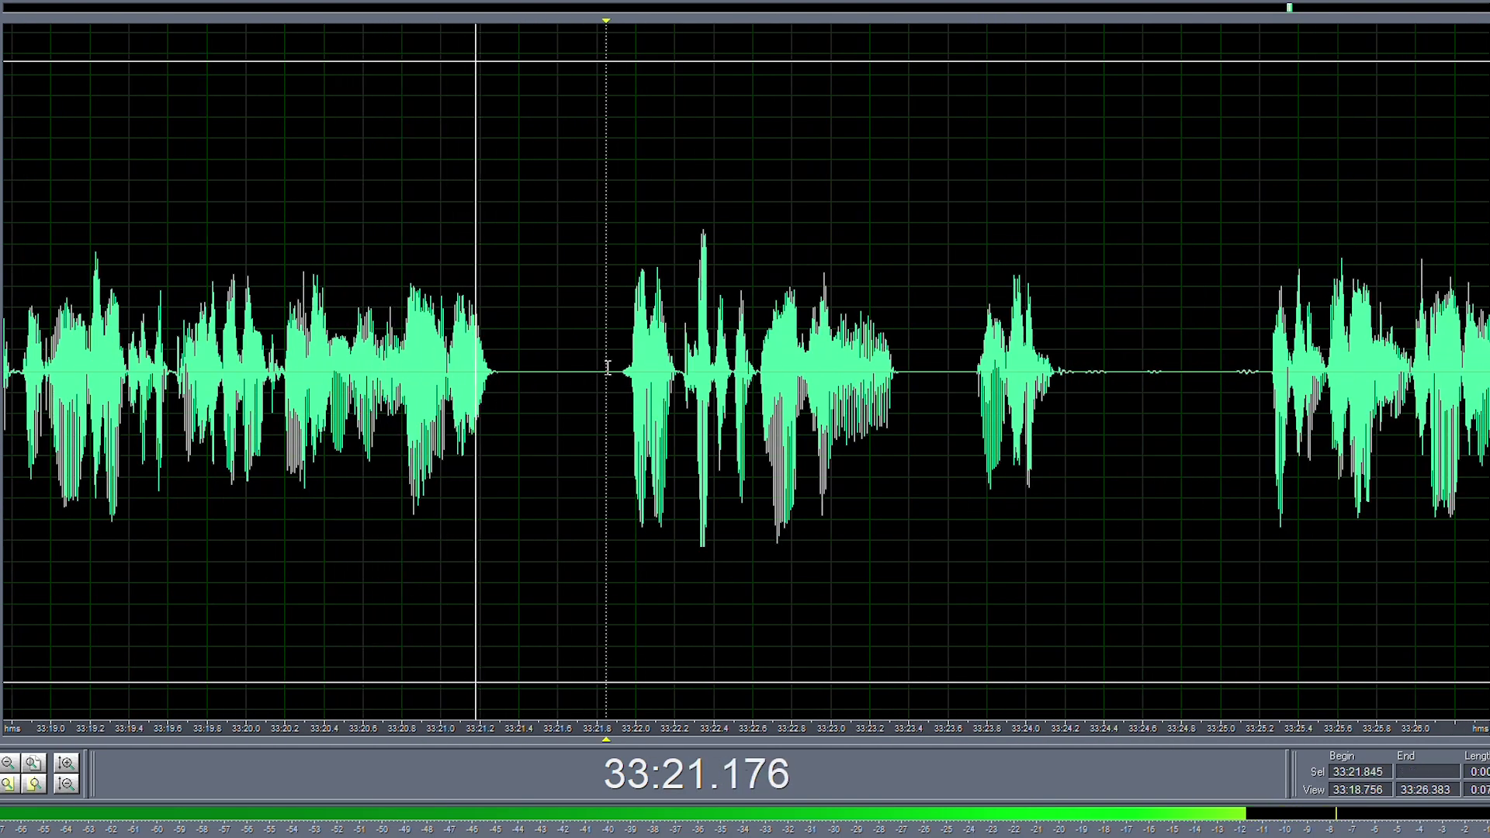
pyautogui.moveTo(608, 367); pyautogui.dragTo(537, 369)
pyautogui.press('Delete')
pyautogui.click(359, 371)
pyautogui.scroll(-3, 496, 370)
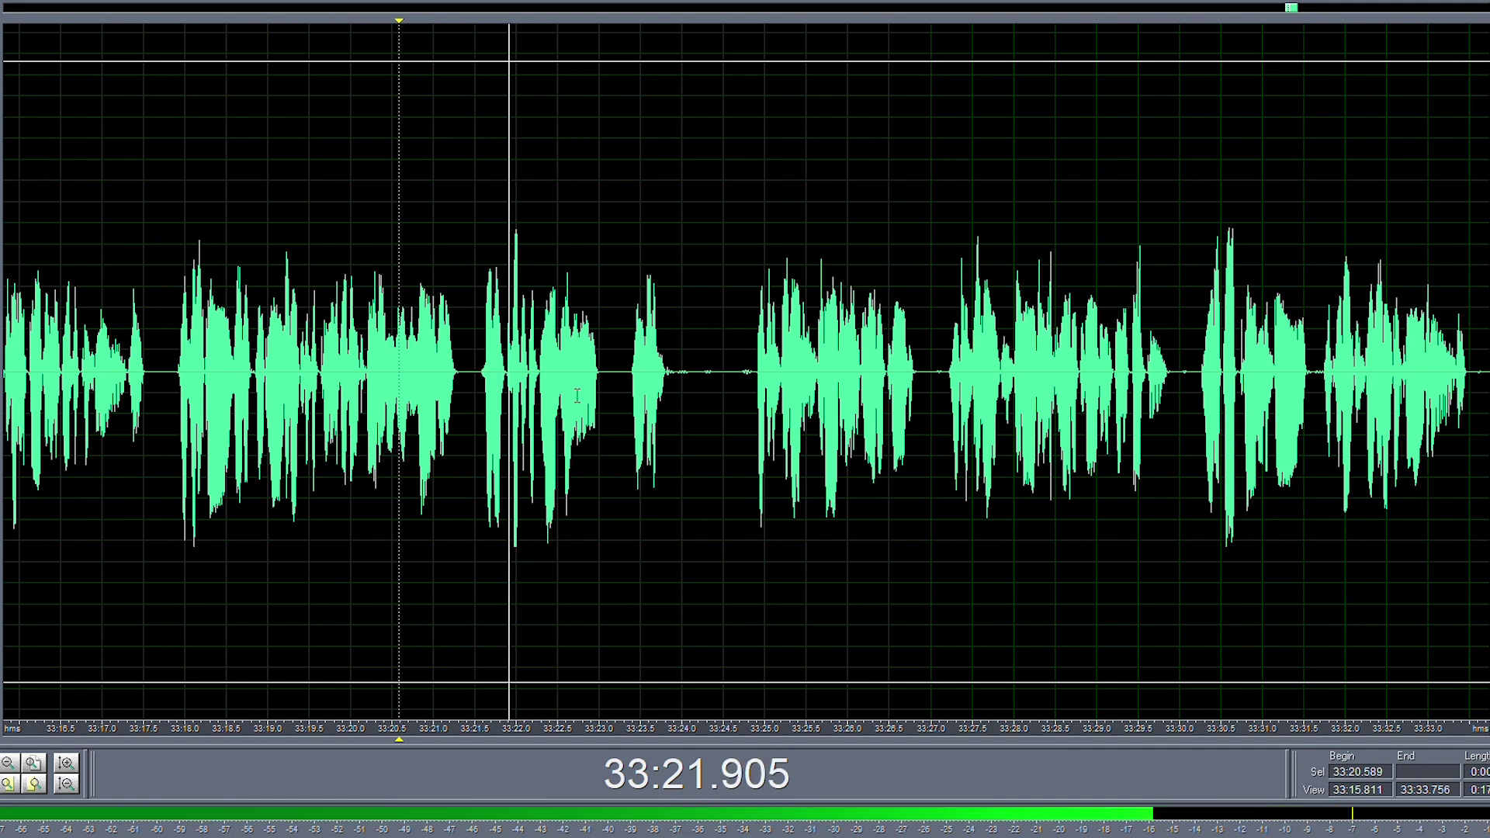
# - Delete the short phrase and noisy gap from 33:23.258 to 33:24.892 and play back the join
pyautogui.scroll(2, 670, 383)
pyautogui.scroll(1, 669, 389)
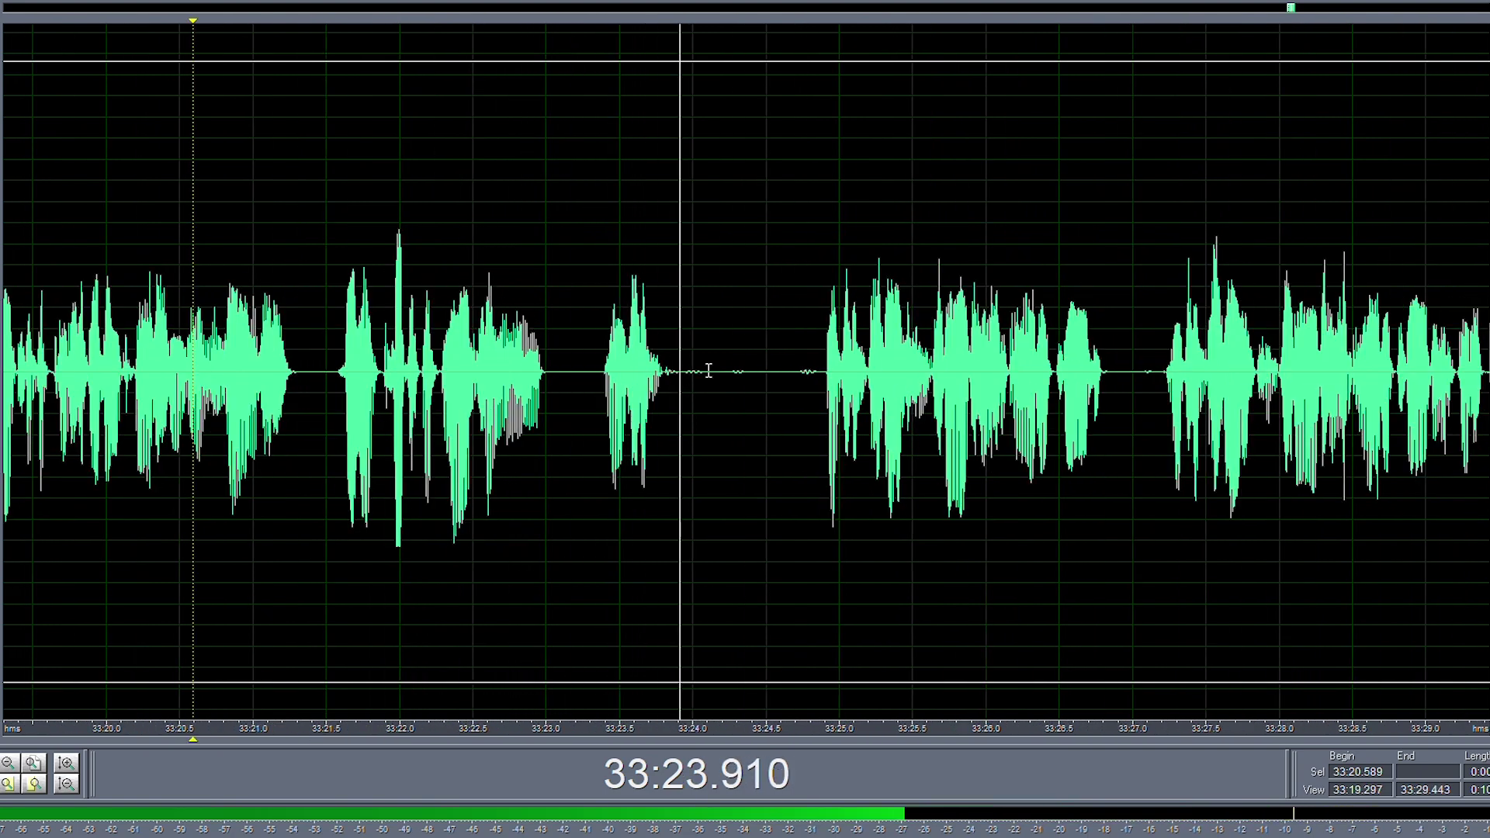
pyautogui.press('space')
pyautogui.click(826, 372)
pyautogui.press('Right')
pyautogui.press('Right')
pyautogui.keyDown('shift'); pyautogui.click(516, 387); pyautogui.keyUp('shift')
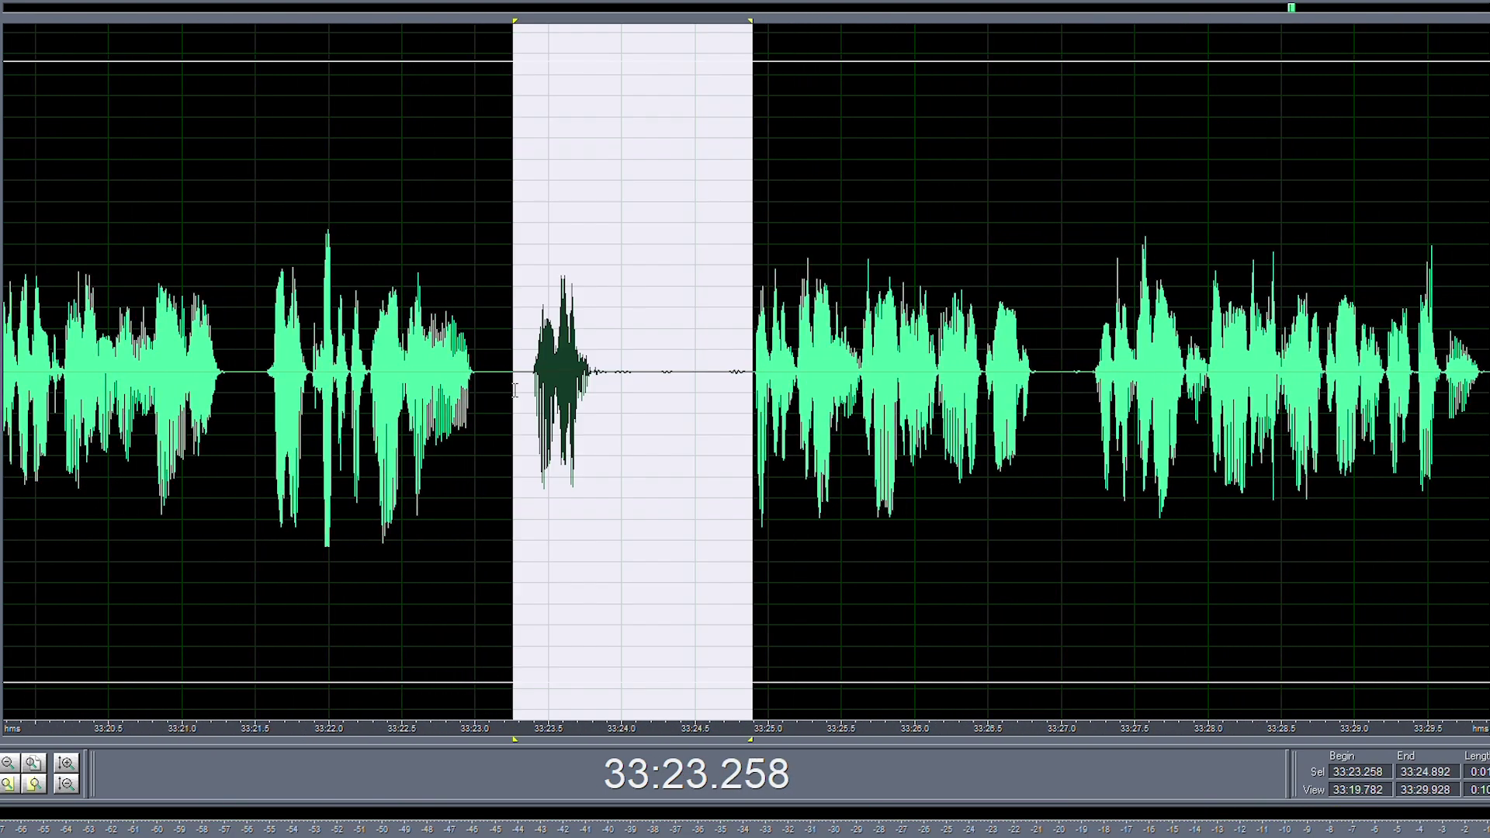
pyautogui.press('Delete')
pyautogui.press('space')
# - Delete the phrase from 33:23.222 to 33:25.500 and play back the join
pyautogui.scroll(2, 612, 386)
pyautogui.moveTo(624, 385); pyautogui.dragTo(680, 384)
pyautogui.click(666, 384)
pyautogui.scroll(-3, 578, 376)
pyautogui.scroll(1, 550, 374)
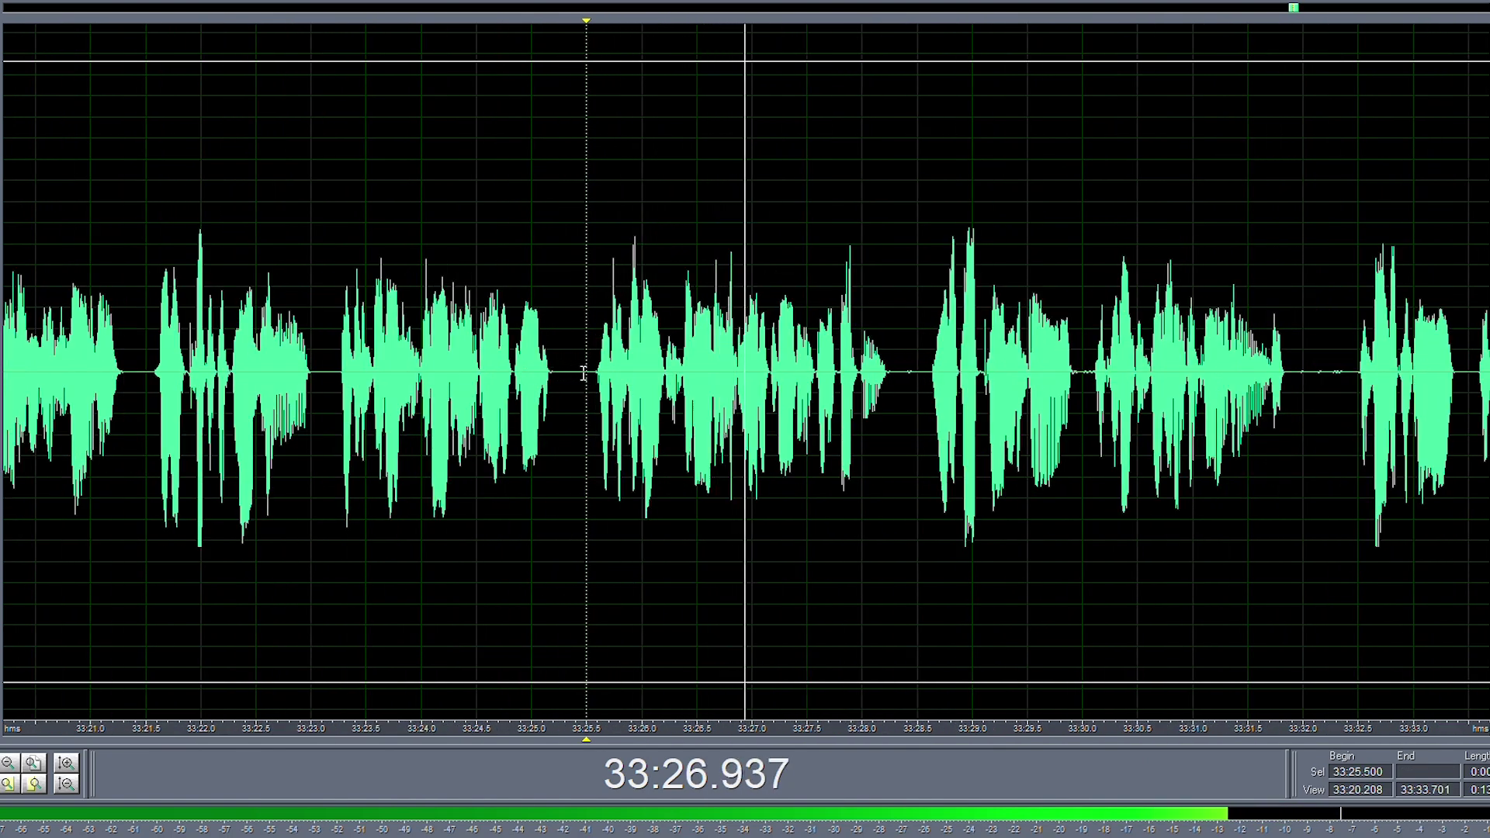
pyautogui.moveTo(584, 373); pyautogui.dragTo(337, 379)
pyautogui.press('Delete')
pyautogui.press('space')
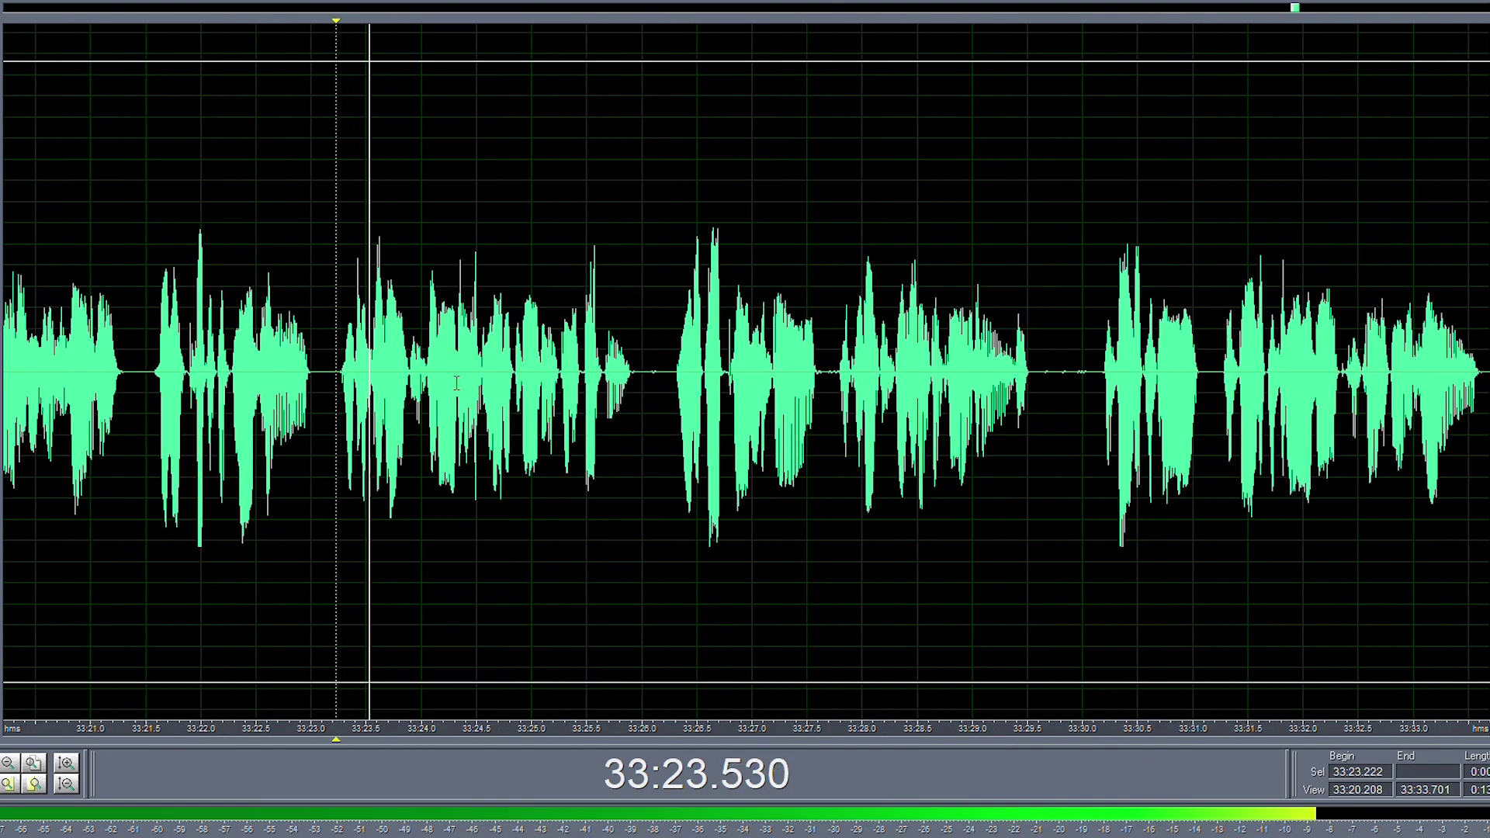
# - Silence the noise in the pause near 33:26.1
pyautogui.scroll(2, 654, 374)
pyautogui.moveTo(636, 372); pyautogui.dragTo(680, 372)
pyautogui.click(678, 373)
pyautogui.scroll(-3, 517, 369)
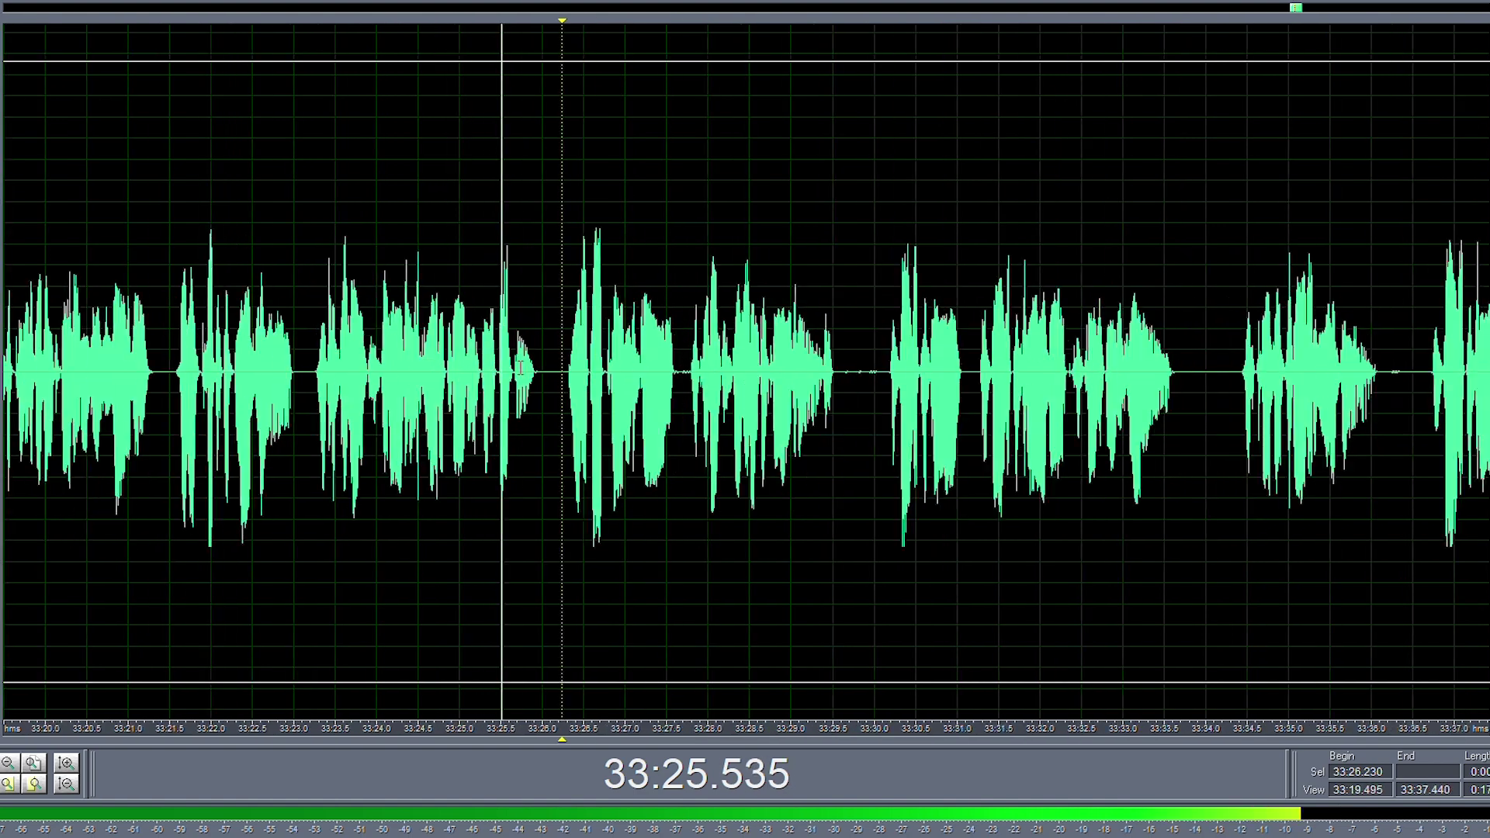
# - Silence the noise in the pause from 33:29.536 to 33:30.089
pyautogui.scroll(2, 846, 394)
pyautogui.moveTo(829, 373); pyautogui.dragTo(909, 372)
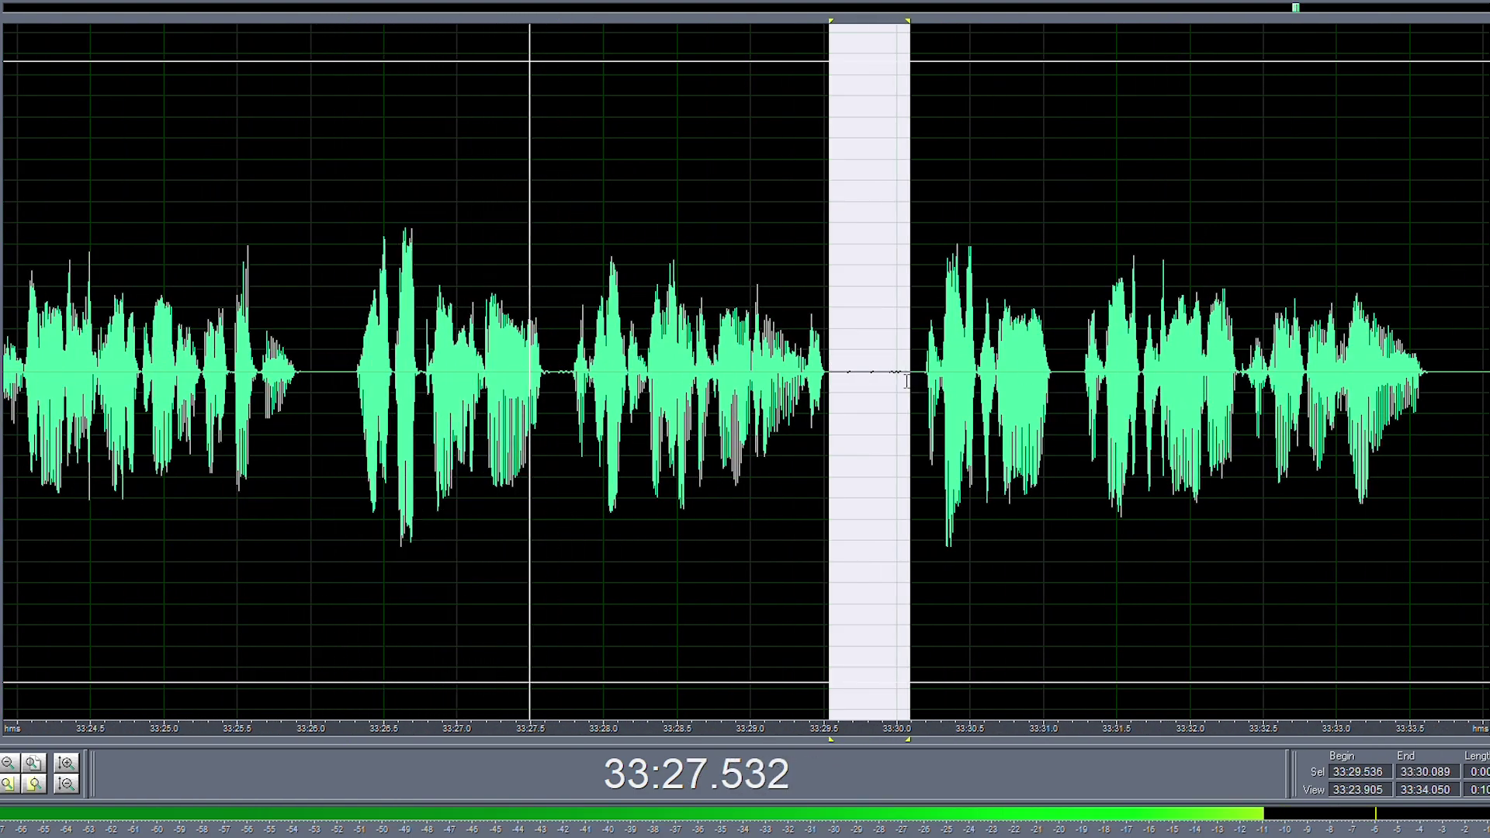
pyautogui.click(862, 373)
pyautogui.scroll(-2, 577, 376)
pyautogui.scroll(-1, 577, 377)
pyautogui.scroll(1, 947, 396)
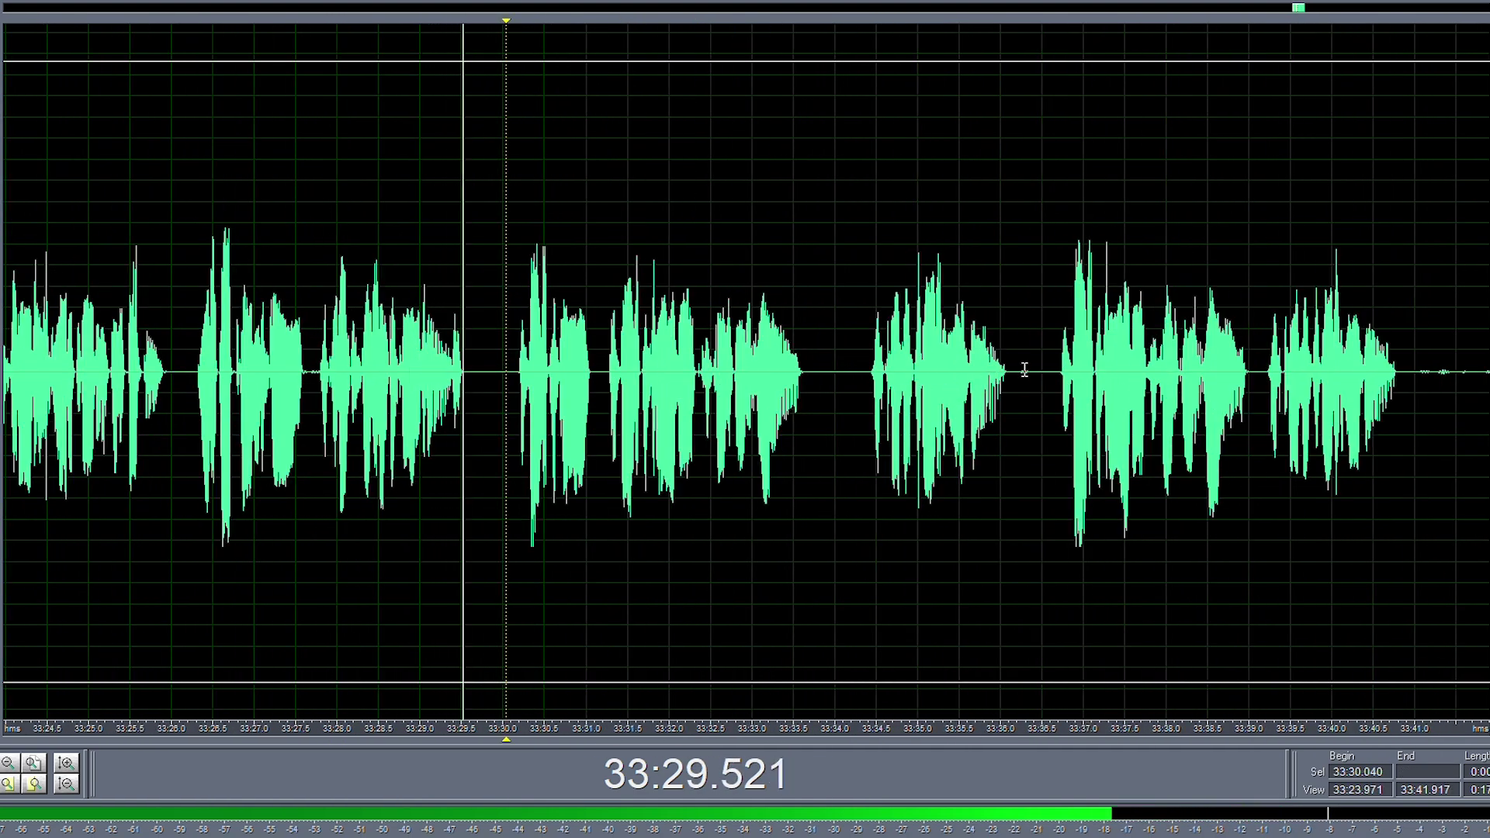
# - Delete the stretch from 33:34.182 to 33:34.269 to tighten the pause between the phrases
pyautogui.moveTo(1048, 370); pyautogui.dragTo(1017, 370)
pyautogui.moveTo(857, 369); pyautogui.dragTo(851, 372)
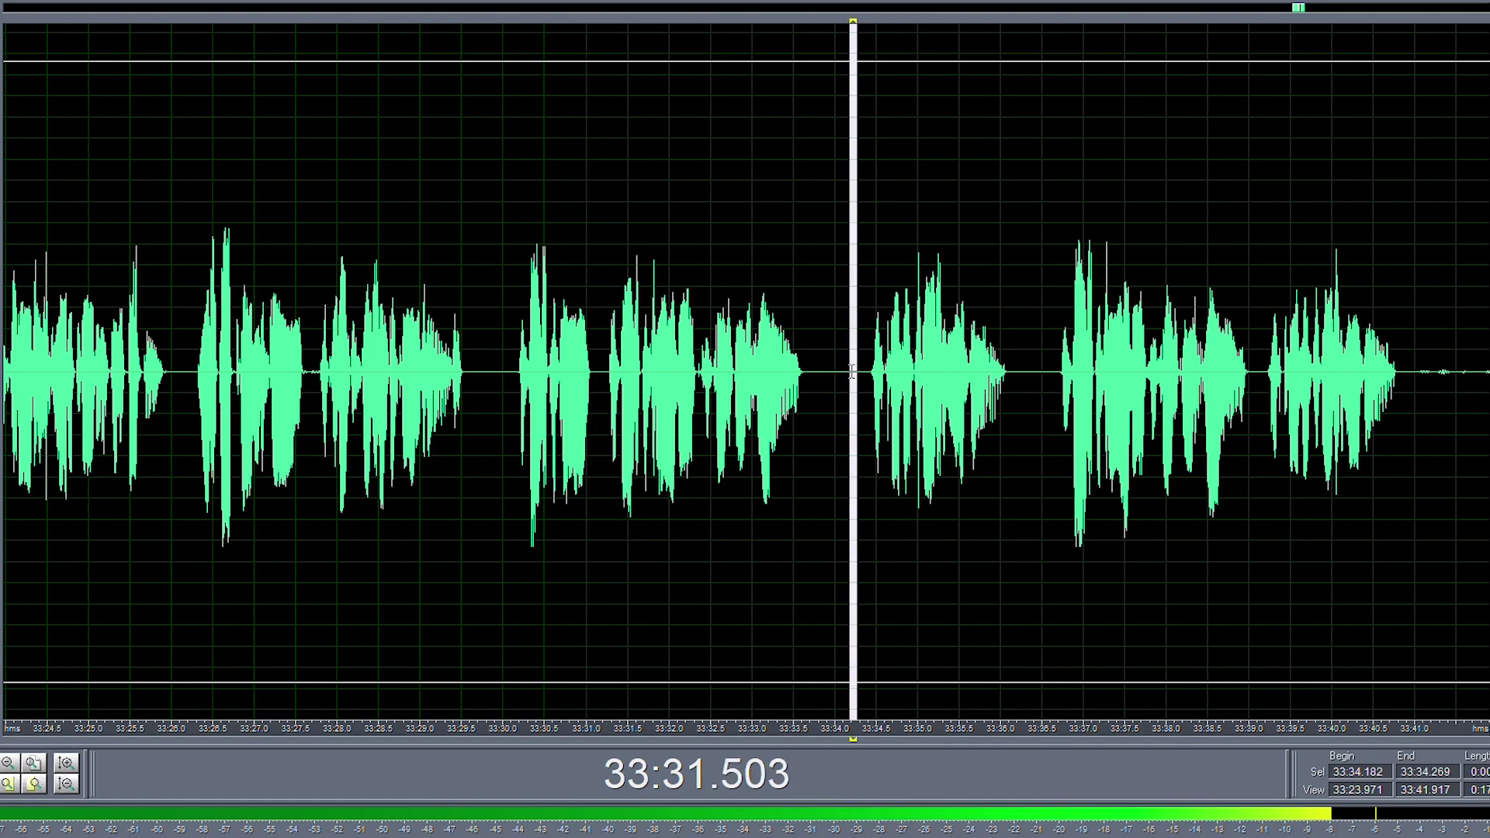
pyautogui.press('Delete')
# - Delete the phrase from 33:30.109 to about 33:31.1 and play back the join
pyautogui.moveTo(598, 380); pyautogui.dragTo(512, 392)
pyautogui.press('Delete')
pyautogui.press('space')
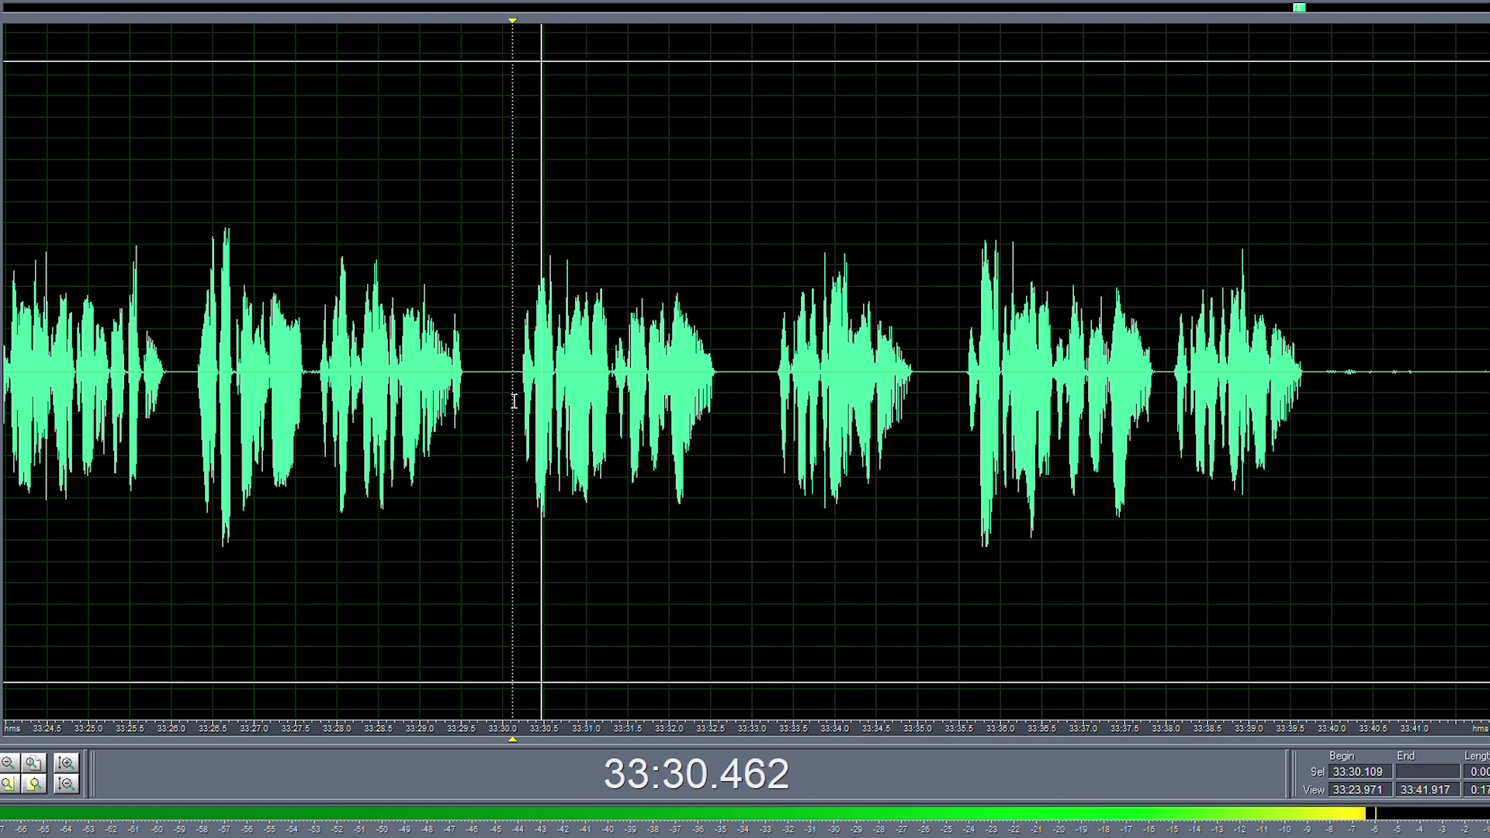
pyautogui.press('space')
pyautogui.press('space')
# - Silence the noisy gap after the phrase ending near 33:39.7 and shorten it to about 1.4 s
pyautogui.scroll(-1, 428, 381)
pyautogui.scroll(-1, 428, 381)
pyautogui.scroll(1, 821, 378)
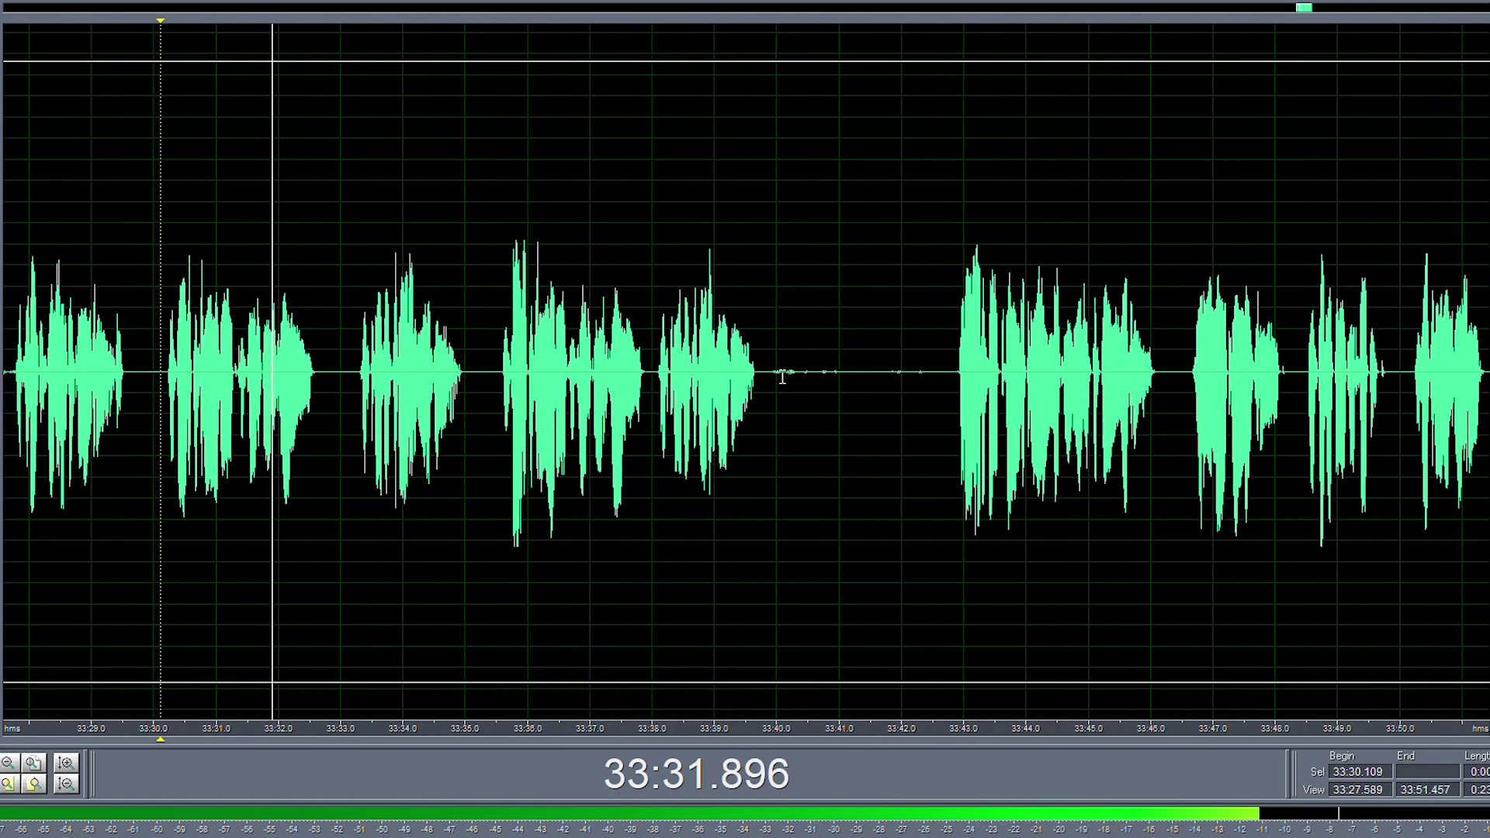
pyautogui.moveTo(760, 376); pyautogui.dragTo(946, 377)
pyautogui.press('Delete')
pyautogui.press('Delete')
pyautogui.click(907, 376)
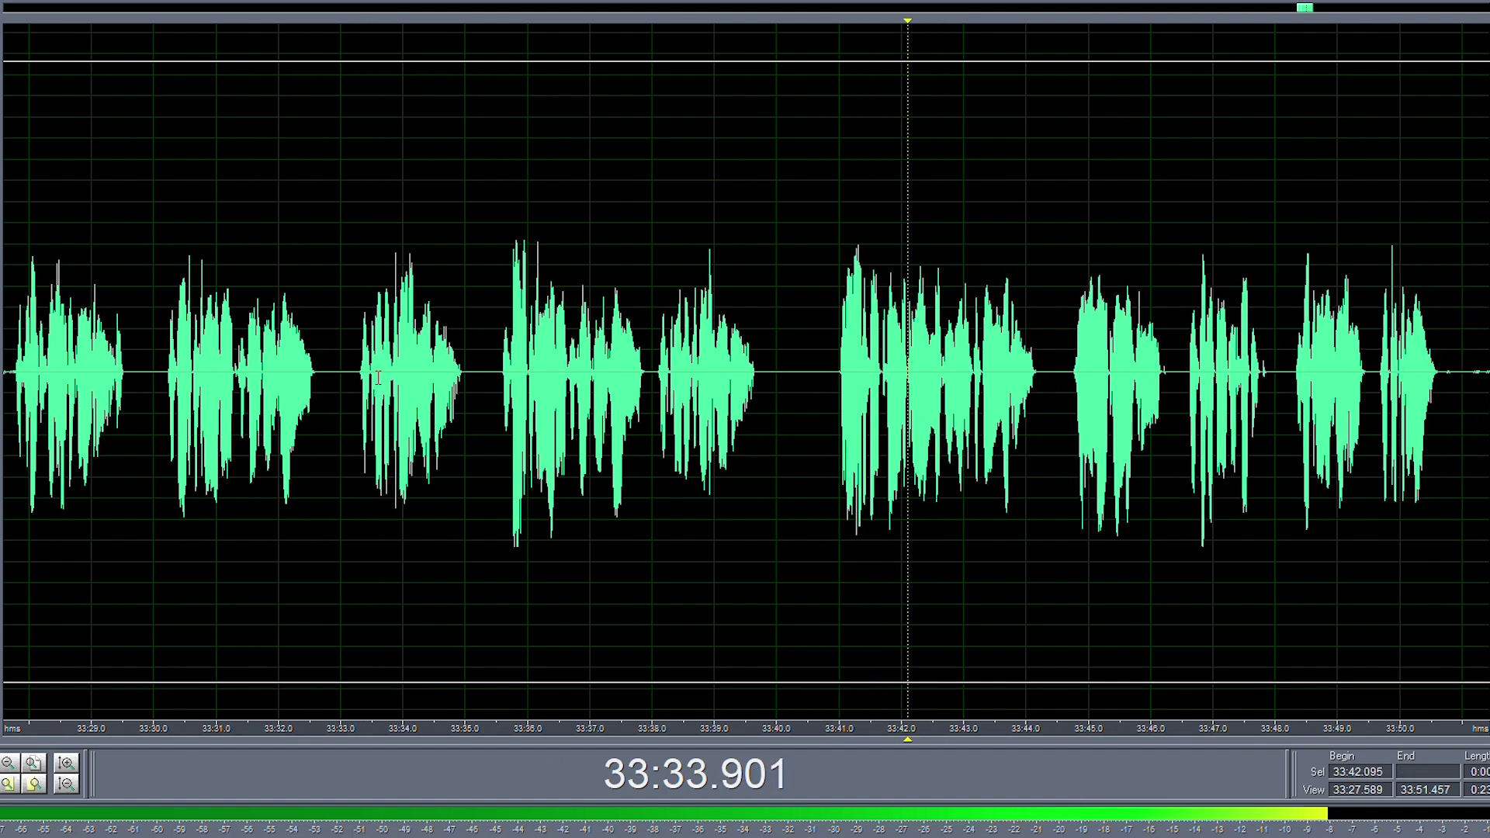
# - Shorten the pause before the phrase near 33:33.3 by about 0.5 s and play back from 33:31.692
pyautogui.press('space')
pyautogui.moveTo(329, 367); pyautogui.dragTo(359, 367)
pyautogui.press('Delete')
pyautogui.click(260, 359)
pyautogui.press('space')
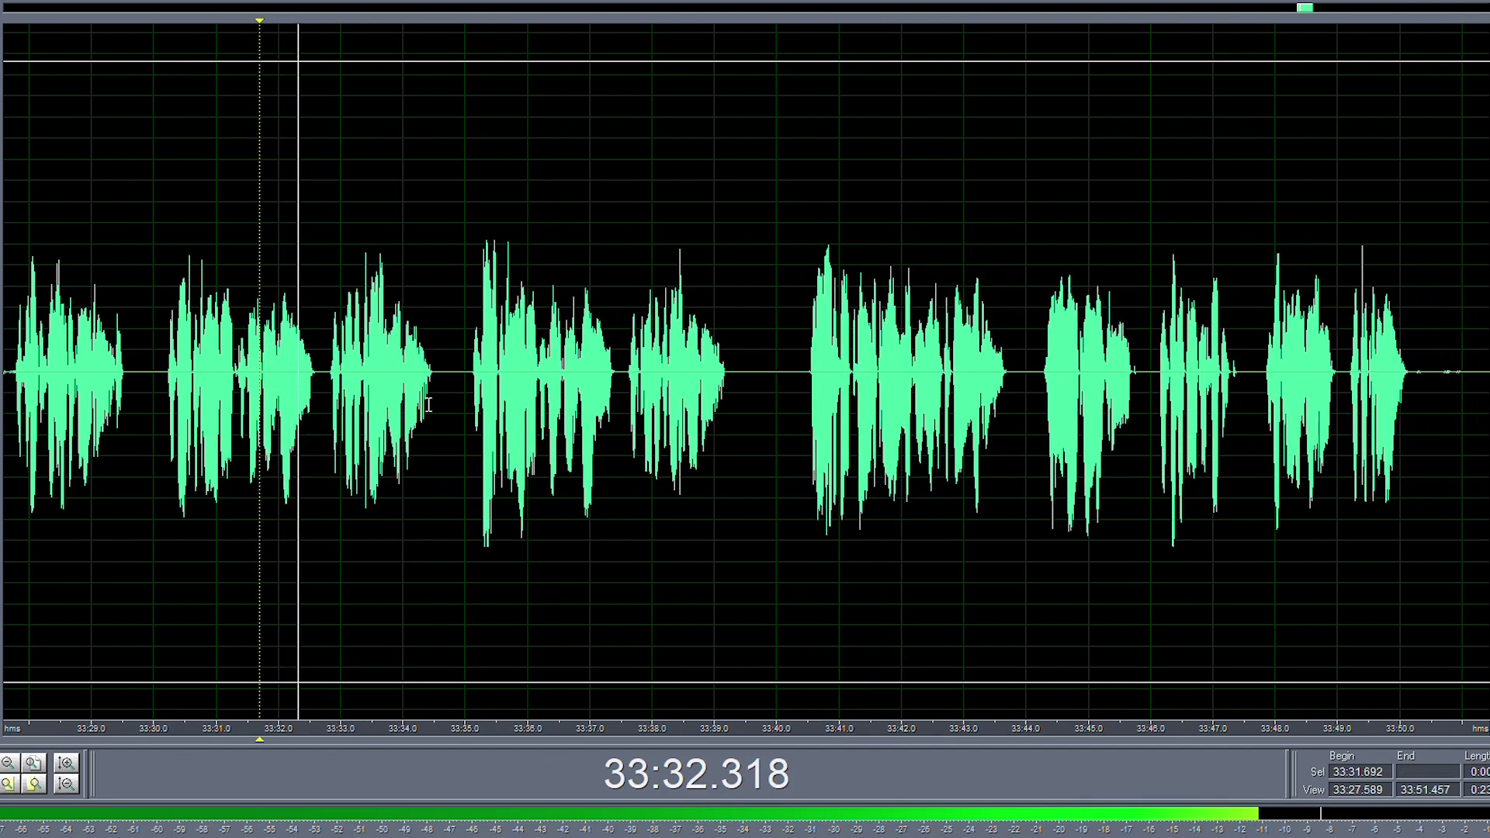
# - Delete the two phrases from 33:30.155 to 33:35.010
pyautogui.scroll(1, 436, 393)
pyautogui.scroll(-1, 461, 392)
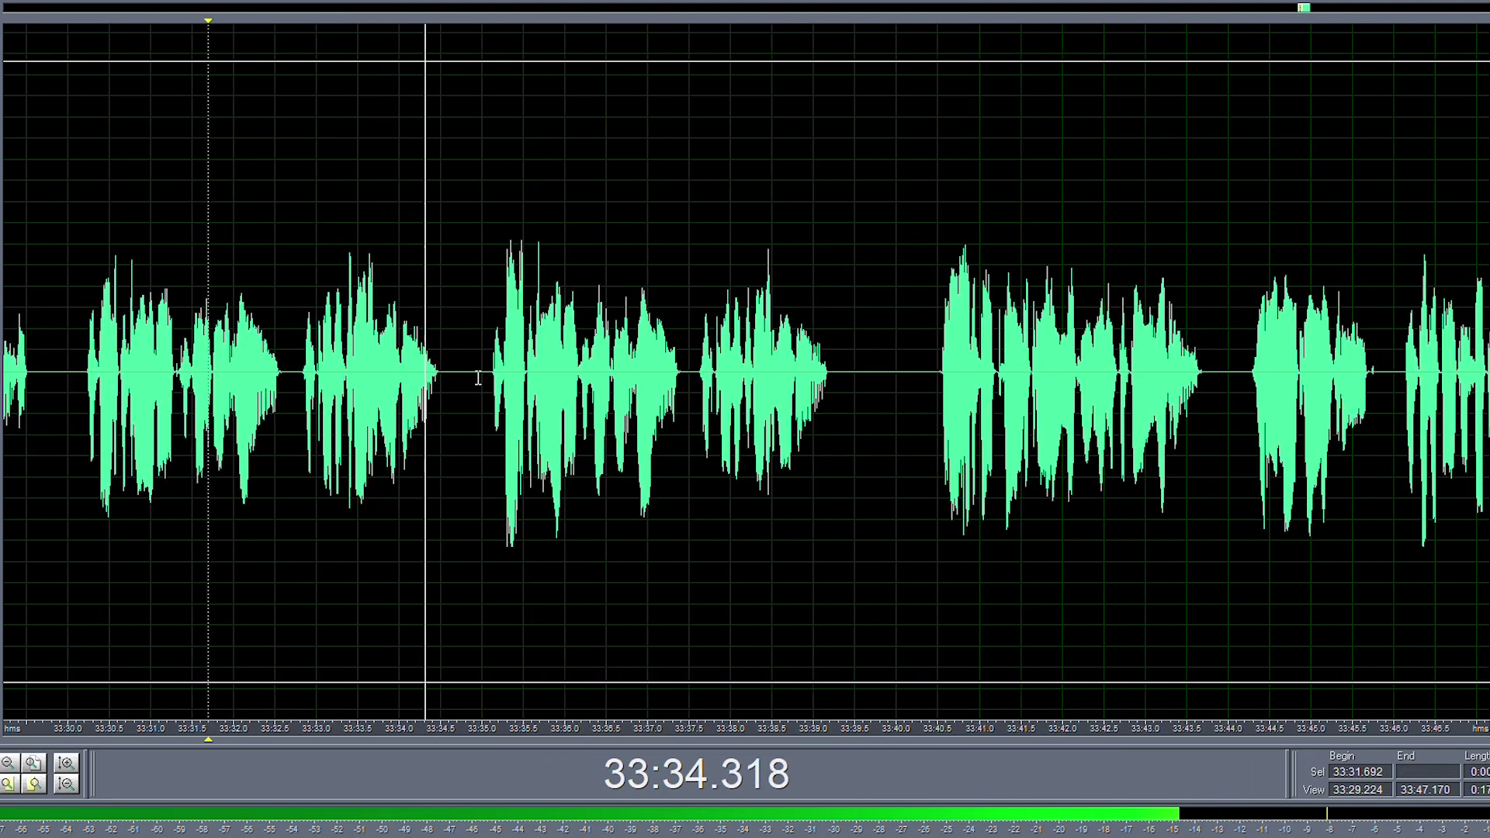
pyautogui.scroll(-1, 434, 371)
pyautogui.scroll(1, 408, 365)
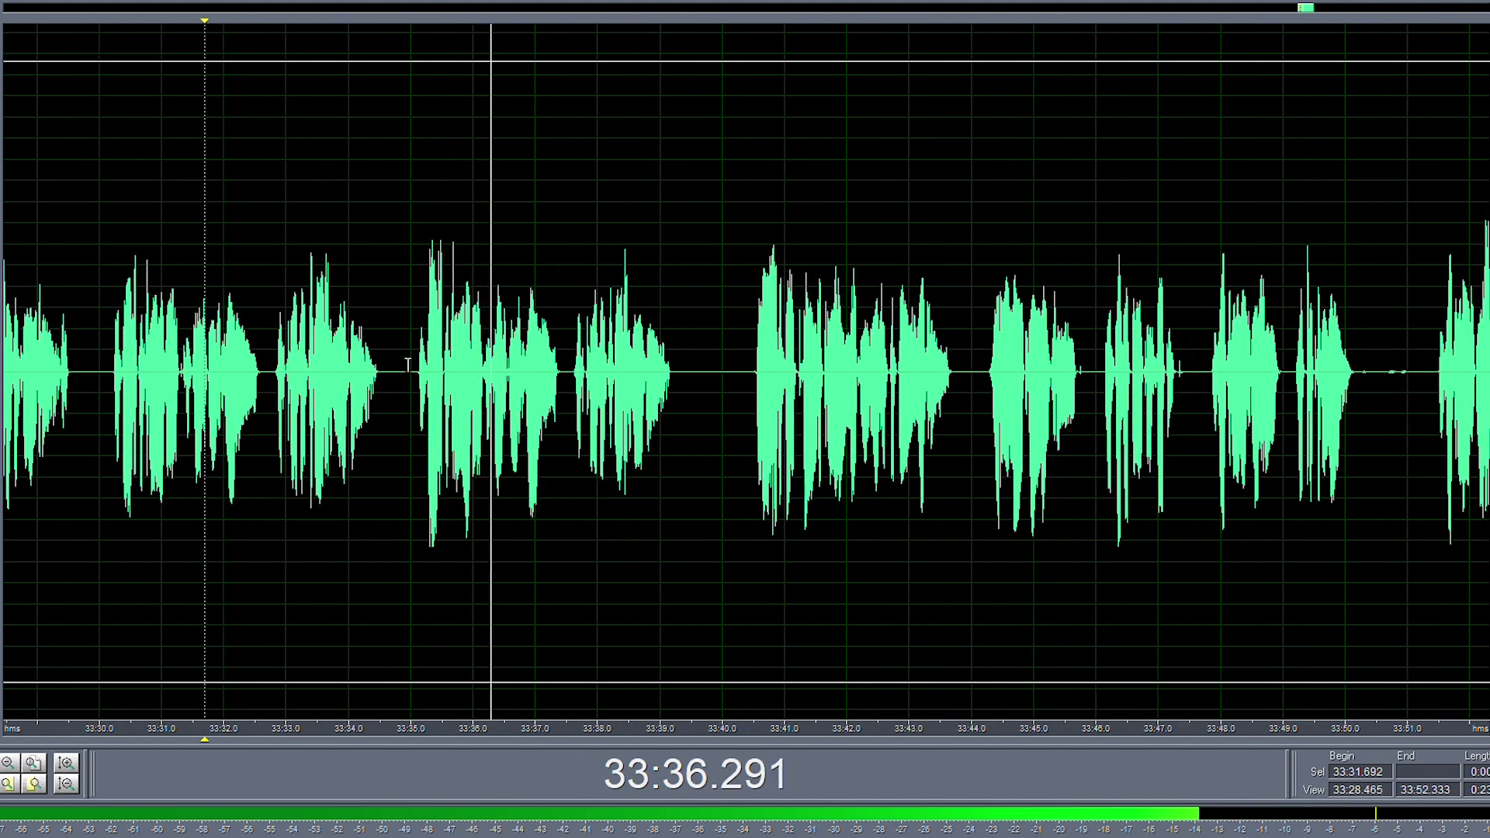
pyautogui.moveTo(414, 375); pyautogui.dragTo(109, 373)
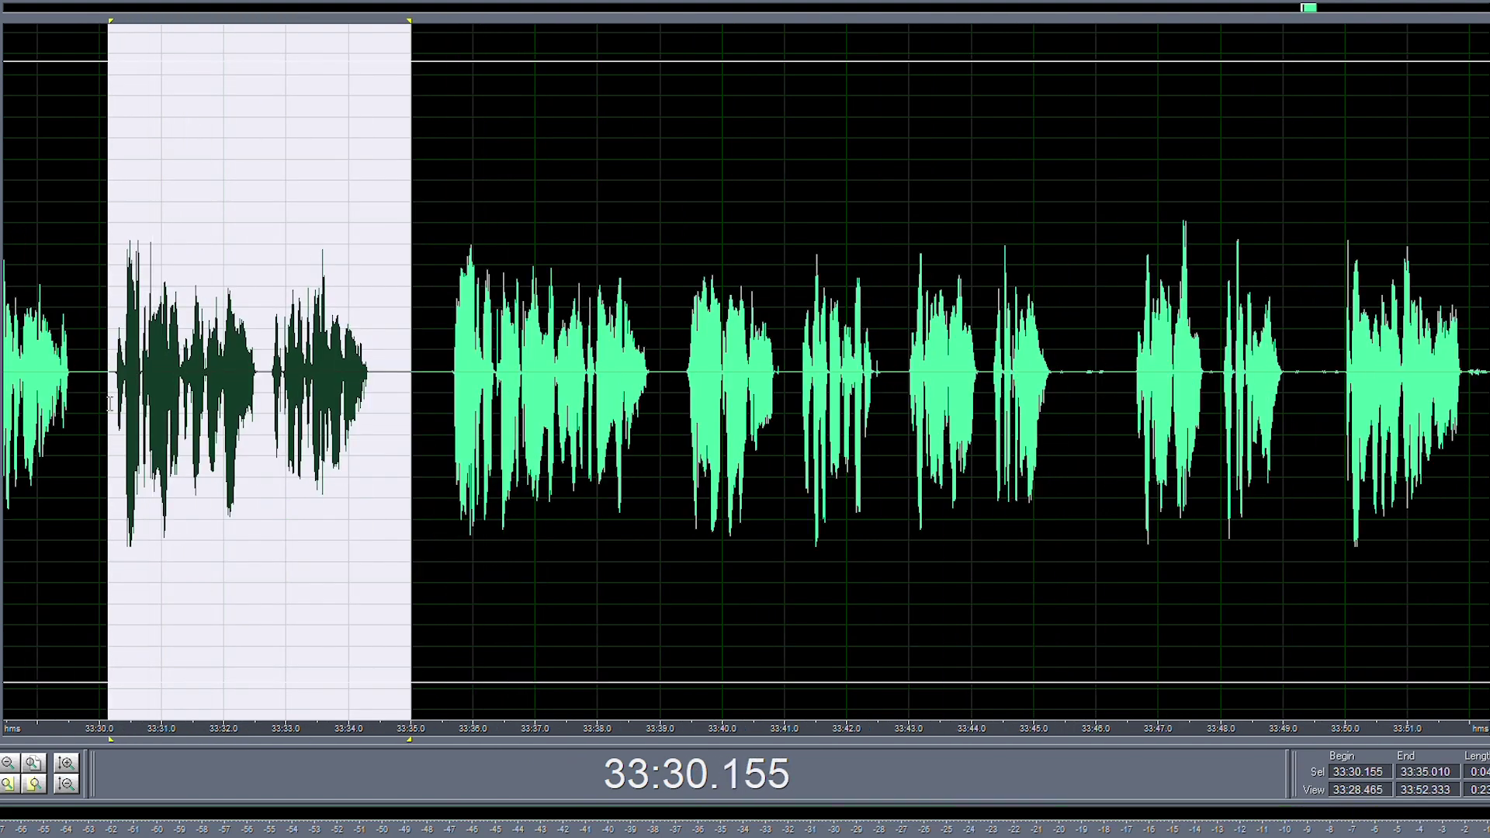
pyautogui.press('Delete')
# - Shorten the pause at 33:34.721 by about 0.6 s and the noisy pause near 33:45.3 by about 0.5 s
pyautogui.moveTo(433, 376); pyautogui.dragTo(393, 376)
pyautogui.press('Delete')
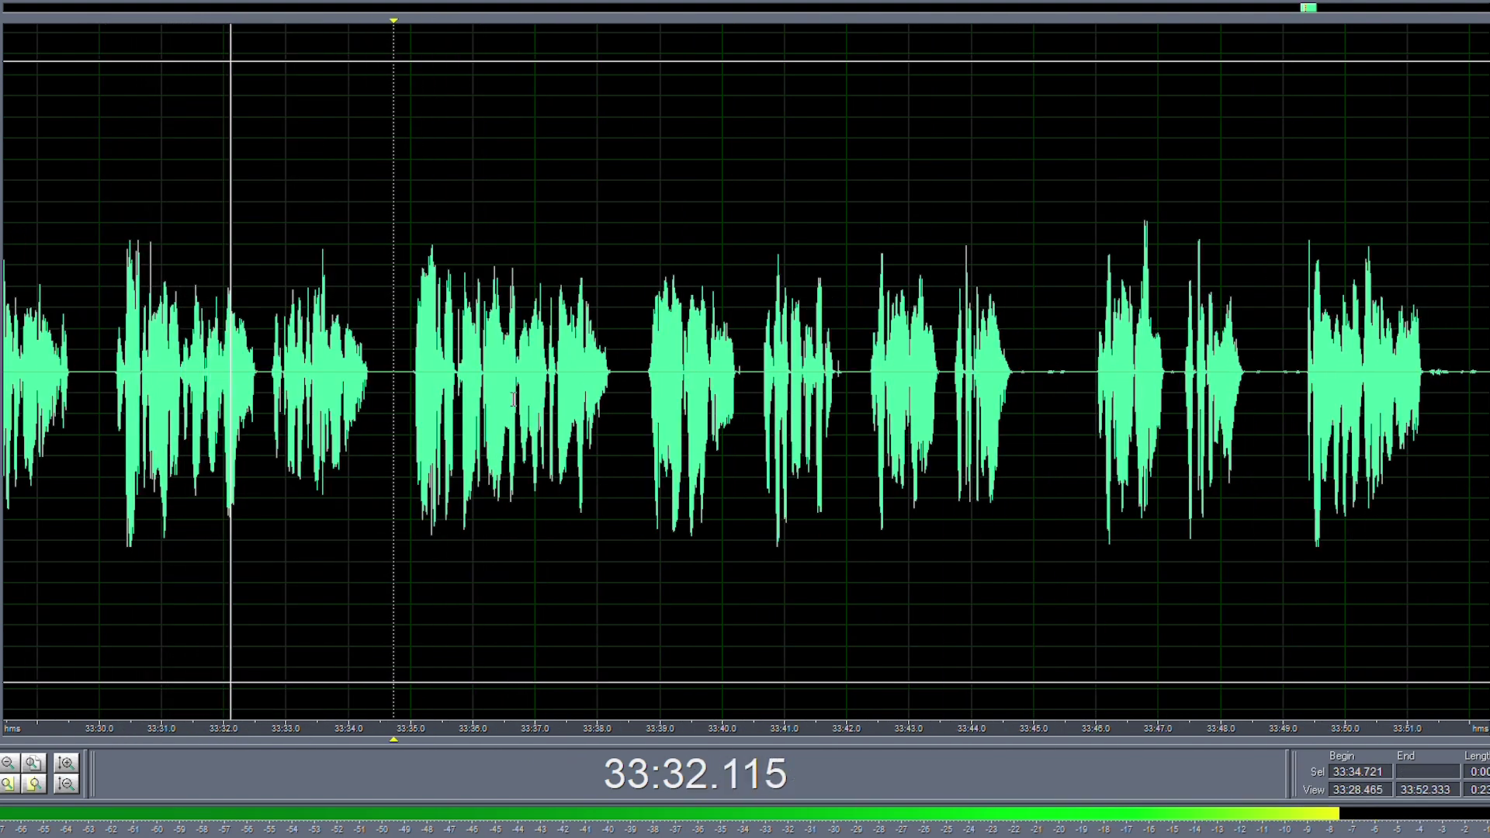
pyautogui.moveTo(1069, 378)
pyautogui.mouseDown()
pyautogui.moveTo(1015, 378)
pyautogui.moveTo(1041, 378)
pyautogui.mouseUp()
pyautogui.press('Delete')
# - Listen through the following phrases and delete the stretch from 33:42.305 to about 33:45.4
pyautogui.scroll(-2, 548, 393)
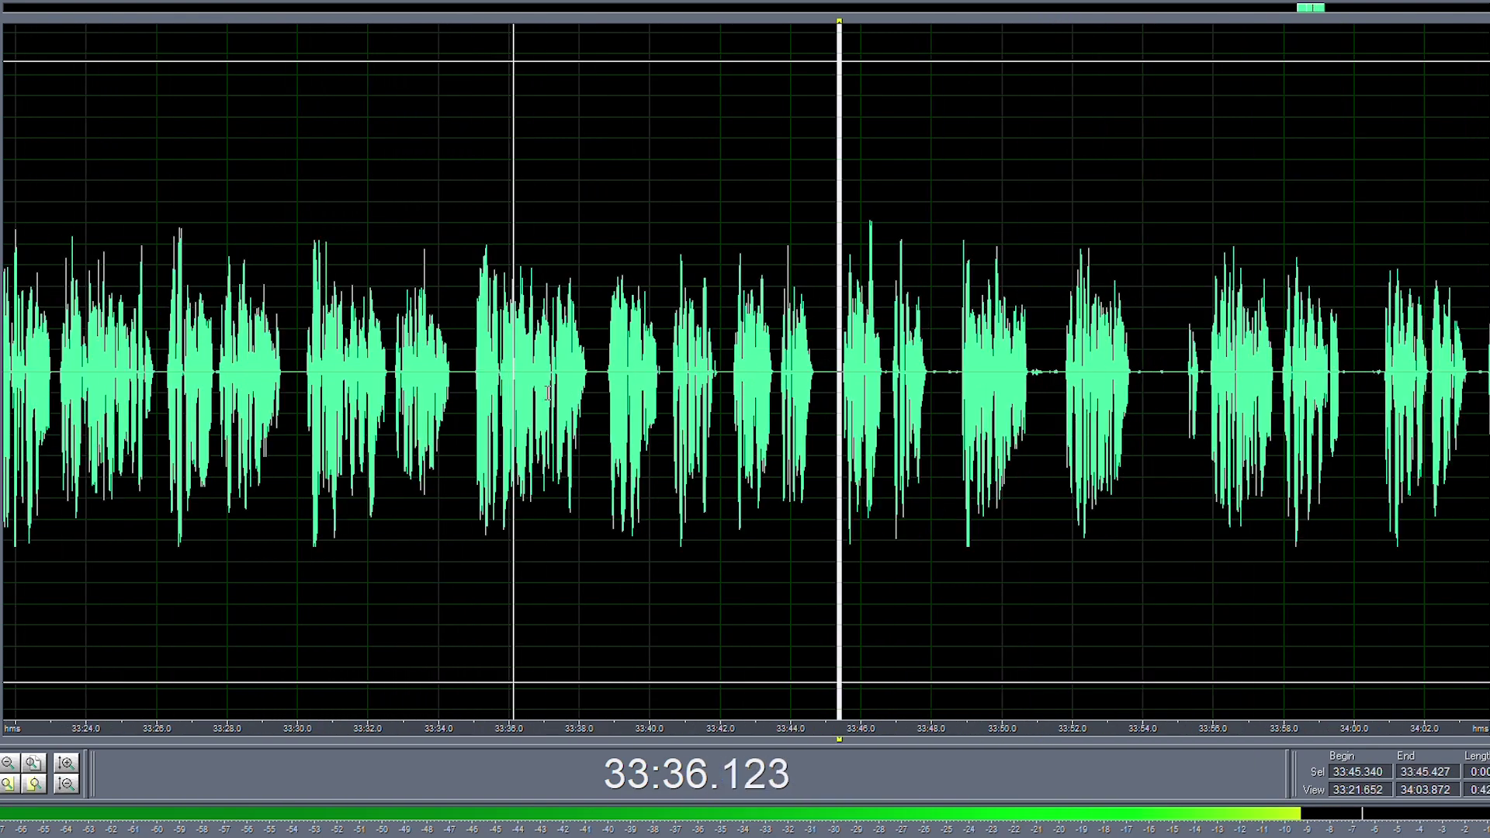
pyautogui.scroll(-2, 553, 401)
pyautogui.scroll(4, 554, 411)
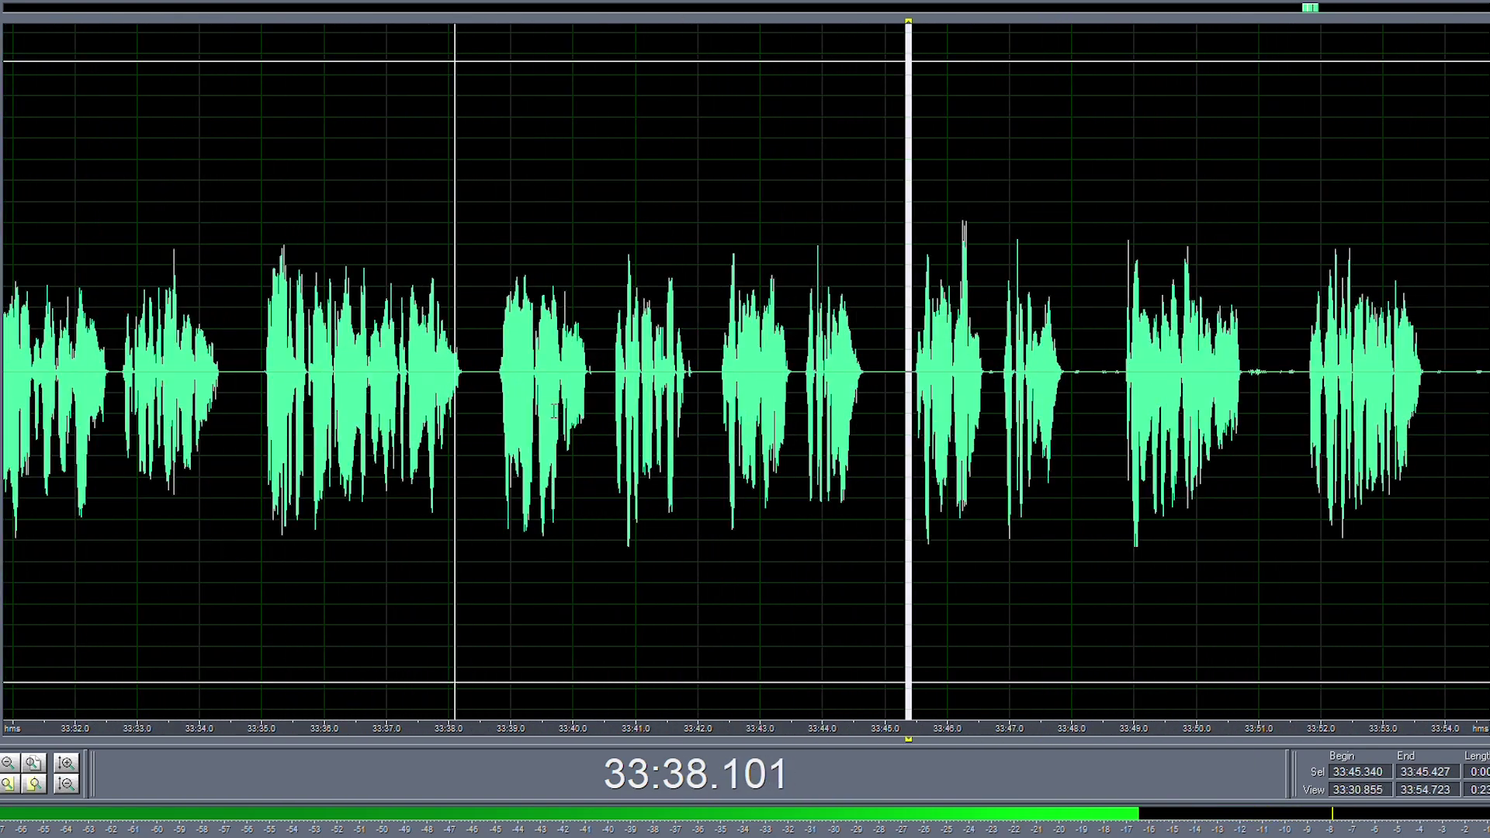
pyautogui.scroll(2, 492, 396)
pyautogui.scroll(-1, 683, 385)
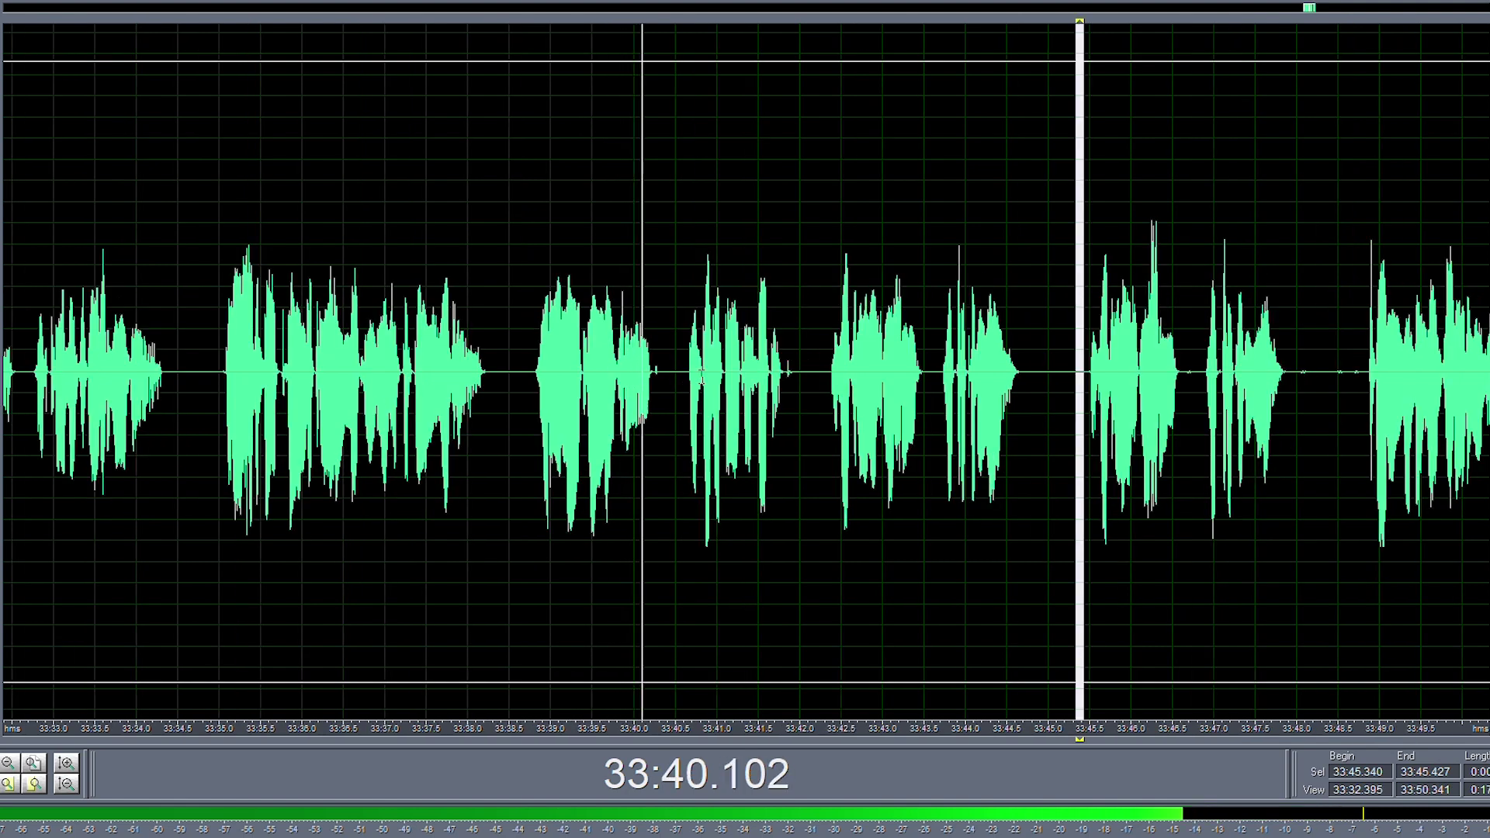
pyautogui.scroll(-1, 672, 383)
pyautogui.scroll(3, 782, 386)
pyautogui.scroll(-3, 783, 385)
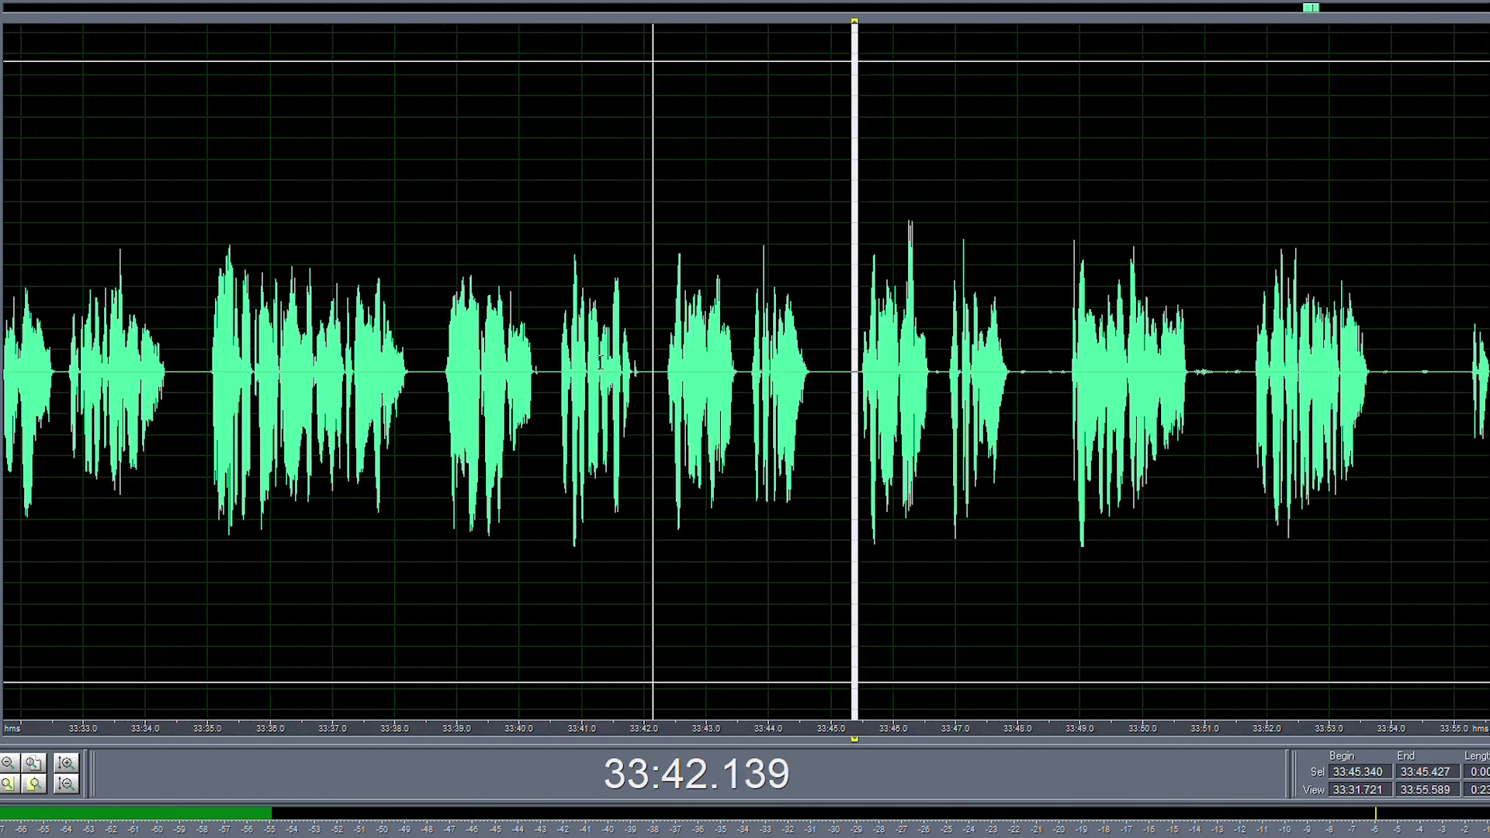
pyautogui.click(811, 388)
pyautogui.scroll(-2, 769, 395)
pyautogui.scroll(3, 763, 400)
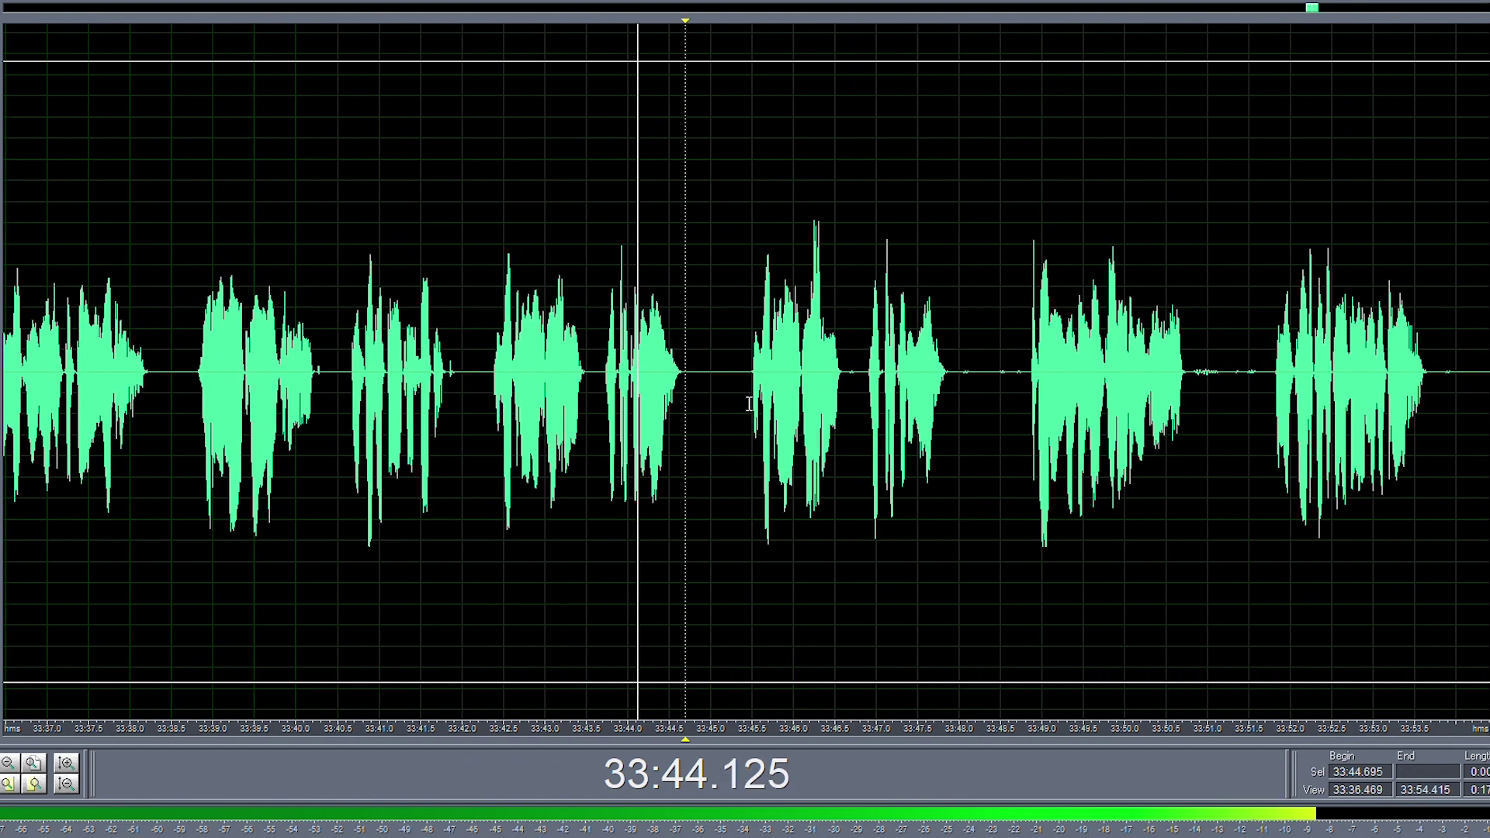
pyautogui.scroll(2, 744, 401)
pyautogui.moveTo(744, 401); pyautogui.dragTo(400, 375)
pyautogui.press('Delete')
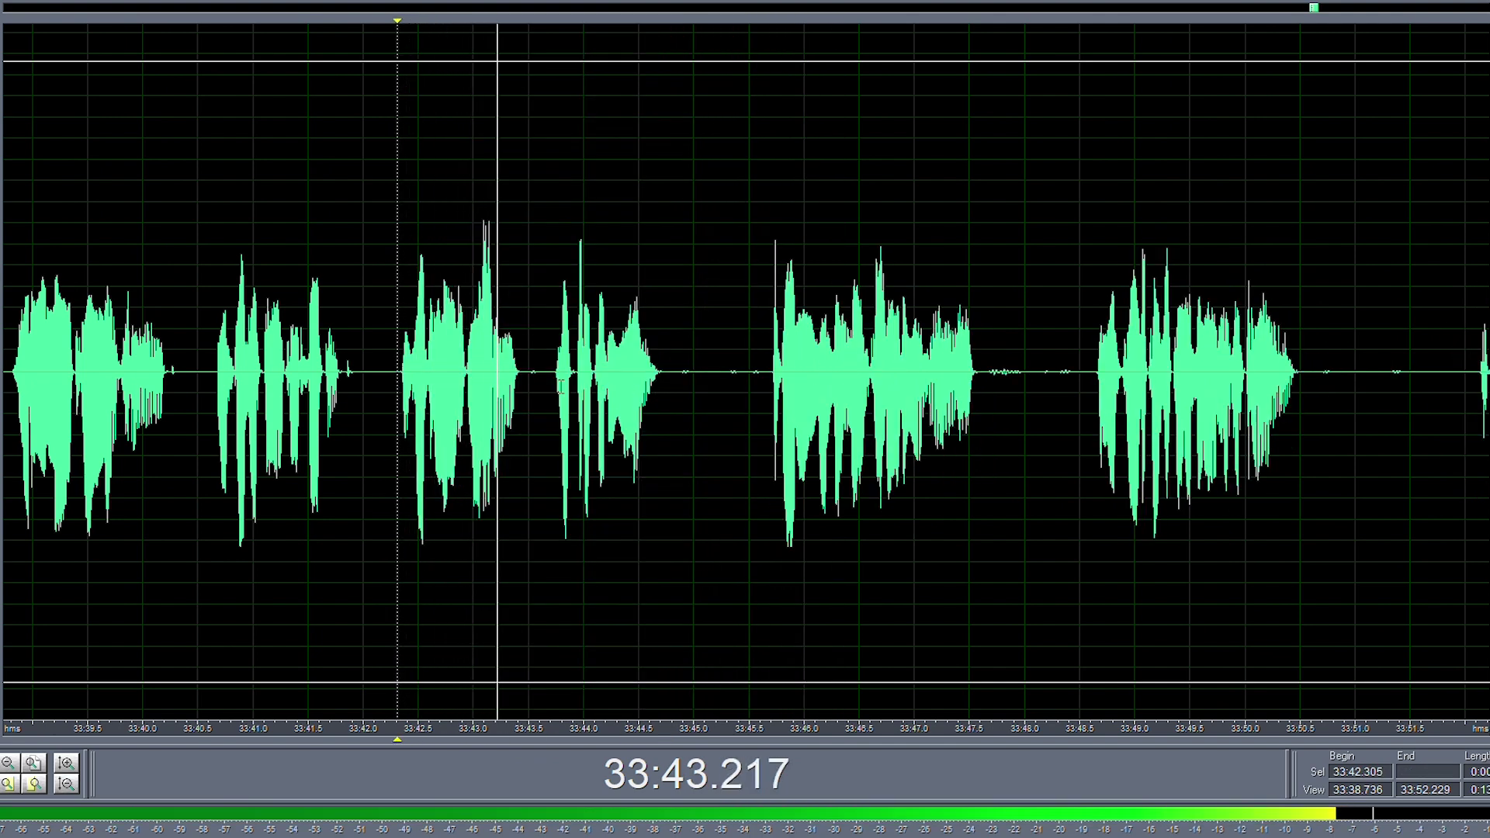
# - Silence the noisy pauses after the phrases ending near 33:44.7 and 33:47.3, trimming the first by about 0.3 s
pyautogui.moveTo(669, 379); pyautogui.dragTo(764, 384)
pyautogui.press('F2')
pyautogui.moveTo(761, 387); pyautogui.dragTo(839, 386)
pyautogui.press('Delete')
pyautogui.scroll(-3, 748, 389)
pyautogui.scroll(2, 748, 389)
pyautogui.press('Delete')
pyautogui.press('space')
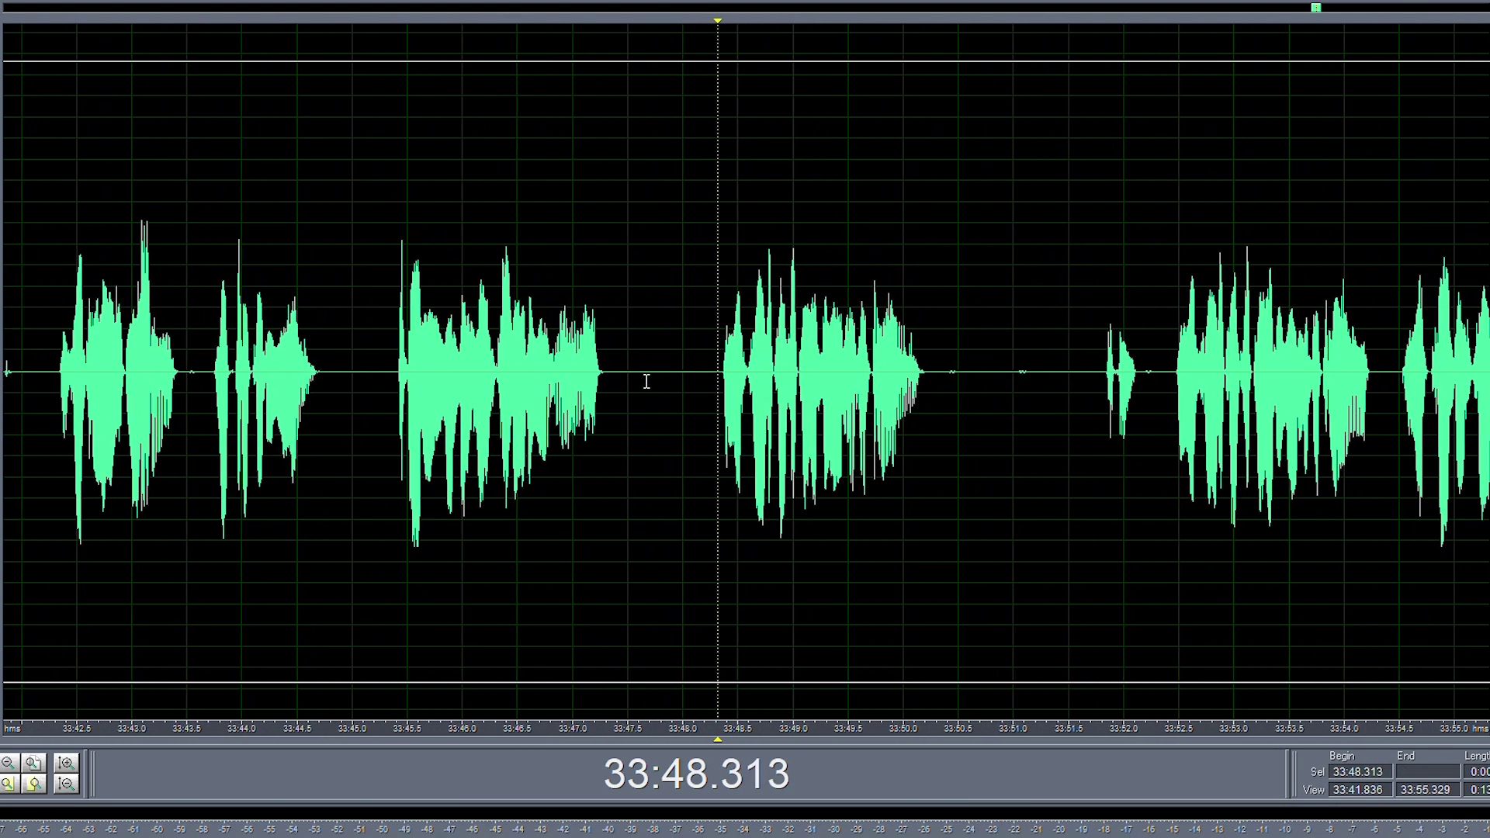
# - Delete the pause from about 33:47.5 to 33:48.3 and play back from 33:50.976
pyautogui.moveTo(626, 384); pyautogui.dragTo(719, 386)
pyautogui.press('Delete')
pyautogui.press('space')
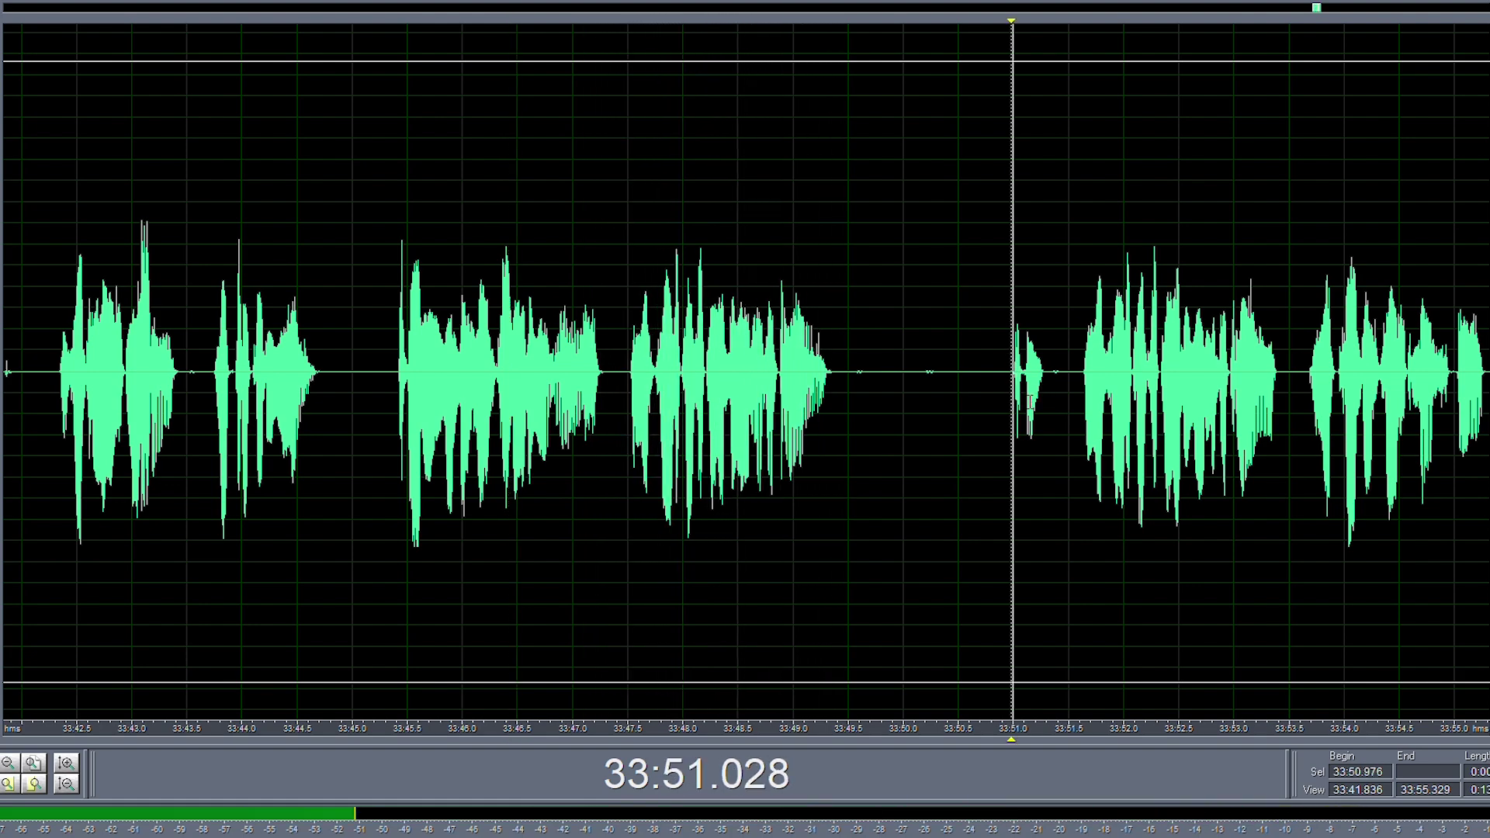
# - Delete the stretch from 33:47.463 to 33:51.596 and play back the join
pyautogui.moveTo(1078, 376); pyautogui.dragTo(625, 381)
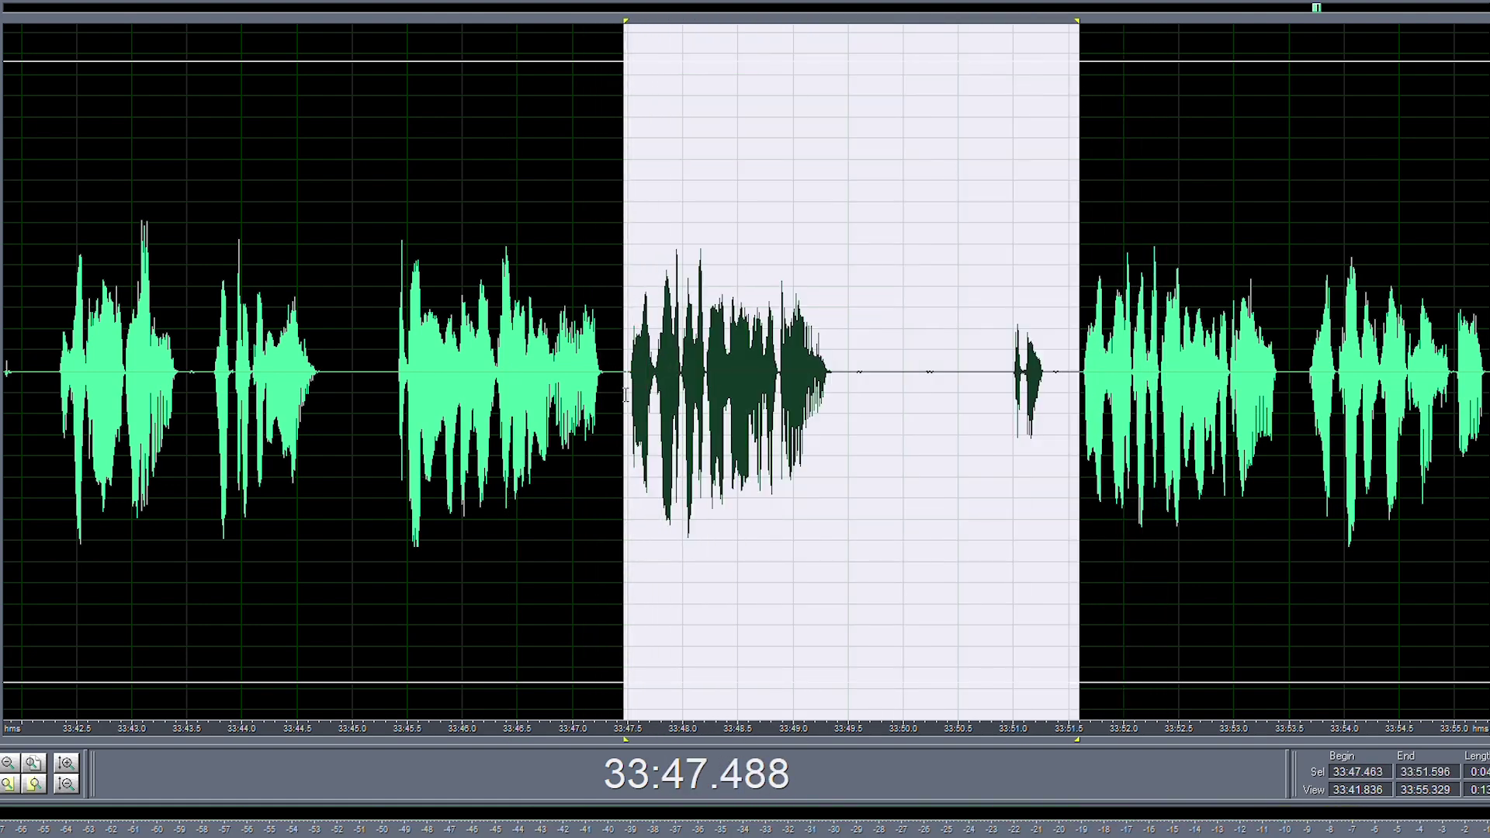
pyautogui.press('Delete')
pyautogui.press('space')
pyautogui.scroll(-2, 581, 388)
pyautogui.scroll(2, 787, 404)
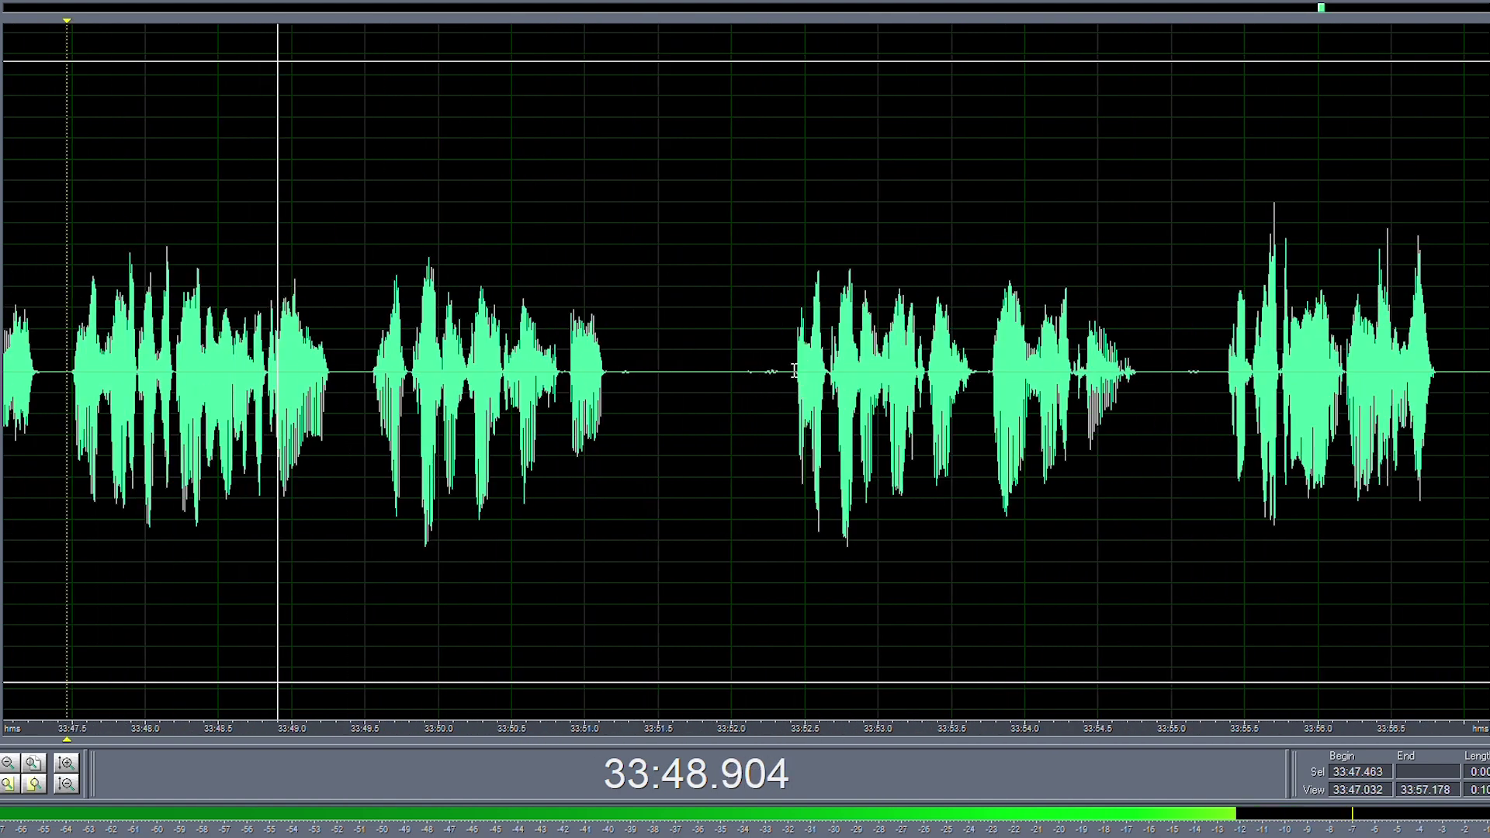
# - Delete the phrase and noisy gap from 33:49.483 to about 33:52.3 and play back the join
pyautogui.moveTo(788, 392); pyautogui.dragTo(672, 379)
pyautogui.click(637, 393)
pyautogui.press('space')
pyautogui.press('s')
pyautogui.moveTo(776, 371); pyautogui.dragTo(363, 381)
pyautogui.press('space')
pyautogui.press('space')
pyautogui.press('Delete')
pyautogui.press('space')
pyautogui.scroll(-3, 322, 386)
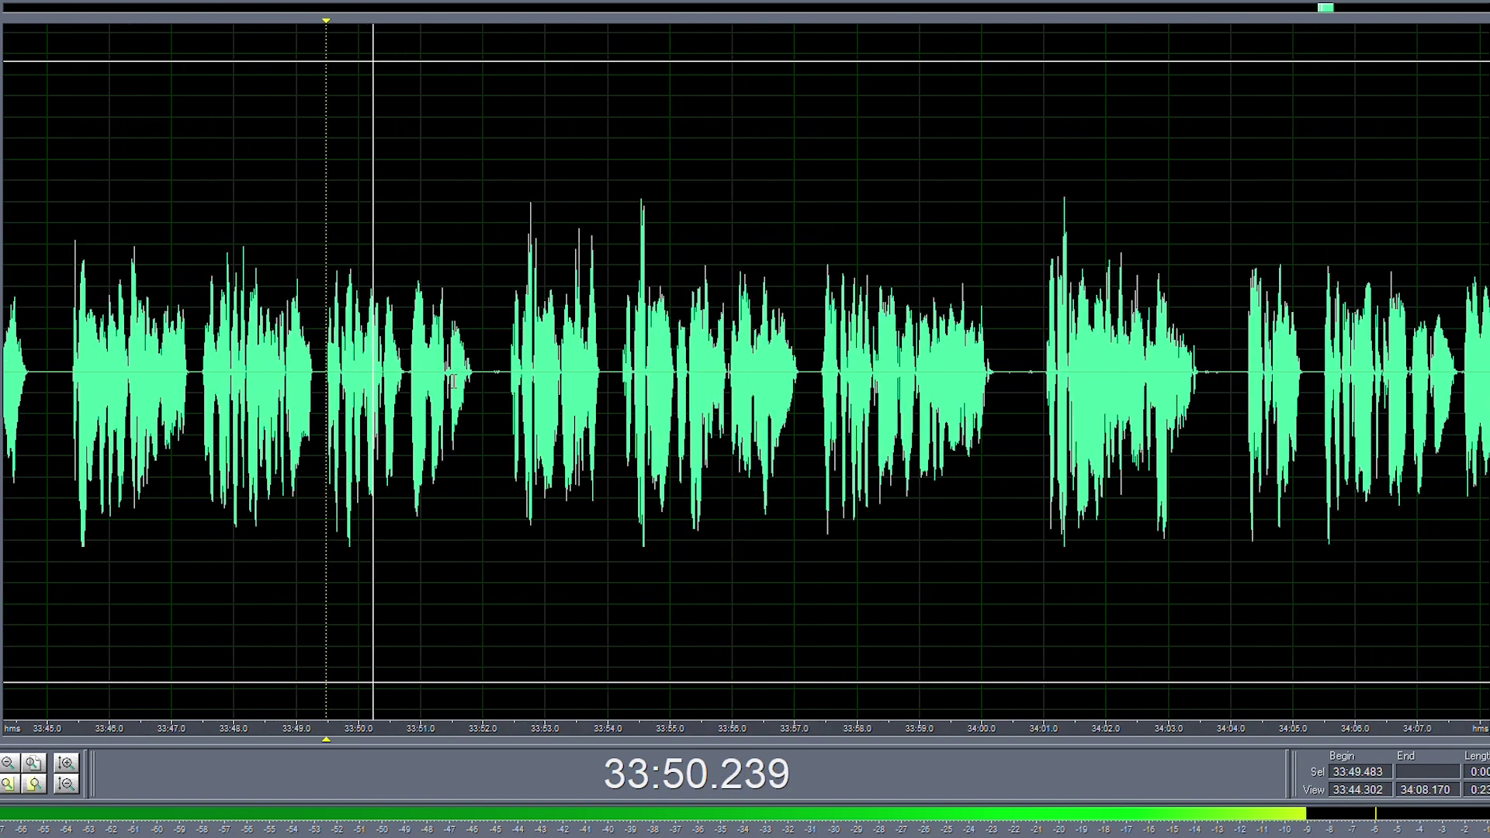
# - Silence the noise in the pauses near 33:52.0 and 34:00.5
pyautogui.scroll(3, 474, 381)
pyautogui.moveTo(482, 376)
pyautogui.mouseDown()
pyautogui.moveTo(540, 375)
pyautogui.moveTo(503, 372)
pyautogui.mouseUp()
pyautogui.press('s')
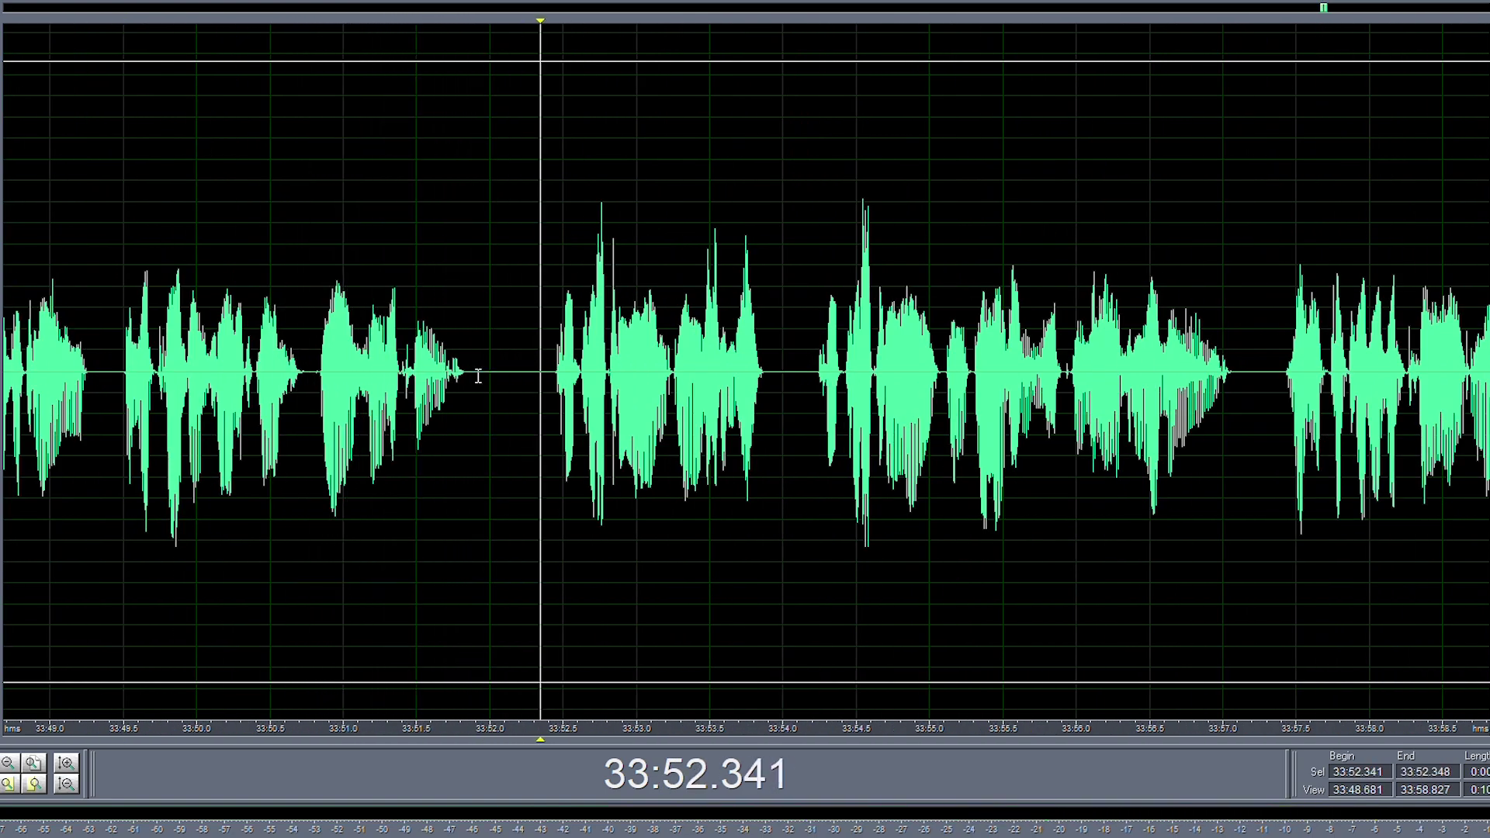
pyautogui.scroll(-3, 478, 377)
pyautogui.scroll(1, 873, 380)
pyautogui.moveTo(867, 379); pyautogui.dragTo(821, 381)
pyautogui.press('s')
pyautogui.click(844, 380)
# - Delete the phrase from 33:52.298 to about 33:54.1
pyautogui.click(153, 372)
pyautogui.press('space')
pyautogui.press('space')
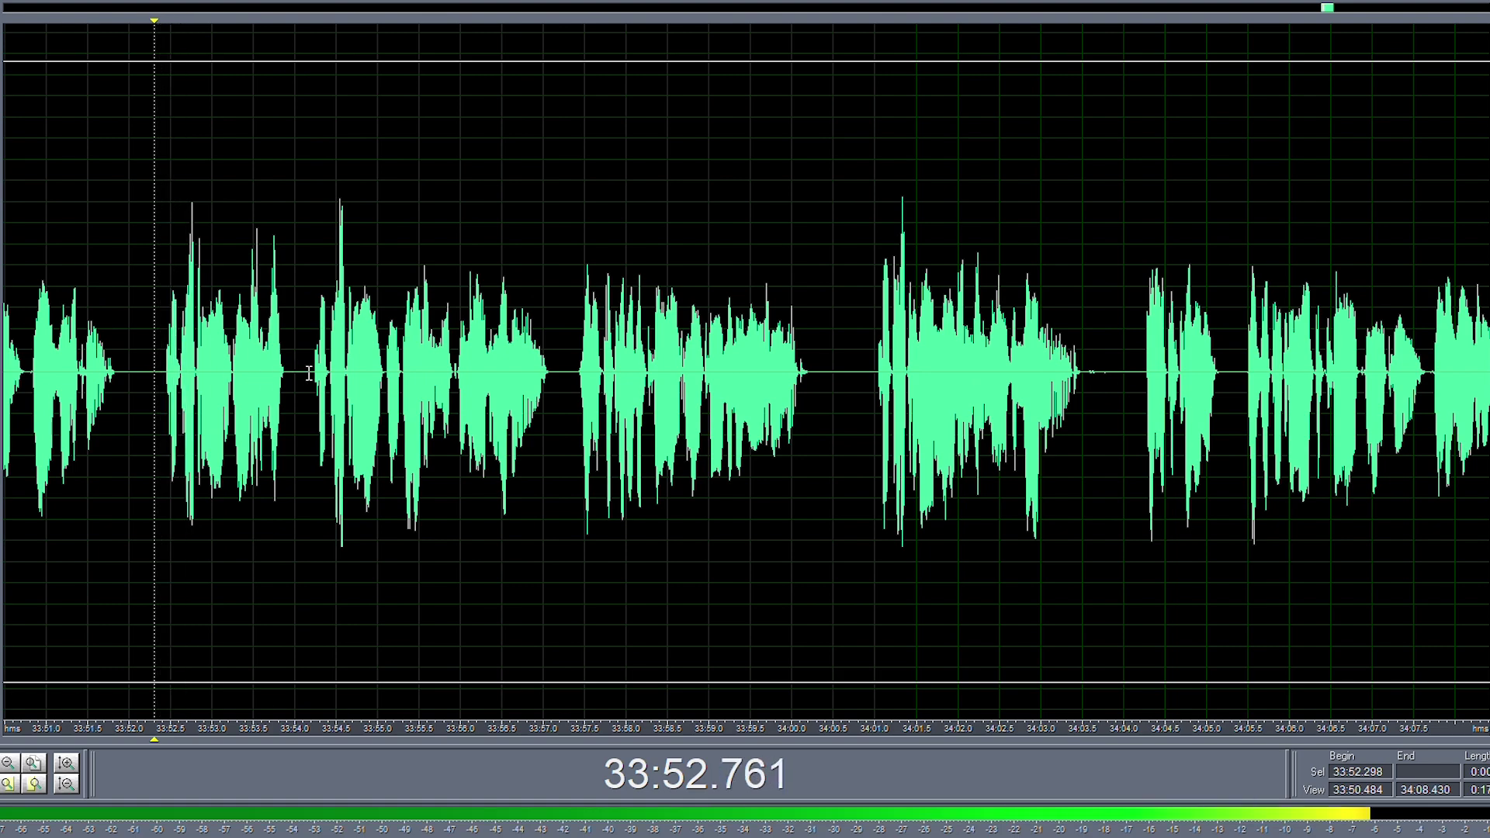
pyautogui.keyDown('shift'); pyautogui.click(307, 372); pyautogui.keyUp('shift')
pyautogui.press('Delete')
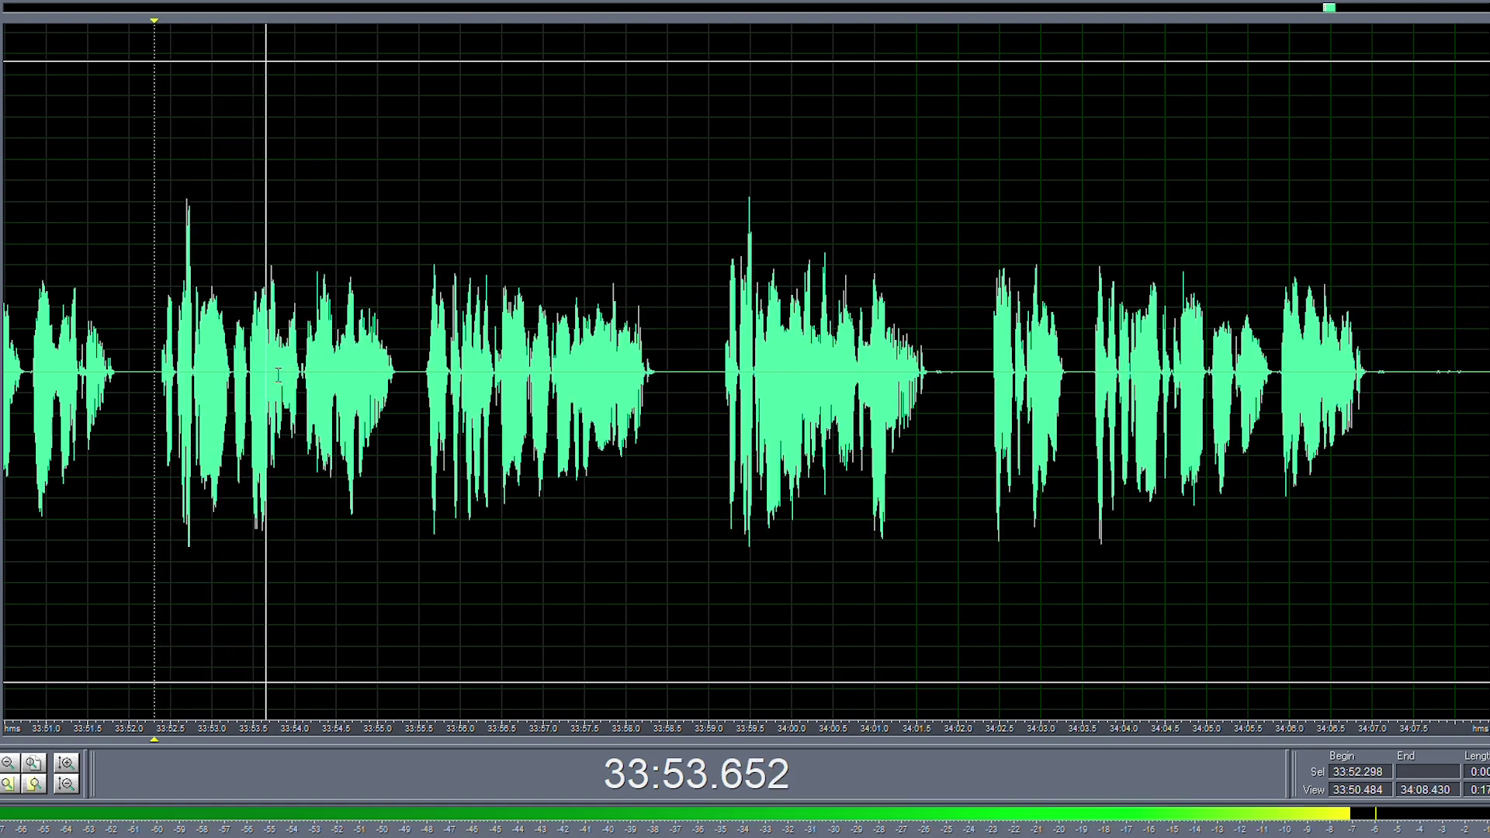
# - Silence the noise in the pause after the phrase ending near 34:01.6
pyautogui.scroll(-2, 468, 375)
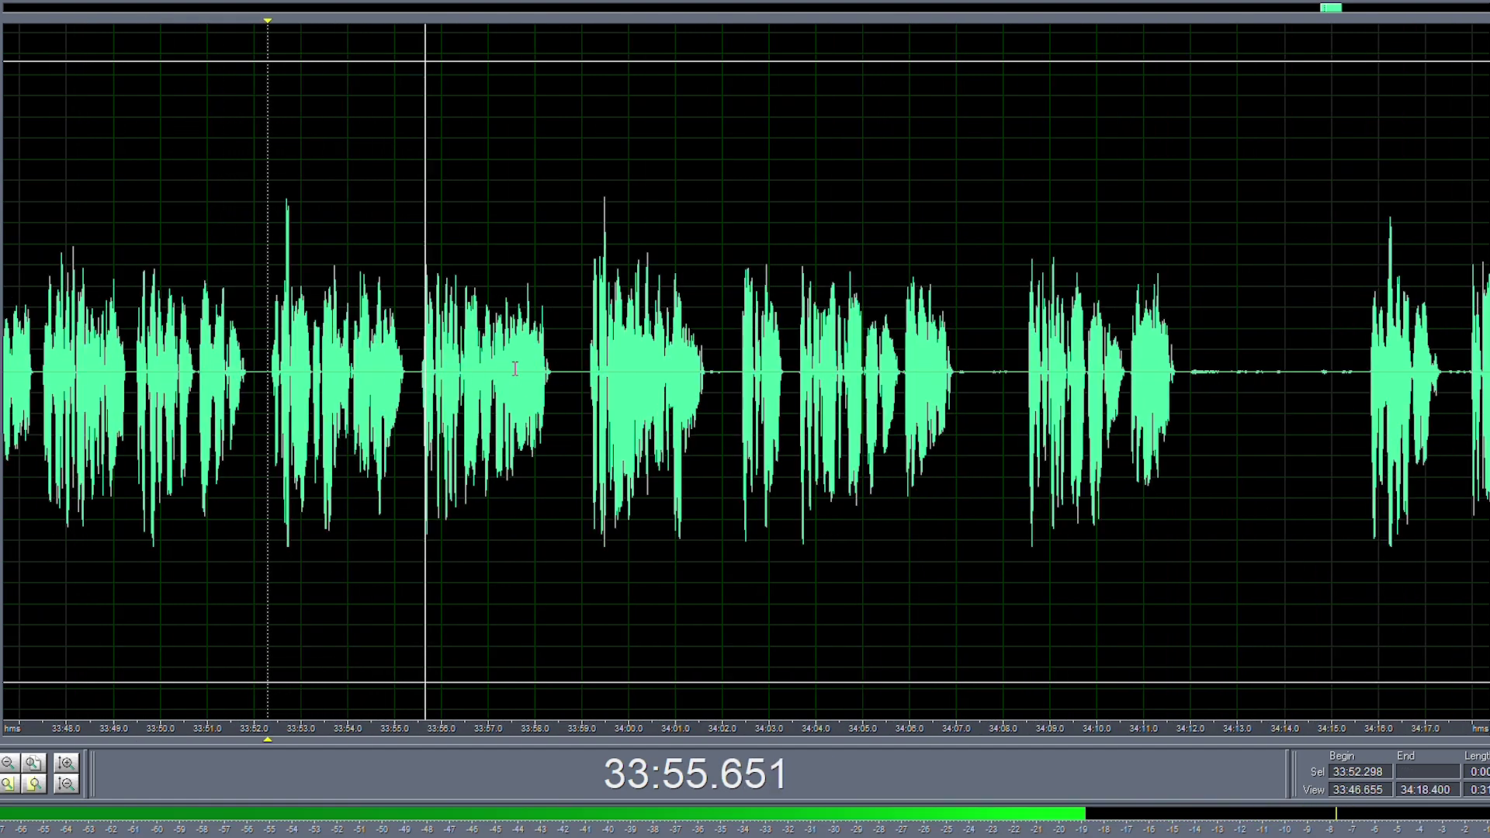
pyautogui.scroll(3, 528, 376)
pyautogui.scroll(-2, 606, 375)
pyautogui.scroll(2, 752, 394)
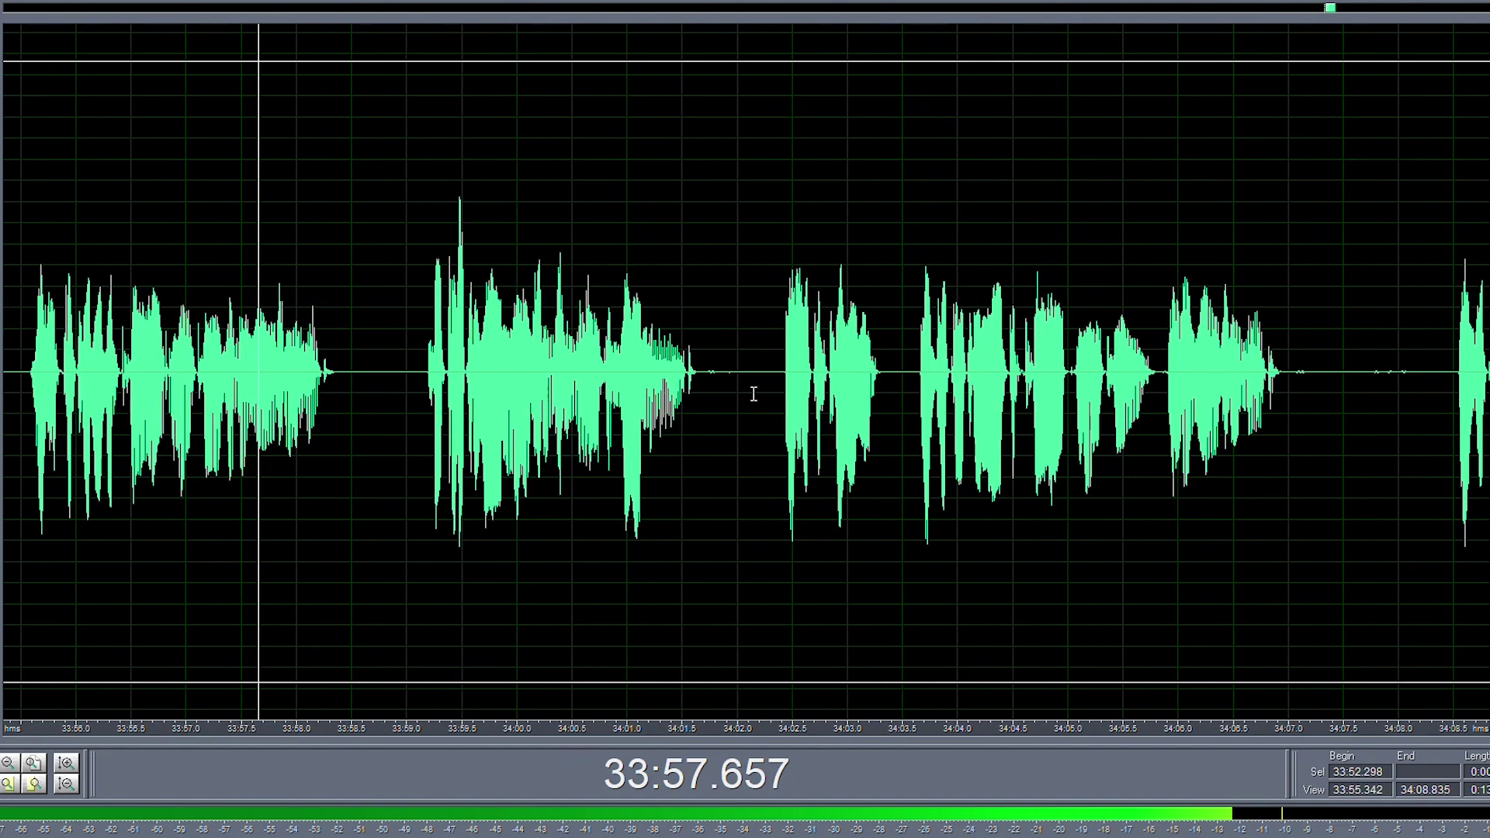
pyautogui.moveTo(736, 372)
pyautogui.mouseDown()
pyautogui.moveTo(704, 382)
pyautogui.moveTo(725, 385)
pyautogui.mouseUp()
# - Delete the phrases from 33:52.219 to 33:59.131 and play back the join
pyautogui.scroll(-1, 754, 385)
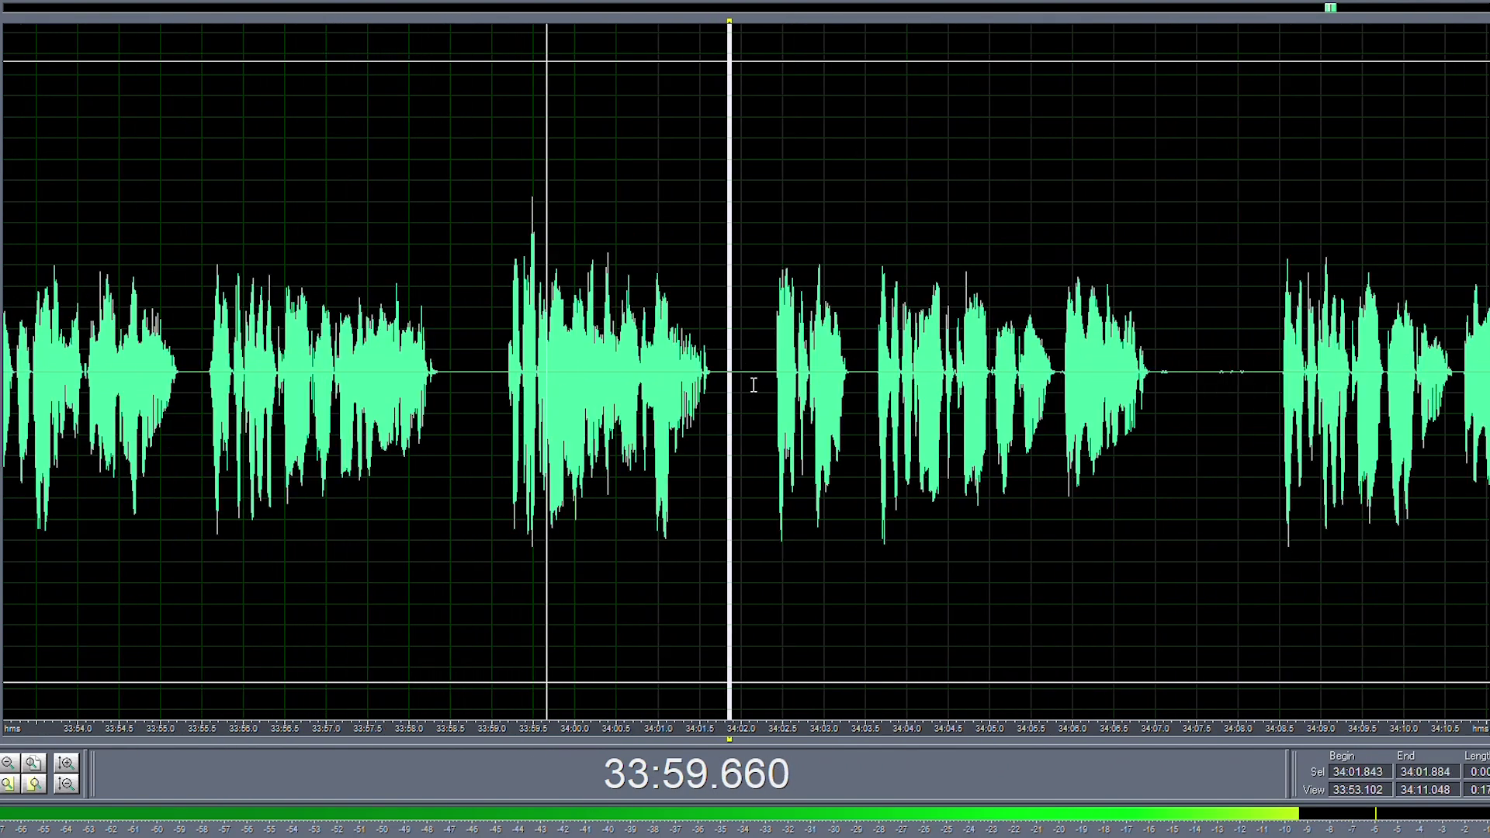
pyautogui.moveTo(502, 372); pyautogui.dragTo(207, 373)
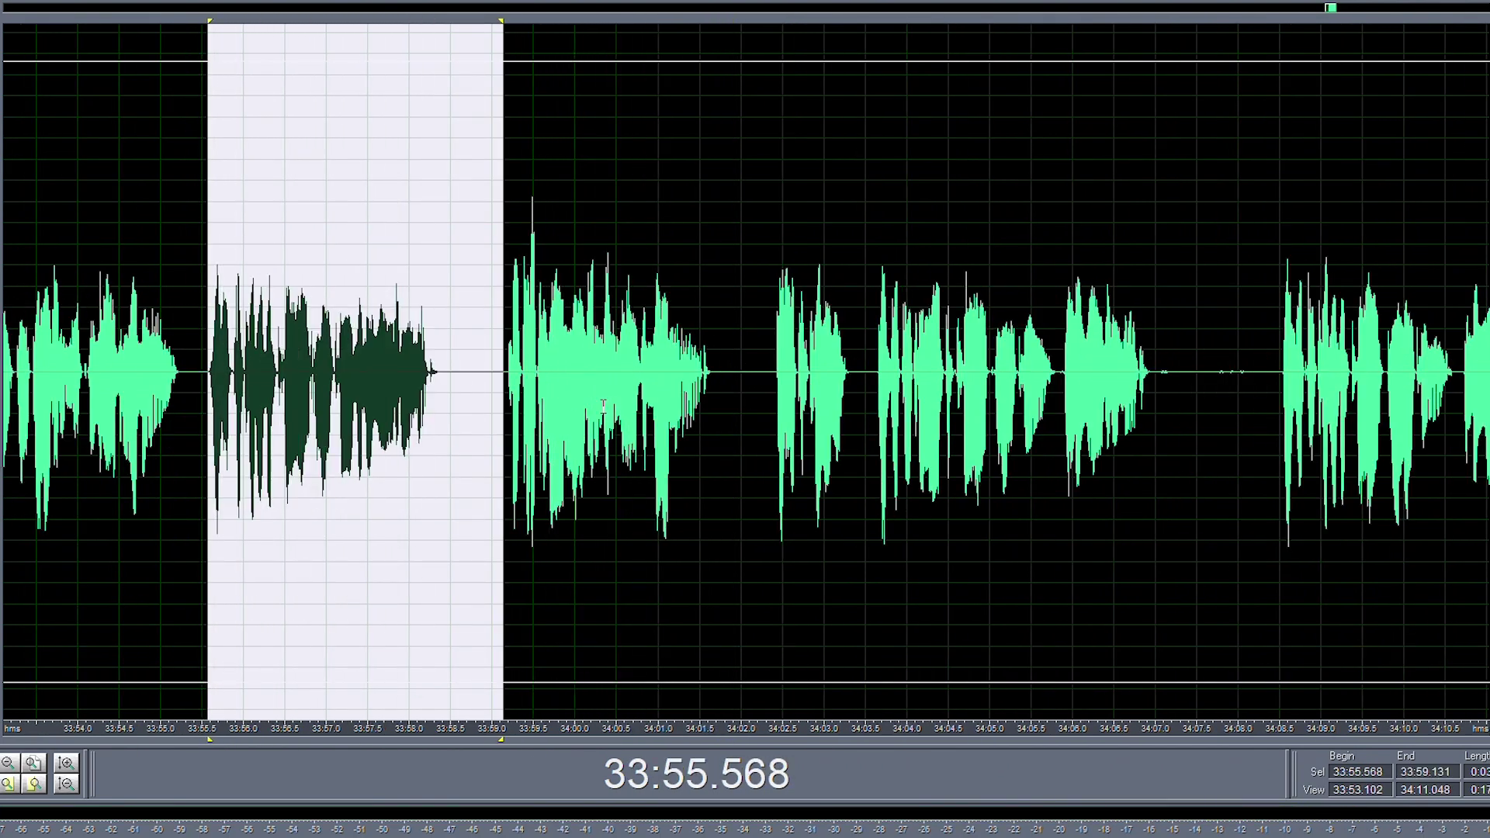
pyautogui.scroll(-2, 308, 371)
pyautogui.keyDown('shift'); pyautogui.click(237, 378); pyautogui.keyUp('shift')
pyautogui.press('space')
pyautogui.press('Delete')
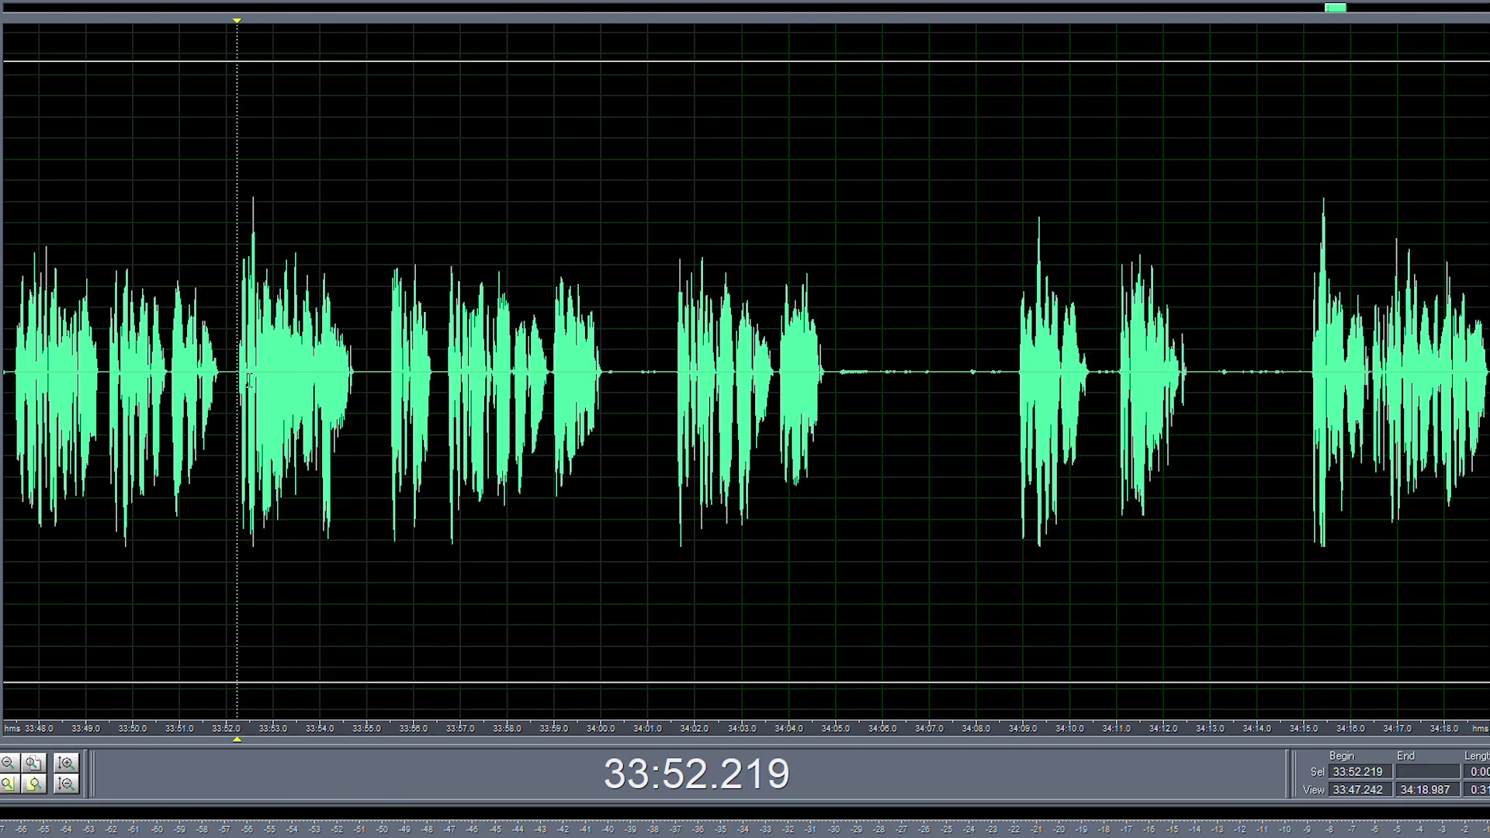
pyautogui.press('space')
# - Shorten the pauses at 34:00.751 and near 33:55.0 by about 0.6 s each
pyautogui.scroll(1, 627, 360)
pyautogui.moveTo(641, 367); pyautogui.dragTo(680, 371)
pyautogui.press('Delete')
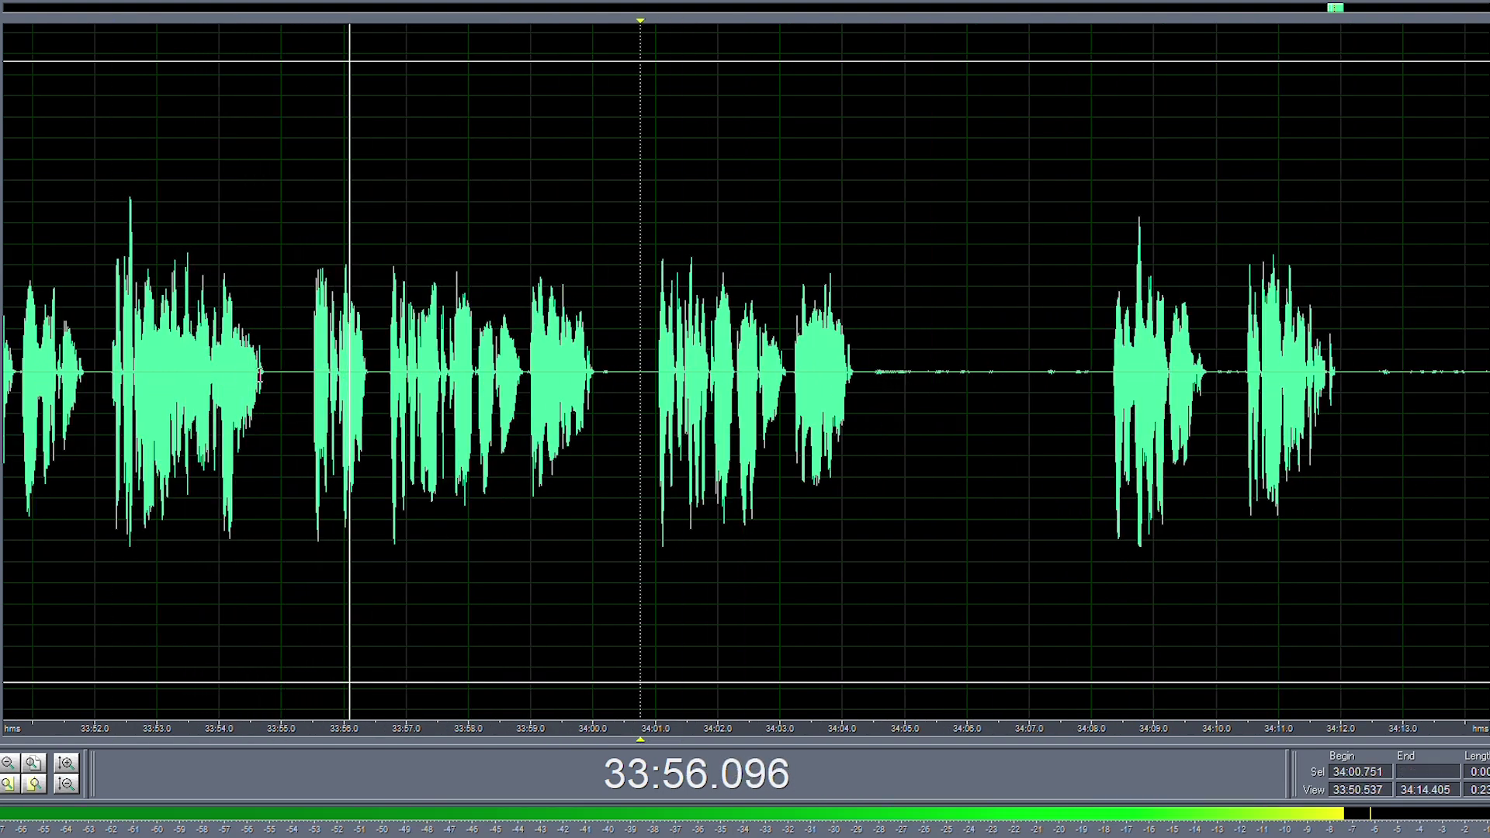
pyautogui.moveTo(277, 379); pyautogui.dragTo(319, 374)
pyautogui.press('Delete')
# - Play back the tightened join from about 33:54.1 and again from 33:53.639
pyautogui.click(224, 365)
pyautogui.press('space')
pyautogui.scroll(4, 262, 381)
pyautogui.press('space')
pyautogui.press('Delete')
pyautogui.click(61, 369)
pyautogui.press('space')
pyautogui.scroll(-2, 169, 362)
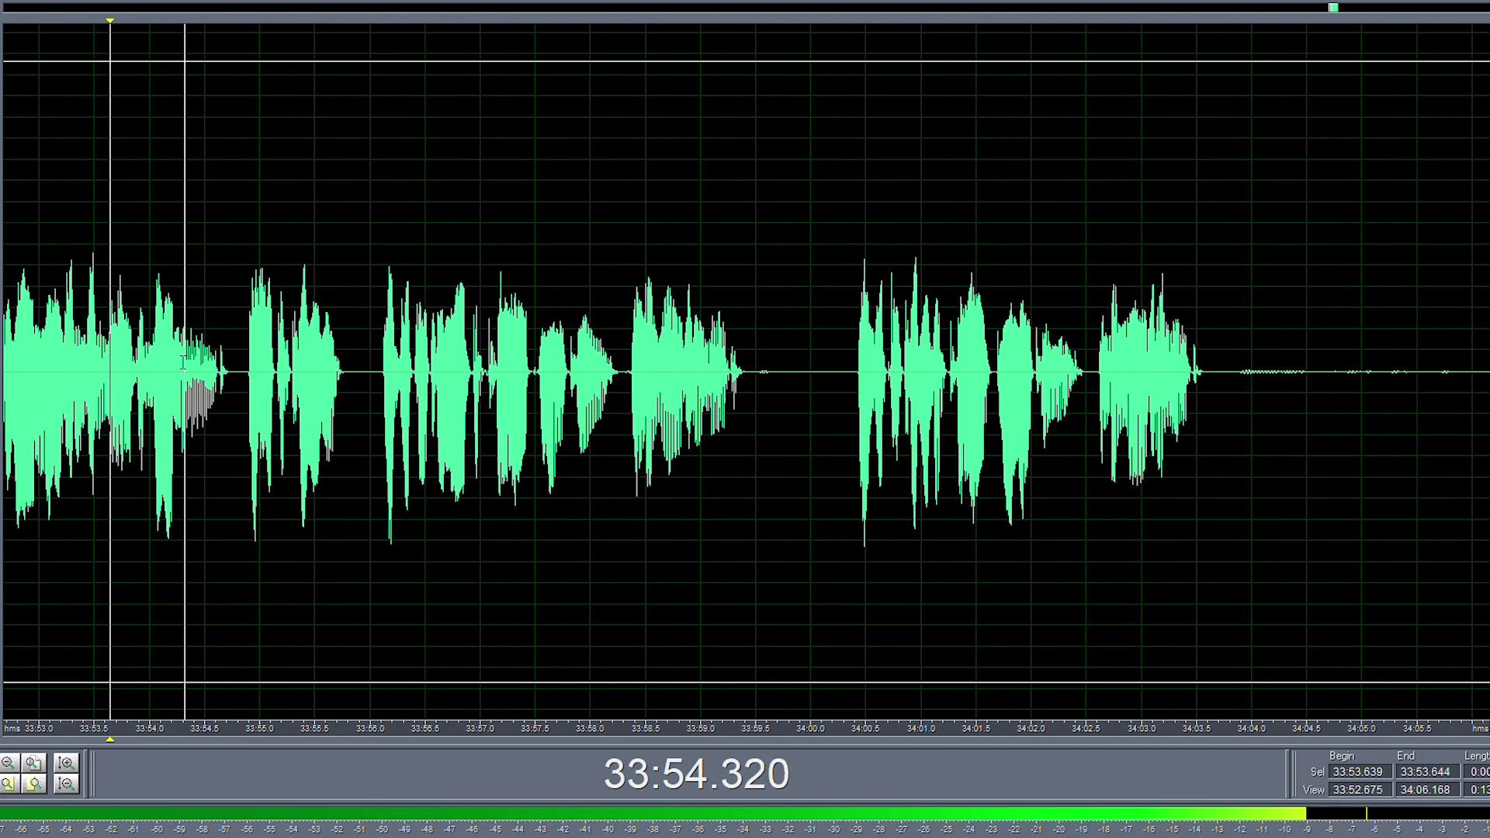
# - Delete the short phrase from about 33:54.9 to 33:56.1 and play back from 33:54.276
pyautogui.scroll(3, 223, 371)
pyautogui.scroll(-2, 292, 374)
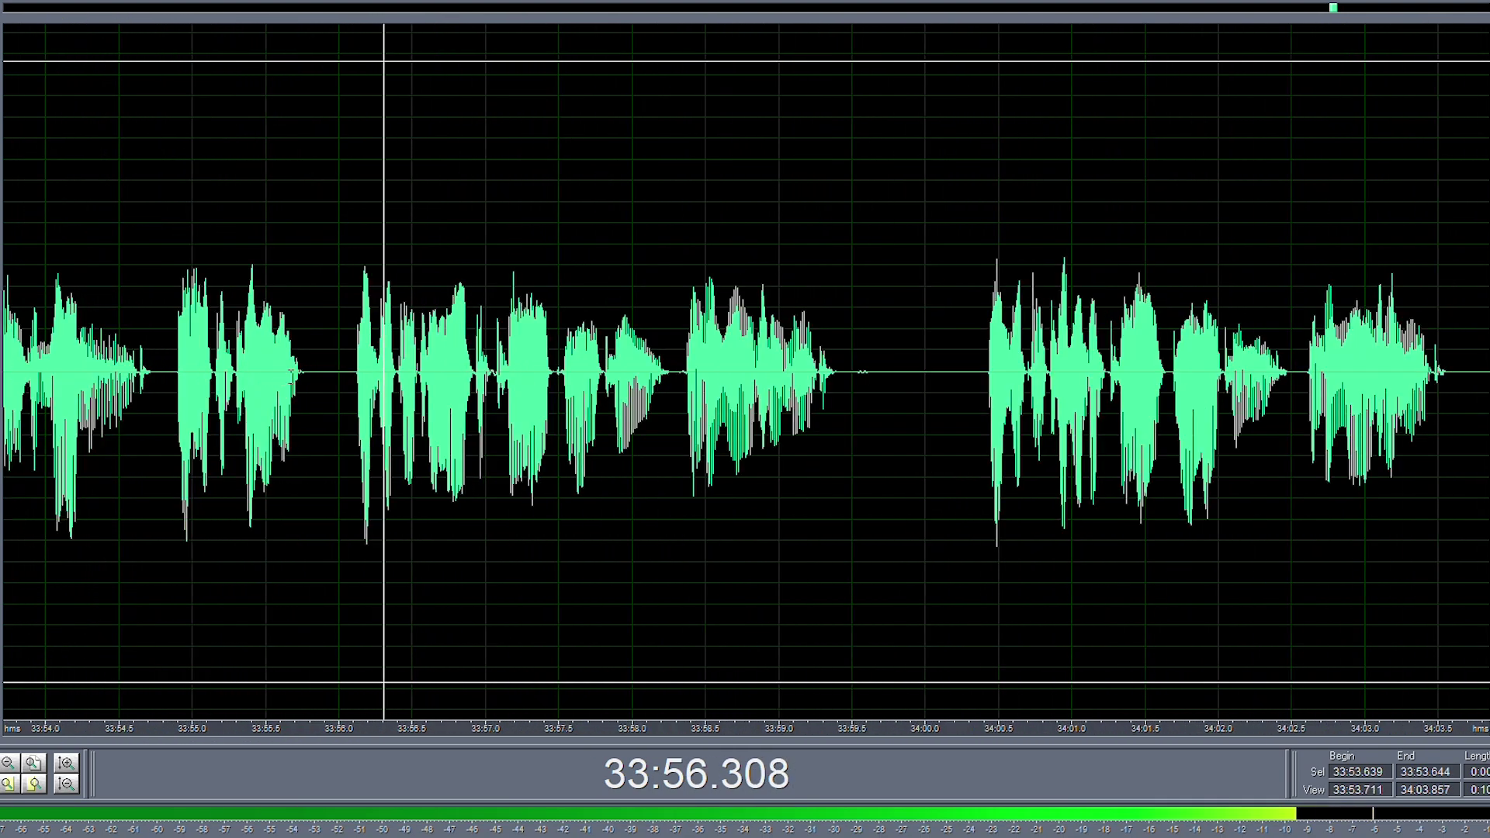
pyautogui.moveTo(345, 368); pyautogui.dragTo(176, 367)
pyautogui.press('Delete')
pyautogui.click(86, 397)
pyautogui.press('space')
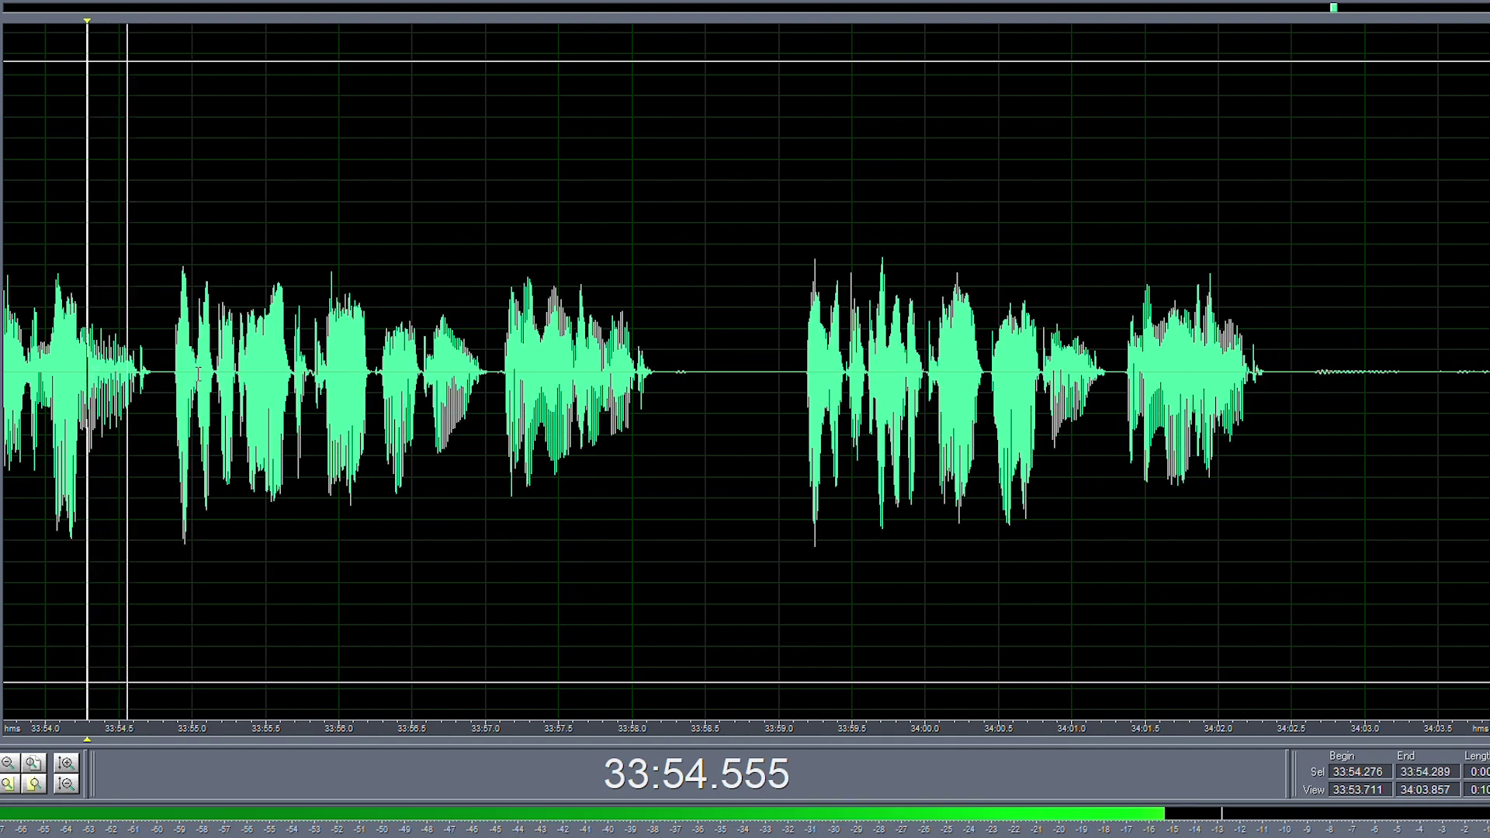
# - Delete the phrases from about 33:54.8 to 33:59.097 and play back the join from 33:53.585
pyautogui.scroll(-4, 188, 392)
pyautogui.scroll(2, 371, 392)
pyautogui.scroll(-1, 399, 389)
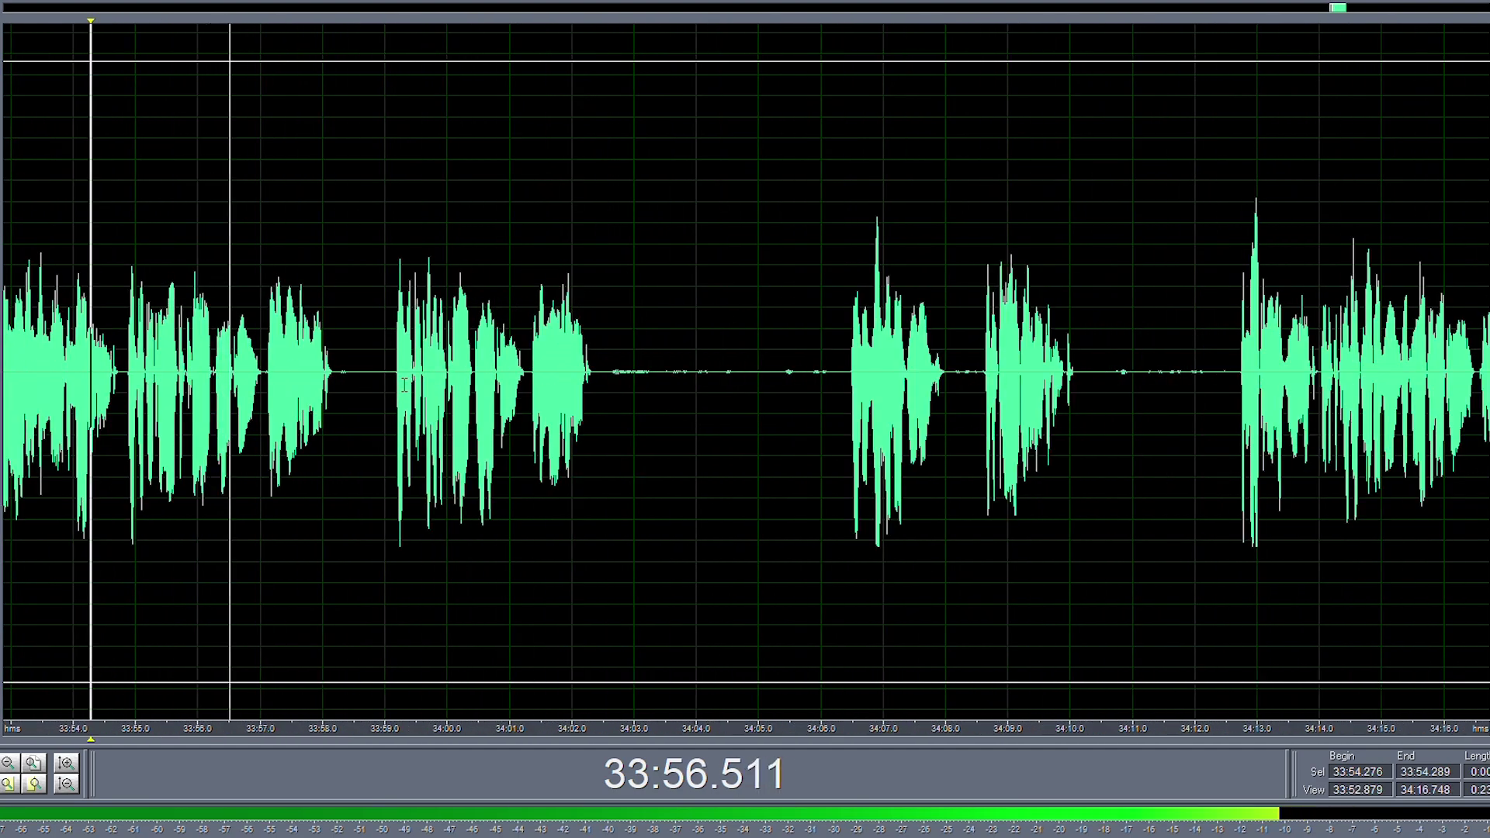
pyautogui.scroll(1, 360, 392)
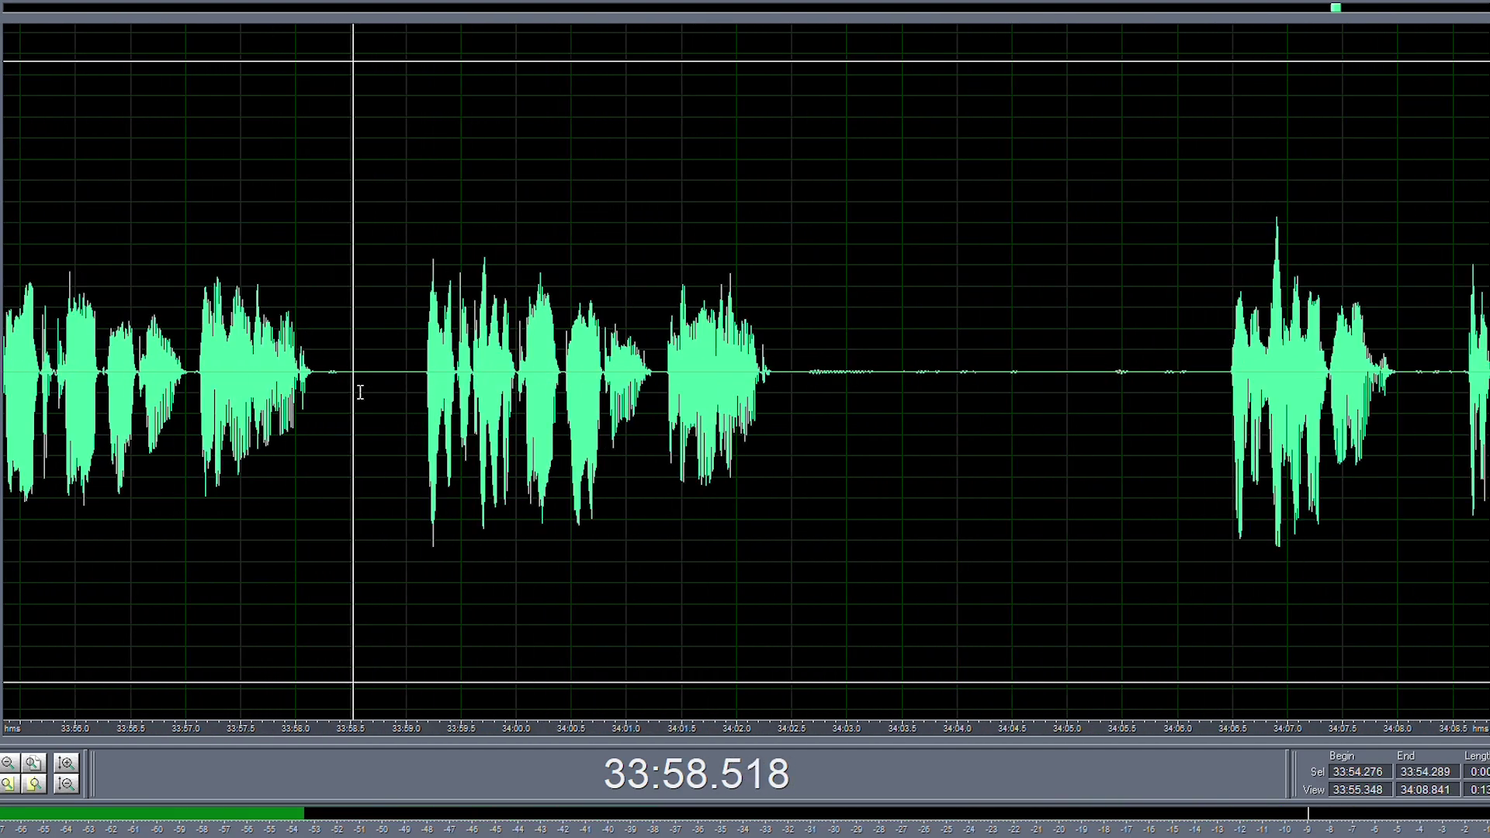
pyautogui.moveTo(416, 372); pyautogui.dragTo(327, 373)
pyautogui.scroll(-1, 327, 373)
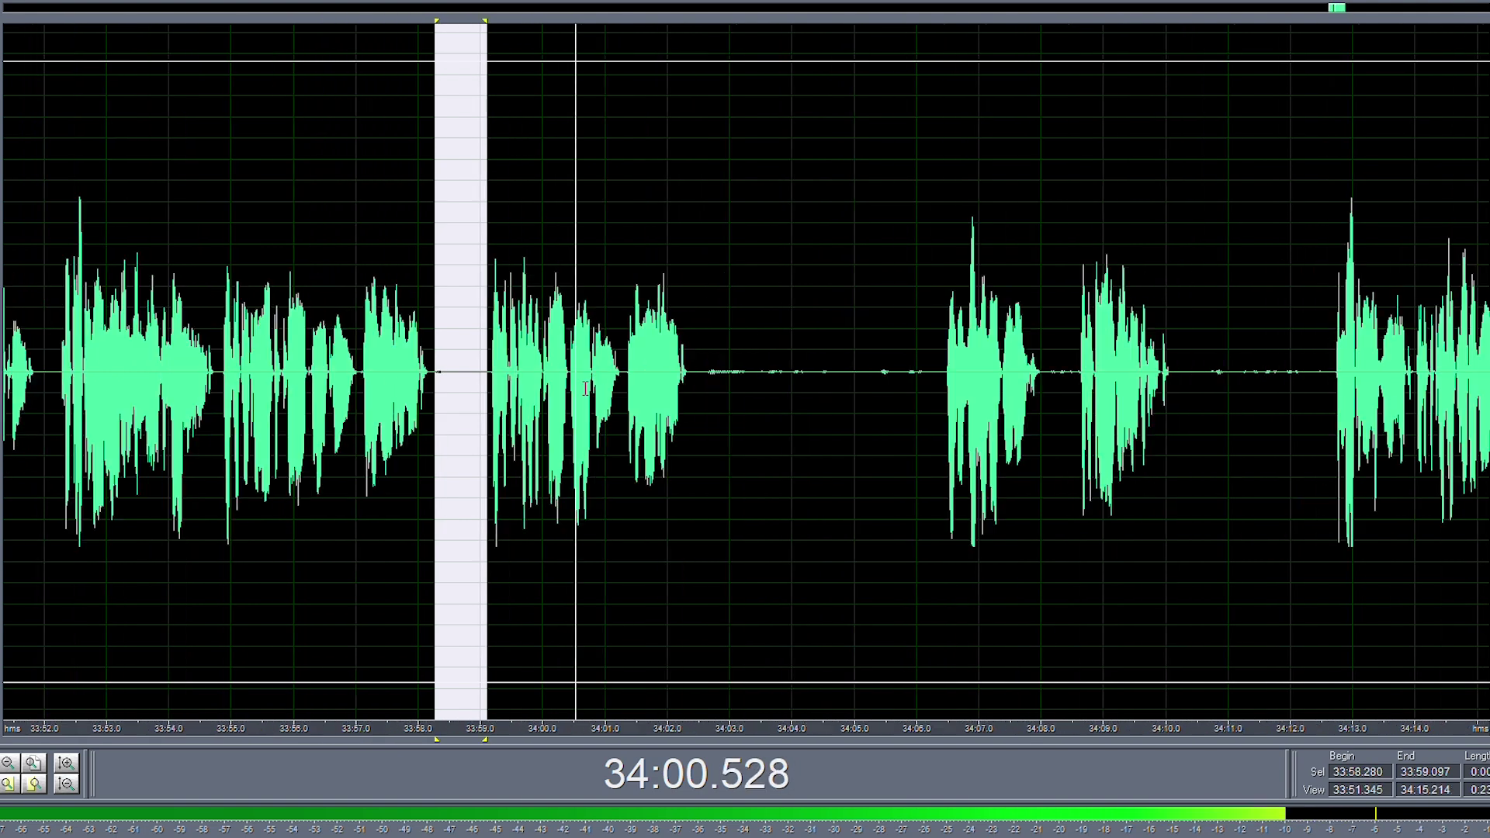
pyautogui.press('space')
pyautogui.keyDown('shift'); pyautogui.click(217, 354); pyautogui.keyUp('shift')
pyautogui.press('space')
pyautogui.press('Delete')
pyautogui.click(144, 355)
pyautogui.press('space')
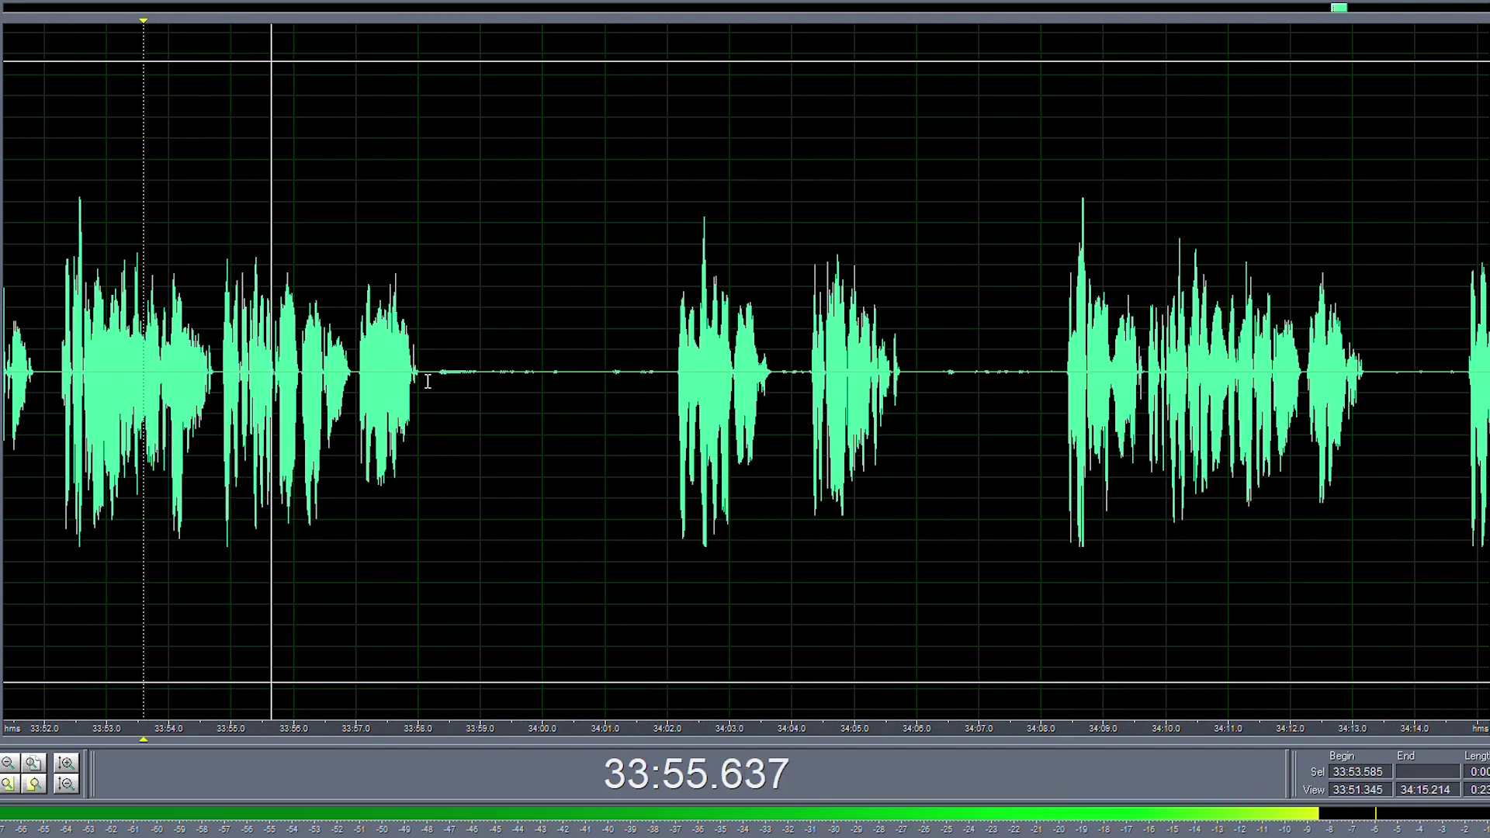
# - Silence the noisy gap between phrases from about 33:58.1 to 34:02.1
pyautogui.moveTo(428, 381); pyautogui.dragTo(543, 380)
pyautogui.click(487, 380)
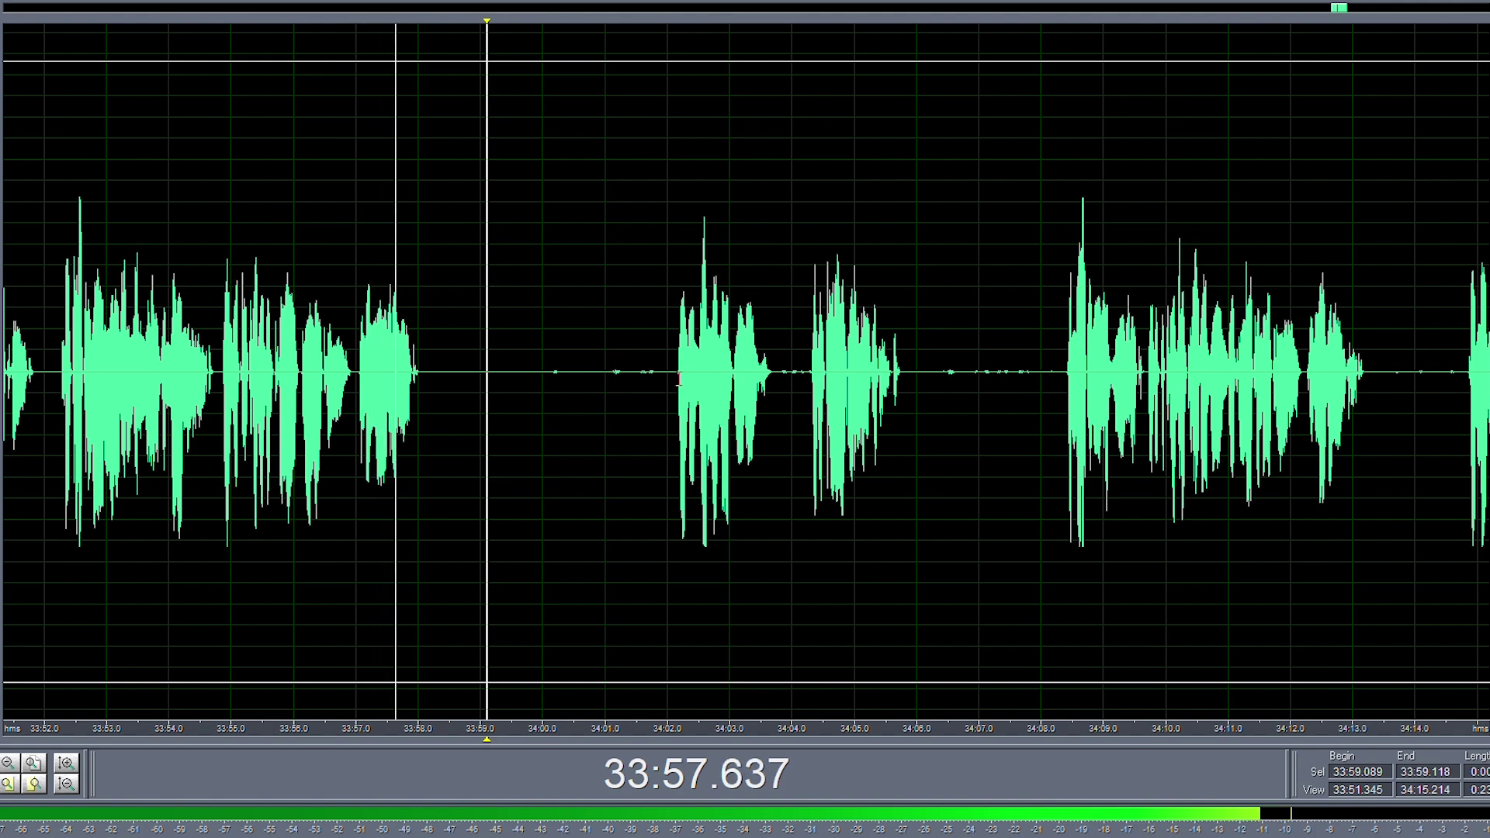
pyautogui.click(676, 372)
pyautogui.press('space')
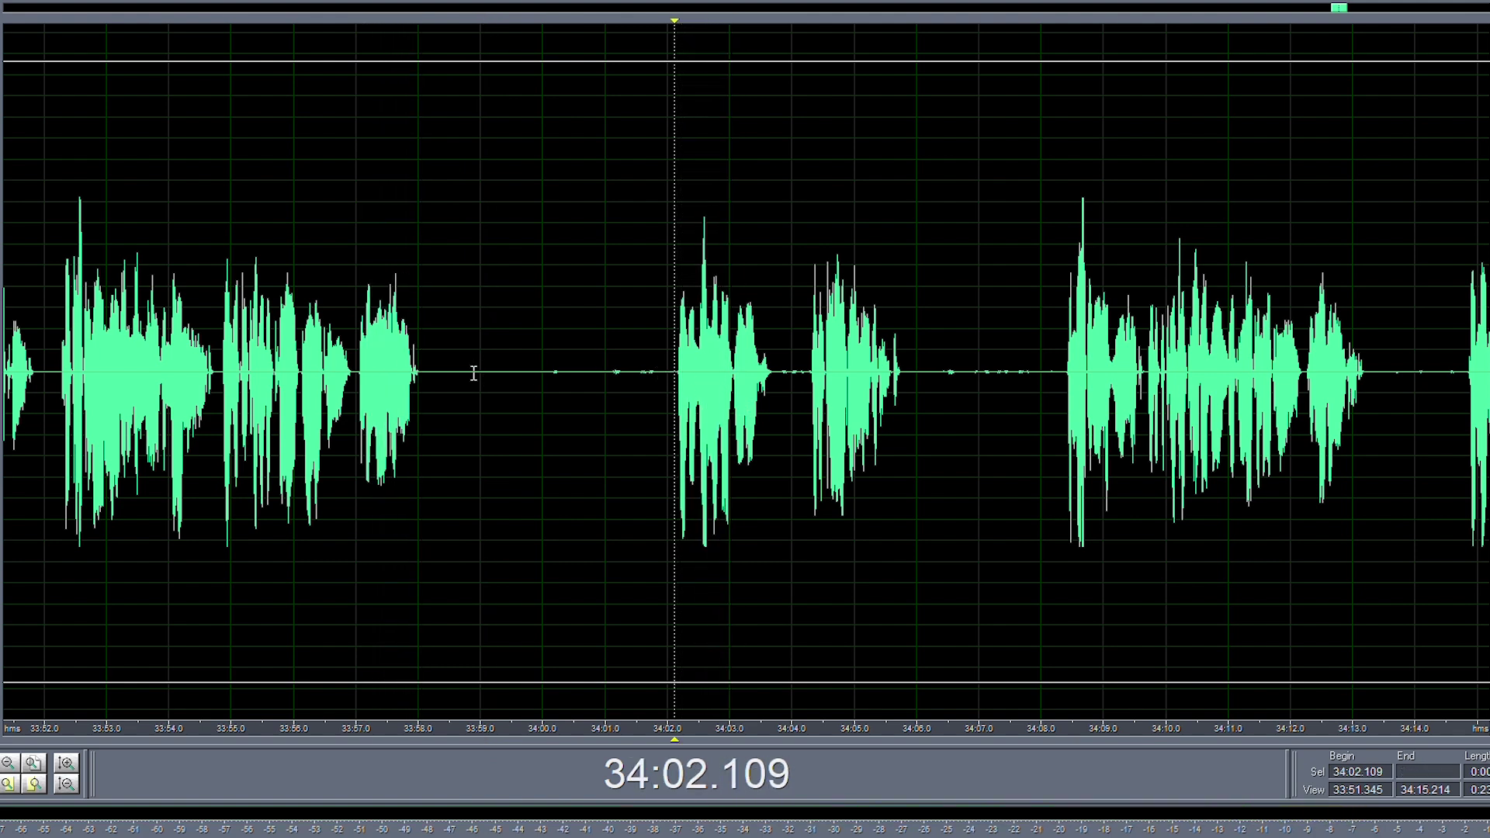
pyautogui.keyDown('shift'); pyautogui.click(431, 388); pyautogui.keyUp('shift')
# - Delete the silenced gap and the phrase after it, up to about 34:04.2, and play back the join
pyautogui.moveTo(424, 382); pyautogui.dragTo(546, 382)
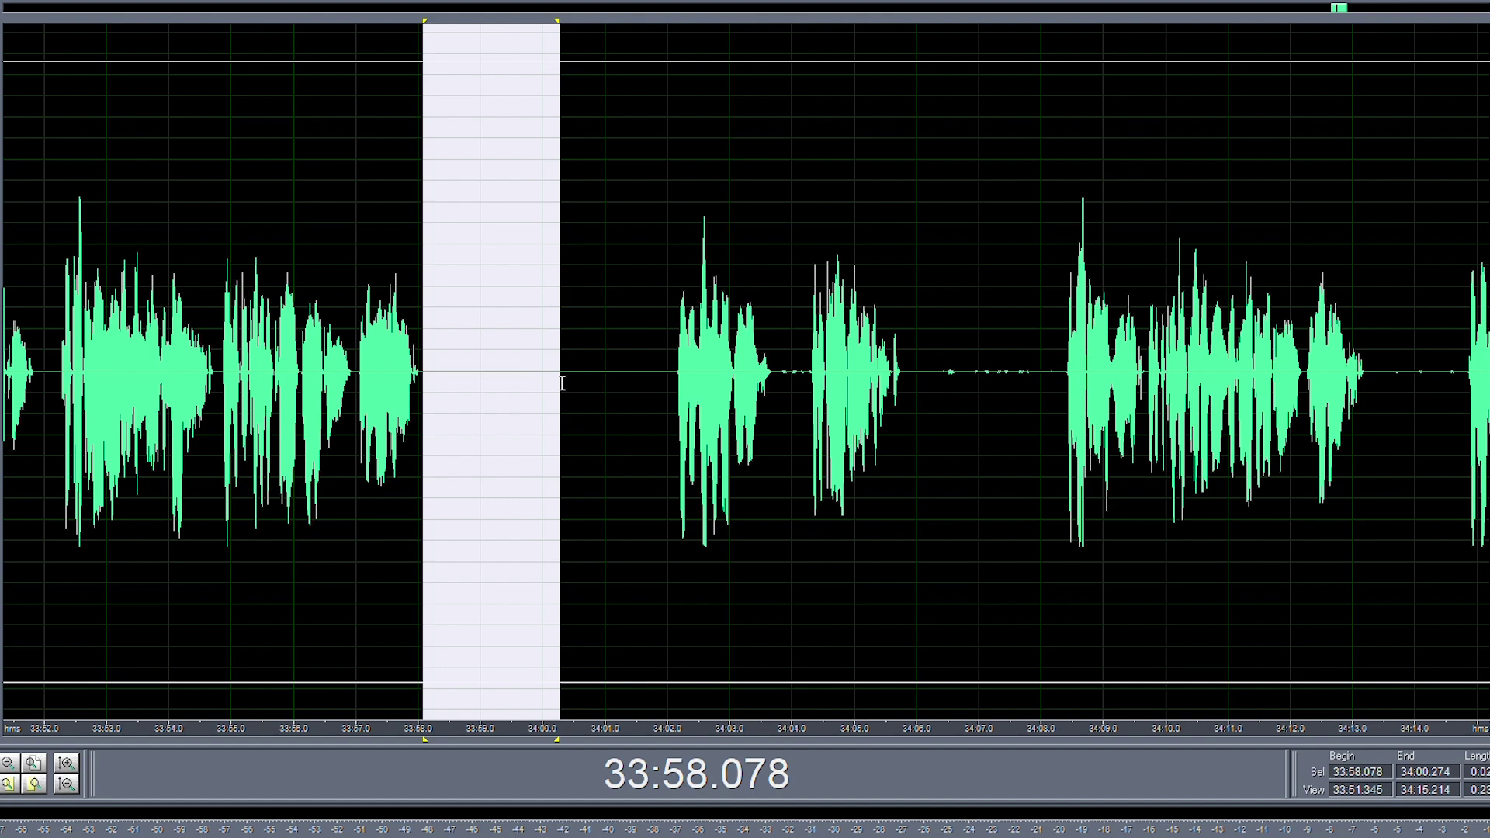
pyautogui.moveTo(563, 382); pyautogui.dragTo(805, 427)
pyautogui.press('Delete')
pyautogui.press('space')
pyautogui.click(613, 391)
pyautogui.scroll(2, 696, 388)
pyautogui.click(689, 390)
pyautogui.scroll(-1, 690, 392)
pyautogui.press('F2')
pyautogui.press('Delete')
pyautogui.click(784, 431)
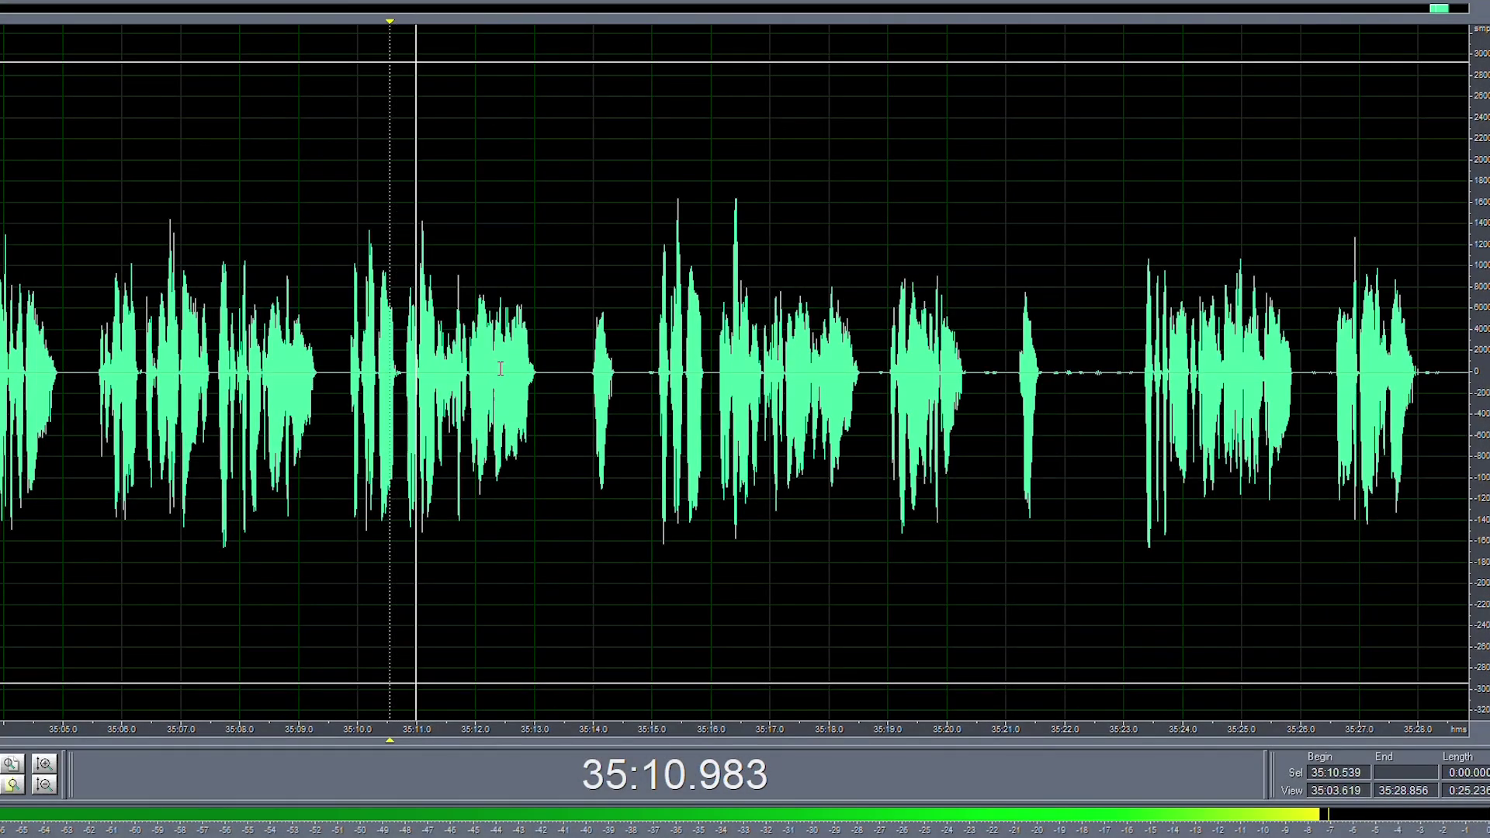
# - Play back from 35:09.760, delete the take from 35:09.839 to 35:15.066, and play back the join
pyautogui.click(344, 362)
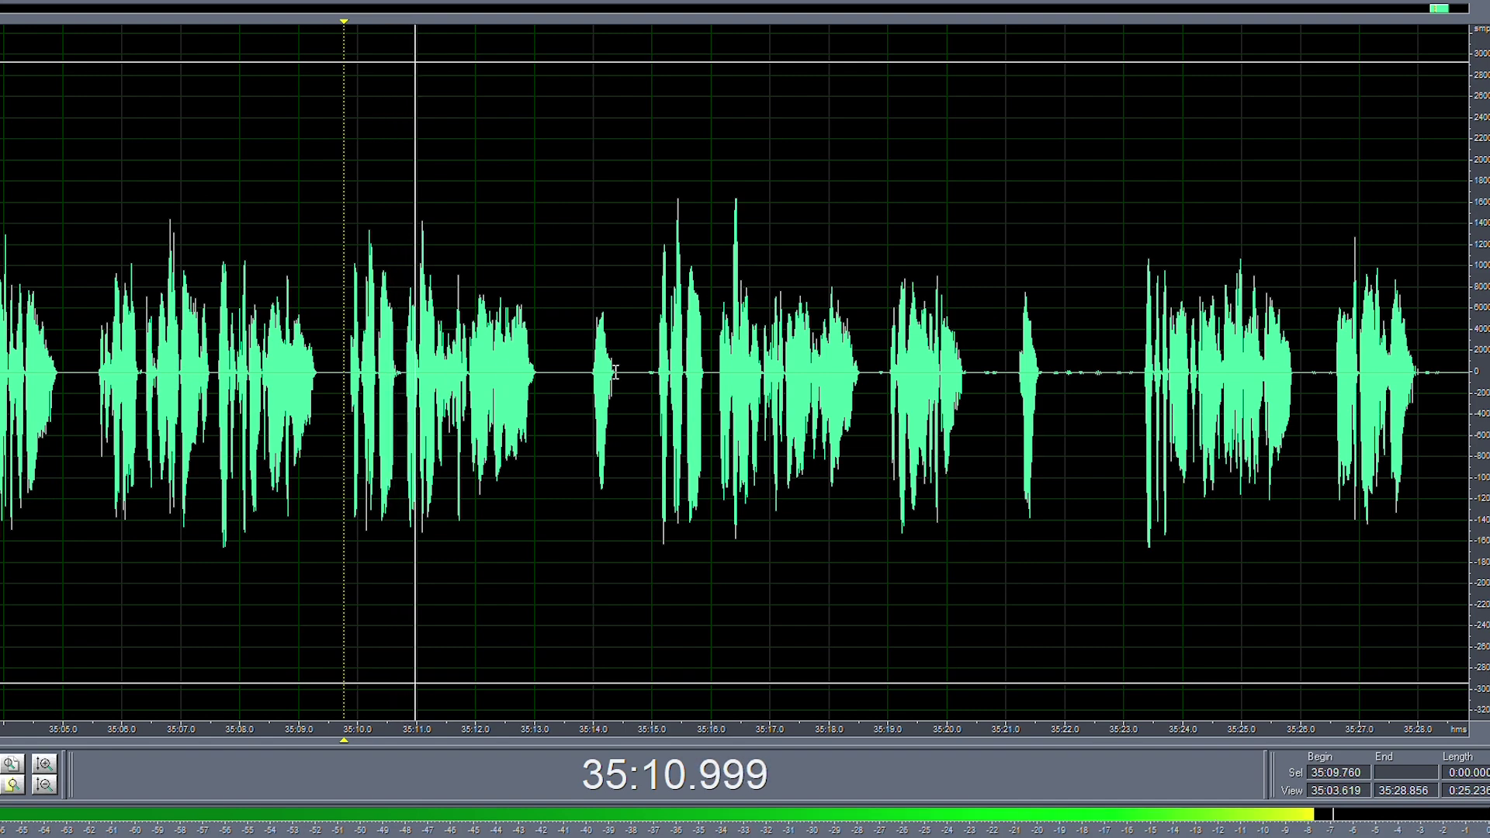
pyautogui.scroll(3, 616, 373)
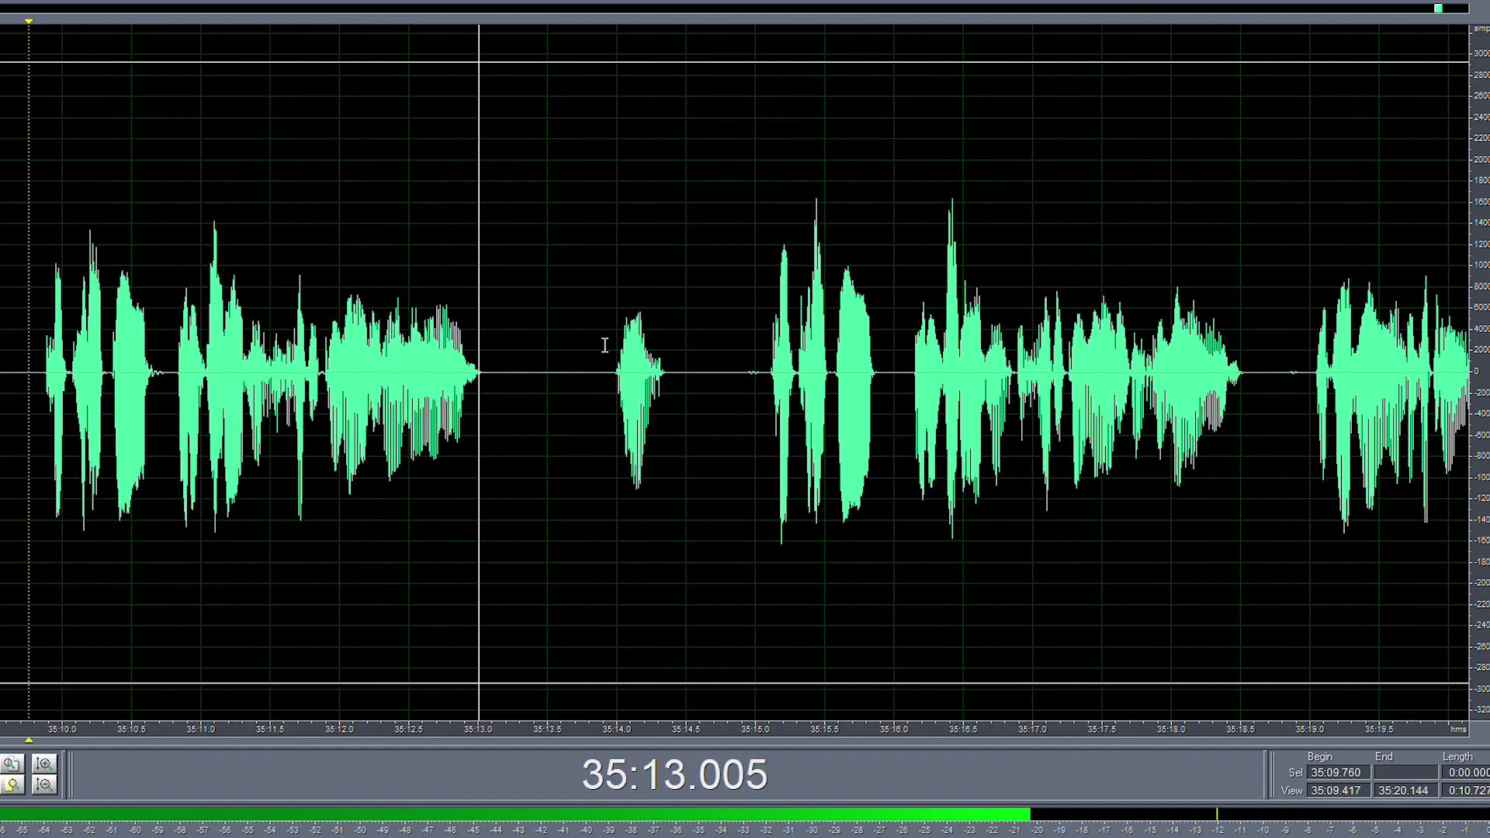
pyautogui.click(636, 349)
pyautogui.click(769, 357)
pyautogui.moveTo(765, 361); pyautogui.dragTo(39, 380)
pyautogui.press('space')
pyautogui.scroll(-2, 347, 413)
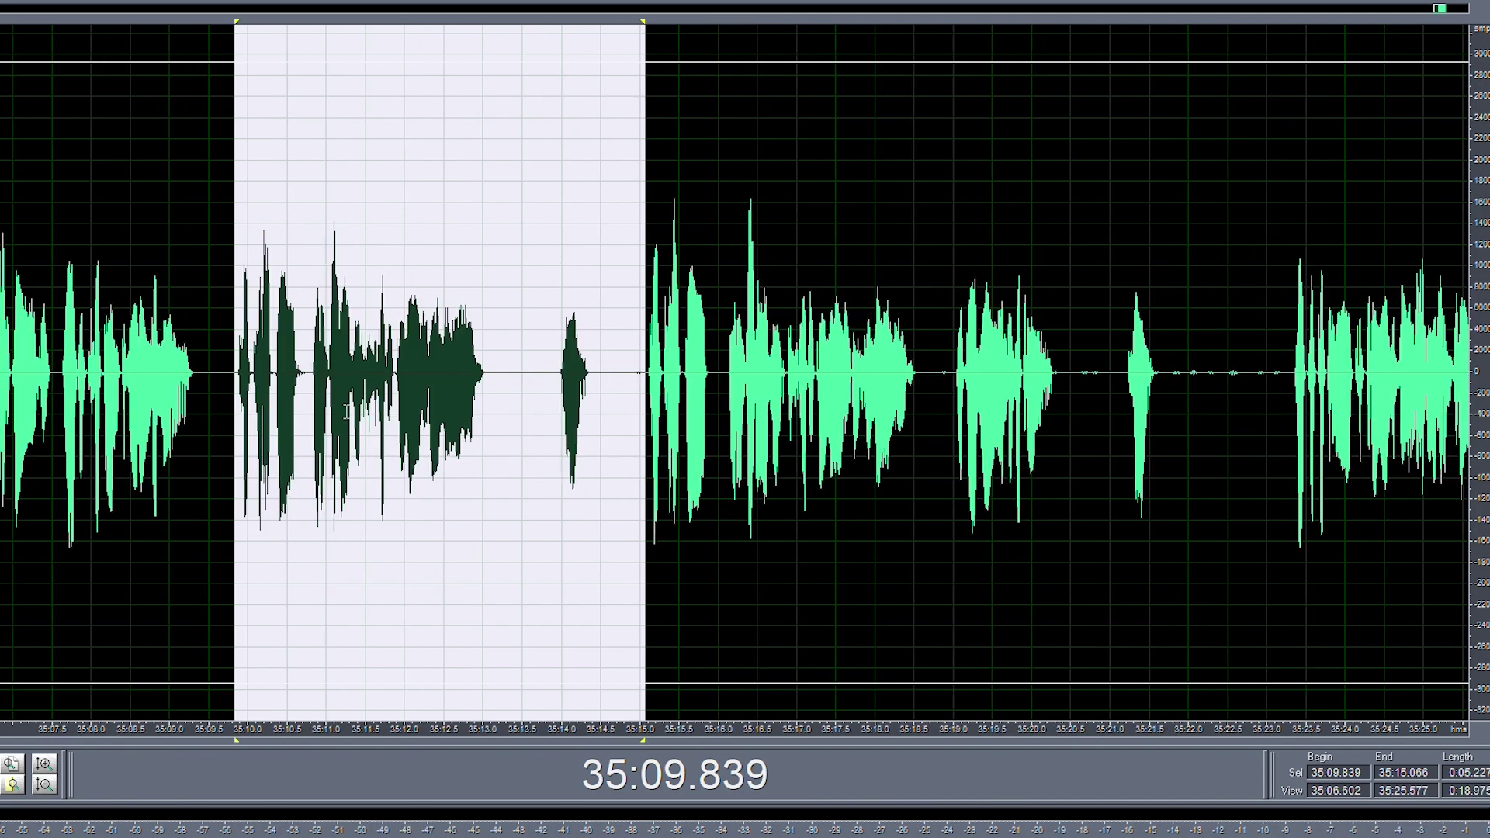
pyautogui.press('Delete')
pyautogui.press('space')
# - Shorten the brief pause near 35:10.7 by about 0.2 s and play back from 35:10.709
pyautogui.scroll(3, 305, 399)
pyautogui.moveTo(330, 381); pyautogui.dragTo(305, 389)
pyautogui.press('space')
pyautogui.press('Delete')
pyautogui.press('space')
pyautogui.scroll(-1, 311, 397)
pyautogui.scroll(2, 593, 381)
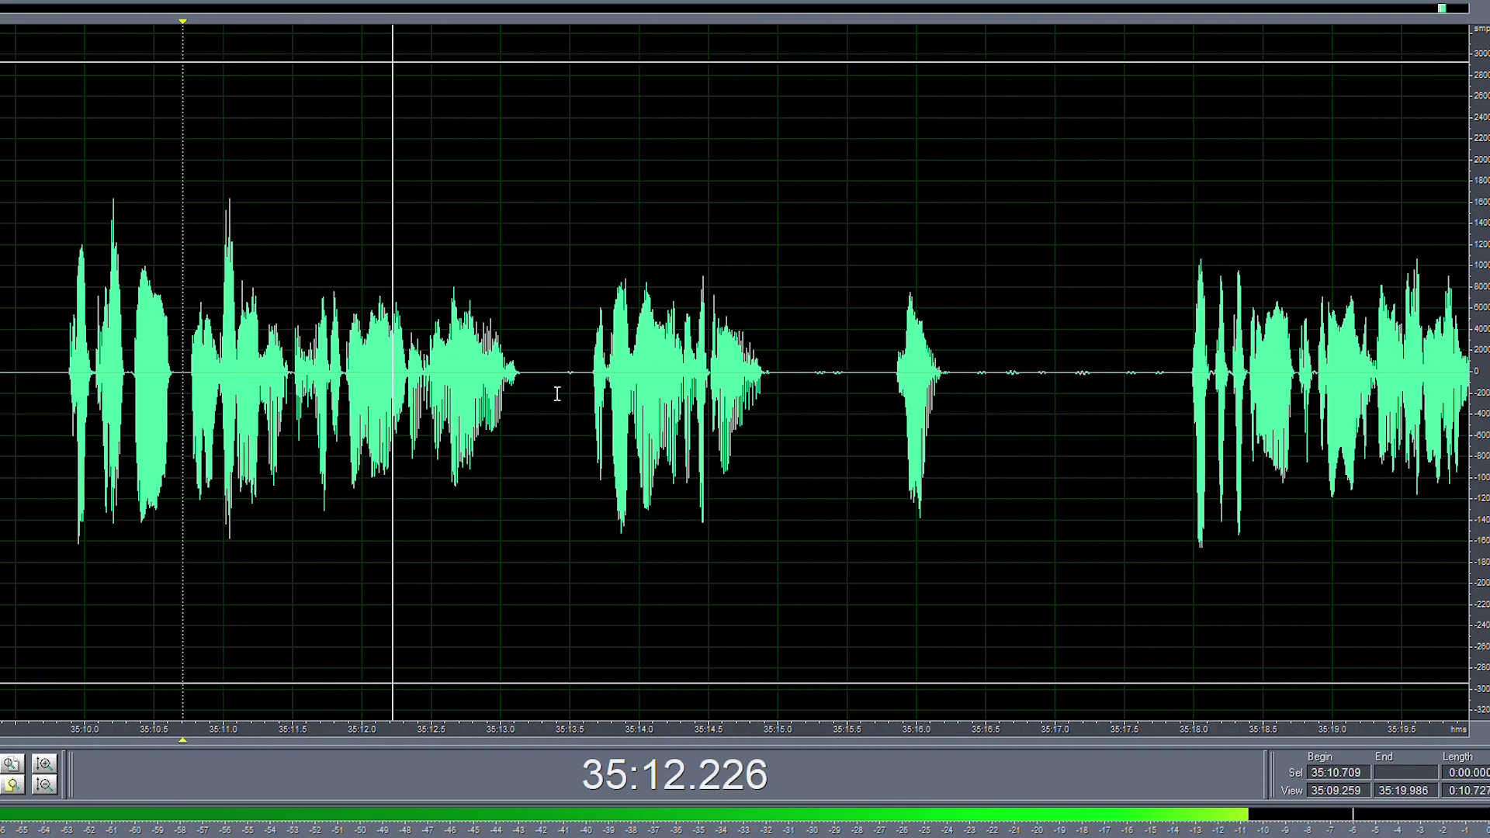
# - Cut 0.323 s from the pause at 35:13.294 and play back from 35:12.886
pyautogui.moveTo(603, 371); pyautogui.dragTo(524, 374)
pyautogui.press('Delete')
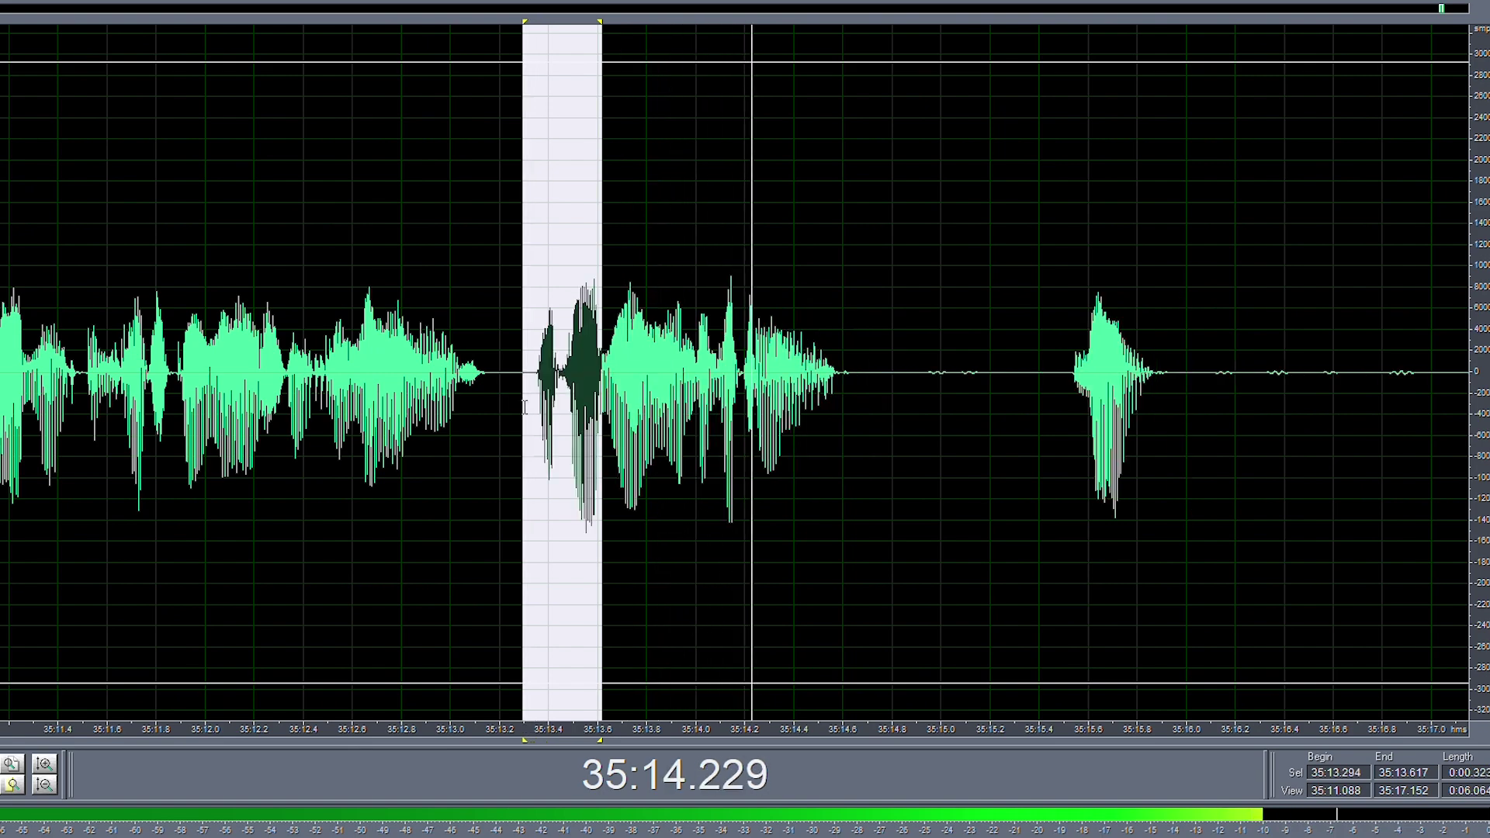
pyautogui.click(423, 384)
pyautogui.press('space')
pyautogui.press('space')
pyautogui.scroll(-3, 473, 395)
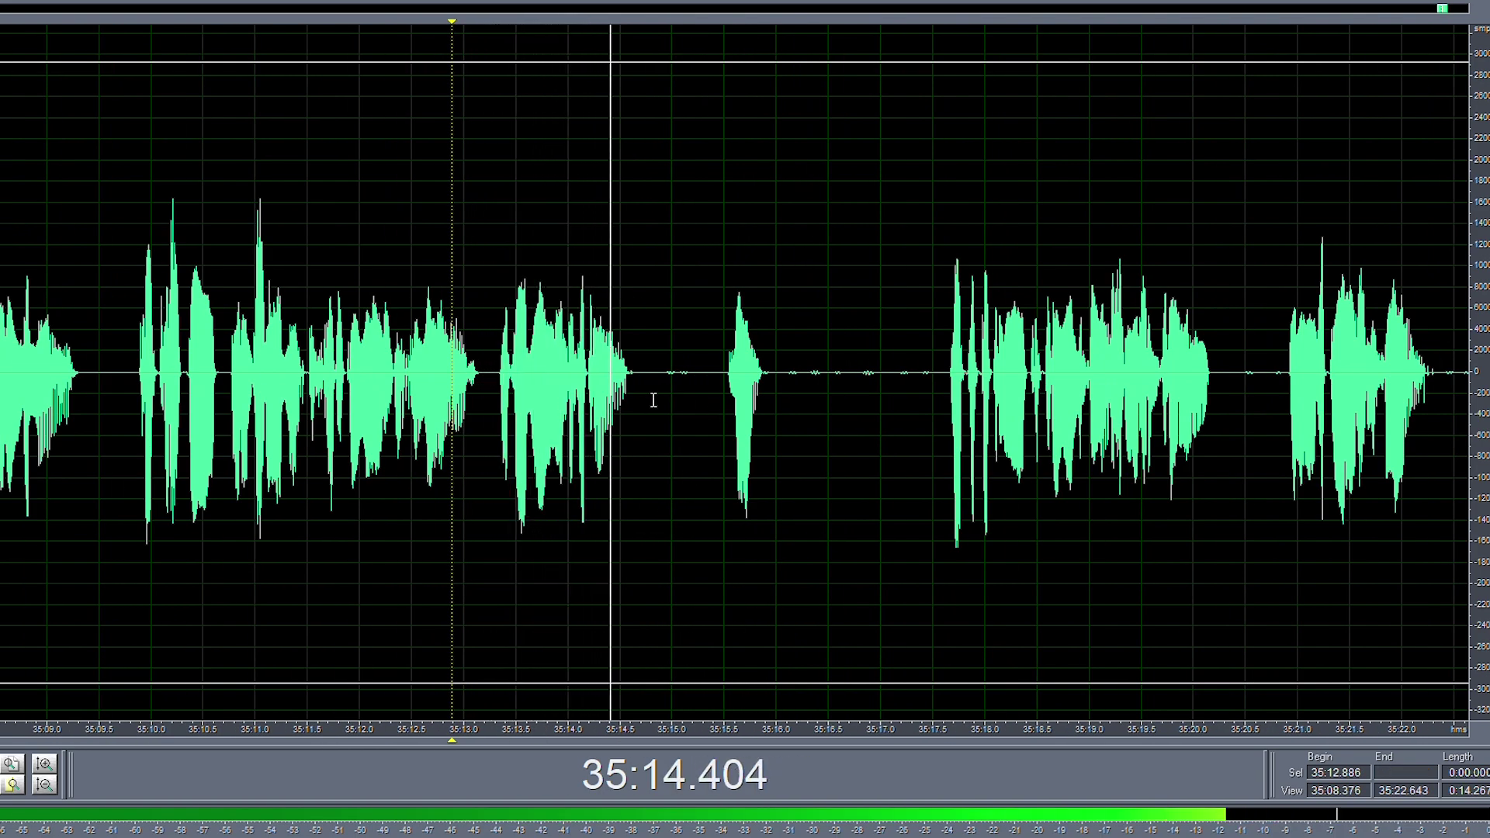
# - Audition the short sound near 35:15.7 and delete it with its surrounding pause, from about 35:14.9 to 35:17.5
pyautogui.click(737, 381)
pyautogui.press('space')
pyautogui.press('space')
pyautogui.click(915, 365)
pyautogui.press('space')
pyautogui.press('space')
pyautogui.click(933, 378)
pyautogui.press('space')
pyautogui.press('space')
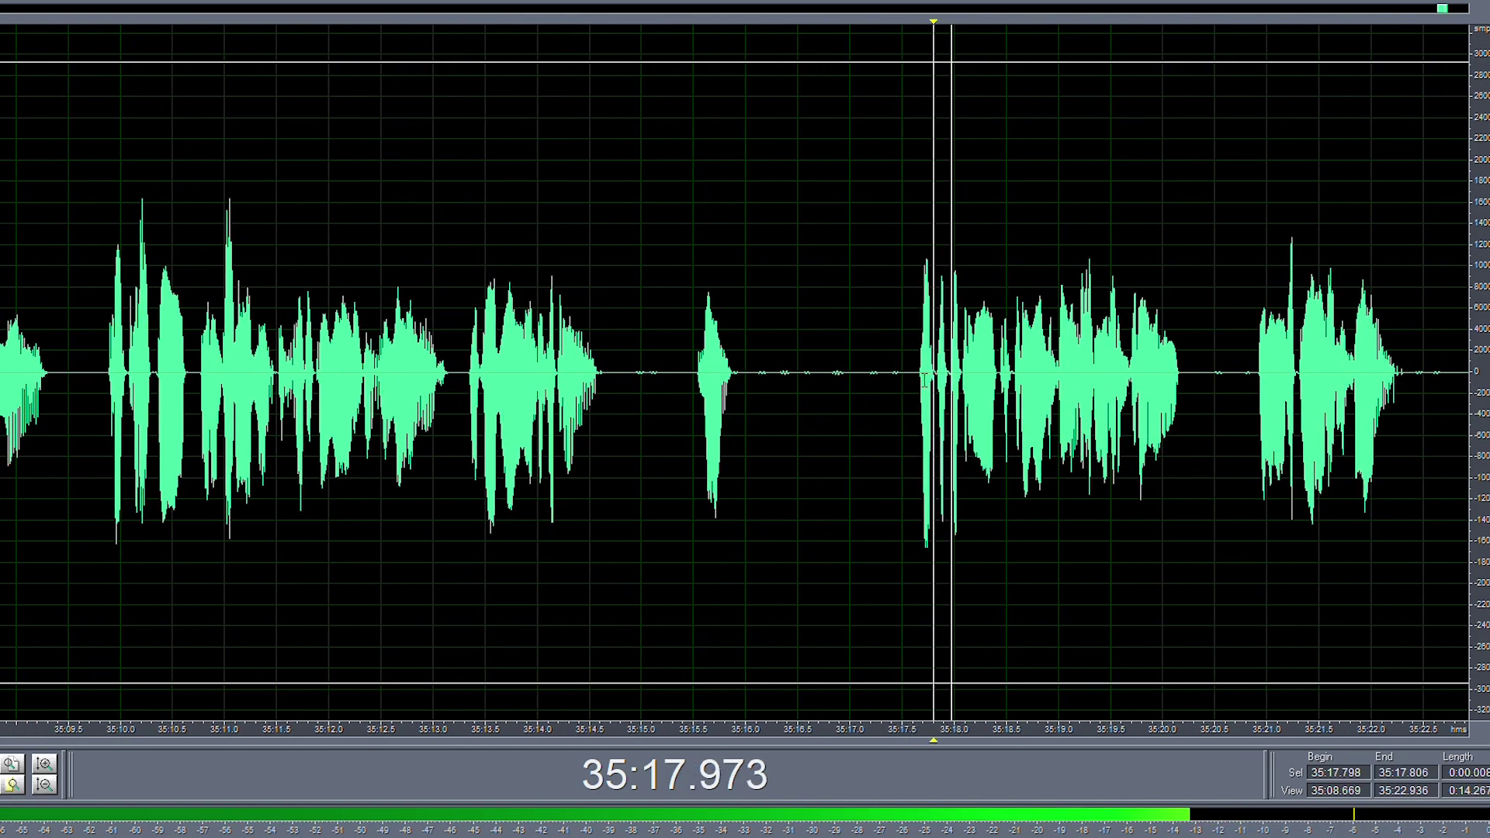
pyautogui.moveTo(911, 380); pyautogui.dragTo(645, 412)
pyautogui.press('Delete')
# - Shorten the pause near 35:17.6 by about 0.5 s and play back from 35:17.029
pyautogui.moveTo(536, 380); pyautogui.dragTo(690, 405)
pyautogui.press('space')
pyautogui.scroll(2, 620, 373)
pyautogui.click(645, 376)
pyautogui.scroll(-3, 722, 381)
pyautogui.press('Delete')
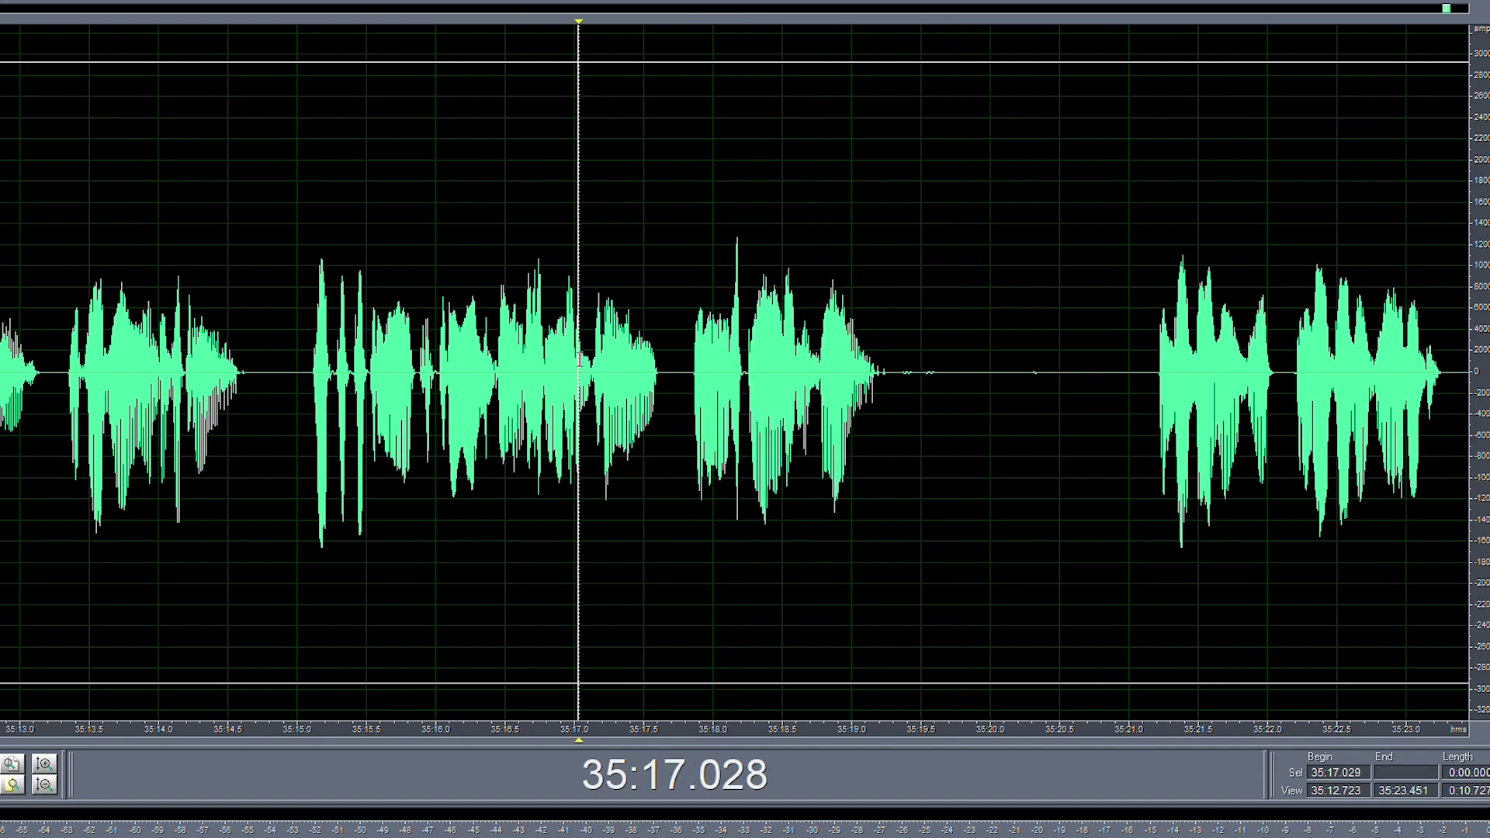
# - Cut about 1.4 s of the noisy pause after 35:19.2 and play back from 35:18.852
pyautogui.moveTo(923, 381); pyautogui.dragTo(722, 382)
pyautogui.press('Delete')
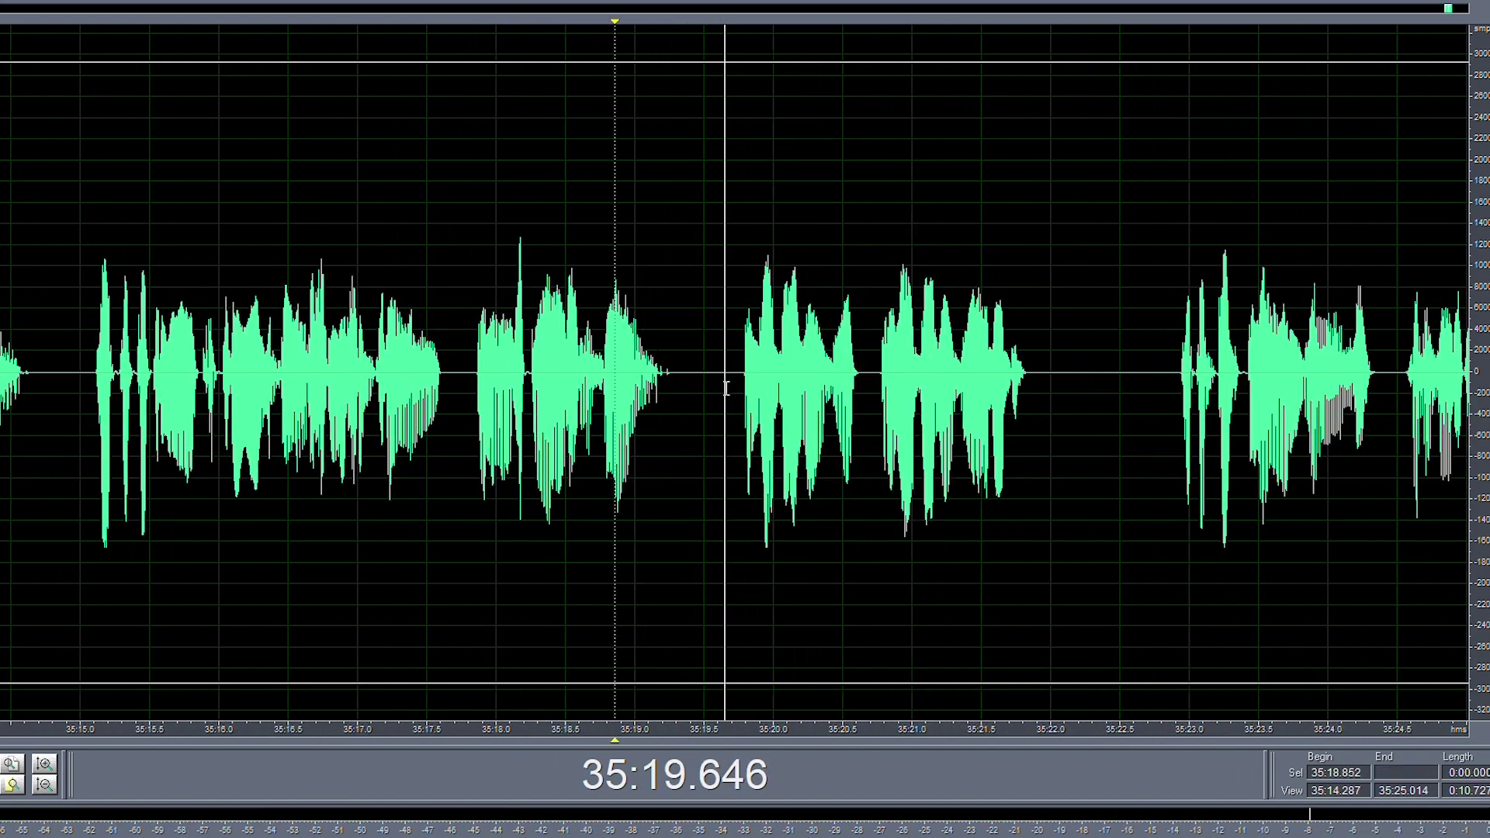
pyautogui.scroll(-3, 782, 402)
pyautogui.scroll(2, 802, 410)
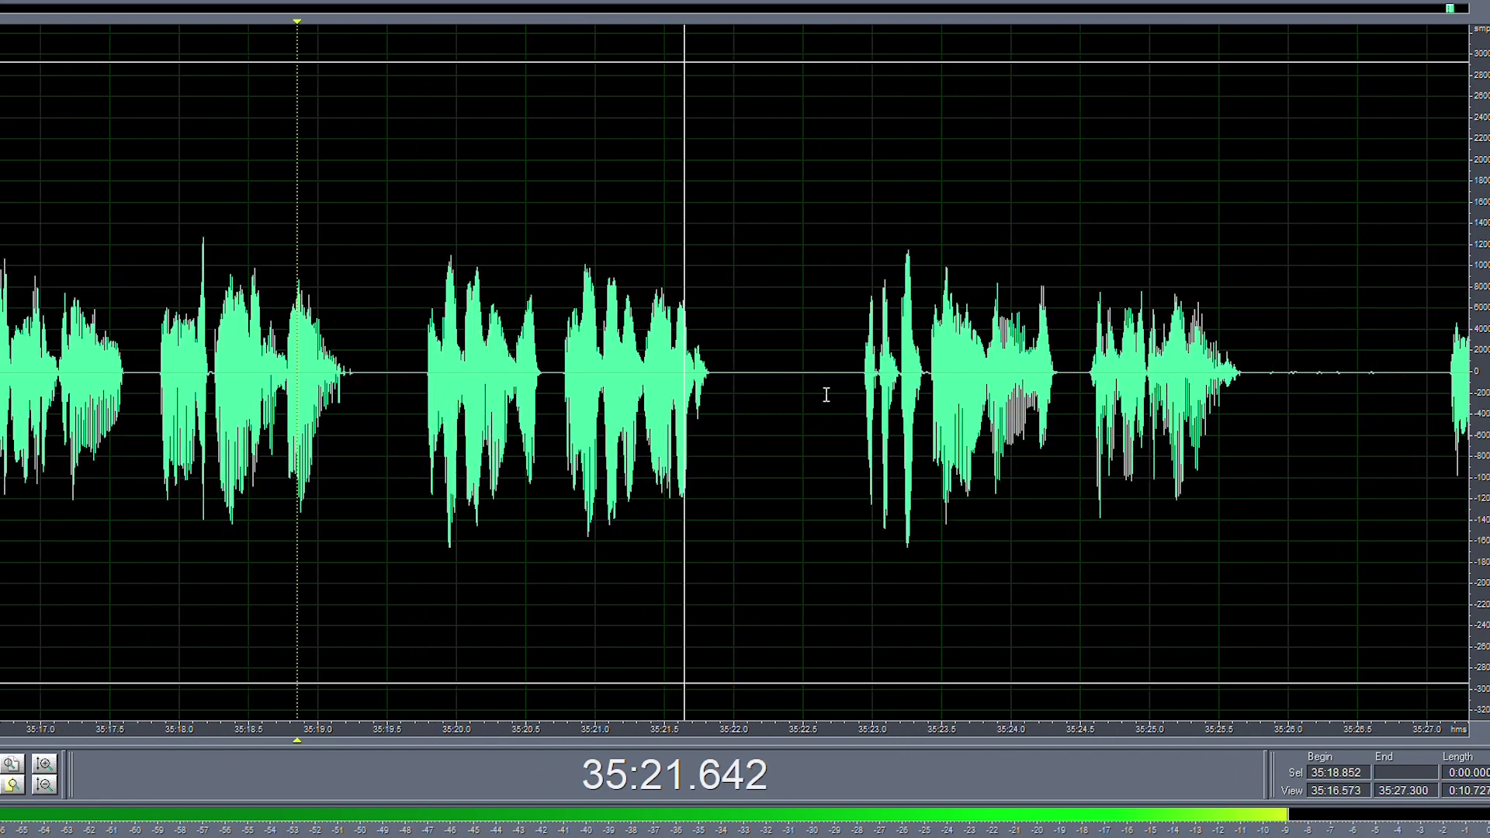
# - Delete the short phrase from about 35:19.7 to 35:20.748 and play back the join
pyautogui.click(855, 382)
pyautogui.press('space')
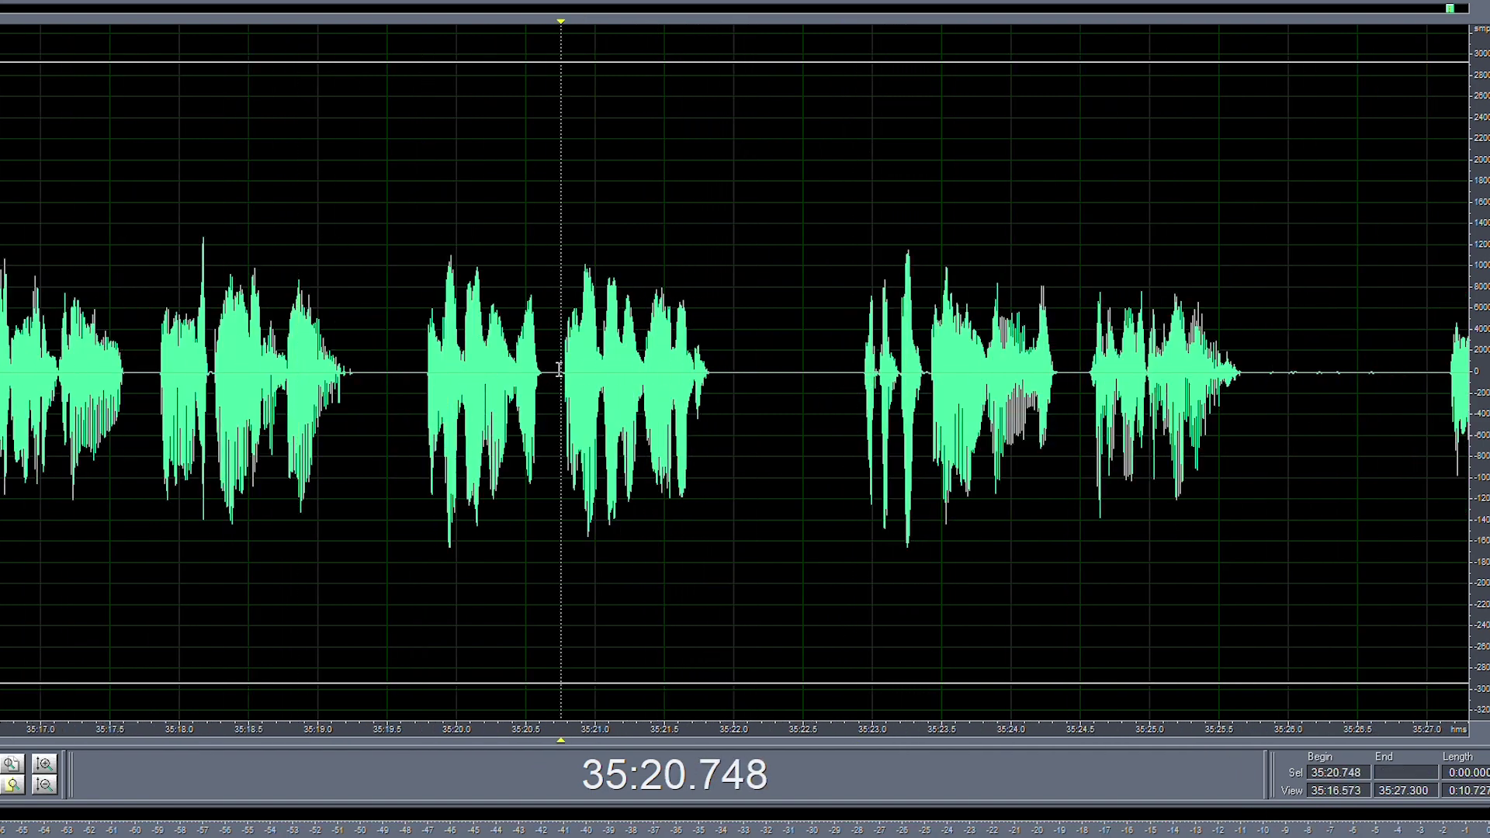
pyautogui.moveTo(559, 369); pyautogui.dragTo(412, 411)
pyautogui.press('Delete')
pyautogui.press('space')
# - Shorten the pause after 35:20.8 by about 1 s and play back from 35:20.119
pyautogui.moveTo(710, 380); pyautogui.dragTo(567, 439)
pyautogui.press('Delete')
pyautogui.click(474, 365)
pyautogui.press('space')
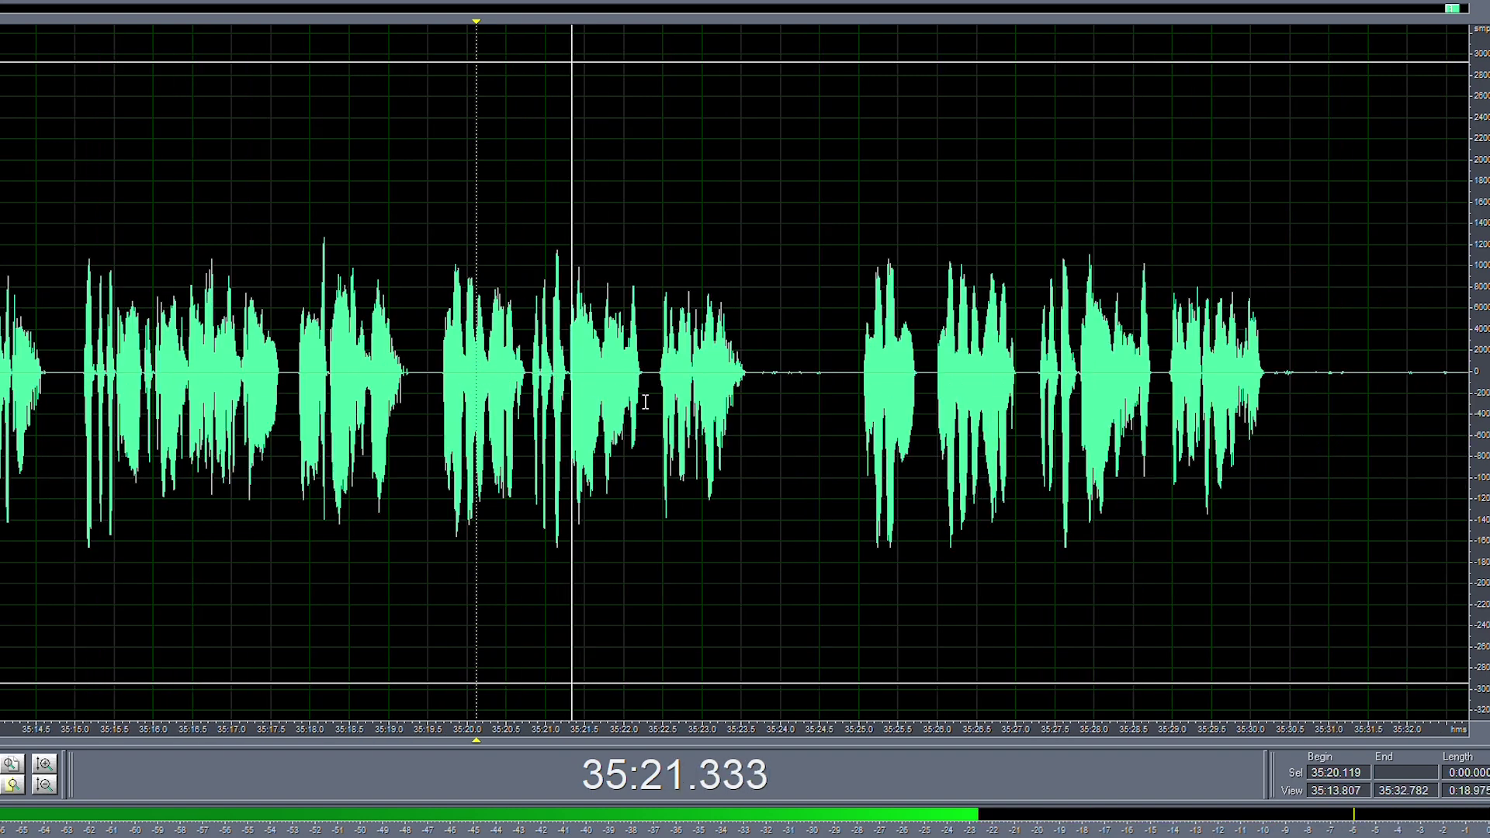
# - Silence the gap after 35:23.5, delete it from 35:23.723 to 35:24.918, and play back from 35:22.704
pyautogui.moveTo(890, 435); pyautogui.dragTo(727, 437)
pyautogui.click(669, 437)
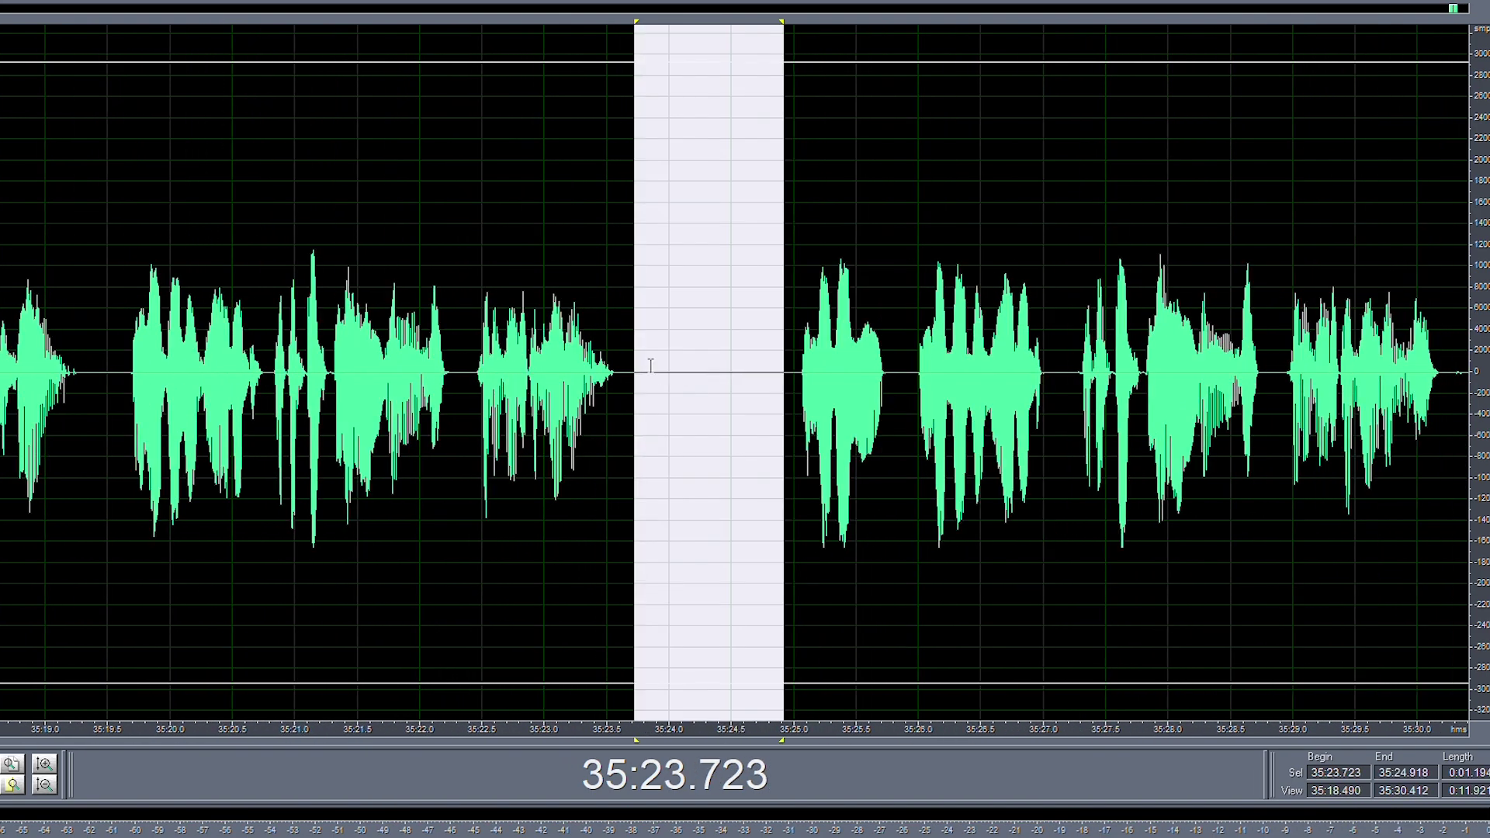
pyautogui.press('Delete')
pyautogui.click(509, 365)
pyautogui.press('space')
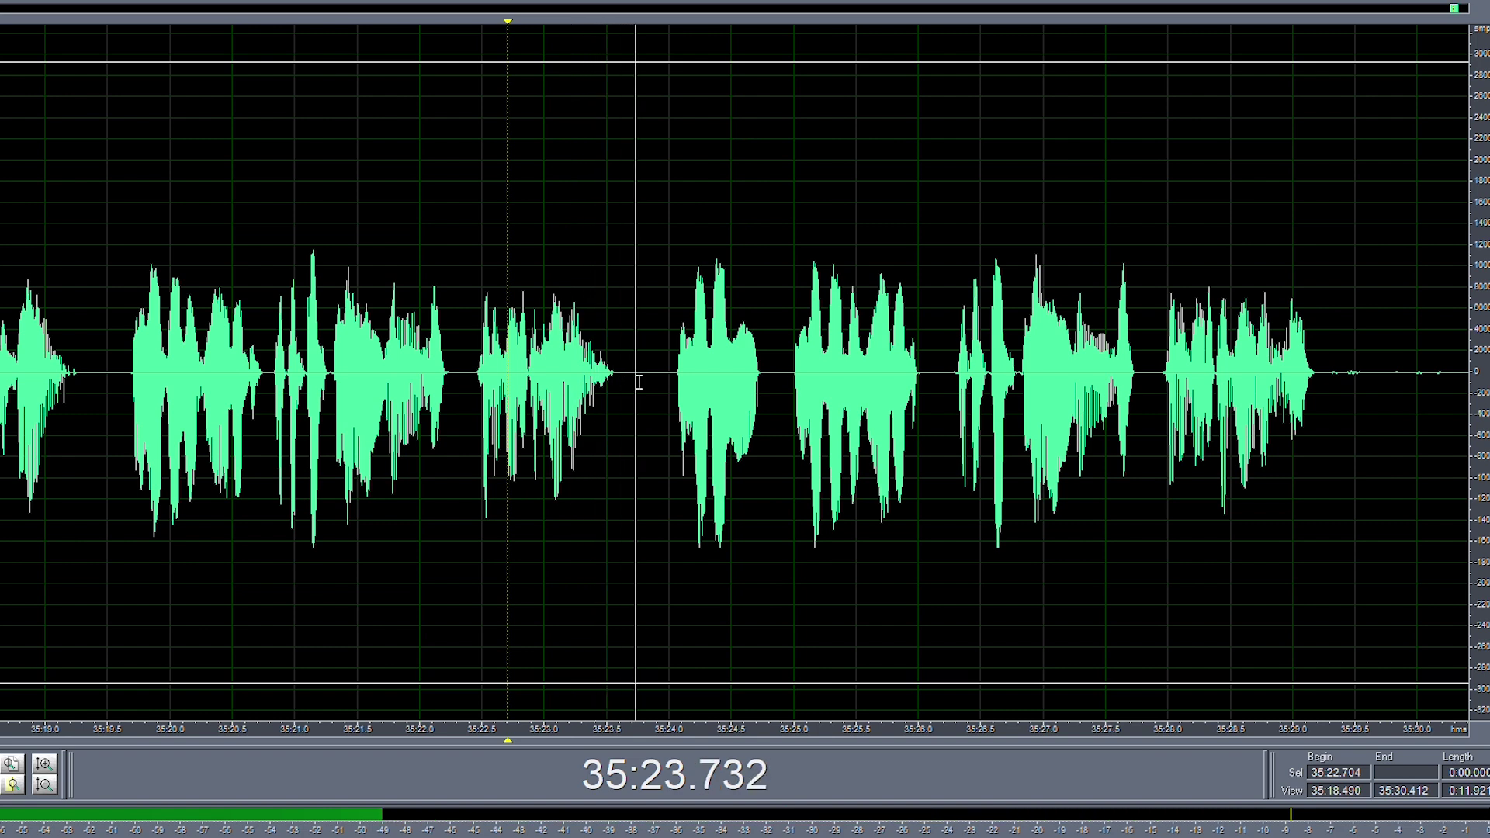
# - Delete the phrases from 35:19.623 to 35:24.933
pyautogui.scroll(-3, 639, 382)
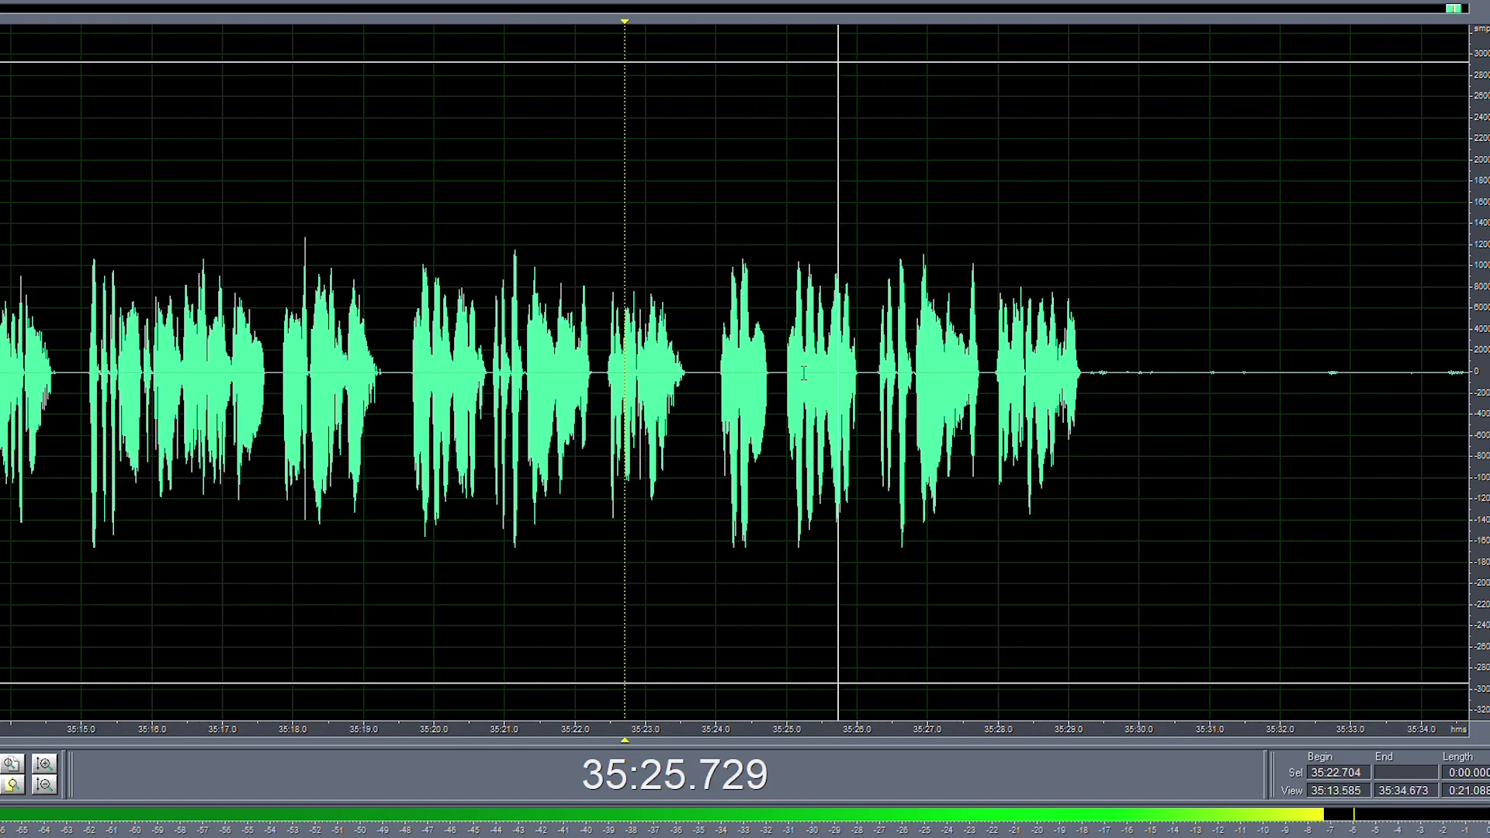
pyautogui.moveTo(781, 378); pyautogui.dragTo(406, 385)
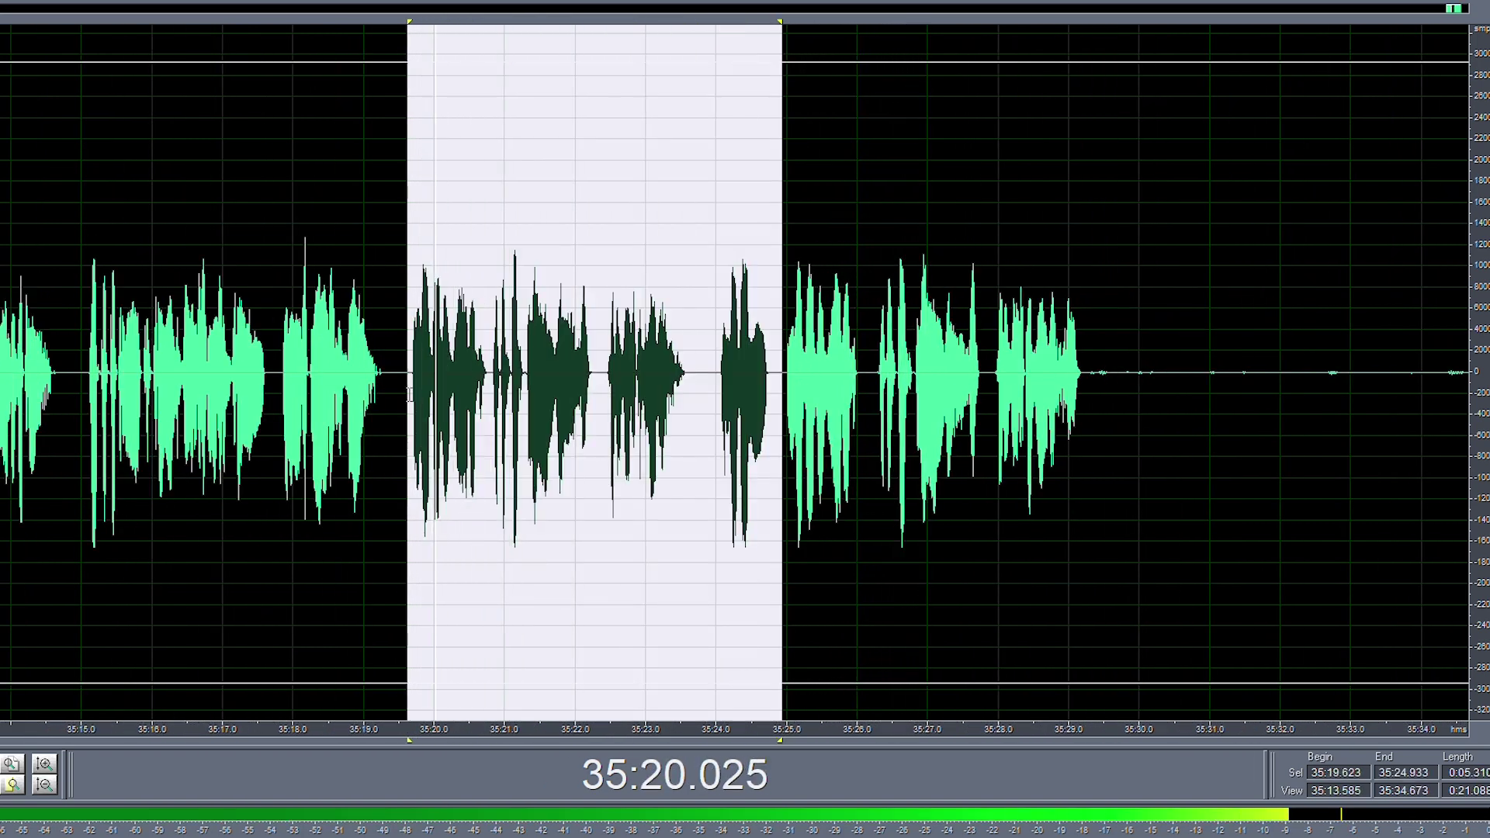
pyautogui.press('Delete')
# - Silence the noisy stretch after the last phrase, from about 35:23.9 to 35:27.7
pyautogui.moveTo(710, 378); pyautogui.dragTo(975, 381)
pyautogui.press('m')
pyautogui.click(842, 383)
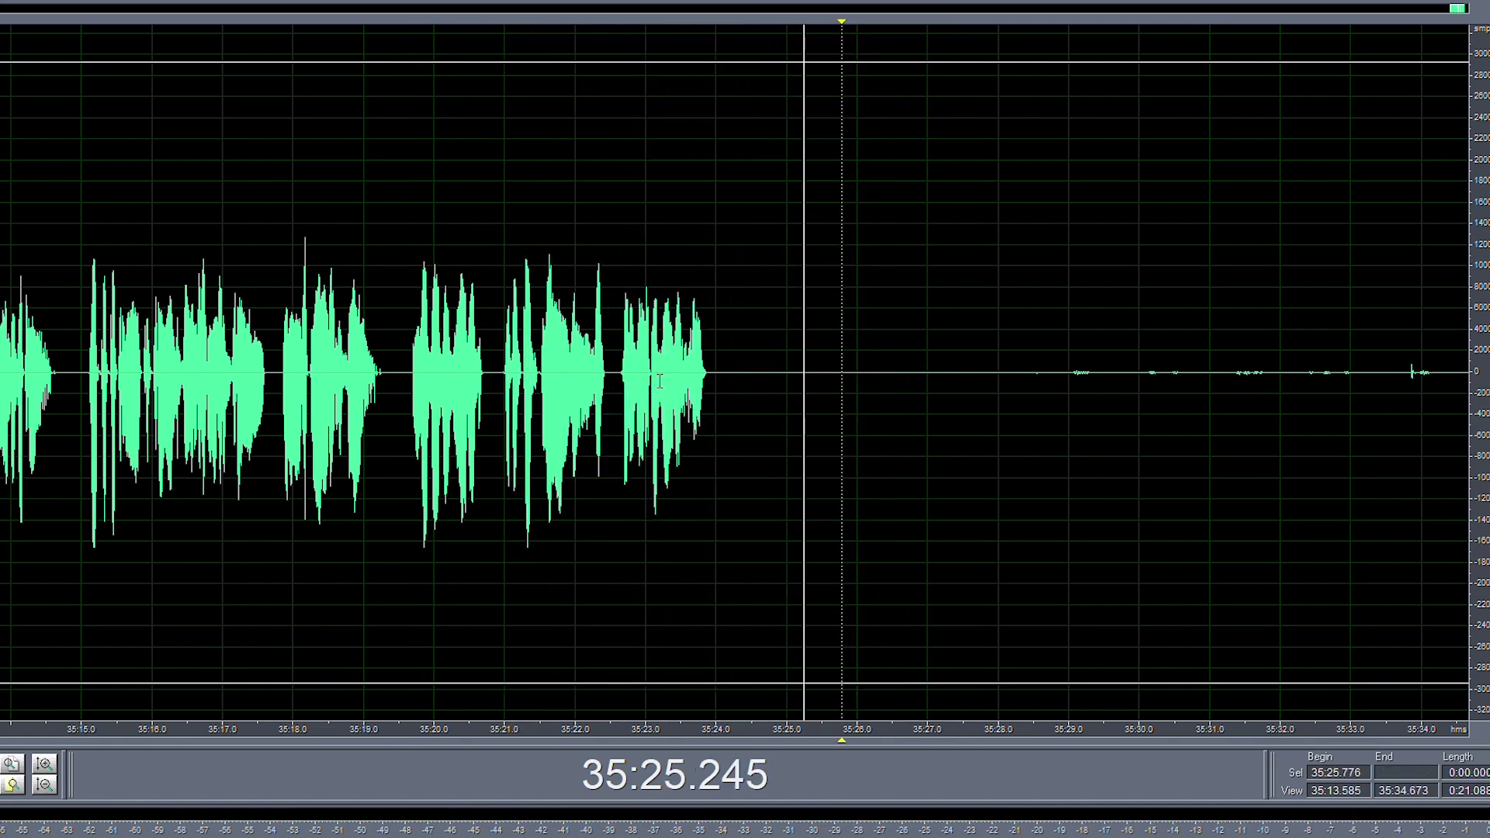
pyautogui.scroll(-2, 610, 384)
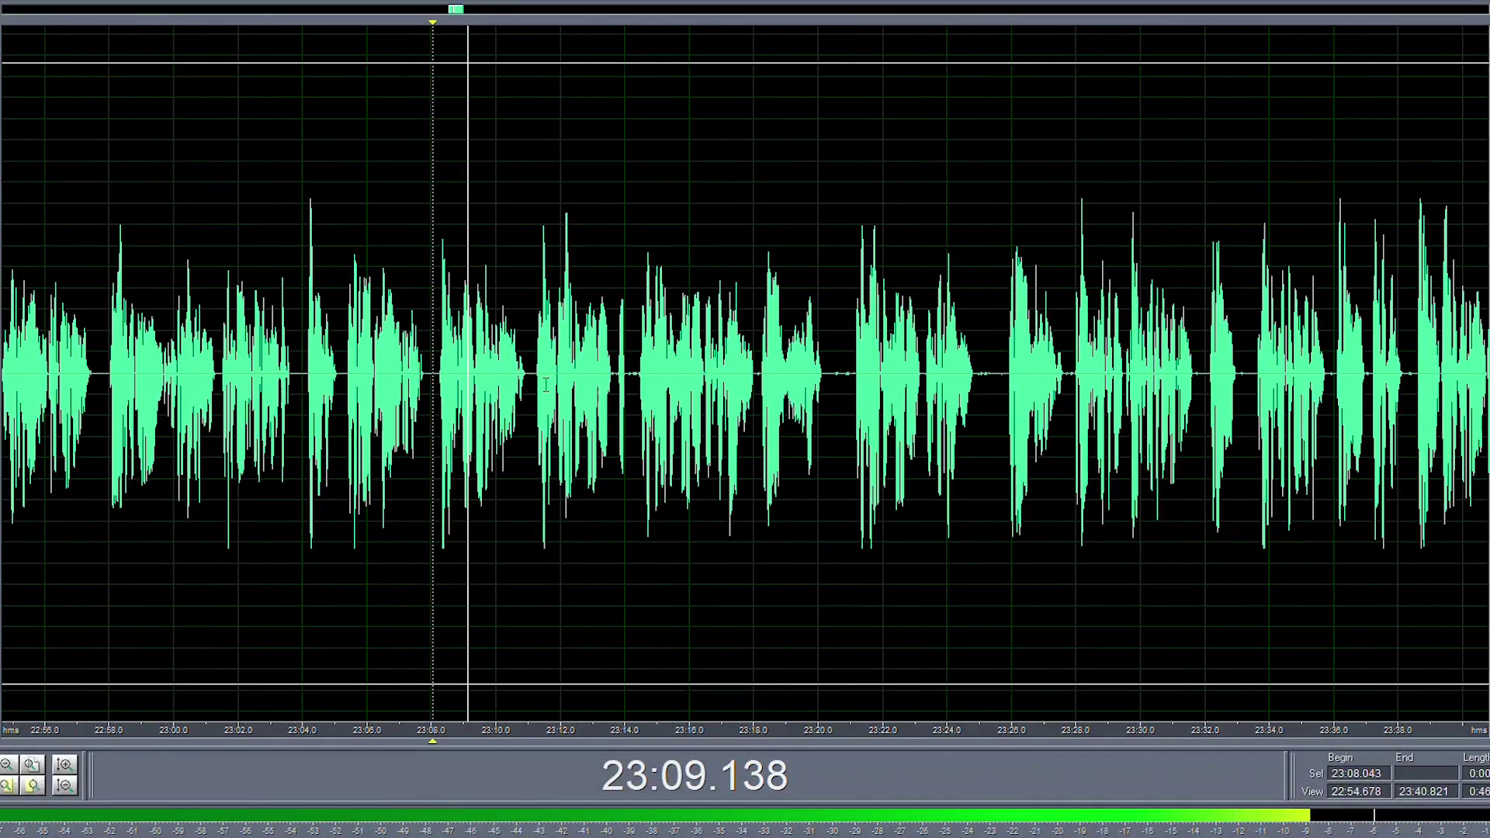
# - Delete the take from about 23:11.2 to 23:14.1 and play back the join from 23:11.234
pyautogui.scroll(3, 546, 383)
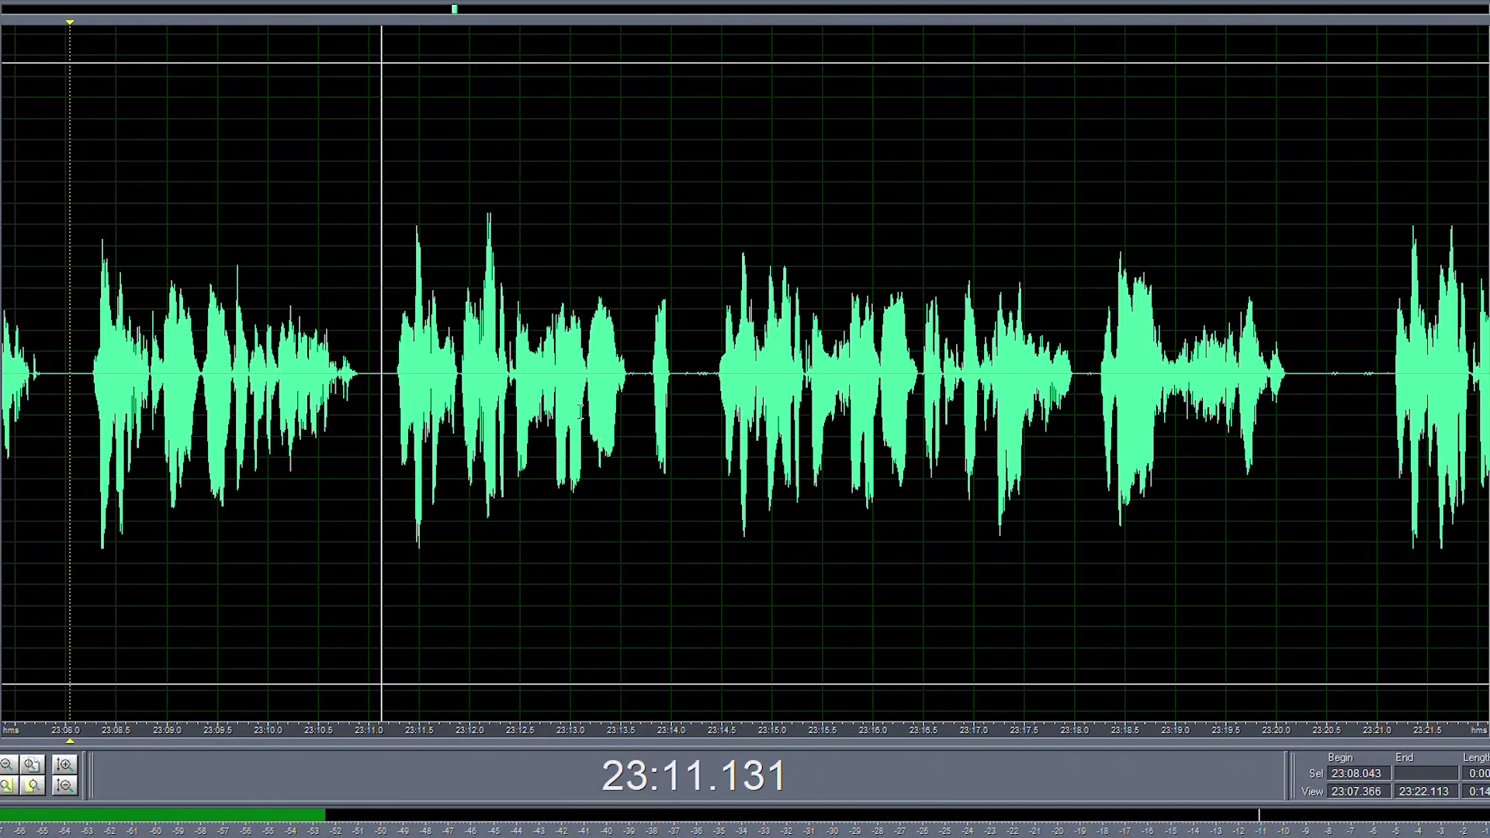
pyautogui.scroll(1, 590, 400)
pyautogui.scroll(1, 591, 390)
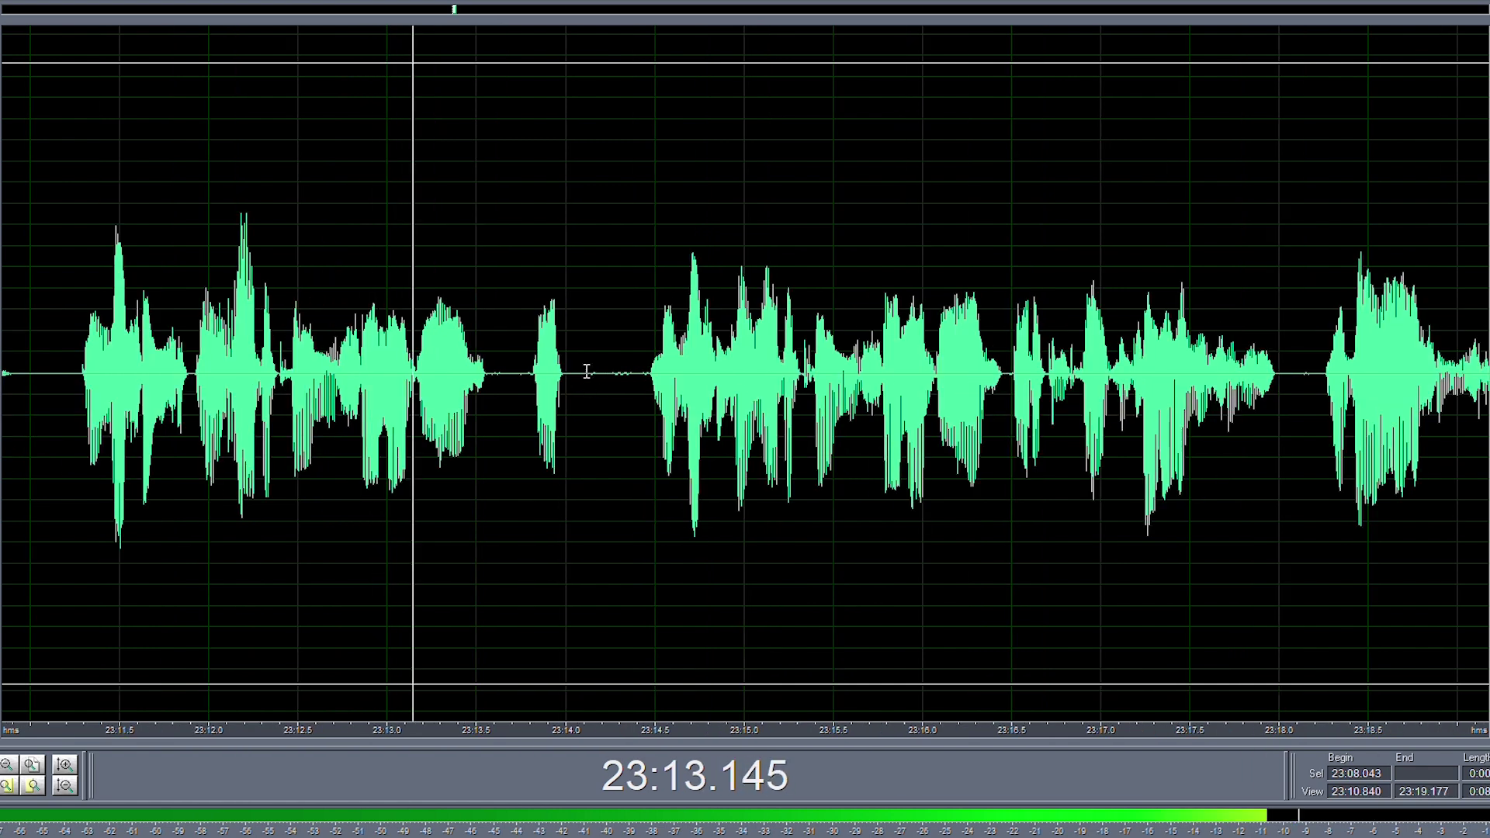
pyautogui.moveTo(586, 372); pyautogui.dragTo(73, 368)
pyautogui.press('F3')
pyautogui.press('Delete')
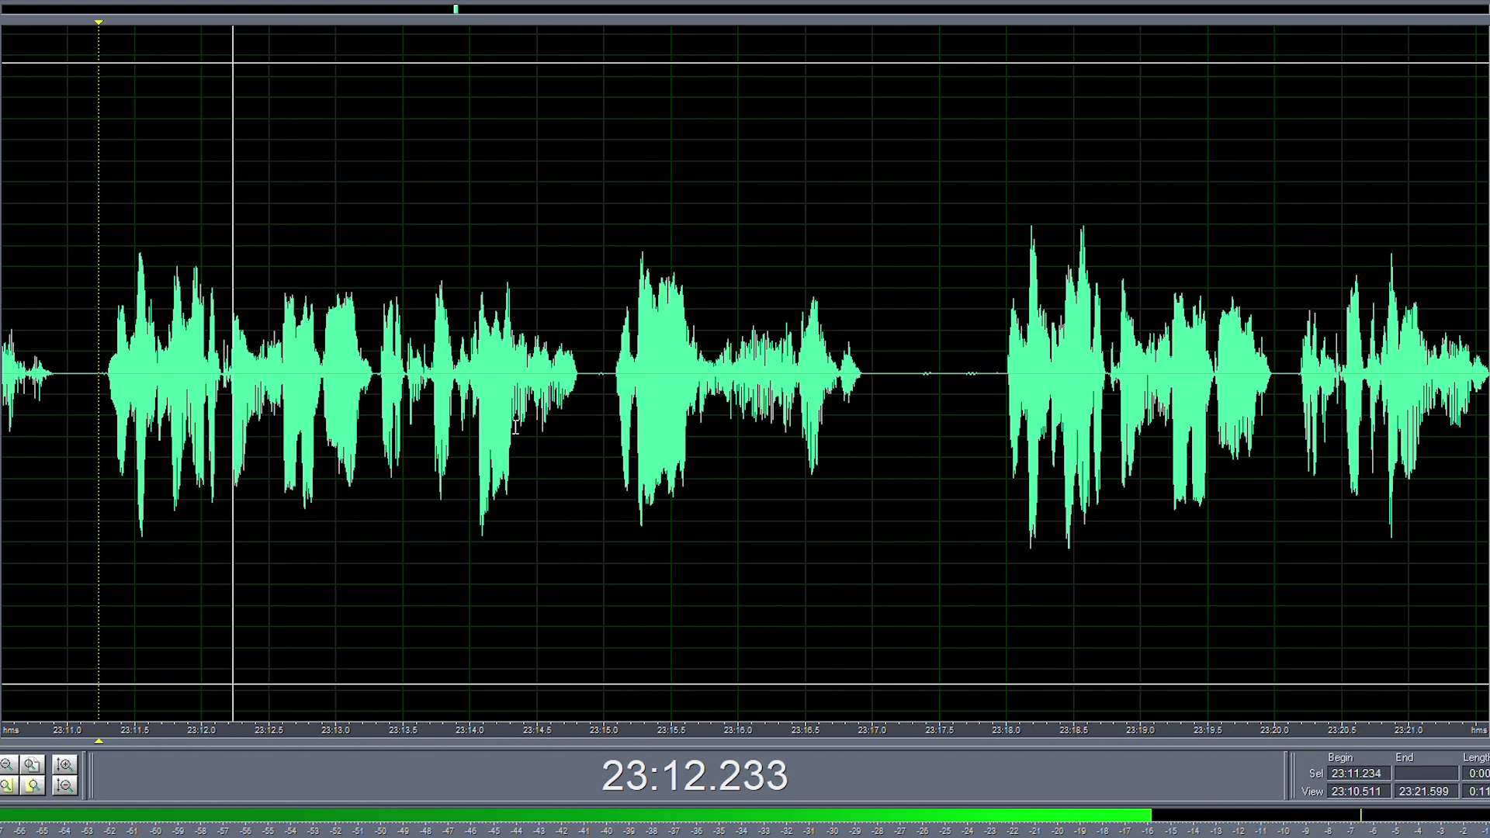
# - Silence the noise in the pauses near 23:15.0 and from about 23:17.1 to 23:18.0
pyautogui.moveTo(588, 387); pyautogui.dragTo(615, 387)
pyautogui.press('F3')
pyautogui.click(606, 386)
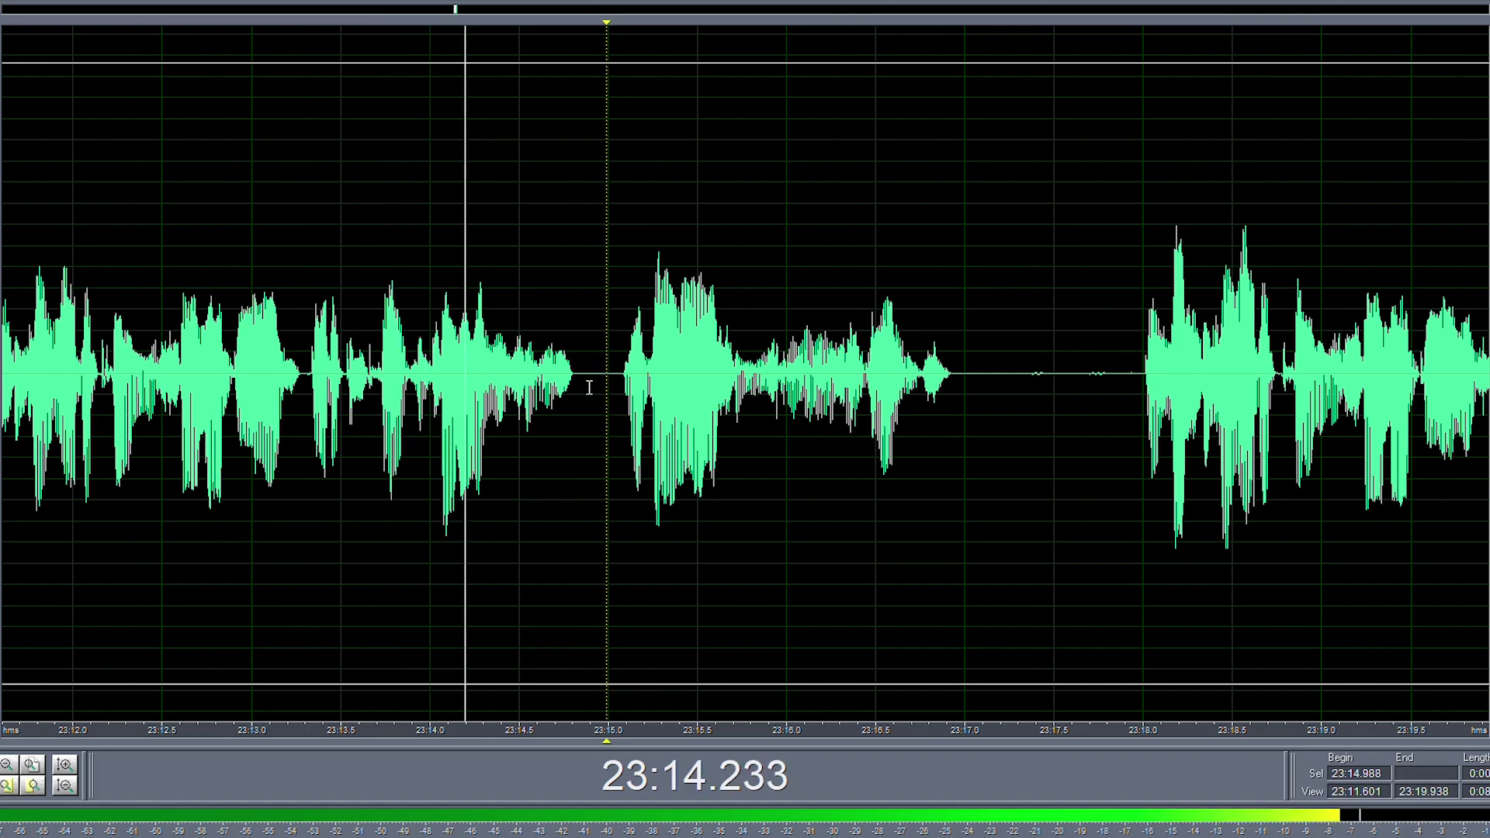
pyautogui.scroll(-2, 589, 386)
pyautogui.scroll(1, 800, 413)
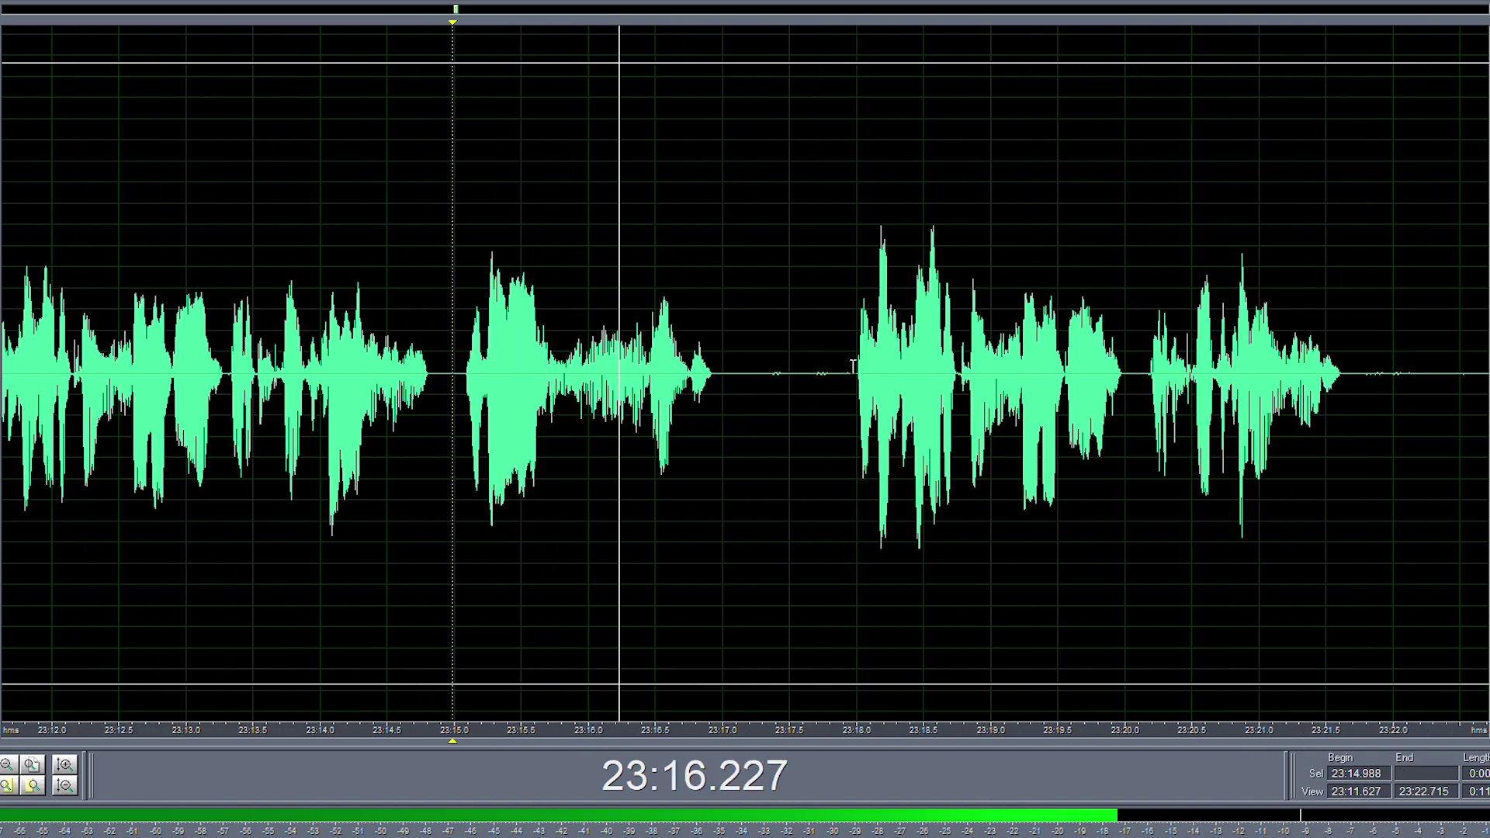
pyautogui.moveTo(850, 368); pyautogui.dragTo(735, 373)
pyautogui.click(761, 383)
pyautogui.scroll(-2, 835, 397)
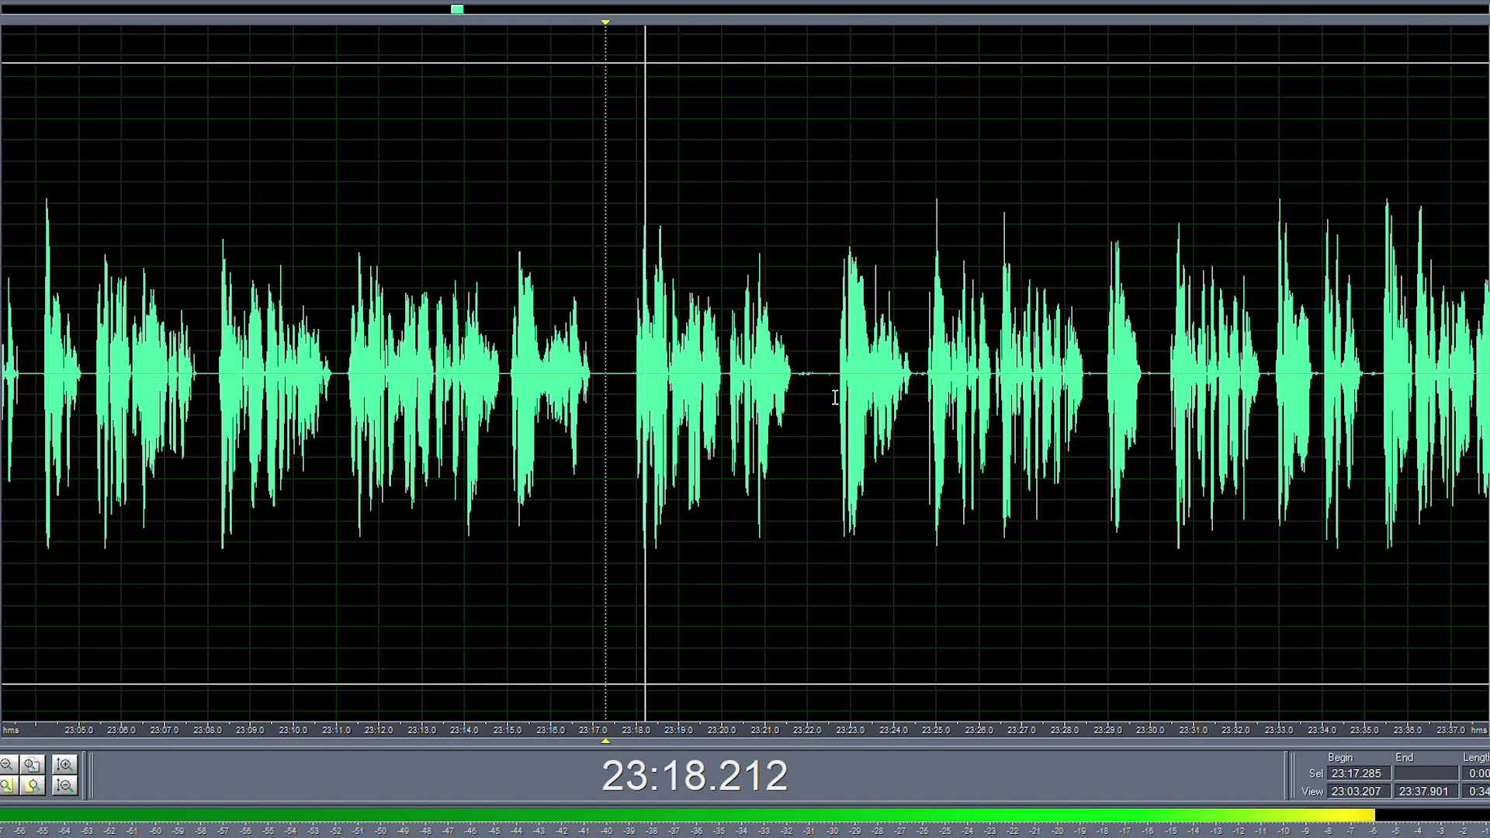
# - Delete the take from about 23:11.2 to 23:17.9 and play back the join from 23:10.195
pyautogui.scroll(3, 835, 397)
pyautogui.scroll(-5, 884, 392)
pyautogui.scroll(3, 776, 367)
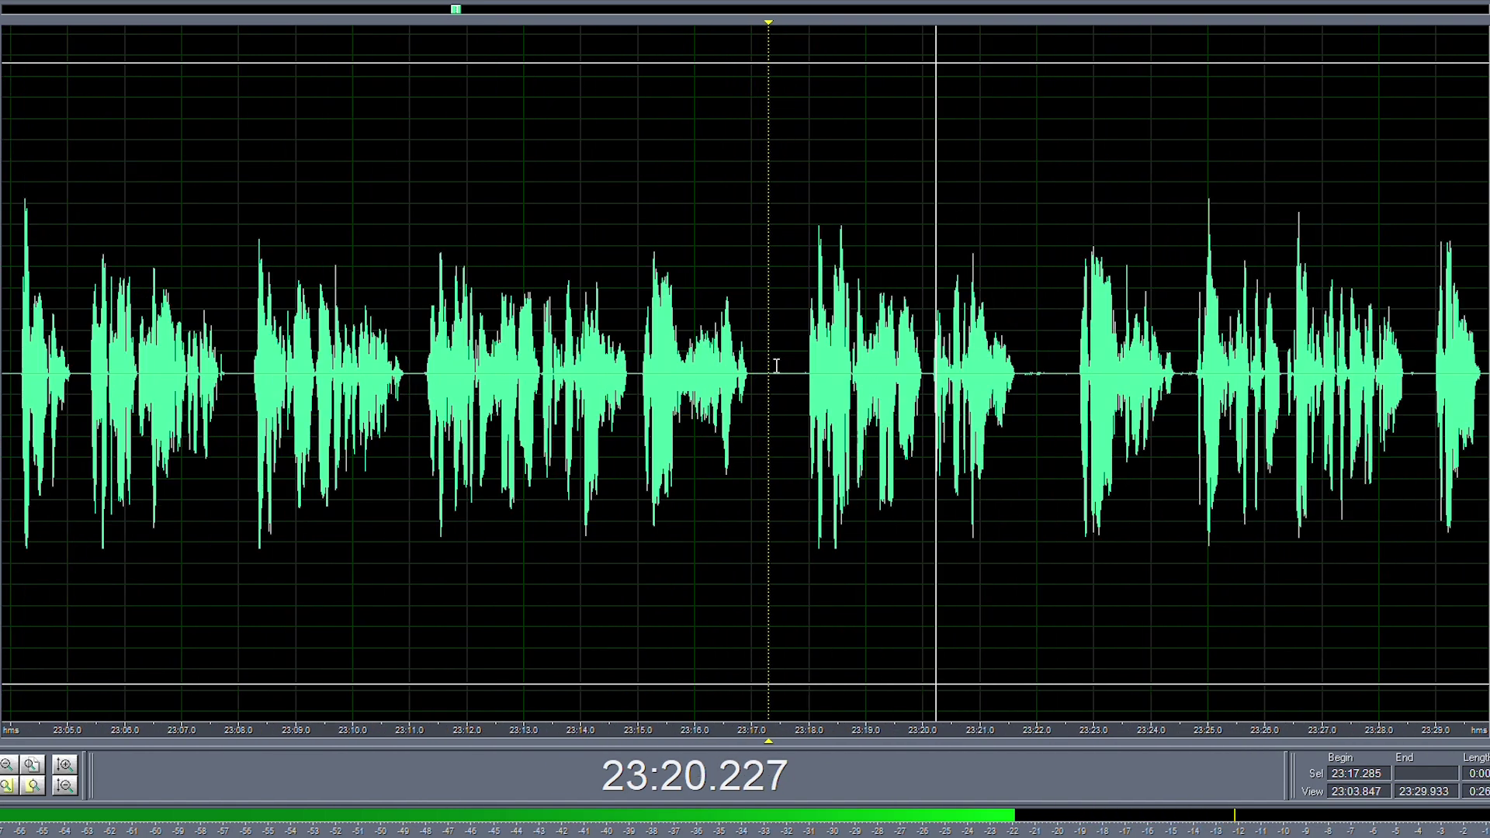
pyautogui.moveTo(803, 369); pyautogui.dragTo(422, 358)
pyautogui.press('space')
pyautogui.press('Delete')
pyautogui.press('space')
pyautogui.click(364, 369)
pyautogui.press('space')
pyautogui.press('space')
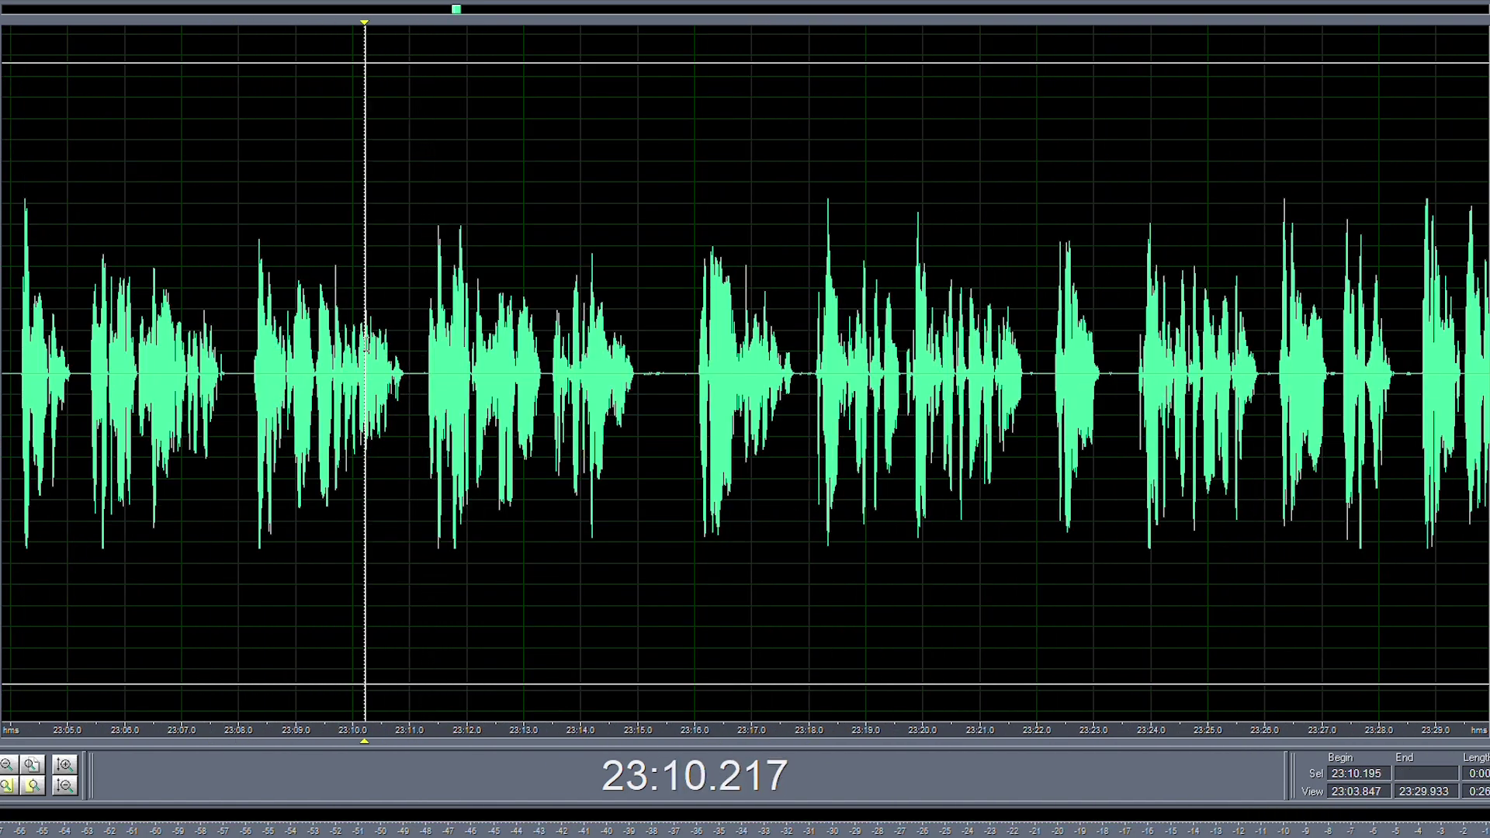
# - Silence the noise in the pause after 23:14.9, cut part of that pause, and play back the result
pyautogui.scroll(2, 648, 394)
pyautogui.moveTo(645, 375); pyautogui.dragTo(696, 370)
pyautogui.press('m')
pyautogui.click(722, 378)
pyautogui.press('Delete')
pyautogui.press('Delete')
pyautogui.press('space')
# - Audition the pause near 23:15 again, trim more of it, and check the join by playback
pyautogui.click(688, 363)
pyautogui.press('space')
pyautogui.scroll(2, 683, 357)
pyautogui.press('space')
pyautogui.press('Delete')
pyautogui.press('space')
# - Silence the remaining noise between the phrases and play back from 23:17.370
pyautogui.click(684, 378)
pyautogui.press('m')
pyautogui.scroll(-1, 696, 370)
pyautogui.press('space')
pyautogui.click(342, 344)
pyautogui.press('space')
pyautogui.scroll(1, 351, 359)
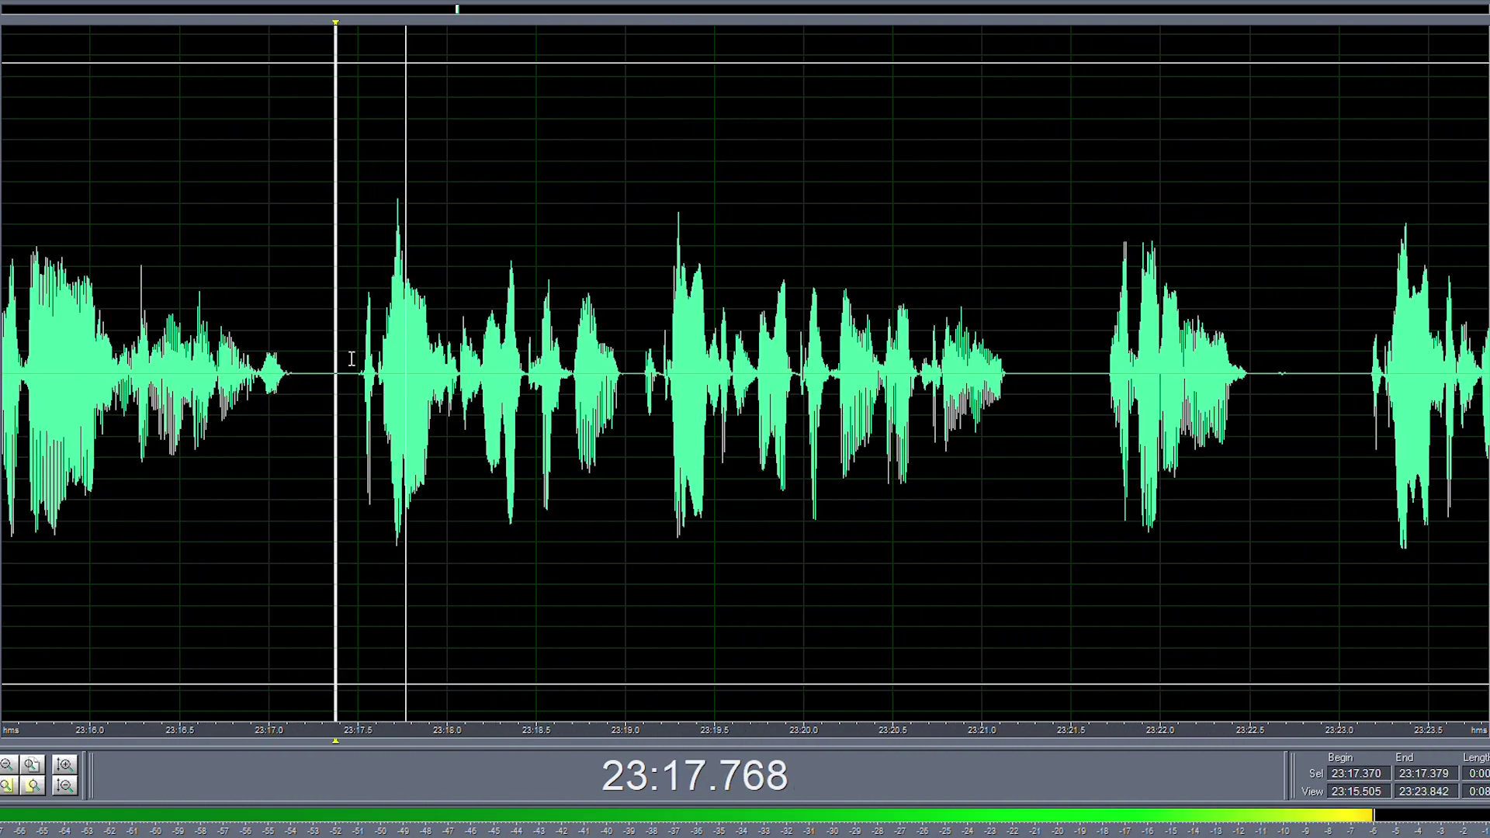
pyautogui.press('space')
pyautogui.moveTo(352, 358); pyautogui.dragTo(632, 359)
pyautogui.press('Delete')
pyautogui.scroll(-1, 296, 353)
pyautogui.press('space')
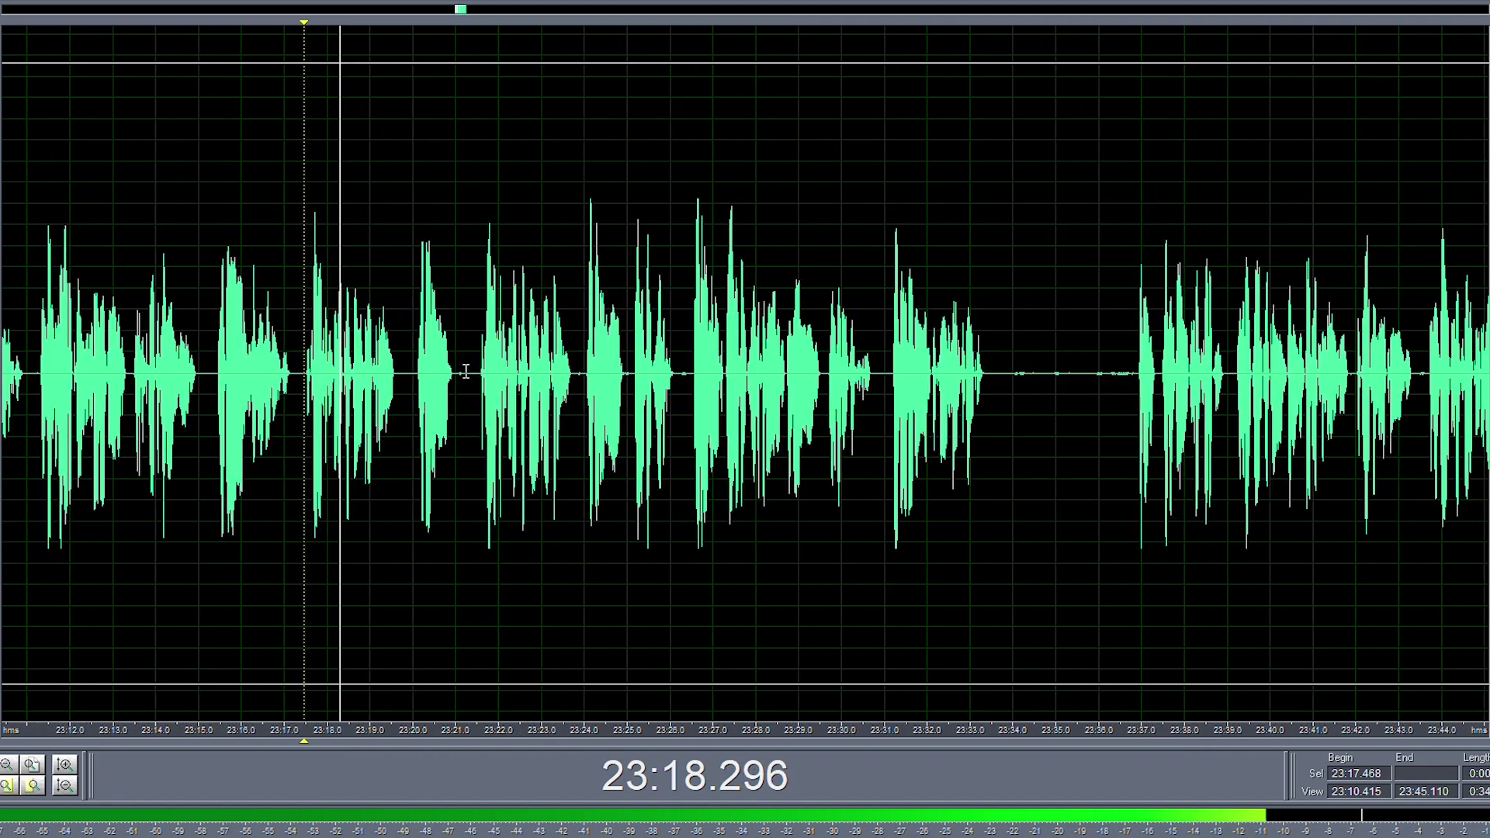
pyautogui.press('space')
pyautogui.scroll(1, 295, 385)
pyautogui.press('space')
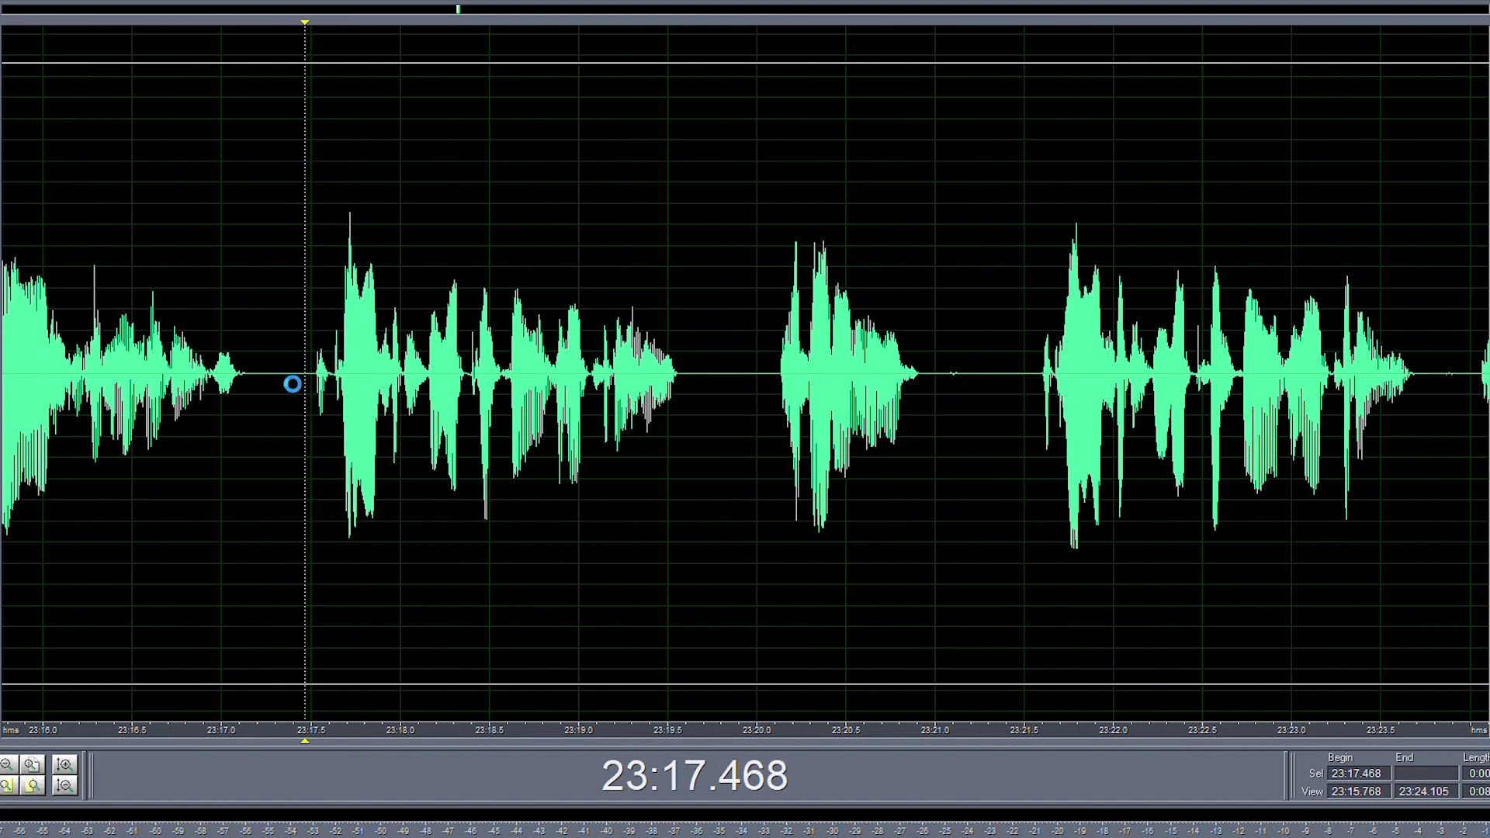
pyautogui.hotkey('ctrl', 'z')
# - Delete the stretch from about 23:17.6 to 23:19.2, keeping the short burst before it, and play back from 23:17.348
pyautogui.scroll(2, 289, 377)
pyautogui.moveTo(266, 419); pyautogui.dragTo(690, 419)
pyautogui.press('Delete')
pyautogui.click(199, 334)
pyautogui.press('space')
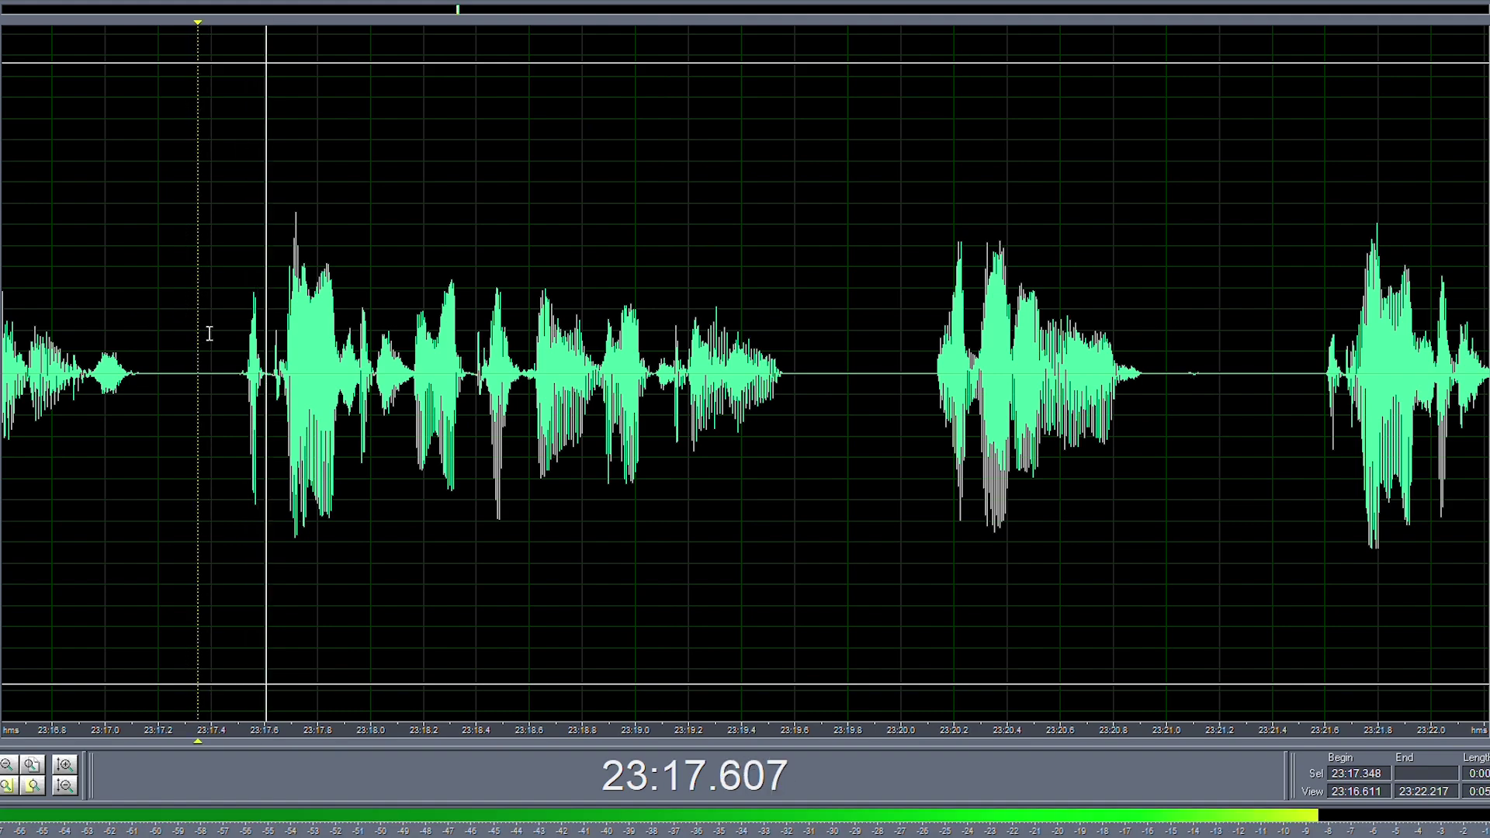
# - Silence the noise in the pause from 23:21.047 to 23:21.203
pyautogui.scroll(-6, 280, 350)
pyautogui.scroll(4, 391, 386)
pyautogui.moveTo(370, 380); pyautogui.dragTo(394, 379)
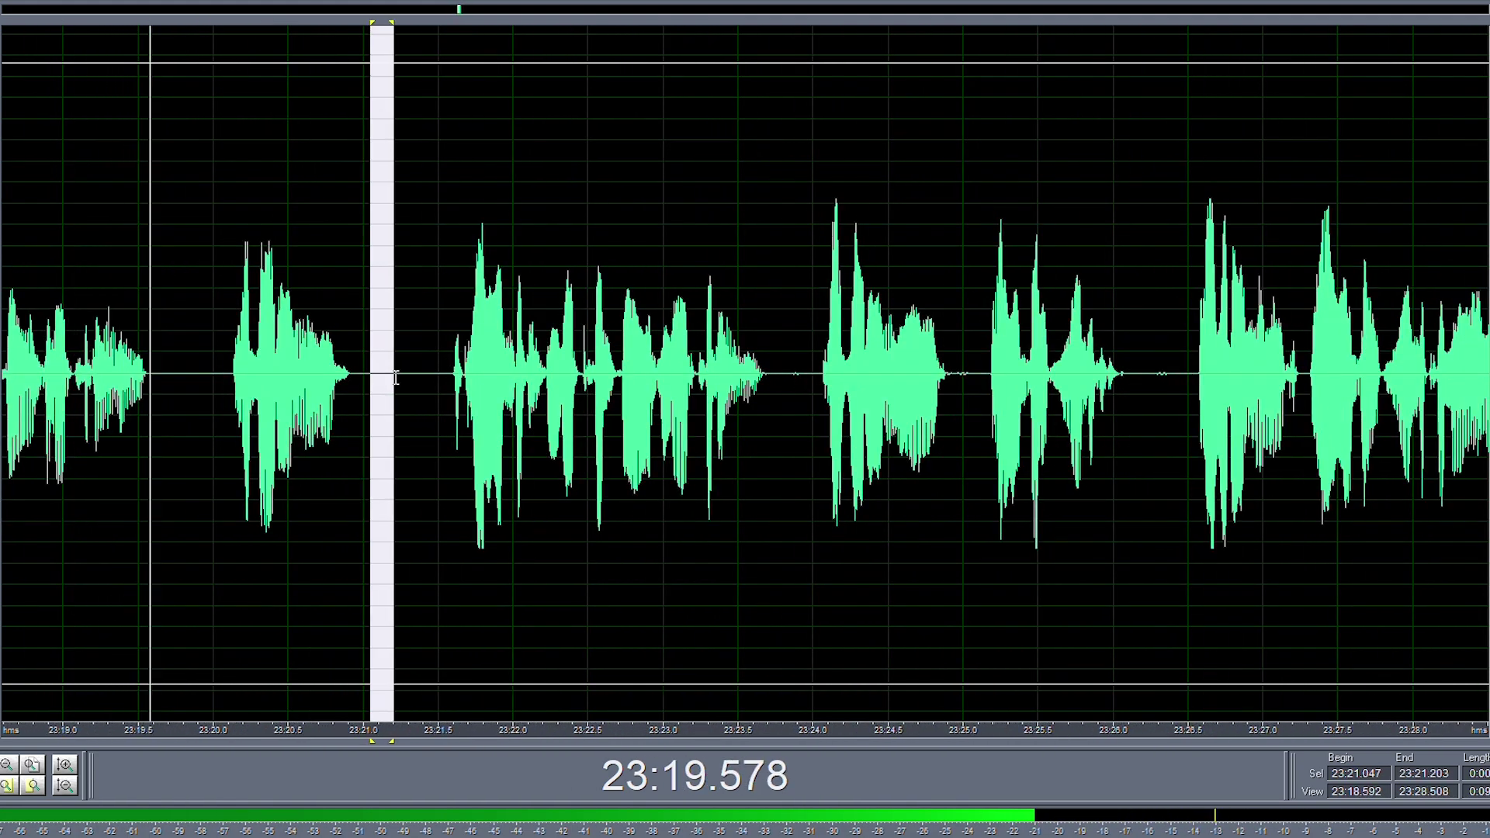
pyautogui.press('s')
pyautogui.click(393, 379)
# - Delete the unwanted take from 23:17.652 to 23:21.521
pyautogui.scroll(-1, 487, 384)
pyautogui.scroll(-2, 477, 383)
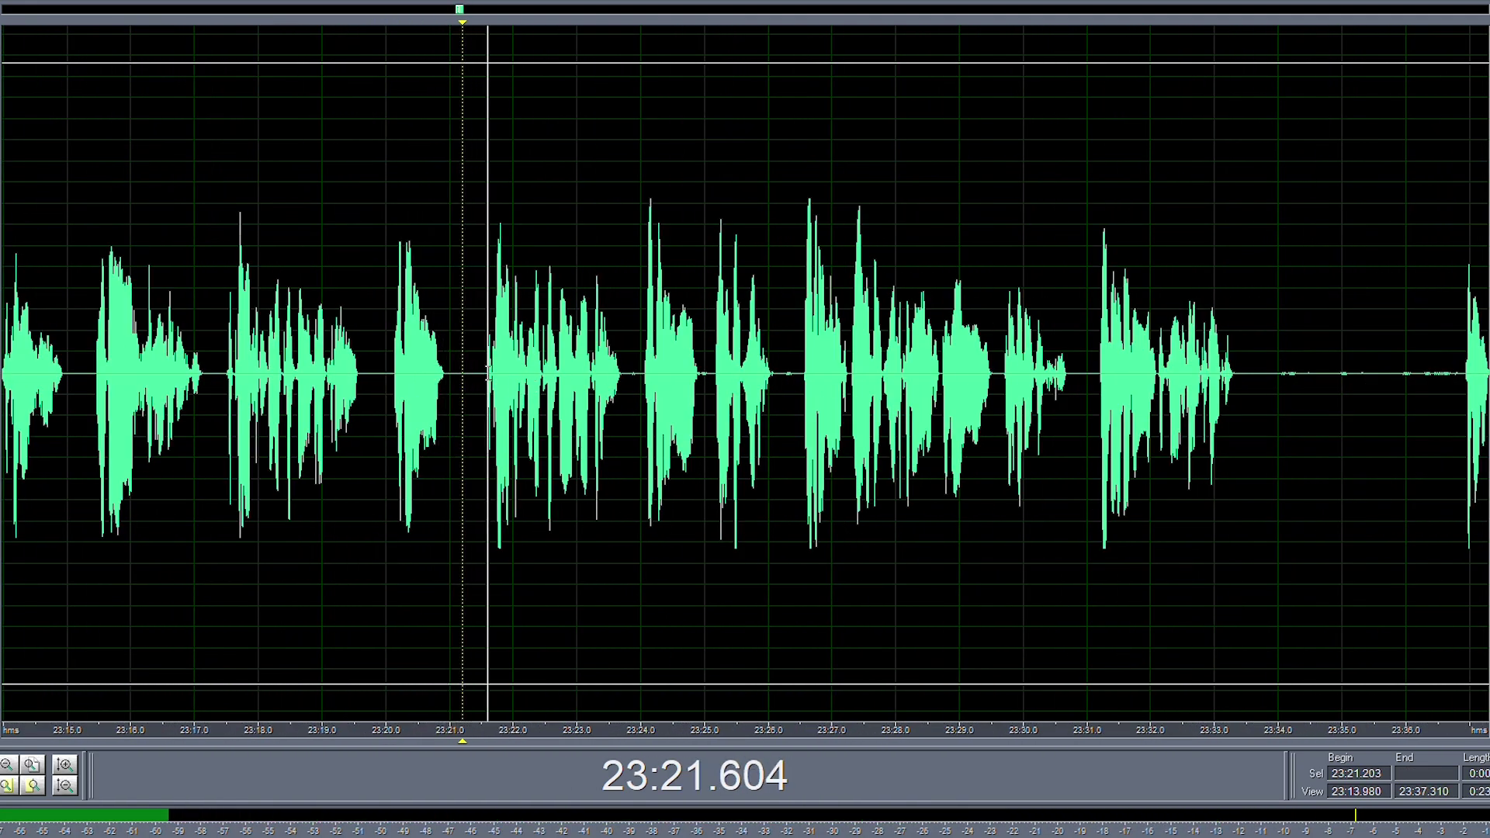
pyautogui.click(475, 378)
pyautogui.moveTo(482, 376); pyautogui.dragTo(233, 381)
pyautogui.press('space')
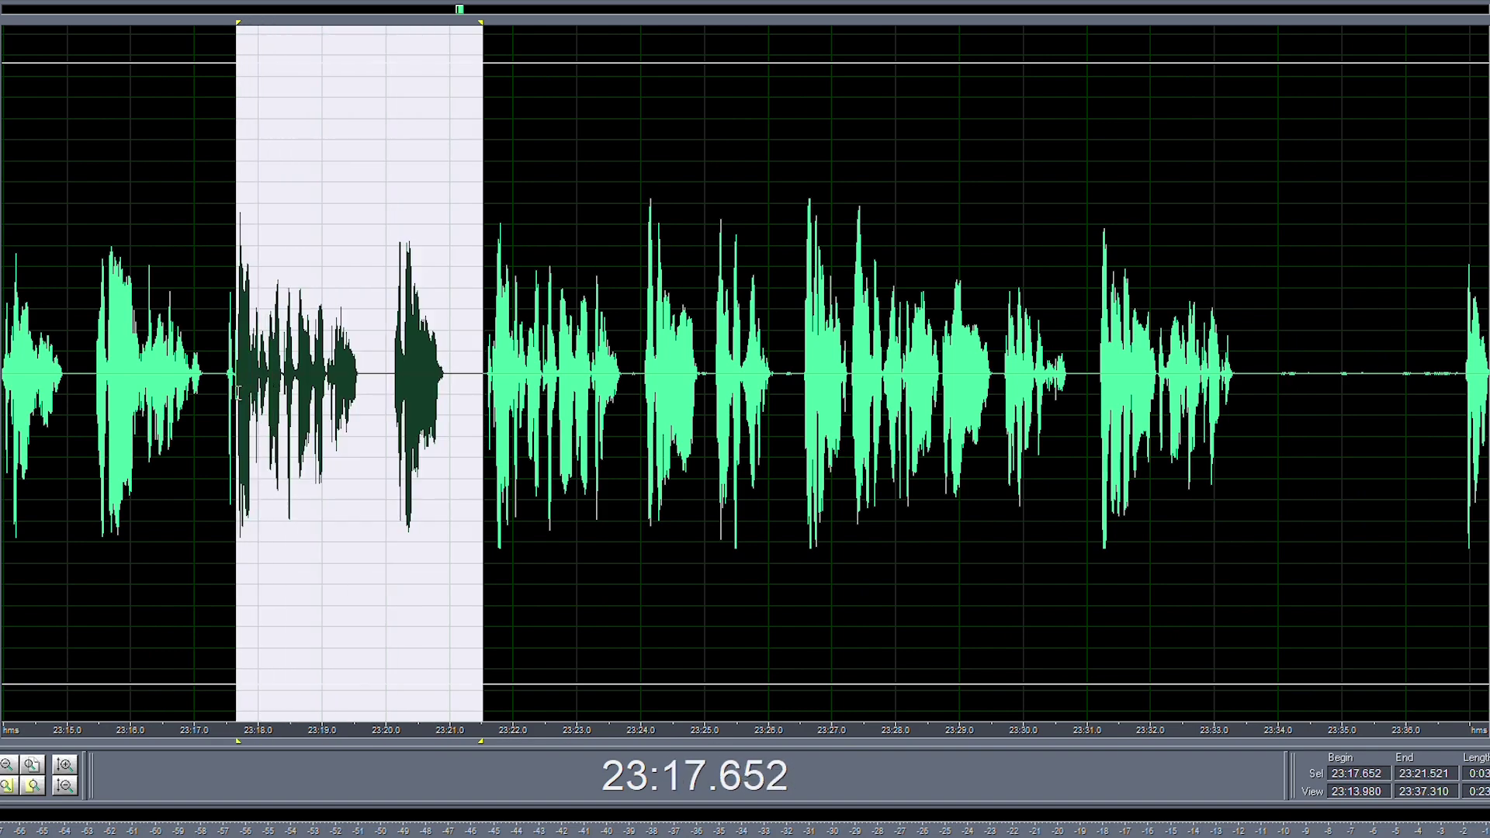
pyautogui.press('Delete')
# - Delete the phrases from 23:20.004 to about 23:22.4 and check the join by playback
pyautogui.scroll(2, 376, 373)
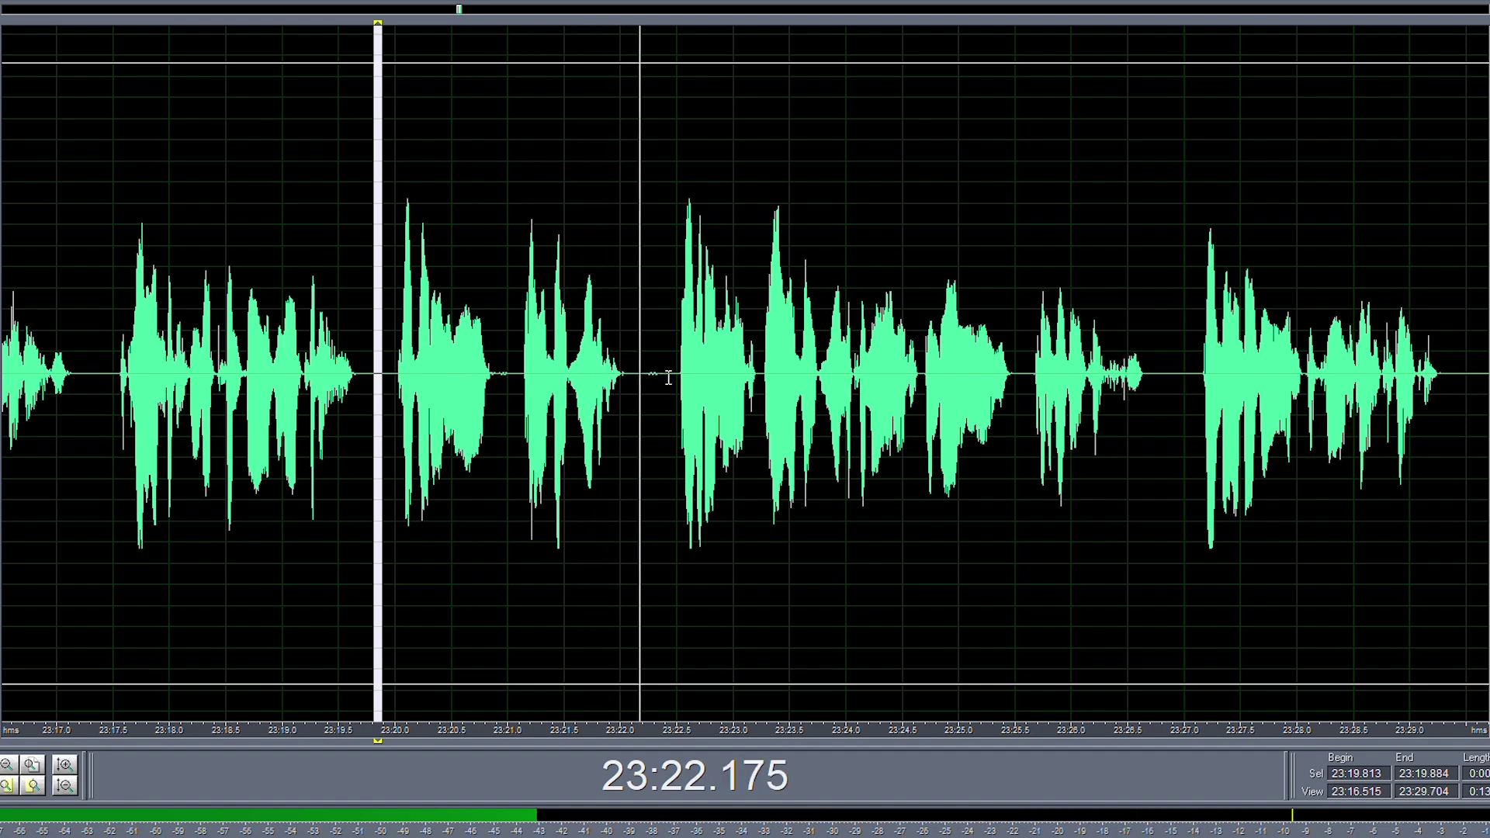
pyautogui.moveTo(669, 378); pyautogui.dragTo(392, 381)
pyautogui.press('space')
pyautogui.press('Delete')
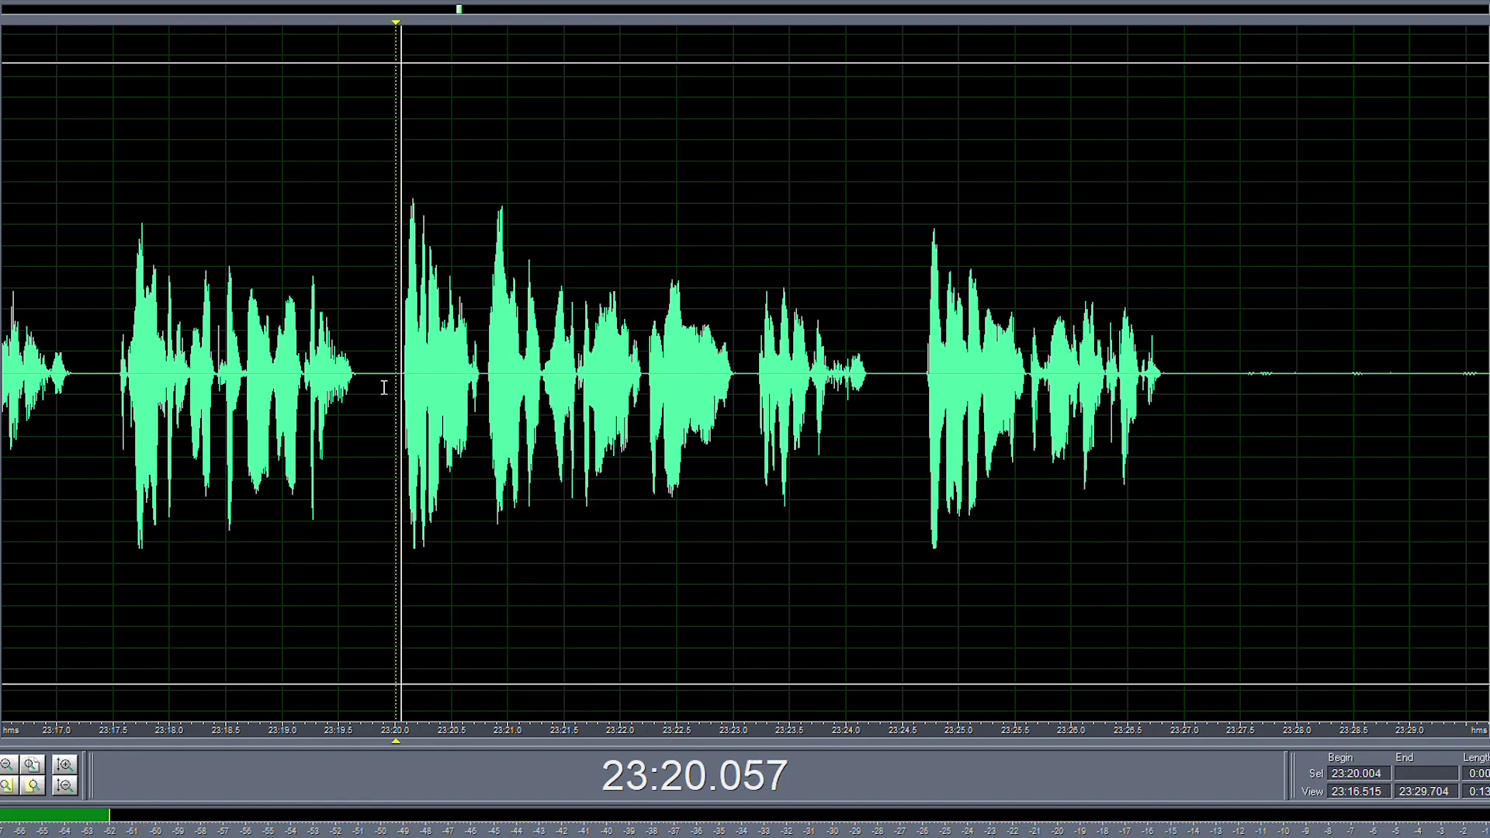
# - Cut the noisy part of the long pause from 23:27.356 to about 23:30.3
pyautogui.scroll(-2, 383, 388)
pyautogui.scroll(1, 1021, 386)
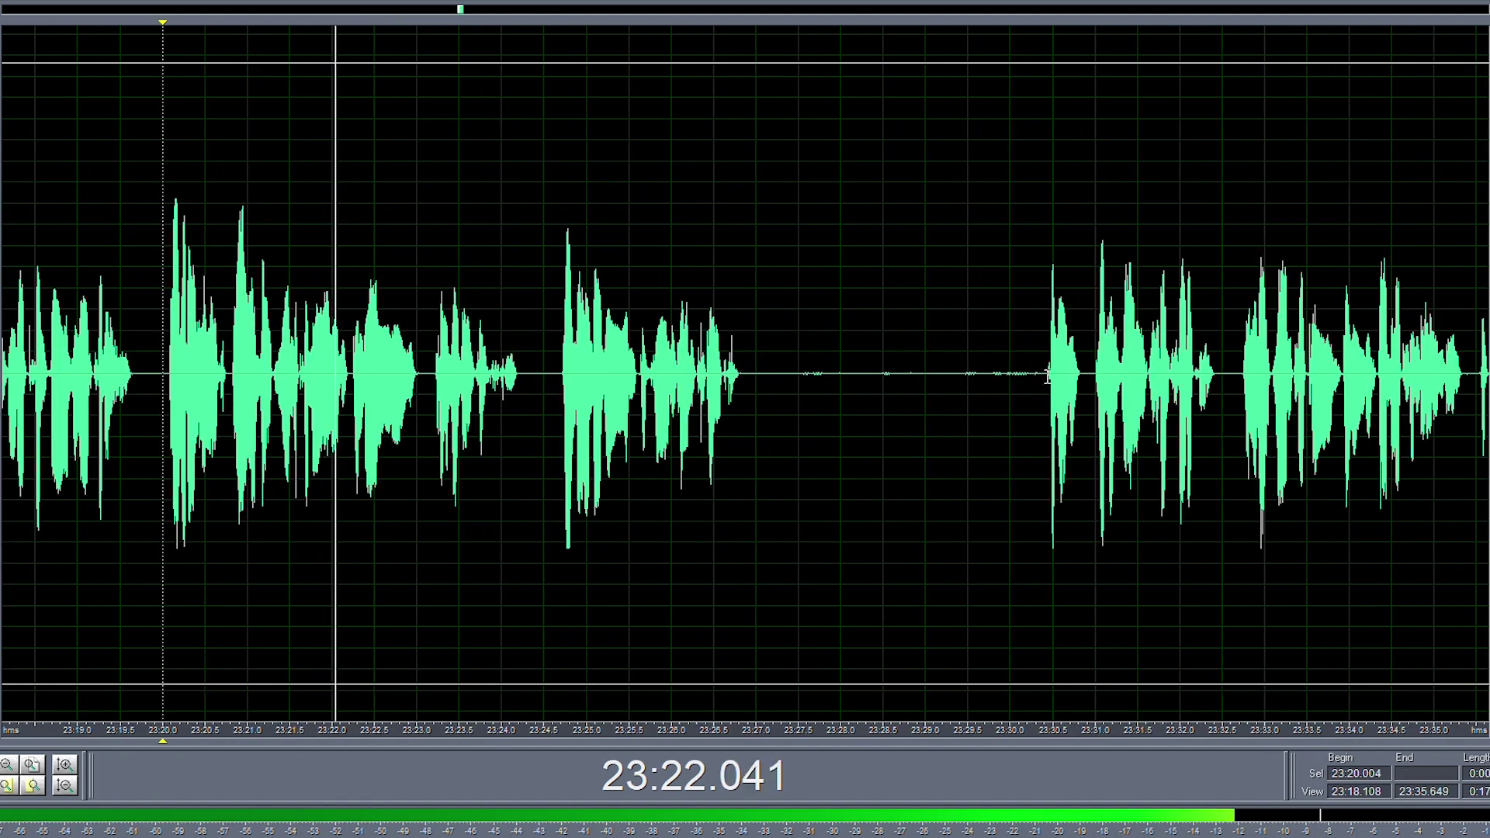
pyautogui.moveTo(1040, 377); pyautogui.dragTo(788, 417)
pyautogui.press('Delete')
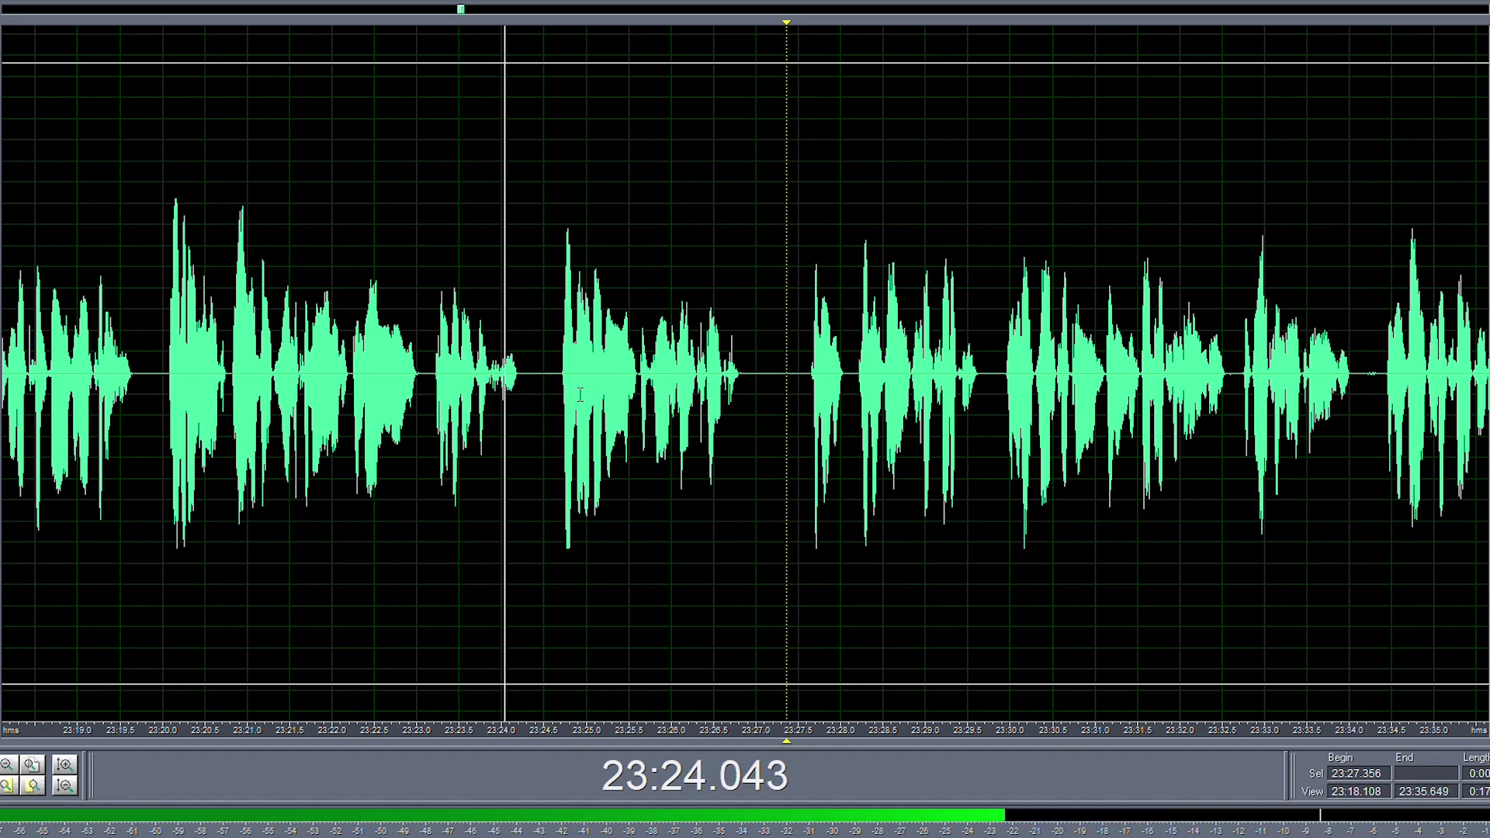
# - Remove the short burst between 23:27.558 and 23:28.146 and play back across the join
pyautogui.scroll(-2, 377, 386)
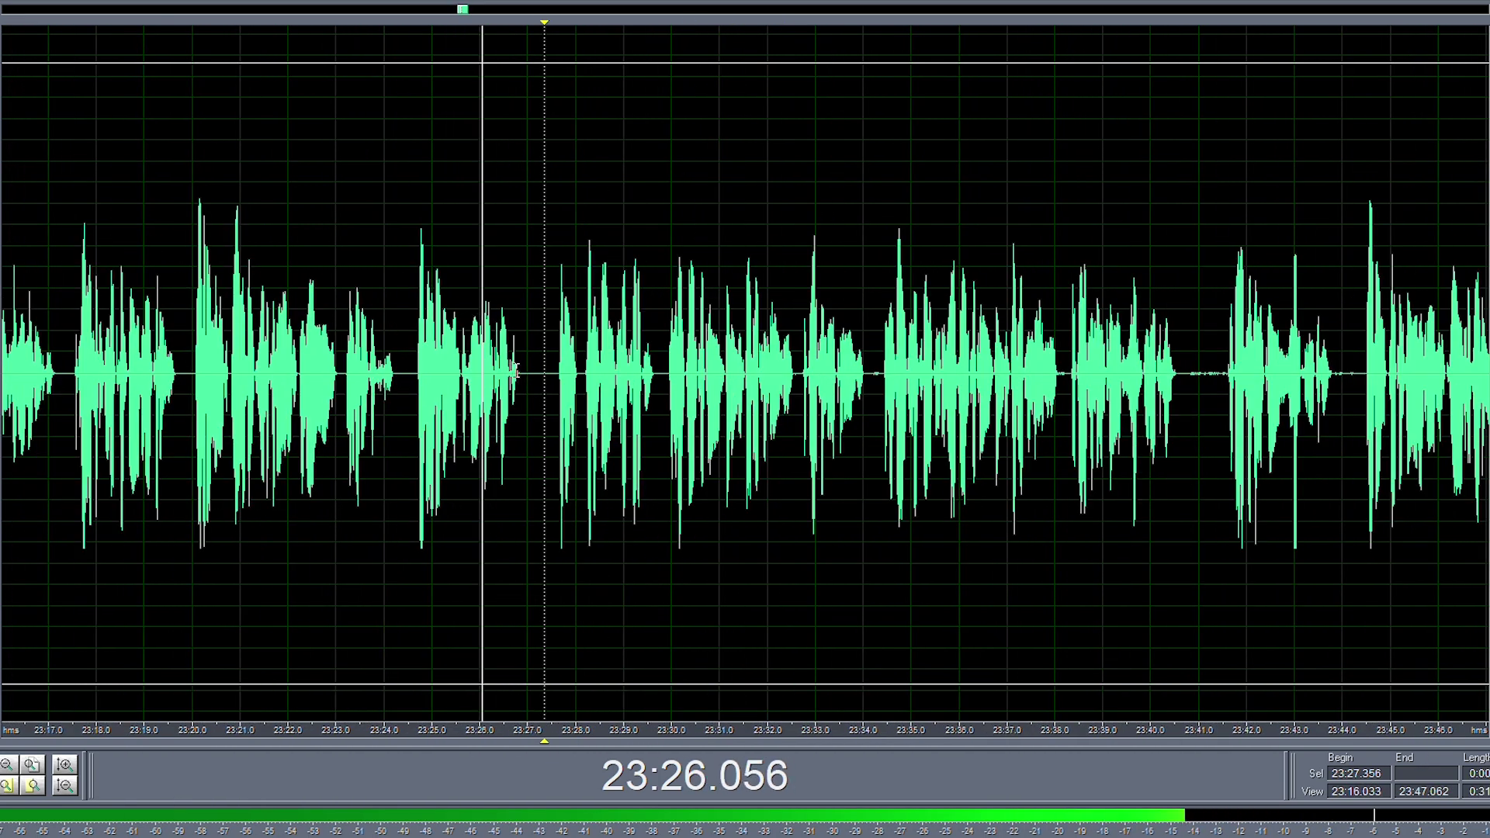
pyautogui.scroll(4, 557, 391)
pyautogui.scroll(-2, 519, 390)
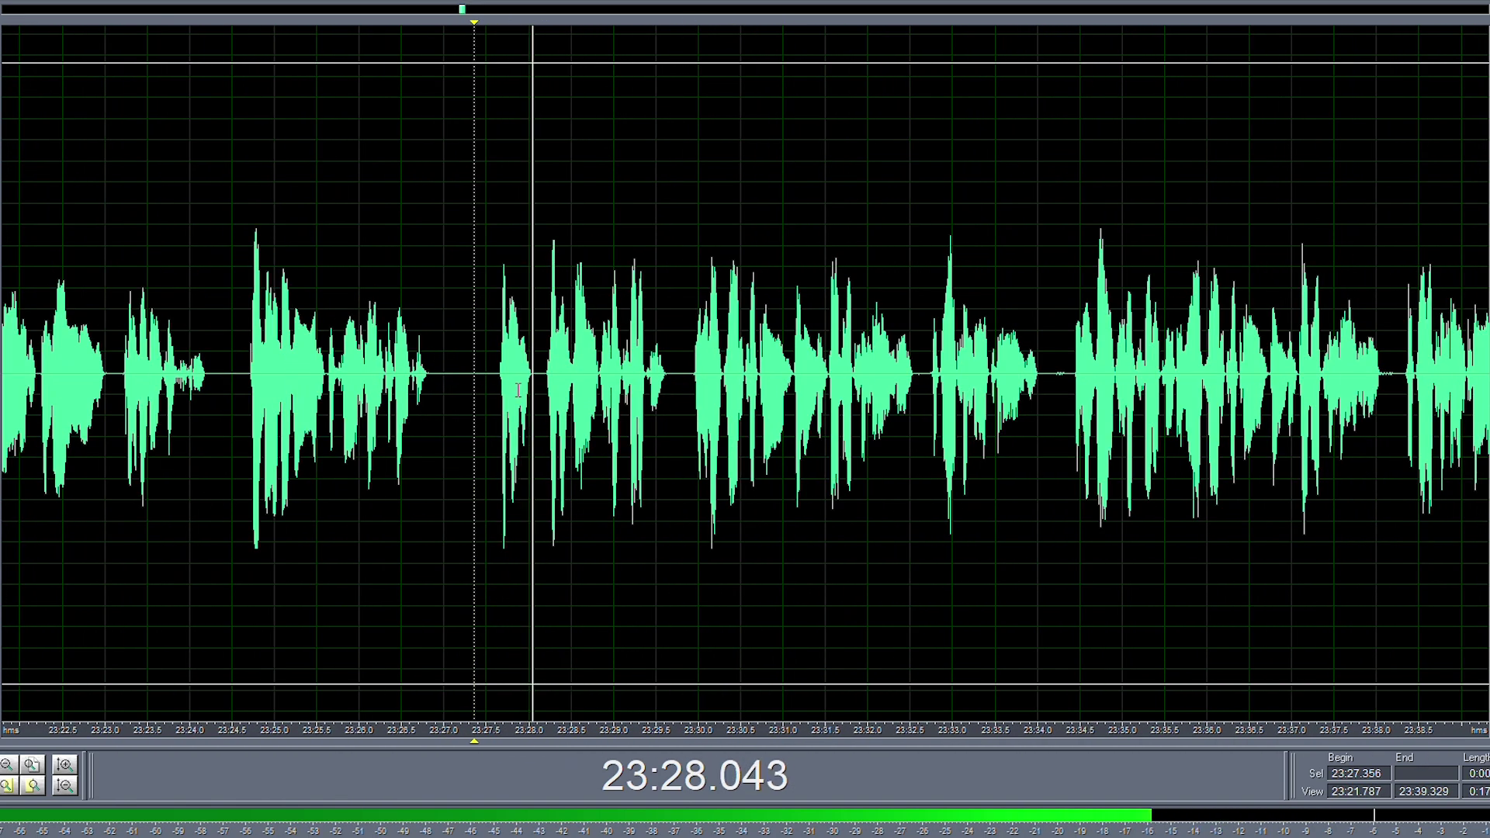
pyautogui.scroll(2, 540, 393)
pyautogui.moveTo(542, 392); pyautogui.dragTo(518, 378)
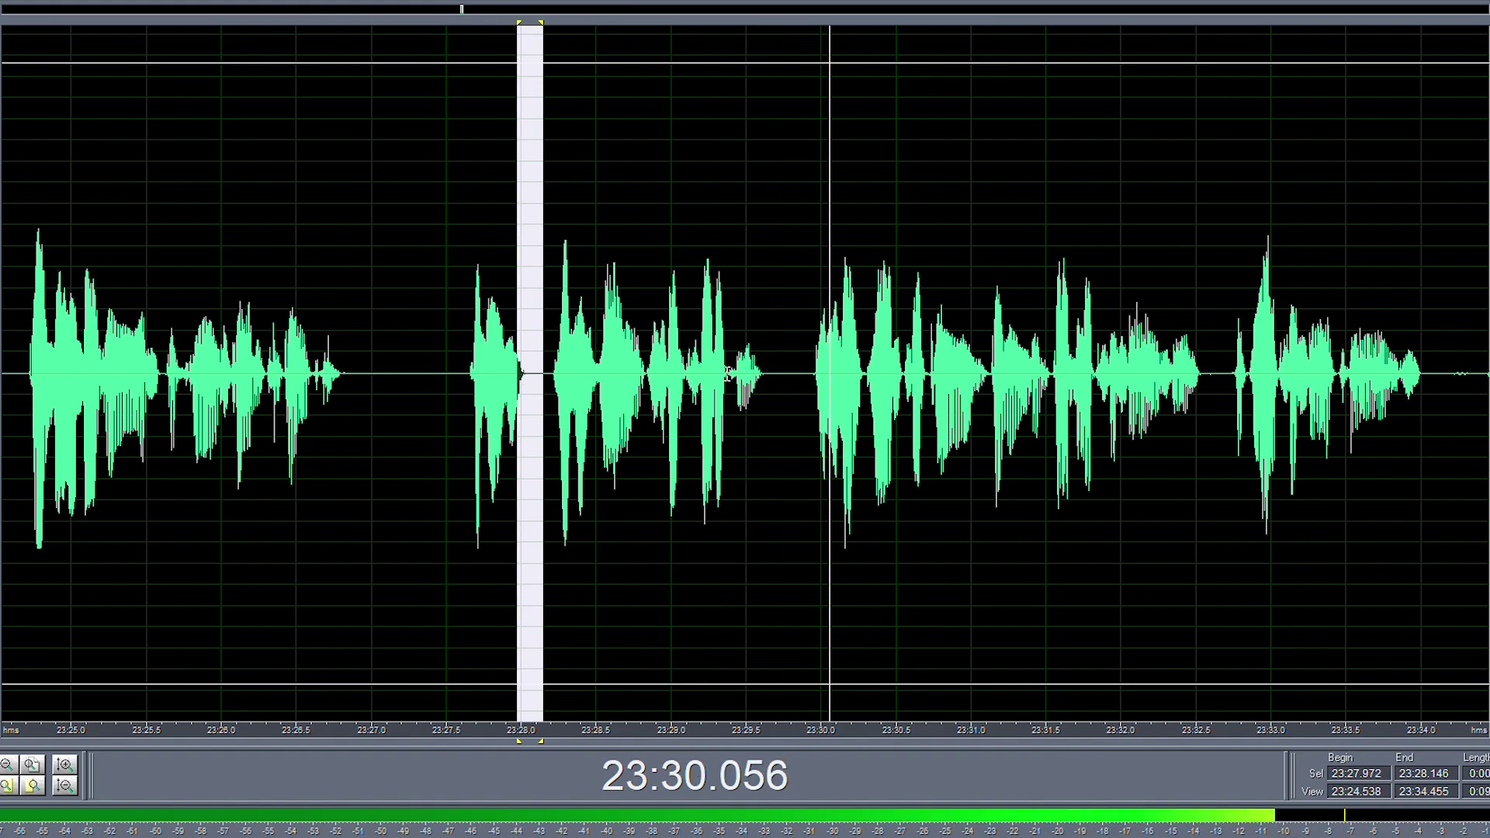
pyautogui.press('space')
pyautogui.keyDown('shift'); pyautogui.click(455, 379); pyautogui.keyUp('shift')
pyautogui.press('Delete')
pyautogui.press('space')
# - Silence the noise in the pause near 23:33.6 and in the pause from 23:40.135 to 23:40.963
pyautogui.scroll(-3, 412, 367)
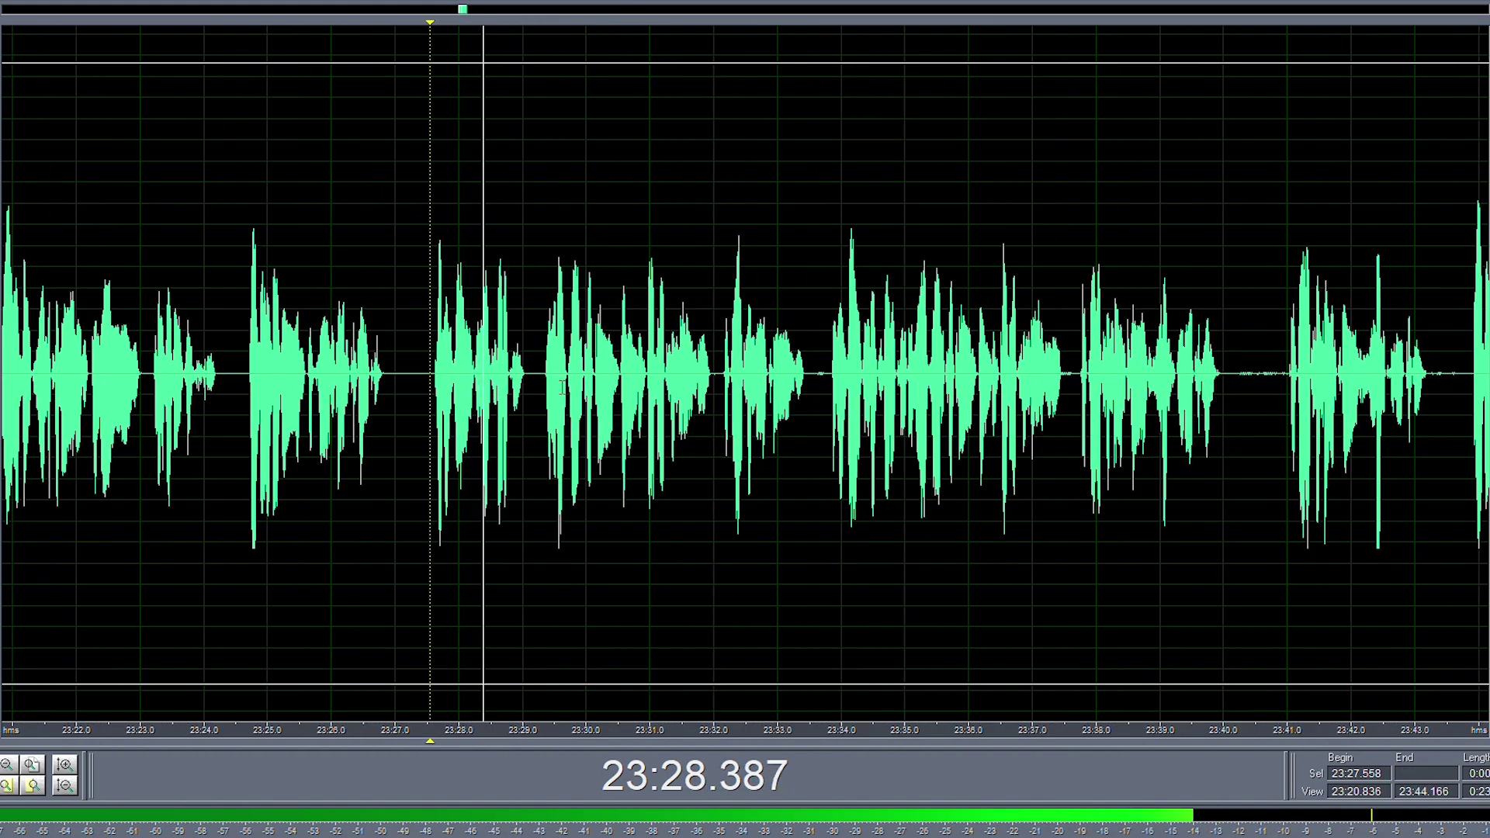
pyautogui.scroll(3, 778, 386)
pyautogui.moveTo(804, 385); pyautogui.dragTo(774, 383)
pyautogui.click(774, 382)
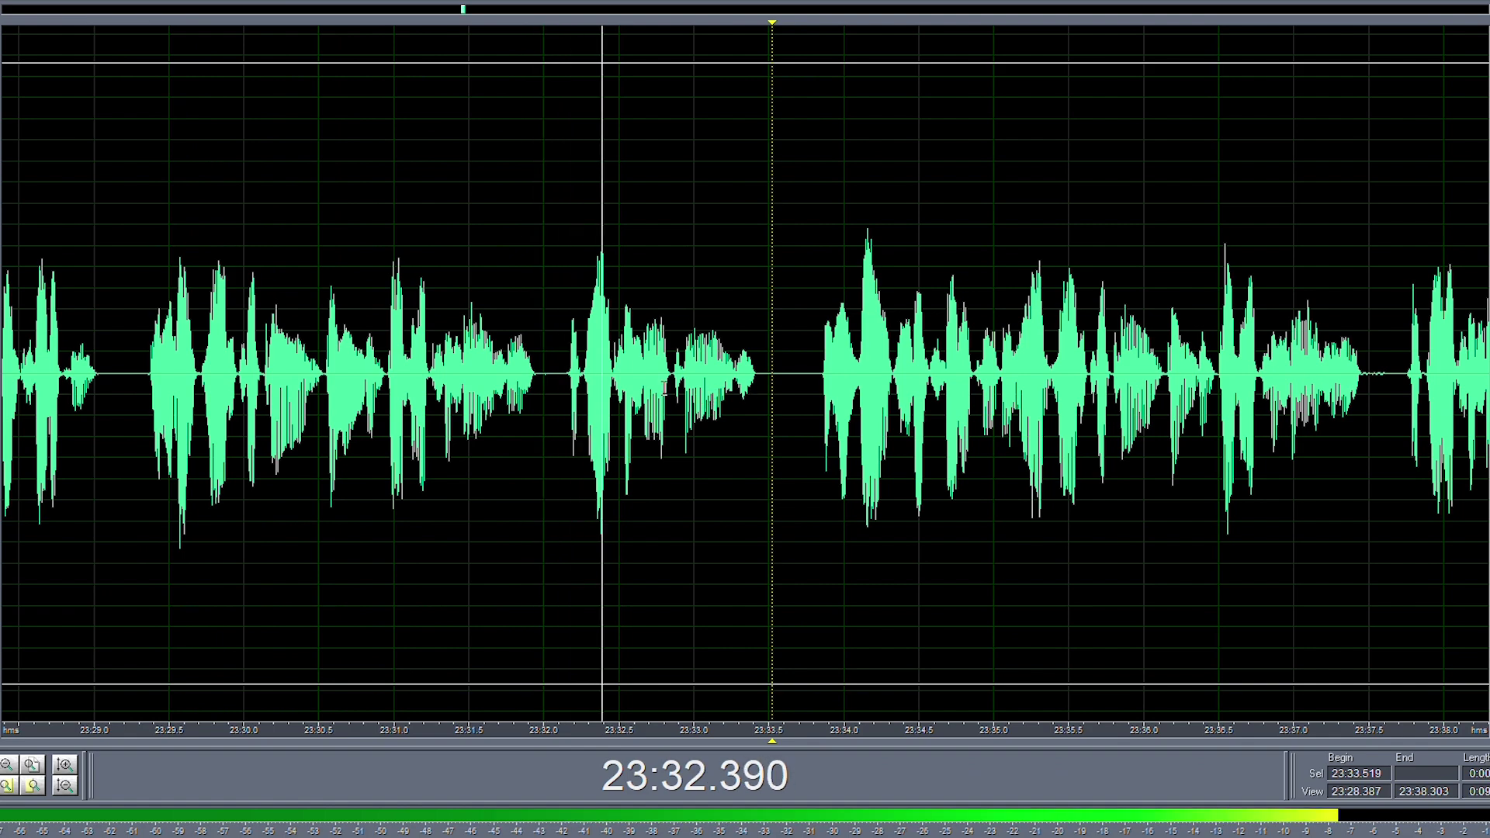
pyautogui.scroll(-4, 484, 380)
pyautogui.scroll(4, 939, 371)
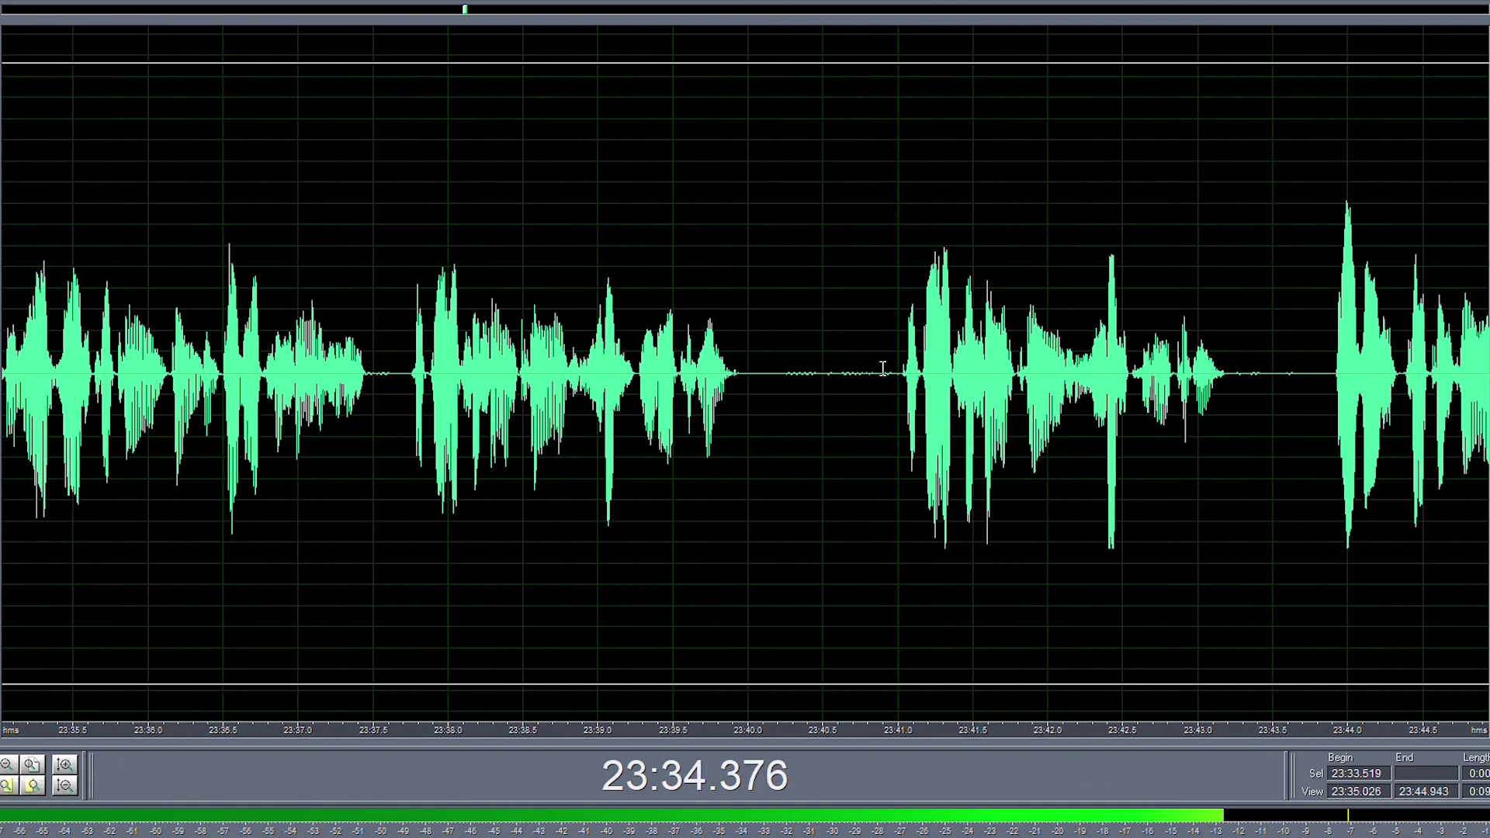
pyautogui.moveTo(891, 368); pyautogui.dragTo(768, 372)
# - Delete the repeated take from 23:27.546 to 23:33.688 and play back from the join
pyautogui.scroll(-3, 768, 373)
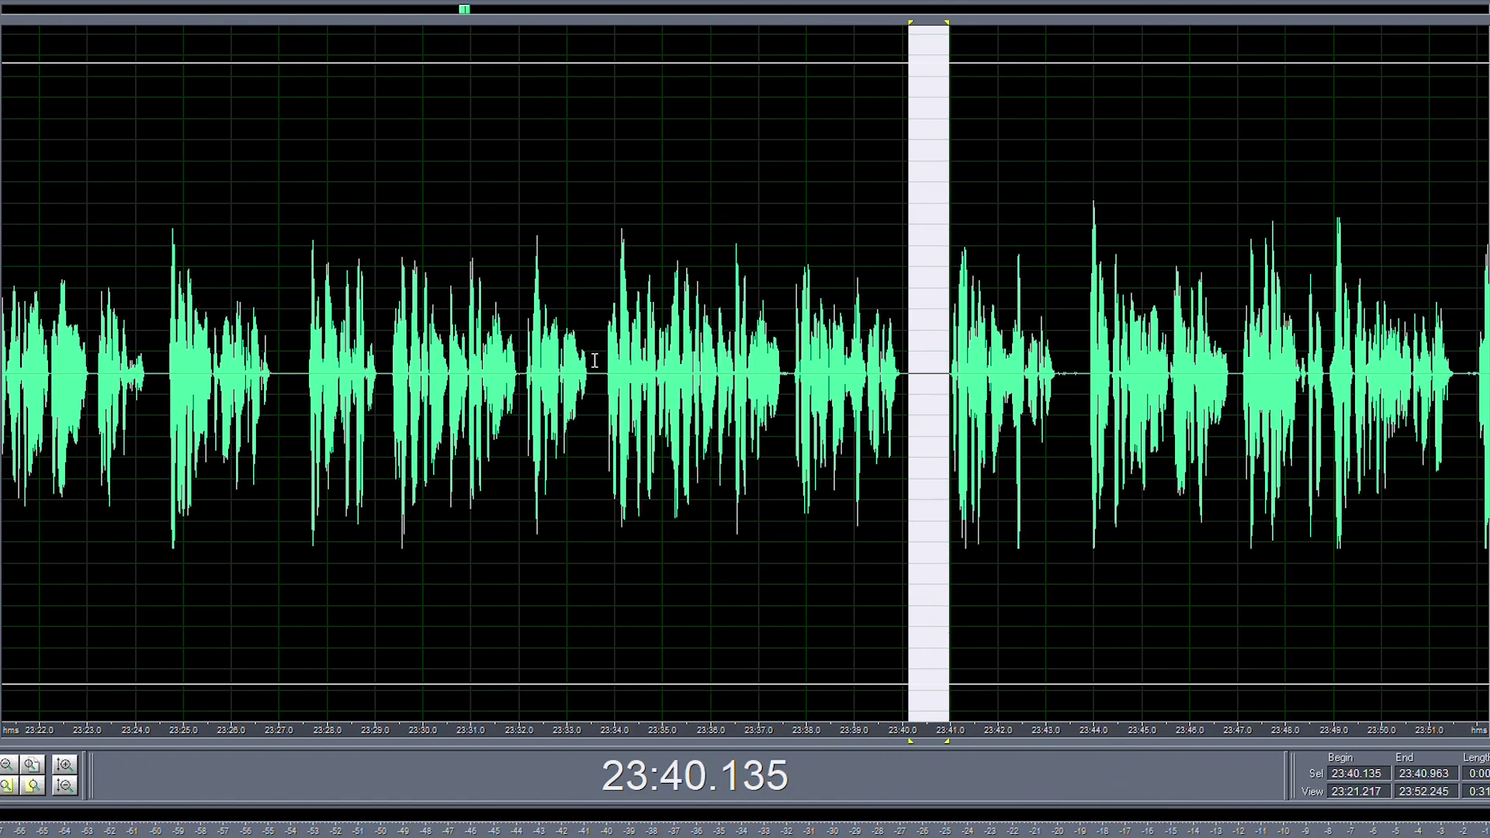
pyautogui.moveTo(599, 360); pyautogui.dragTo(305, 365)
pyautogui.press('space')
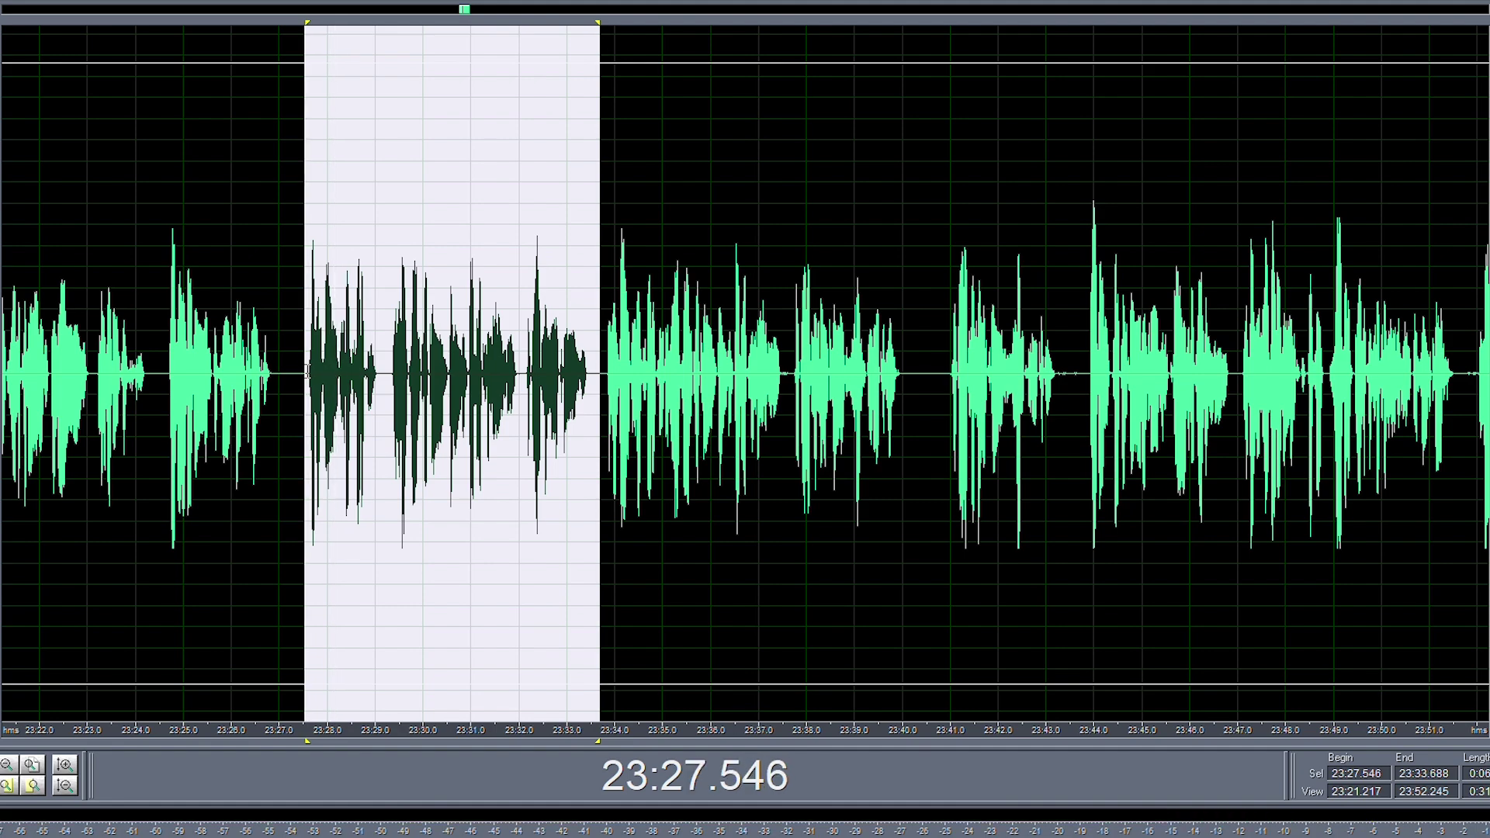
pyautogui.press('space')
pyautogui.press('Delete')
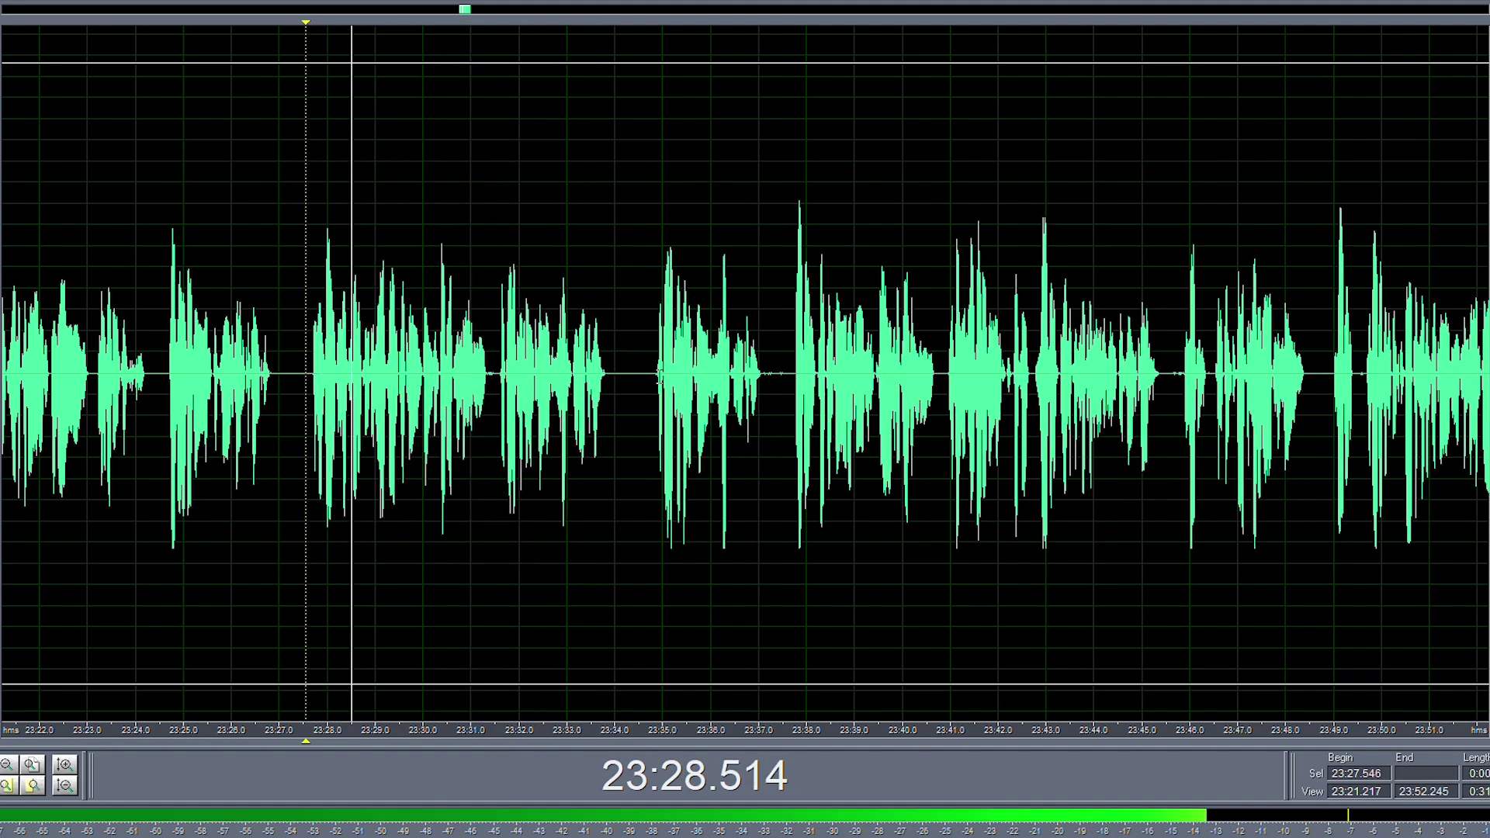
# - Shorten the pause at 23:33.981 by about 0.5 s
pyautogui.scroll(2, 664, 376)
pyautogui.moveTo(626, 372); pyautogui.dragTo(581, 371)
pyautogui.press('Delete')
# - Silence the noise in the pause after 23:36.5 and trim a small piece from it near 23:37
pyautogui.scroll(-1, 581, 372)
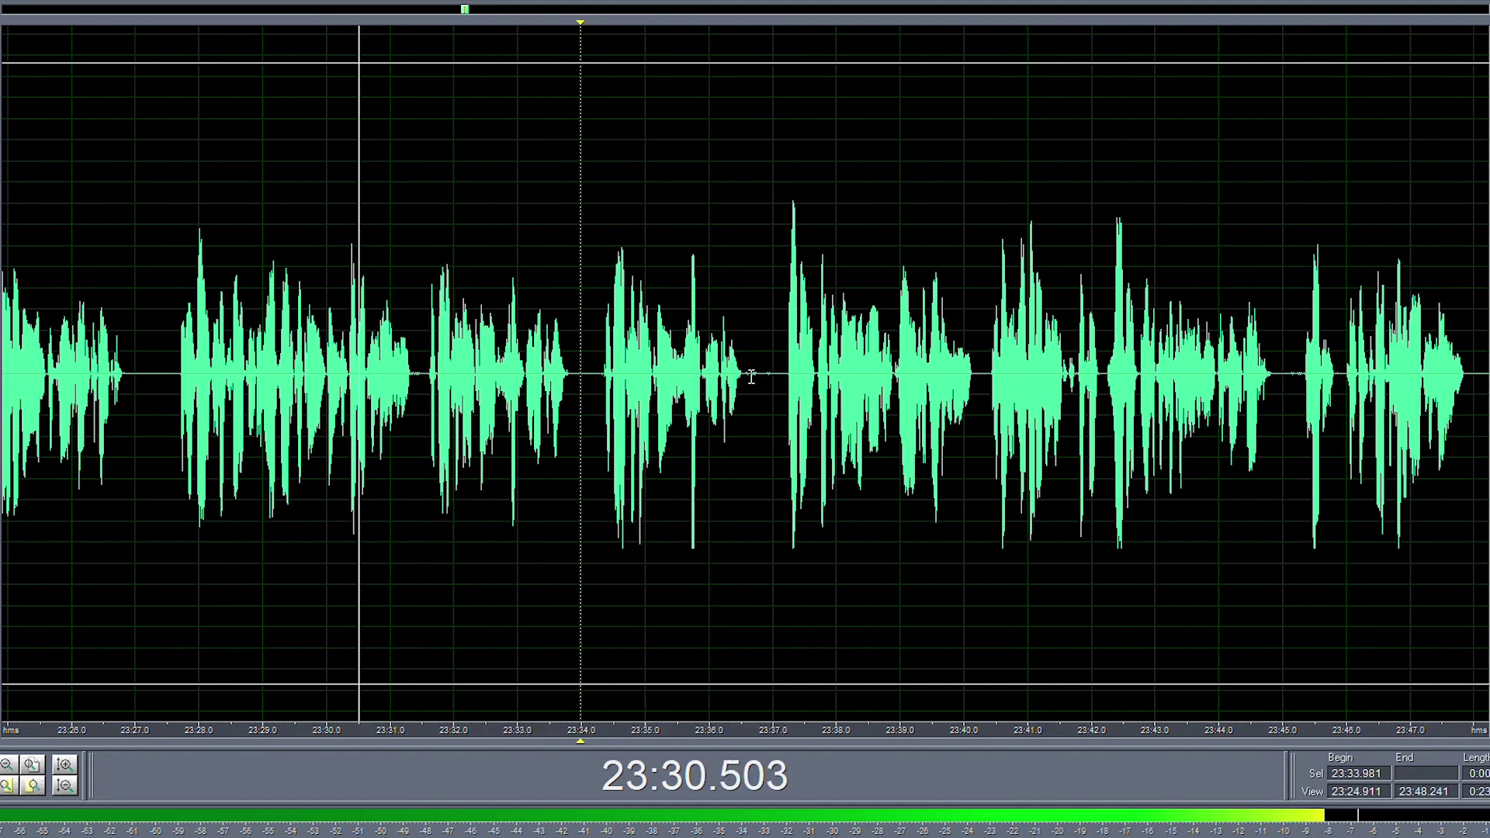
pyautogui.scroll(3, 751, 373)
pyautogui.moveTo(735, 372); pyautogui.dragTo(790, 374)
pyautogui.press('m')
pyautogui.click(799, 375)
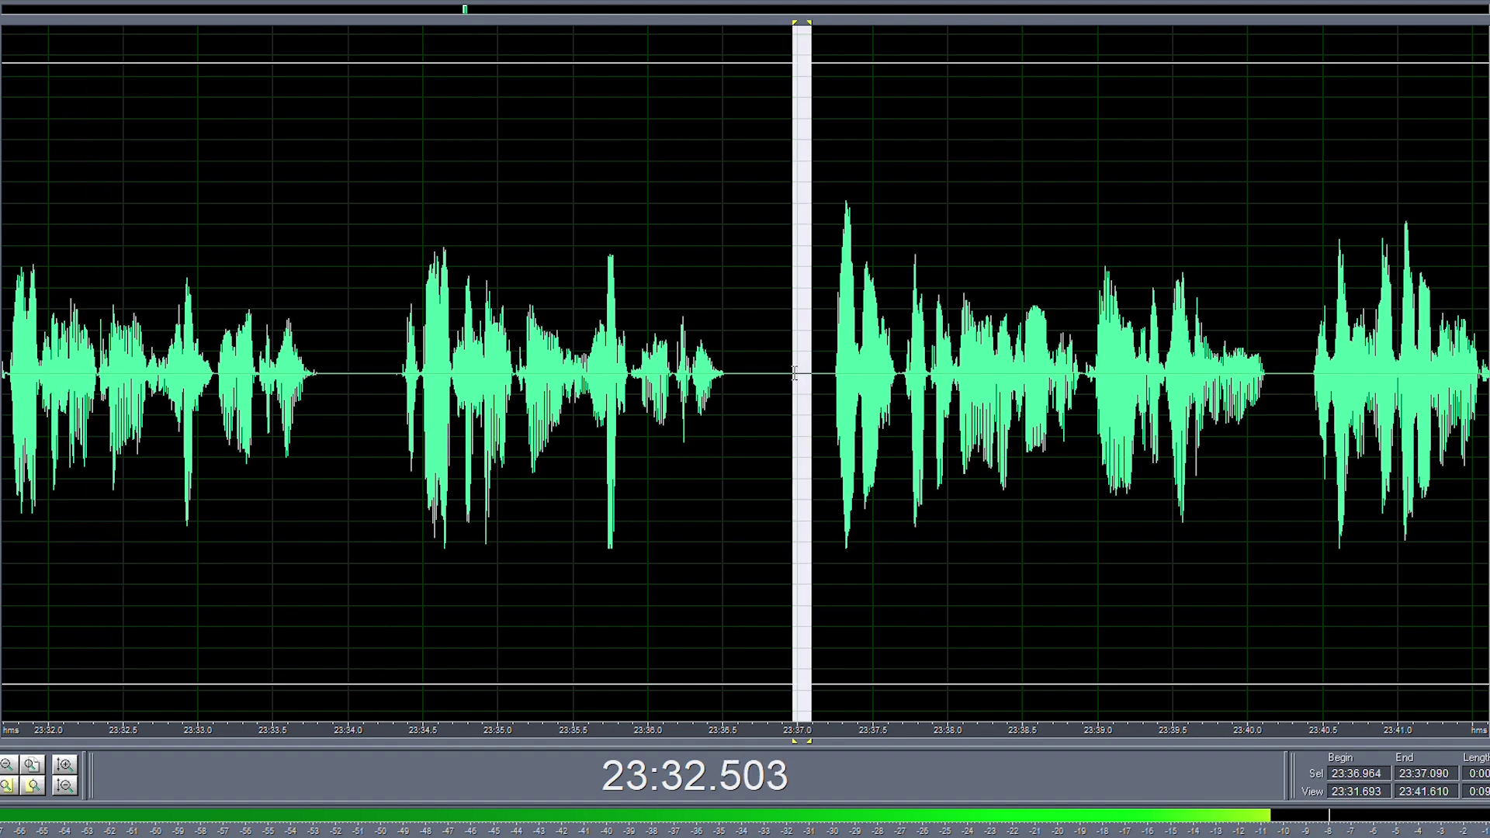
pyautogui.press('Delete')
# - Delete the stretch from 23:31.595 to about 23:34.3 and listen to the join
pyautogui.scroll(-2, 792, 374)
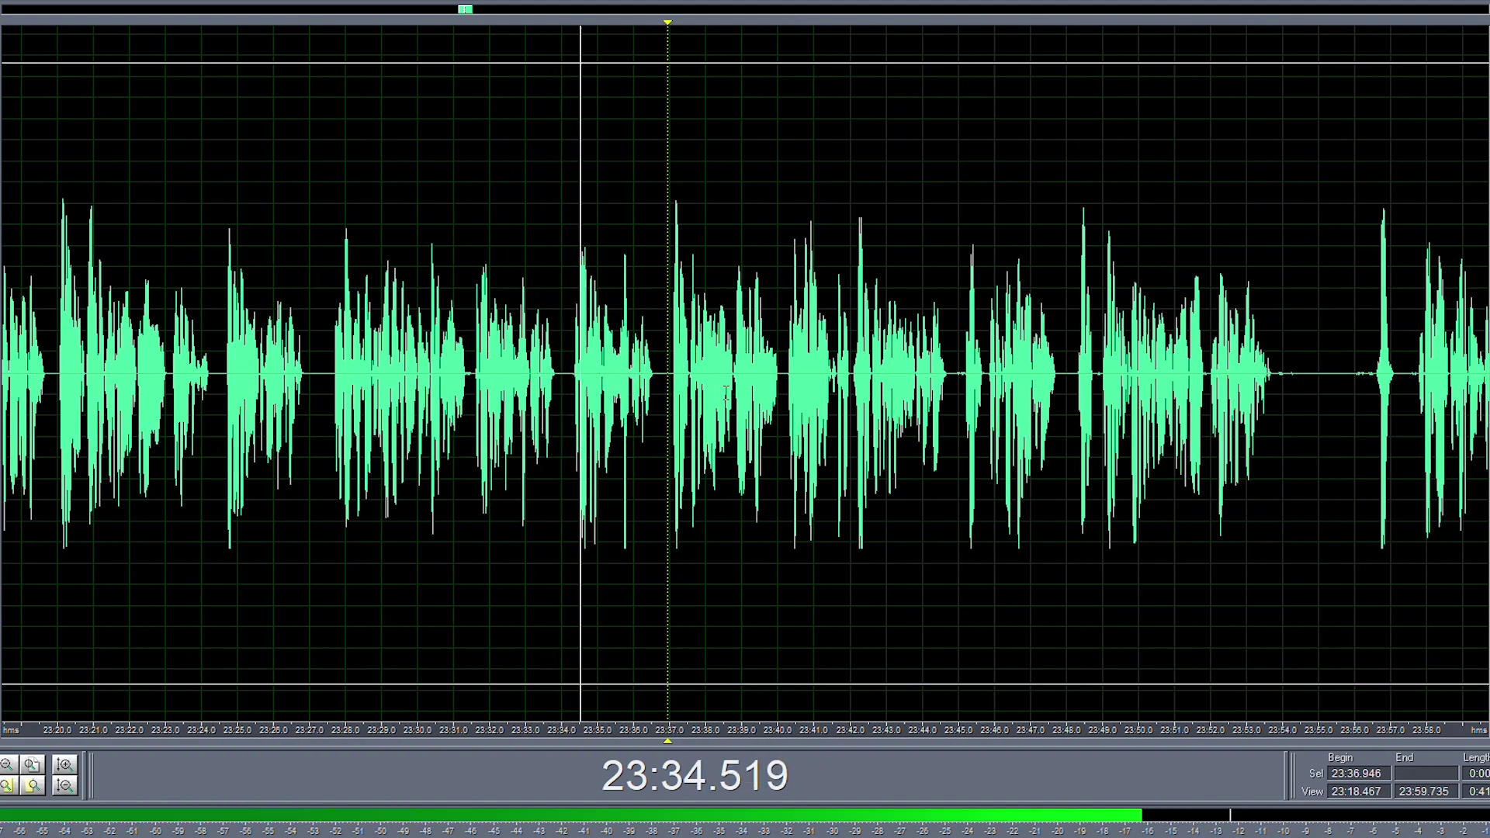
pyautogui.scroll(1, 673, 393)
pyautogui.moveTo(436, 381); pyautogui.dragTo(209, 386)
pyautogui.press('Delete')
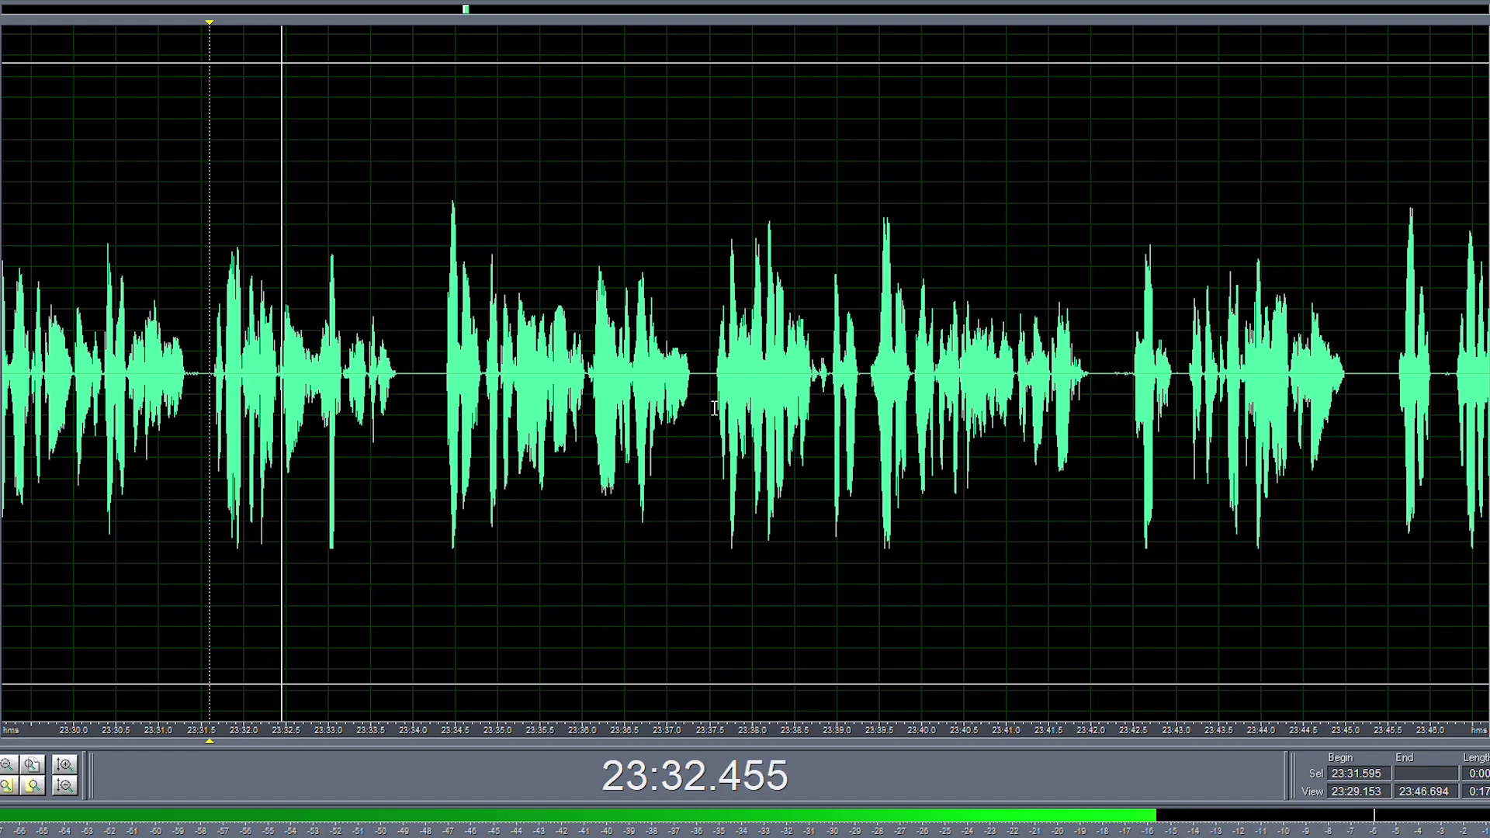
# - Silence the noise in the pause up to 23:42.465 and listen to the phrases before it
pyautogui.scroll(1, 1079, 404)
pyautogui.moveTo(1130, 392); pyautogui.dragTo(1096, 392)
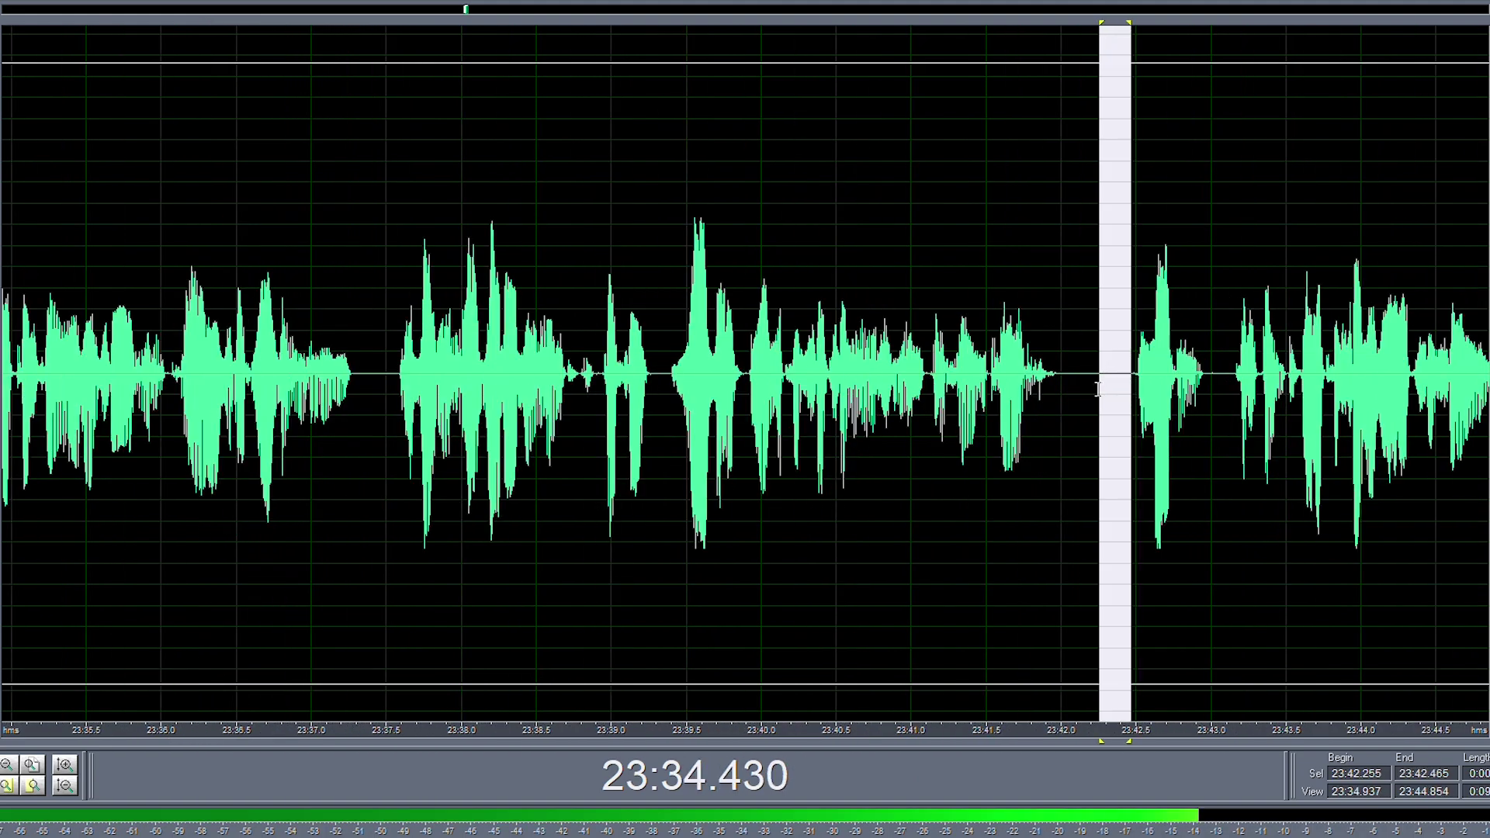
pyautogui.scroll(-1, 1091, 394)
pyautogui.scroll(2, 803, 398)
pyautogui.scroll(-3, 574, 392)
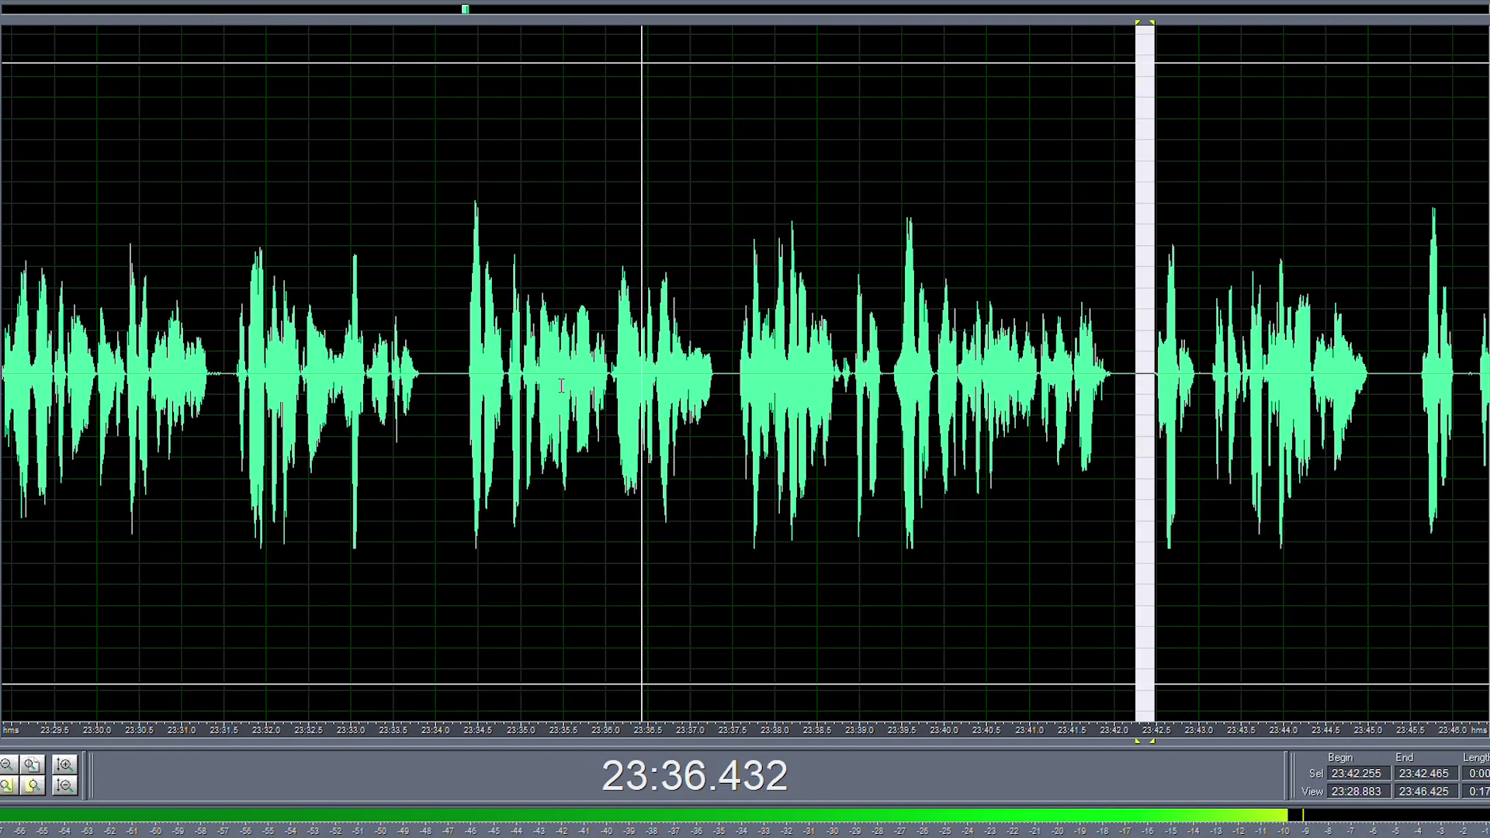
pyautogui.scroll(4, 691, 385)
pyautogui.scroll(-1, 414, 360)
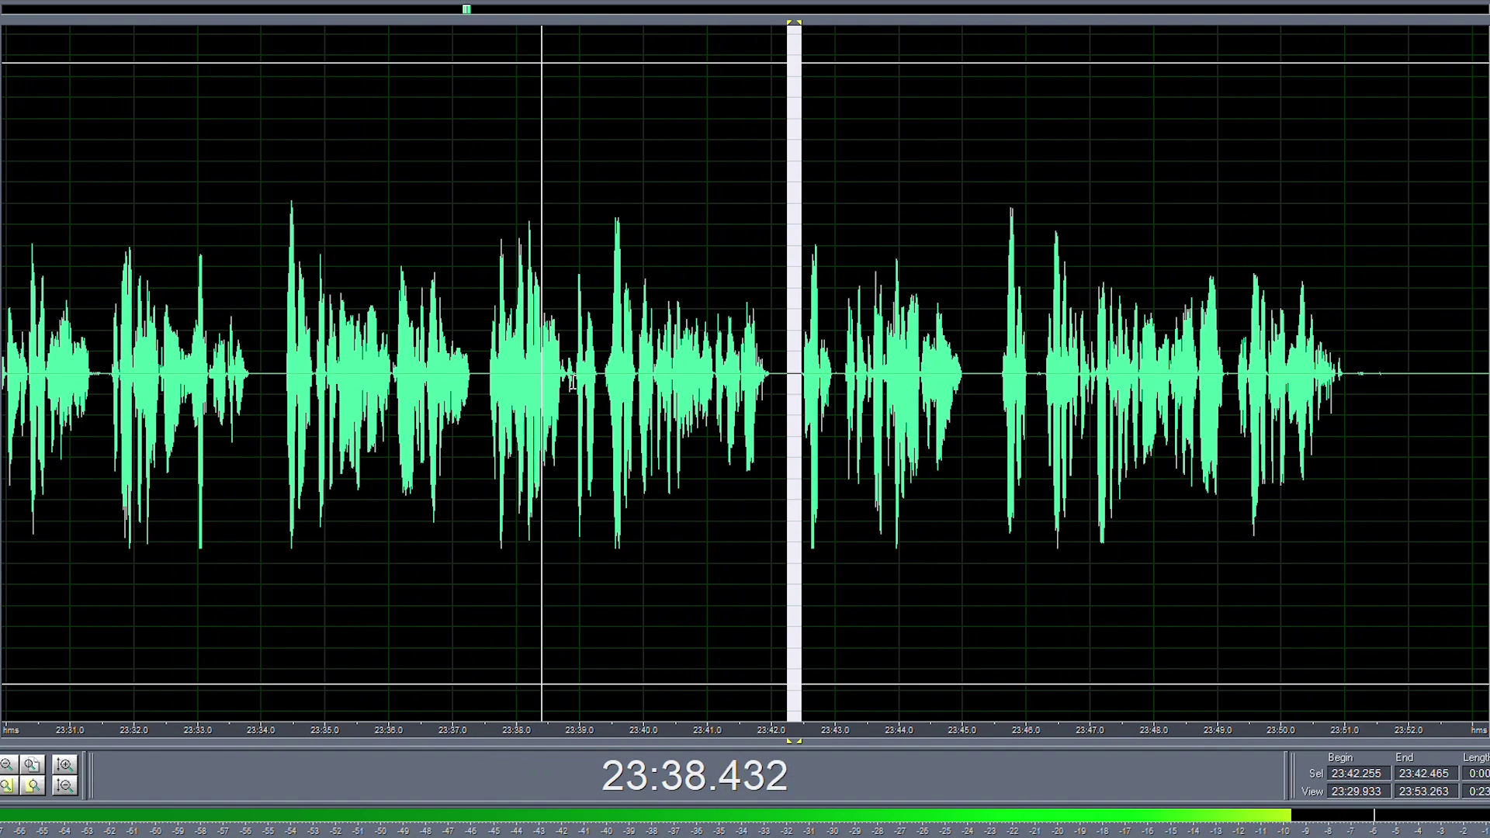
pyautogui.scroll(1, 572, 382)
pyautogui.scroll(-1, 544, 365)
pyautogui.scroll(-1, 465, 342)
pyautogui.scroll(2, 412, 328)
pyautogui.press('space')
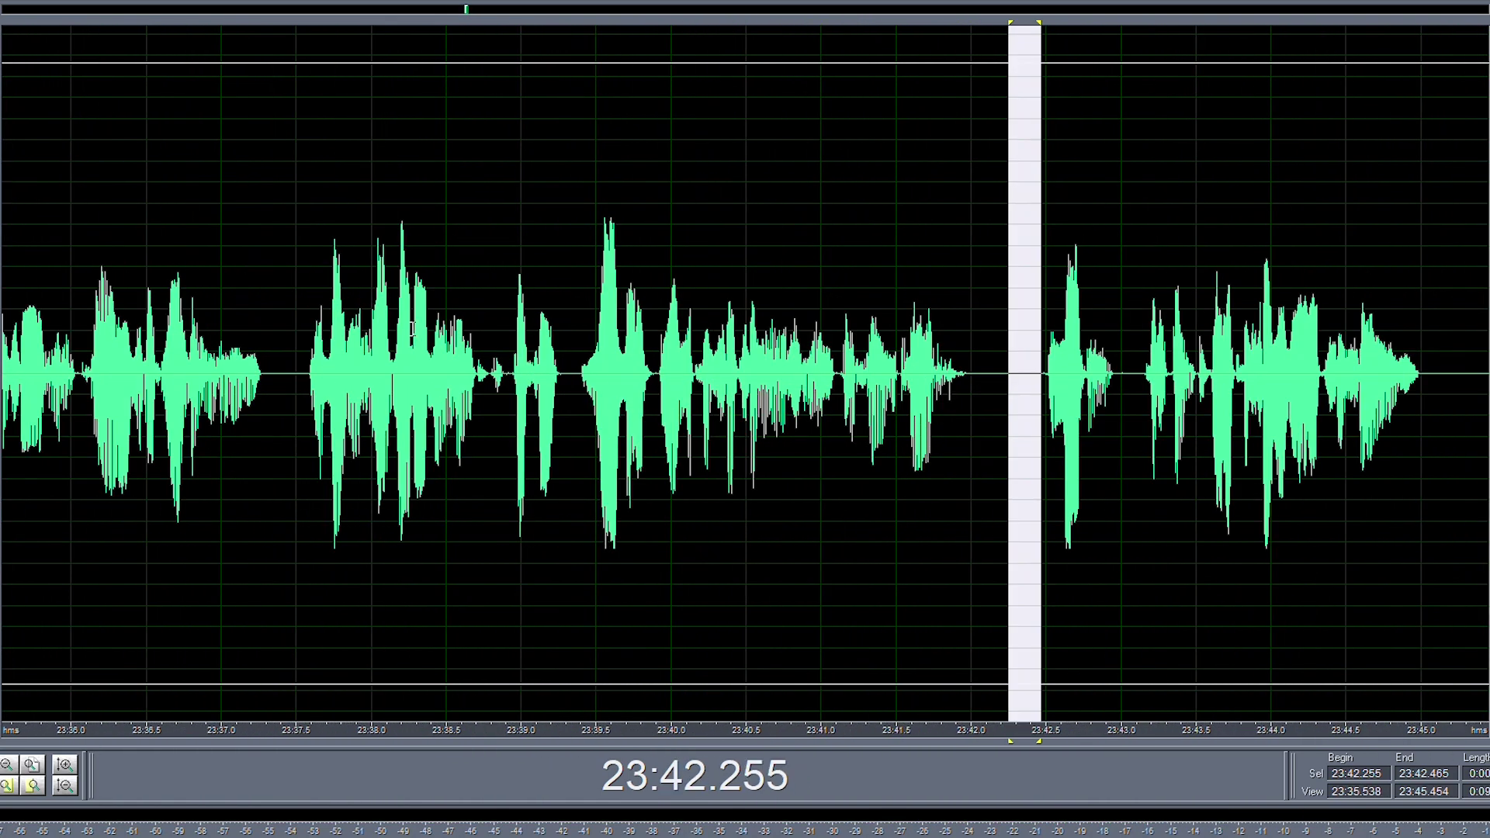
# - Trim the short gap before the loud syllable near 23:39.4 and play back from 23:38.428
pyautogui.moveTo(407, 331); pyautogui.dragTo(419, 334)
pyautogui.press('space')
pyautogui.scroll(4, 536, 377)
pyautogui.moveTo(678, 369); pyautogui.dragTo(659, 369)
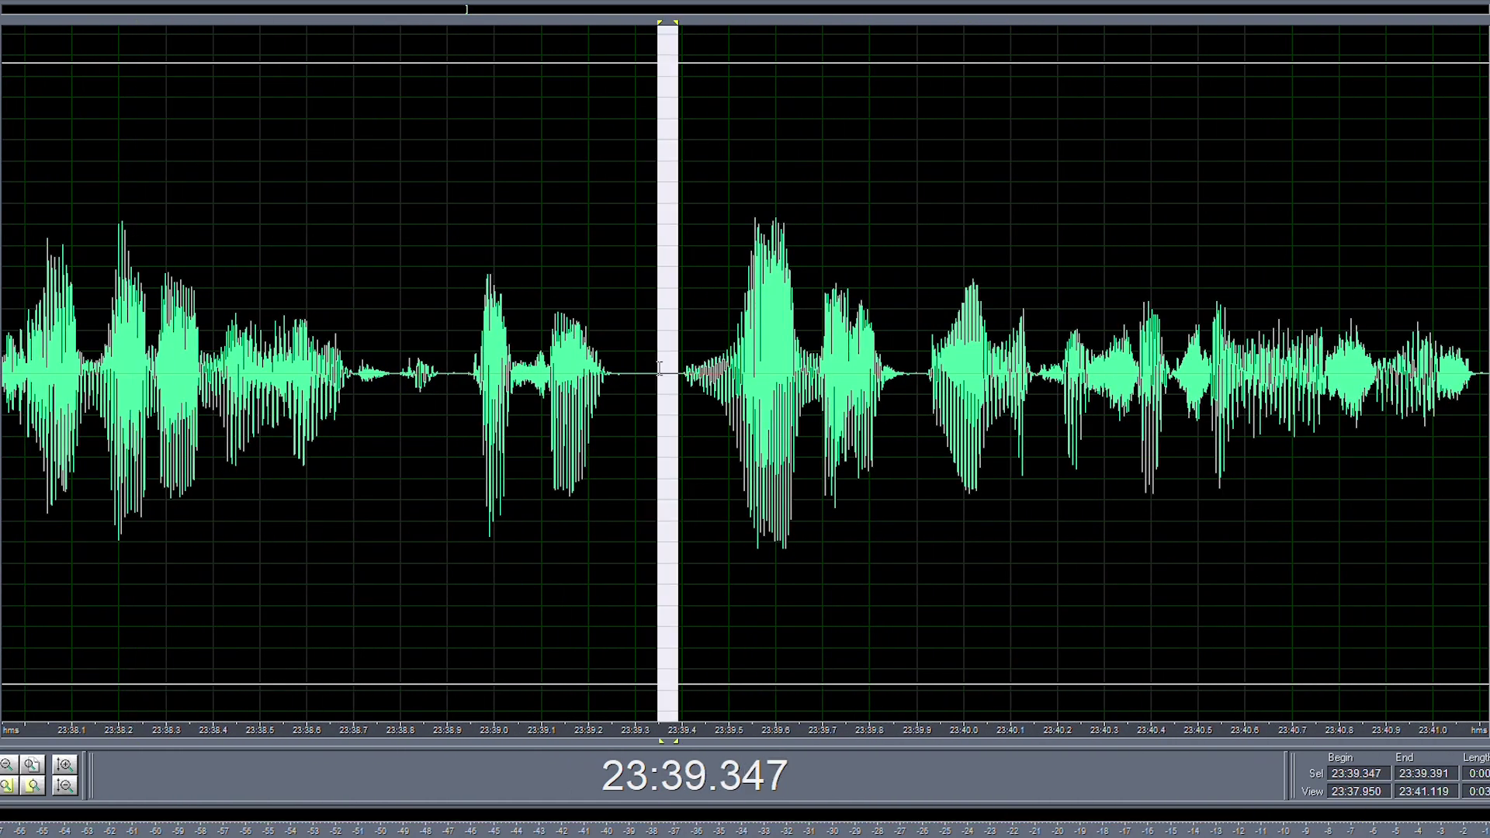
pyautogui.click(226, 341)
pyautogui.press('space')
pyautogui.scroll(-1, 451, 340)
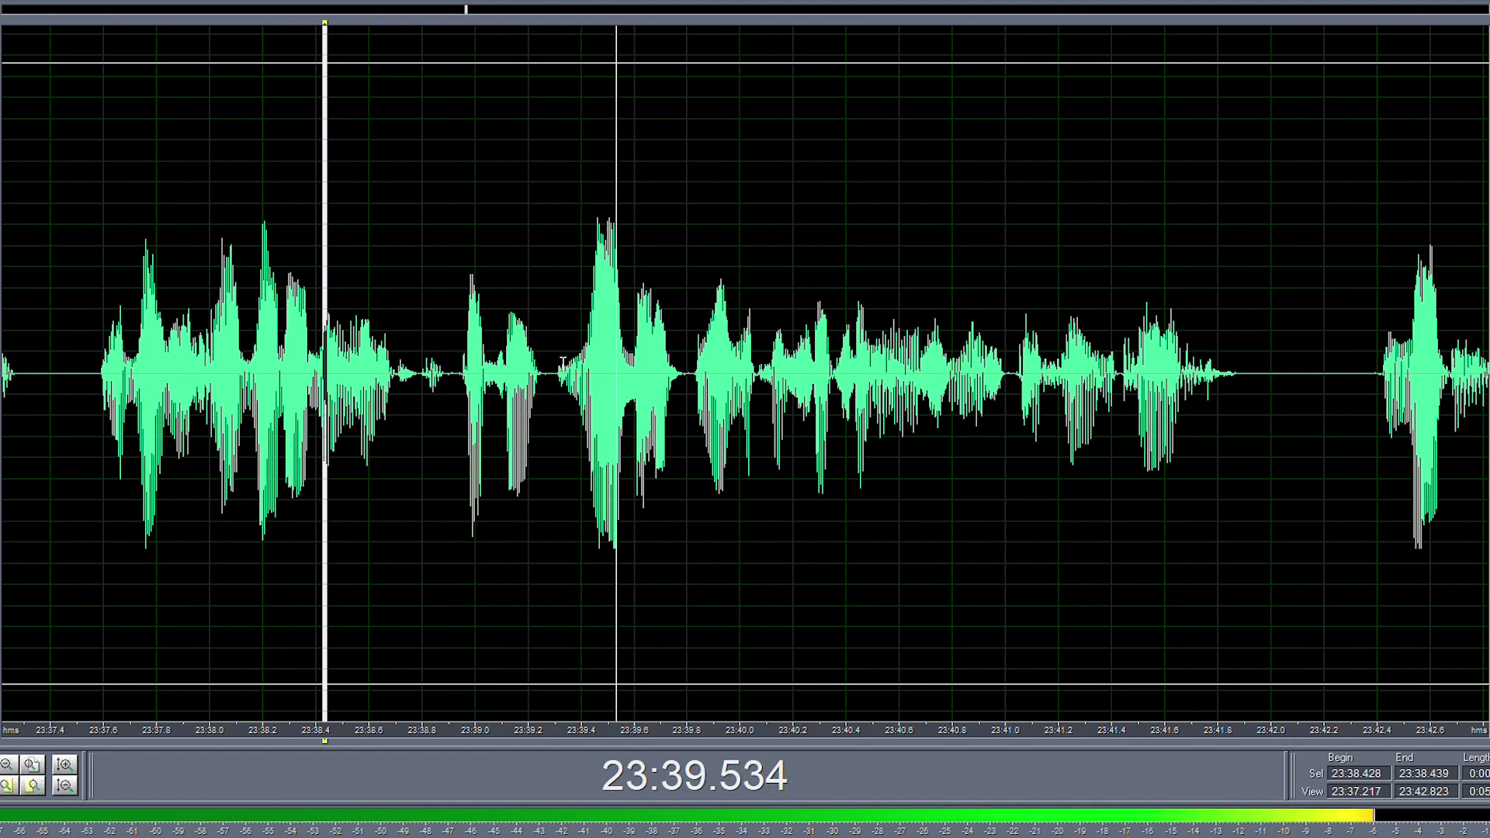
# - Tighten the gap at 23:39.257 further and play back from 23:38.124
pyautogui.press('space')
pyautogui.scroll(2, 562, 364)
pyautogui.press('Delete')
pyautogui.scroll(-3, 548, 375)
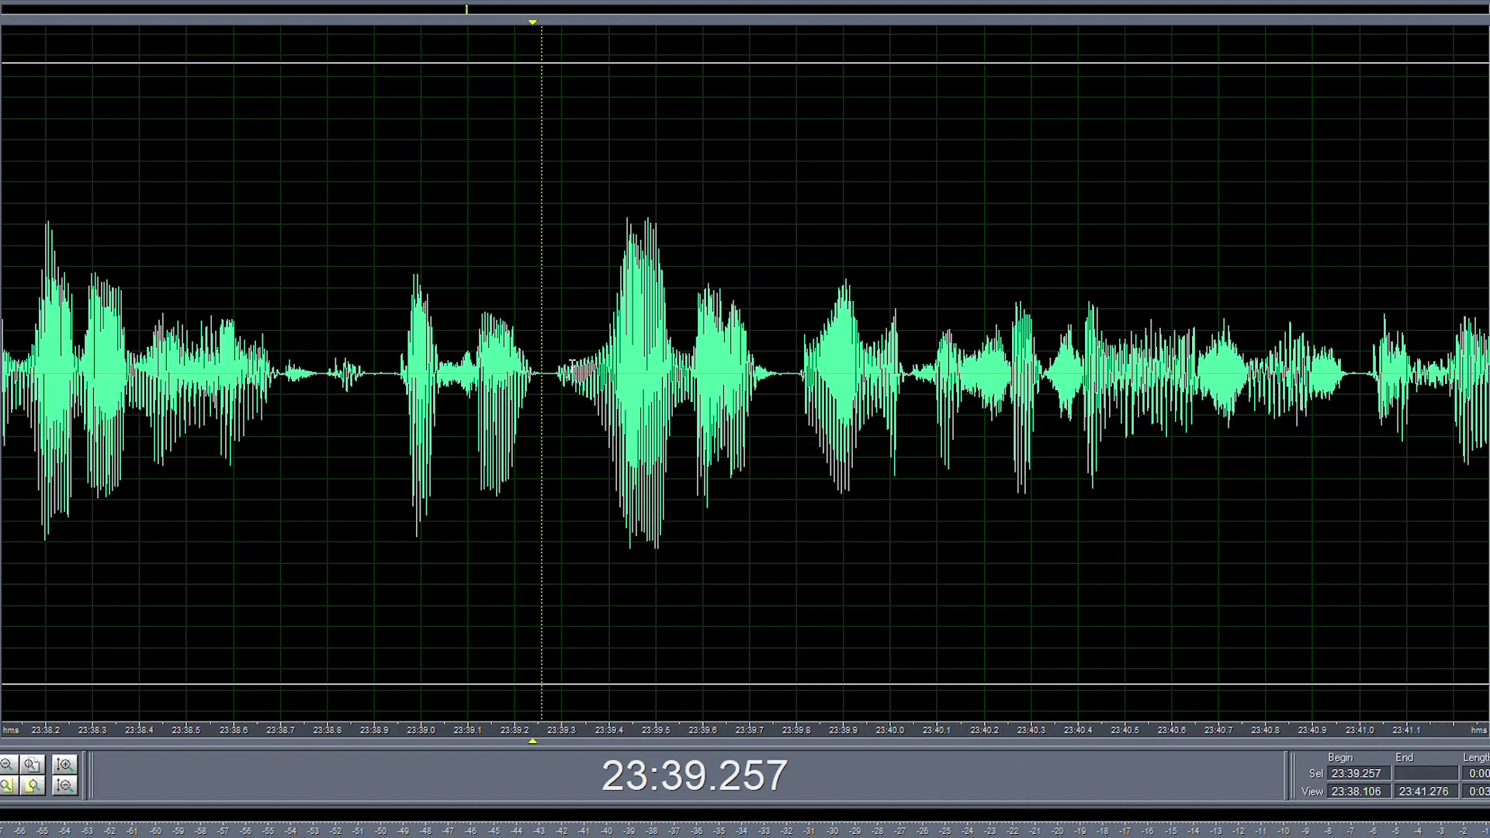
pyautogui.click(391, 342)
pyautogui.press('space')
# - Audition the following phrases, delete the take from 23:42.304 to about 23:46.1, and play back the join
pyautogui.scroll(1, 446, 361)
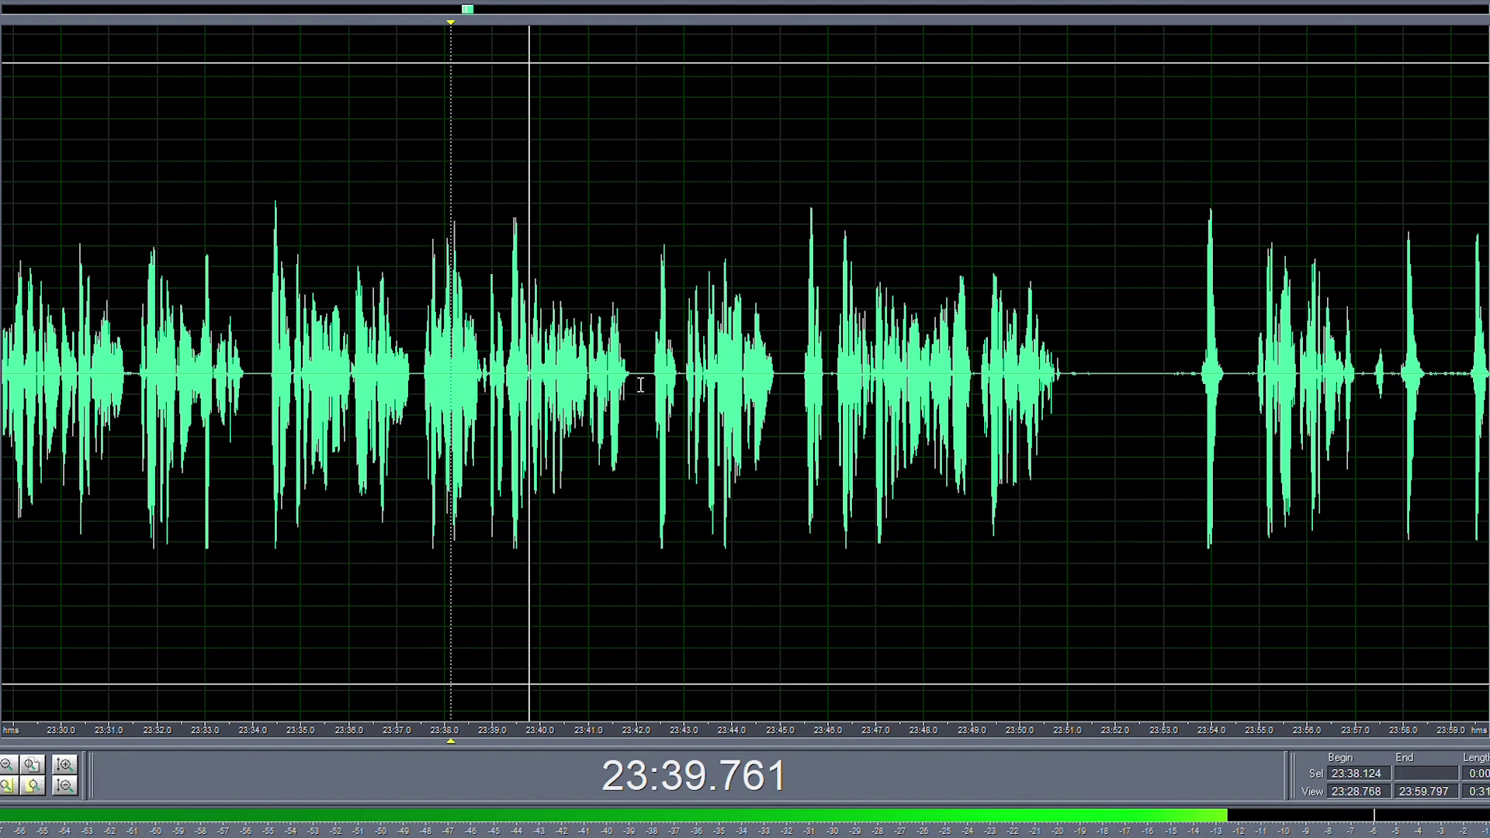
pyautogui.scroll(-3, 446, 362)
pyautogui.scroll(1, 672, 384)
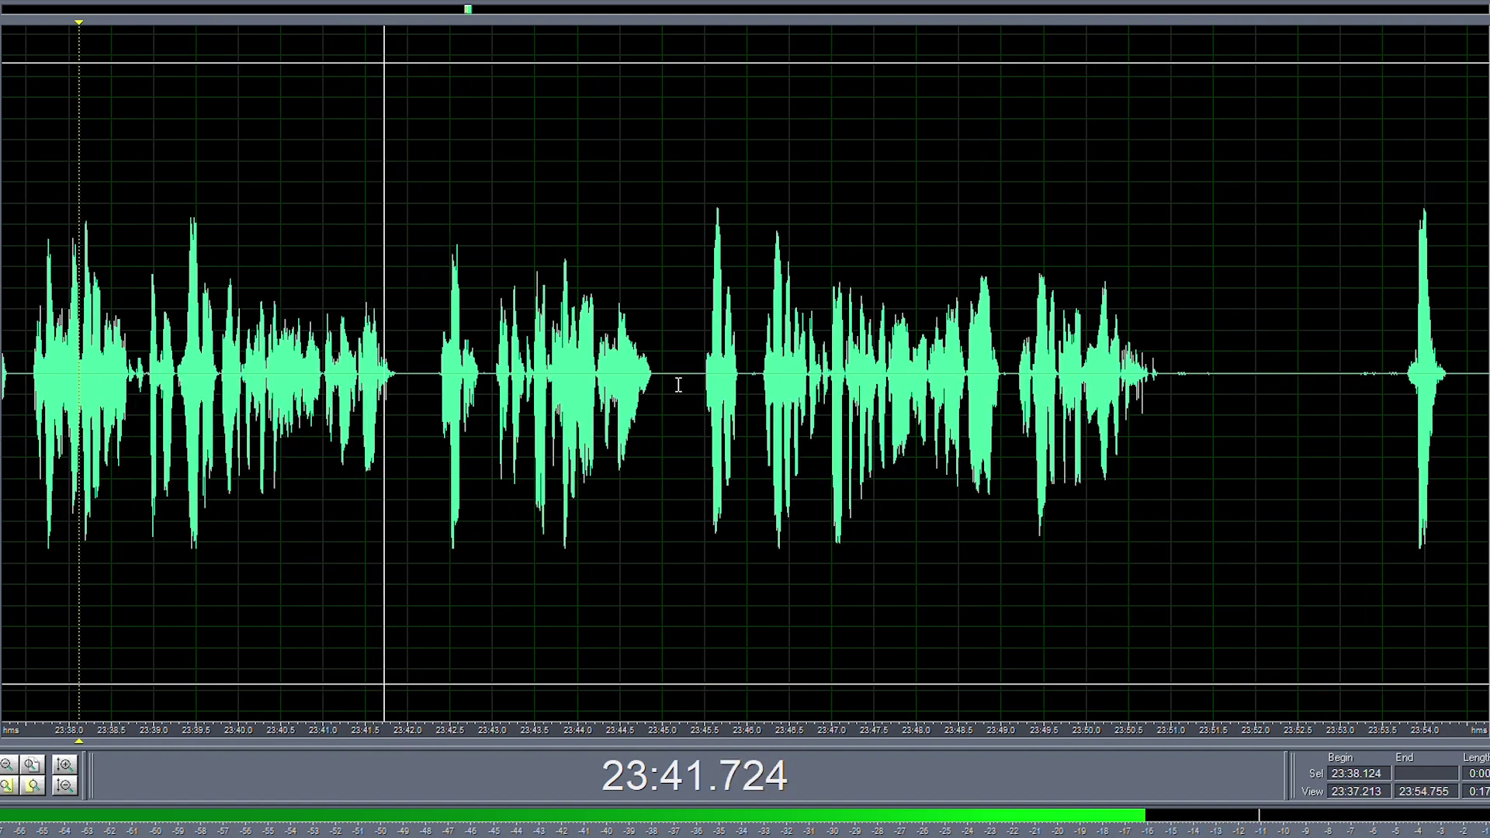
pyautogui.scroll(-1, 624, 384)
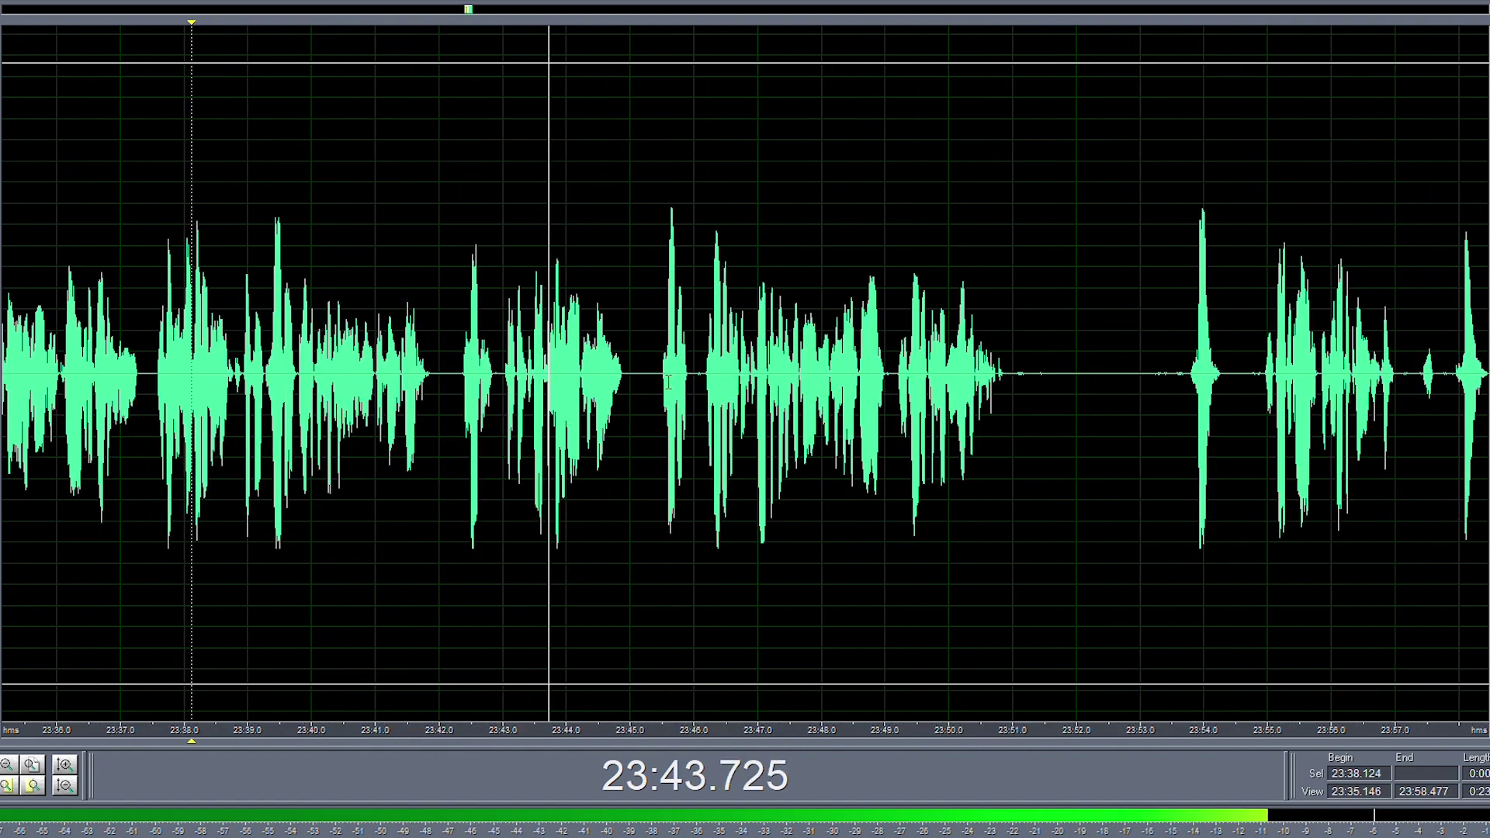
pyautogui.scroll(2, 661, 379)
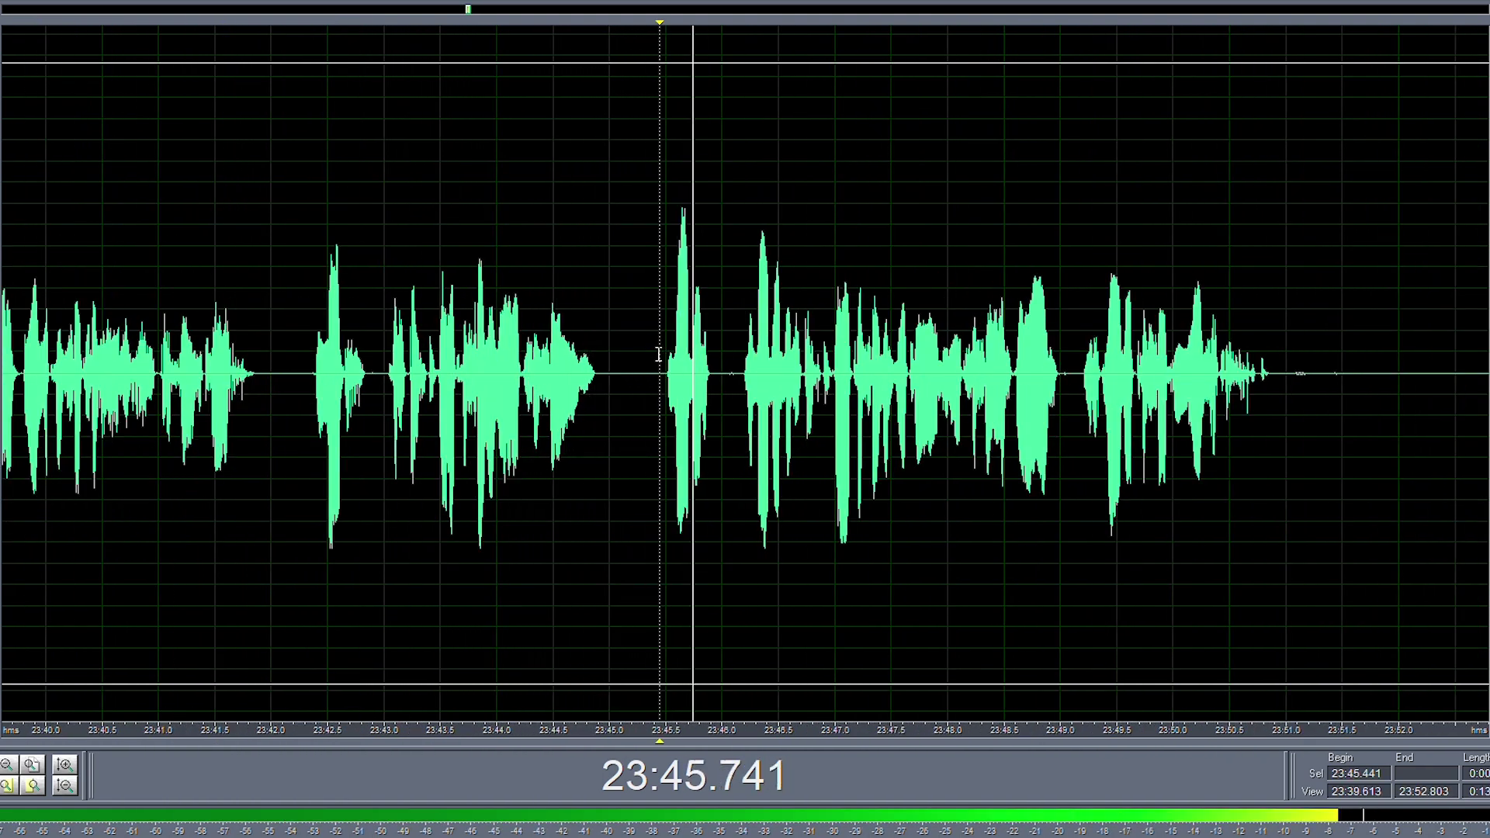
pyautogui.moveTo(659, 381)
pyautogui.mouseDown()
pyautogui.moveTo(373, 381)
pyautogui.moveTo(644, 386)
pyautogui.mouseUp()
pyautogui.moveTo(739, 377); pyautogui.dragTo(309, 397)
pyautogui.press('Delete')
pyautogui.press('space')
# - Shorten the long pause before the isolated burst near 23:50 by about 0.5 s
pyautogui.scroll(-2, 284, 384)
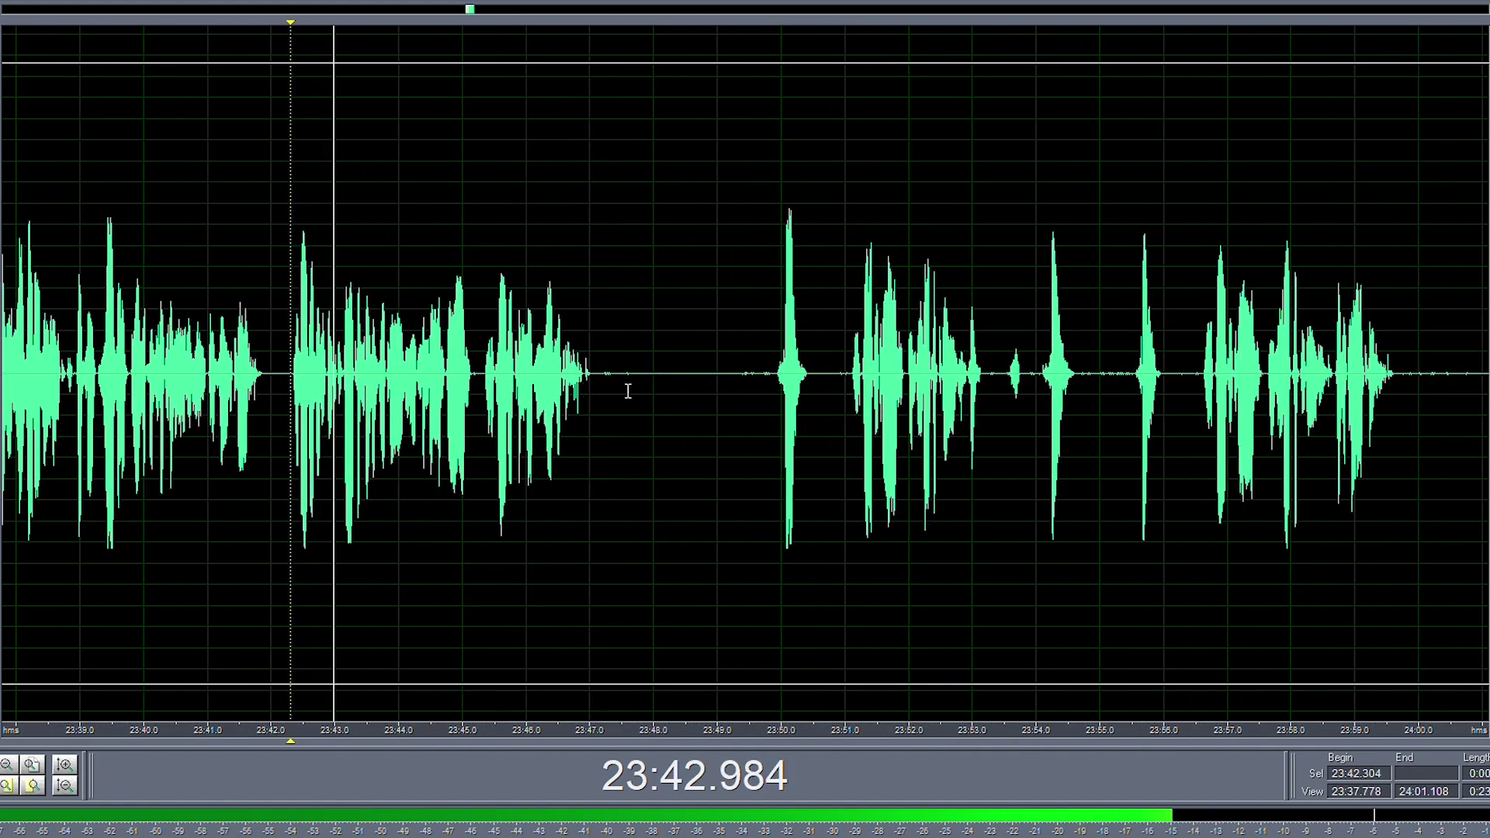
pyautogui.scroll(1, 647, 386)
pyautogui.moveTo(804, 376); pyautogui.dragTo(758, 376)
pyautogui.press('Delete')
# - Try to cut the part of the pause from 23:47.125 to 23:48.633
pyautogui.moveTo(662, 376); pyautogui.dragTo(708, 371)
pyautogui.click(626, 376)
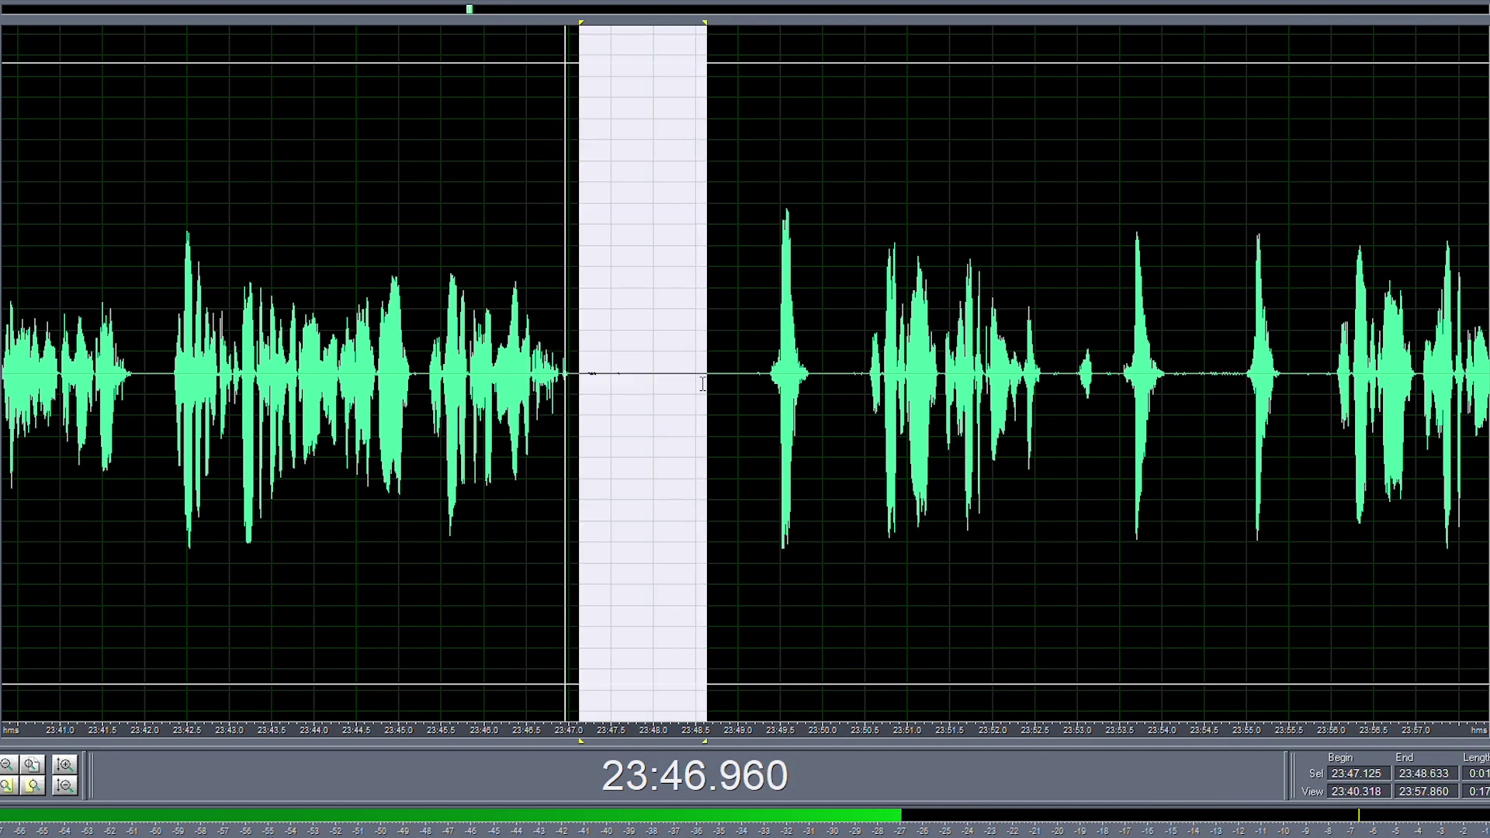
pyautogui.press('Delete')
# - Silence the noise in the pause from about 23:47 to 23:49.290
pyautogui.click(567, 369)
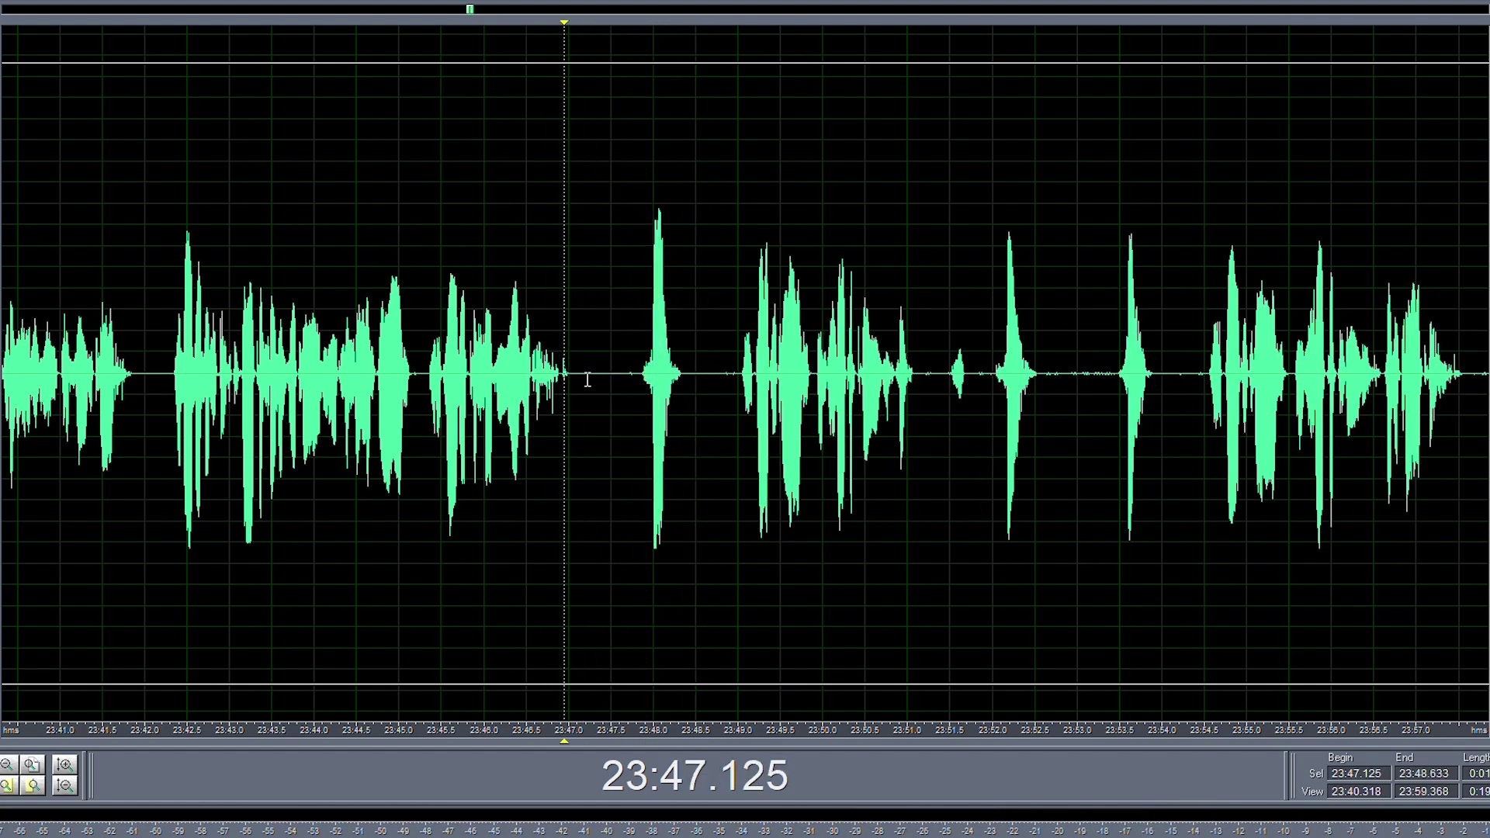
pyautogui.moveTo(643, 370); pyautogui.dragTo(691, 370)
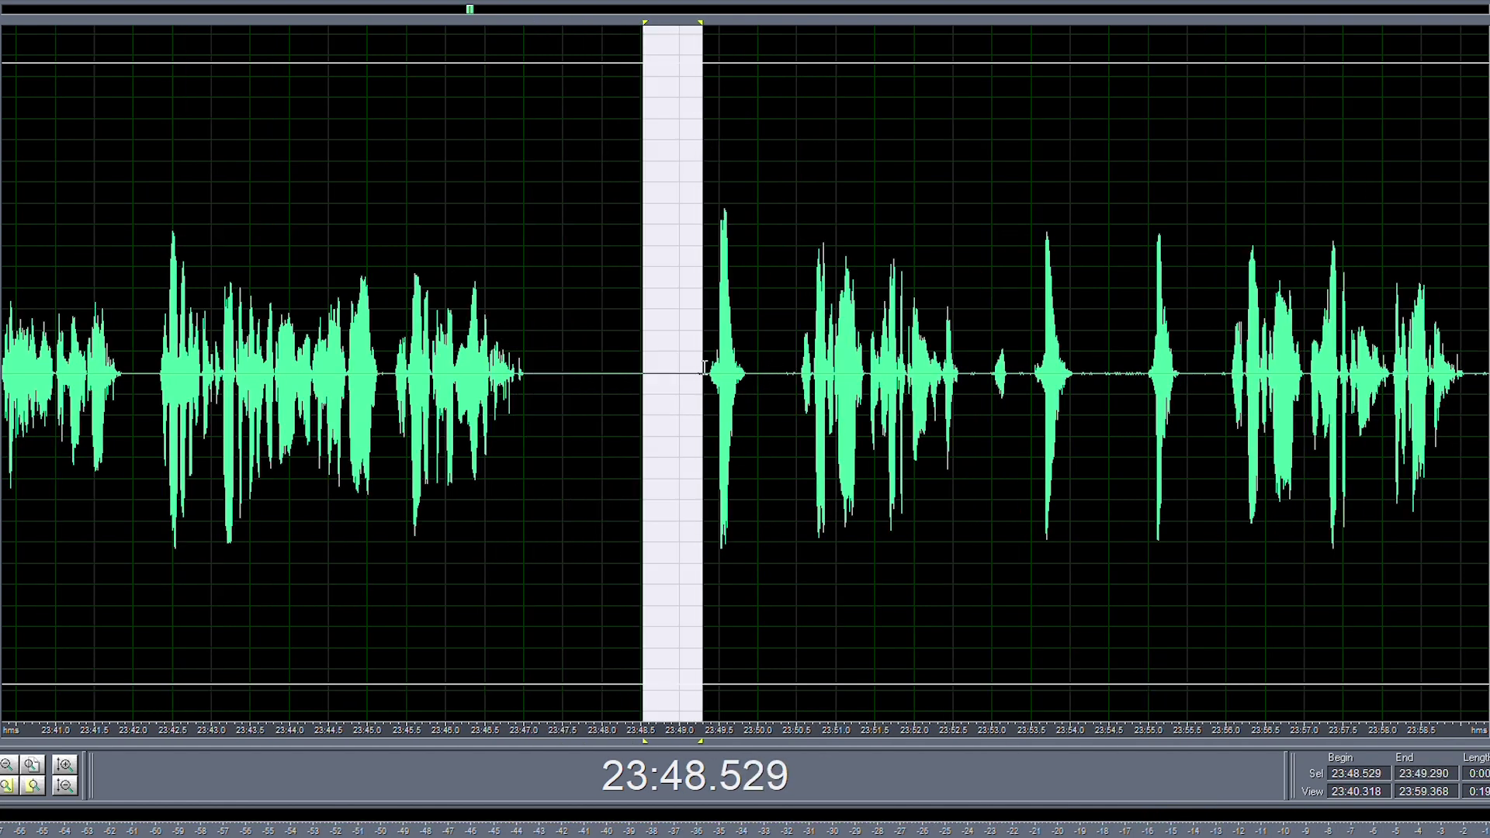
# - Delete the silenced stretch from 23:48.529 to 23:49.290 and play back from the end of the preceding phrase
pyautogui.press('Delete')
pyautogui.click(566, 357)
pyautogui.scroll(3, 739, 375)
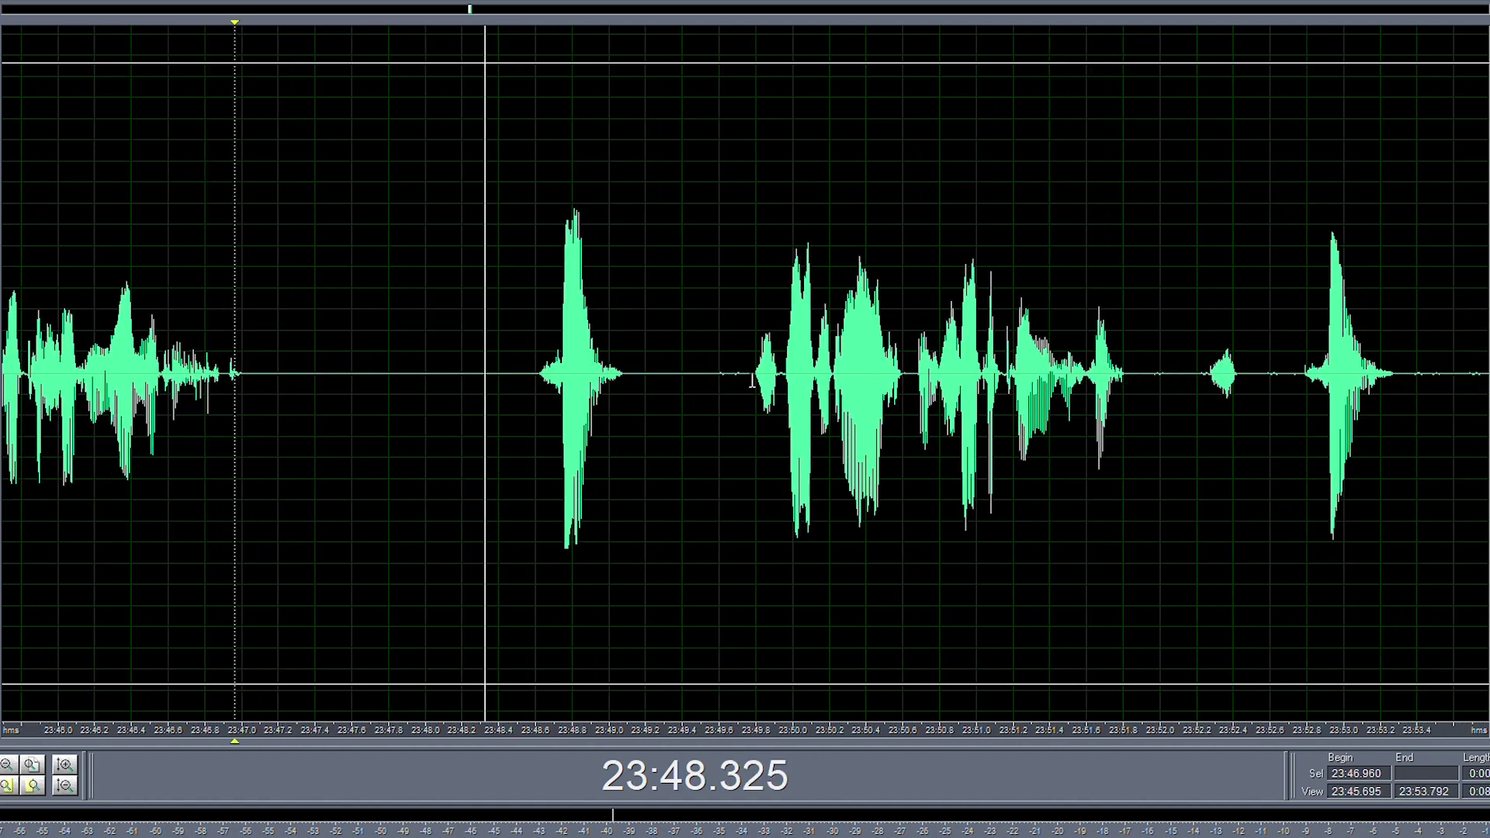
# - Shorten the gap between the isolated burst near 23:48.8 and the following phrase by about 0.36 s, and play the join
pyautogui.moveTo(749, 372); pyautogui.dragTo(681, 367)
pyautogui.press('space')
pyautogui.press('Delete')
pyautogui.click(545, 360)
pyautogui.press('space')
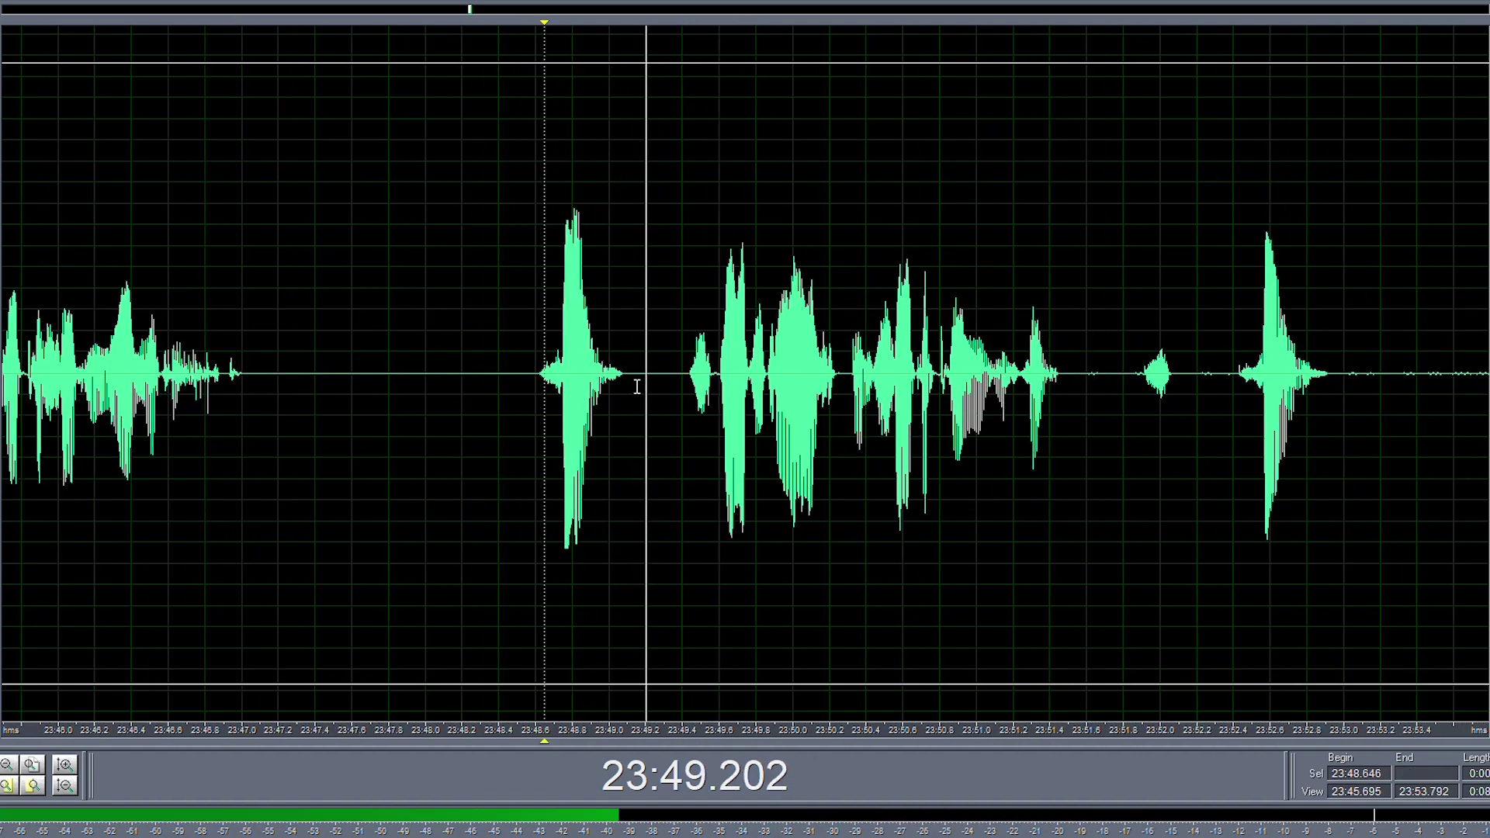
# - Apply Hard Limiting to the isolated burst from 23:48.471 to 23:49.128 and play it back from just before
pyautogui.scroll(-3, 632, 385)
pyautogui.press('space')
pyautogui.scroll(3, 570, 378)
pyautogui.moveTo(515, 378); pyautogui.dragTo(394, 378)
pyautogui.press('F2')
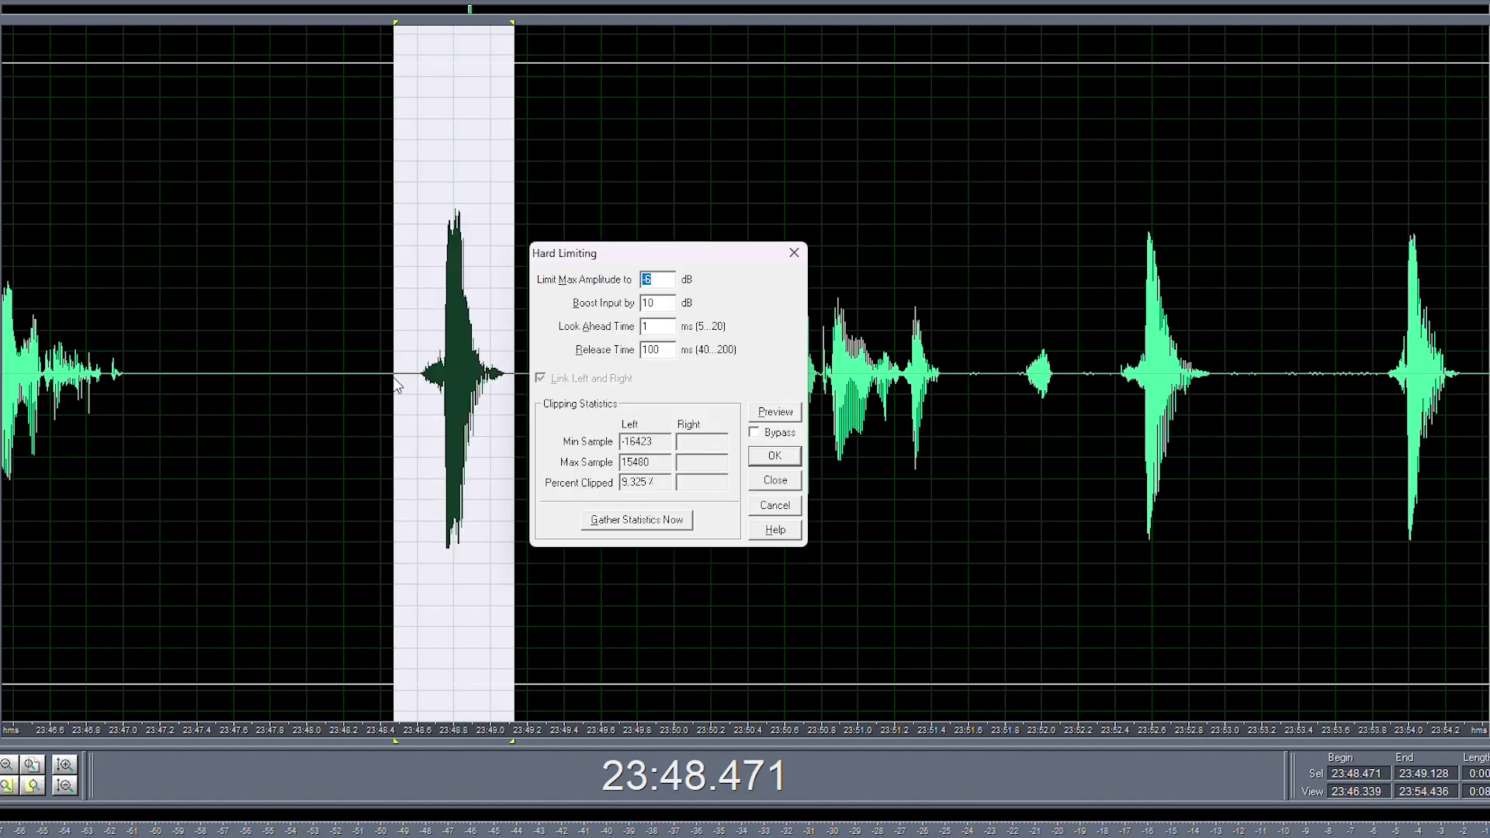
pyautogui.press('Return')
pyautogui.press('space')
pyautogui.click(385, 376)
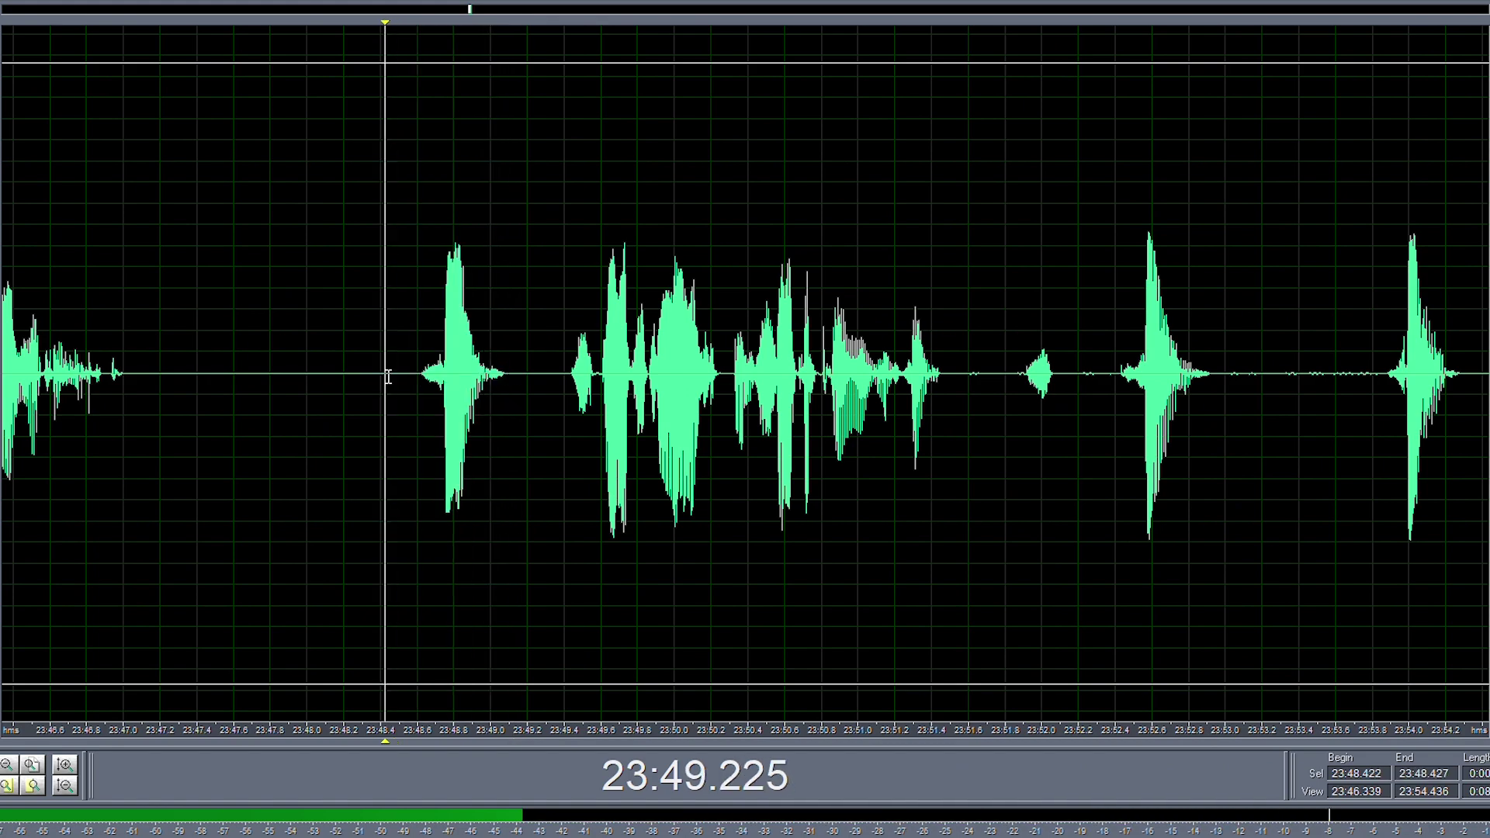
# - Audition the repeated takes, delete the section from 23:48.550 to about 23:53.9, and play back the join
pyautogui.scroll(-3, 392, 375)
pyautogui.scroll(2, 635, 361)
pyautogui.click(635, 361)
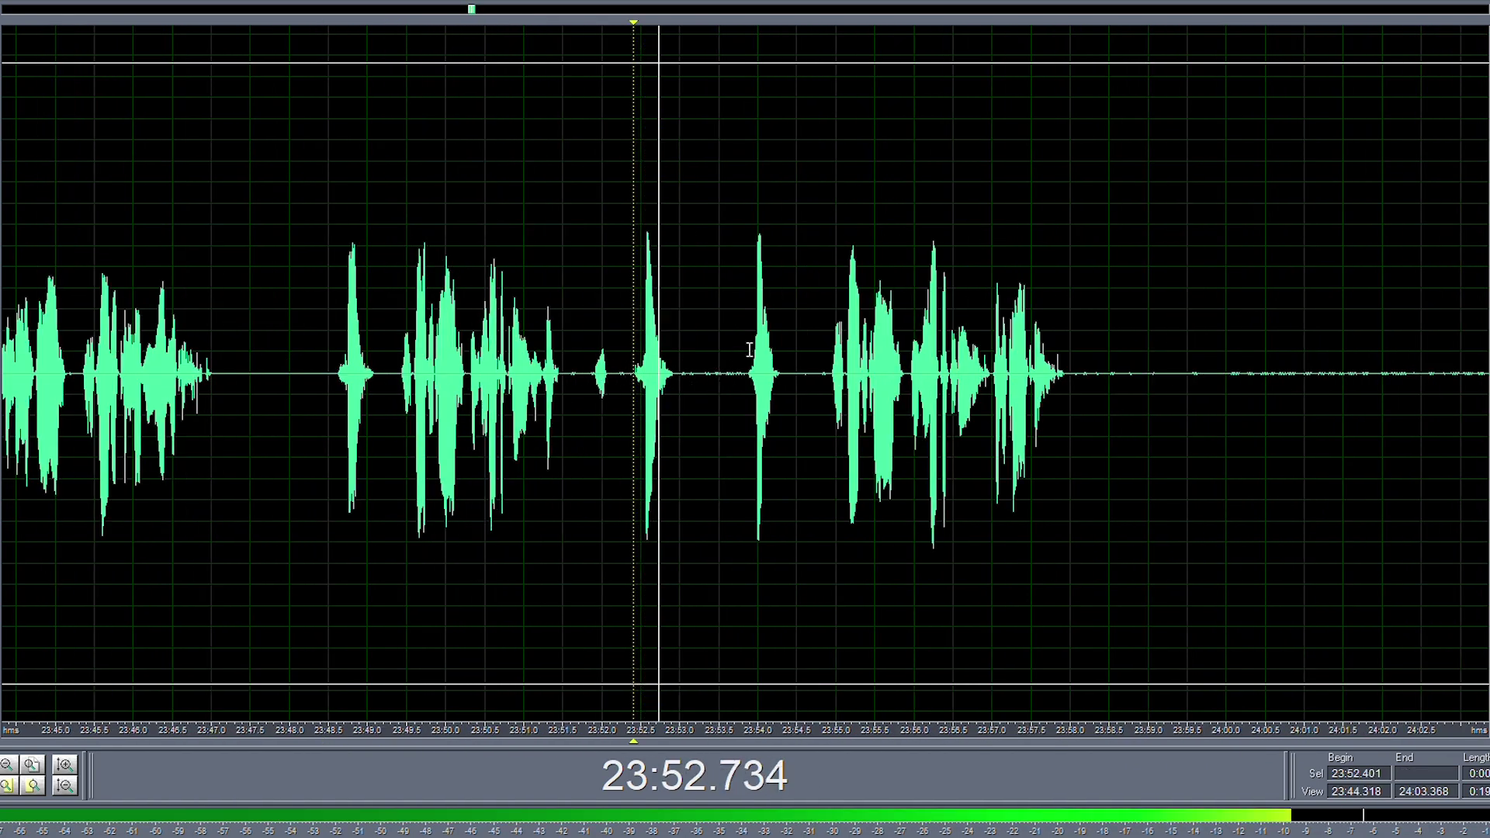
pyautogui.click(734, 372)
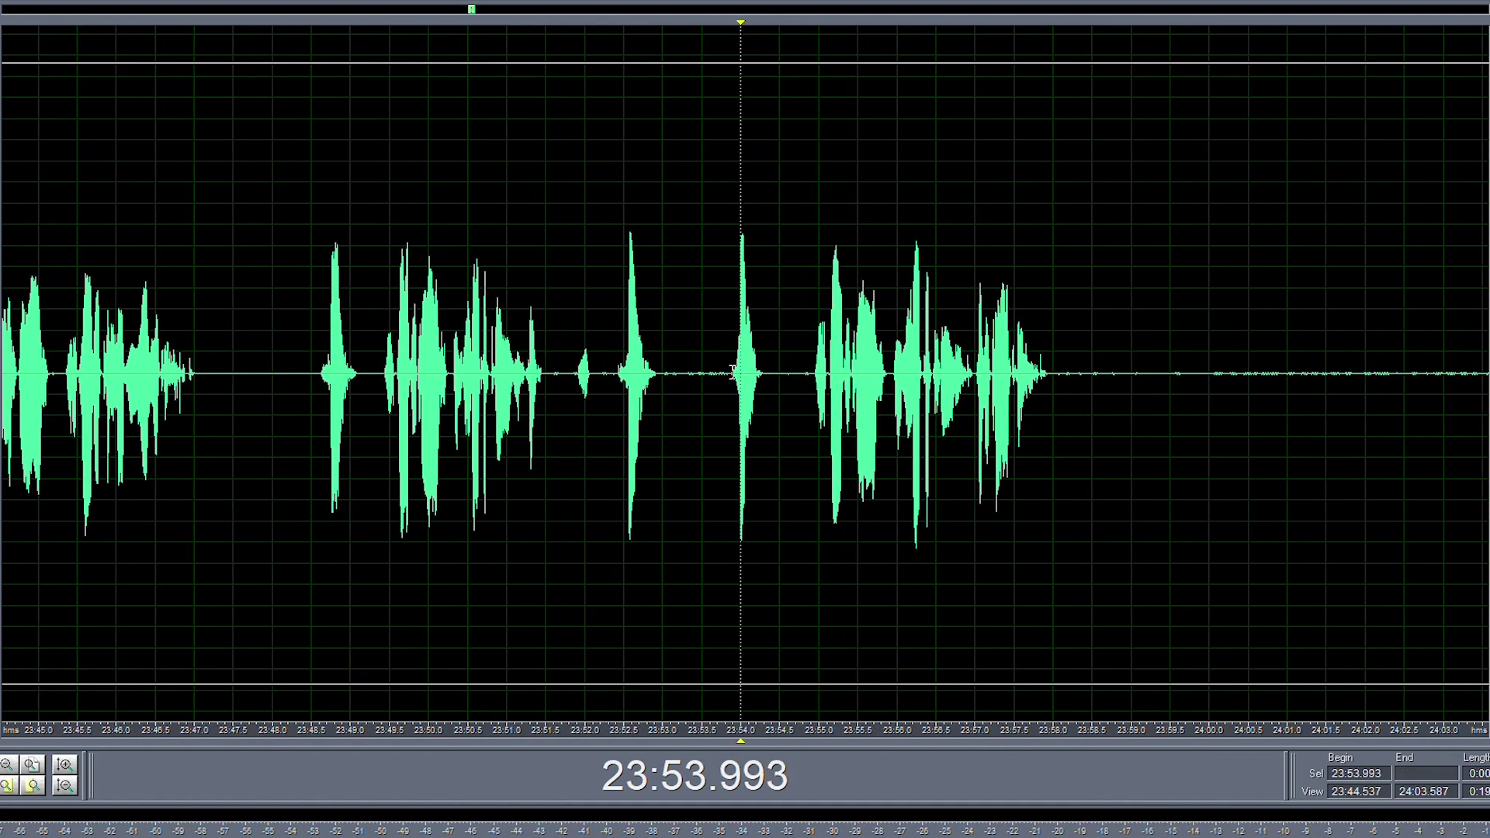
pyautogui.moveTo(733, 372); pyautogui.dragTo(316, 374)
pyautogui.press('Delete')
pyautogui.press('space')
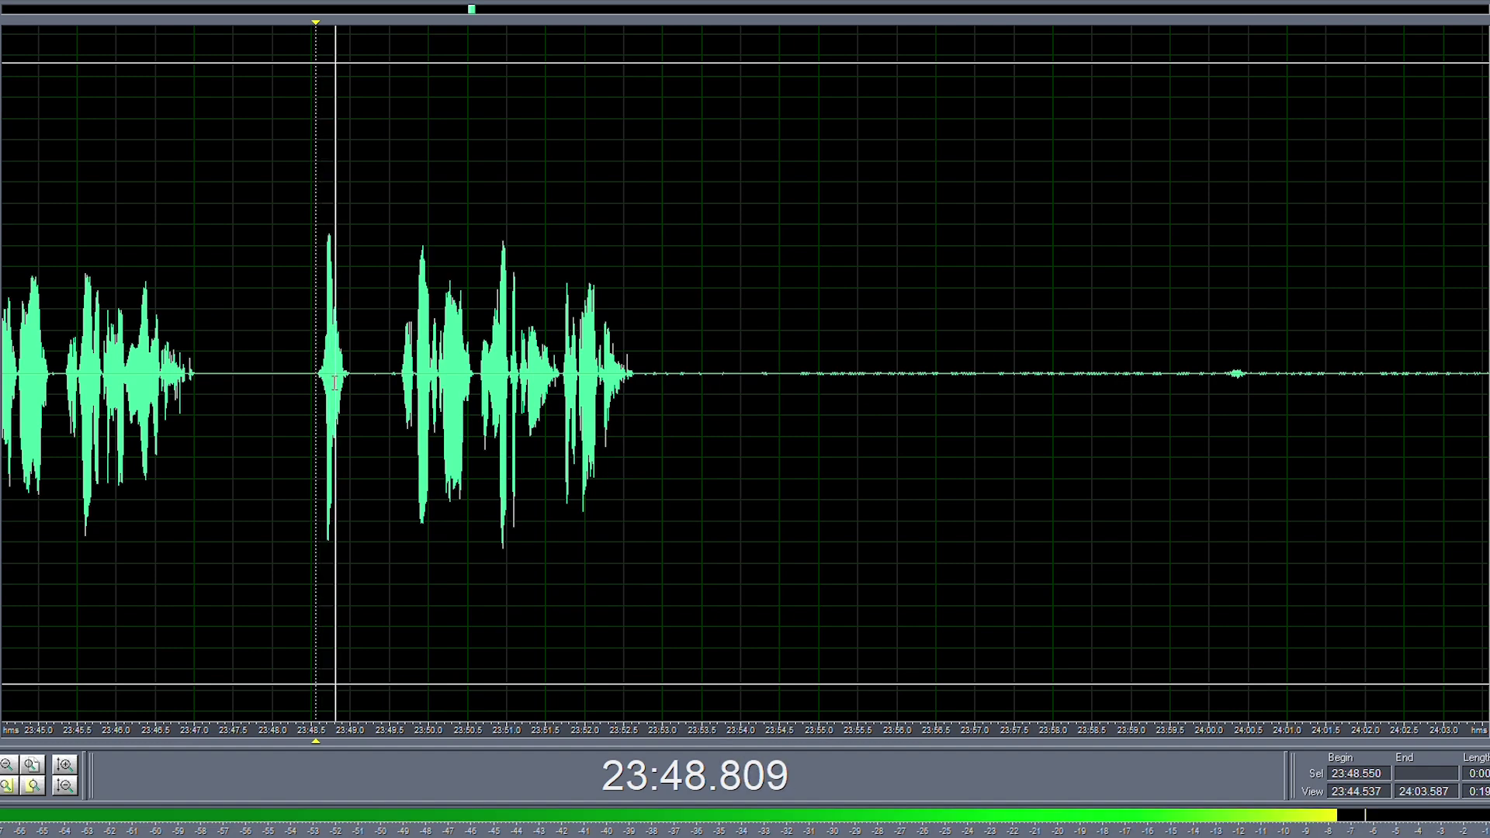
# - Apply Hard Limiting to the remaining burst from 23:48.550 to 23:49.066 and play it back
pyautogui.scroll(1, 353, 374)
pyautogui.keyDown('shift'); pyautogui.click(355, 372); pyautogui.keyUp('shift')
pyautogui.press('F2')
pyautogui.press('Return')
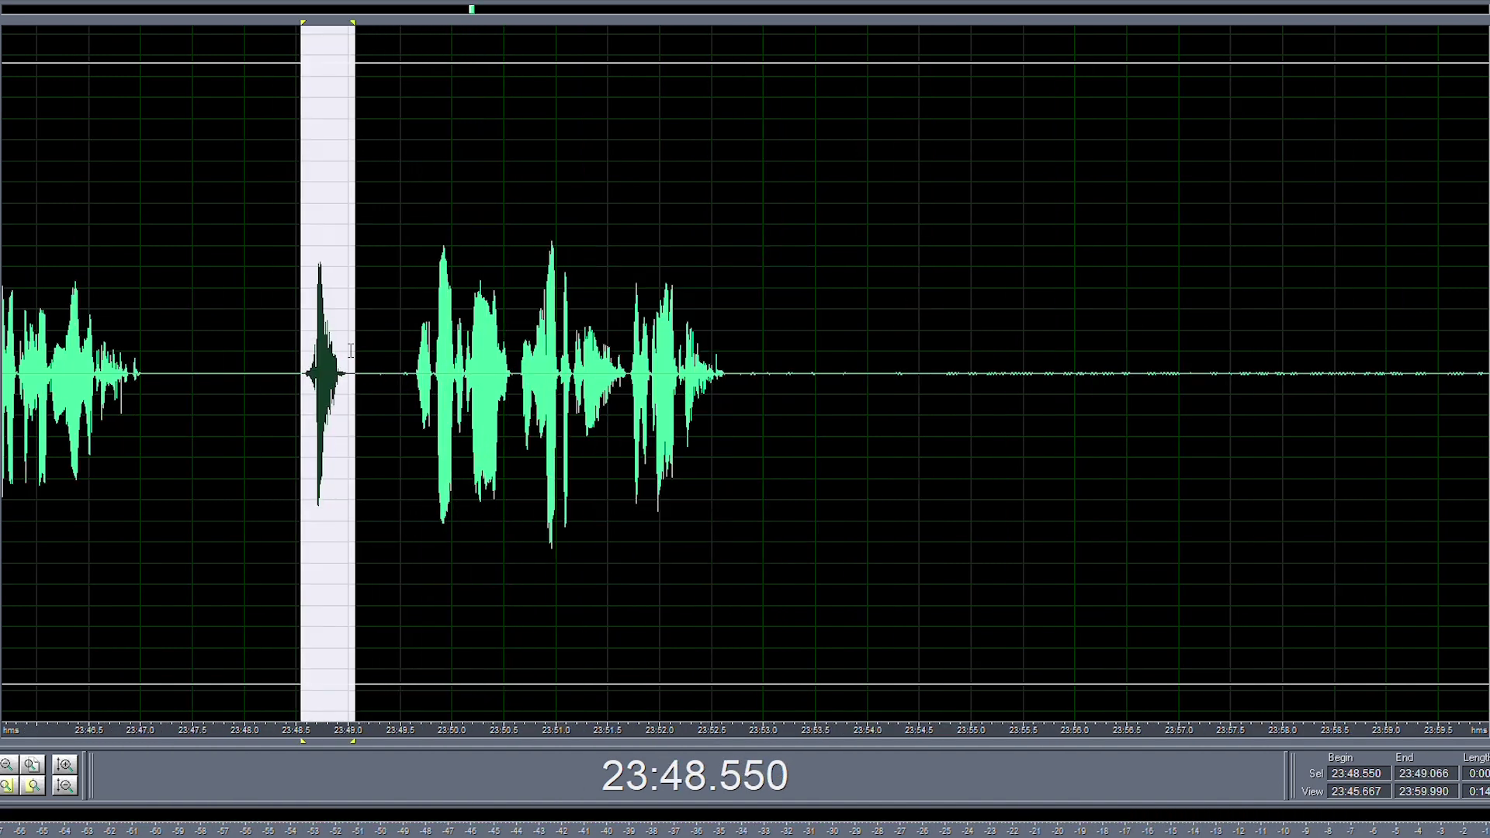
pyautogui.press('space')
# - Cut the part of the gap from 23:49.389 to 23:49.541 and play back from the cut
pyautogui.scroll(2, 362, 358)
pyautogui.press('space')
pyautogui.moveTo(357, 373); pyautogui.dragTo(411, 388)
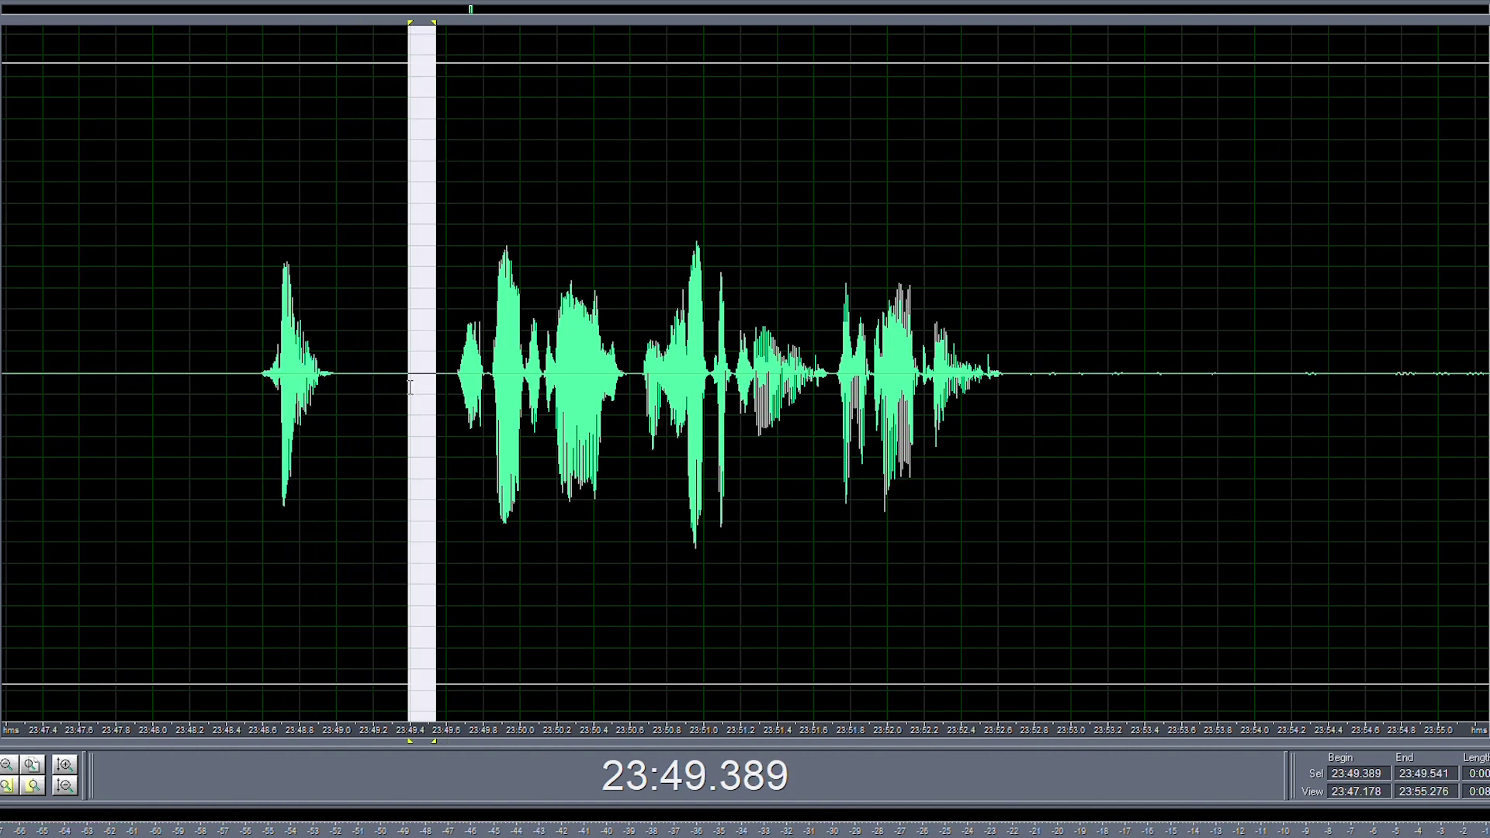
pyautogui.press('Delete')
pyautogui.press('space')
# - Delete the long noisy pause from about 23:53.2 to 24:03.4 and play back the transition from the phrase before it
pyautogui.scroll(-5, 372, 383)
pyautogui.scroll(2, 905, 414)
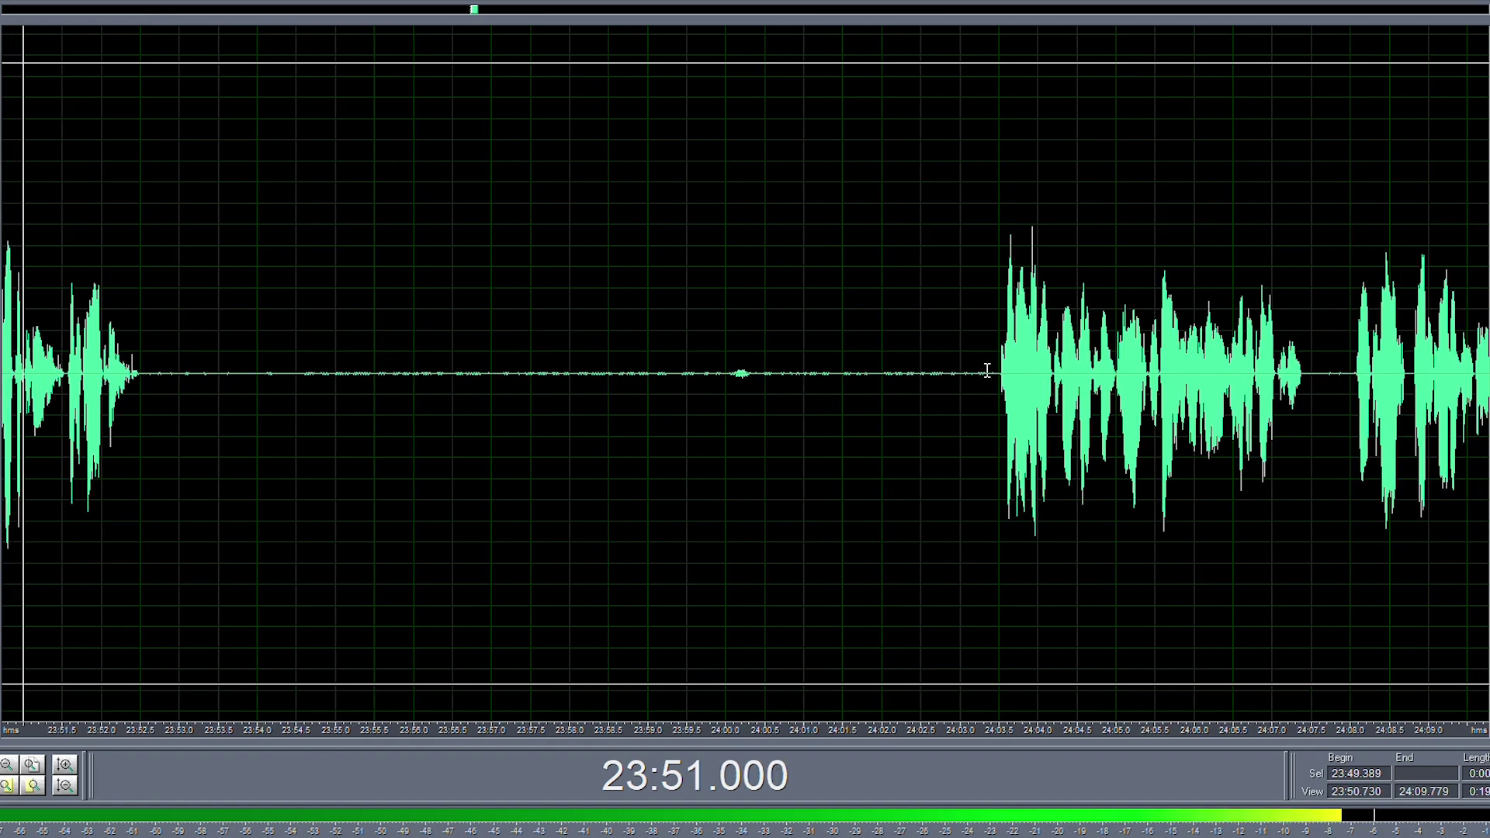
pyautogui.moveTo(990, 367); pyautogui.dragTo(193, 412)
pyautogui.press('Delete')
pyautogui.press('space')
pyautogui.click(94, 371)
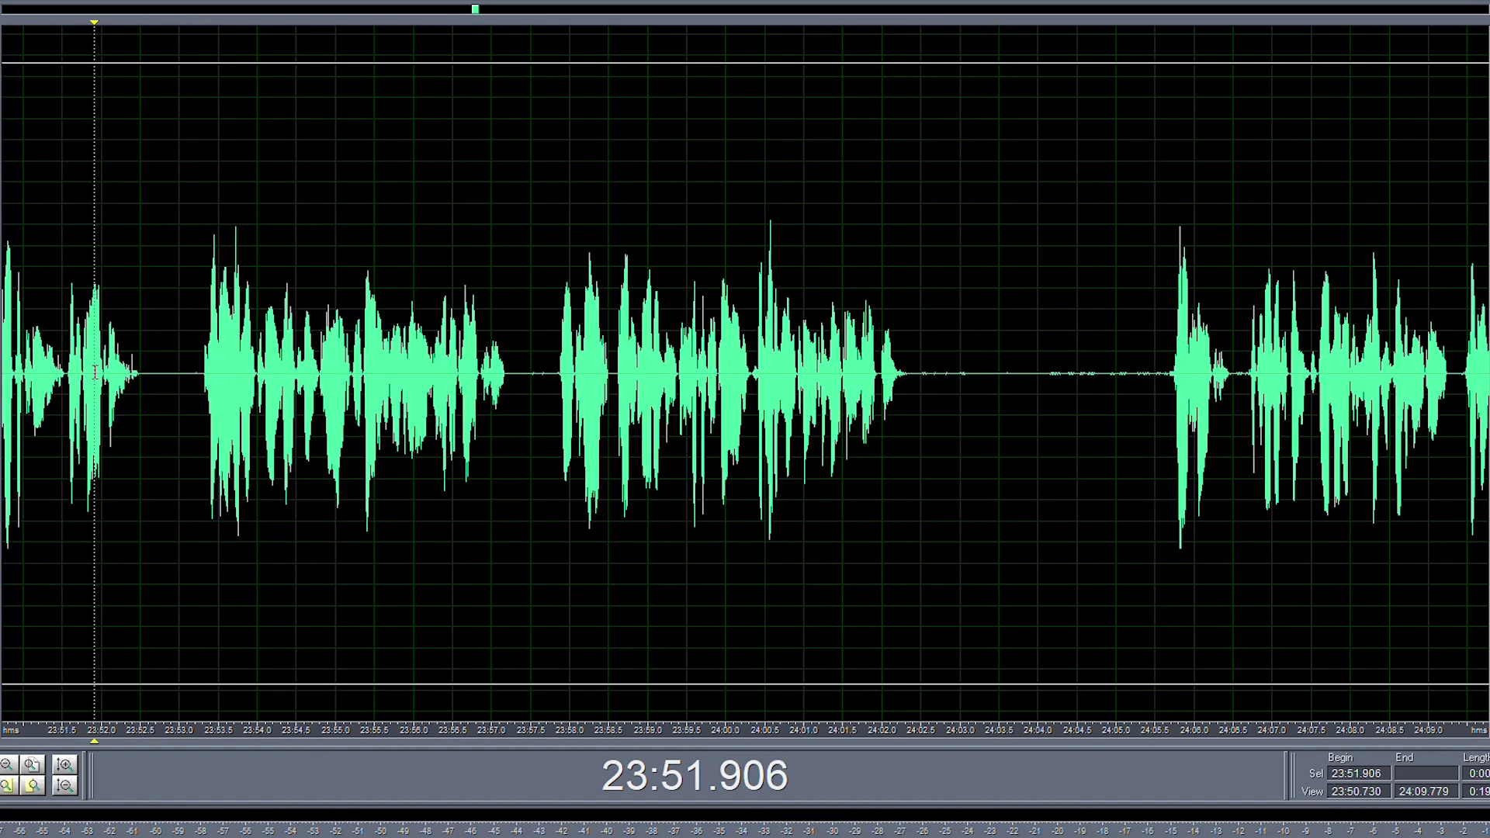
pyautogui.click(72, 367)
pyautogui.press('space')
# - Audition the next phrase from 23:52.934 and check the short pause near 23:57.5
pyautogui.scroll(2, 150, 363)
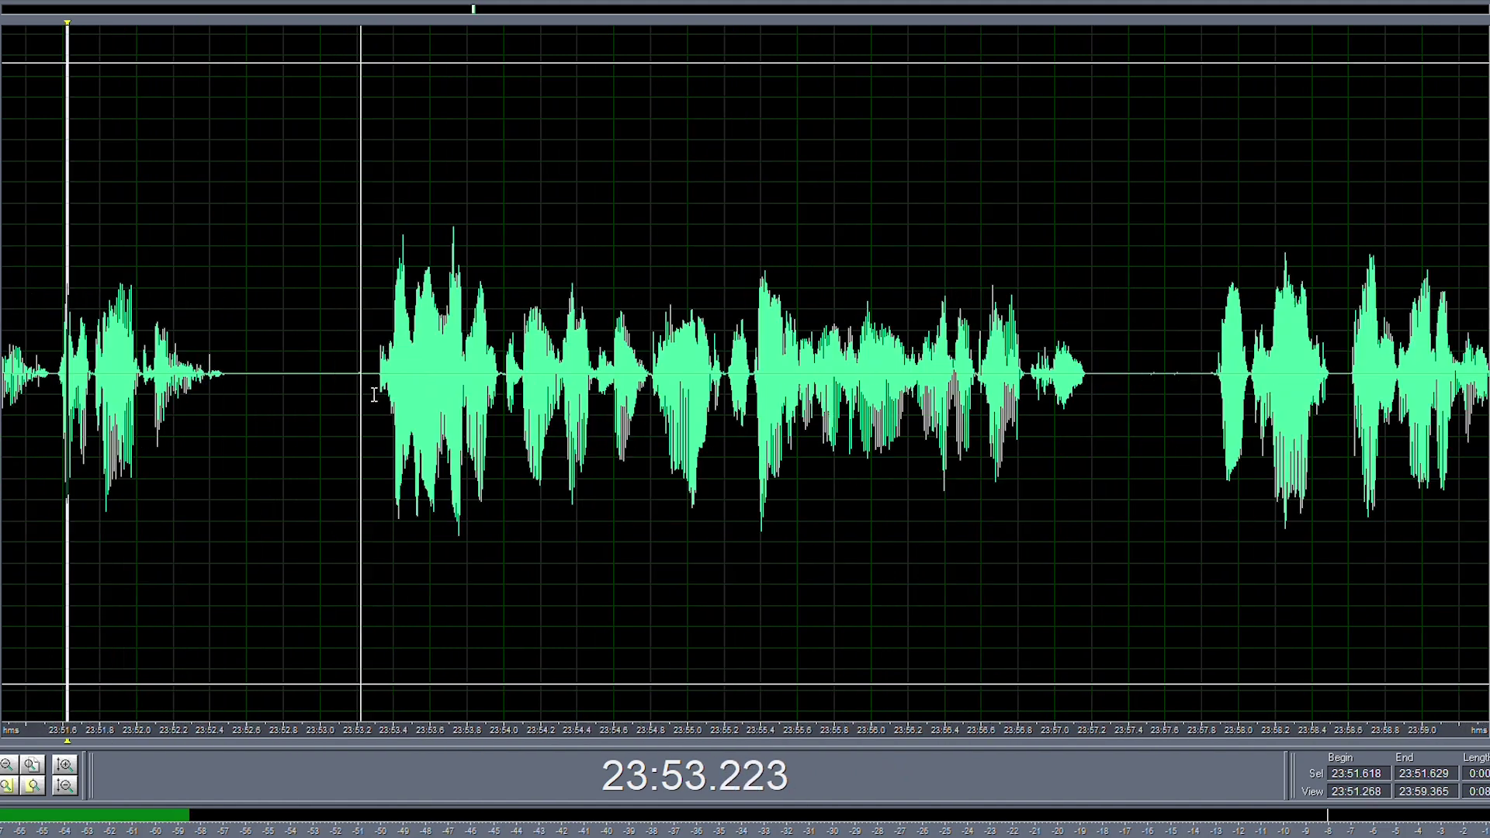
pyautogui.click(307, 367)
pyautogui.scroll(-2, 310, 371)
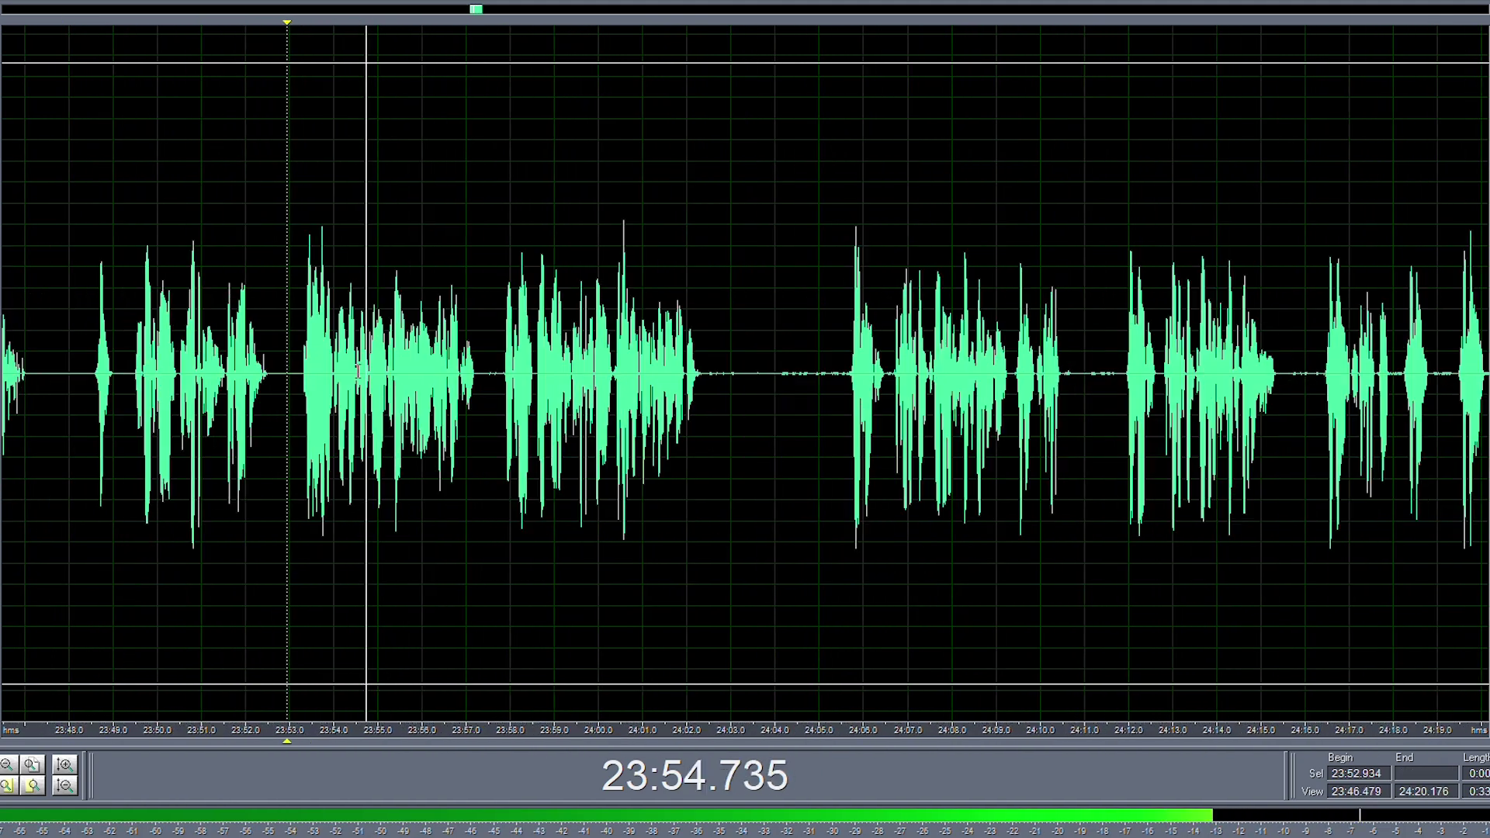
pyautogui.scroll(4, 502, 384)
pyautogui.moveTo(449, 374); pyautogui.dragTo(506, 375)
pyautogui.click(490, 374)
pyautogui.scroll(-5, 388, 377)
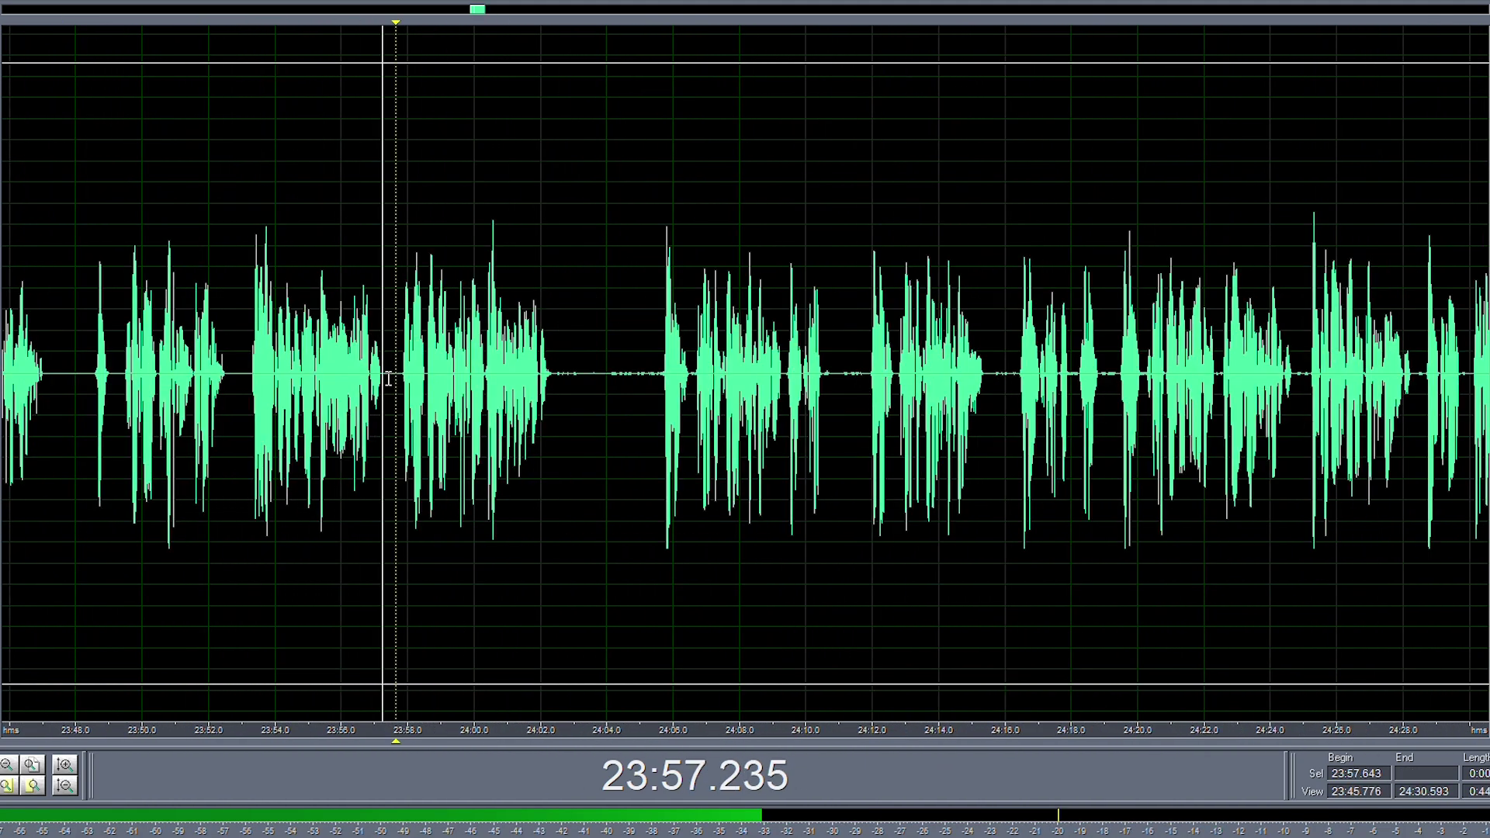
# - Delete the part of the pause from 24:02.746 to about 24:05.4 and play back from 24:01.166
pyautogui.scroll(2, 499, 398)
pyautogui.moveTo(634, 374); pyautogui.dragTo(658, 408)
pyautogui.press('Delete')
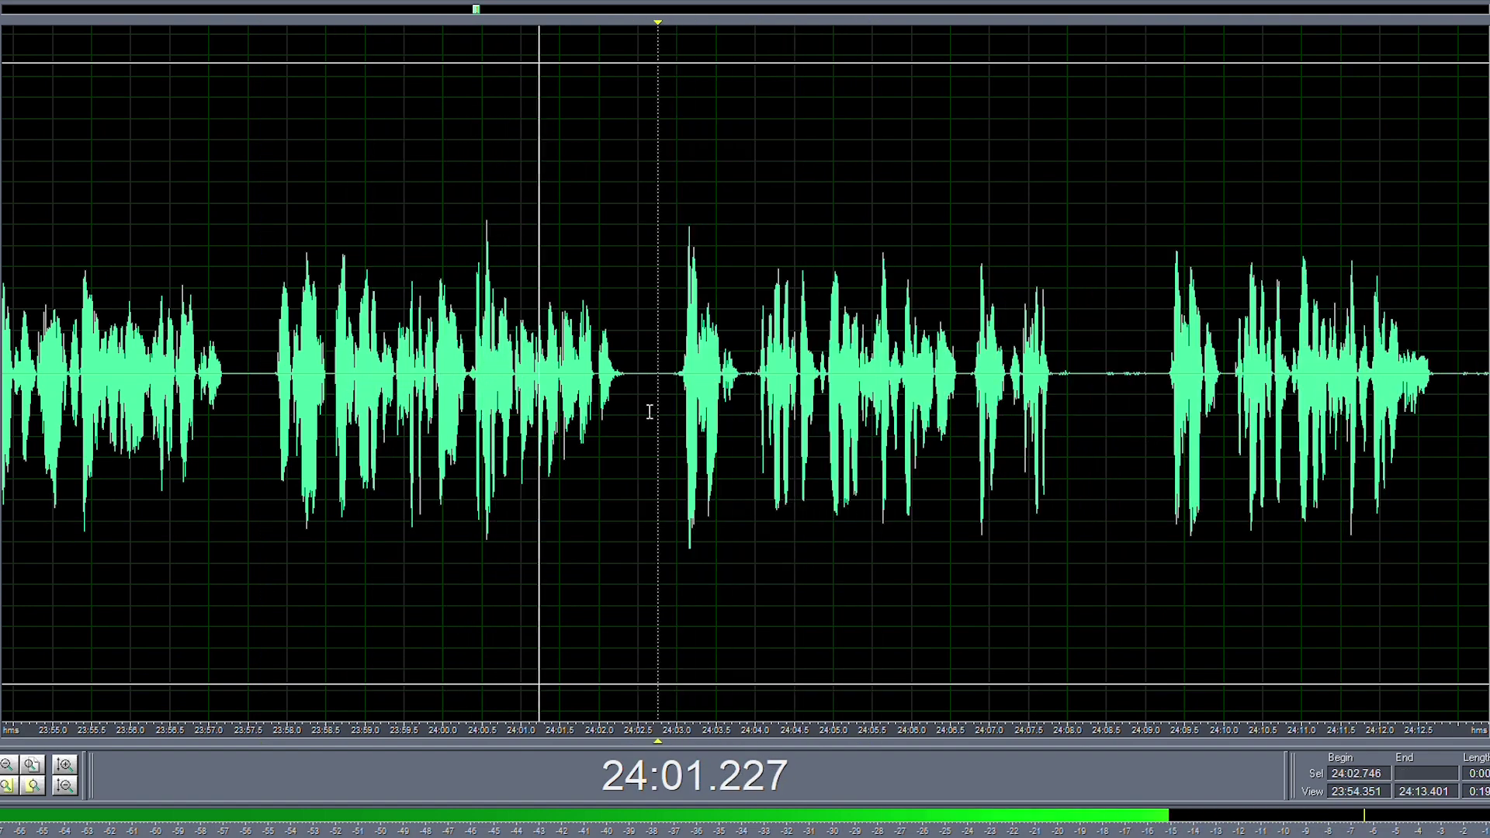
pyautogui.click(535, 350)
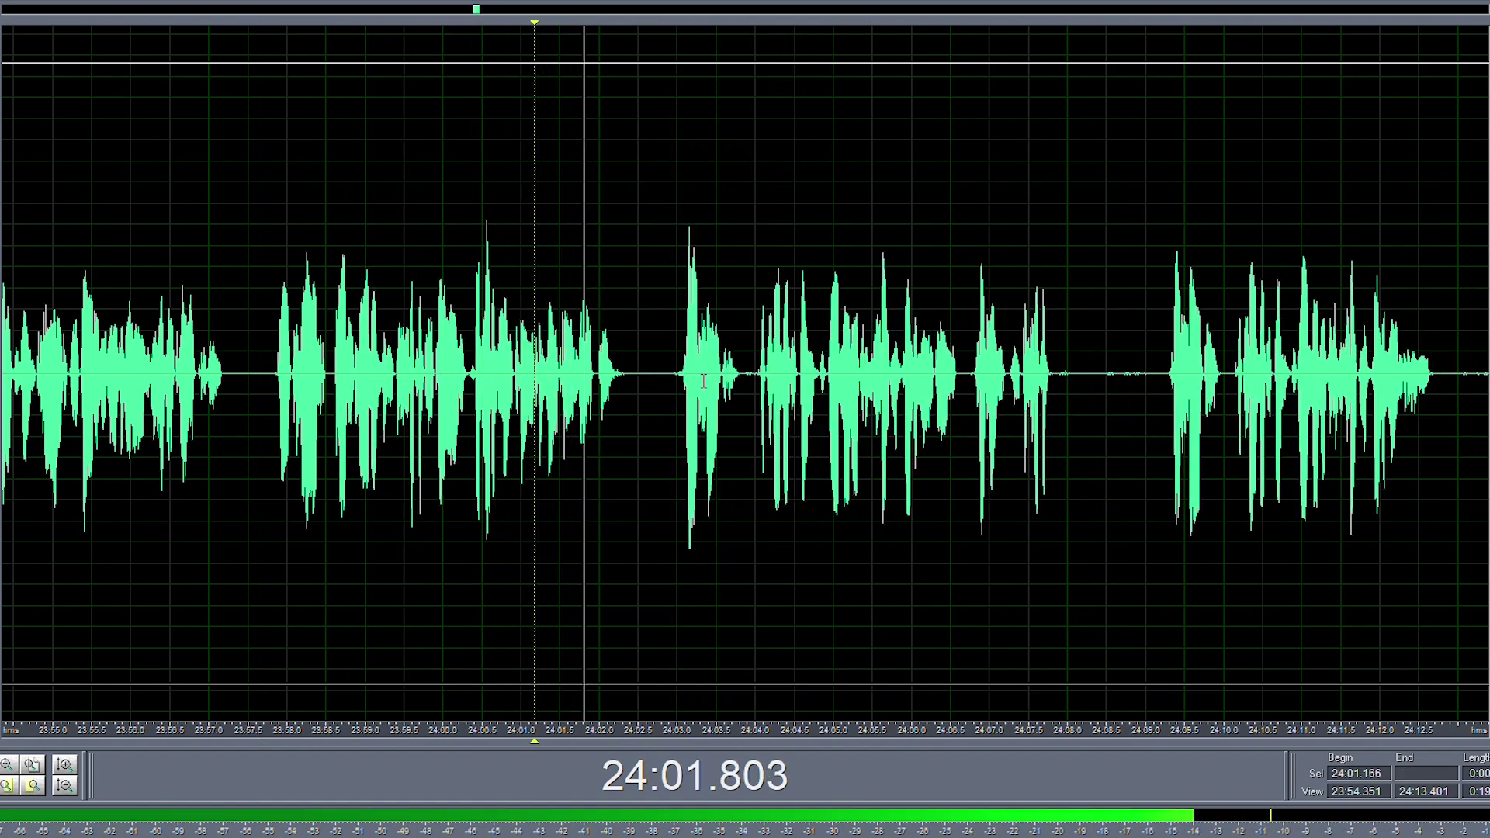